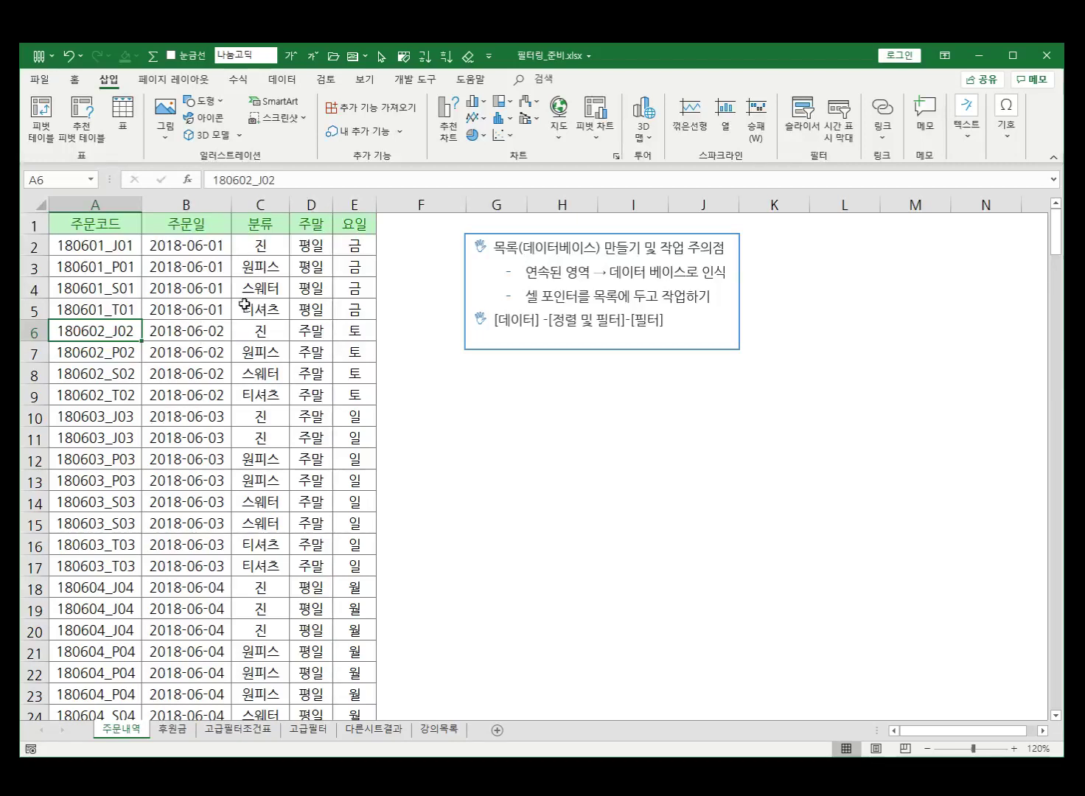
Select the header cells A1:E1 and the entries under 주문코드, 주문일 and 분류 to examine the list's fields.
{"action": "left_click_drag", "start_coordinate": [74, 227], "coordinate": [345, 225]}
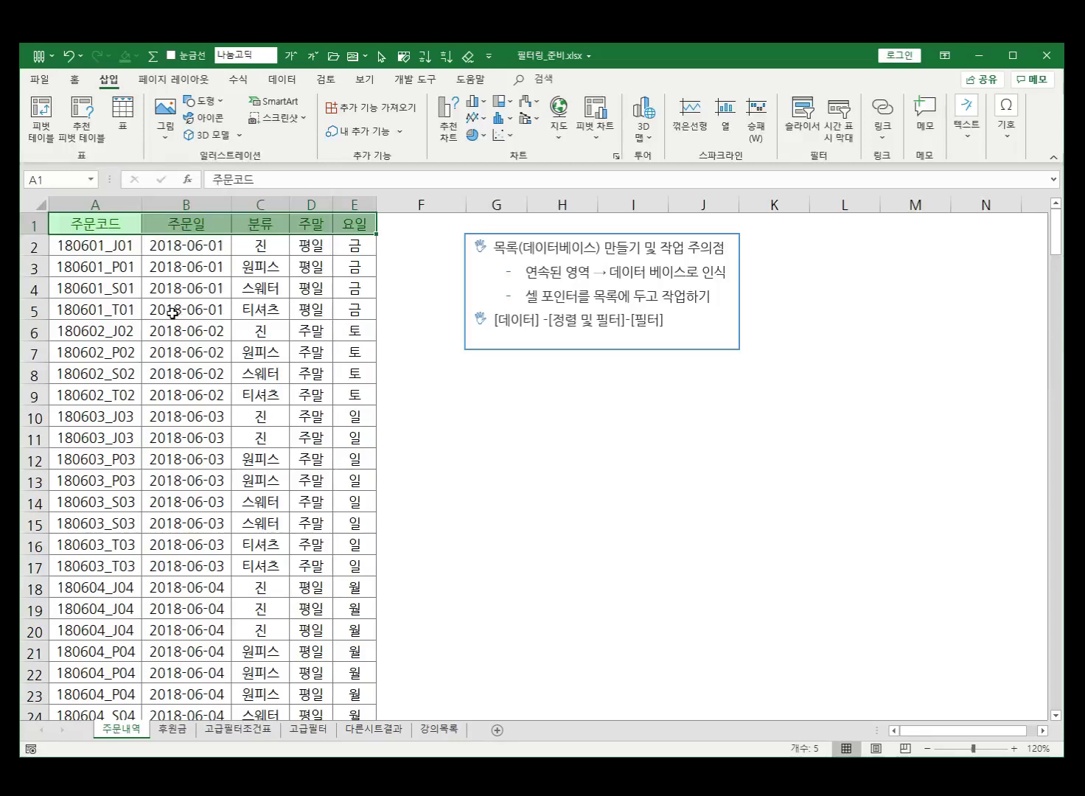
{"action": "left_click_drag", "start_coordinate": [87, 218], "coordinate": [343, 219]}
{"action": "left_click_drag", "start_coordinate": [81, 246], "coordinate": [88, 673]}
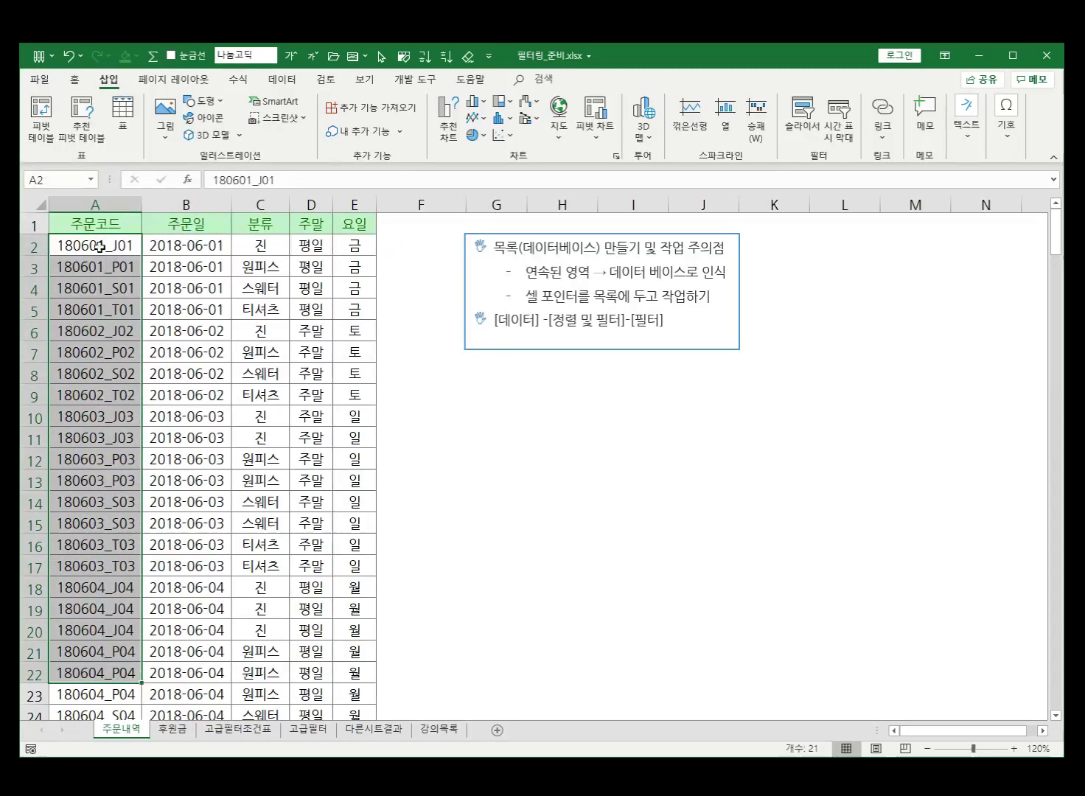
{"action": "left_click", "coordinate": [91, 223]}
{"action": "left_click_drag", "start_coordinate": [186, 247], "coordinate": [189, 631]}
{"action": "left_click_drag", "start_coordinate": [250, 248], "coordinate": [254, 574]}
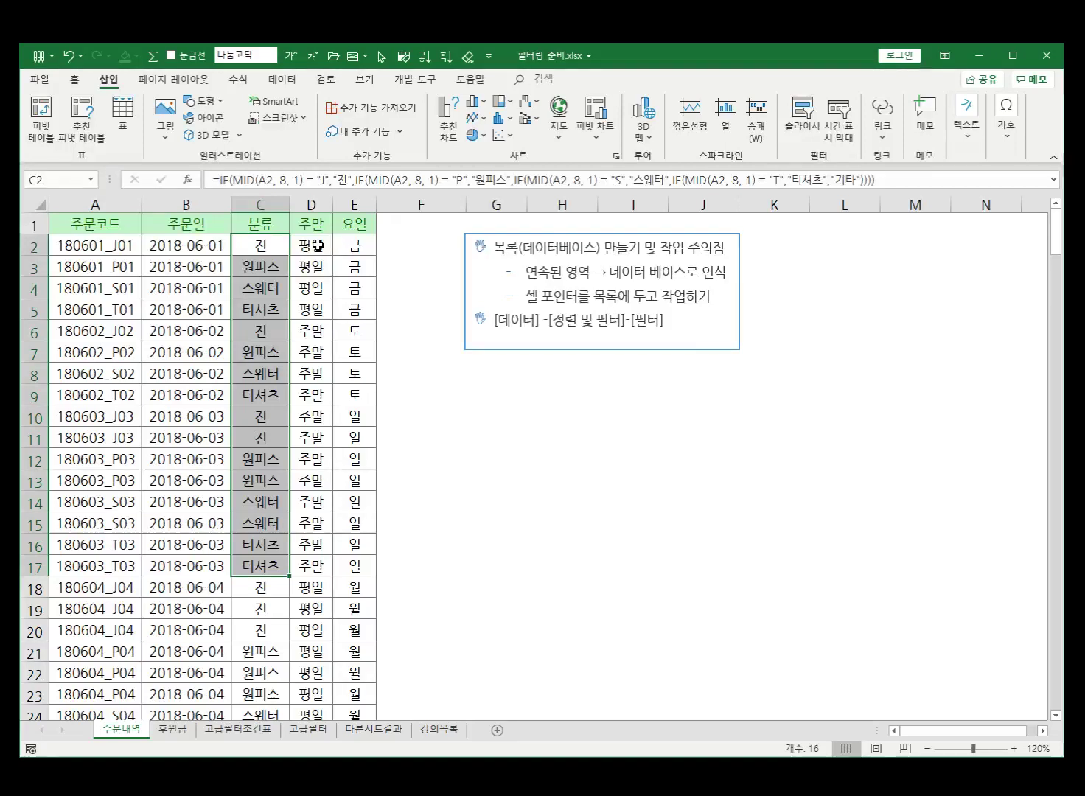
Examine the first record in A2:E2 as a whole and cell by cell, including the formulas behind its fields.
{"action": "left_click_drag", "start_coordinate": [104, 246], "coordinate": [342, 238]}
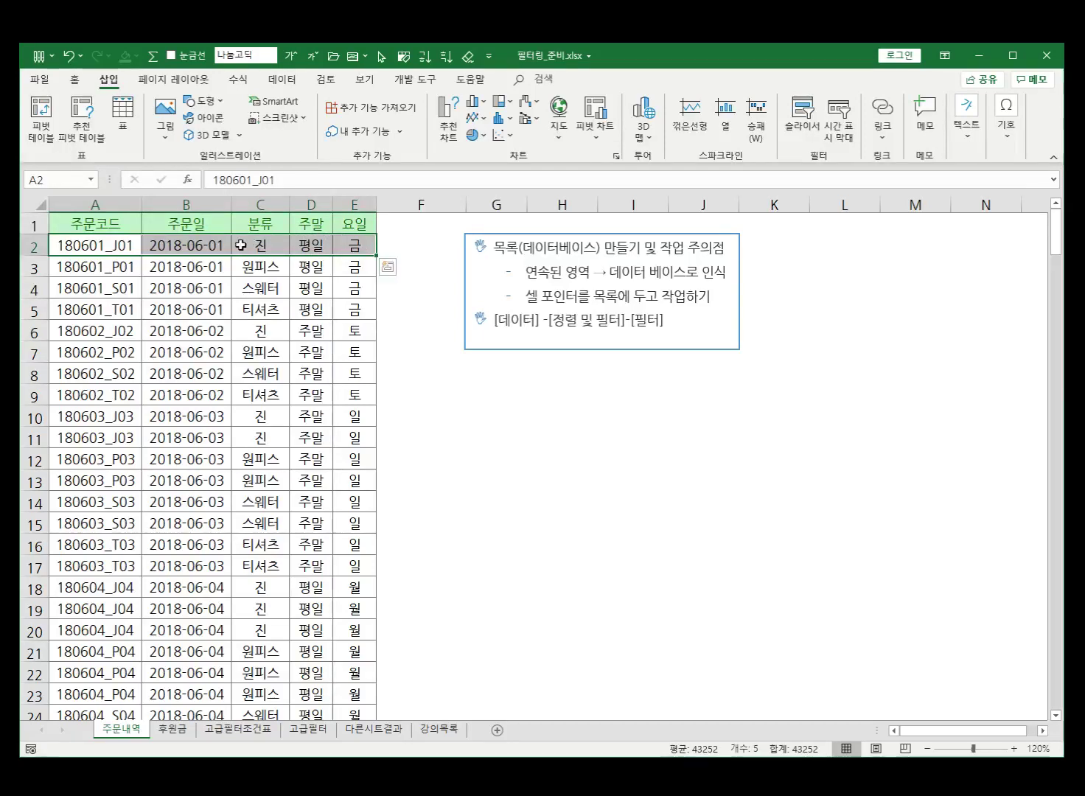
{"action": "left_click", "coordinate": [90, 245]}
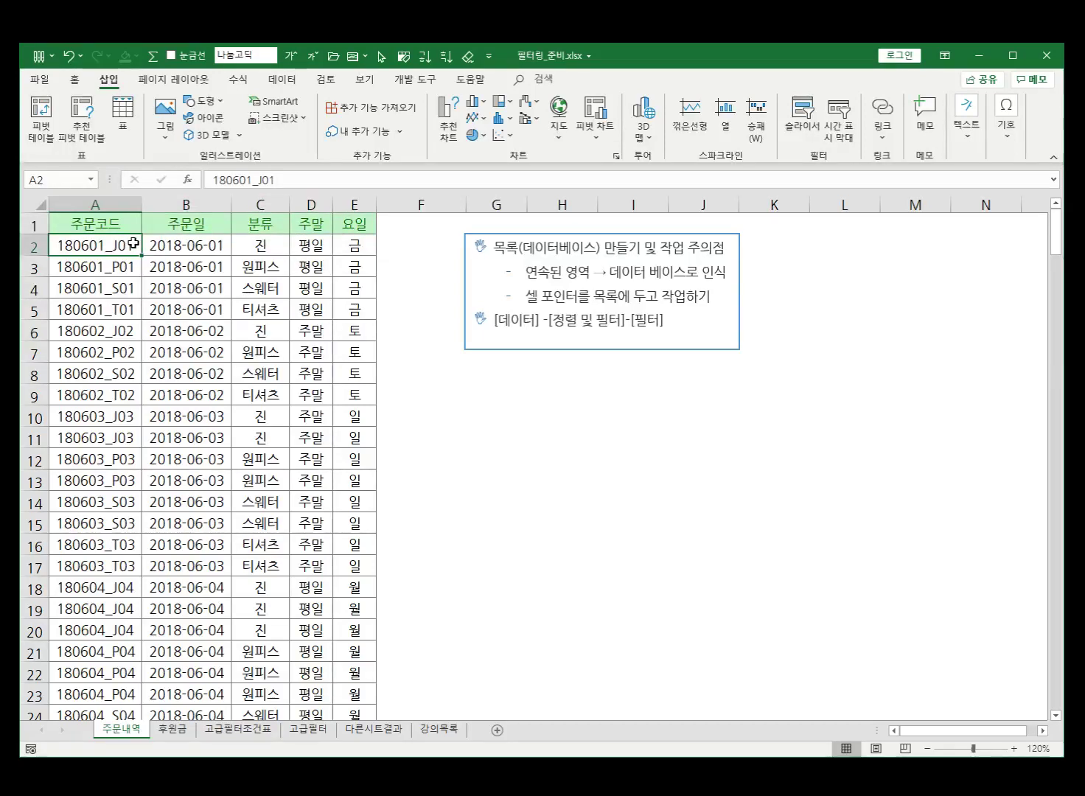
{"action": "left_click", "coordinate": [177, 245]}
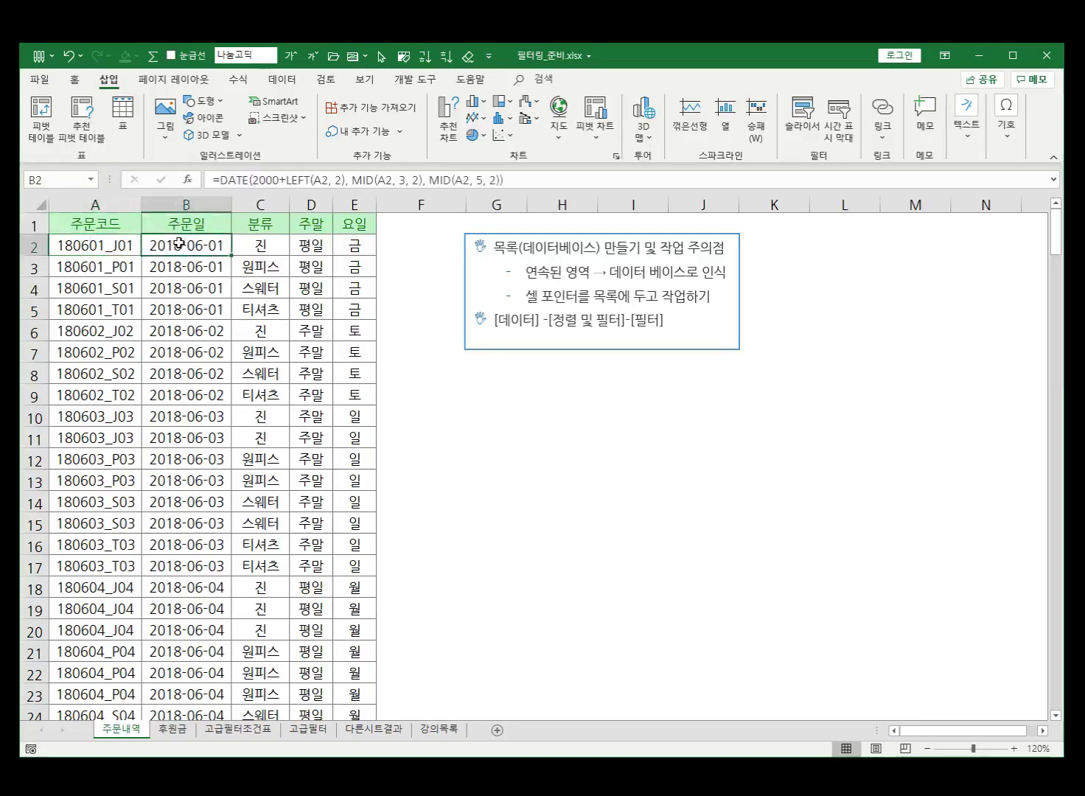
{"action": "left_click", "coordinate": [263, 244]}
{"action": "left_click", "coordinate": [310, 244]}
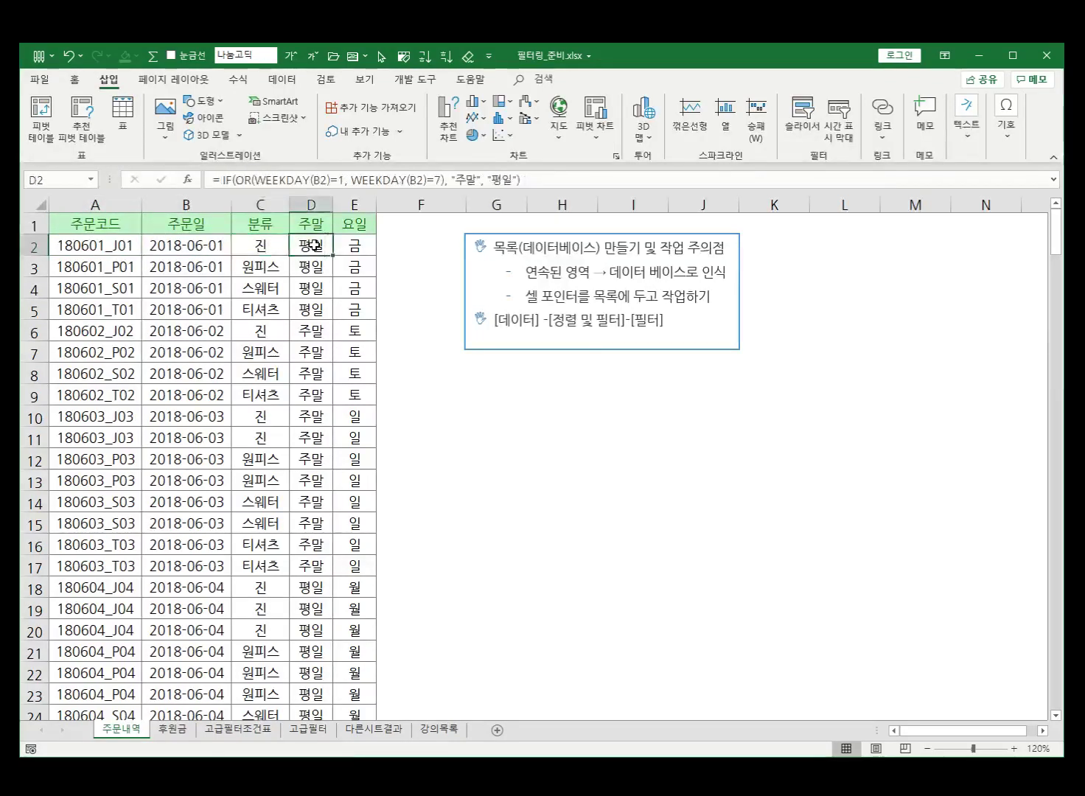
{"action": "left_click", "coordinate": [364, 248]}
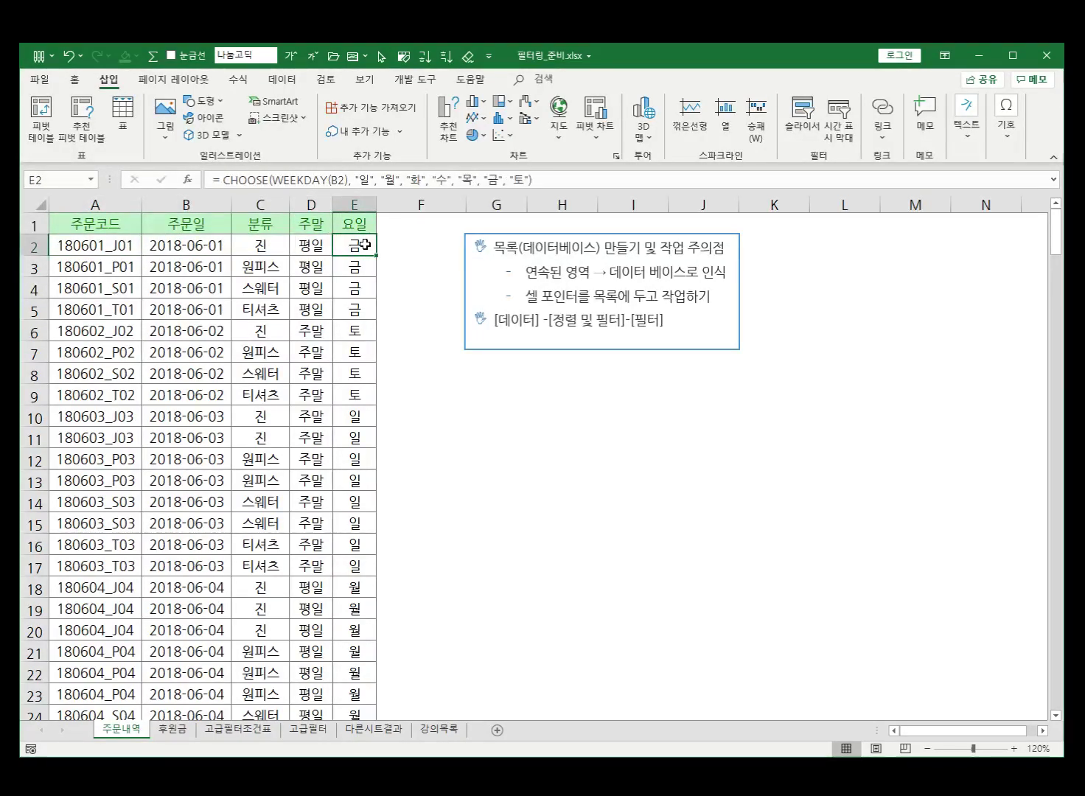
{"action": "left_click_drag", "start_coordinate": [78, 248], "coordinate": [341, 238]}
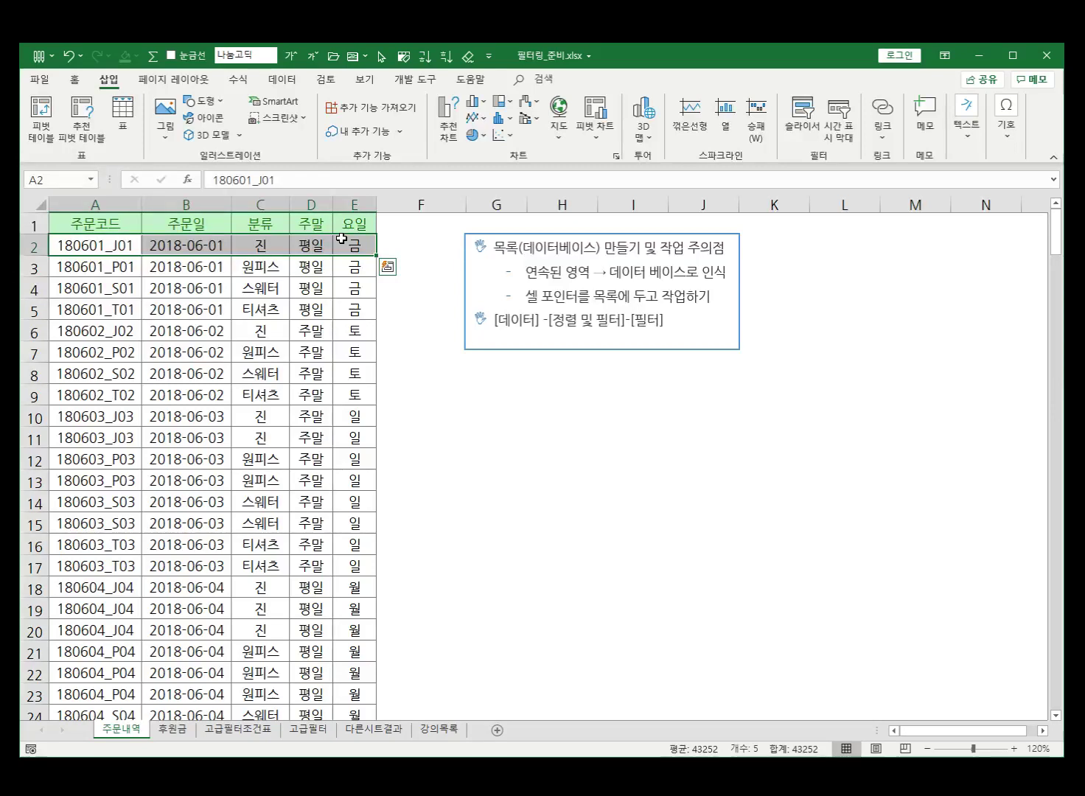
Enter the label 필드명 in cell F1 beside the header row and 레코드 in F2 beside the first record.
{"action": "left_click", "coordinate": [448, 223]}
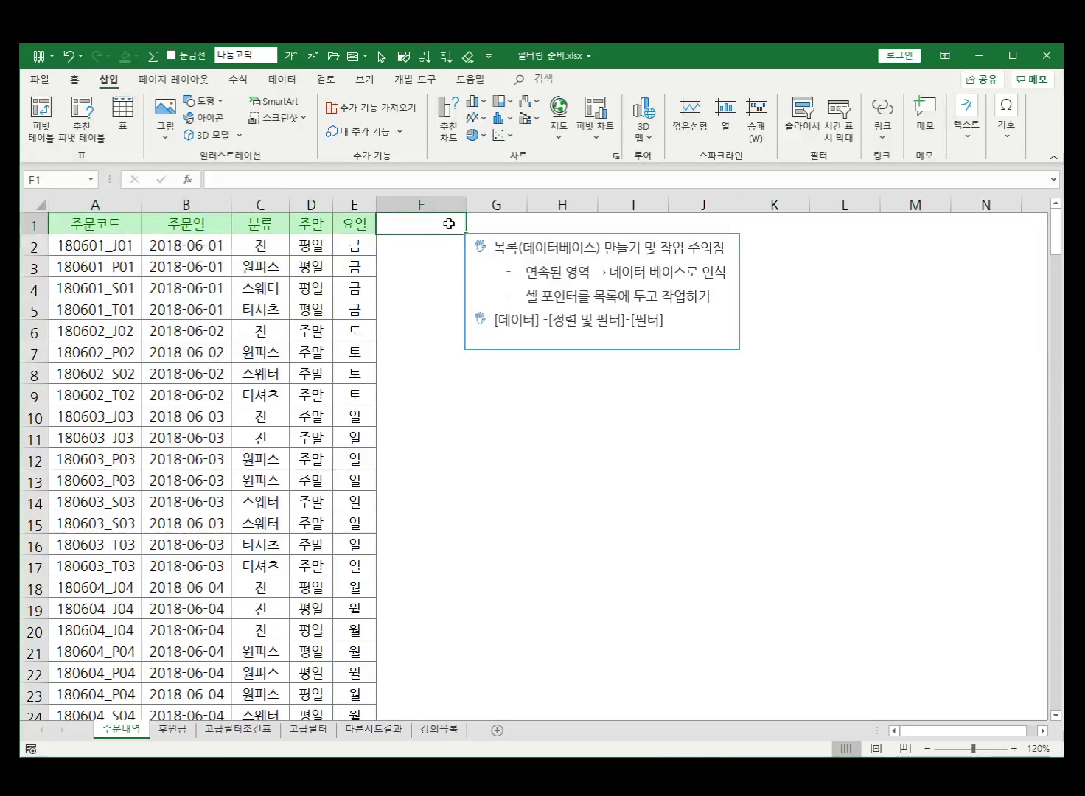
{"action": "type", "text": "필드"}
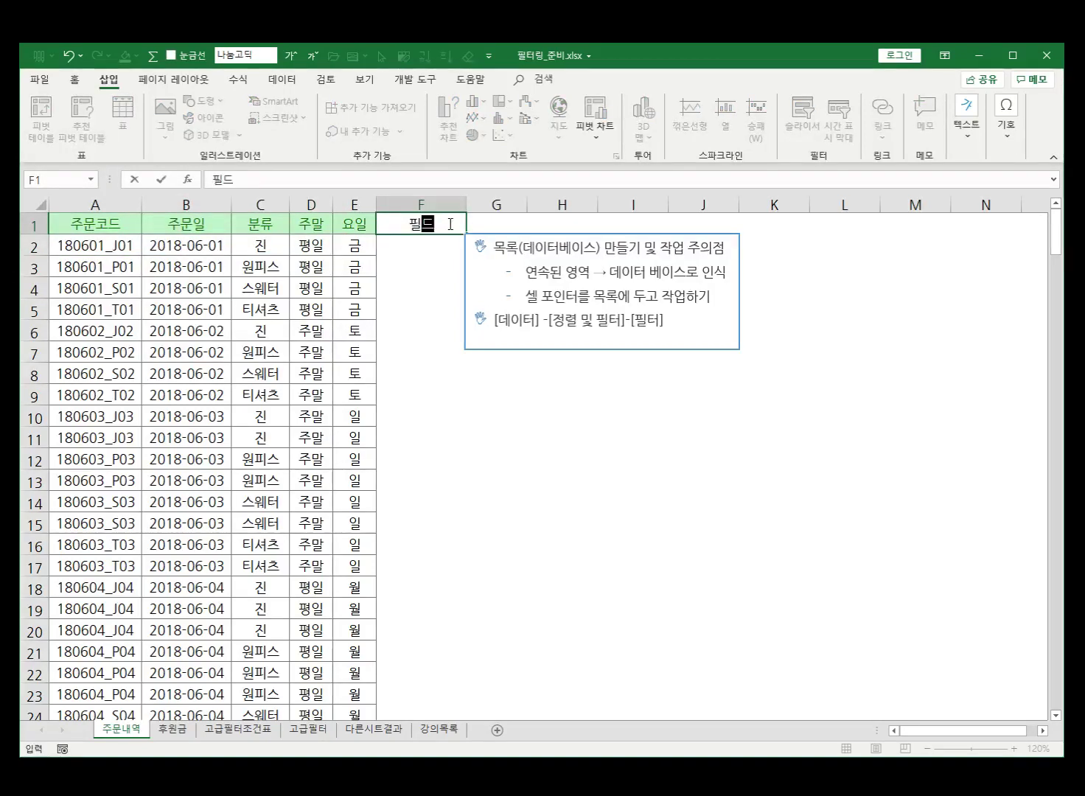
{"action": "type", "text": "며ㅇ"}
{"action": "key", "text": "Return"}
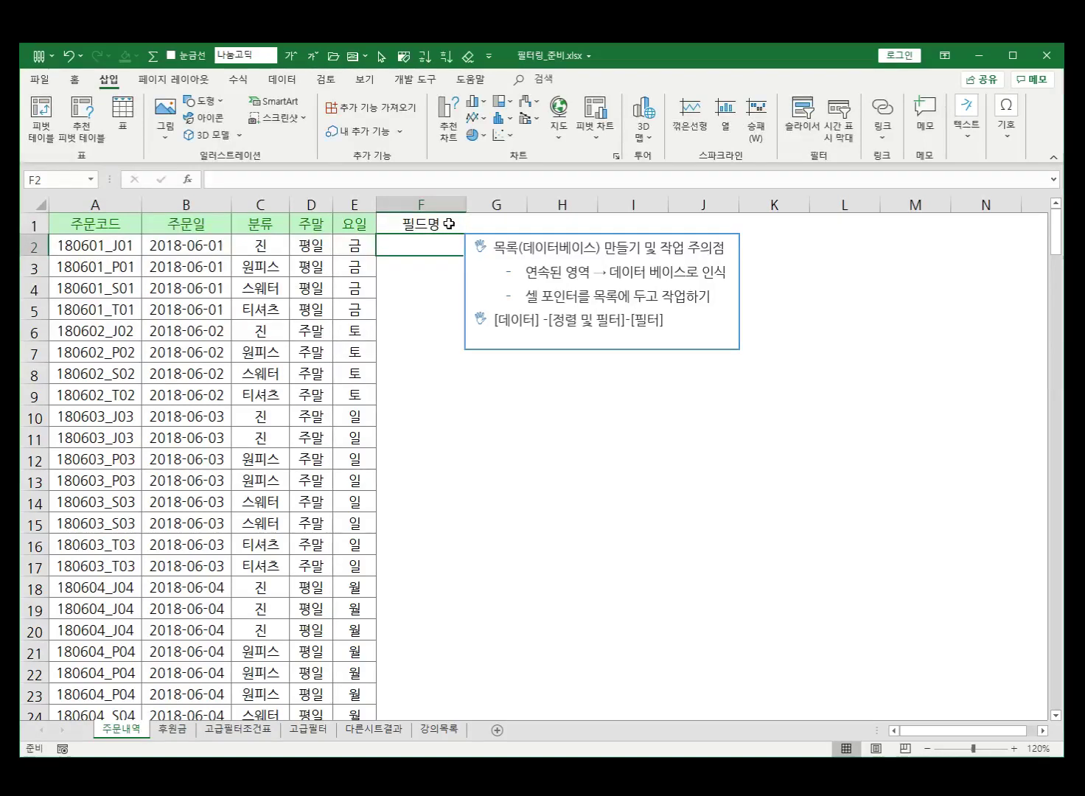
{"action": "type", "text": "레코드"}
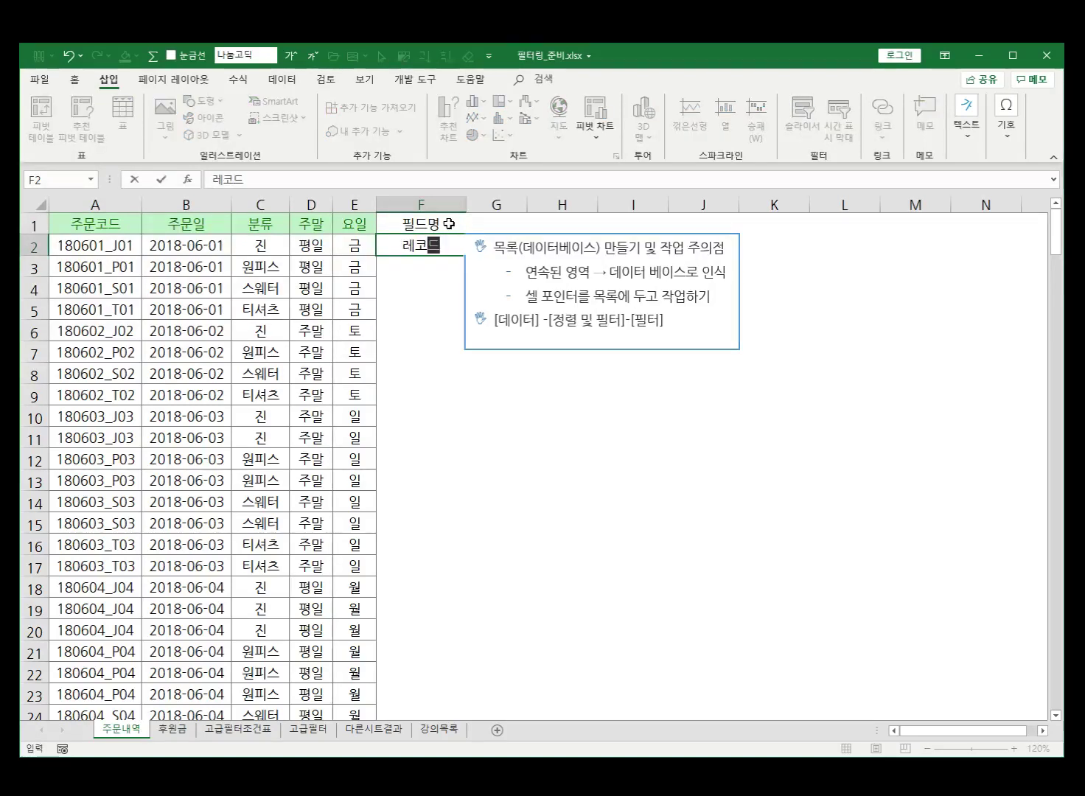
{"action": "left_click", "coordinate": [432, 281]}
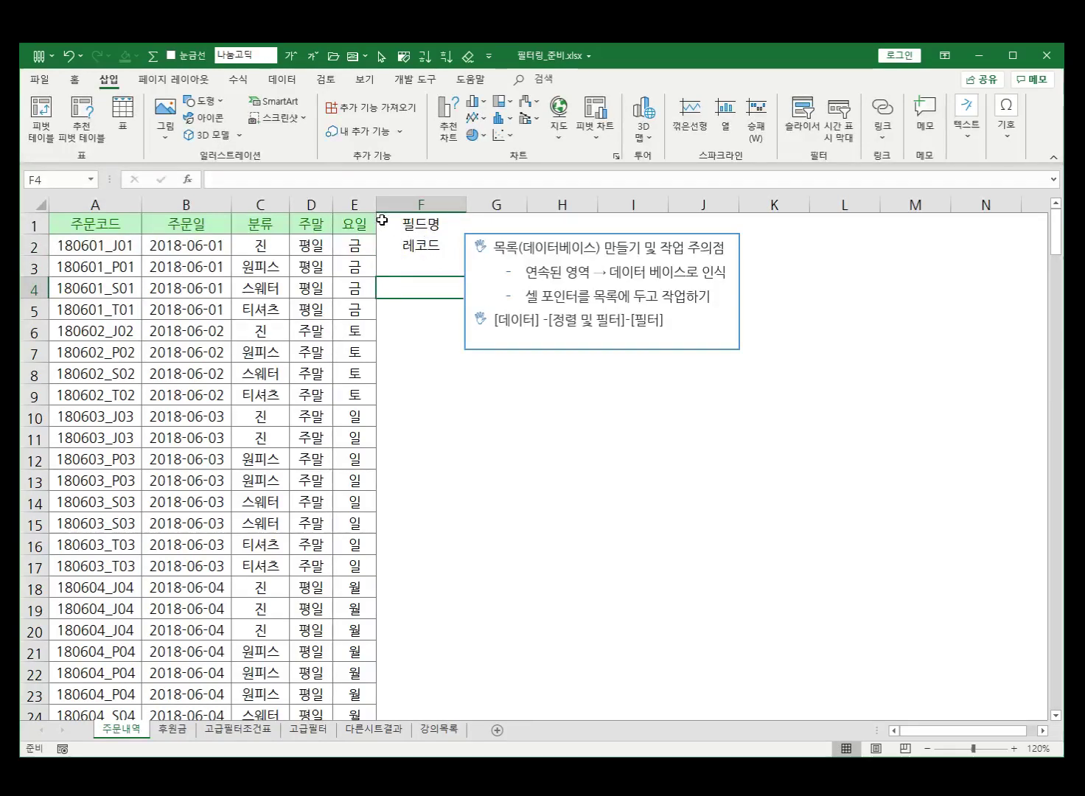
Review the labels in F1 and F2, and go through the first record's fields from A2 to E2.
{"action": "left_click", "coordinate": [418, 219]}
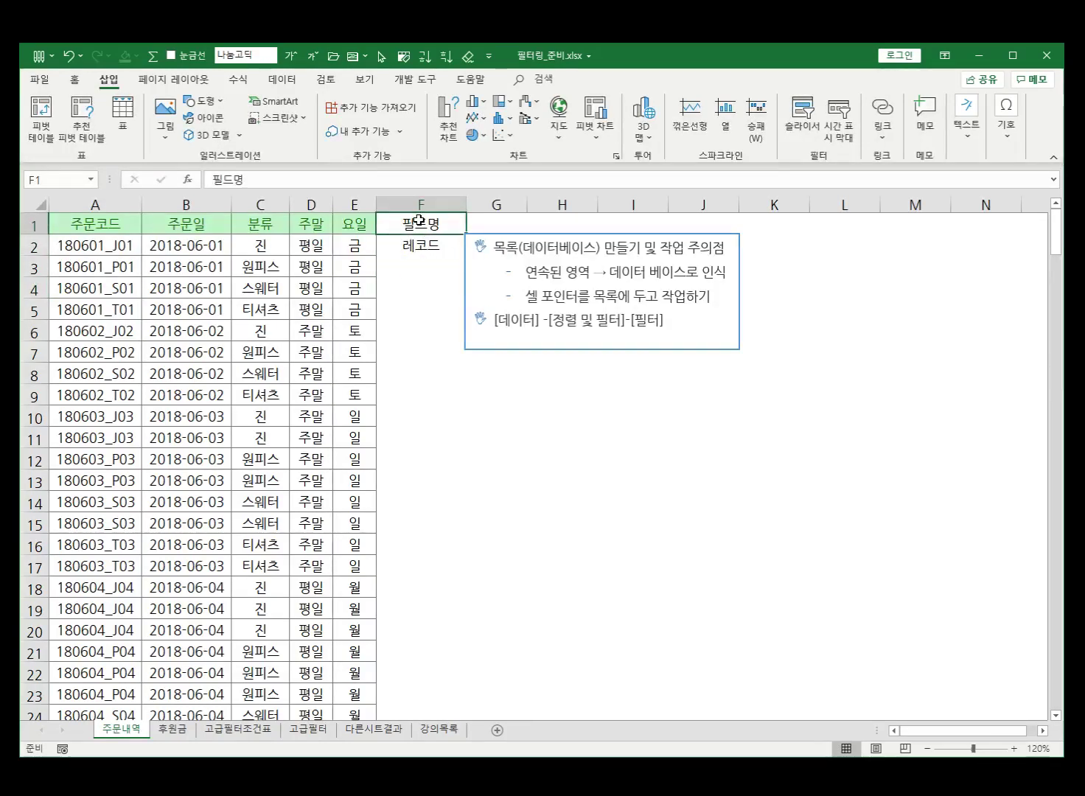
{"action": "left_click", "coordinate": [410, 245]}
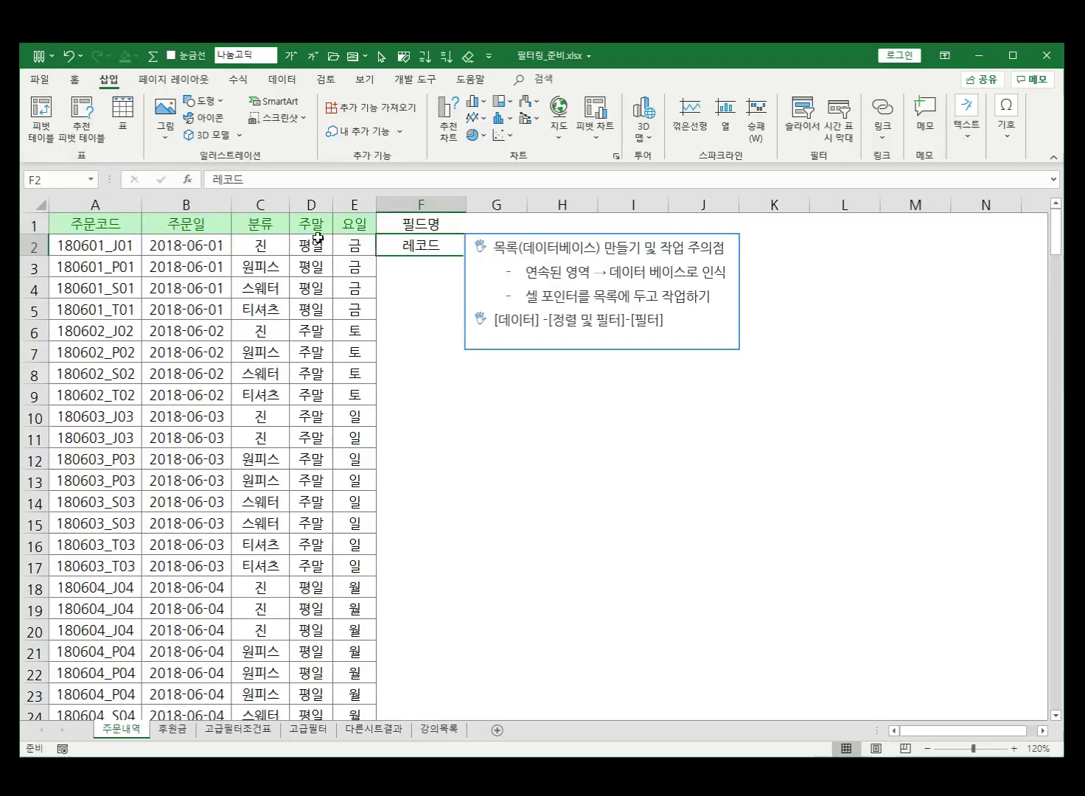
{"action": "left_click", "coordinate": [108, 245]}
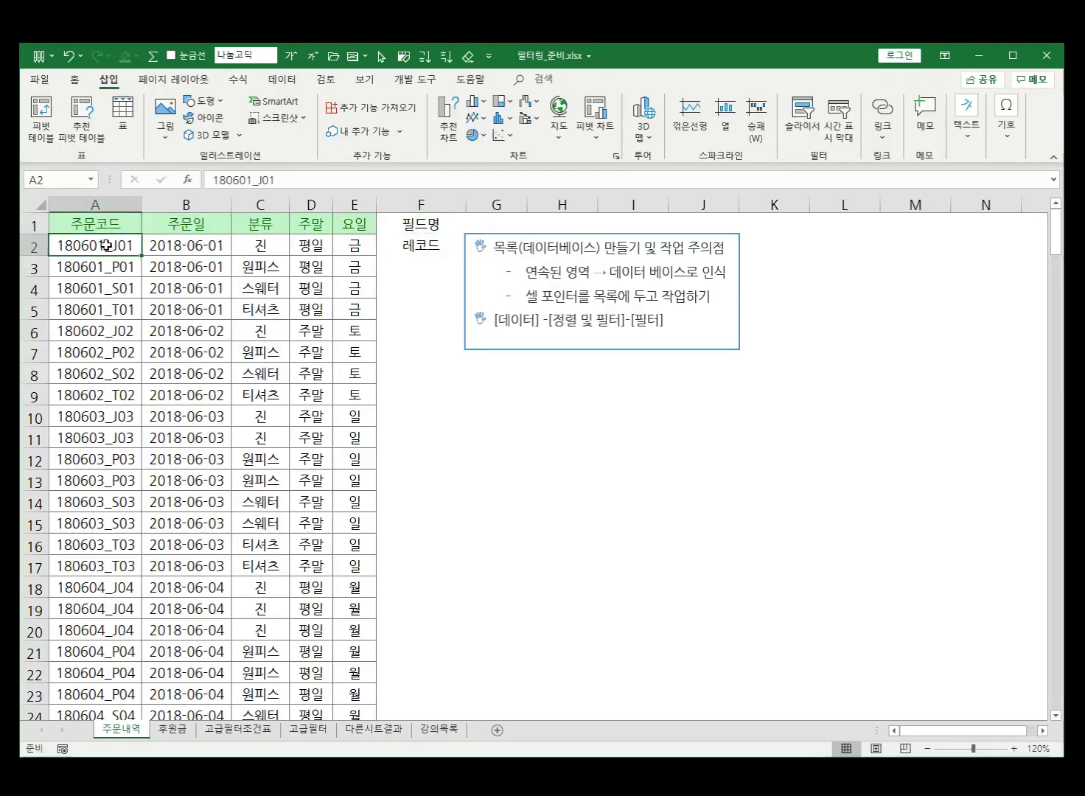
{"action": "left_click", "coordinate": [180, 245]}
{"action": "left_click", "coordinate": [284, 246]}
{"action": "left_click", "coordinate": [295, 245]}
{"action": "left_click", "coordinate": [361, 244]}
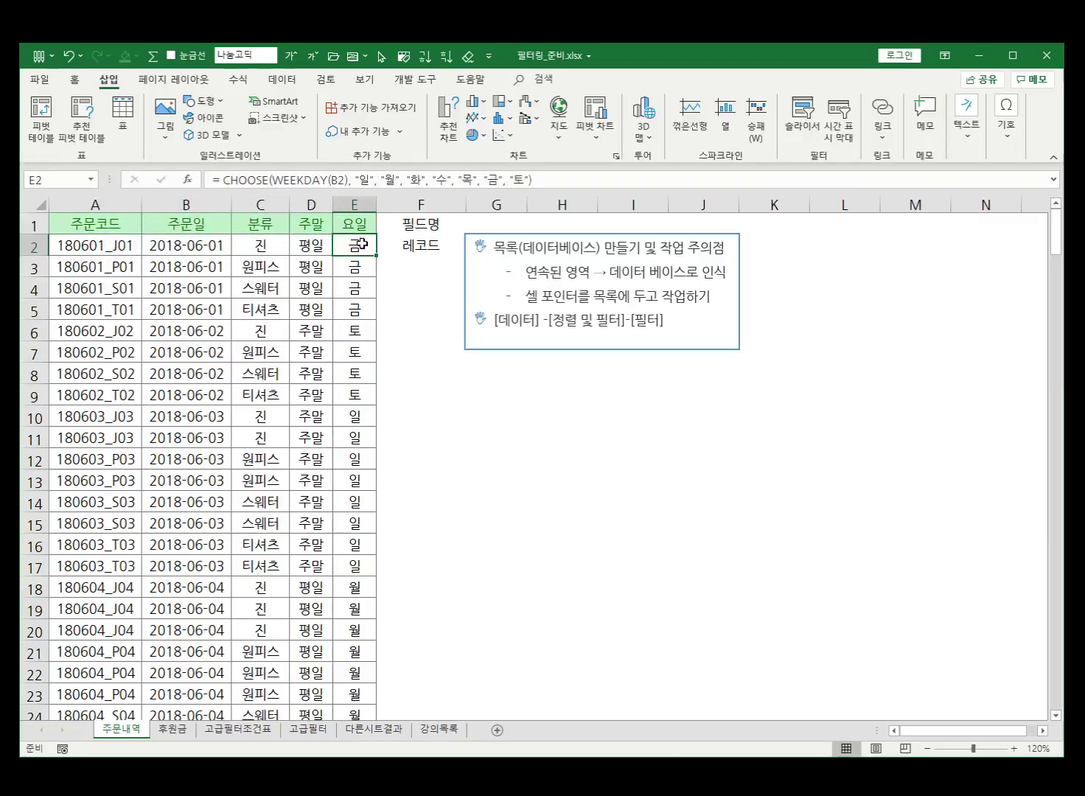
Select the records in rows 3 through 8, columns A to E, one at a time to examine each record.
{"action": "left_click_drag", "start_coordinate": [98, 264], "coordinate": [346, 264]}
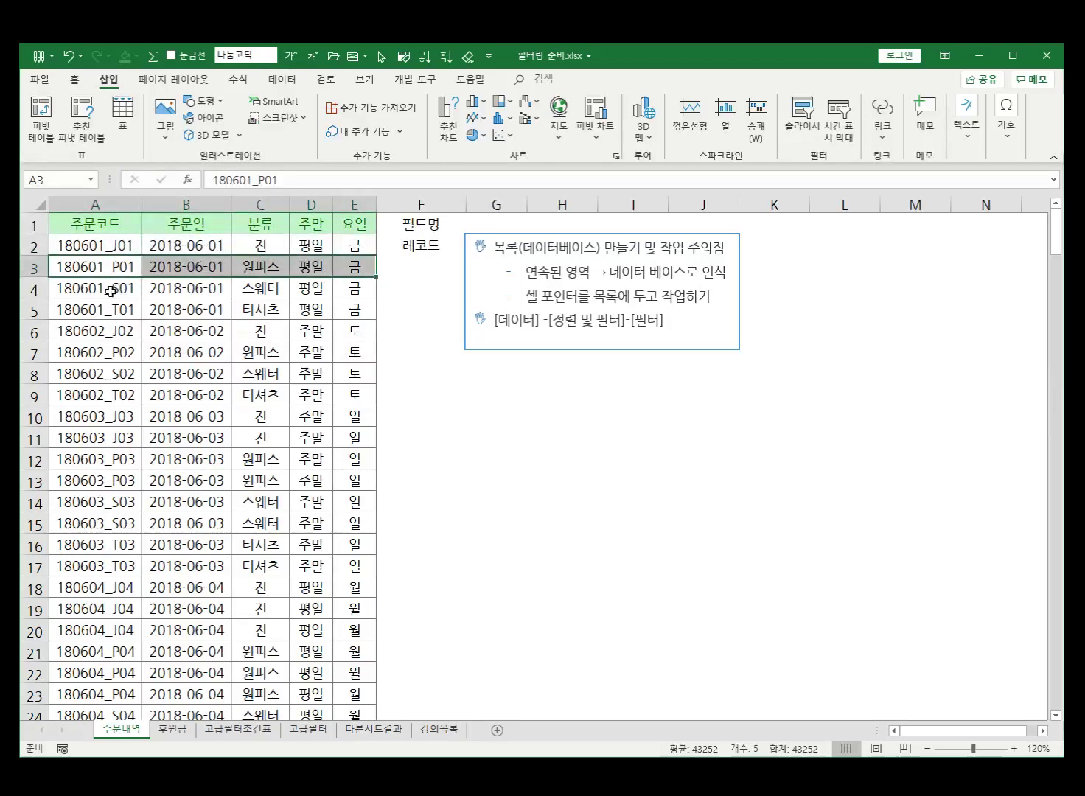
{"action": "left_click_drag", "start_coordinate": [111, 288], "coordinate": [350, 290]}
{"action": "left_click_drag", "start_coordinate": [90, 308], "coordinate": [338, 310]}
{"action": "left_click_drag", "start_coordinate": [117, 331], "coordinate": [350, 331]}
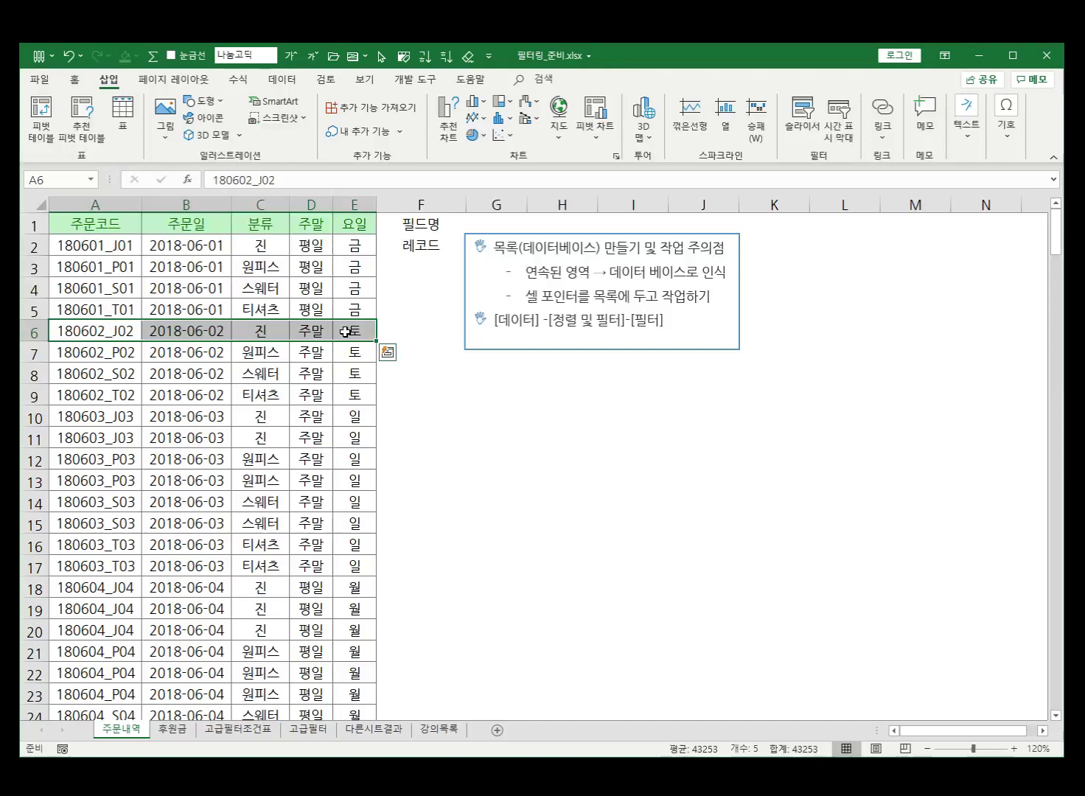
{"action": "left_click_drag", "start_coordinate": [126, 352], "coordinate": [344, 347]}
{"action": "left_click_drag", "start_coordinate": [88, 374], "coordinate": [343, 373]}
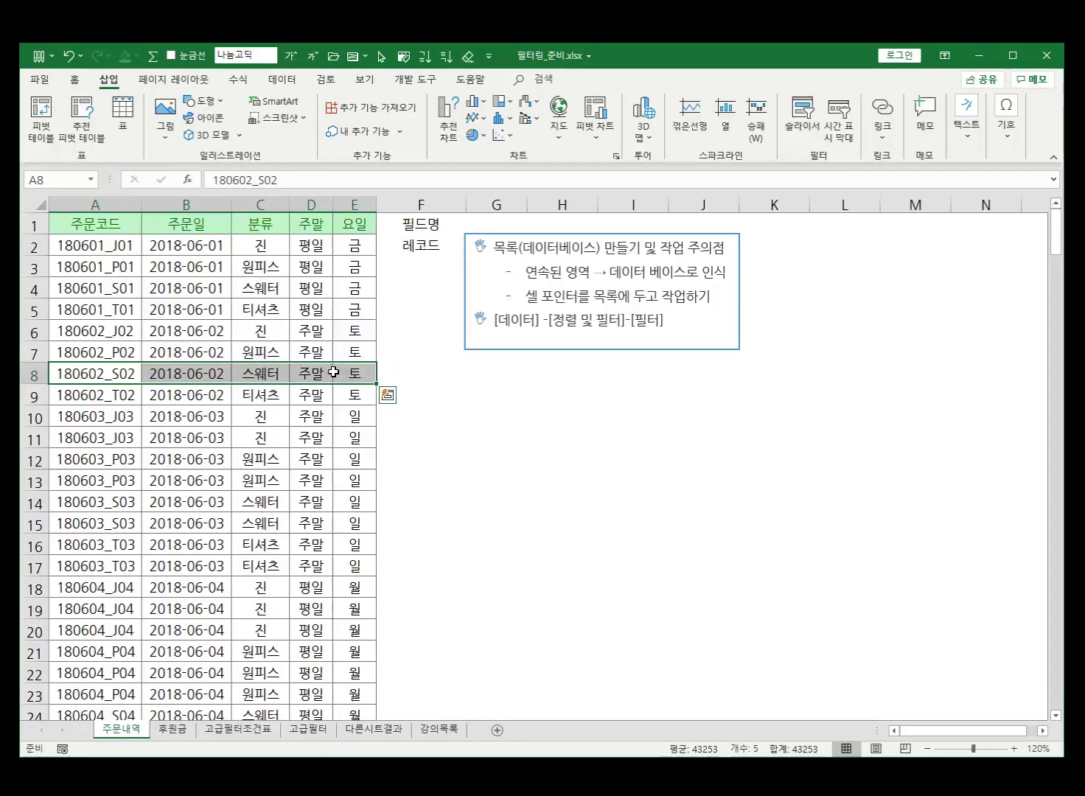
Clear the labels from cells F1:F2 and return to a cell inside the order list.
{"action": "left_click", "coordinate": [406, 220]}
{"action": "left_click_drag", "start_coordinate": [406, 221], "coordinate": [405, 243]}
{"action": "key", "text": "Delete"}
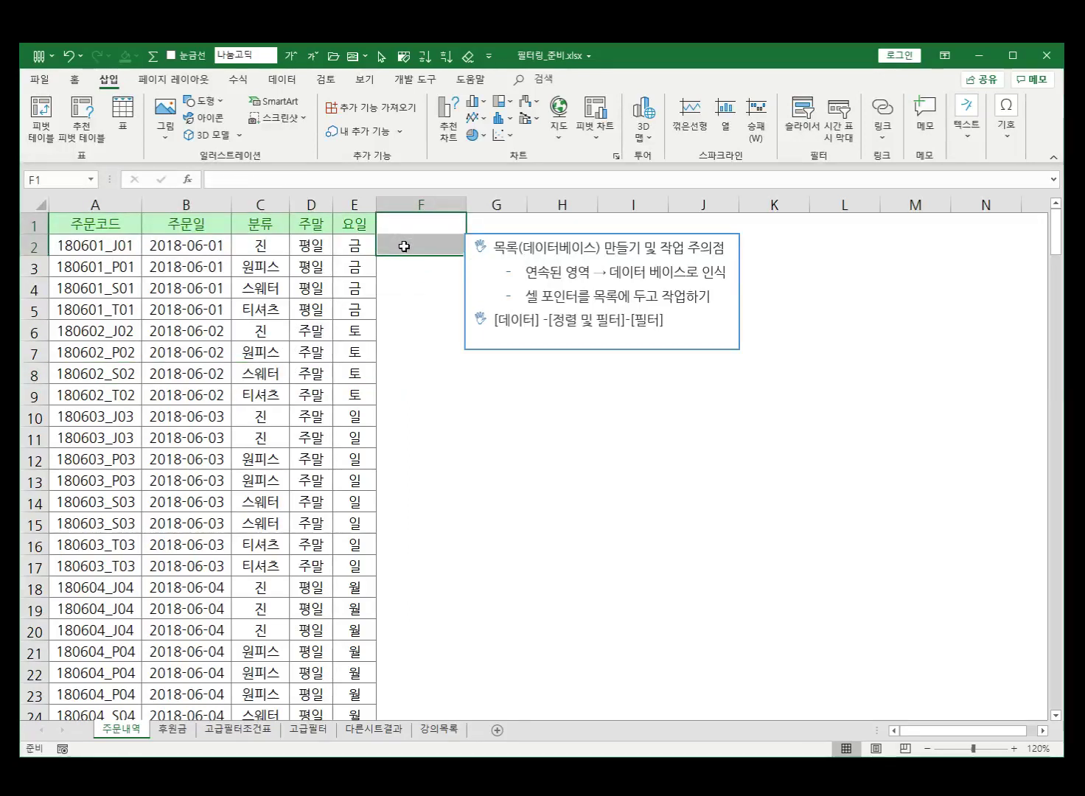
{"action": "left_click", "coordinate": [207, 339]}
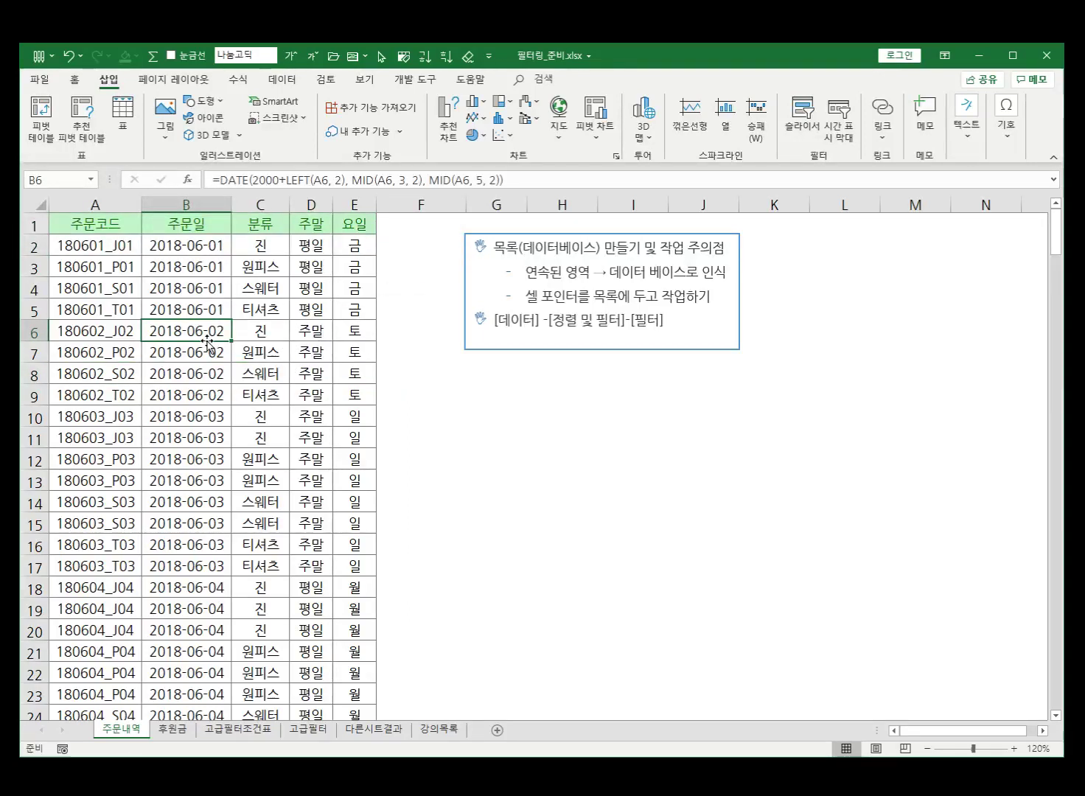
Highlight 연속된 영역 in the note and insert a blank row above row 10 to break up the order list.
{"action": "left_click_drag", "start_coordinate": [529, 275], "coordinate": [594, 272]}
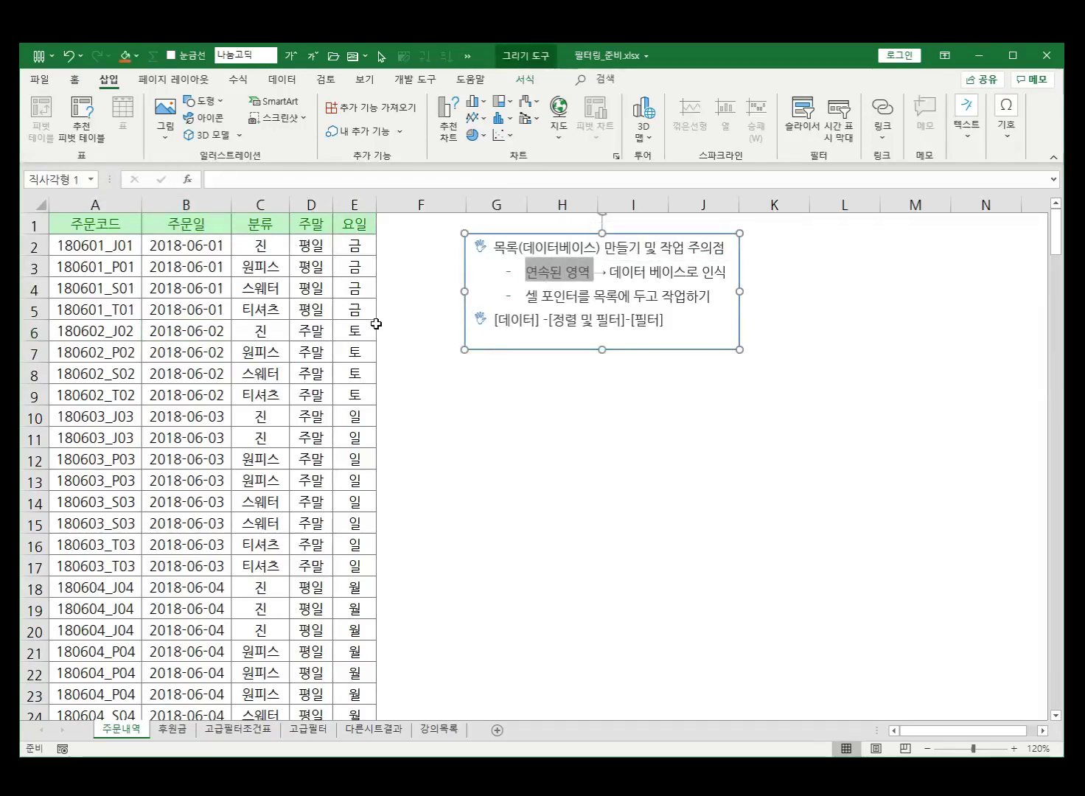
{"action": "left_click", "coordinate": [30, 416]}
{"action": "right_click", "coordinate": [31, 418]}
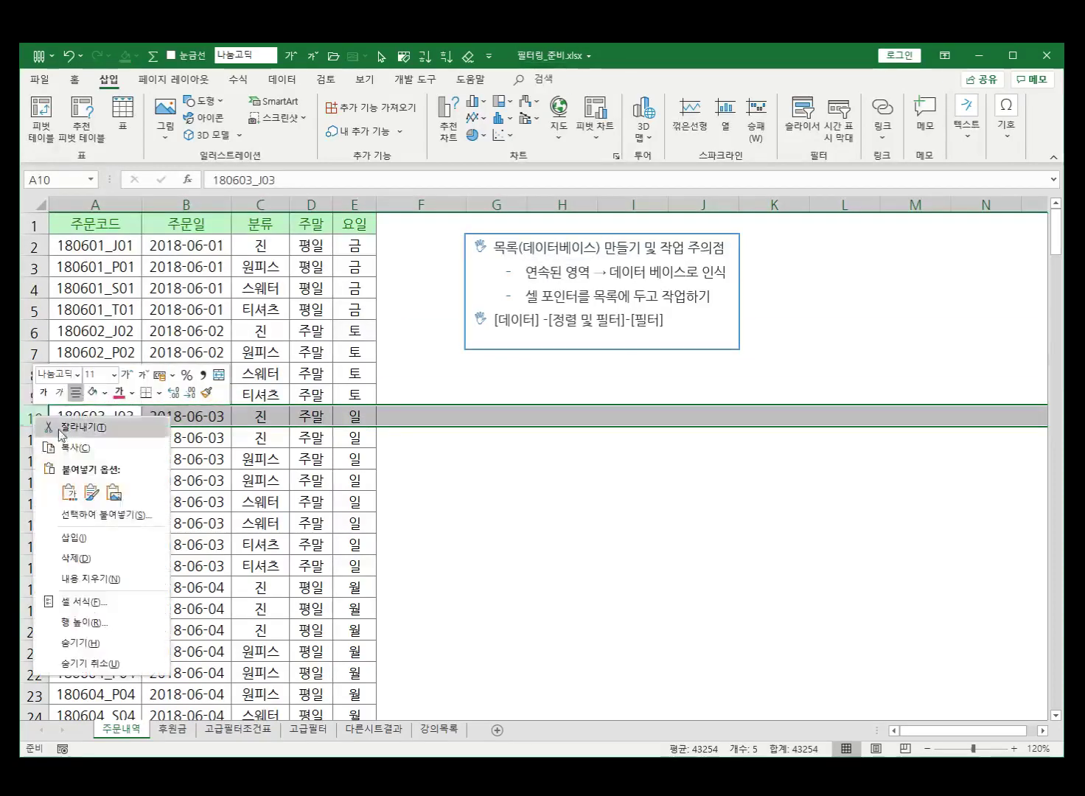
{"action": "left_click", "coordinate": [101, 538]}
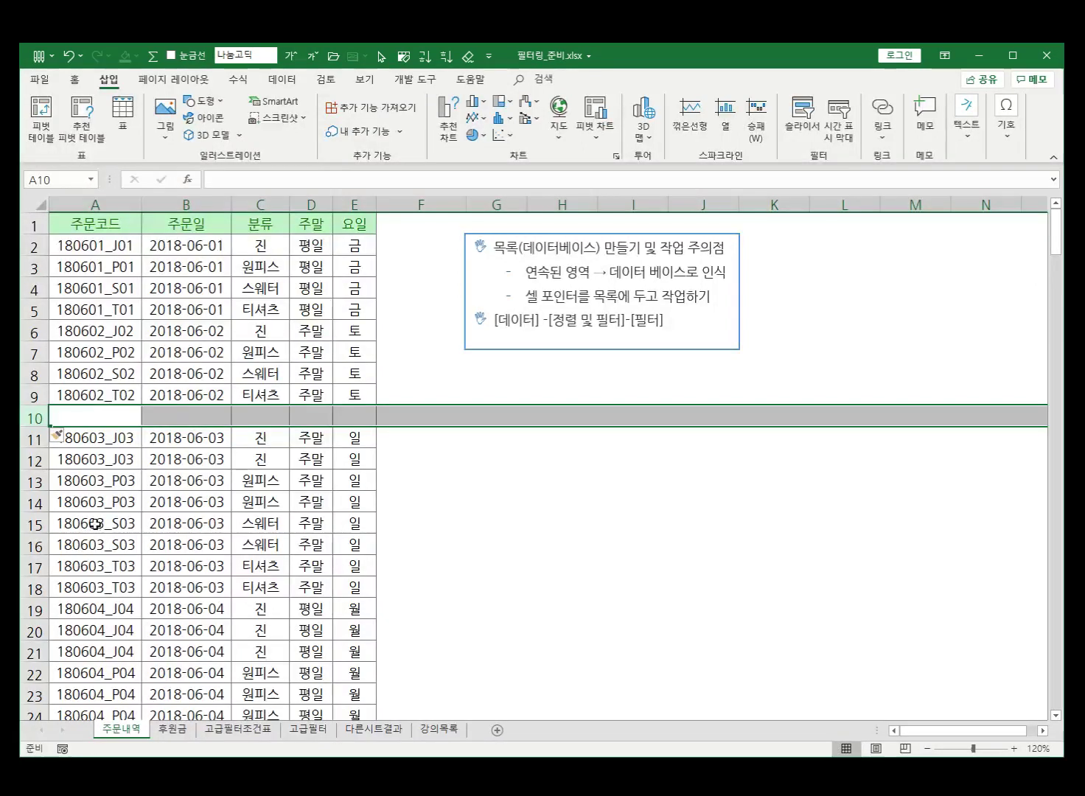
From cell B5, select the whole contiguous data region above the blank row.
{"action": "left_click", "coordinate": [161, 333]}
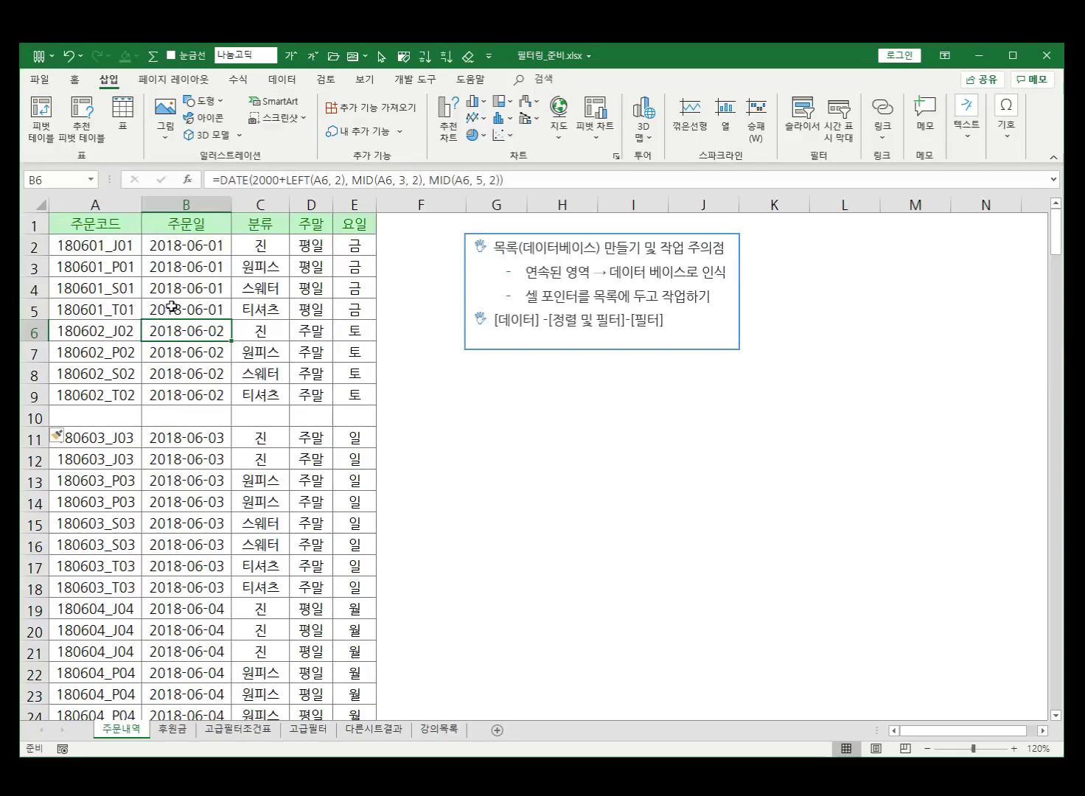
{"action": "left_click", "coordinate": [169, 309]}
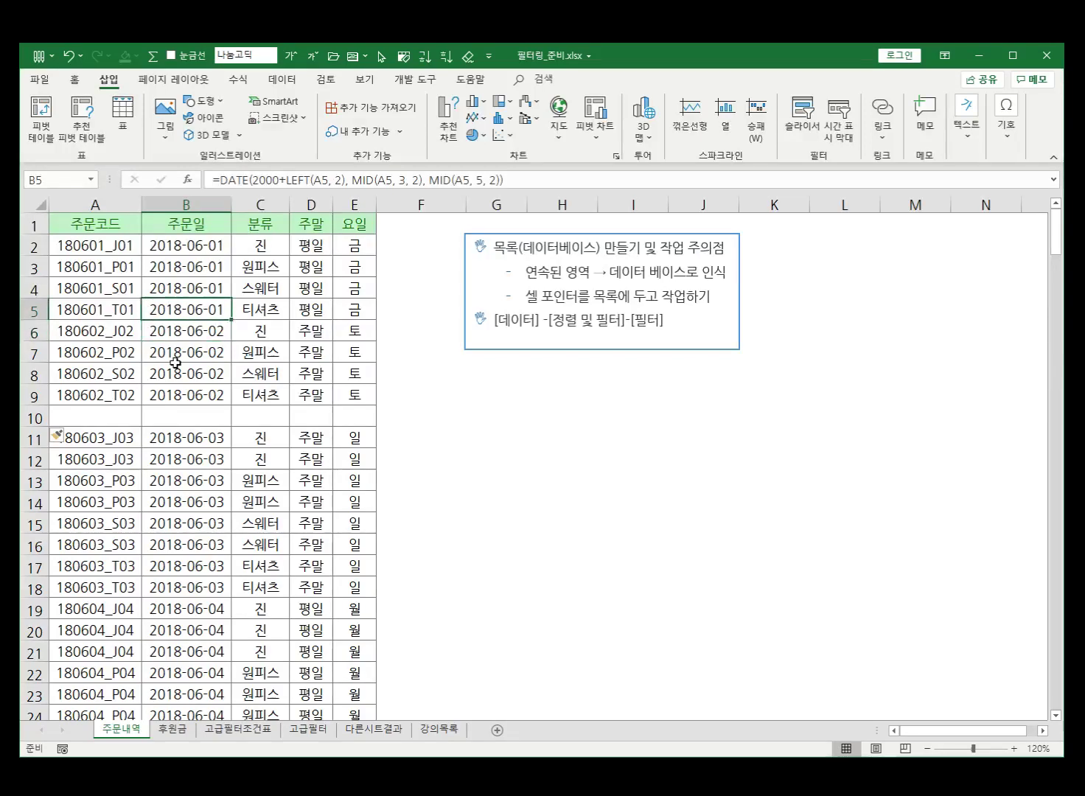
{"action": "key", "text": "ctrl+a"}
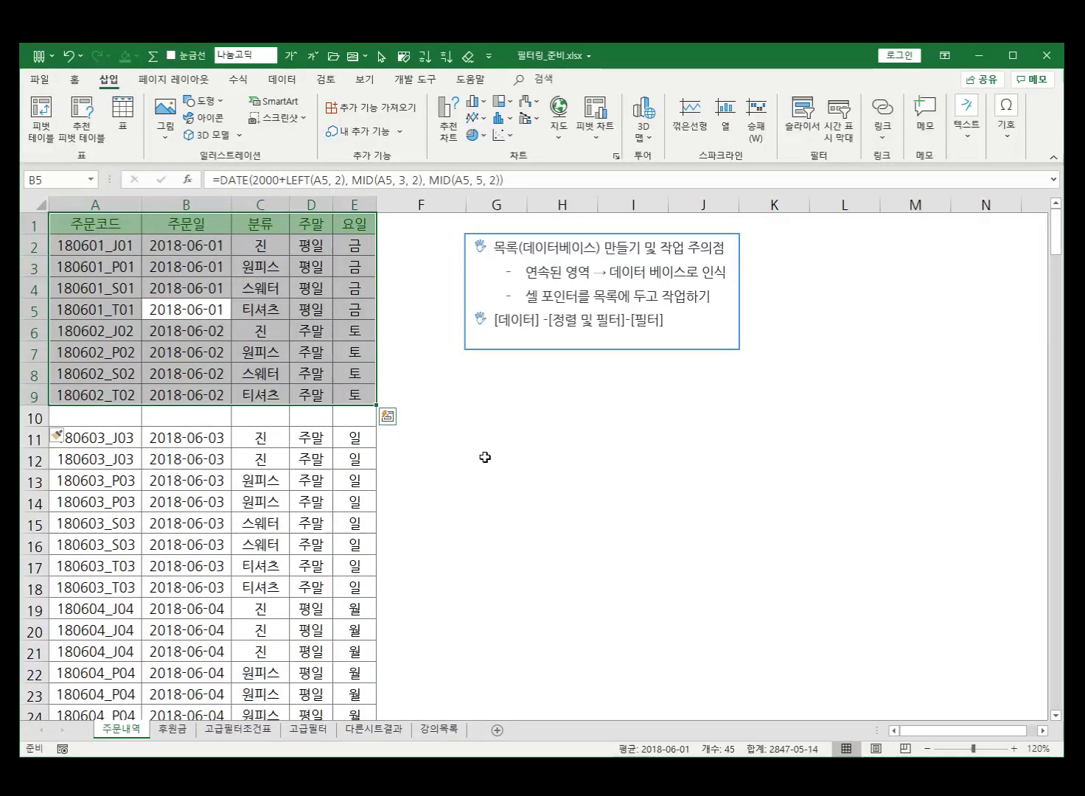
Draw a red freehand box around the range A1:E9 and write DB inside it.
{"action": "key", "text": "F2"}
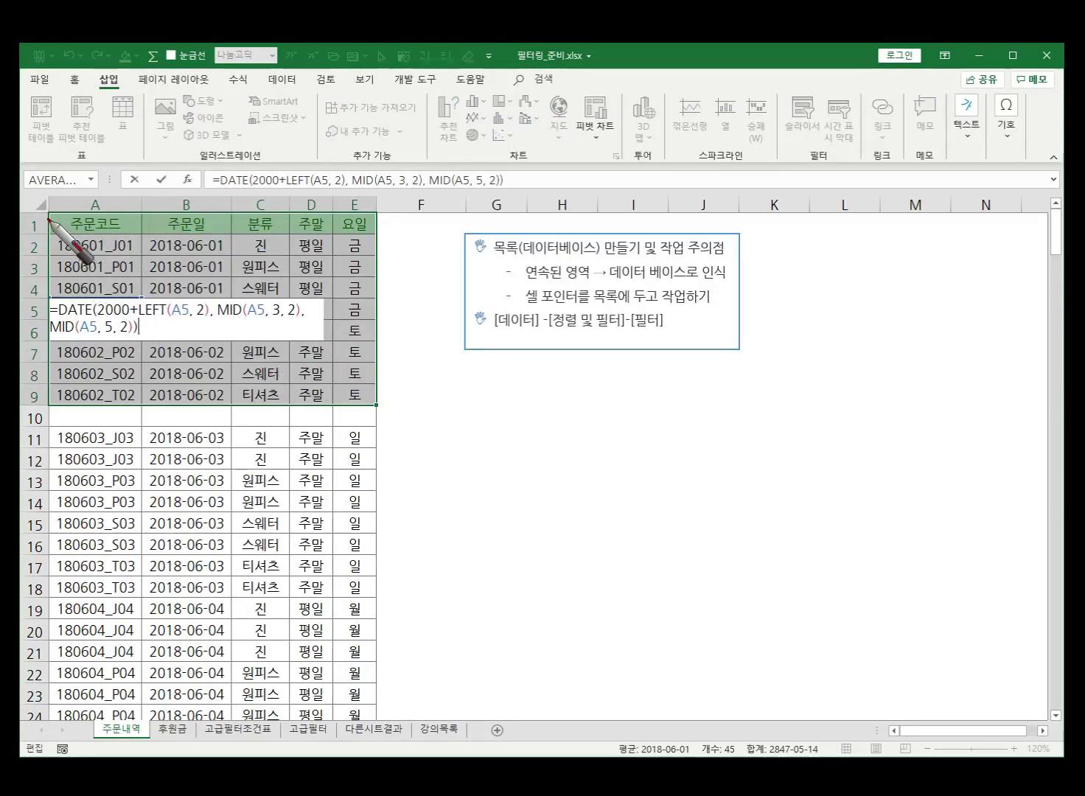
{"action": "mouse_move", "coordinate": [47, 222]}
{"action": "left_mouse_down"}
{"action": "mouse_move", "coordinate": [50, 403]}
{"action": "mouse_move", "coordinate": [372, 405]}
{"action": "mouse_move", "coordinate": [370, 215]}
{"action": "mouse_move", "coordinate": [49, 219]}
{"action": "left_mouse_up"}
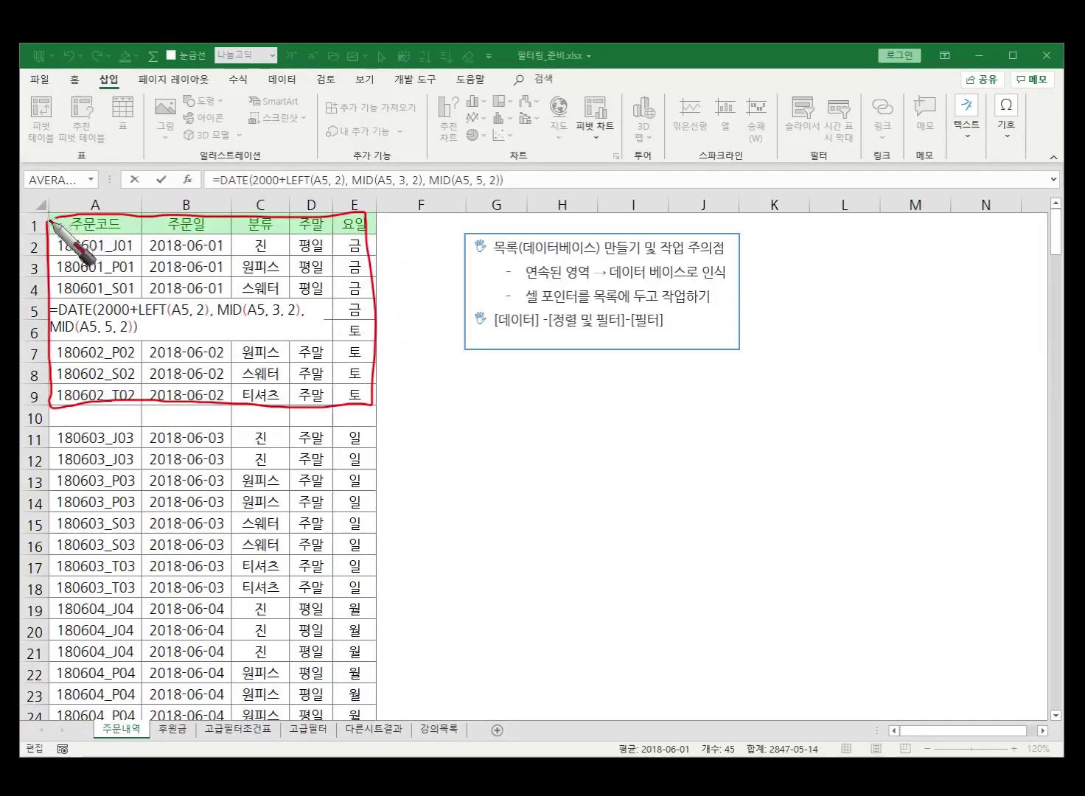
{"action": "mouse_move", "coordinate": [199, 267]}
{"action": "left_mouse_down"}
{"action": "mouse_move", "coordinate": [211, 314]}
{"action": "mouse_move", "coordinate": [257, 297]}
{"action": "left_mouse_up"}
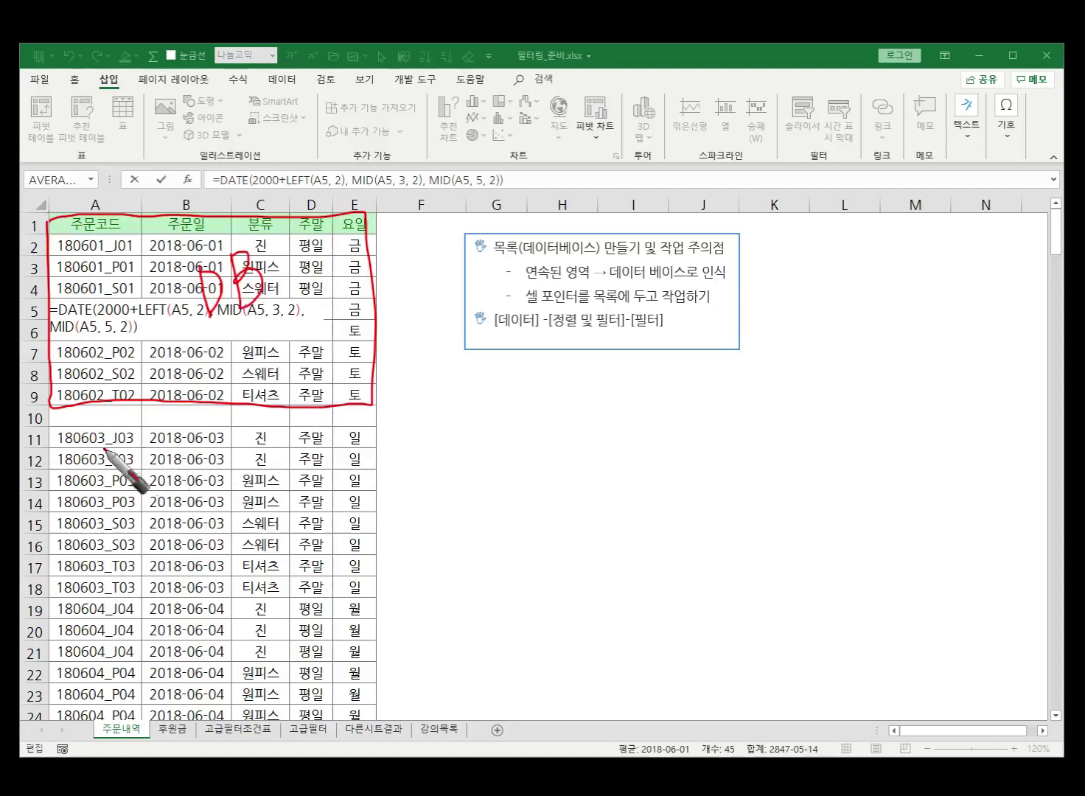
Draw a red line along blank row 10, circle and cross out the records below it, and erase the marks.
{"action": "left_click_drag", "start_coordinate": [52, 420], "coordinate": [827, 433]}
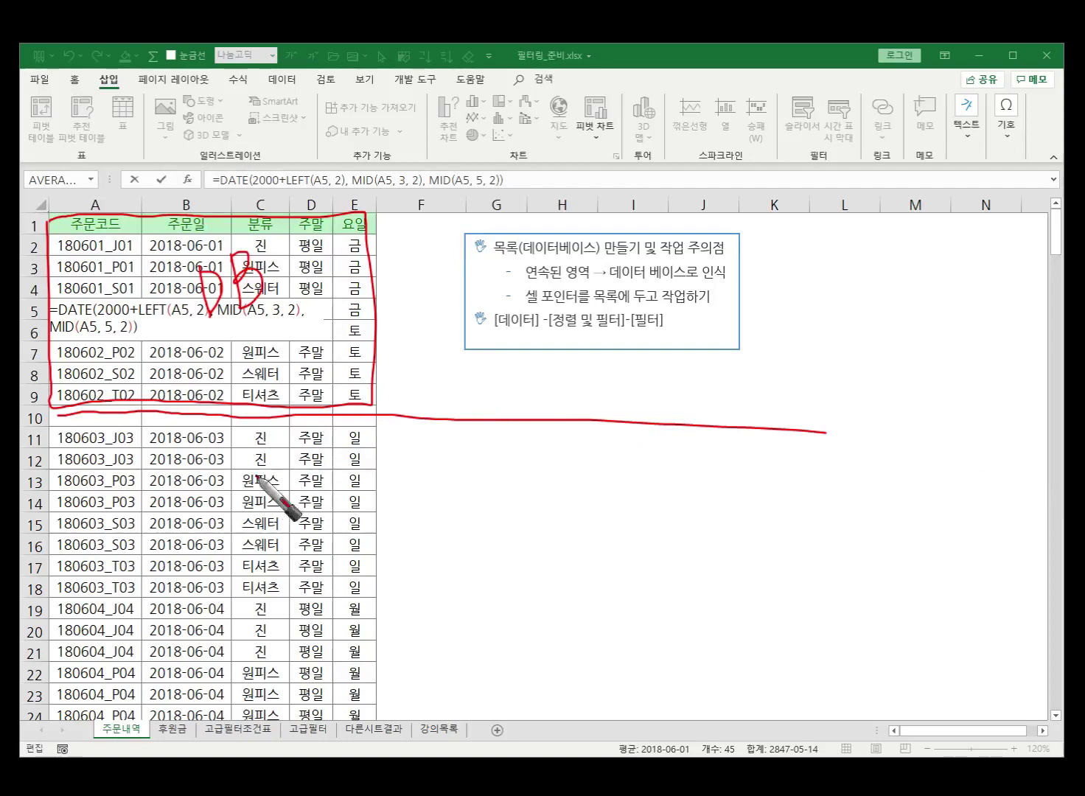
{"action": "mouse_move", "coordinate": [225, 439]}
{"action": "left_mouse_down"}
{"action": "mouse_move", "coordinate": [164, 426]}
{"action": "mouse_move", "coordinate": [111, 737]}
{"action": "mouse_move", "coordinate": [295, 685]}
{"action": "left_mouse_up"}
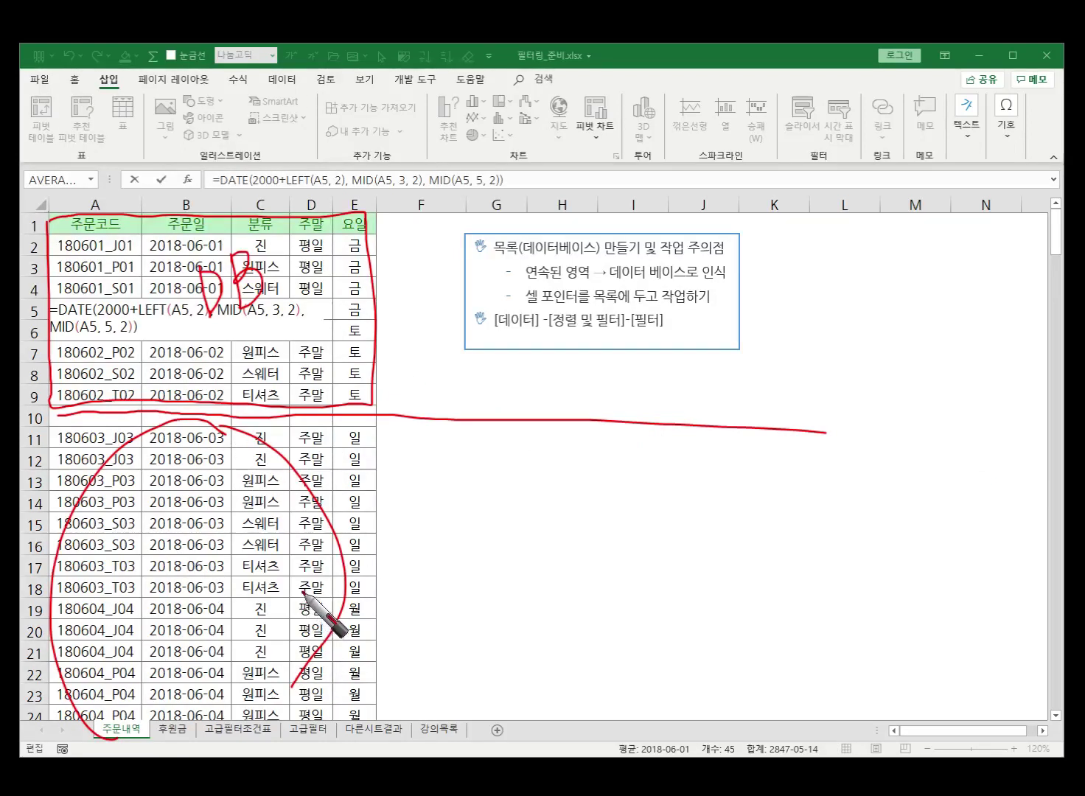
{"action": "left_click_drag", "start_coordinate": [308, 424], "coordinate": [133, 682]}
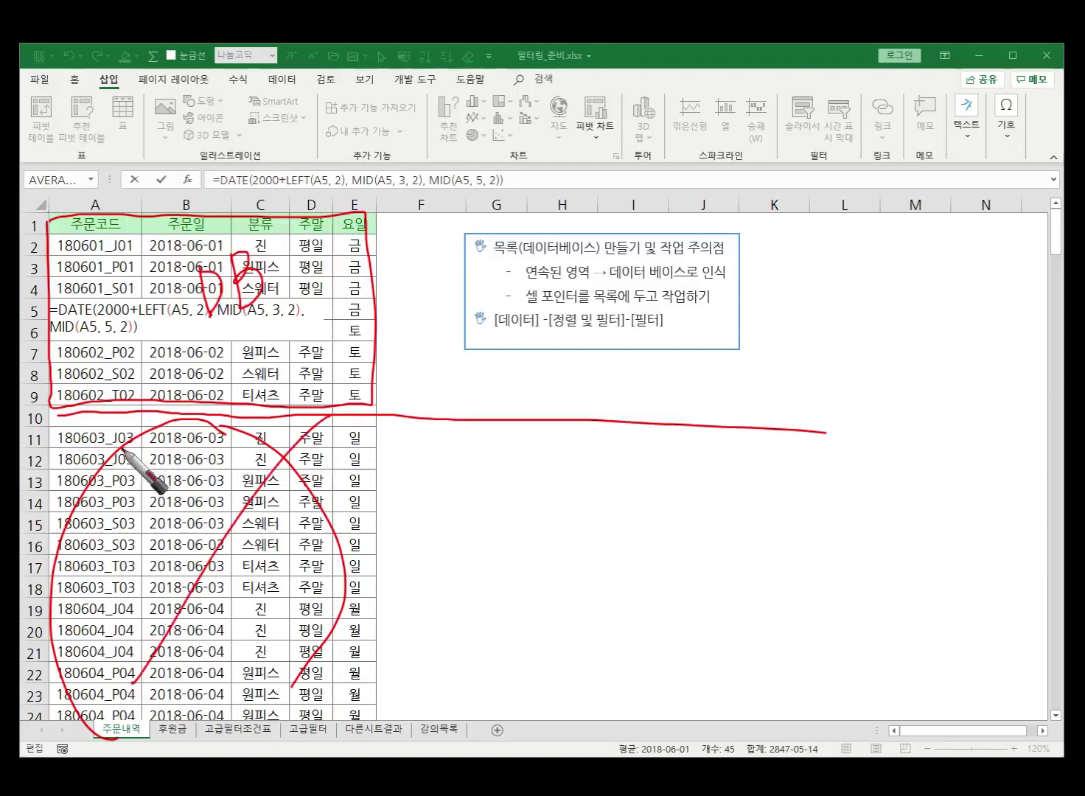
{"action": "left_click_drag", "start_coordinate": [129, 442], "coordinate": [384, 656]}
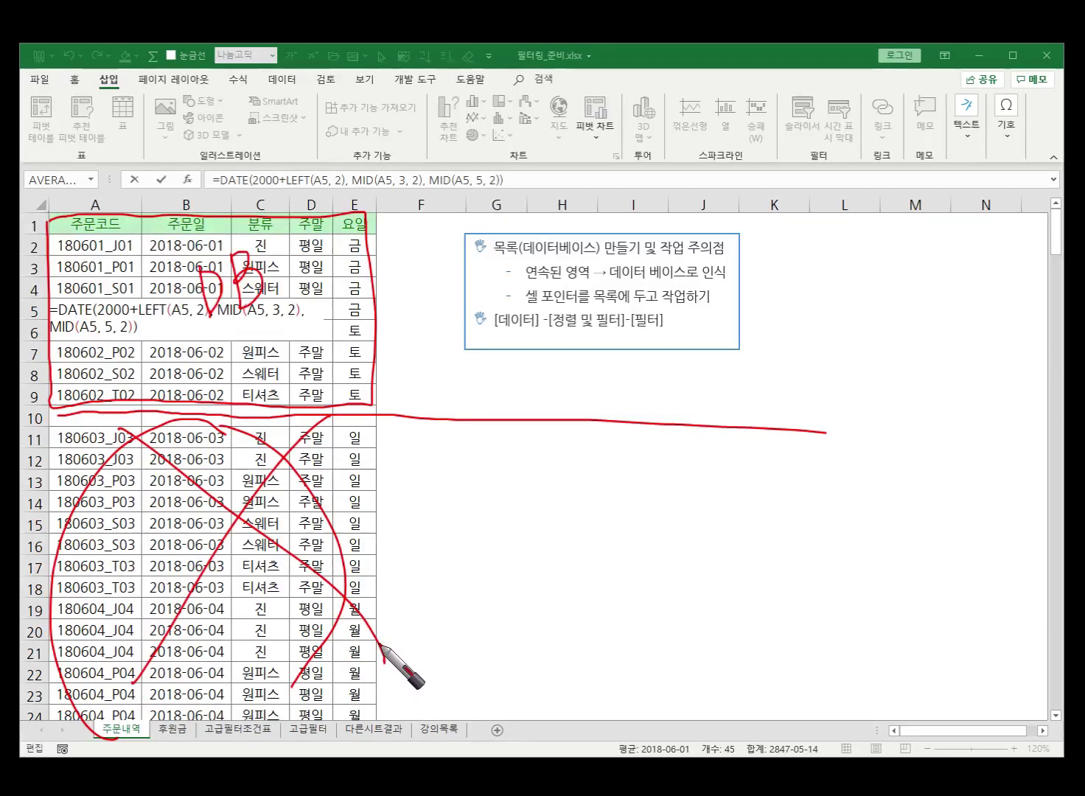
{"action": "key", "text": "e"}
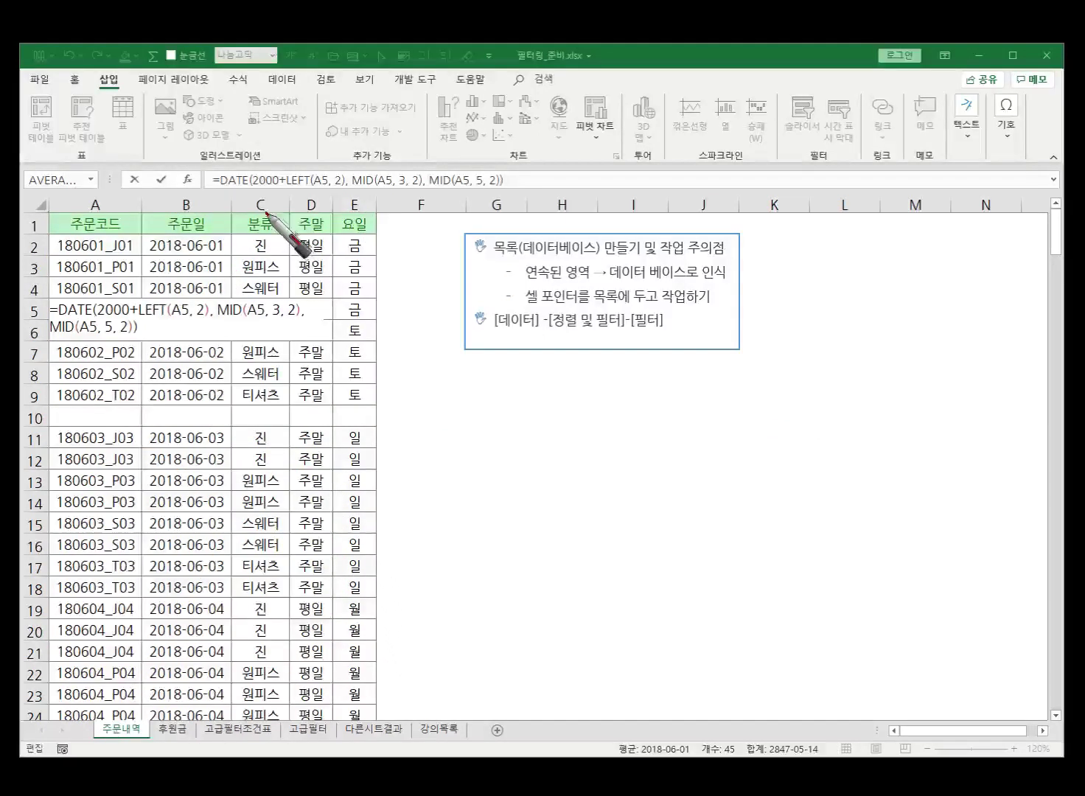
Mark column C as a divider in red, box columns A:B, cross out columns D:E, and erase the drawing.
{"action": "mouse_move", "coordinate": [264, 210]}
{"action": "left_mouse_down"}
{"action": "mouse_move", "coordinate": [263, 402]}
{"action": "mouse_move", "coordinate": [286, 412]}
{"action": "mouse_move", "coordinate": [291, 392]}
{"action": "left_mouse_up"}
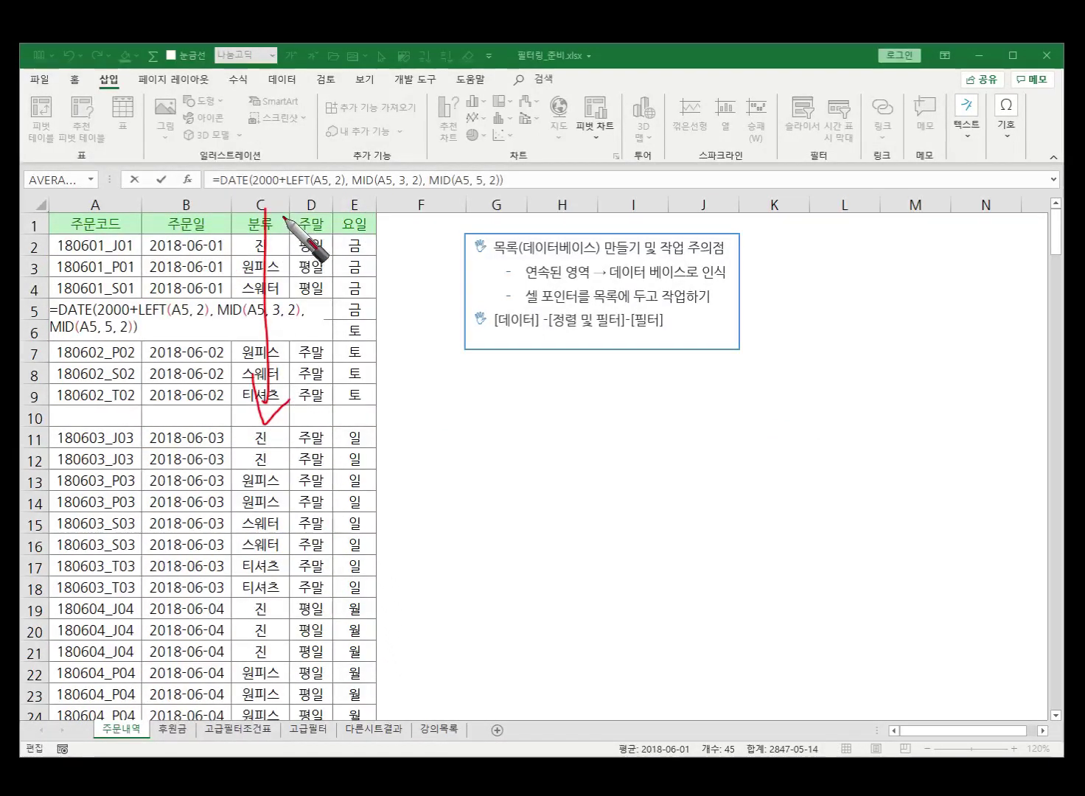
{"action": "mouse_move", "coordinate": [286, 213]}
{"action": "left_mouse_down"}
{"action": "mouse_move", "coordinate": [249, 214]}
{"action": "mouse_move", "coordinate": [234, 330]}
{"action": "left_mouse_up"}
{"action": "left_click_drag", "start_coordinate": [253, 221], "coordinate": [252, 476]}
{"action": "mouse_move", "coordinate": [252, 377]}
{"action": "left_mouse_down"}
{"action": "mouse_move", "coordinate": [274, 221]}
{"action": "mouse_move", "coordinate": [271, 561]}
{"action": "mouse_move", "coordinate": [240, 677]}
{"action": "left_mouse_up"}
{"action": "mouse_move", "coordinate": [221, 218]}
{"action": "left_mouse_down"}
{"action": "mouse_move", "coordinate": [53, 229]}
{"action": "mouse_move", "coordinate": [53, 658]}
{"action": "mouse_move", "coordinate": [234, 648]}
{"action": "mouse_move", "coordinate": [234, 401]}
{"action": "left_mouse_up"}
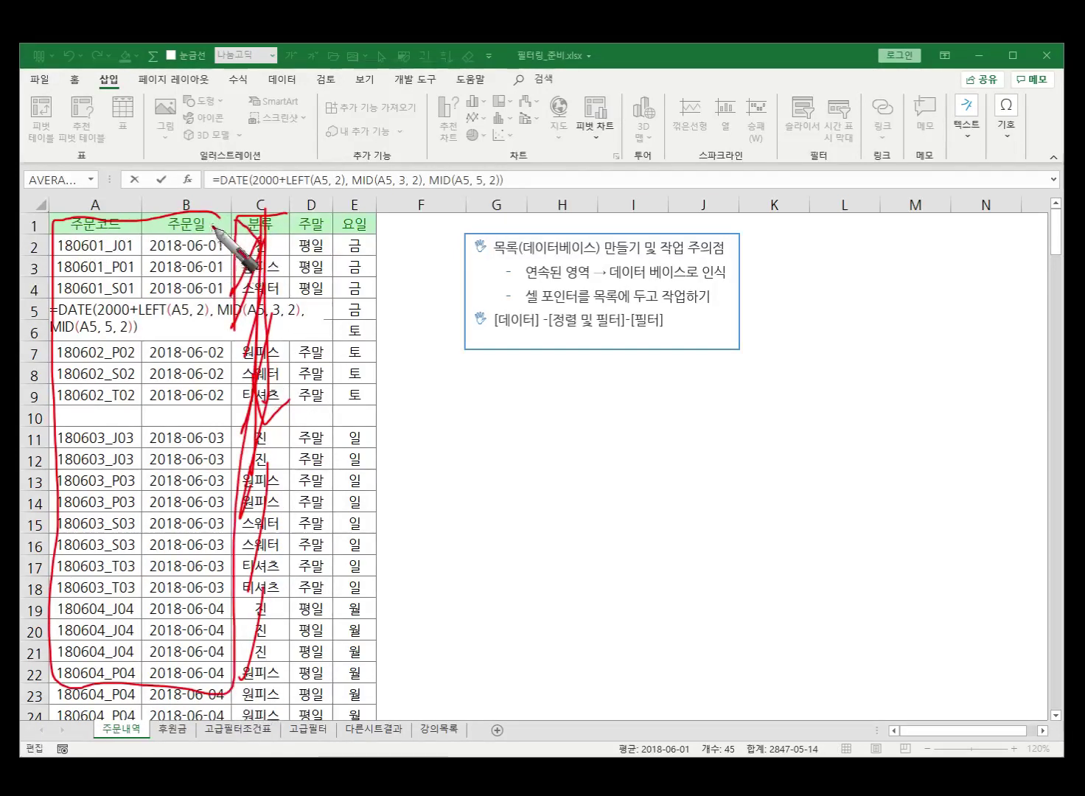
{"action": "left_click_drag", "start_coordinate": [221, 222], "coordinate": [222, 653]}
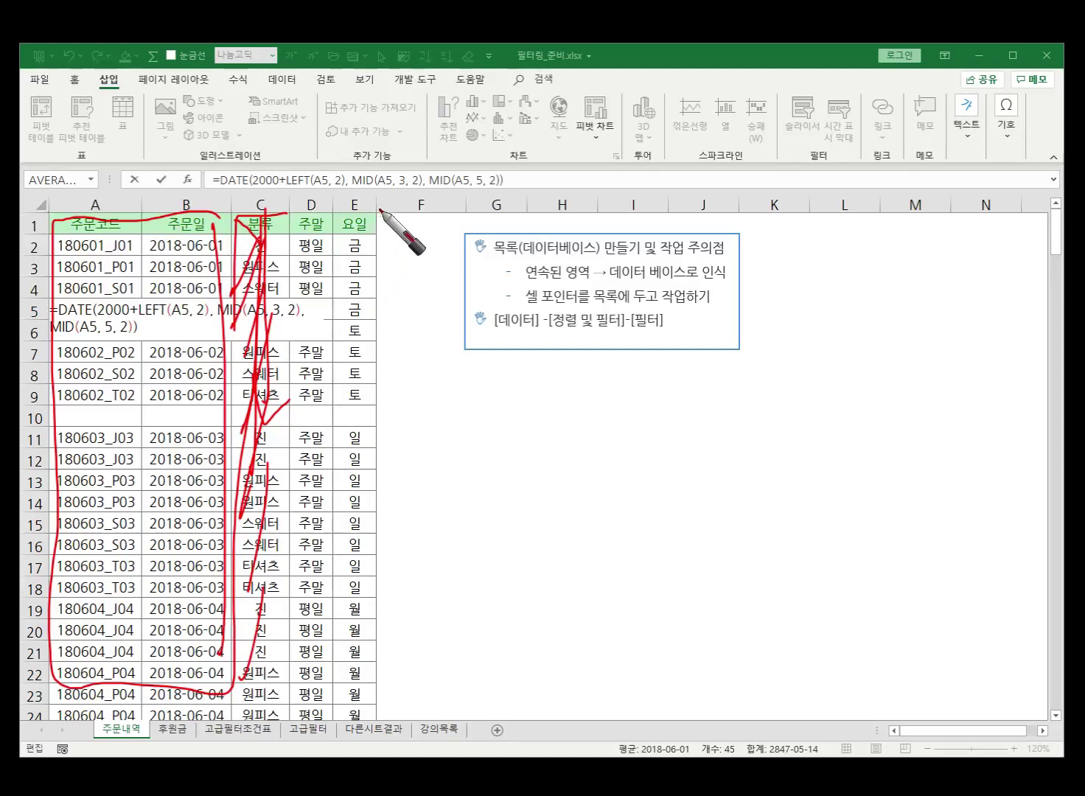
{"action": "left_click_drag", "start_coordinate": [381, 210], "coordinate": [324, 510]}
{"action": "left_click_drag", "start_coordinate": [300, 197], "coordinate": [382, 667]}
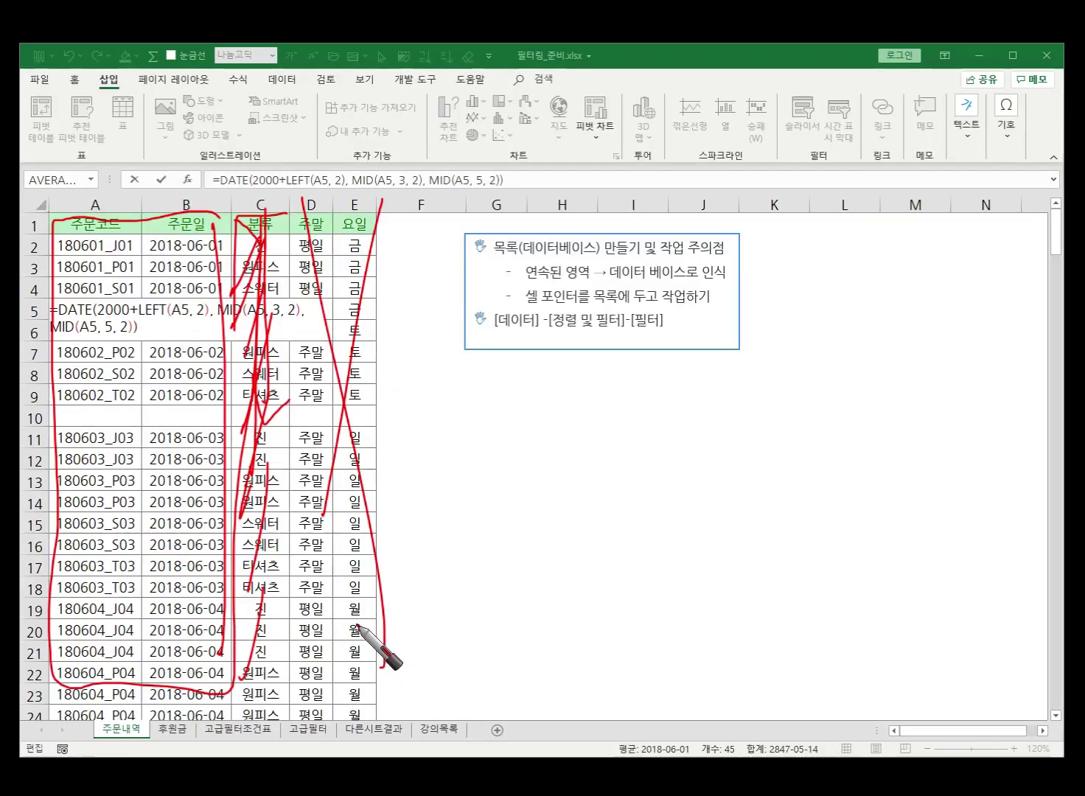
{"action": "key", "text": "Delete"}
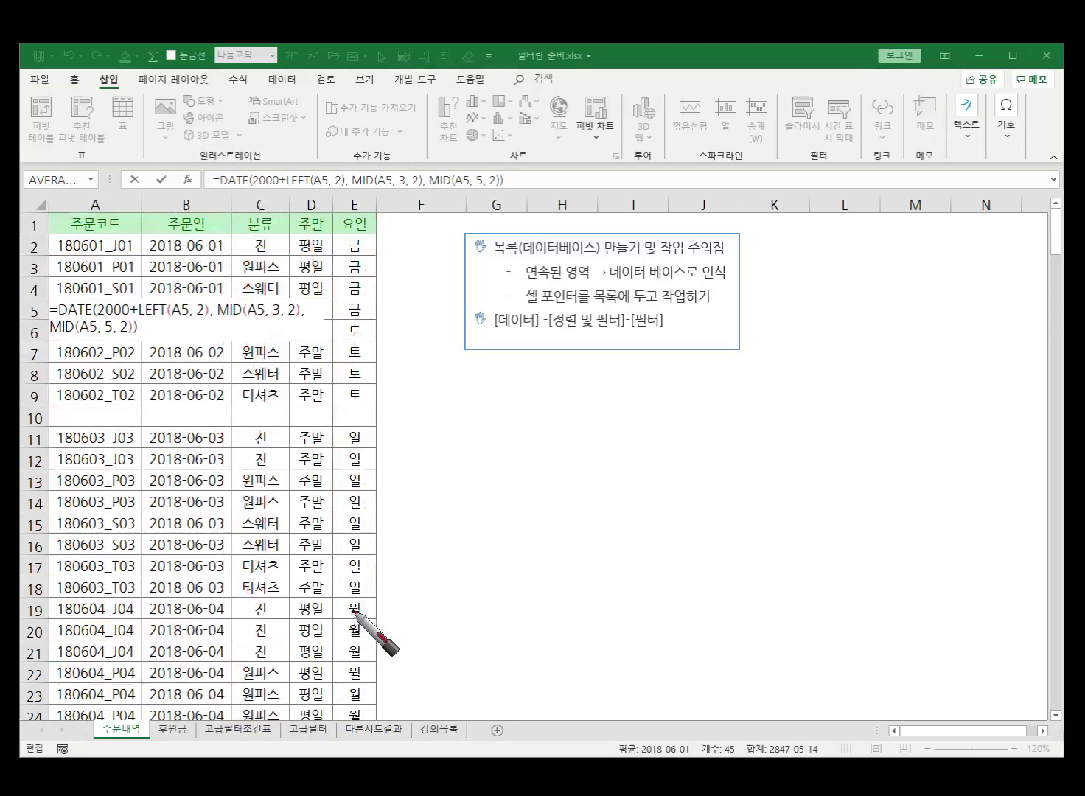
{"action": "key", "text": "Escape"}
{"action": "key", "text": "ctrl+2"}
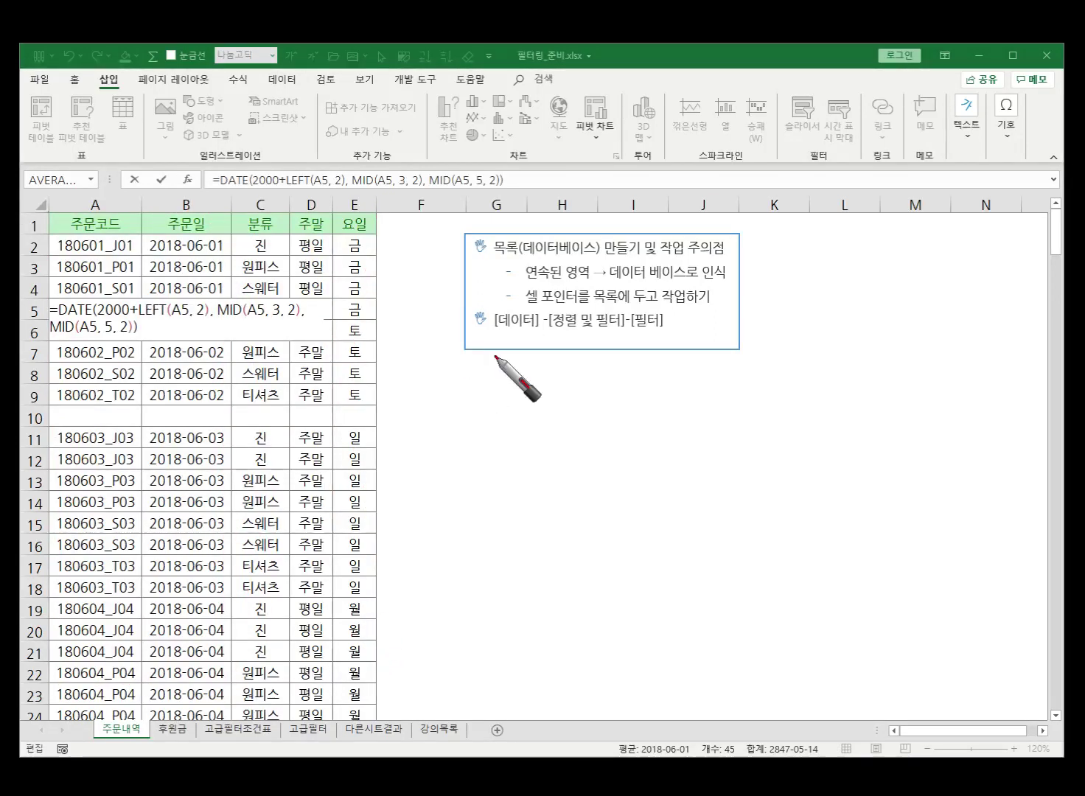
{"action": "key", "text": "Escape"}
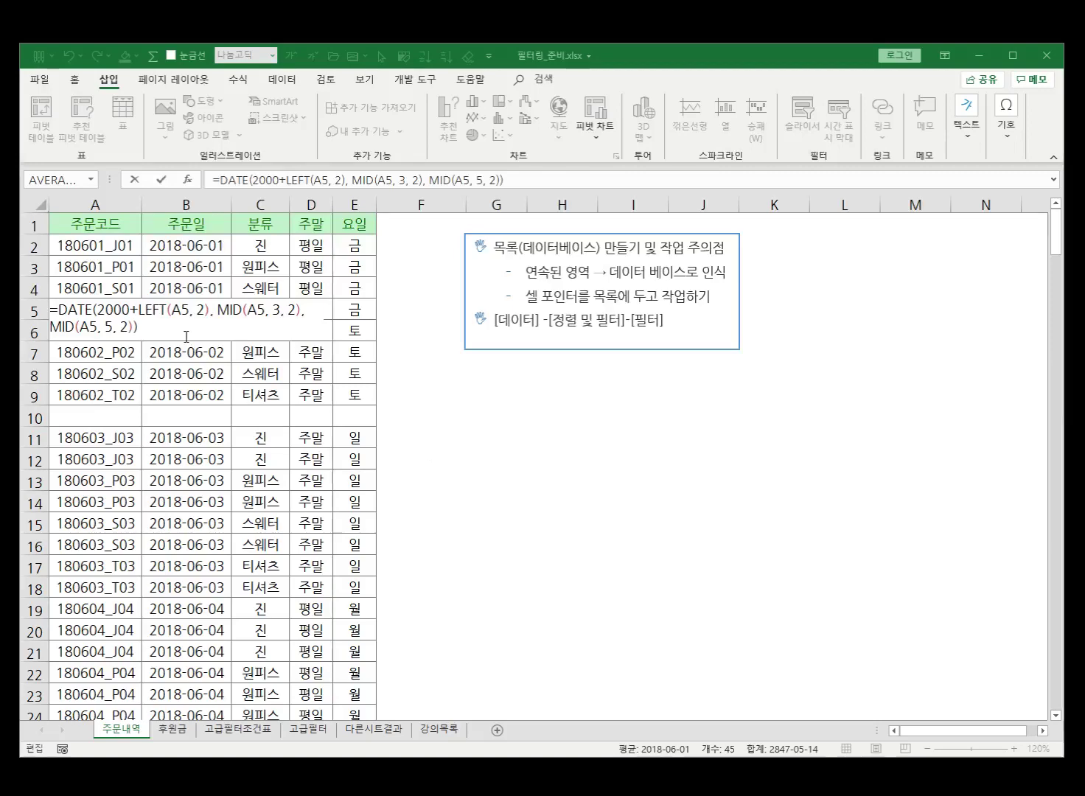
Cancel the cell editing and delete blank row 10 so the order list is contiguous again.
{"action": "key", "text": "Escape"}
{"action": "left_click", "coordinate": [107, 371]}
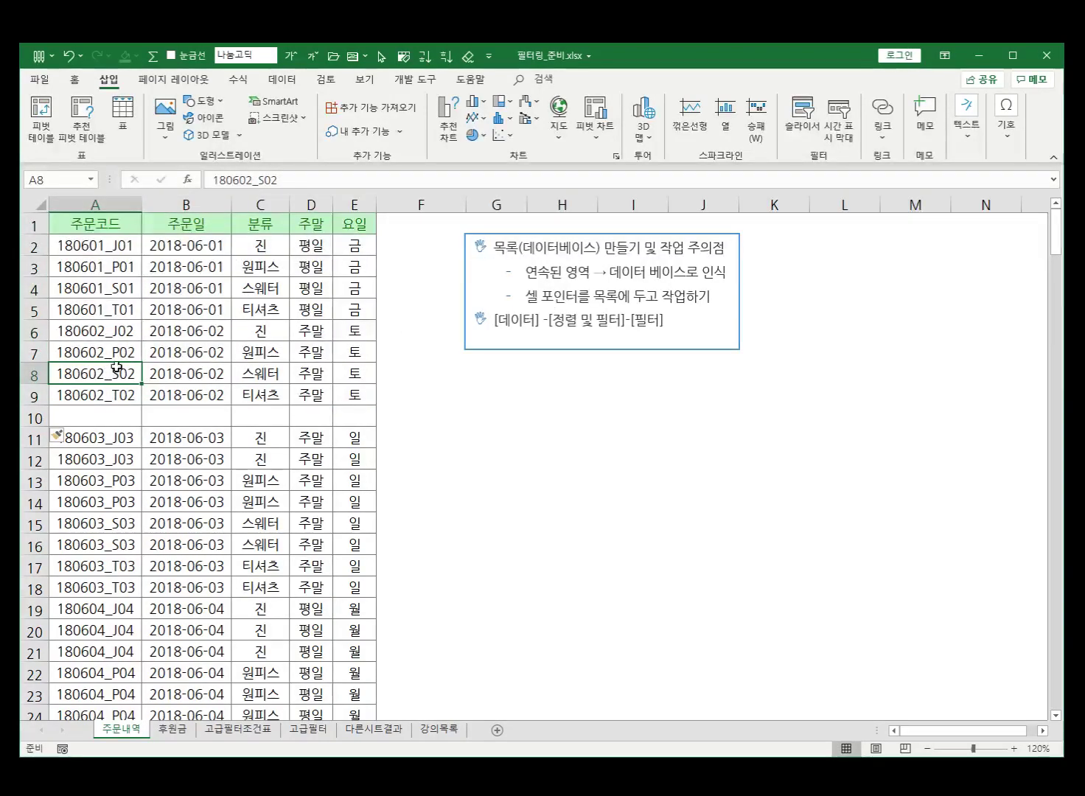
{"action": "left_click", "coordinate": [35, 417]}
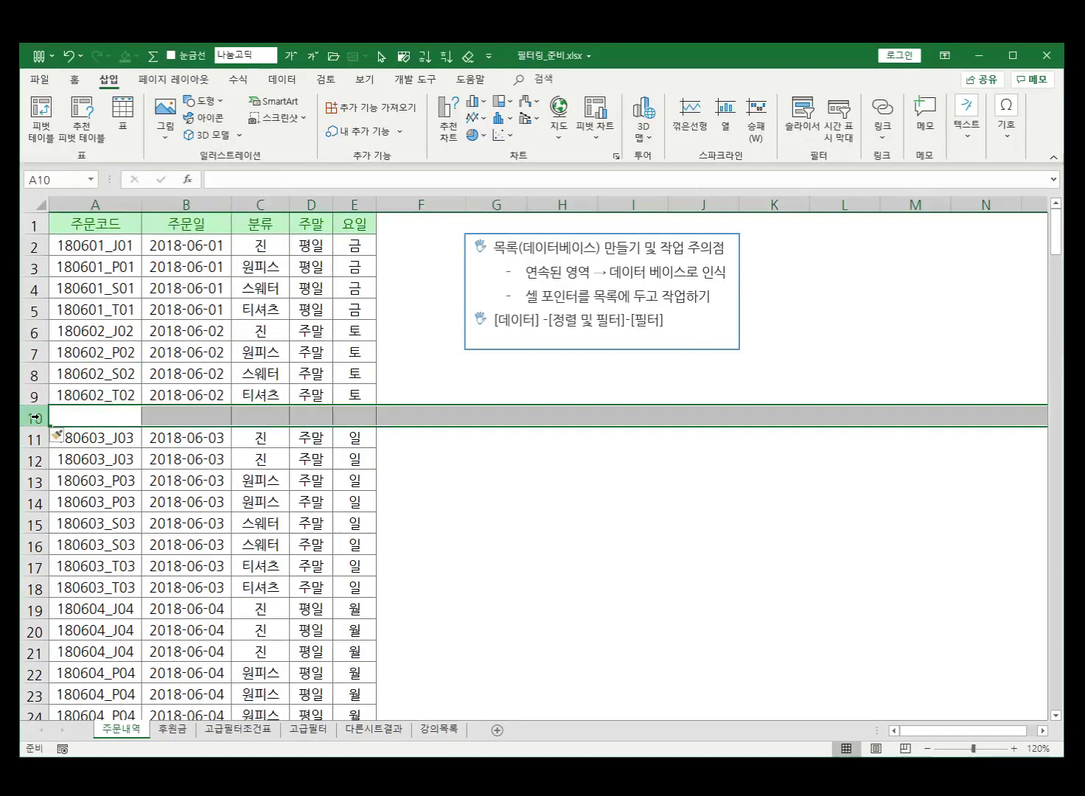
{"action": "right_click", "coordinate": [35, 418]}
{"action": "left_click", "coordinate": [105, 564]}
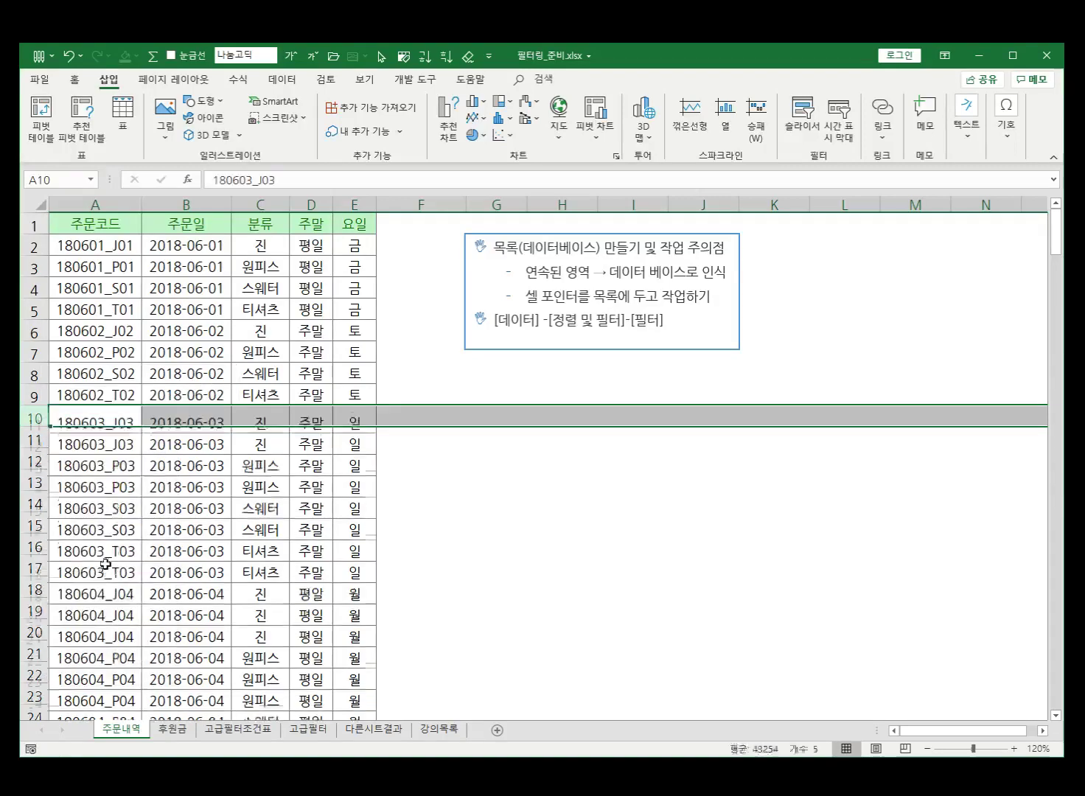
Compare selecting all from cells B6 and B8 inside the list with selecting all from empty cell J14.
{"action": "left_click", "coordinate": [193, 333]}
{"action": "key", "text": "ctrl+a"}
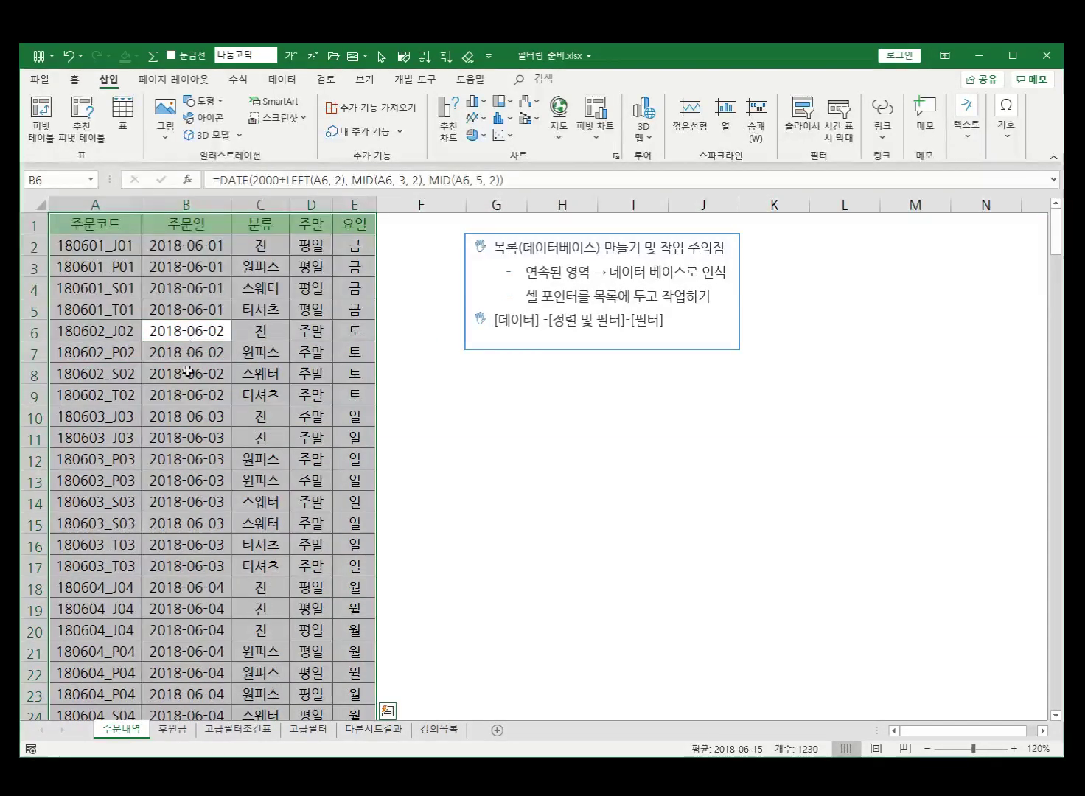
{"action": "scroll", "coordinate": [221, 436], "scroll_direction": "down", "scroll_amount": 2}
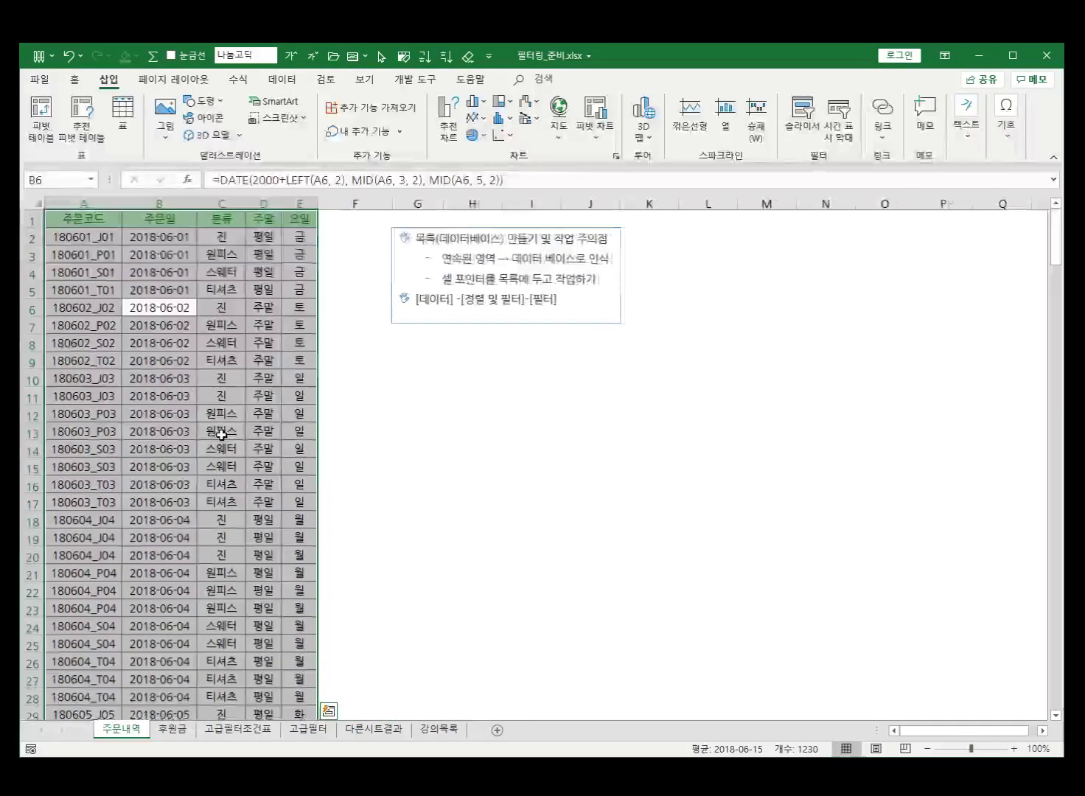
{"action": "left_click", "coordinate": [616, 447]}
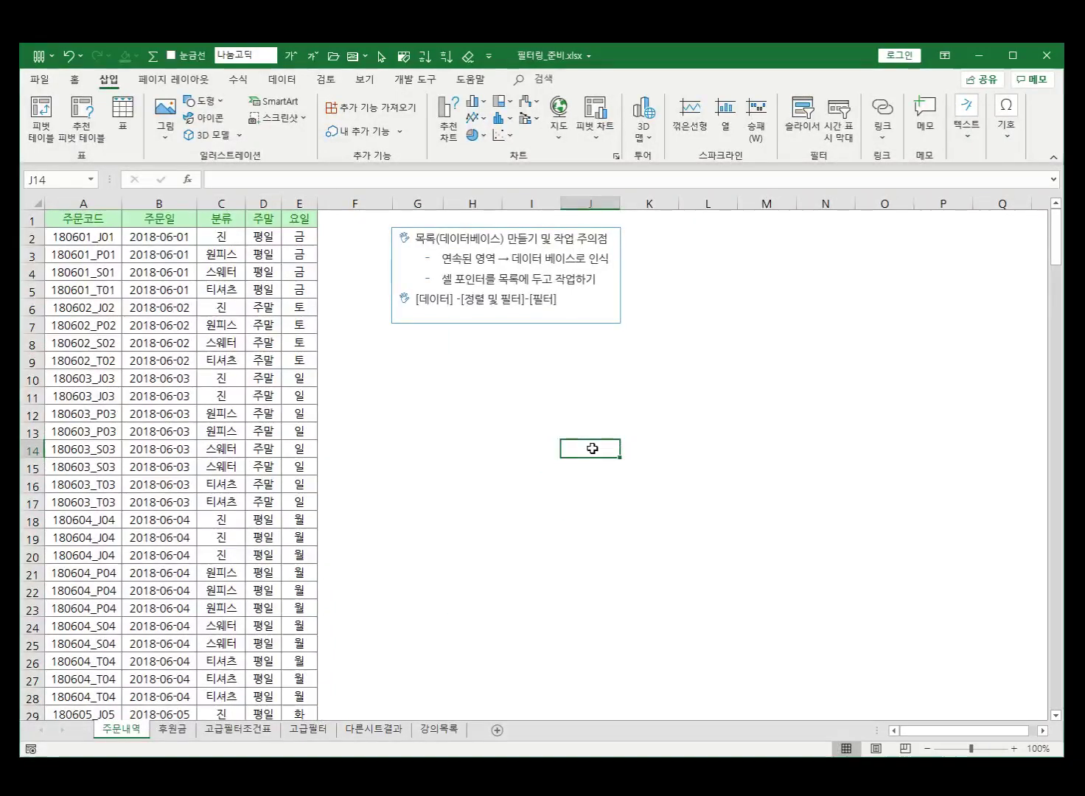
{"action": "key", "text": "ctrl+a"}
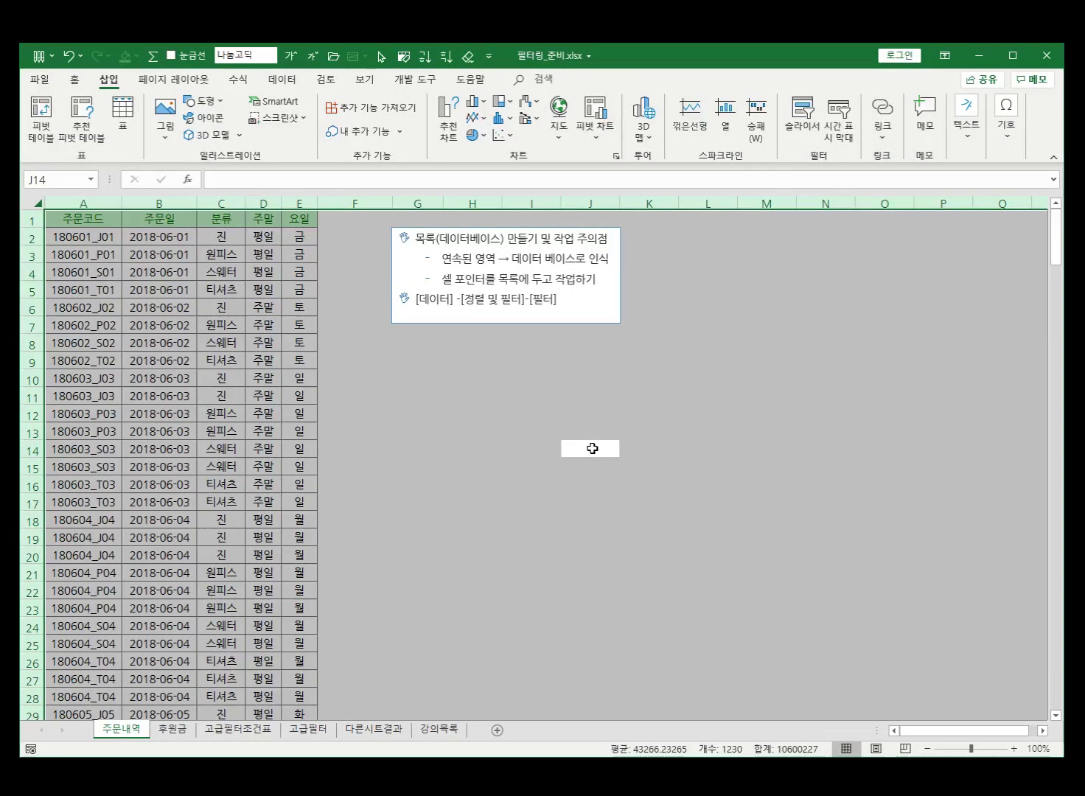
{"action": "left_click", "coordinate": [161, 341]}
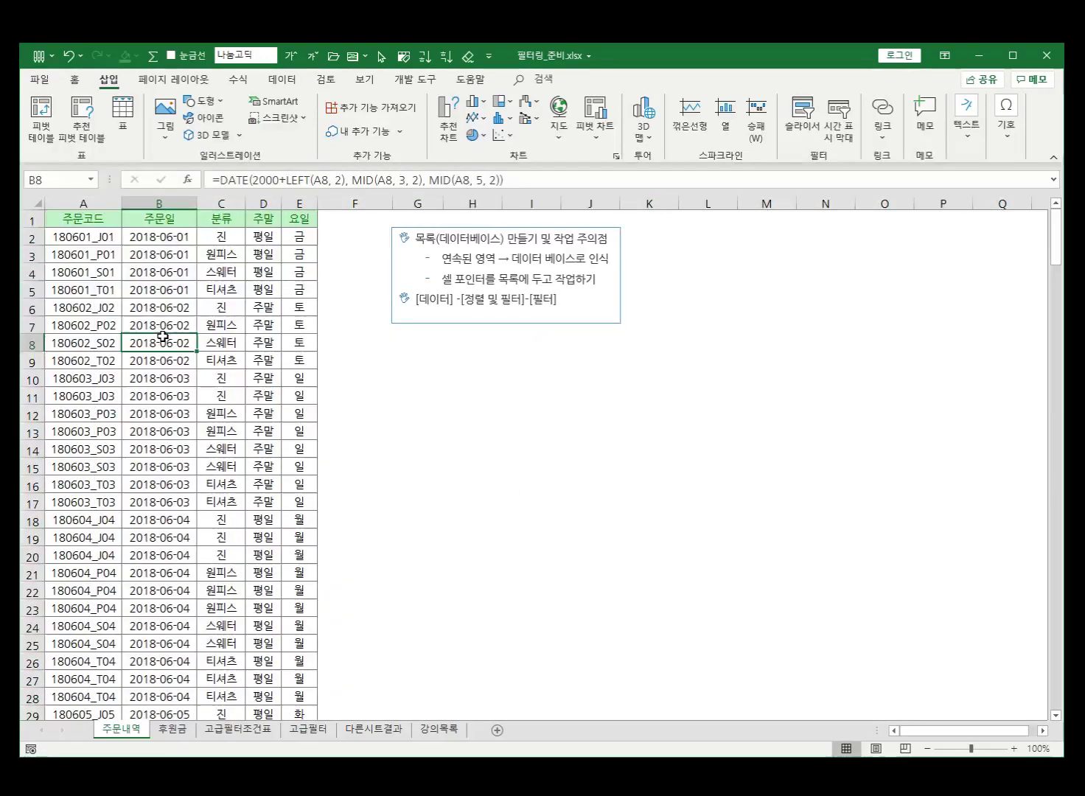
{"action": "key", "text": "ctrl+a"}
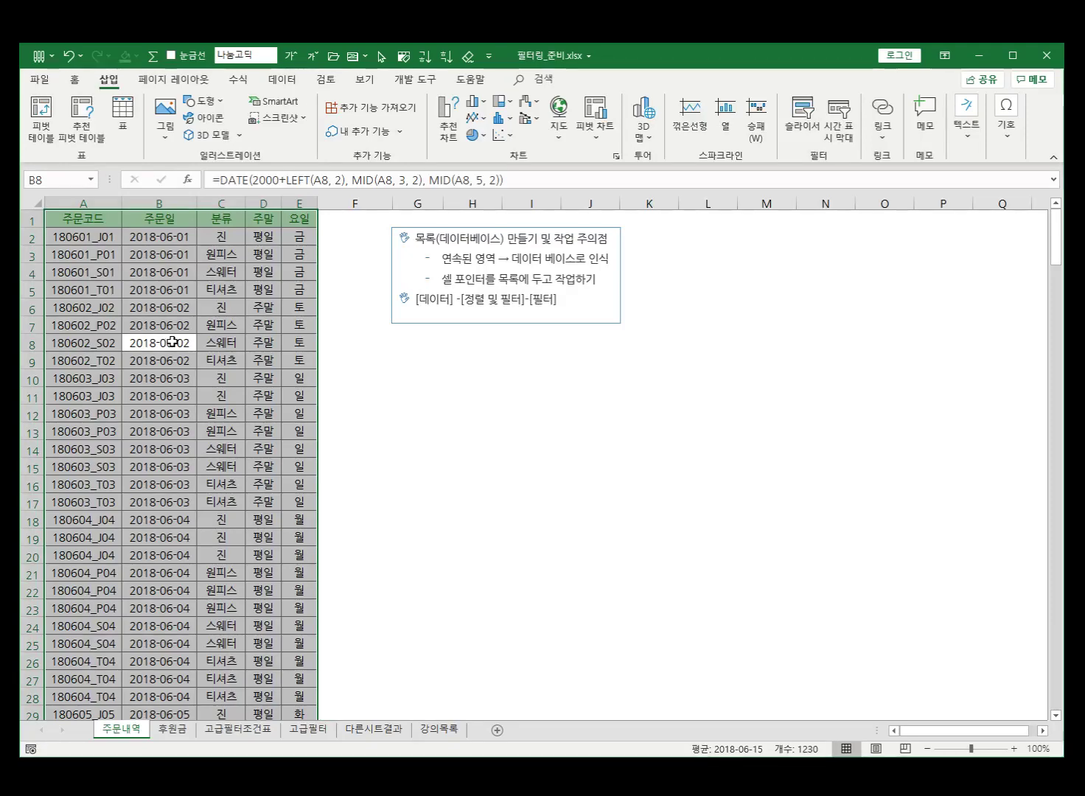
Highlight the line 셀 포인터를 목록에 두고 작업하기 in the note at 130% zoom.
{"action": "left_click", "coordinate": [488, 469]}
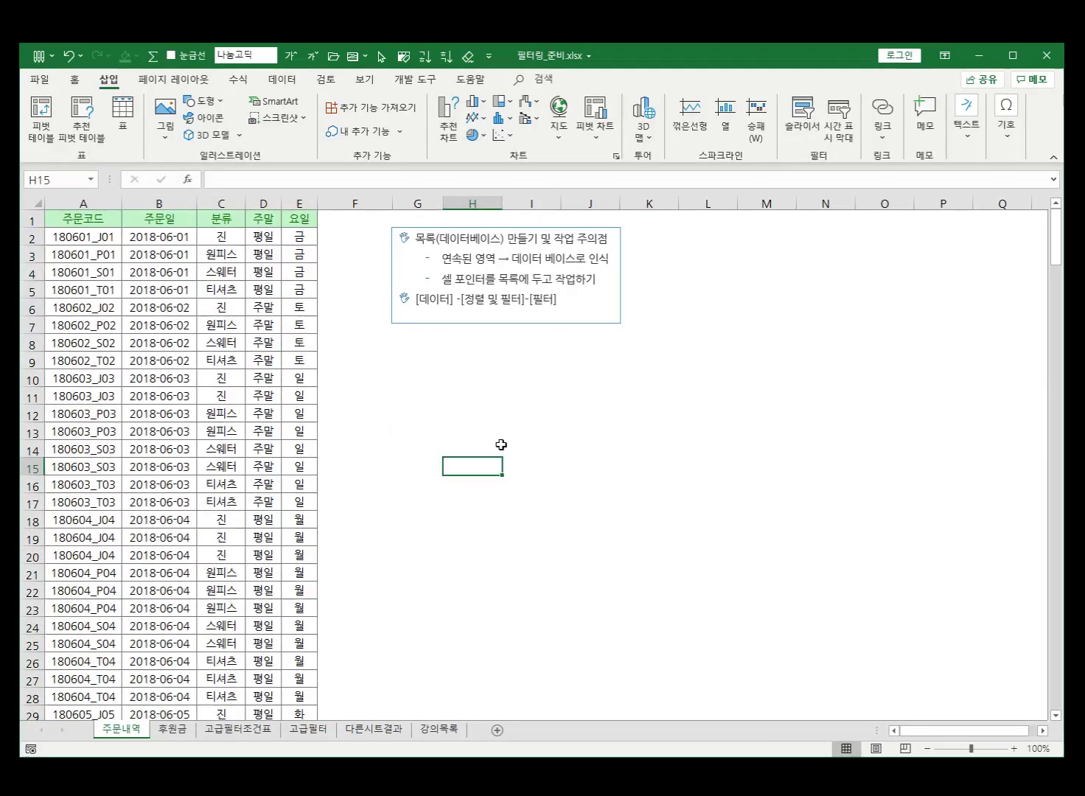
{"action": "scroll", "coordinate": [501, 432], "scroll_direction": "up", "scroll_amount": 2}
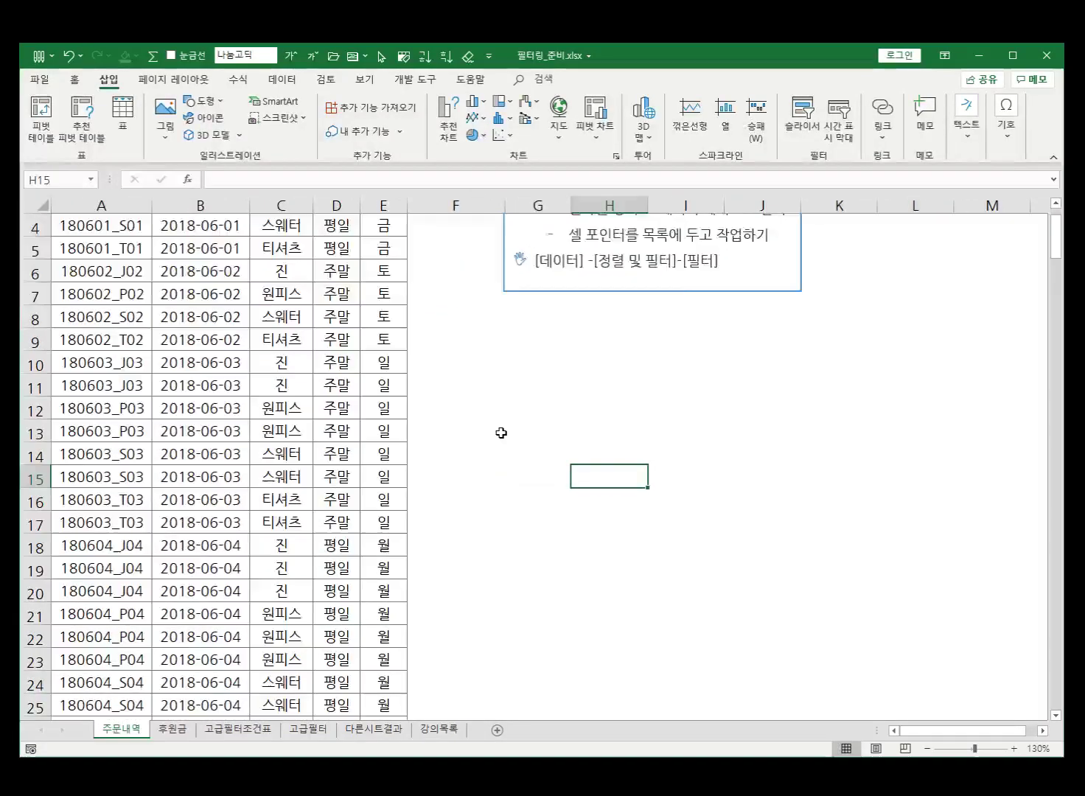
{"action": "scroll", "coordinate": [501, 433], "scroll_direction": "up", "scroll_amount": 1}
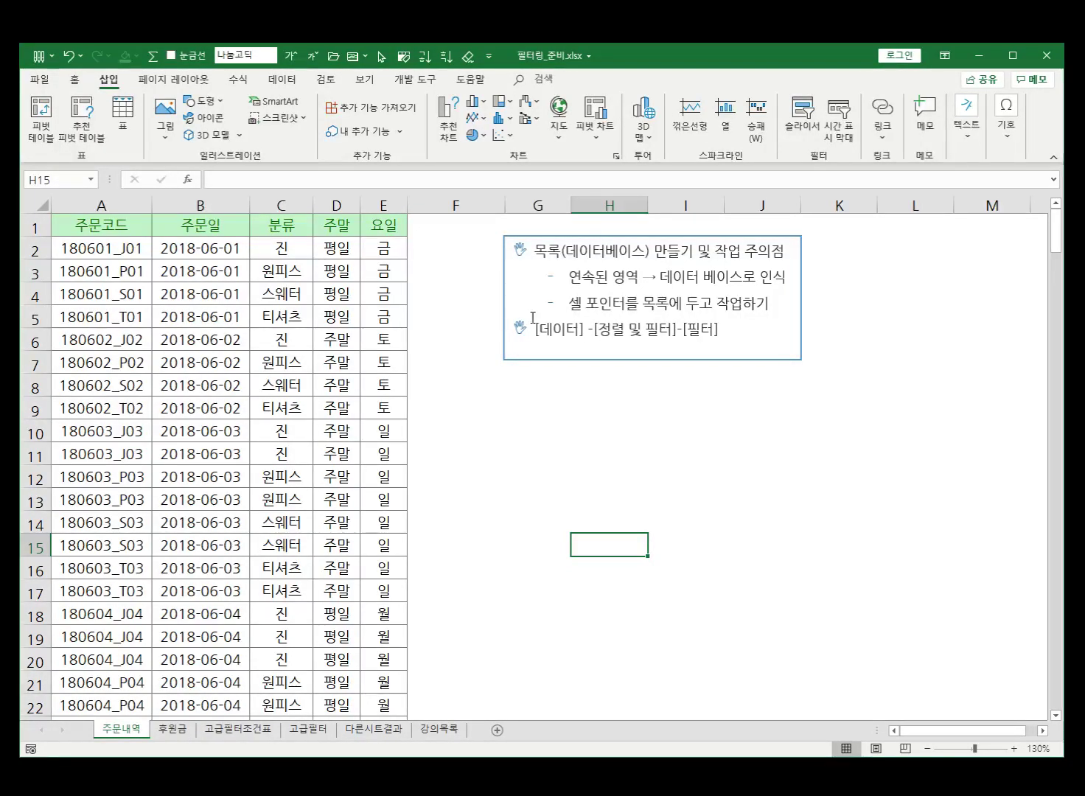
{"action": "left_click_drag", "start_coordinate": [570, 303], "coordinate": [746, 301]}
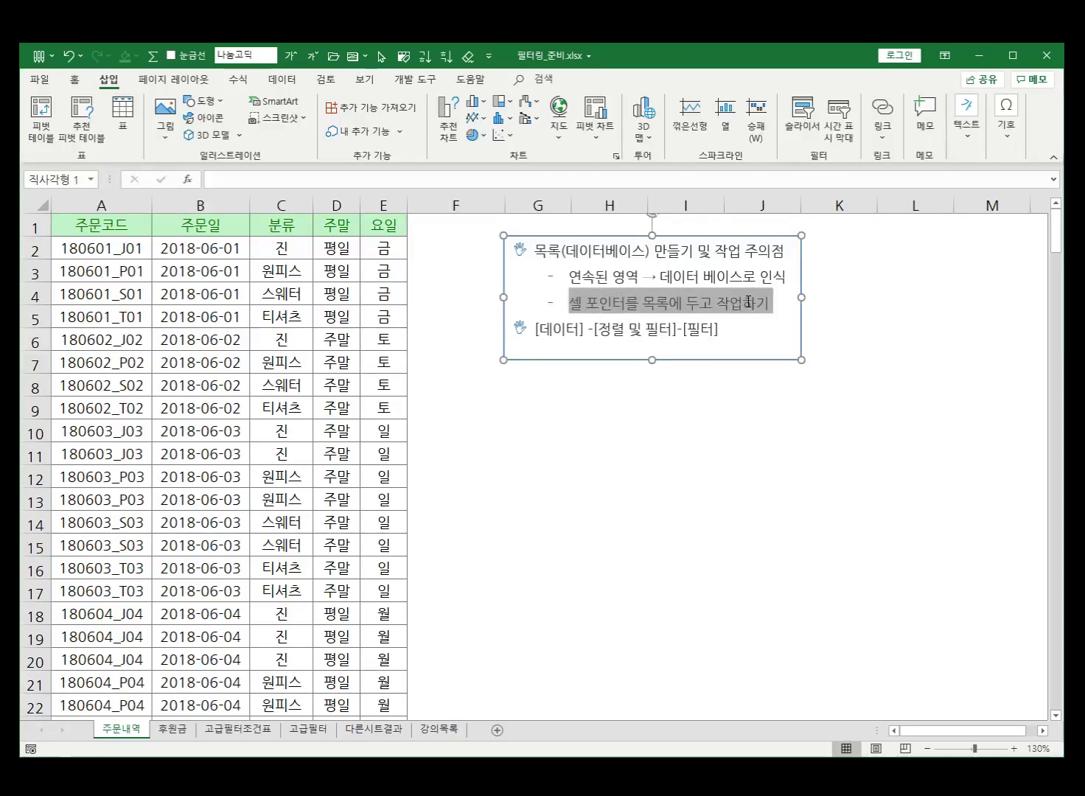
Try to apply a filter while empty cell H10 outside the order list is selected.
{"action": "left_click", "coordinate": [598, 426]}
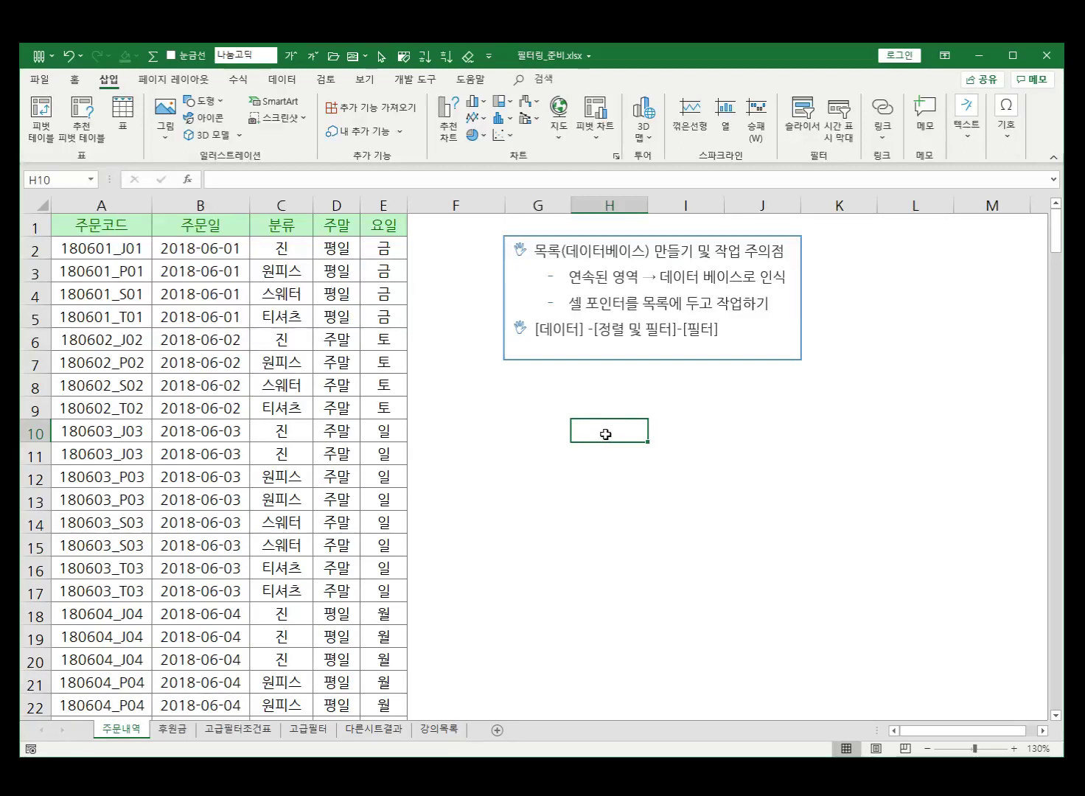
{"action": "left_click", "coordinate": [291, 87]}
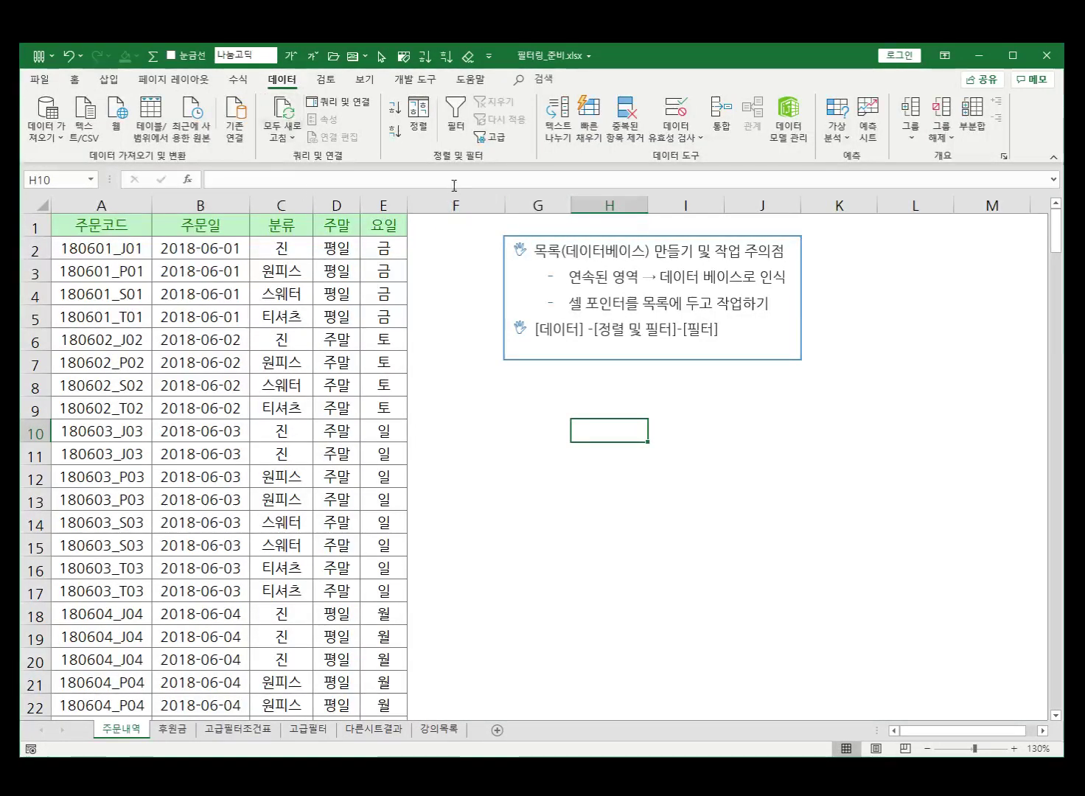
{"action": "left_click", "coordinate": [457, 120]}
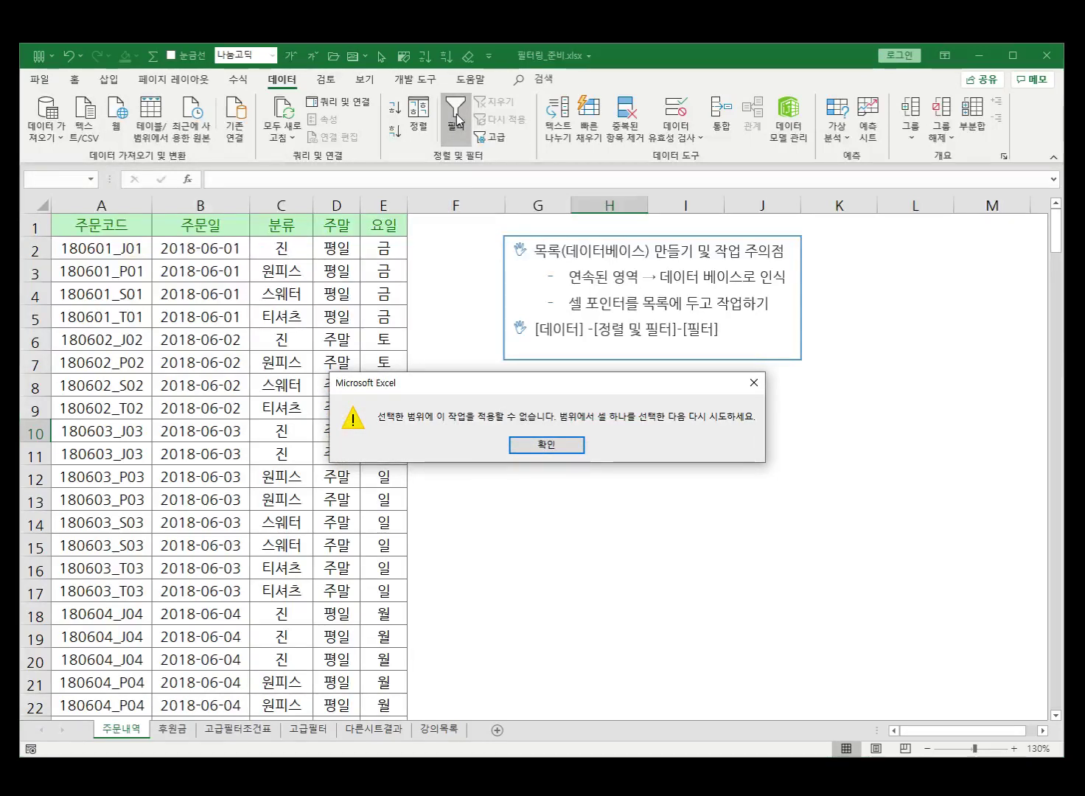
{"action": "left_click", "coordinate": [566, 447]}
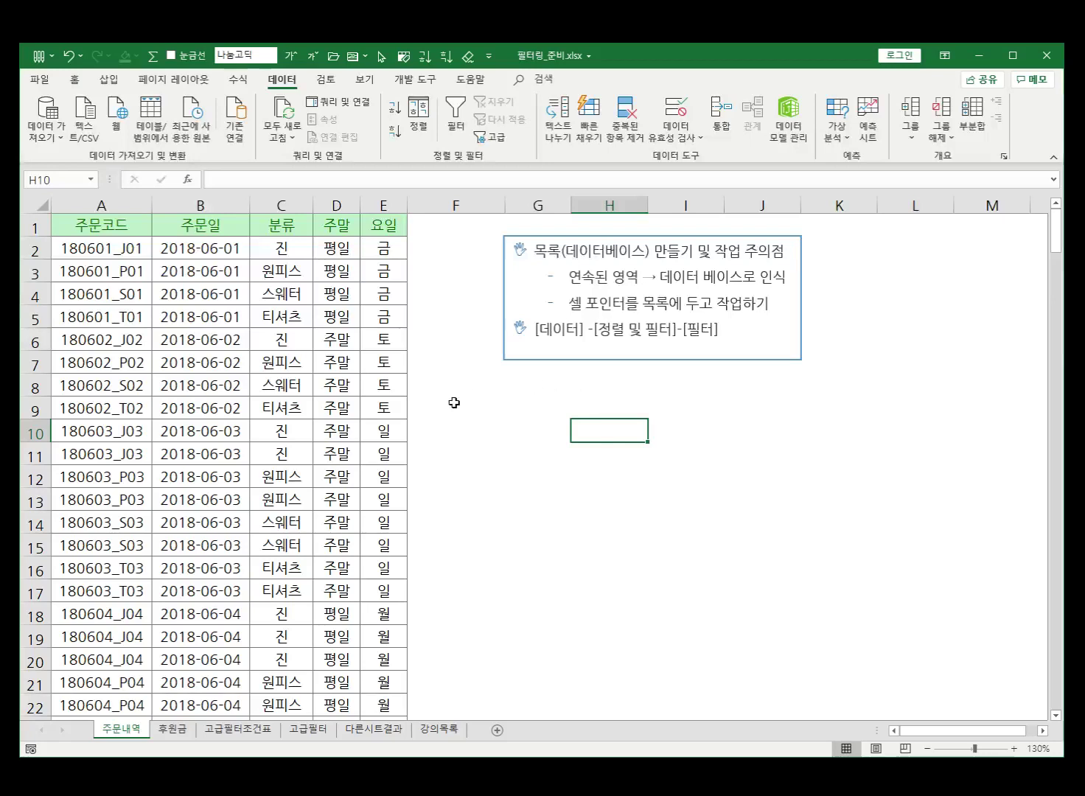
Turn on the filter for the order list from cell B8 and select the header cells A1:E1.
{"action": "left_click", "coordinate": [193, 406]}
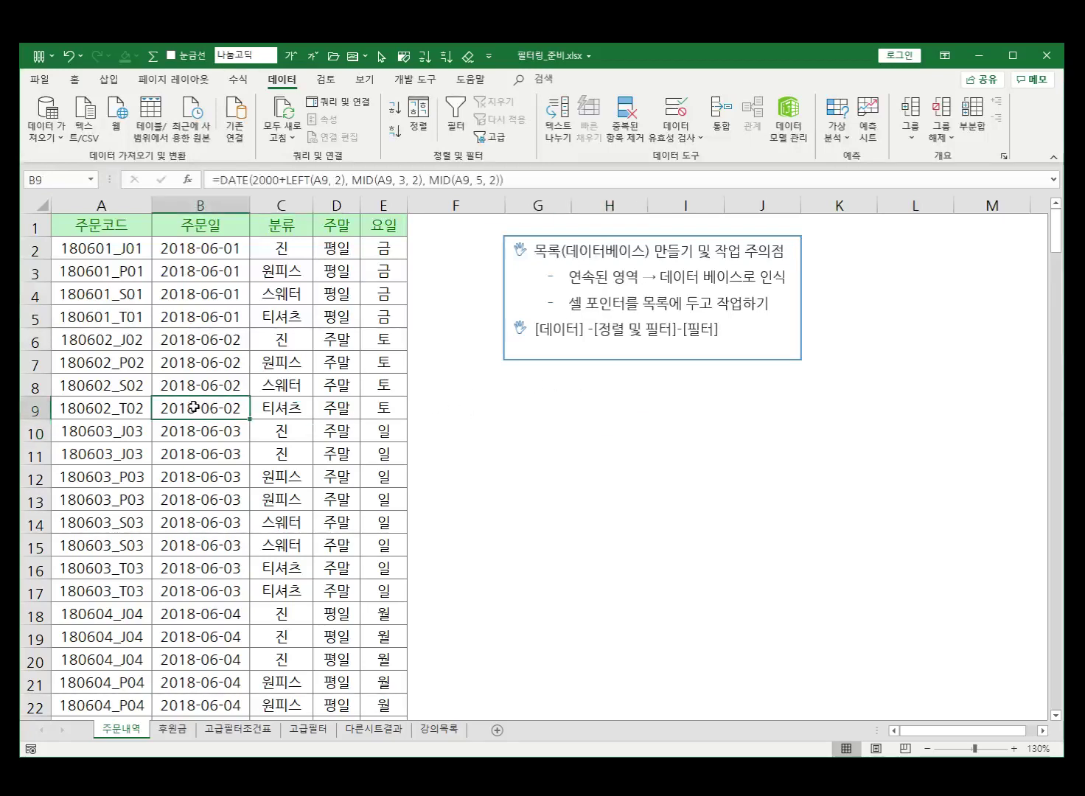
{"action": "left_click", "coordinate": [245, 335]}
{"action": "left_click", "coordinate": [285, 398]}
{"action": "left_click", "coordinate": [192, 407]}
{"action": "left_click", "coordinate": [199, 340]}
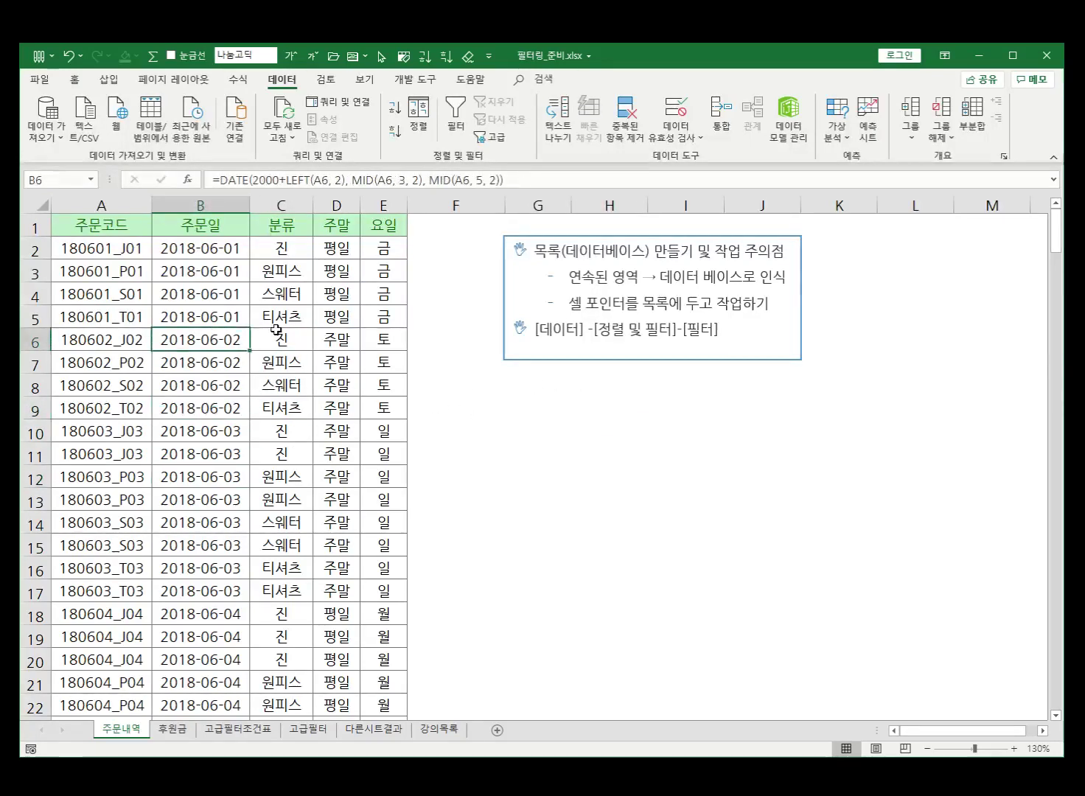
{"action": "left_click", "coordinate": [294, 390]}
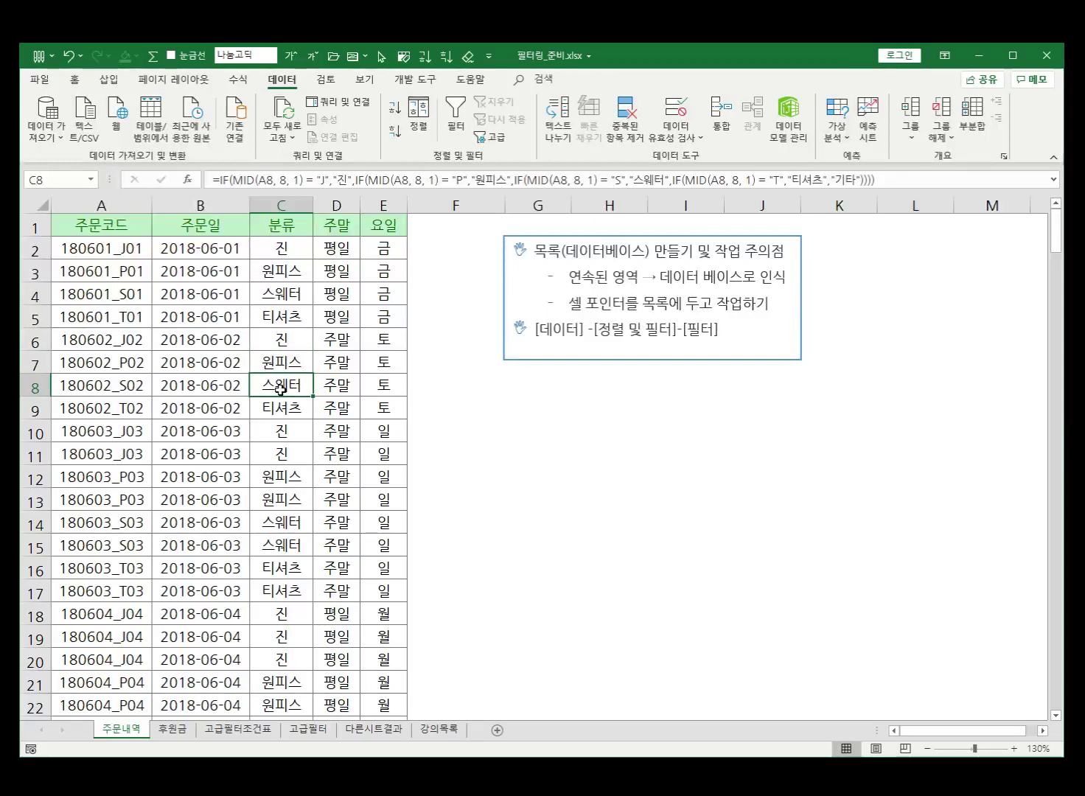
{"action": "left_click", "coordinate": [197, 382]}
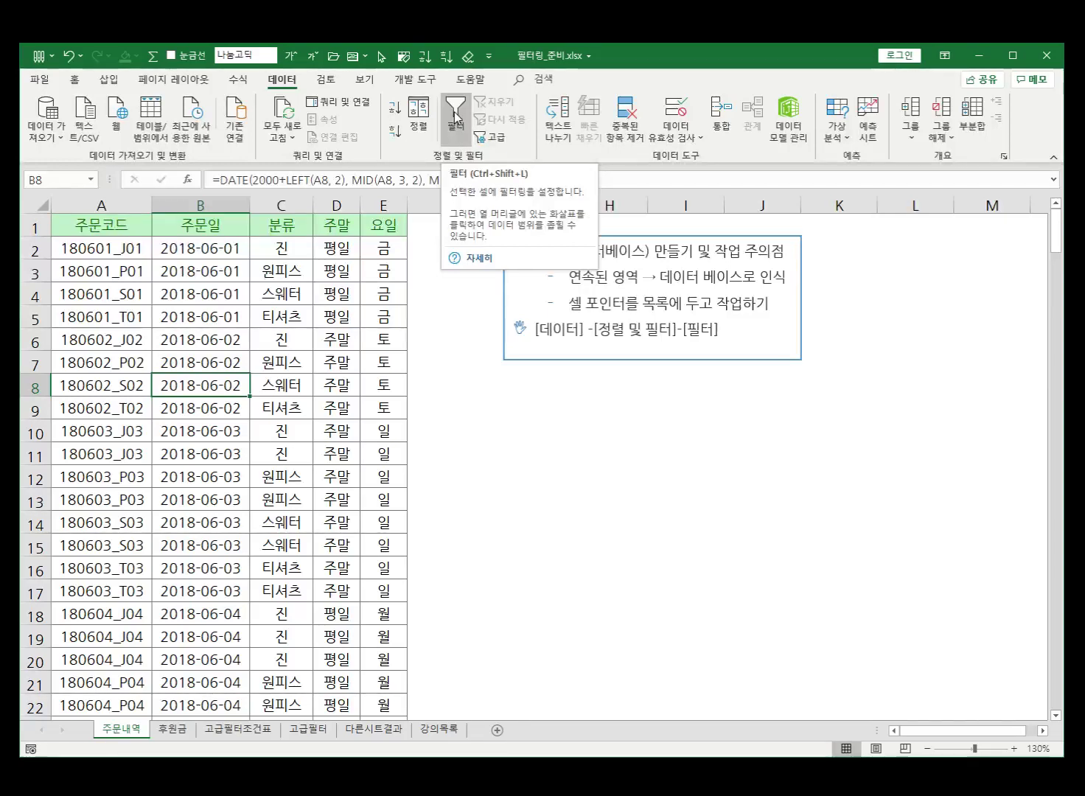
{"action": "left_click", "coordinate": [455, 114]}
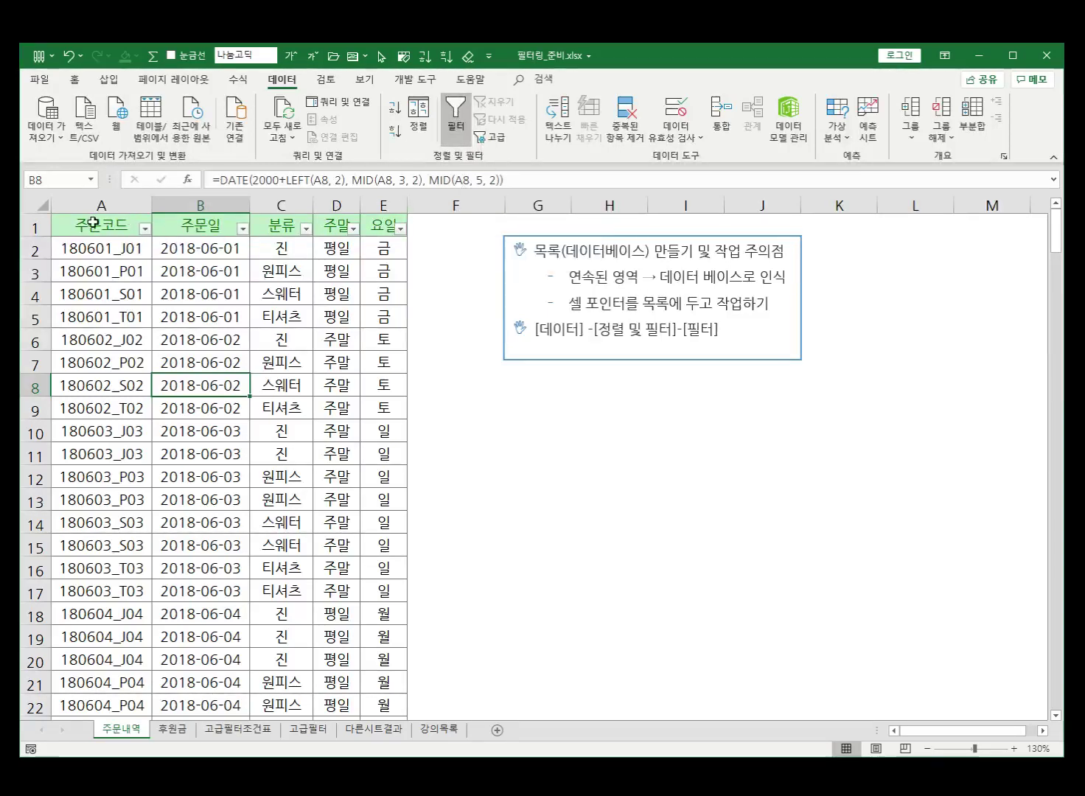
{"action": "left_click_drag", "start_coordinate": [91, 222], "coordinate": [372, 221]}
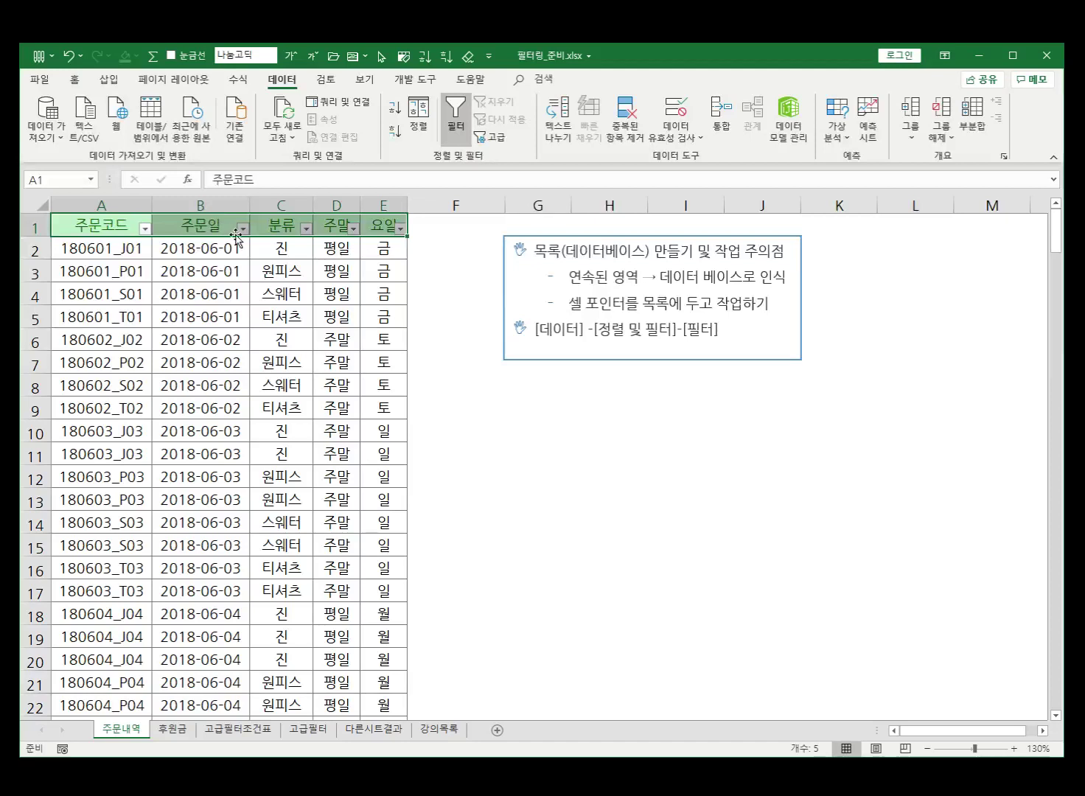
Examine the order dates and the 요일 weekday values throughout the order list.
{"action": "left_click", "coordinate": [233, 307]}
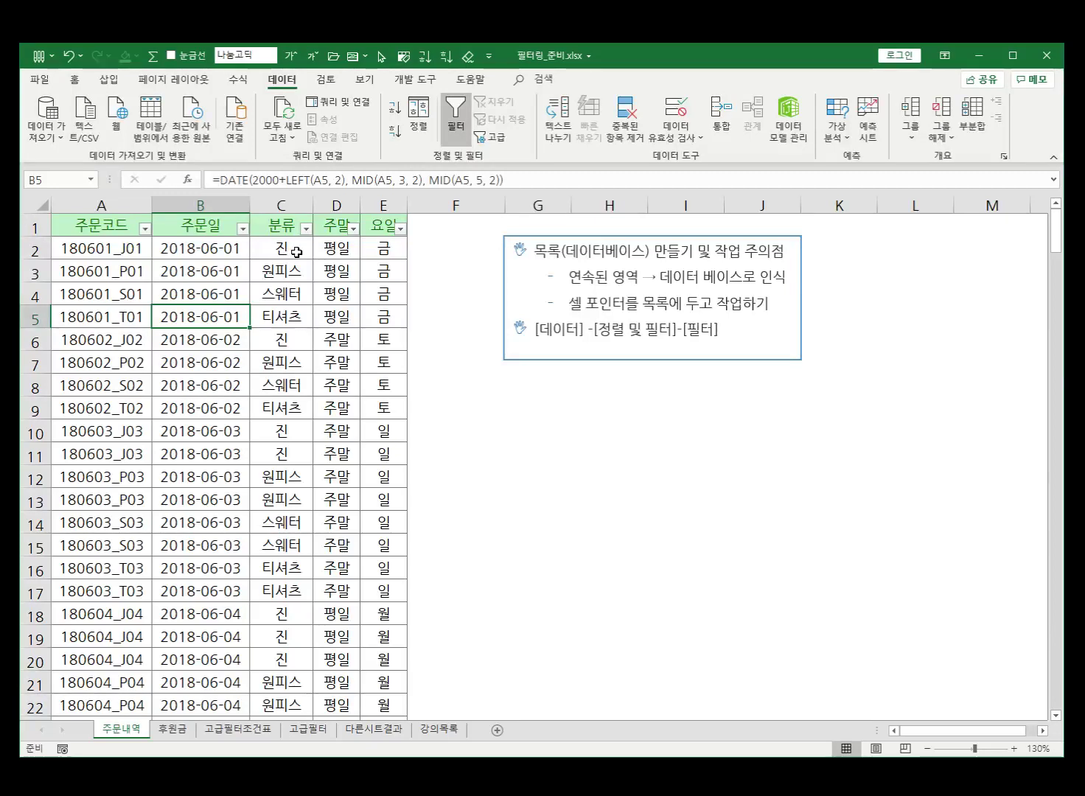
{"action": "left_click", "coordinate": [387, 249]}
{"action": "left_click", "coordinate": [383, 293]}
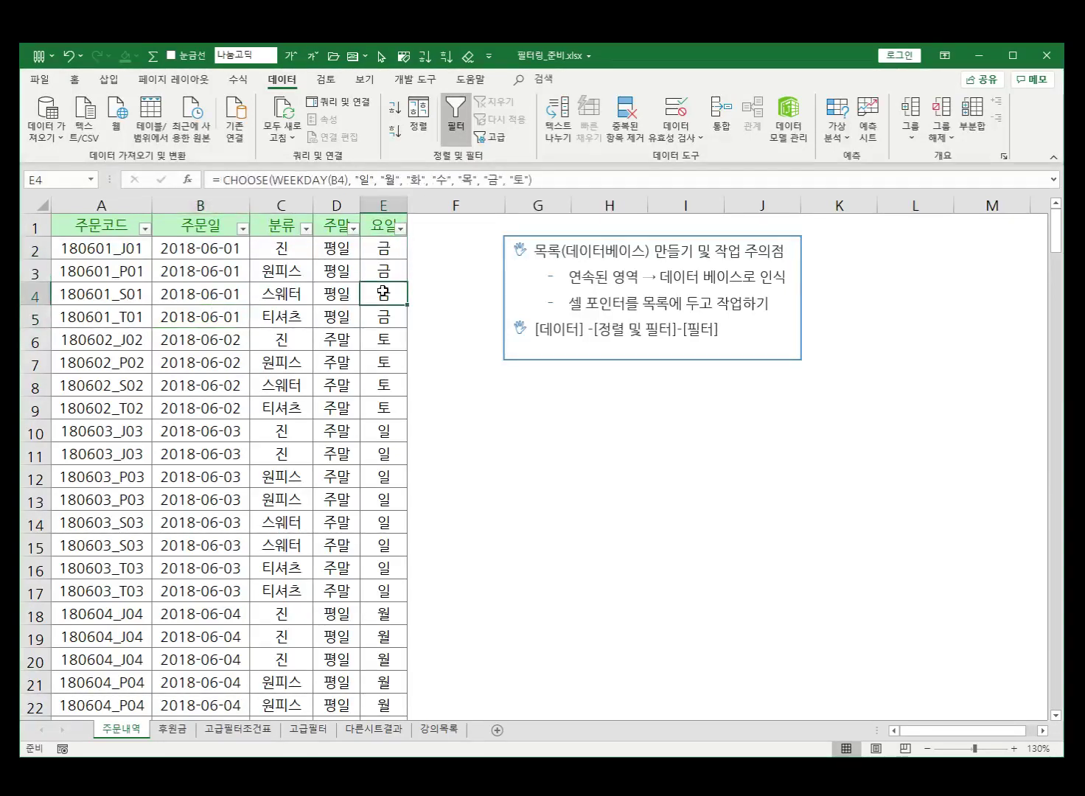
{"action": "scroll", "coordinate": [383, 296], "scroll_direction": "down", "scroll_amount": 20}
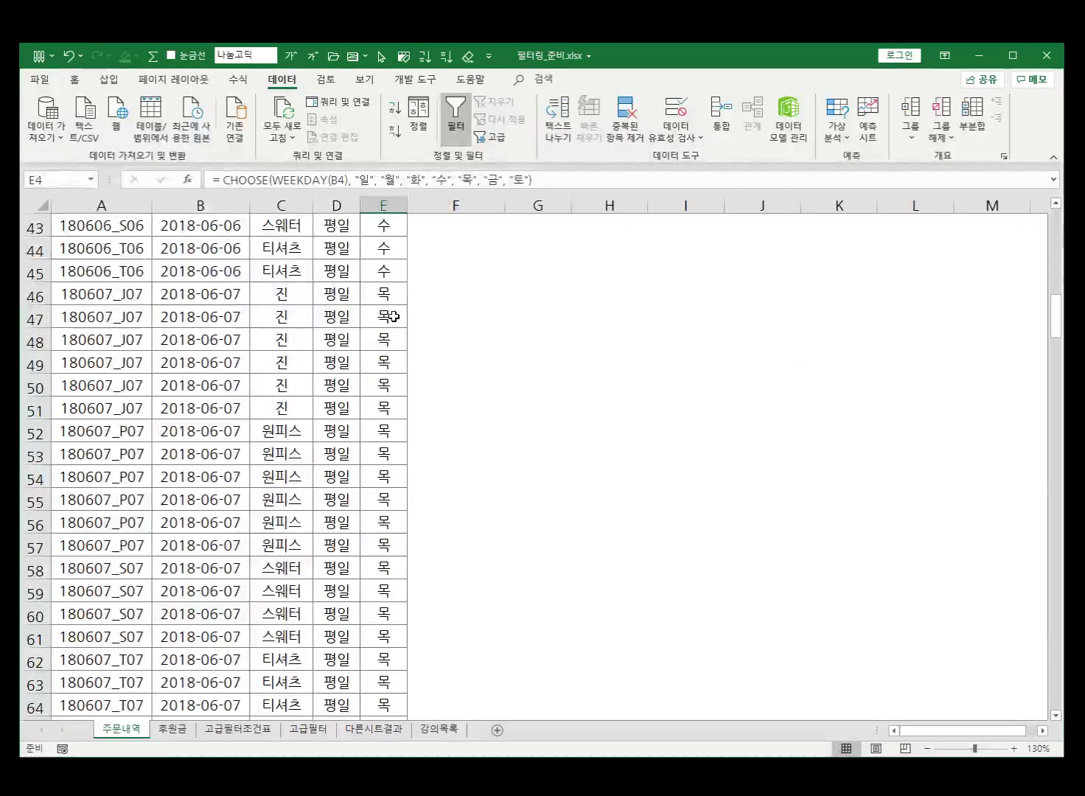
{"action": "scroll", "coordinate": [396, 325], "scroll_direction": "down", "scroll_amount": 20}
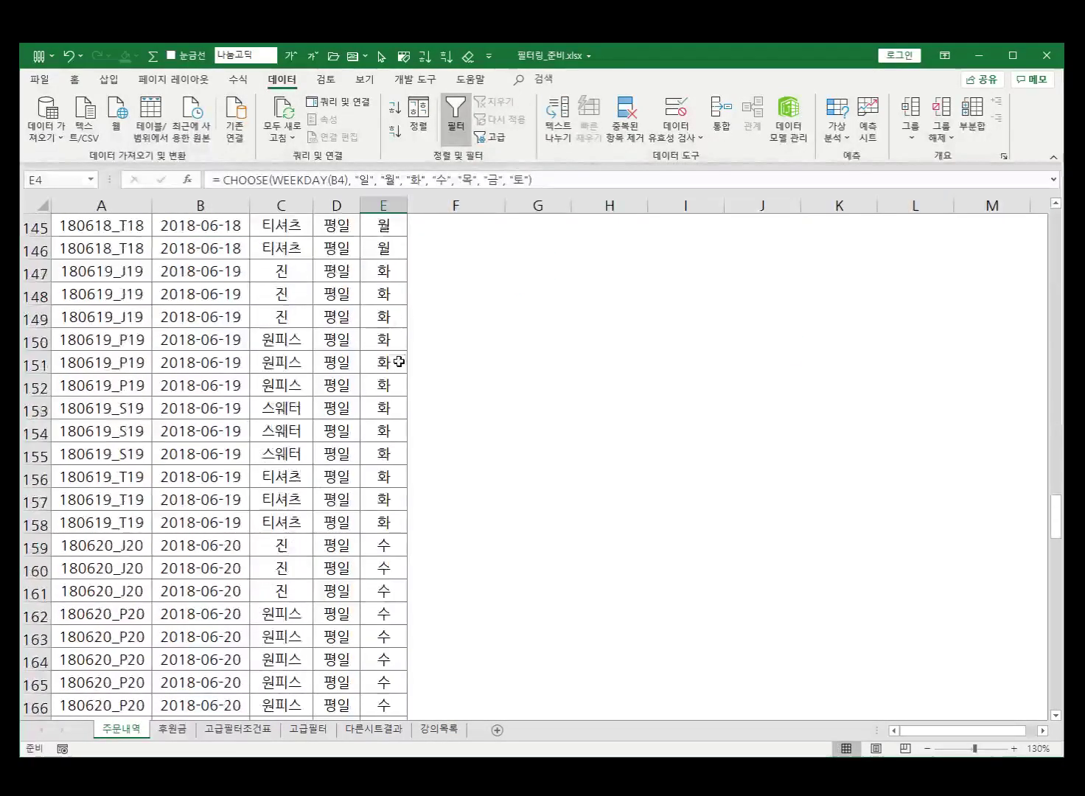
{"action": "scroll", "coordinate": [391, 376], "scroll_direction": "down", "scroll_amount": 10}
{"action": "scroll", "coordinate": [380, 404], "scroll_direction": "up", "scroll_amount": 20}
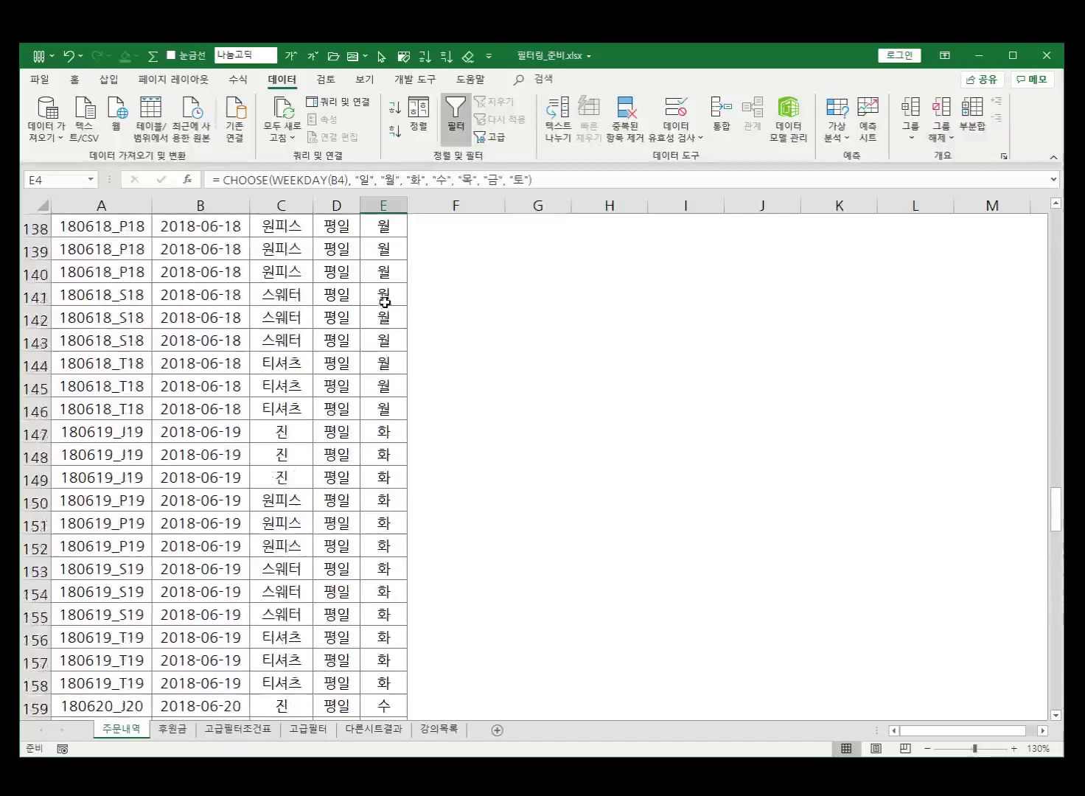
{"action": "scroll", "coordinate": [370, 275], "scroll_direction": "up", "scroll_amount": 20}
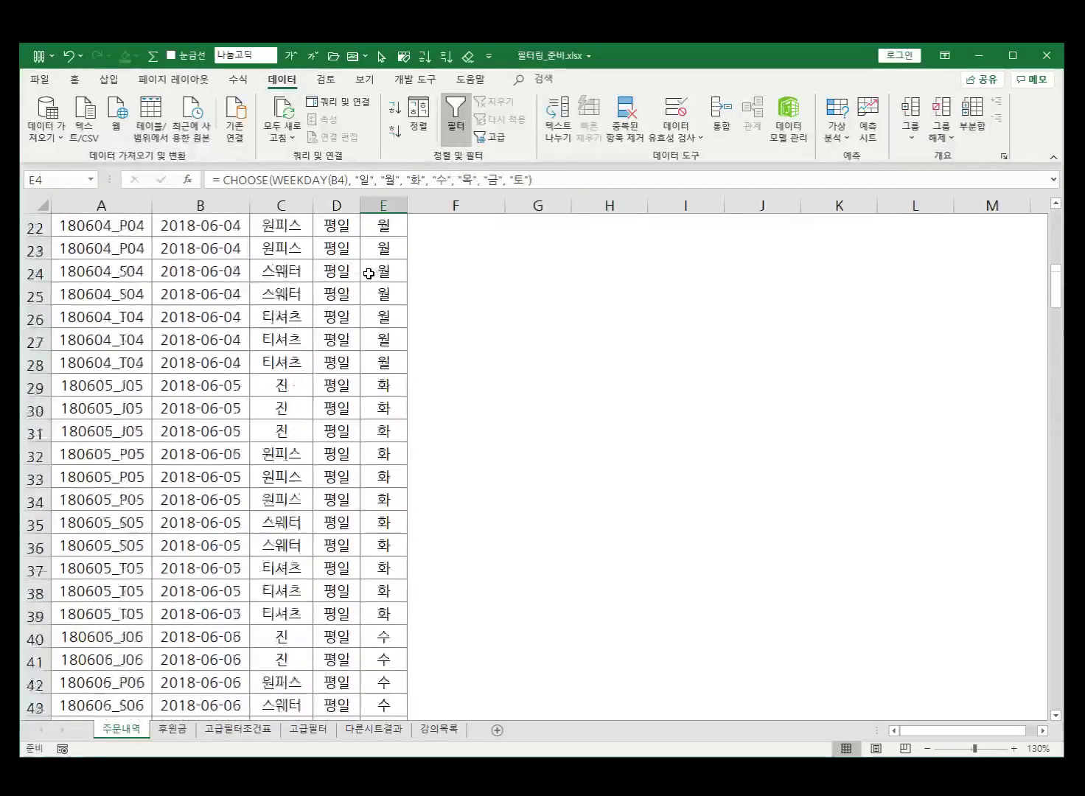
{"action": "scroll", "coordinate": [368, 274], "scroll_direction": "up", "scroll_amount": 1}
Filter the 분류 column to show only 진 and review the filtered orders.
{"action": "left_click", "coordinate": [299, 250]}
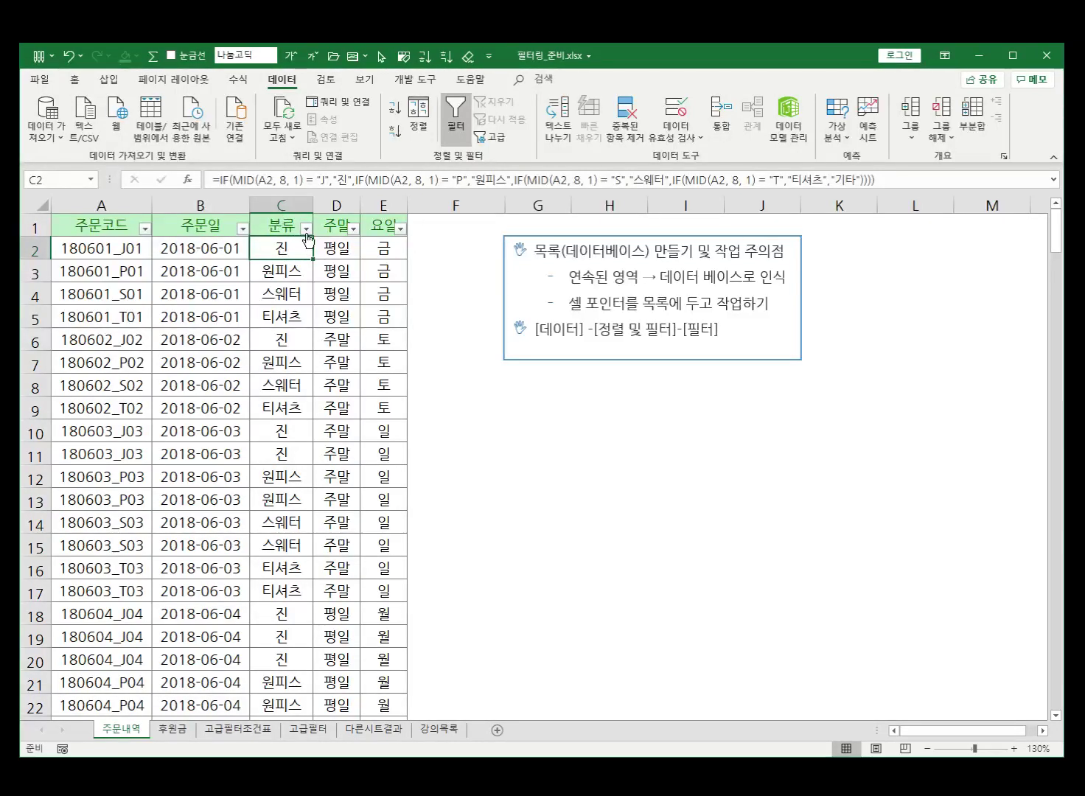
{"action": "left_click", "coordinate": [306, 230]}
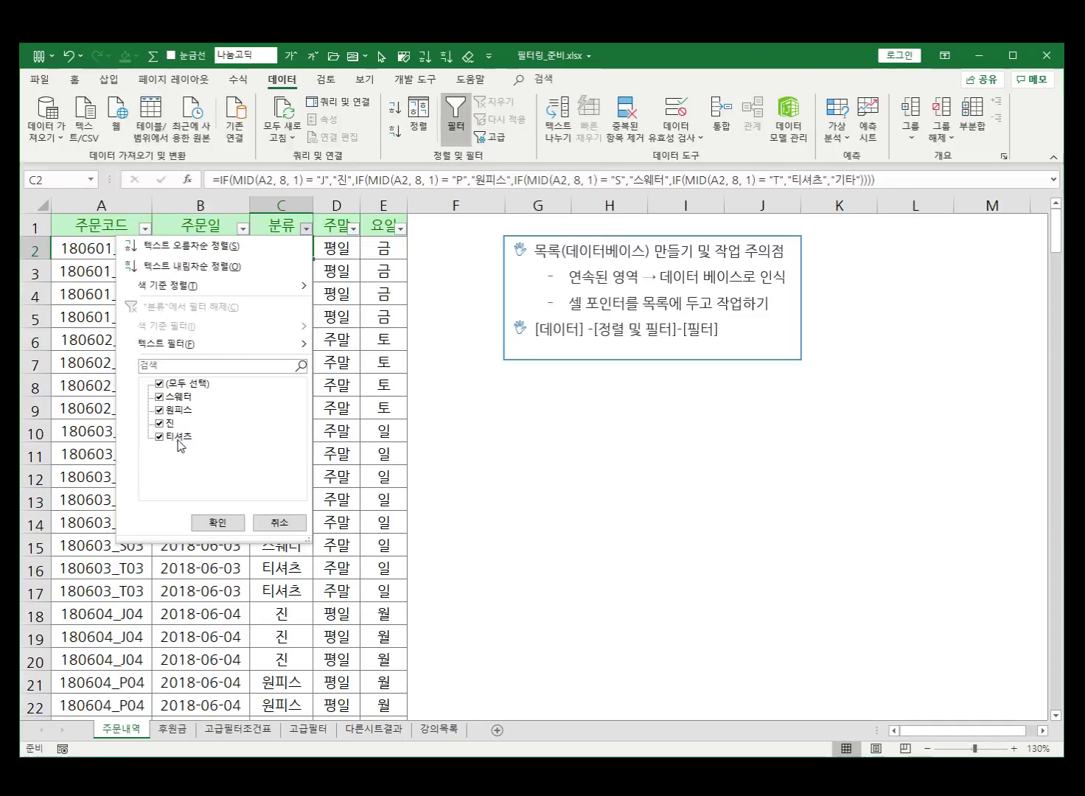
{"action": "left_click", "coordinate": [159, 384]}
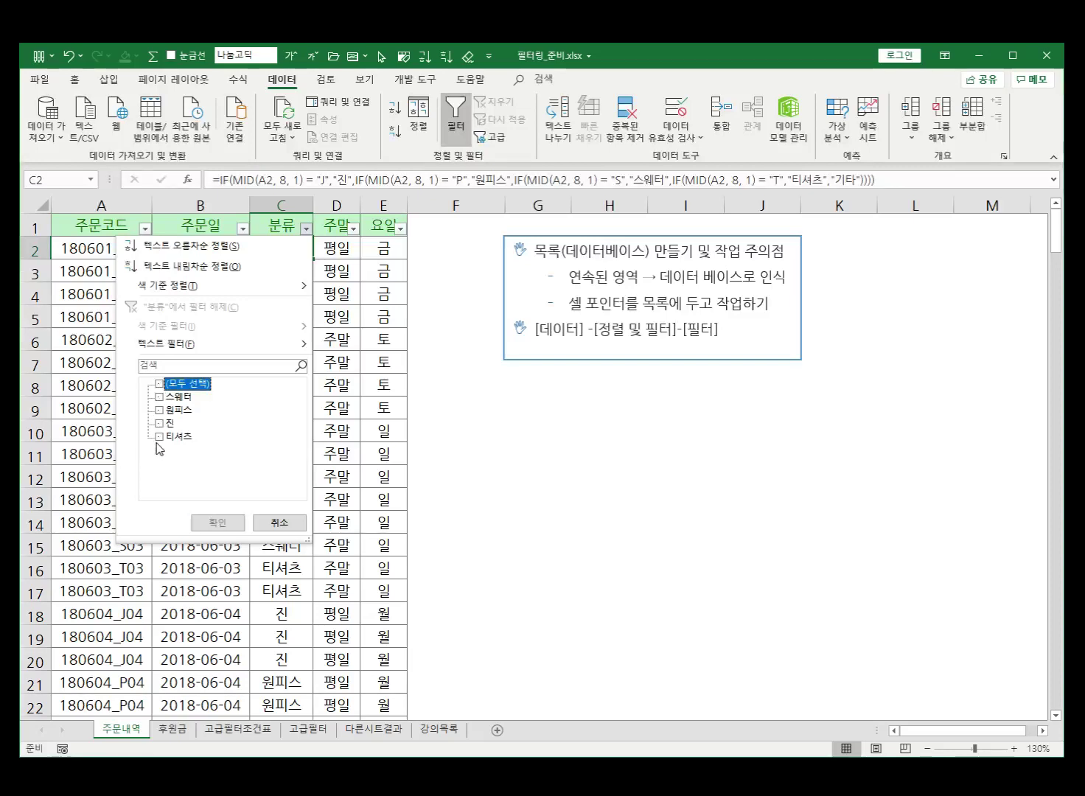
{"action": "left_click", "coordinate": [160, 424]}
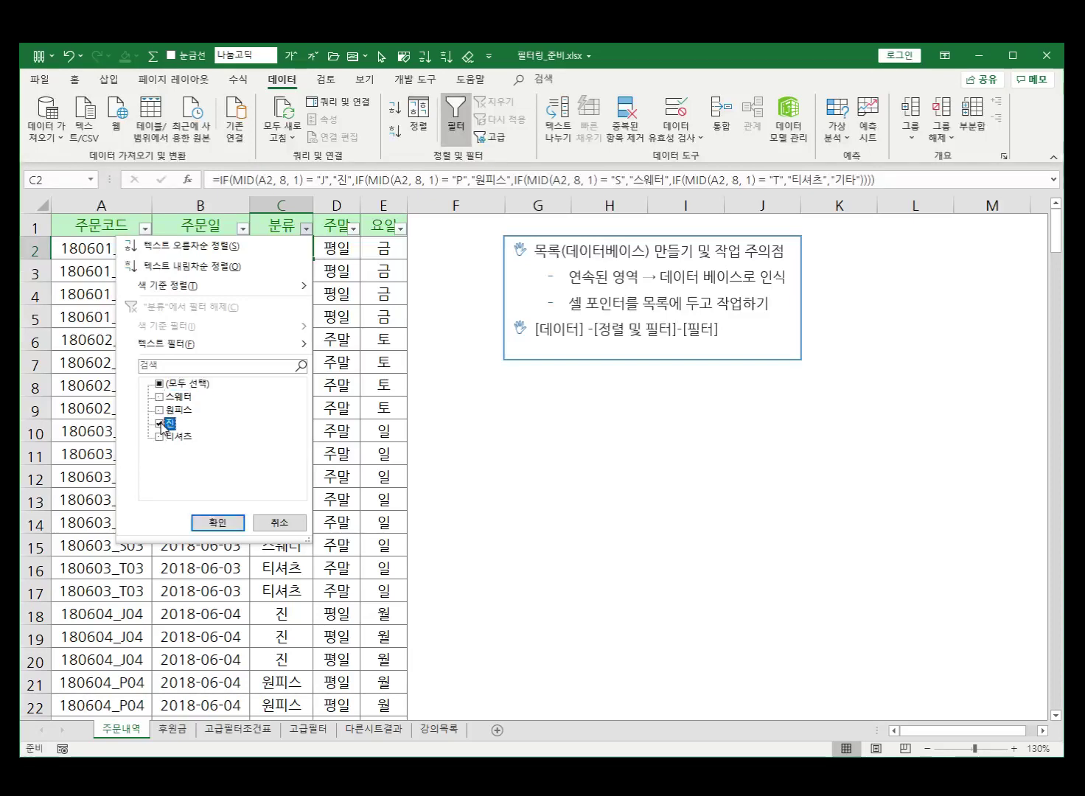
{"action": "left_click", "coordinate": [218, 523]}
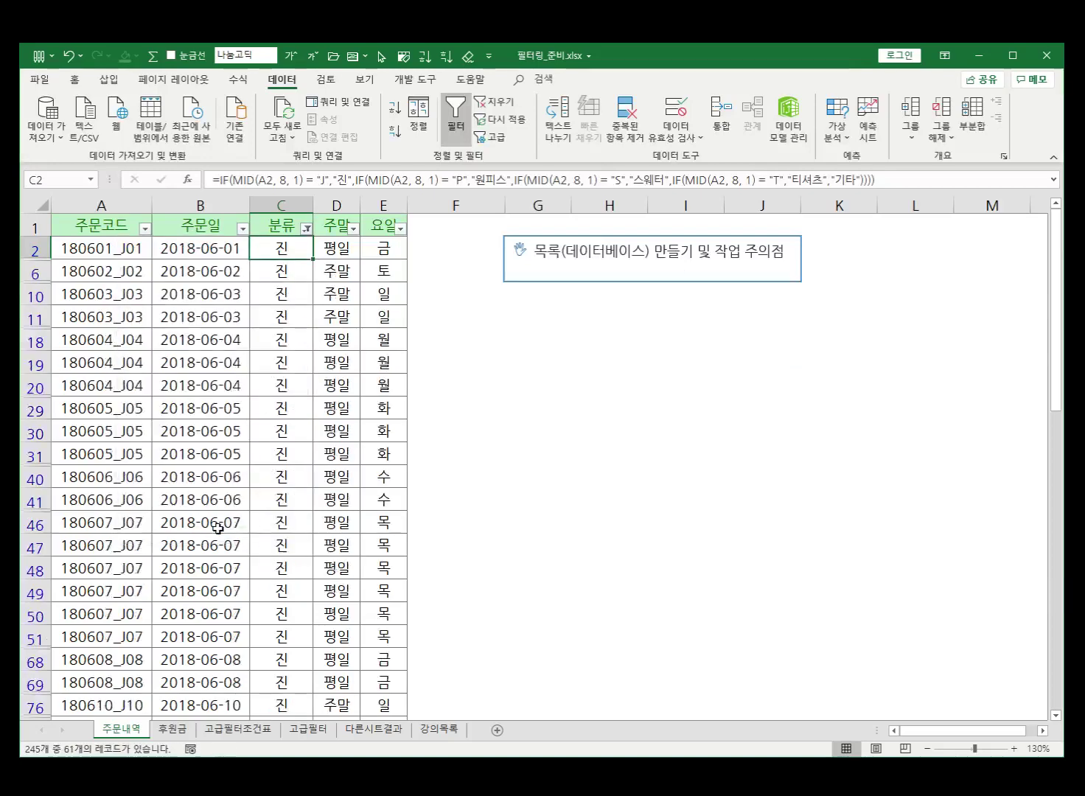
{"action": "scroll", "coordinate": [262, 422], "scroll_direction": "down", "scroll_amount": 19}
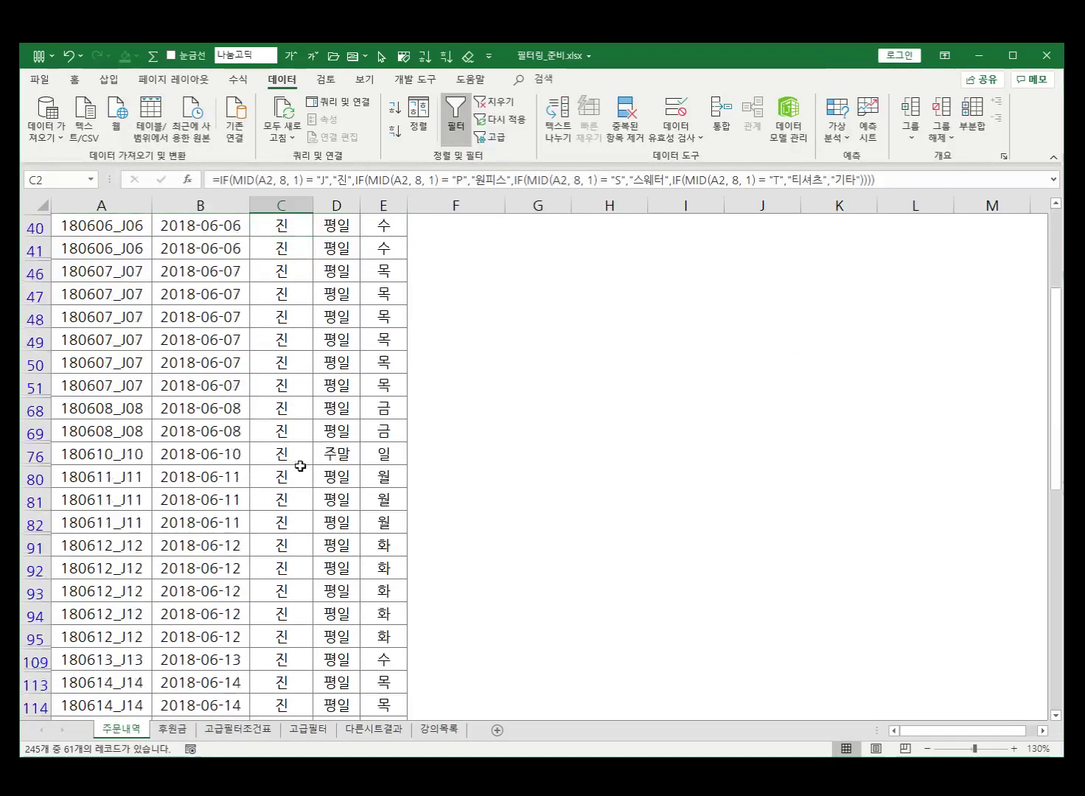
{"action": "scroll", "coordinate": [301, 459], "scroll_direction": "up", "scroll_amount": 20}
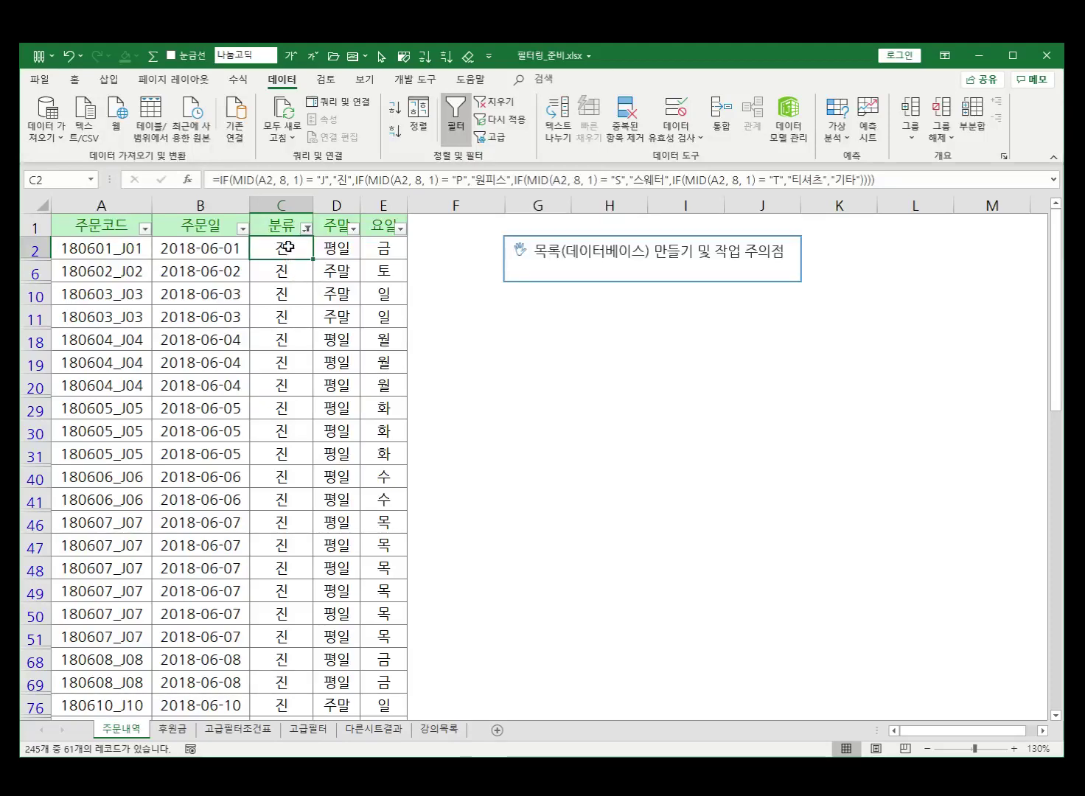
{"action": "scroll", "coordinate": [294, 284], "scroll_direction": "down", "scroll_amount": 9}
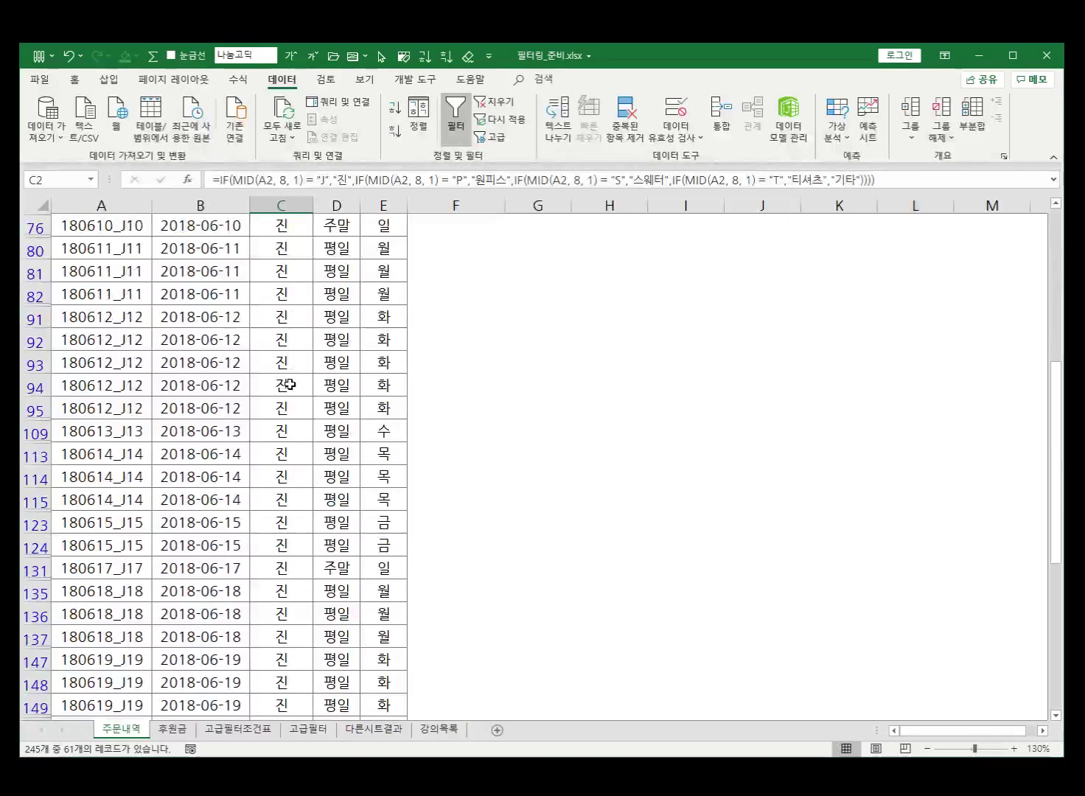
{"action": "scroll", "coordinate": [289, 402], "scroll_direction": "down", "scroll_amount": 1}
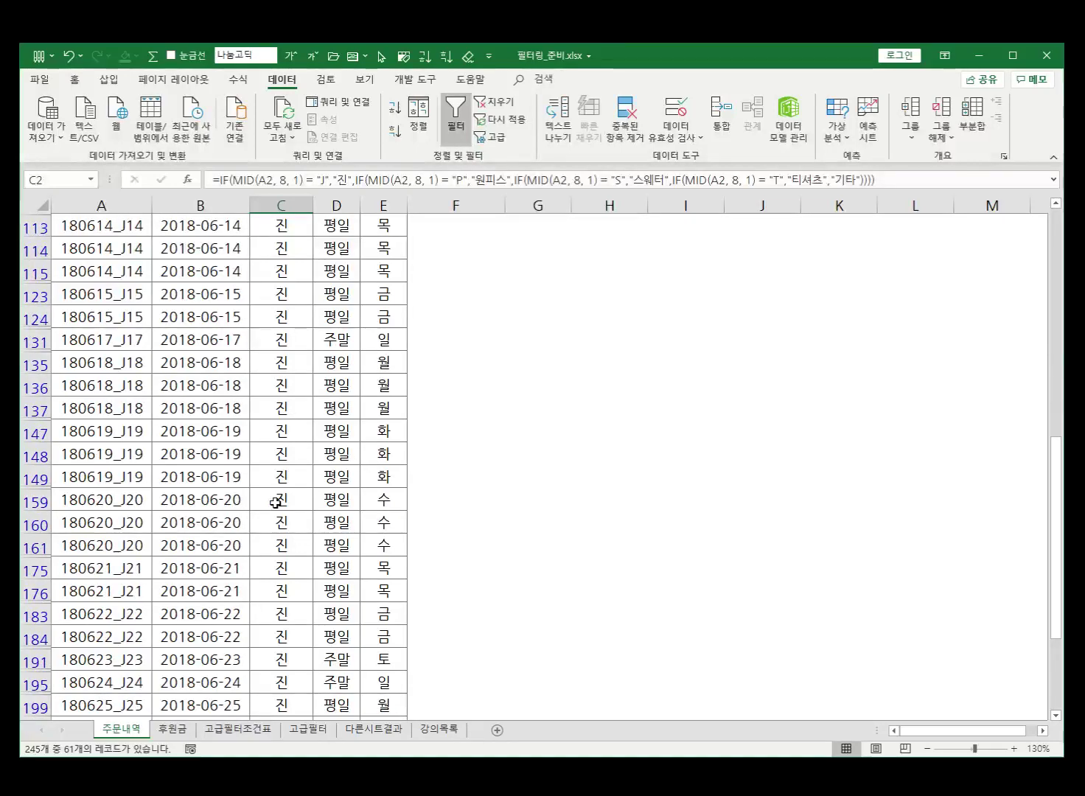
{"action": "scroll", "coordinate": [288, 479], "scroll_direction": "up", "scroll_amount": 12}
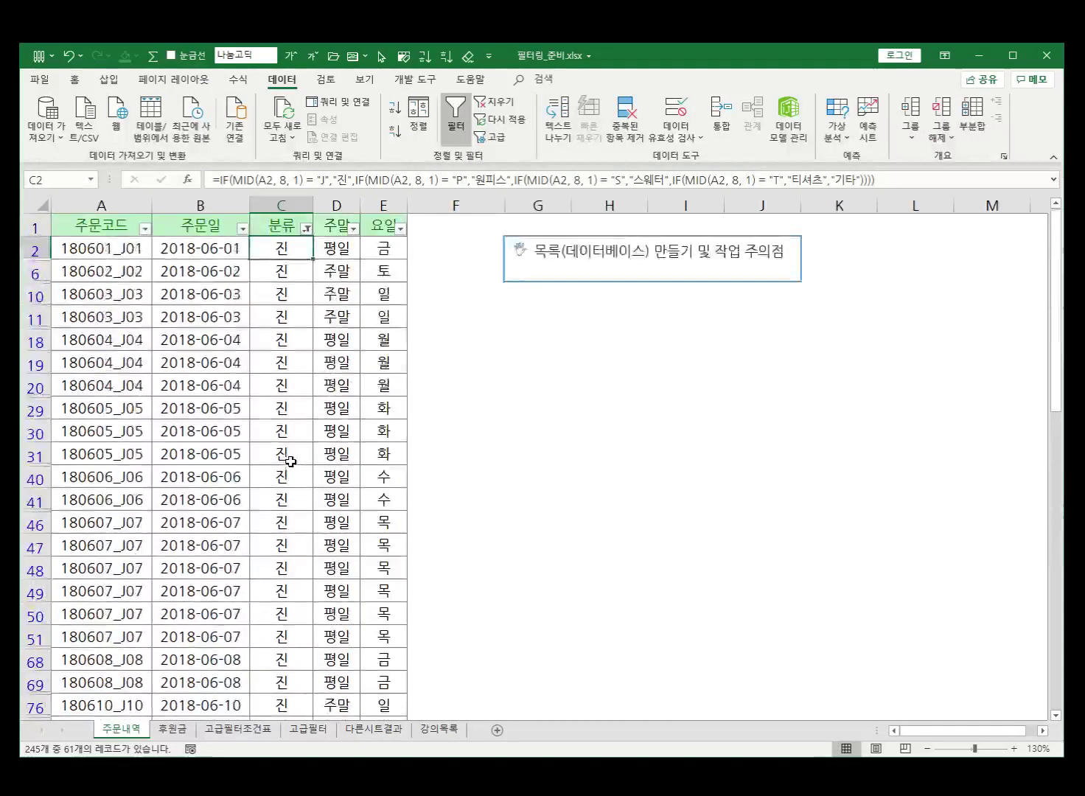
Filter the 요일 column to show only 일 and 토 within the 진 orders.
{"action": "left_click", "coordinate": [399, 233]}
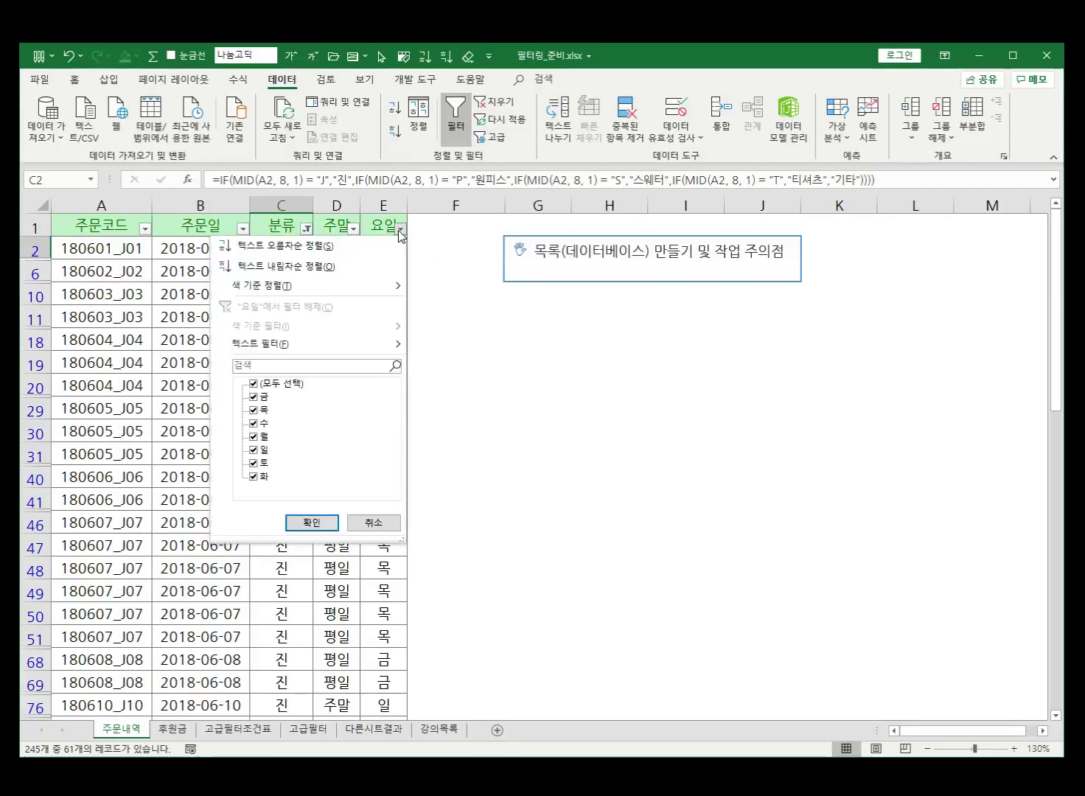
{"action": "left_click", "coordinate": [254, 385]}
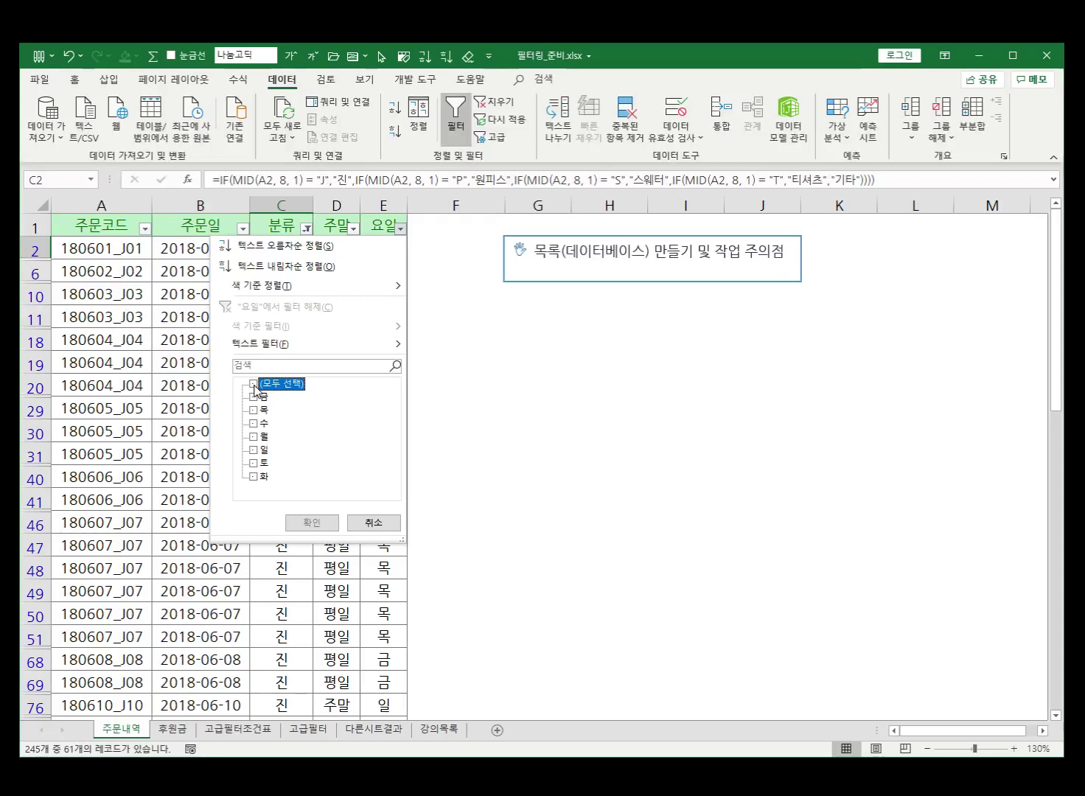
{"action": "left_click", "coordinate": [254, 450]}
{"action": "left_click", "coordinate": [255, 465]}
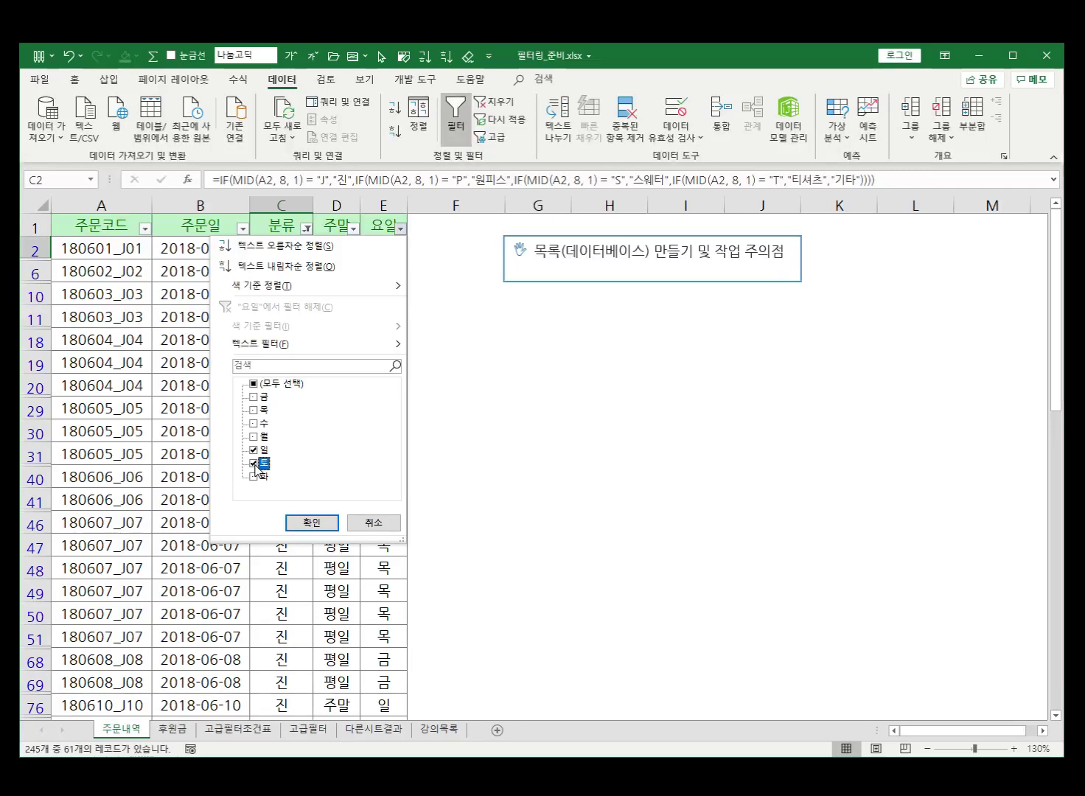
{"action": "left_click", "coordinate": [311, 523]}
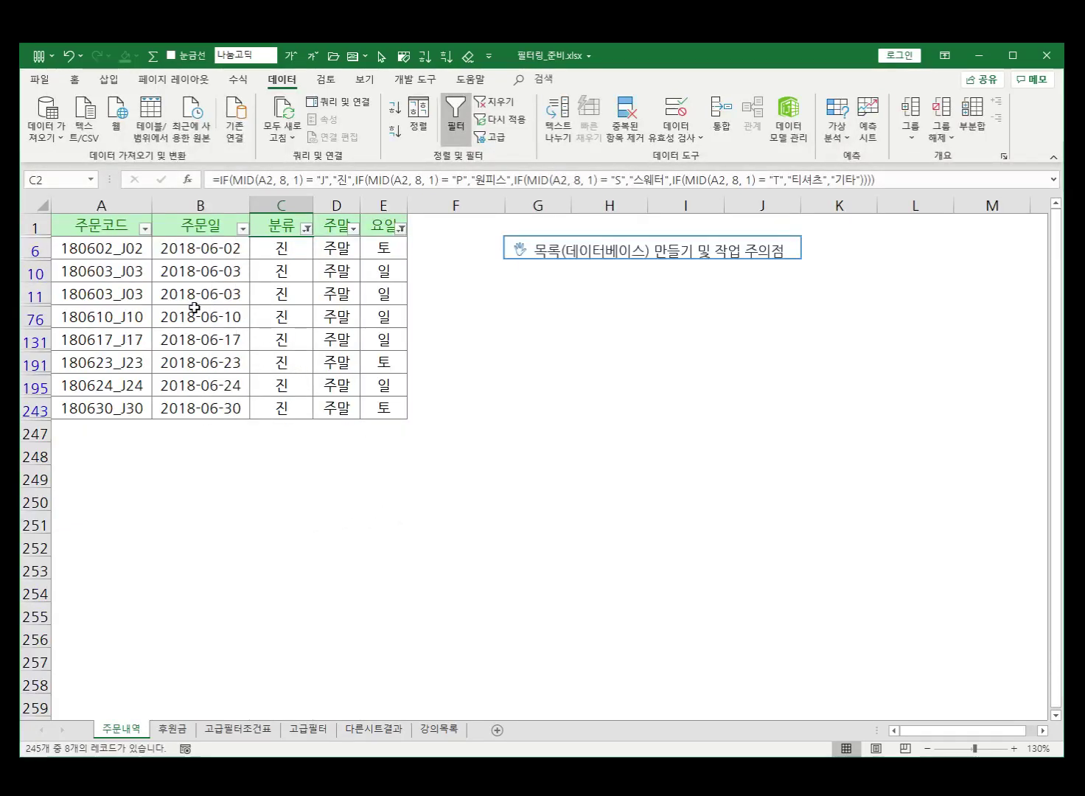
Select the filtered order records from A6 to E243 to review them, then select cell C10.
{"action": "left_click", "coordinate": [151, 249]}
{"action": "left_click_drag", "start_coordinate": [150, 249], "coordinate": [381, 406]}
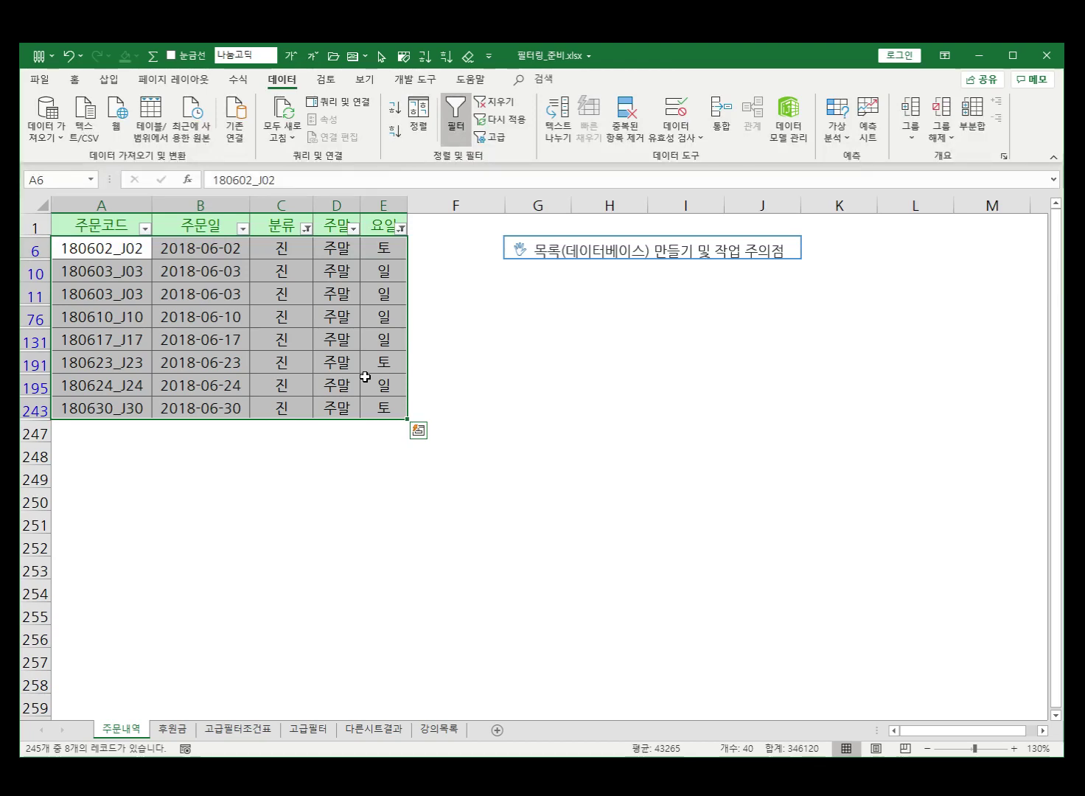
{"action": "left_click", "coordinate": [311, 270]}
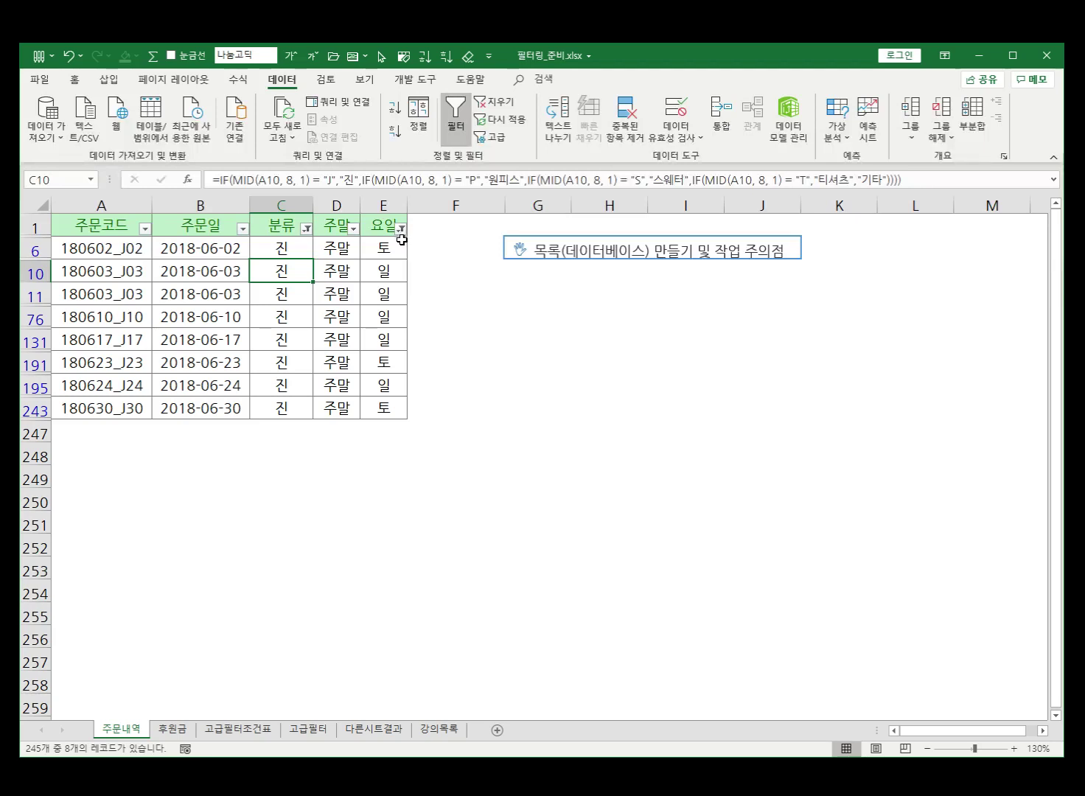
Clear the filter from the 요일 column only and review the remaining 진 orders.
{"action": "mouse_move", "coordinate": [403, 239]}
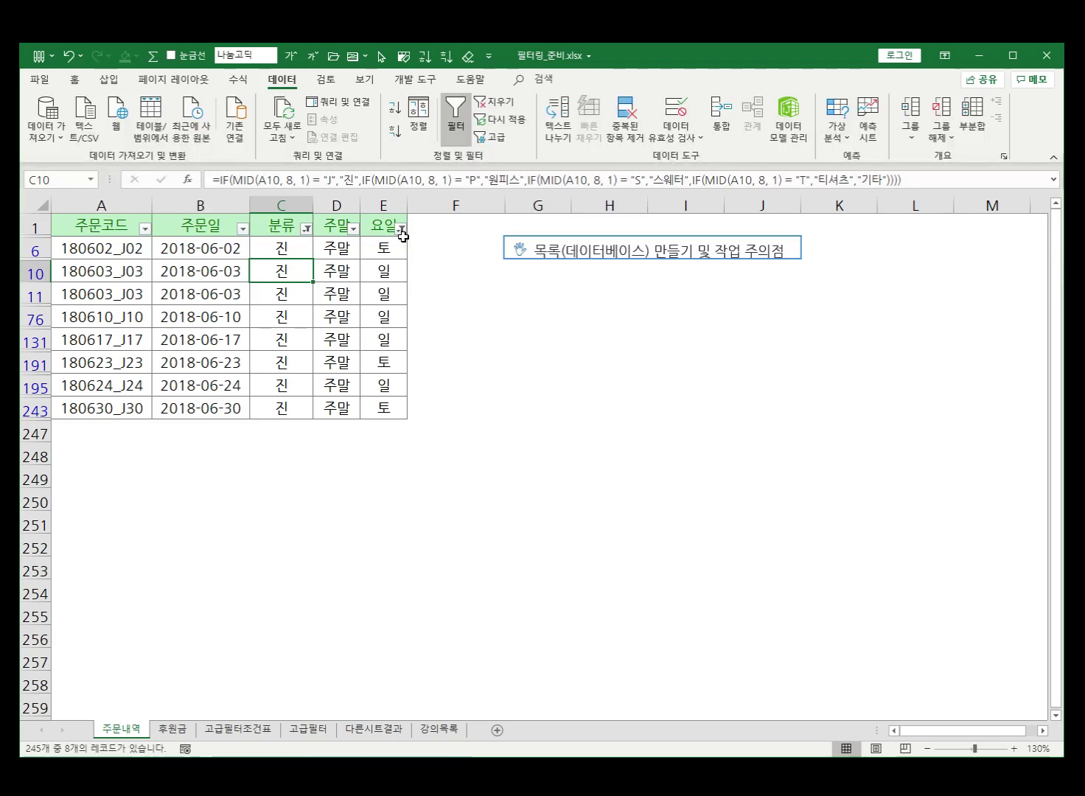
{"action": "left_click", "coordinate": [402, 231]}
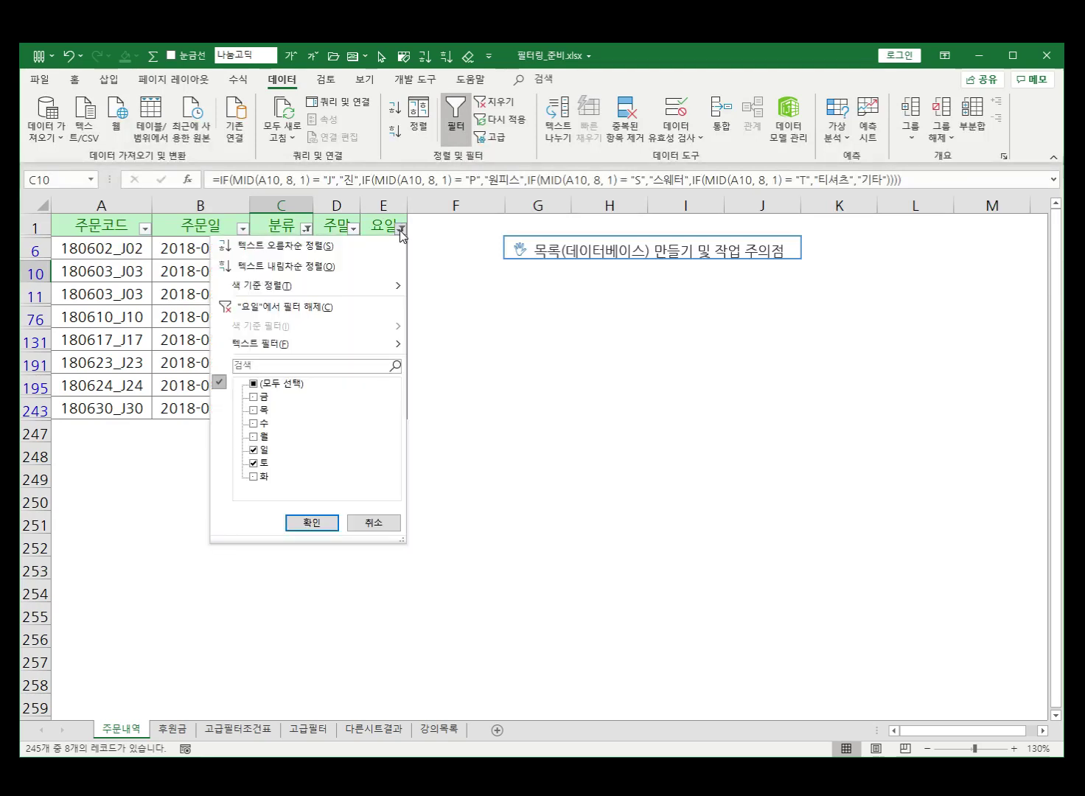
{"action": "left_click", "coordinate": [324, 310]}
{"action": "scroll", "coordinate": [418, 569], "scroll_direction": "down", "scroll_amount": 5}
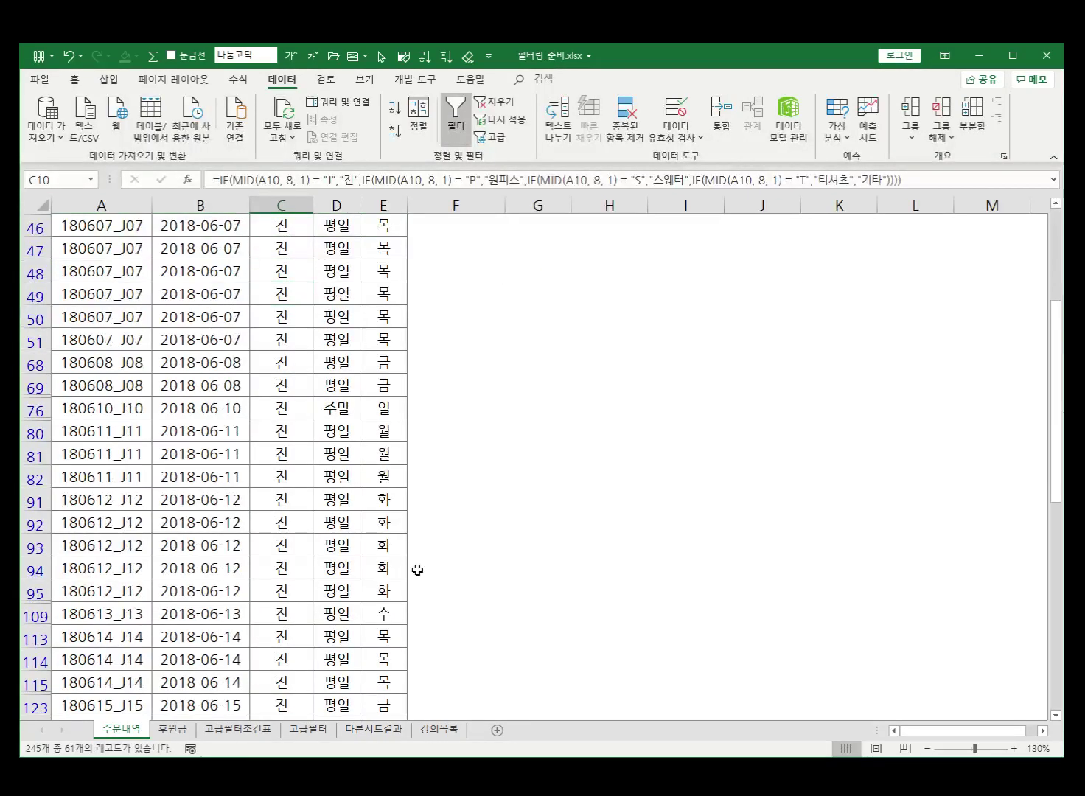
{"action": "scroll", "coordinate": [417, 570], "scroll_direction": "up", "scroll_amount": 5}
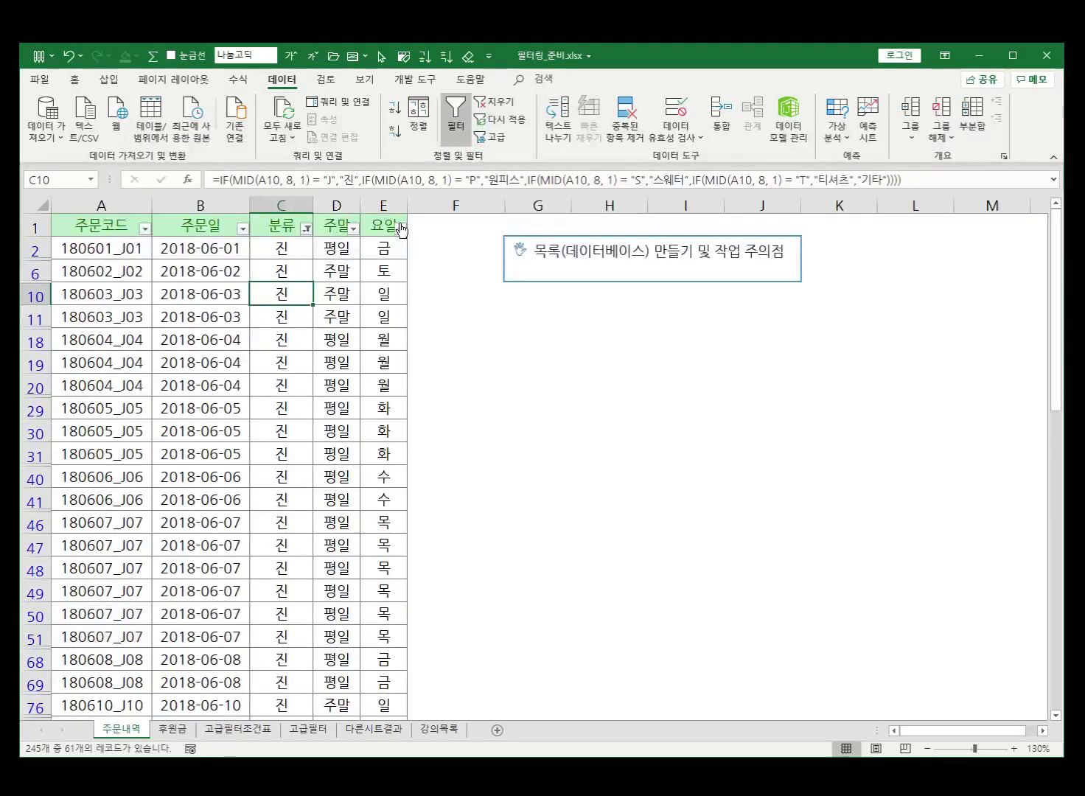
Clear all remaining filter conditions from the order list at once and turn off filtering.
{"action": "left_click", "coordinate": [146, 228]}
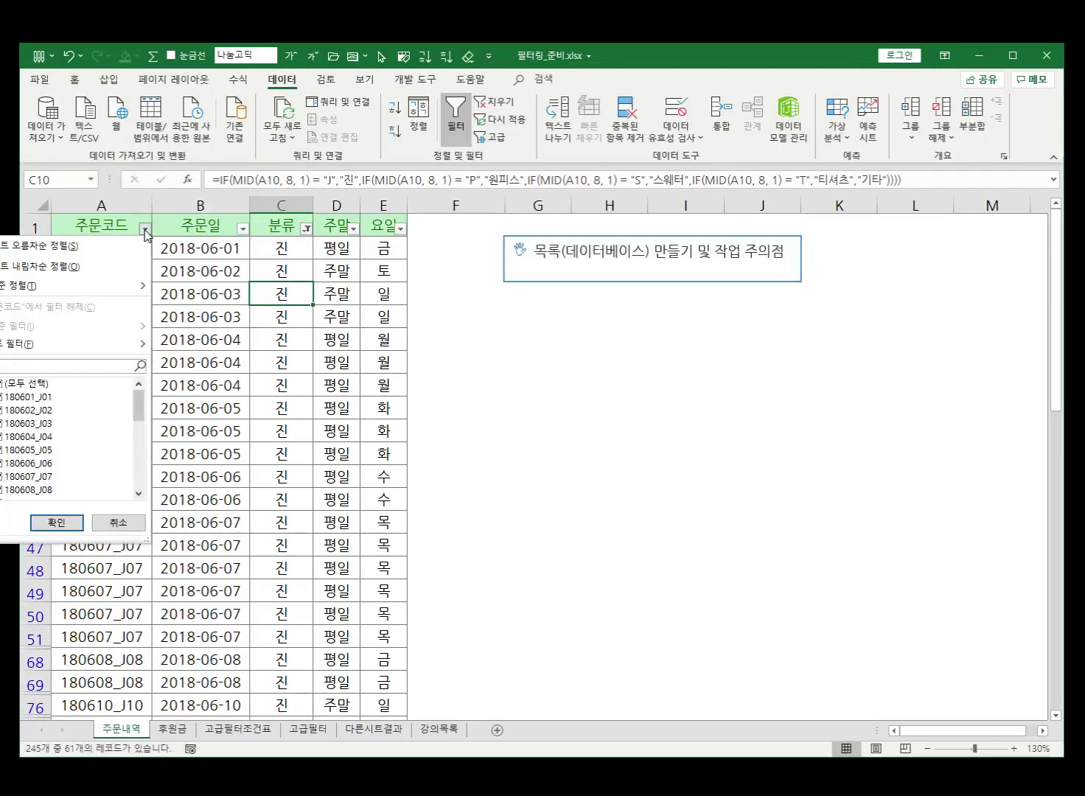
{"action": "left_click", "coordinate": [242, 444]}
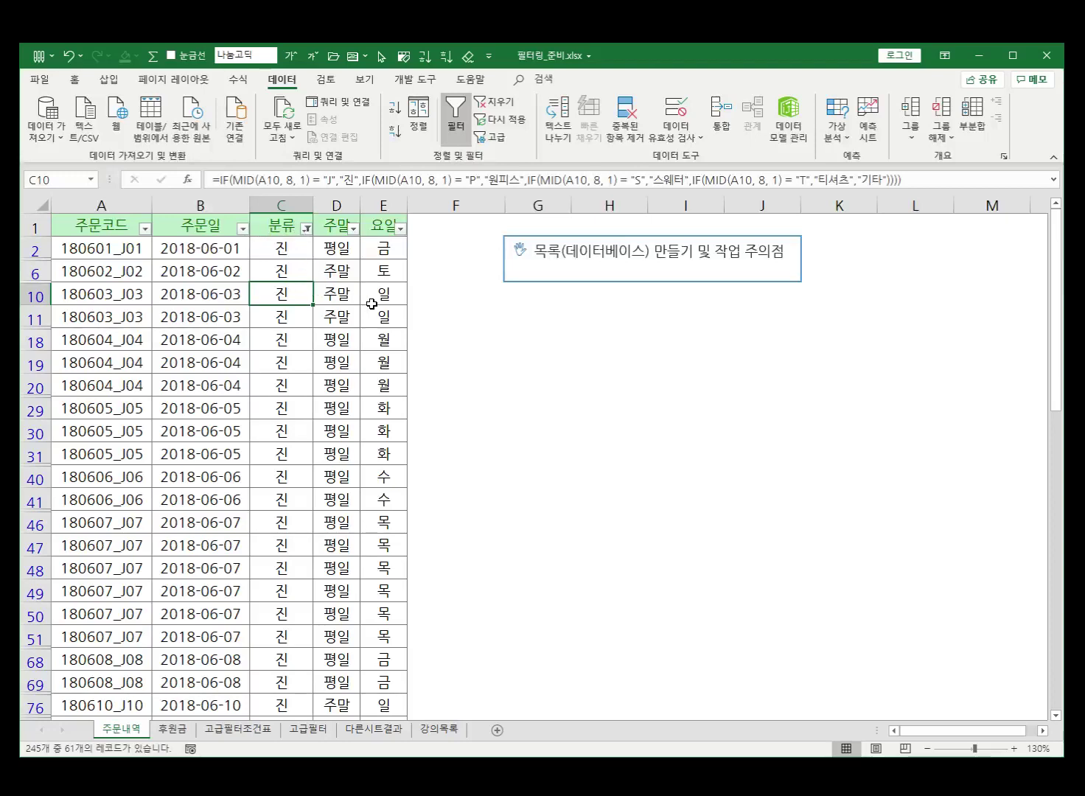
{"action": "left_click", "coordinate": [497, 103]}
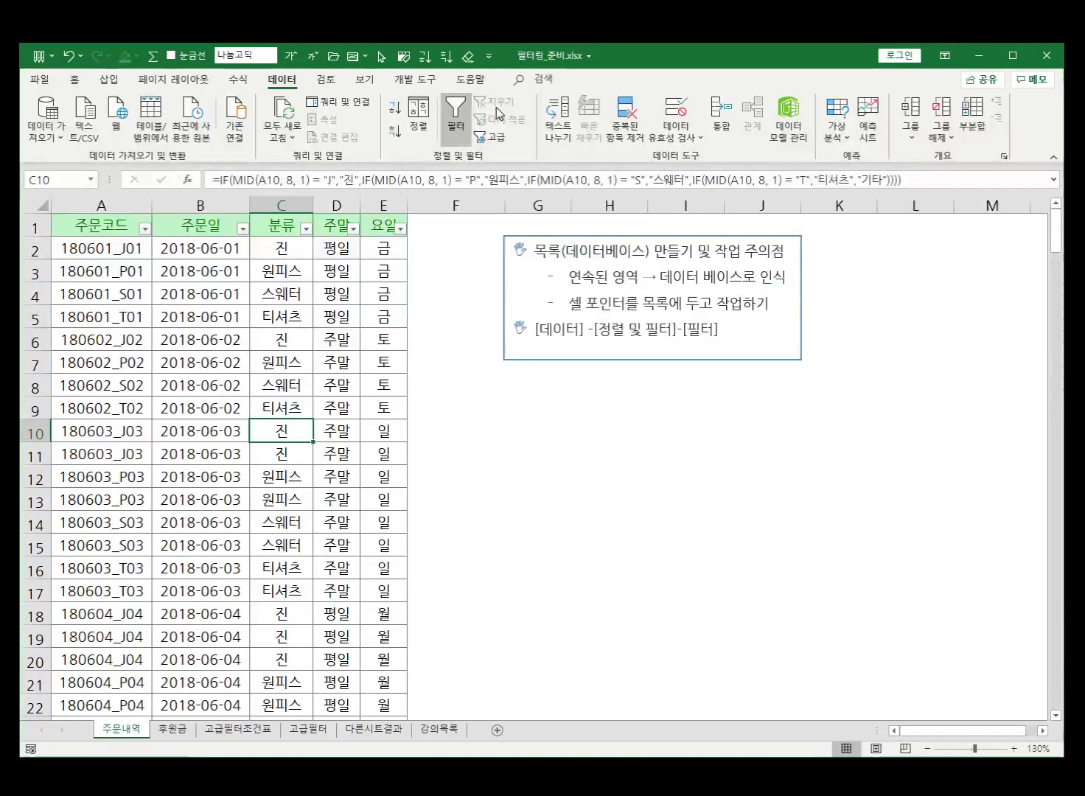
{"action": "scroll", "coordinate": [287, 524], "scroll_direction": "down", "scroll_amount": 5}
{"action": "scroll", "coordinate": [315, 545], "scroll_direction": "up", "scroll_amount": 5}
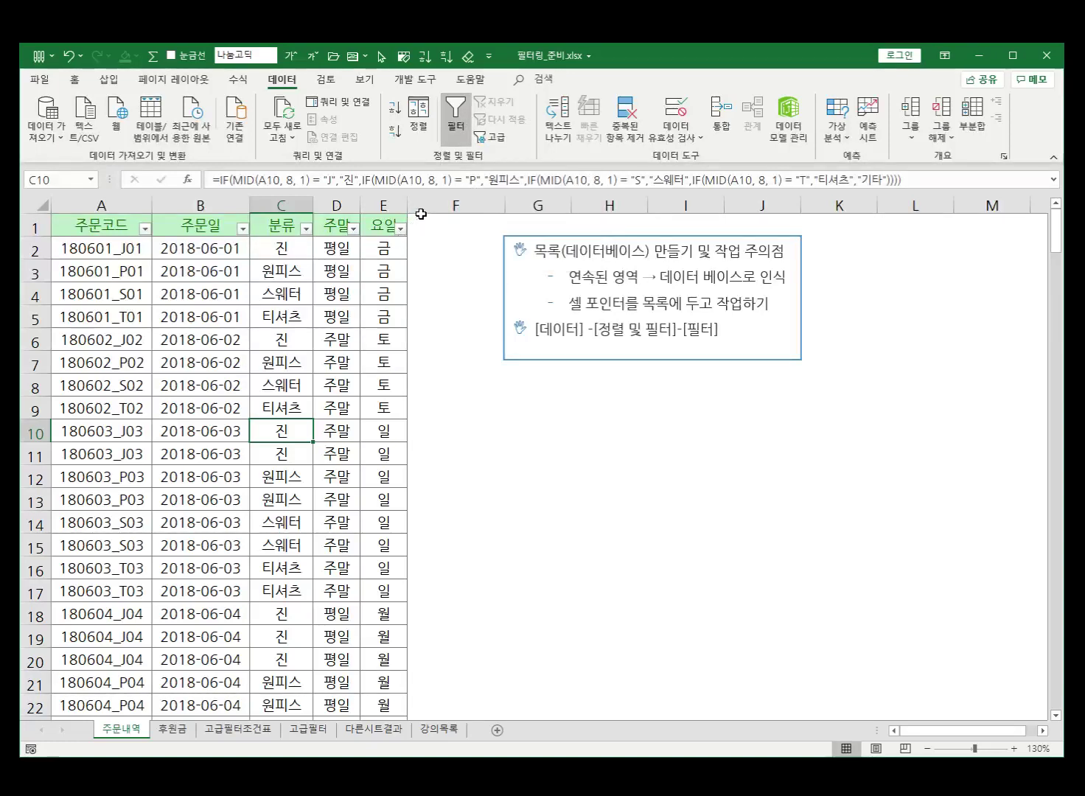
{"action": "left_click", "coordinate": [463, 117]}
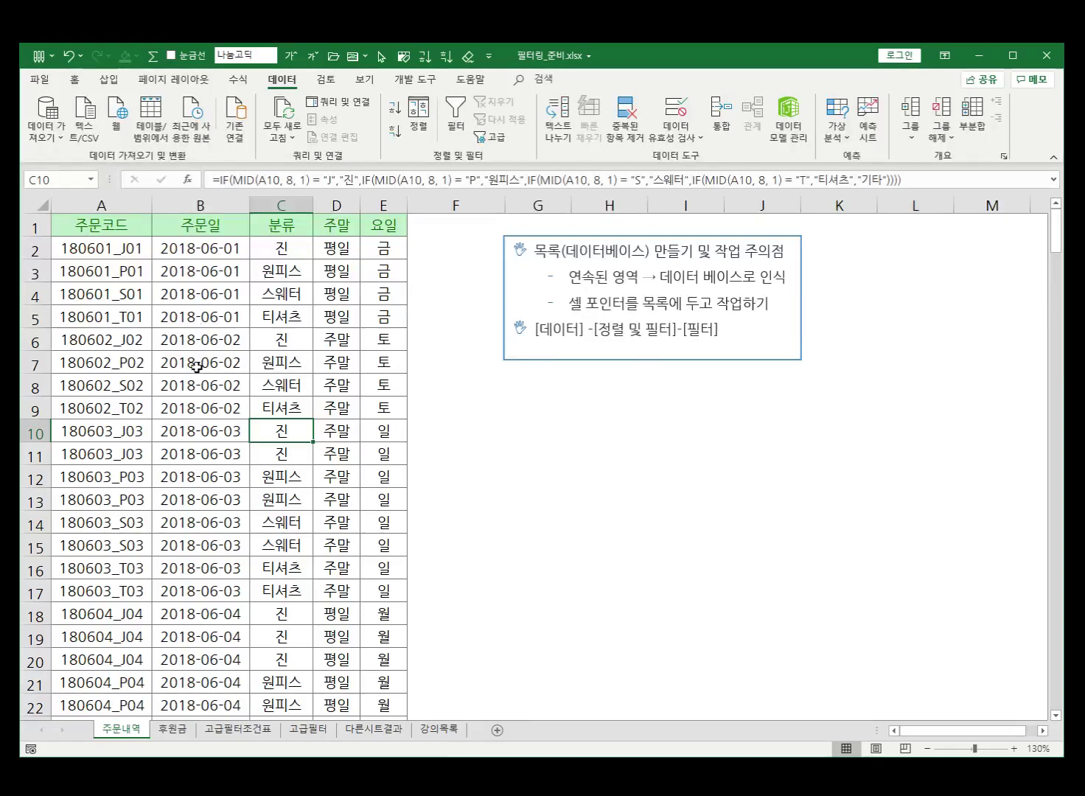
Examine the 주문일 dates from cell B2 down to the last row of the unfiltered order list.
{"action": "left_click", "coordinate": [210, 251]}
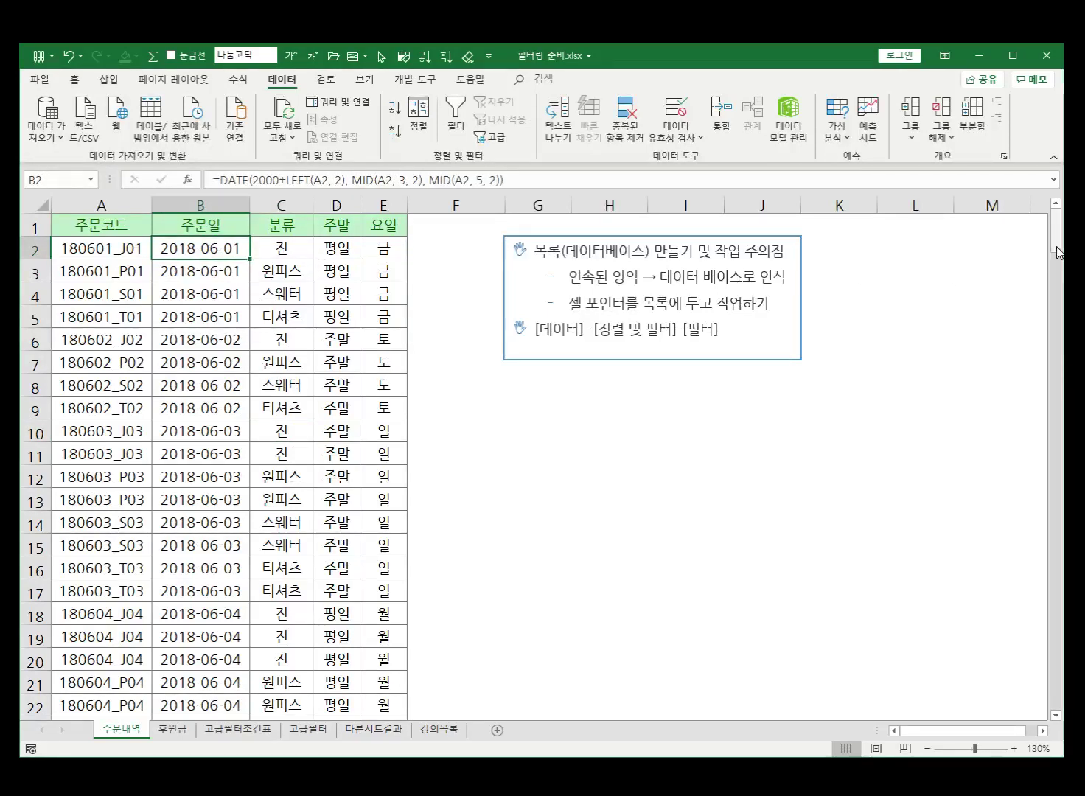
{"action": "left_click_drag", "start_coordinate": [1055, 236], "coordinate": [1058, 709]}
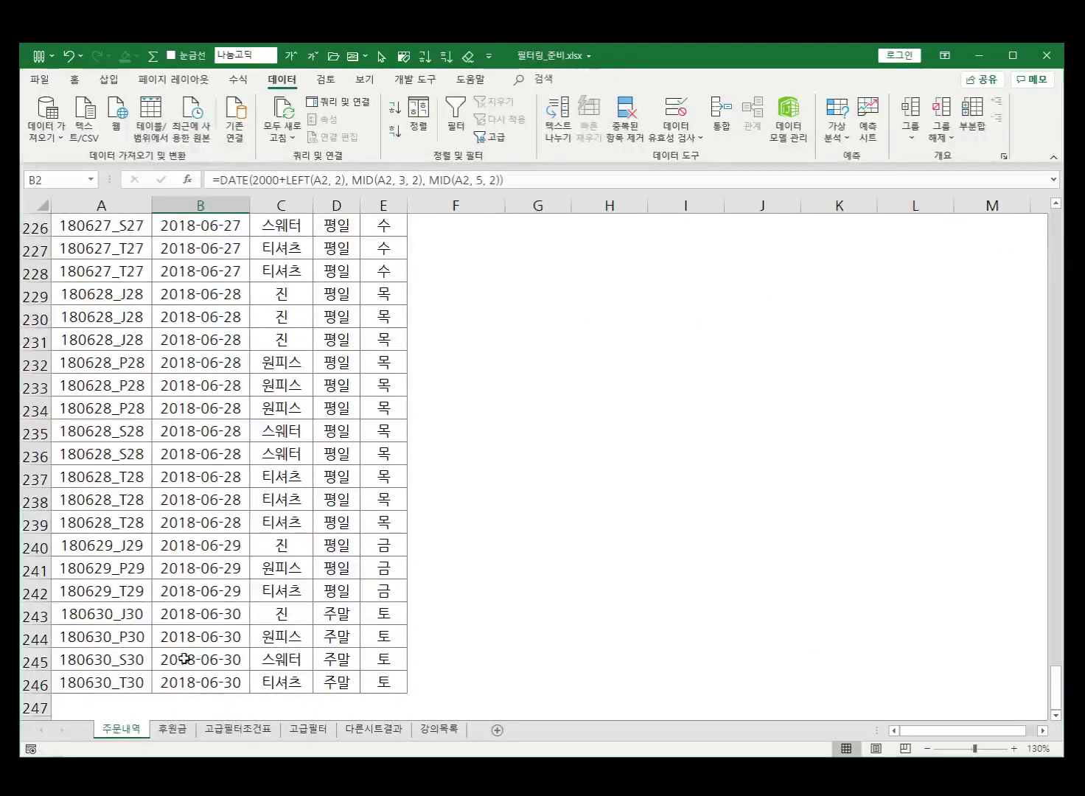
{"action": "scroll", "coordinate": [256, 476], "scroll_direction": "up", "scroll_amount": 12}
{"action": "scroll", "coordinate": [256, 476], "scroll_direction": "up", "scroll_amount": 20}
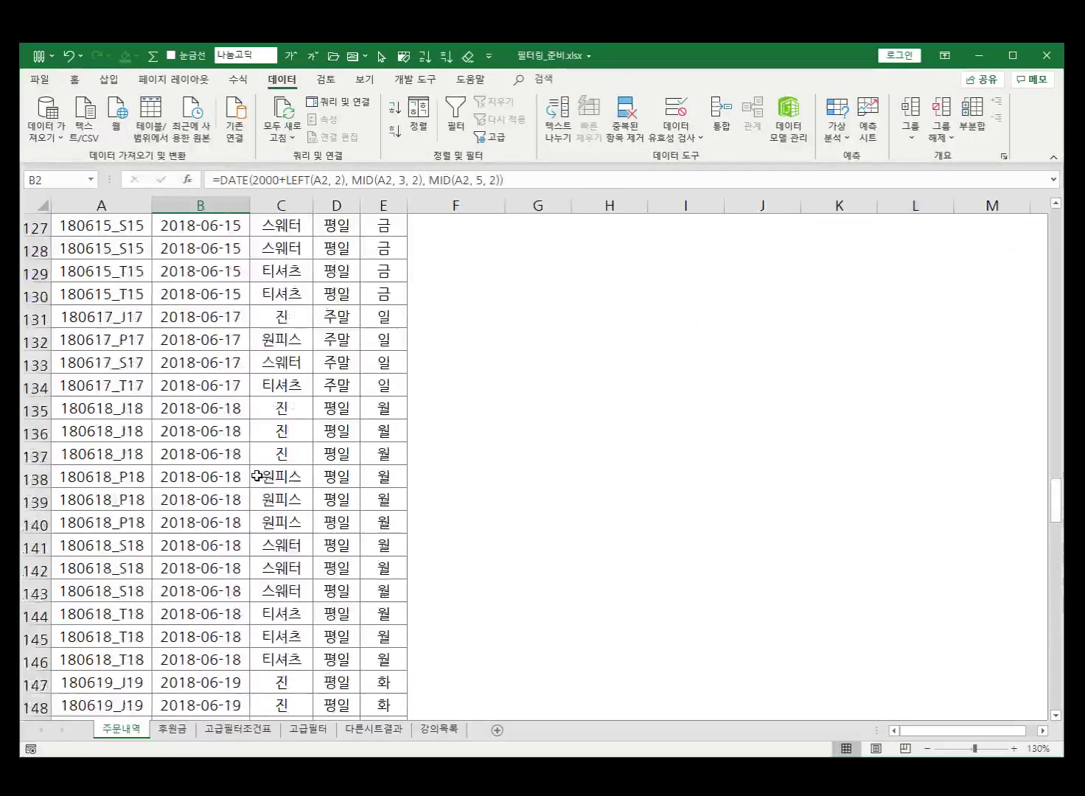
{"action": "scroll", "coordinate": [256, 476], "scroll_direction": "up", "scroll_amount": 20}
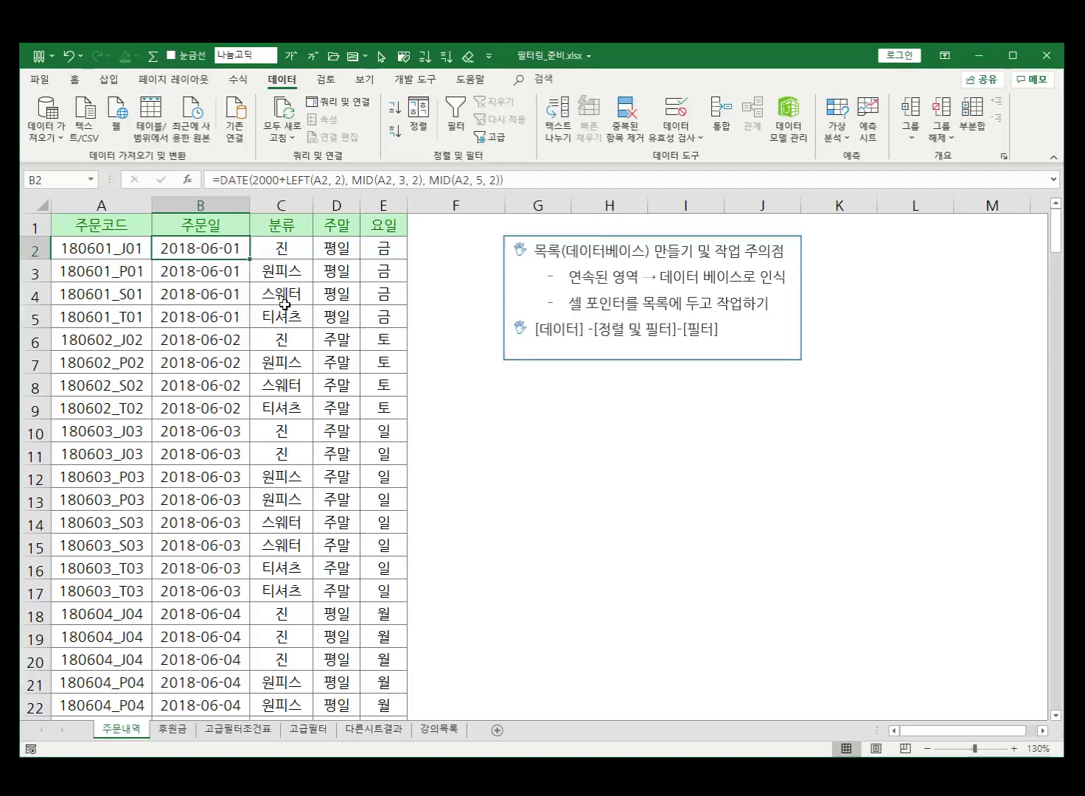
Sort the order list by 주문일 in descending order and review the 주문일 and 분류 columns.
{"action": "left_click", "coordinate": [209, 298]}
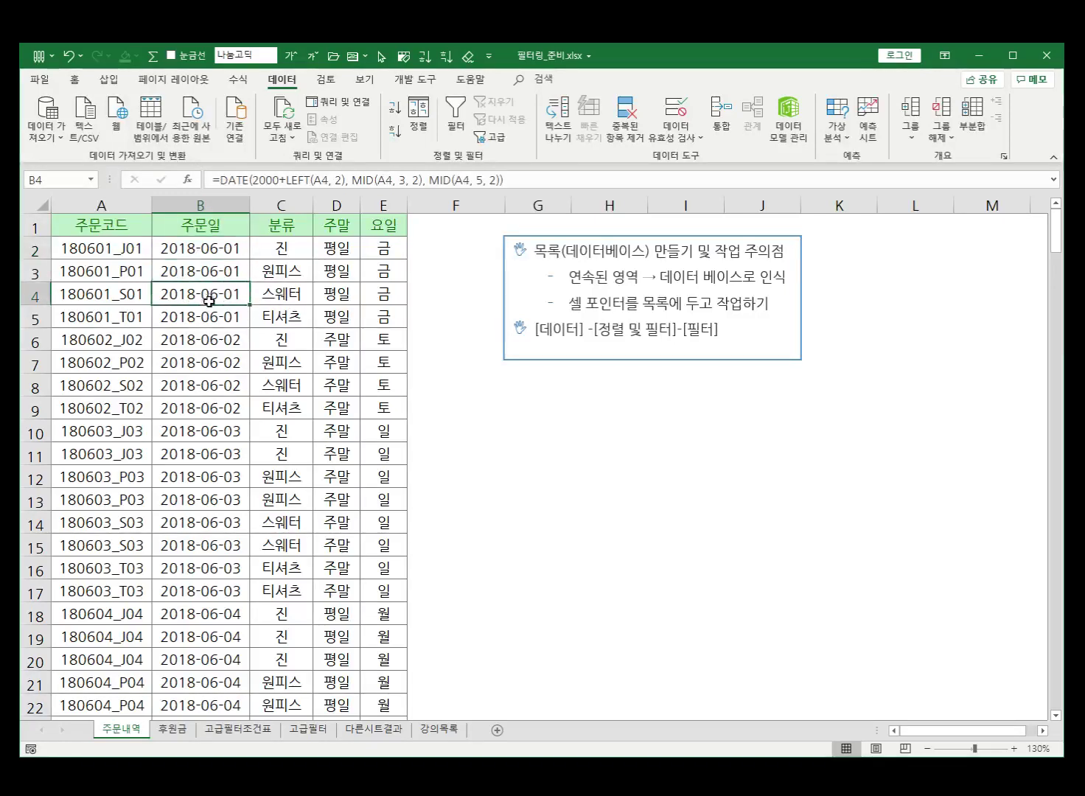
{"action": "left_click", "coordinate": [203, 322]}
{"action": "left_click", "coordinate": [206, 346]}
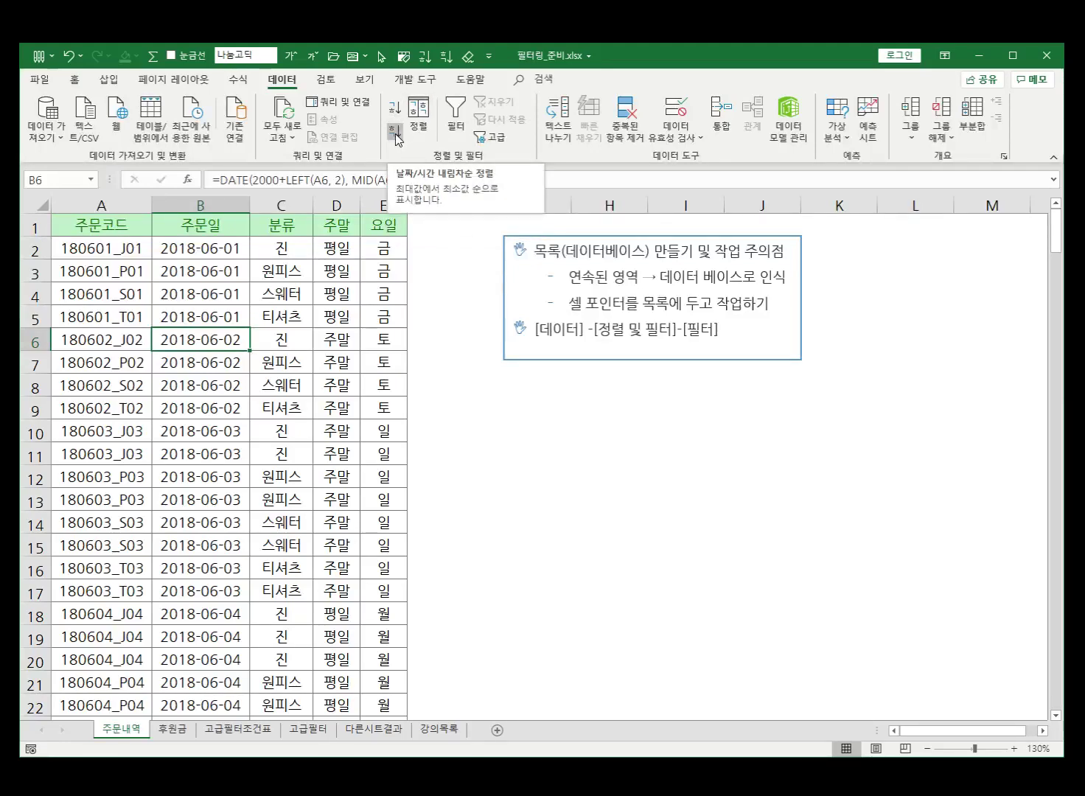
{"action": "left_click", "coordinate": [395, 134]}
{"action": "left_click_drag", "start_coordinate": [234, 248], "coordinate": [235, 480]}
{"action": "left_click", "coordinate": [210, 344]}
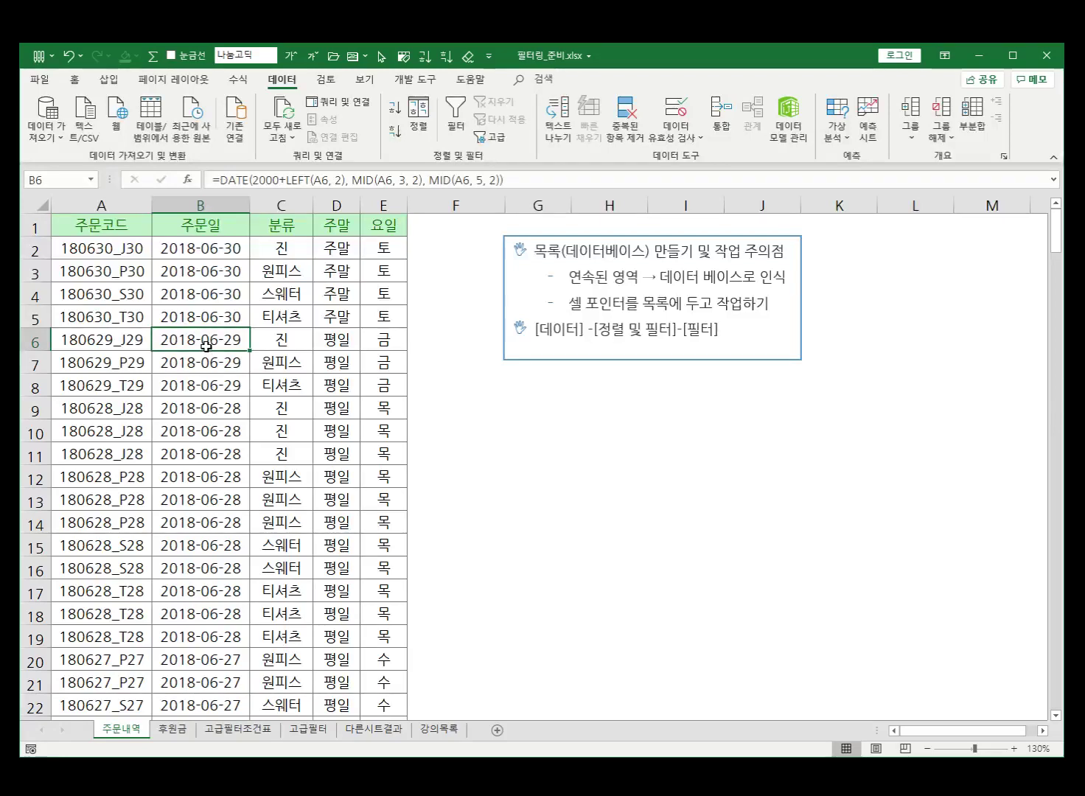
{"action": "left_click_drag", "start_coordinate": [294, 244], "coordinate": [293, 544]}
{"action": "left_click", "coordinate": [283, 245]}
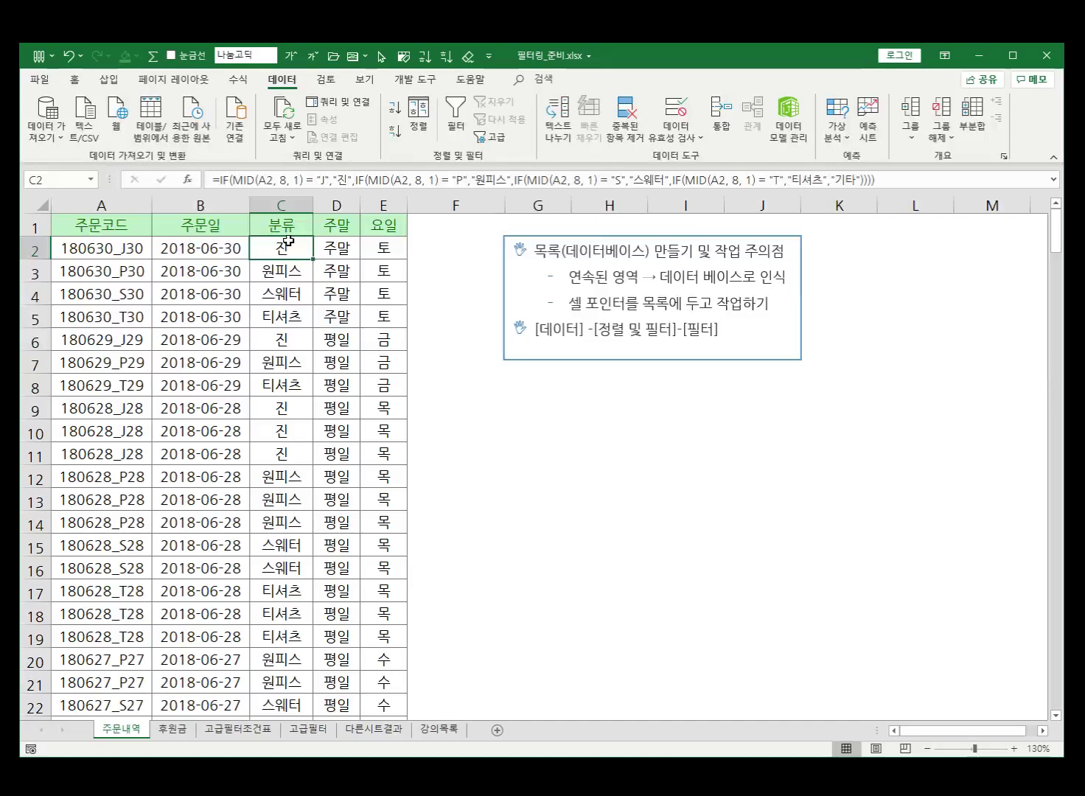
Set up a custom sort of the order list with 분류 in 오름차순 as the first criterion.
{"action": "left_click", "coordinate": [219, 251]}
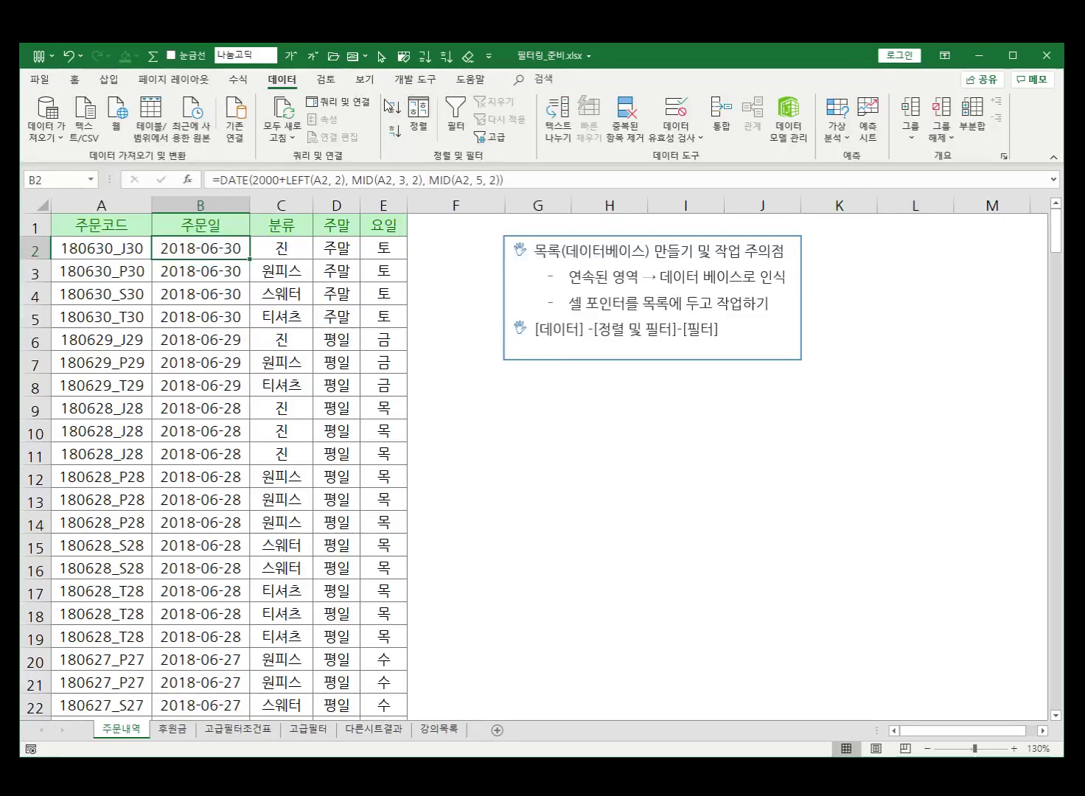
{"action": "left_click", "coordinate": [417, 116]}
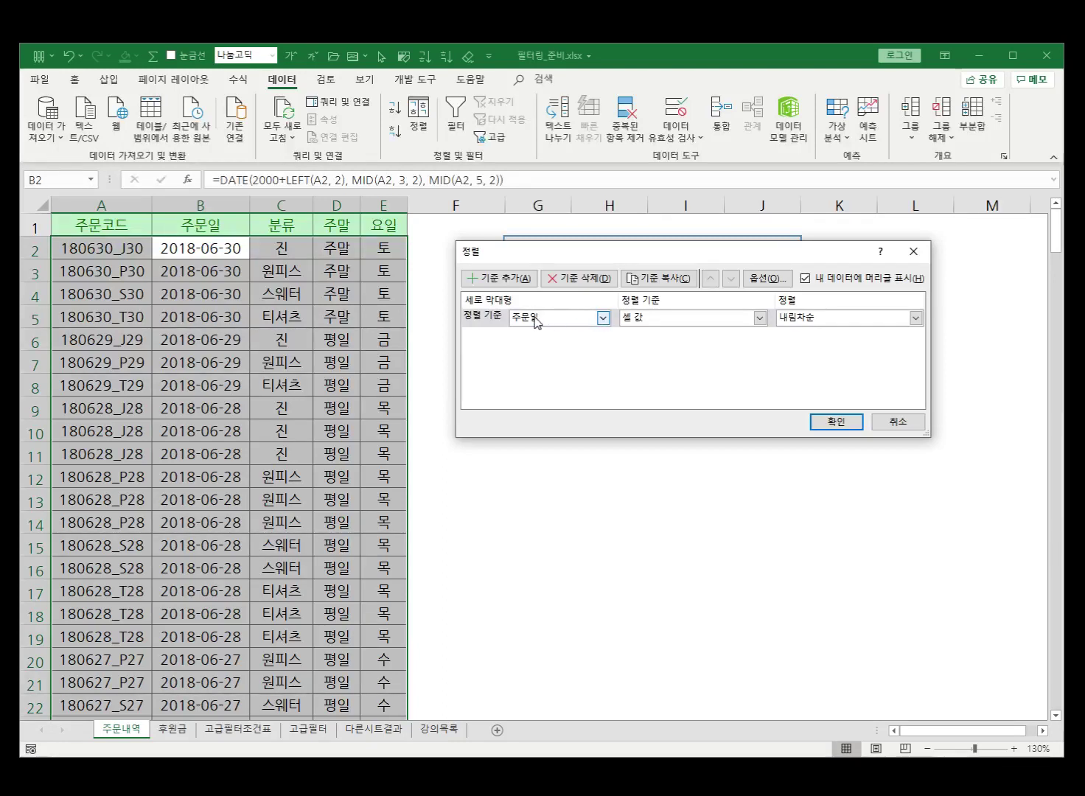
{"action": "left_click", "coordinate": [602, 318]}
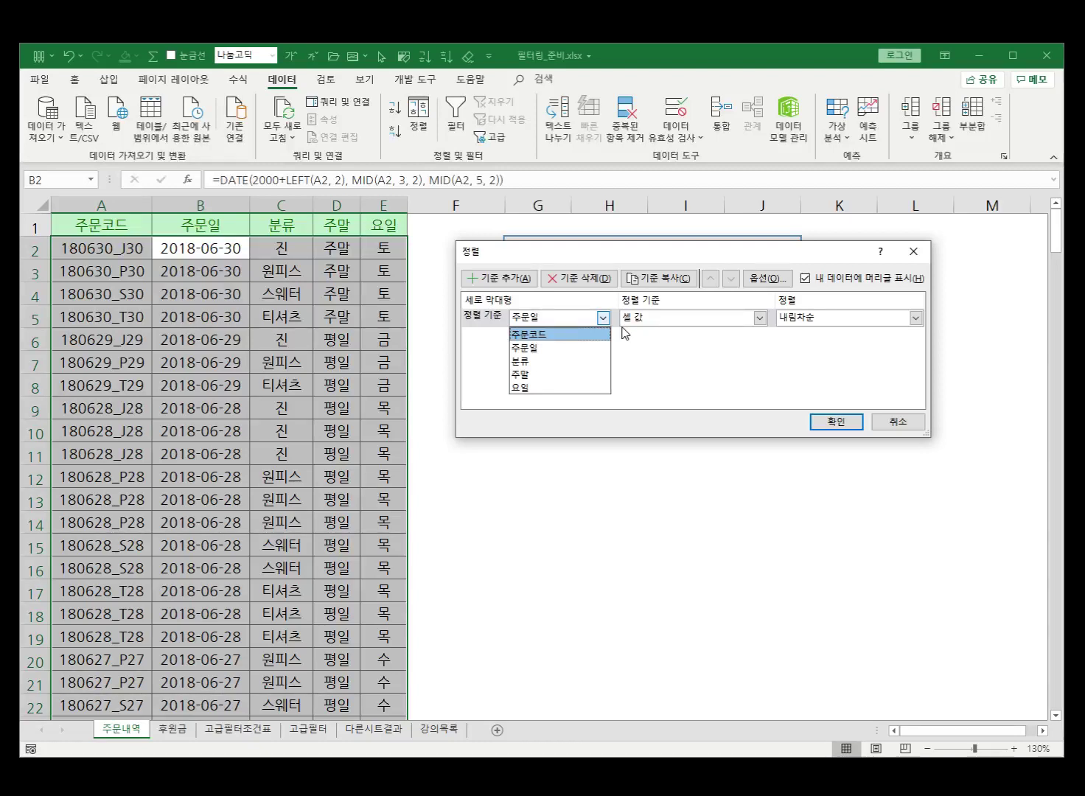
{"action": "left_click", "coordinate": [549, 368]}
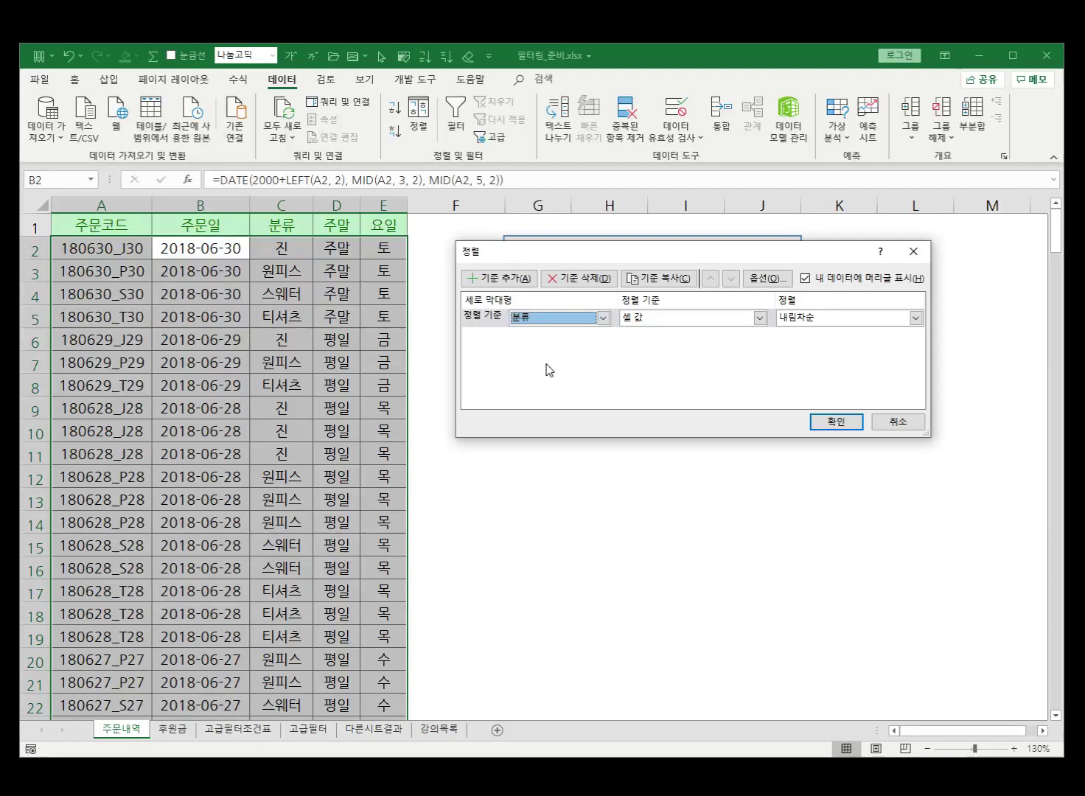
{"action": "left_click", "coordinate": [822, 320]}
{"action": "left_click", "coordinate": [805, 336]}
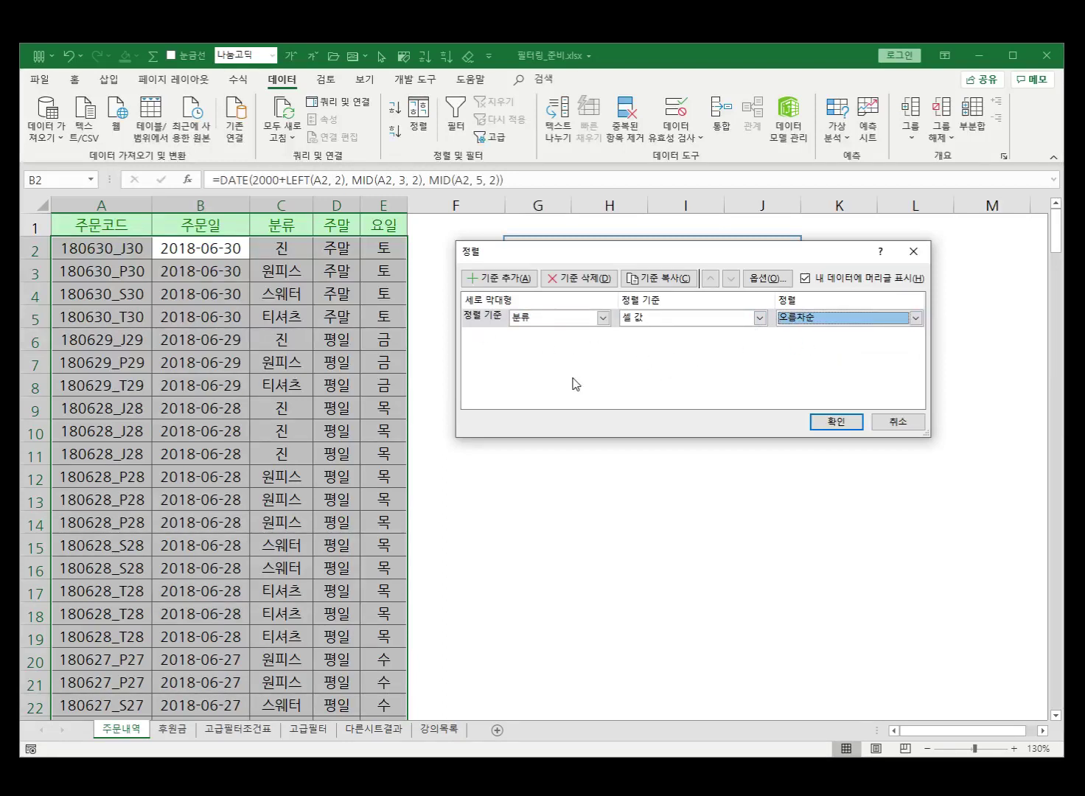
Add 주문일 in 내림차순 as the second sort criterion, apply the sort, and select B2:C17 for review.
{"action": "left_click", "coordinate": [527, 280]}
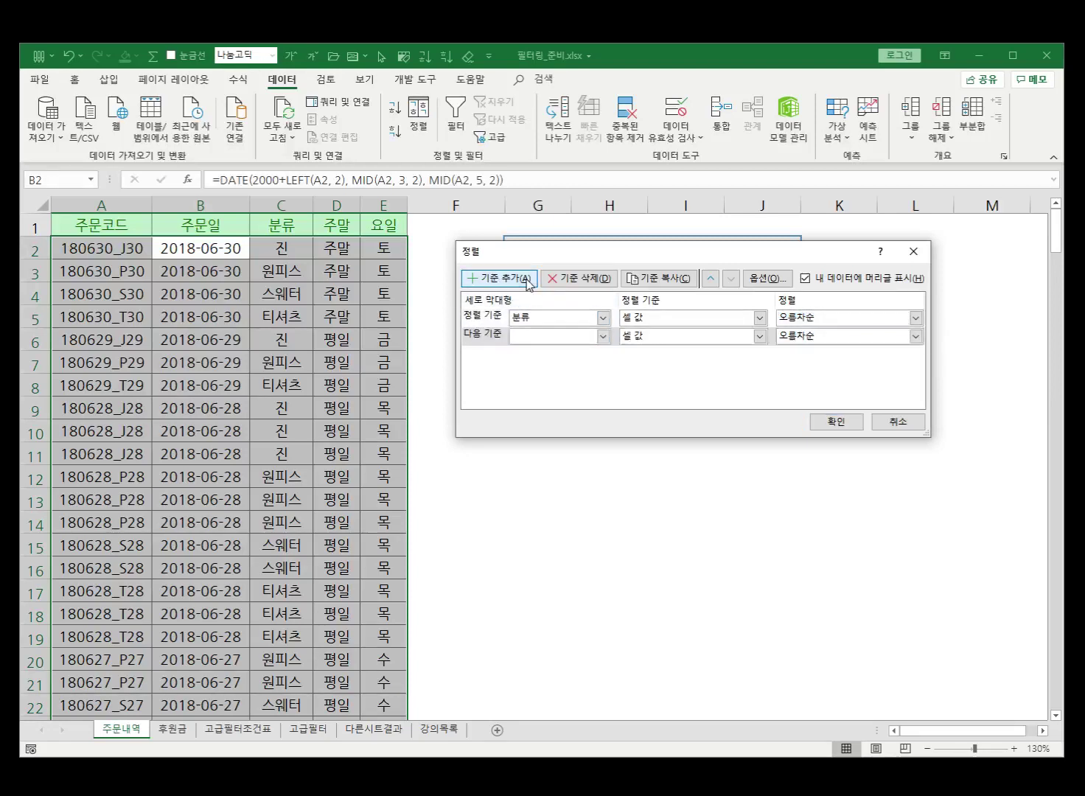
{"action": "left_click", "coordinate": [603, 336]}
{"action": "left_click", "coordinate": [590, 361]}
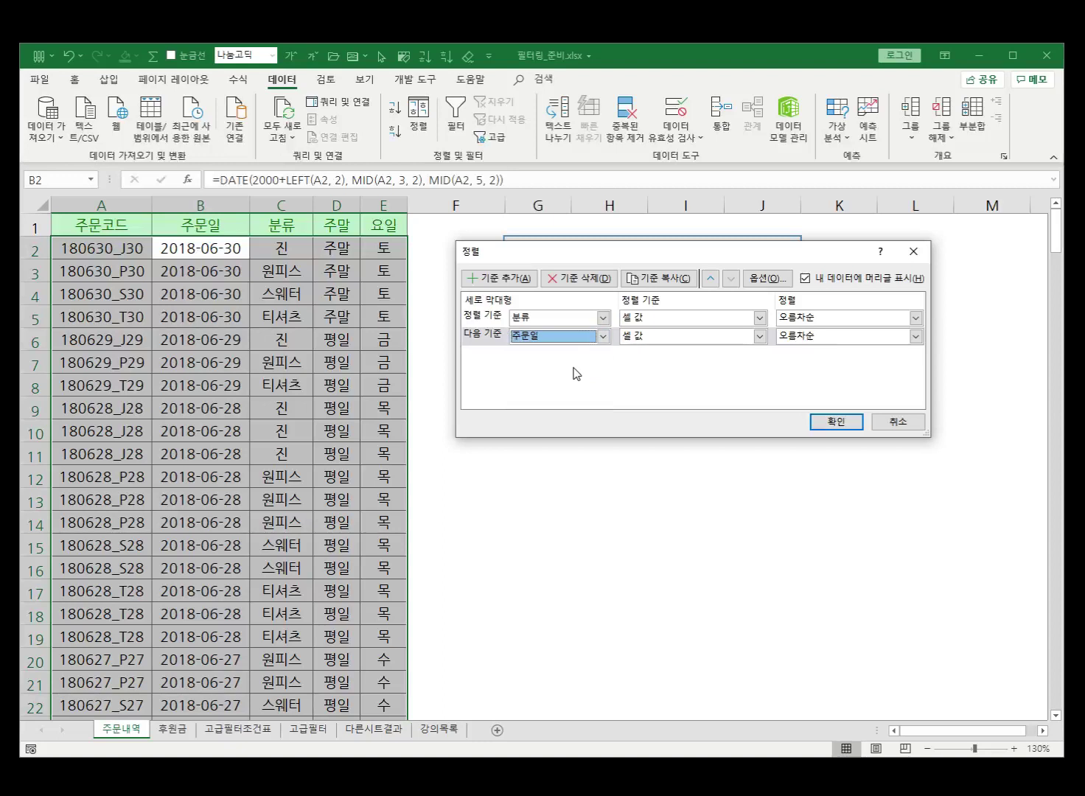
{"action": "left_click", "coordinate": [916, 336]}
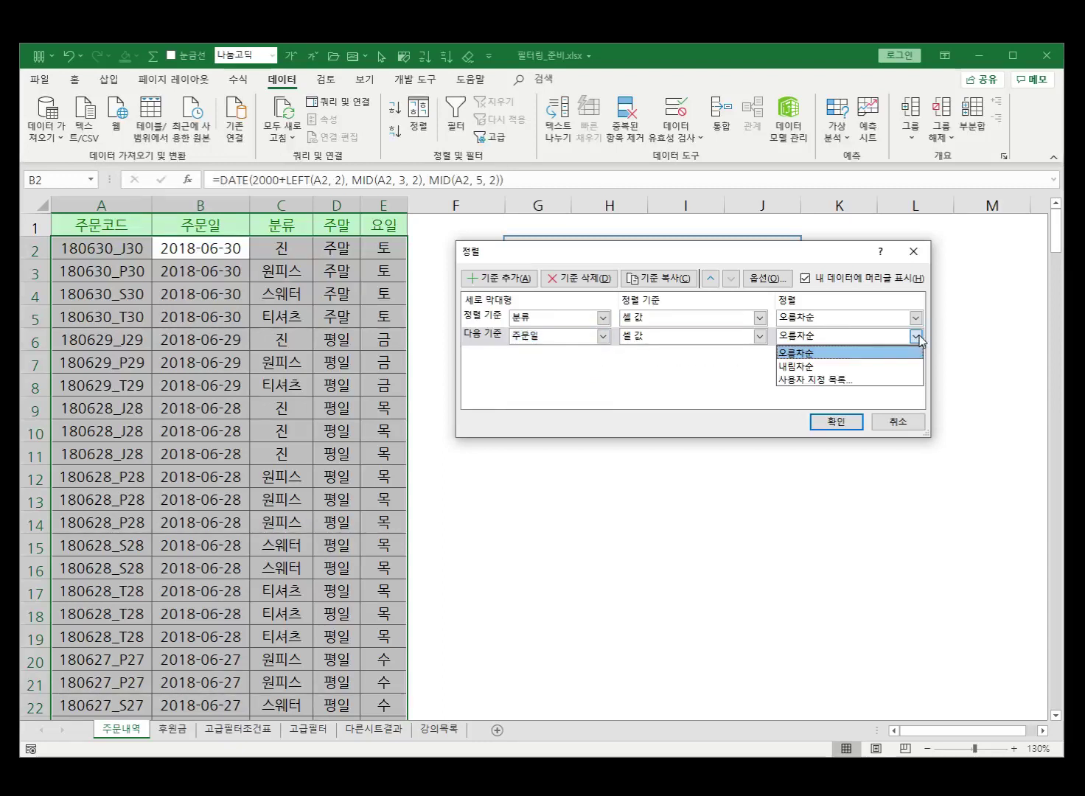
{"action": "left_click", "coordinate": [814, 367]}
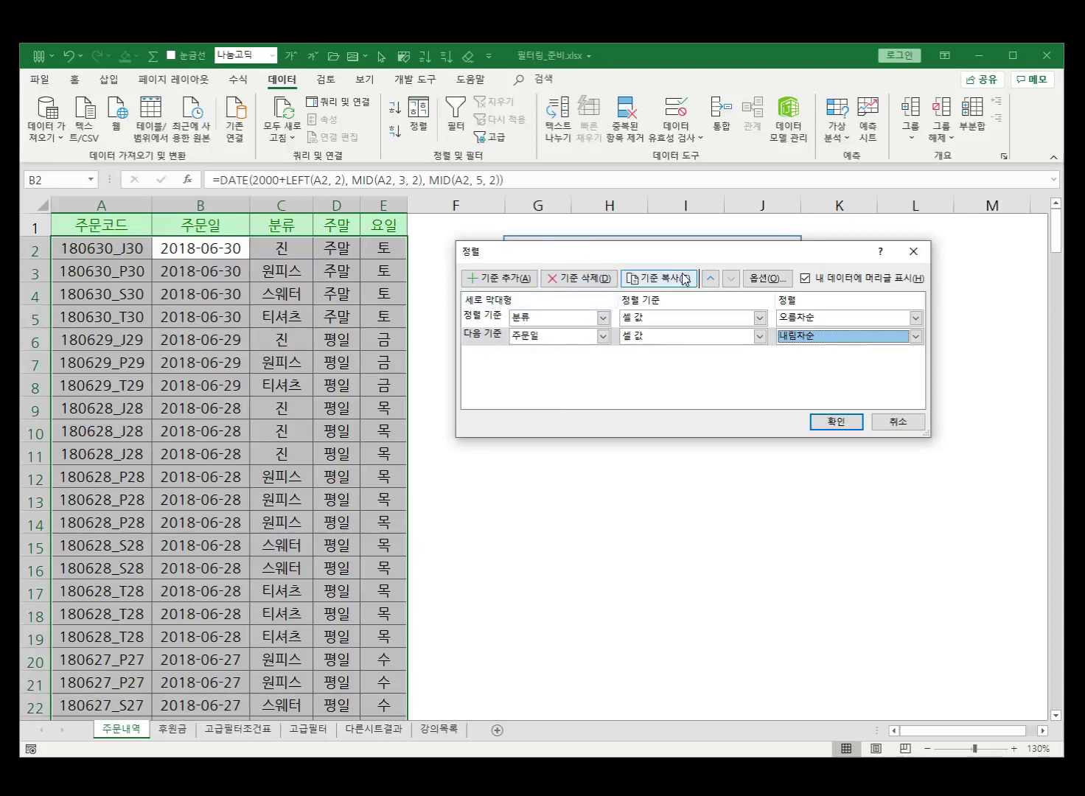
{"action": "left_click", "coordinate": [826, 431]}
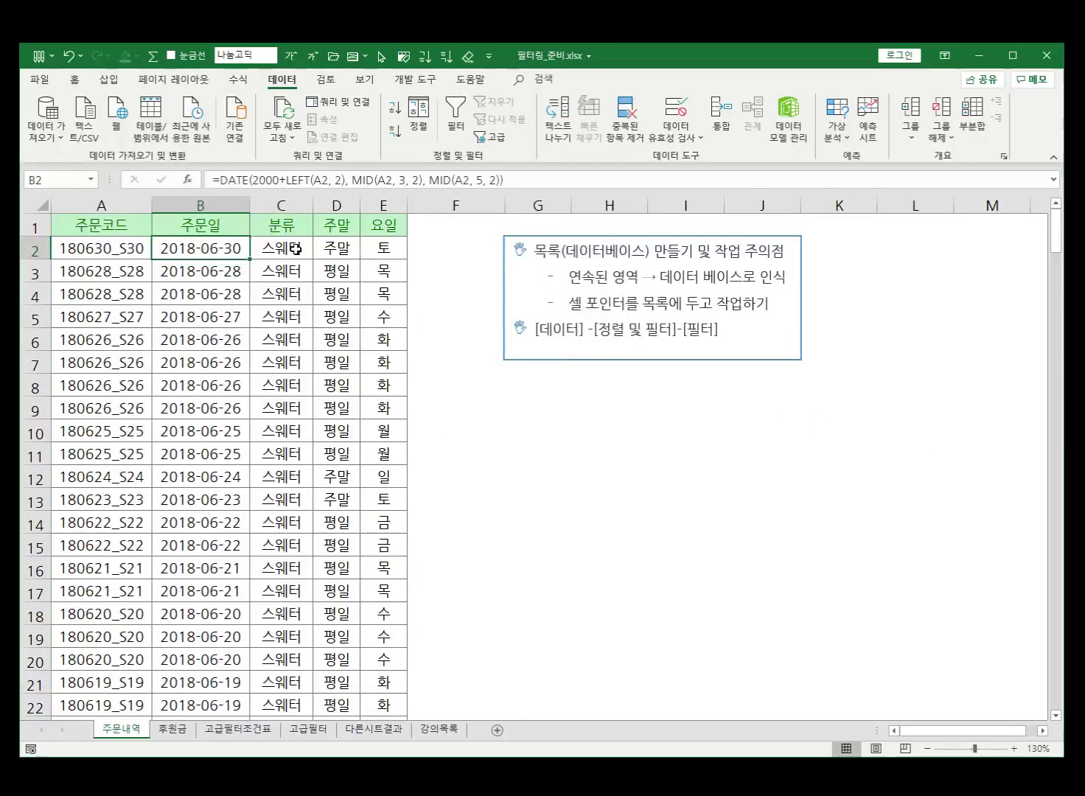
{"action": "left_click_drag", "start_coordinate": [279, 248], "coordinate": [213, 590]}
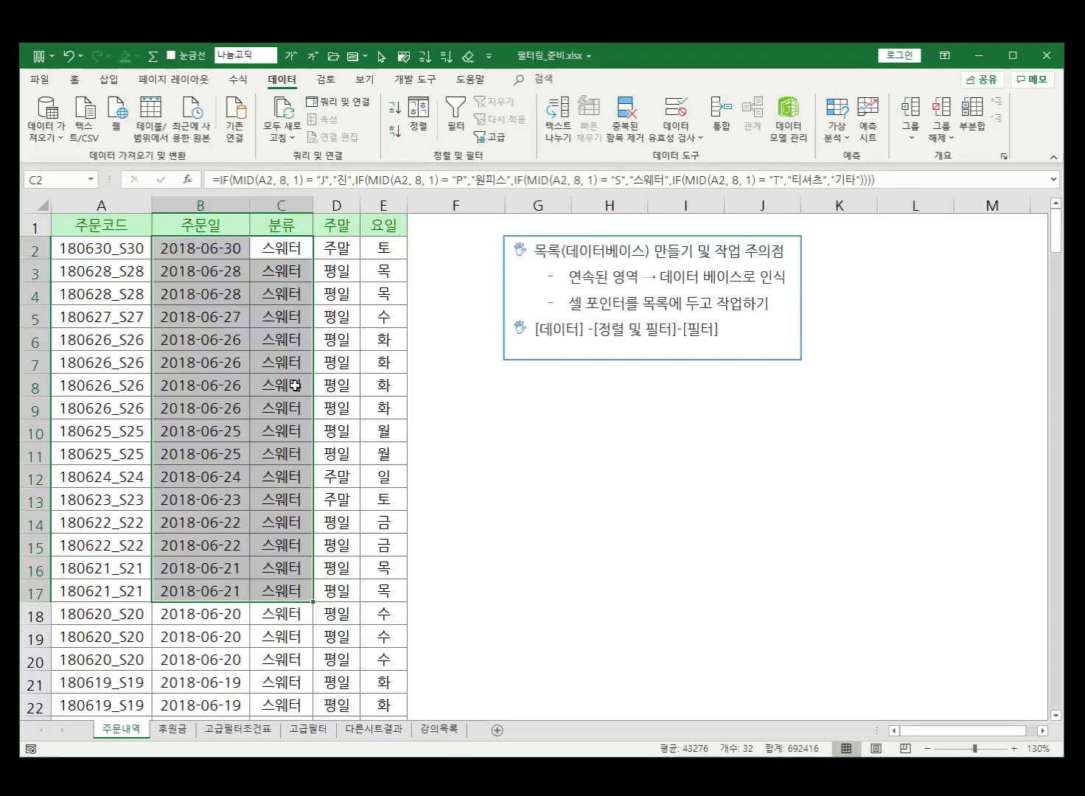
Sort the order list by 요일 in ascending order and check how the weekdays are grouped.
{"action": "left_click", "coordinate": [381, 253]}
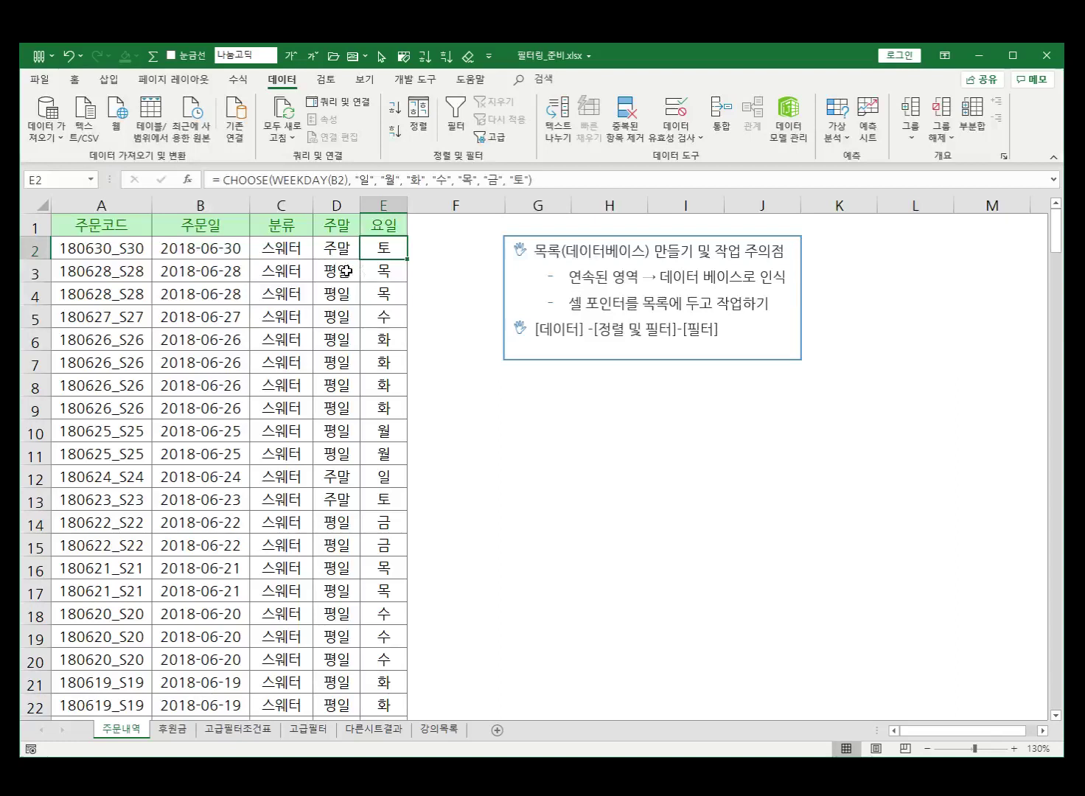
{"action": "left_click", "coordinate": [387, 275]}
{"action": "left_click", "coordinate": [401, 112]}
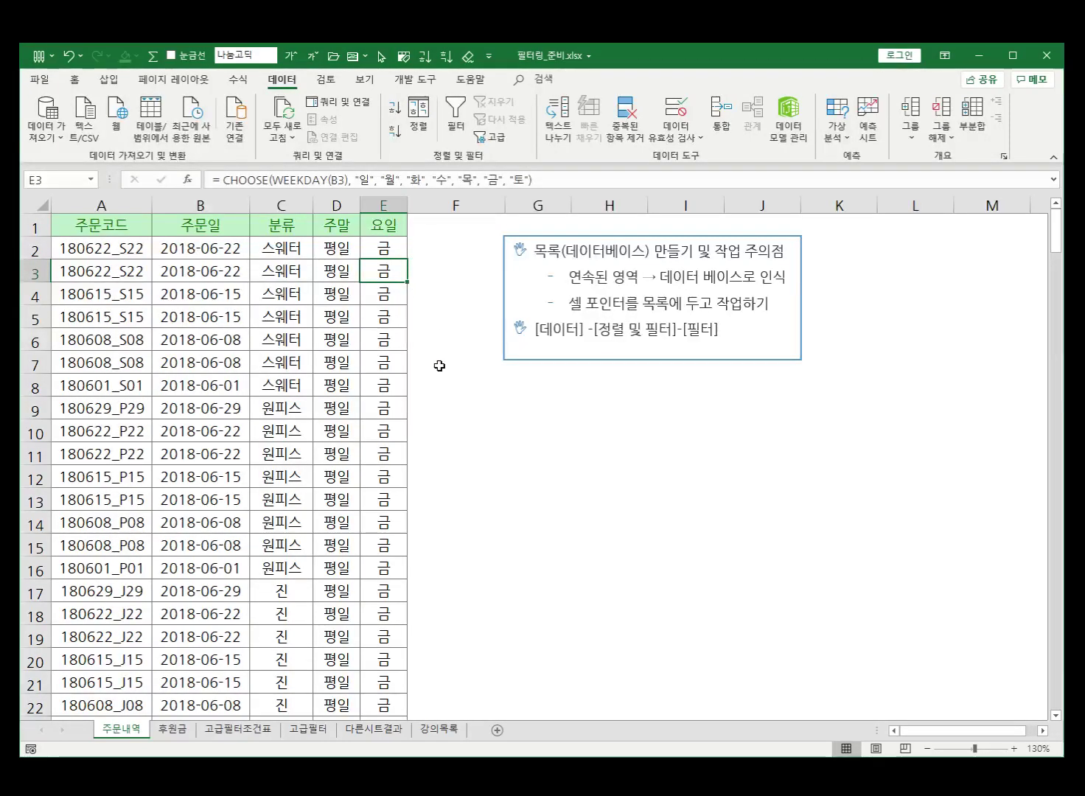
{"action": "scroll", "coordinate": [439, 366], "scroll_direction": "down", "scroll_amount": 8}
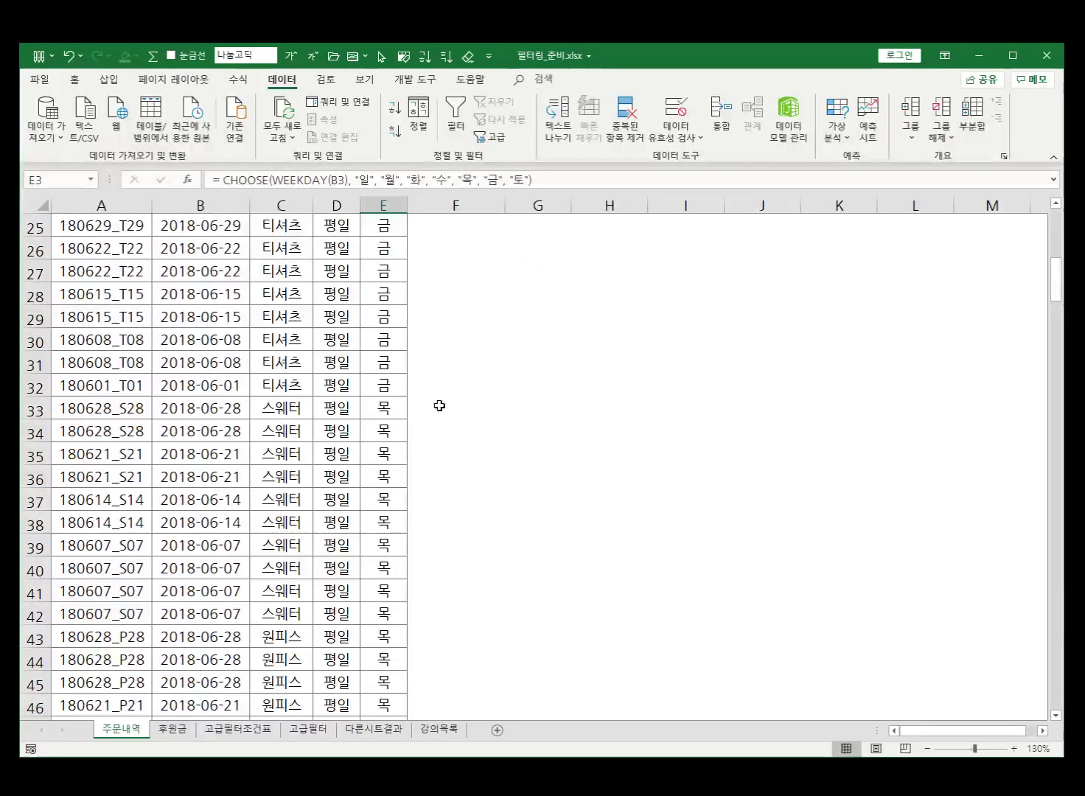
{"action": "scroll", "coordinate": [436, 396], "scroll_direction": "up", "scroll_amount": 8}
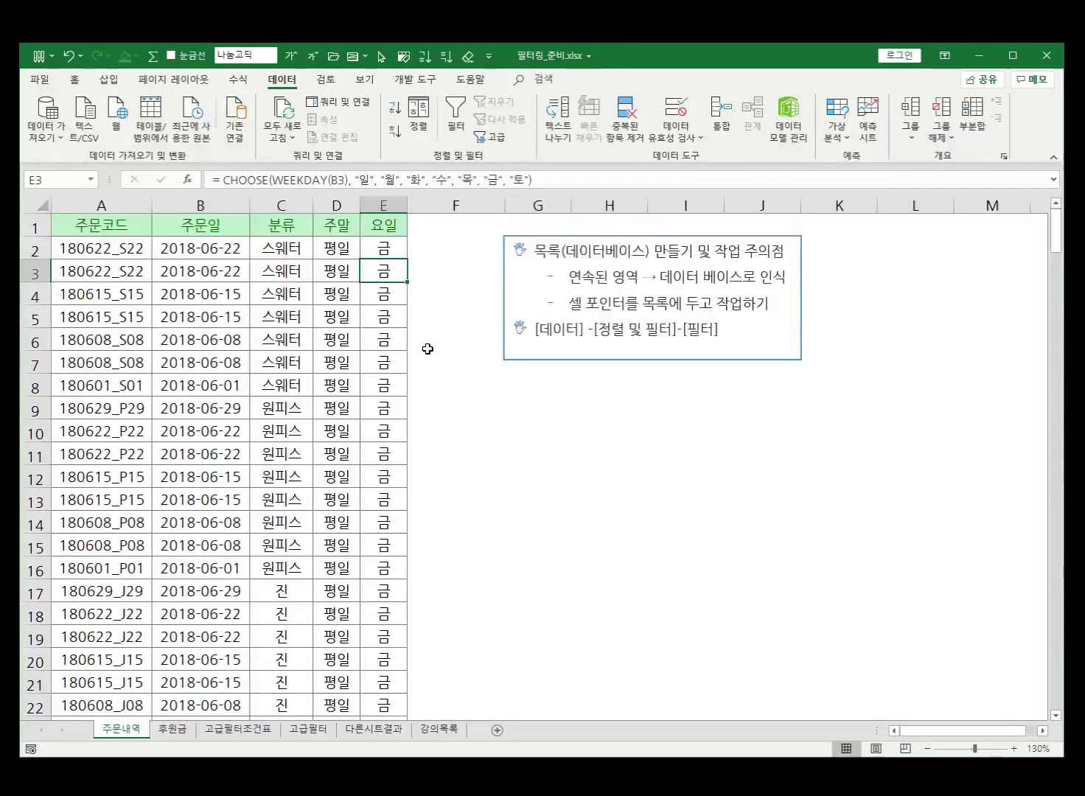
Open the custom list choices for a 요일 sort order, browse them, and select the list 일, 월, 화, 수, 목, 금, 토.
{"action": "left_click", "coordinate": [383, 249]}
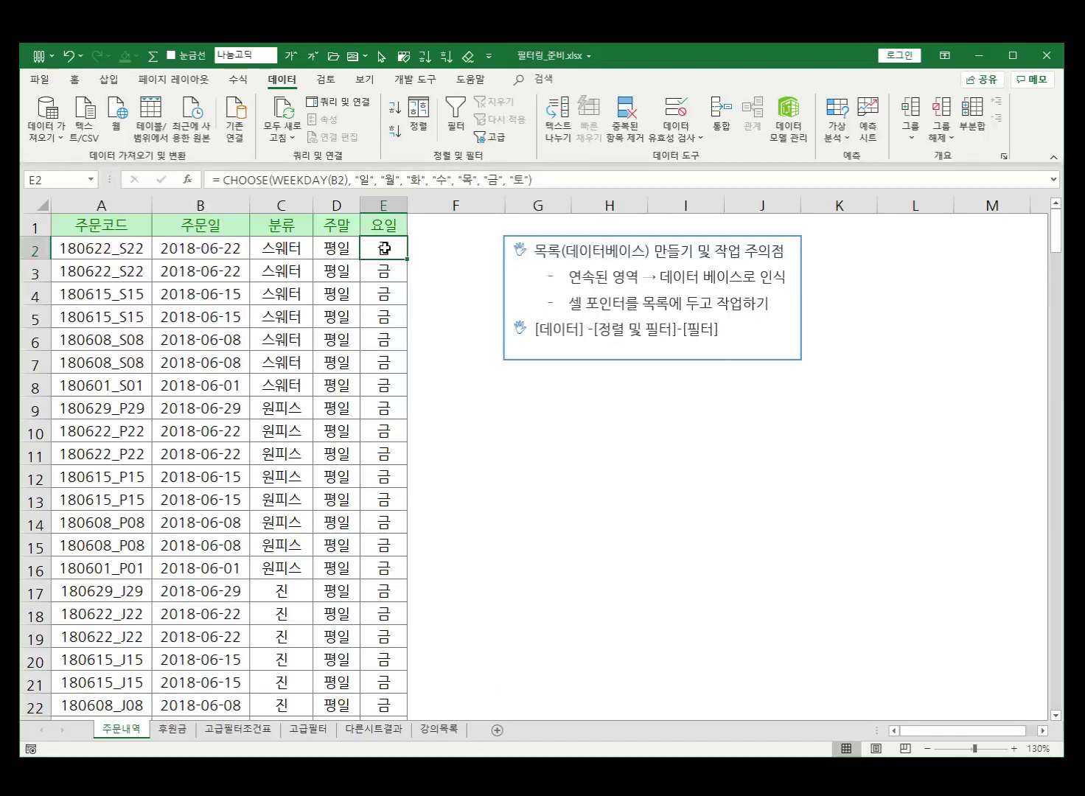
{"action": "left_click", "coordinate": [420, 118]}
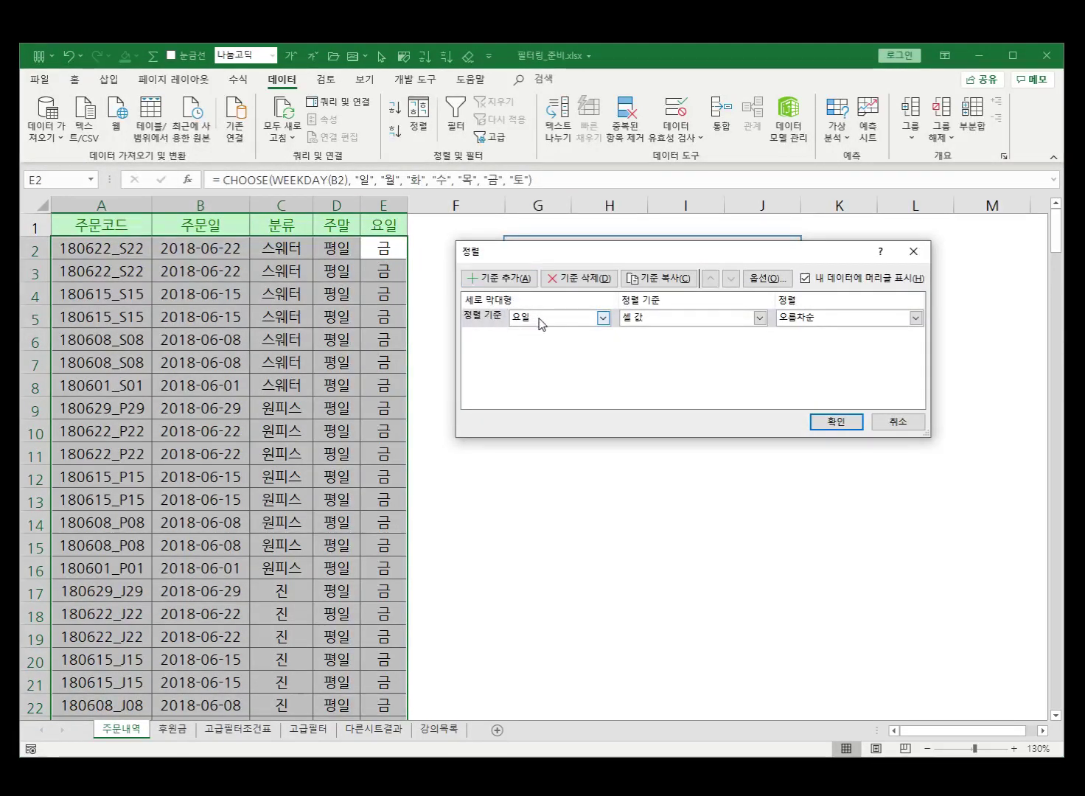
{"action": "left_click", "coordinate": [914, 317]}
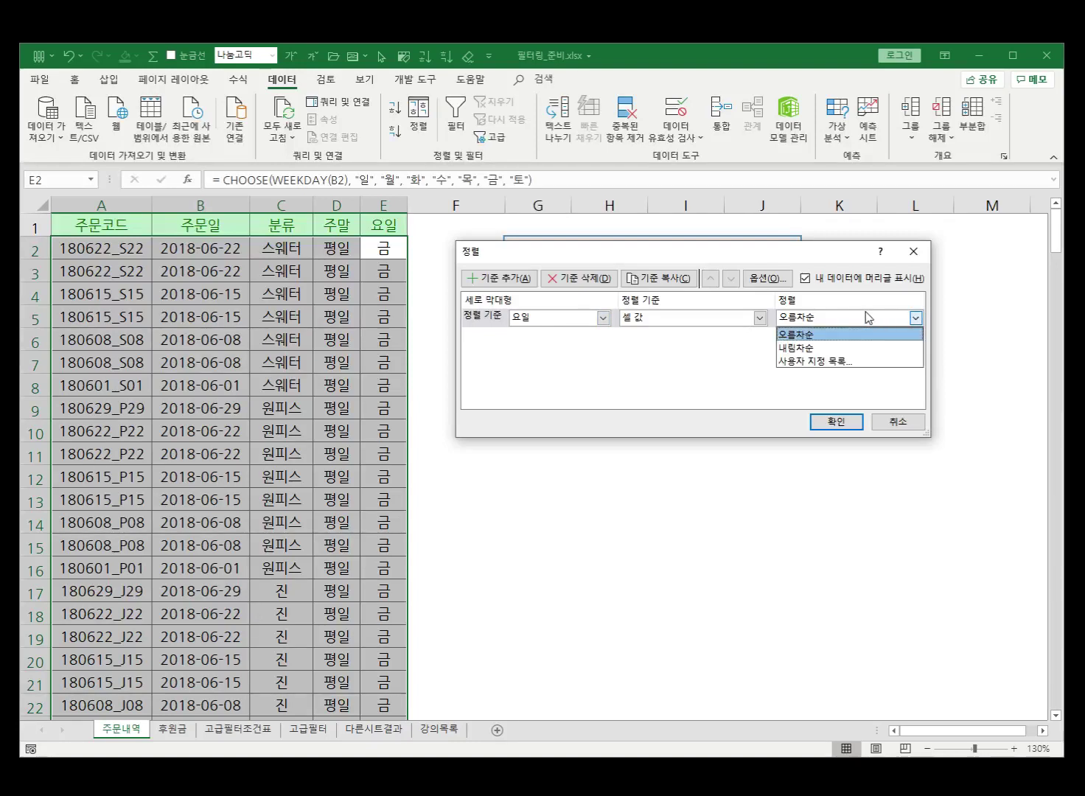
{"action": "left_click", "coordinate": [823, 363]}
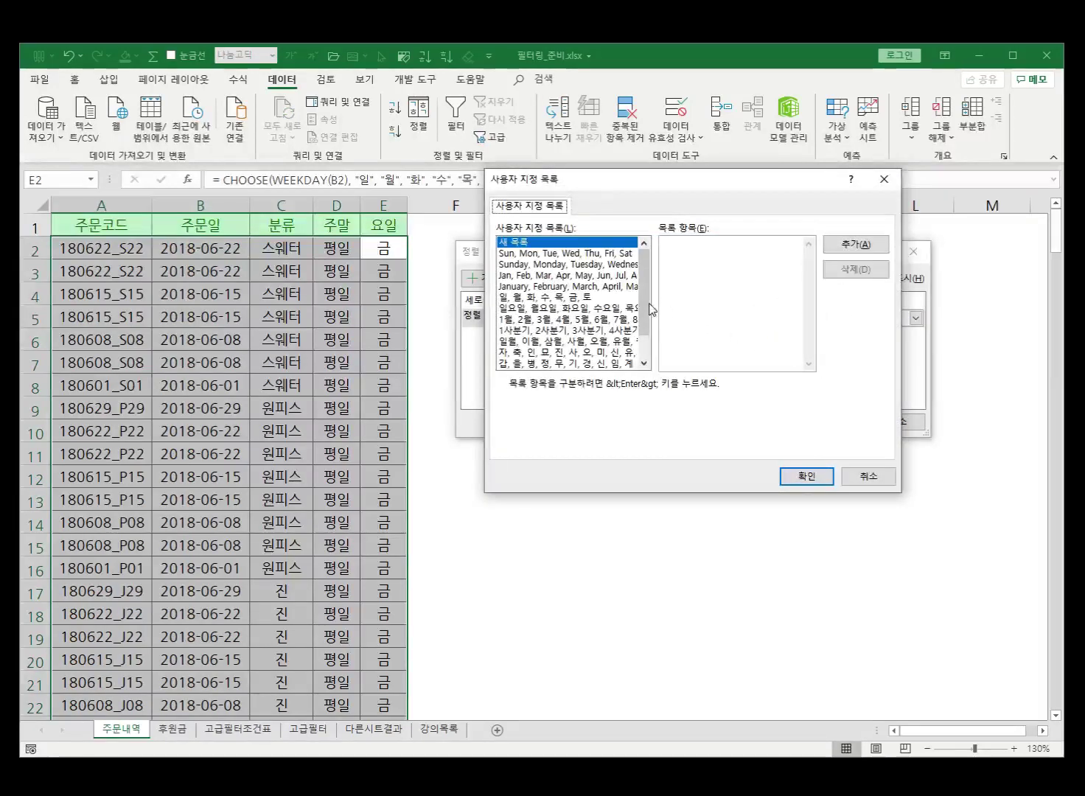
{"action": "left_click_drag", "start_coordinate": [645, 310], "coordinate": [651, 280]}
{"action": "scroll", "coordinate": [647, 313], "scroll_direction": "down", "scroll_amount": 1}
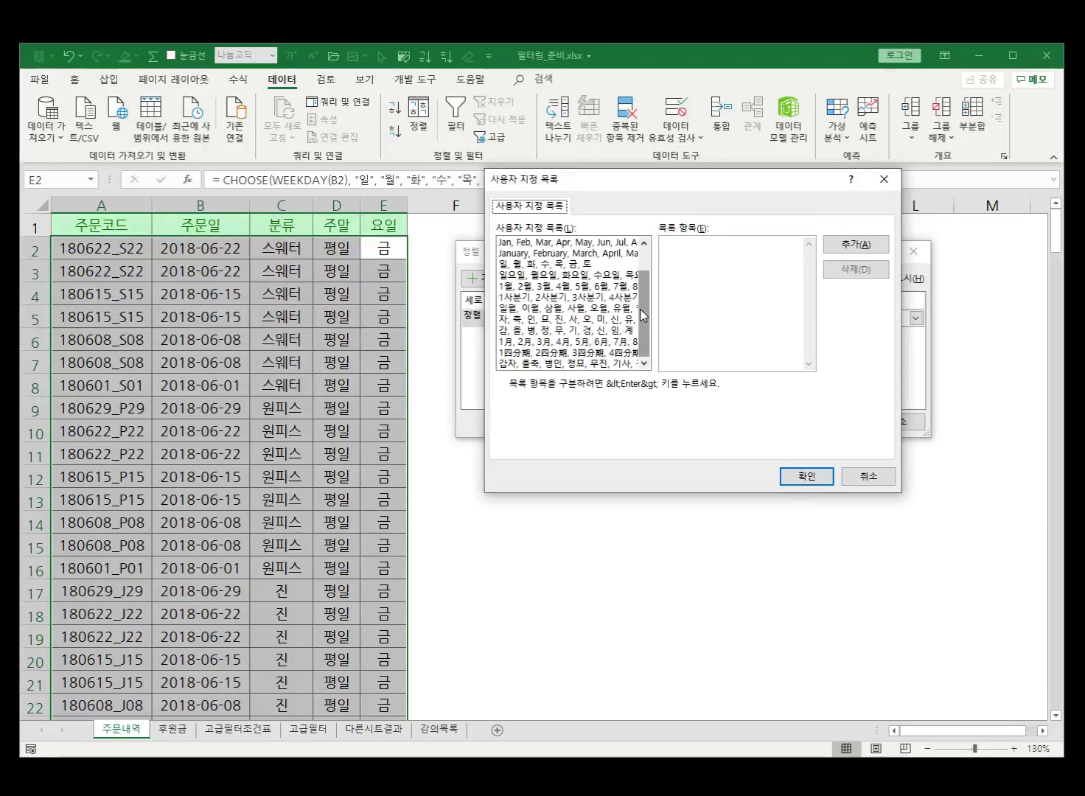
{"action": "left_click_drag", "start_coordinate": [641, 310], "coordinate": [645, 276]}
{"action": "left_click", "coordinate": [584, 298]}
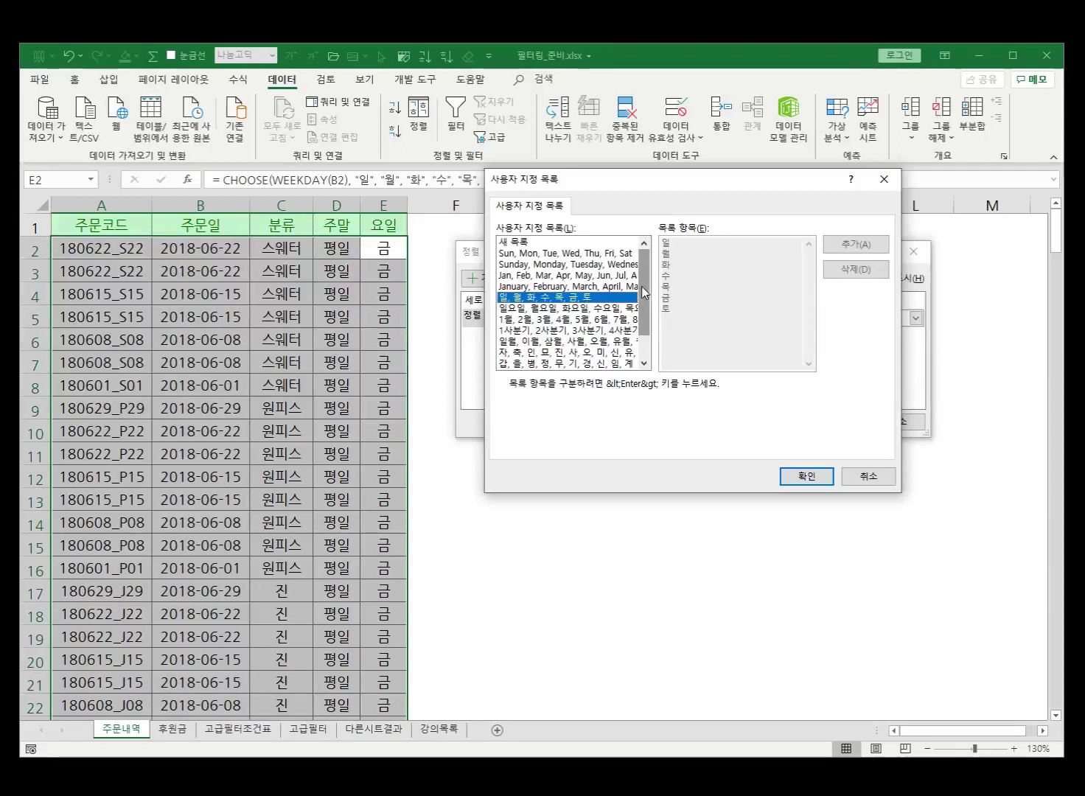
Draft a new custom list containing 총무부, 관리부 and 인사부, and delete the entries again.
{"action": "left_click", "coordinate": [524, 243]}
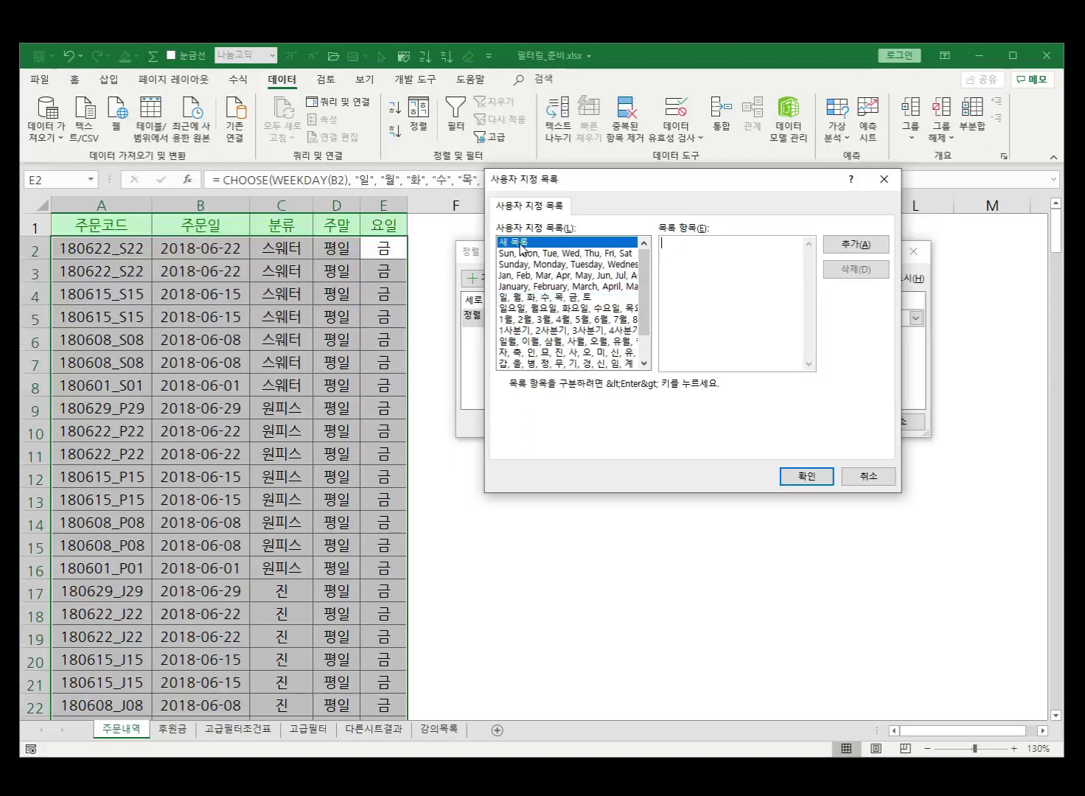
{"action": "left_click", "coordinate": [675, 246]}
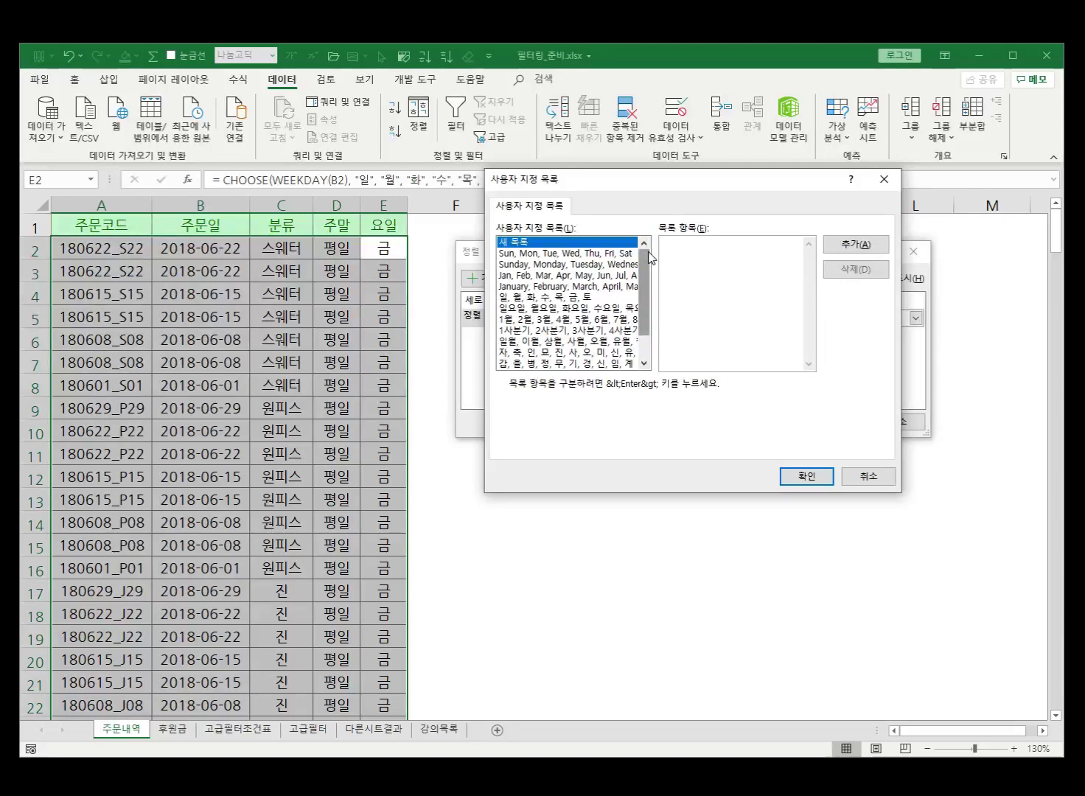
{"action": "type", "text": "원"}
{"action": "type", "text": "리부 "}
{"action": "type", "text": "인사부"}
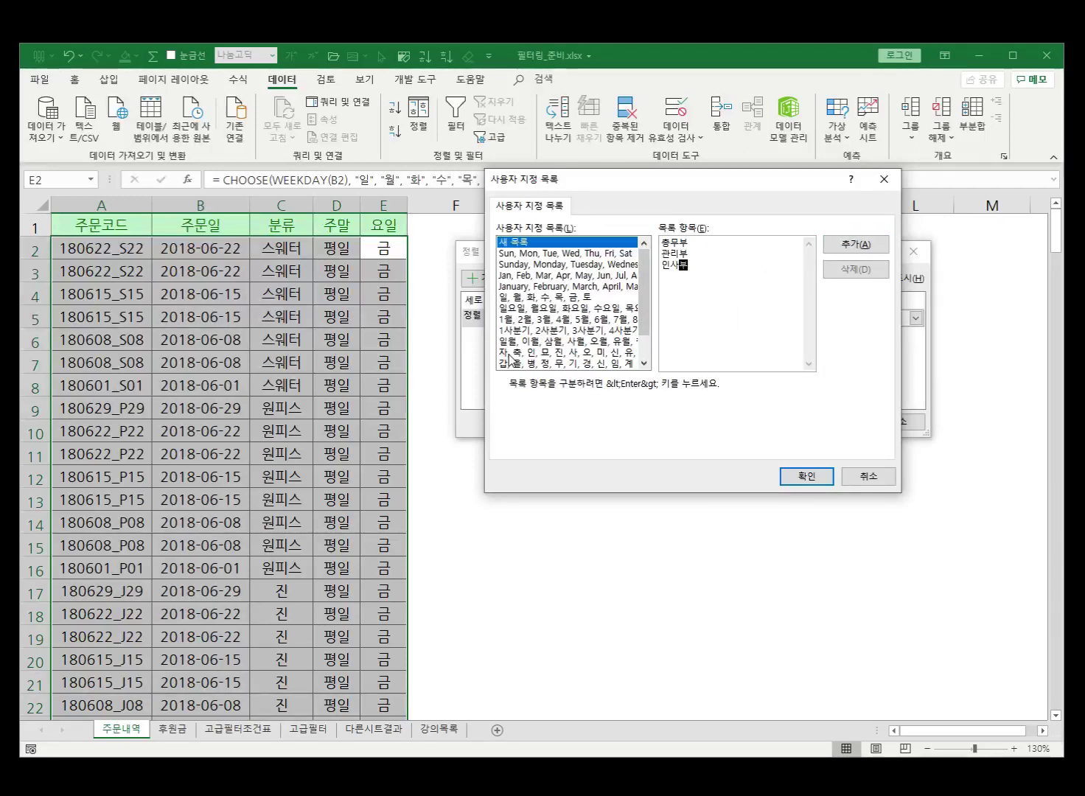
{"action": "left_click_drag", "start_coordinate": [729, 281], "coordinate": [658, 244]}
{"action": "key", "text": "Delete"}
Sort the order list by 요일 using the custom list 일, 월, 화, 수, 목, 금, 토 and review the sorted rows.
{"action": "left_click", "coordinate": [560, 298]}
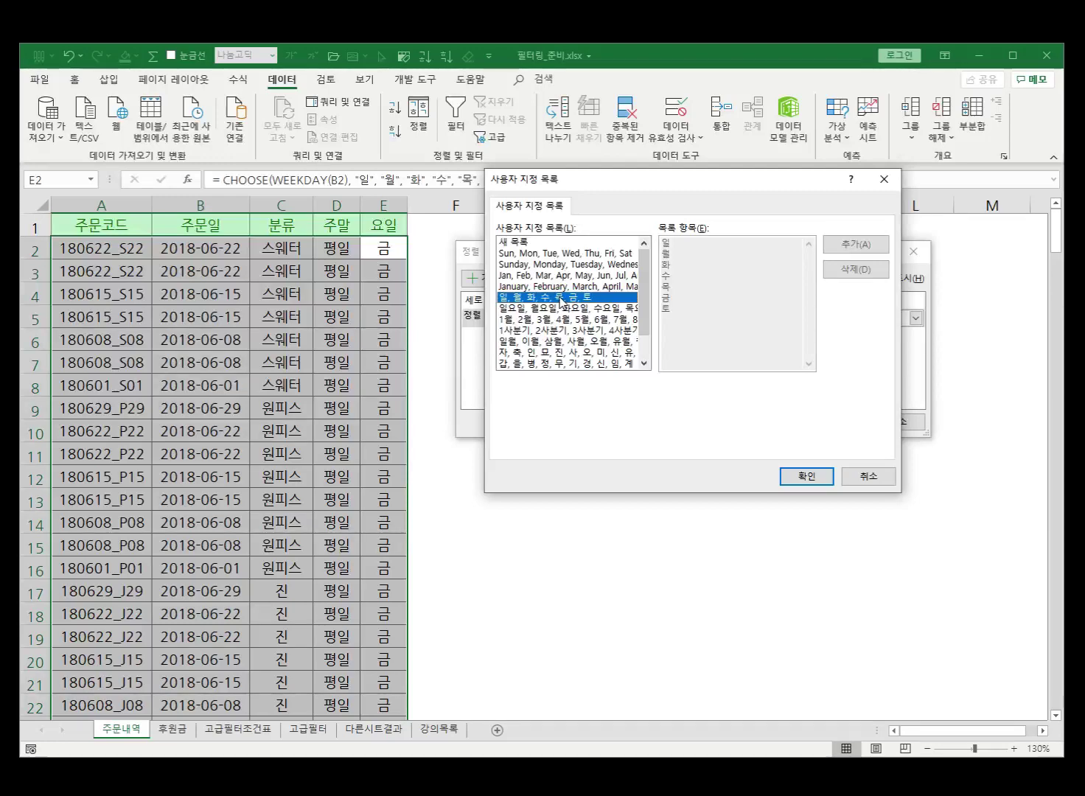
{"action": "left_click", "coordinate": [793, 480]}
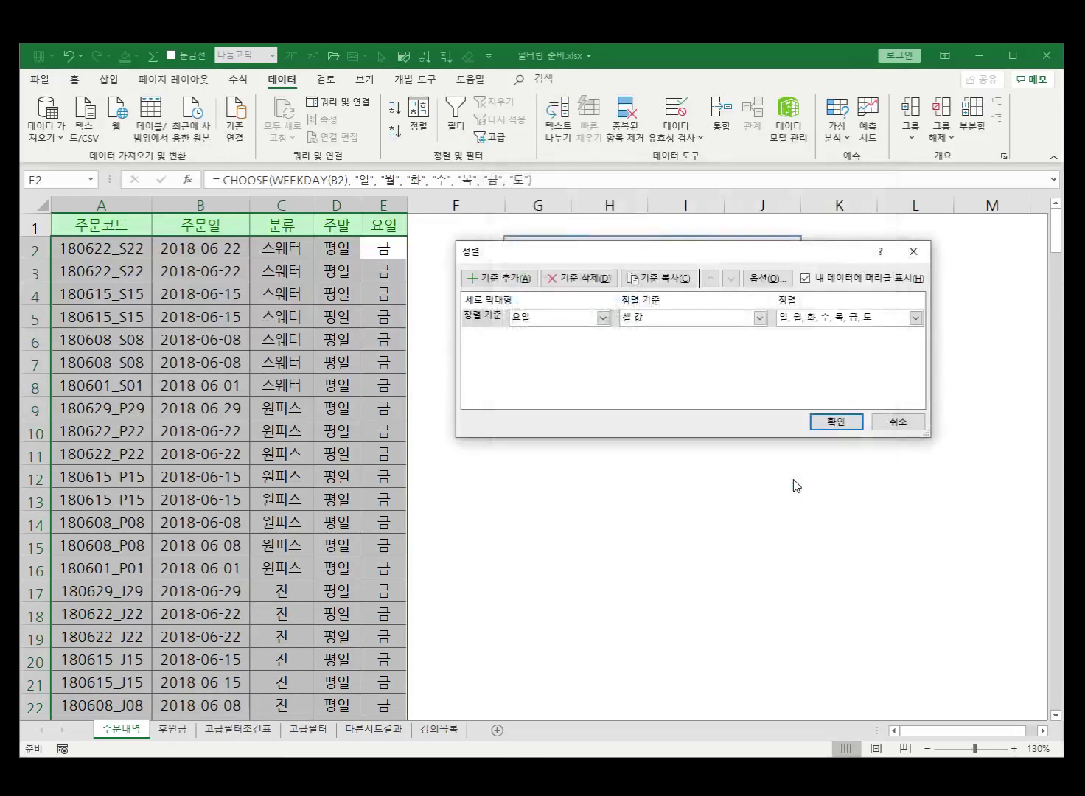
{"action": "left_click", "coordinate": [835, 423]}
{"action": "scroll", "coordinate": [364, 323], "scroll_direction": "down", "scroll_amount": 18}
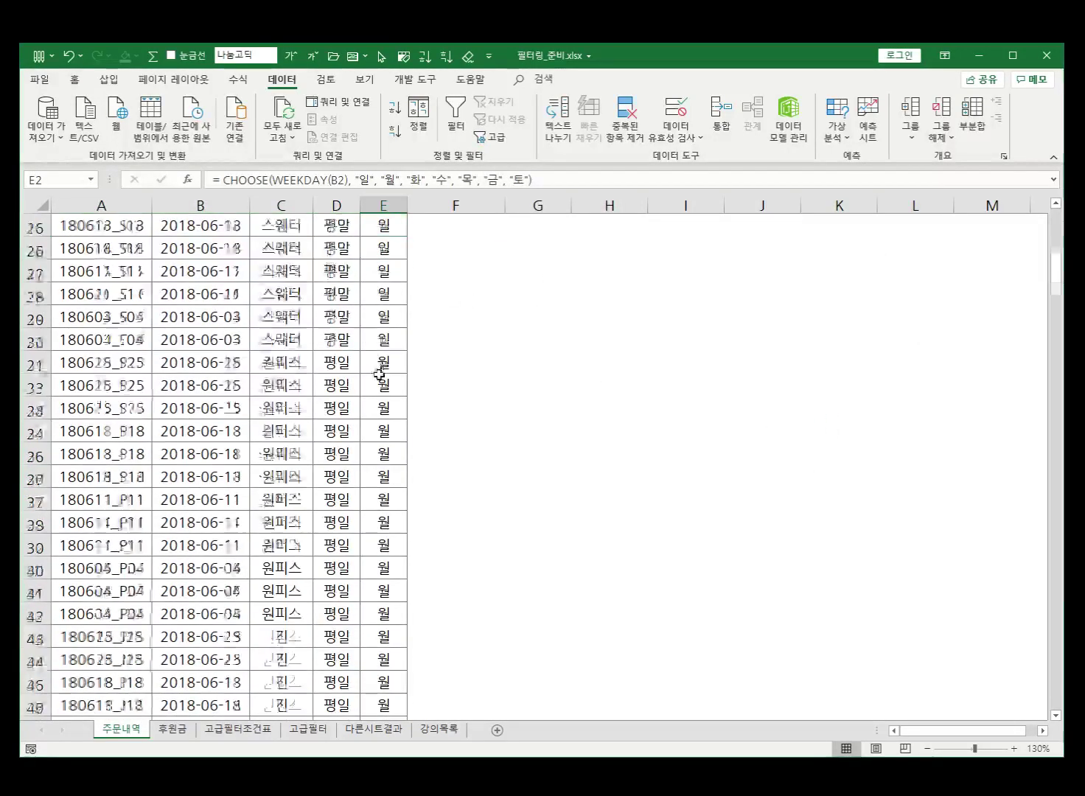
{"action": "scroll", "coordinate": [396, 439], "scroll_direction": "up", "scroll_amount": 3}
{"action": "scroll", "coordinate": [397, 440], "scroll_direction": "up", "scroll_amount": 15}
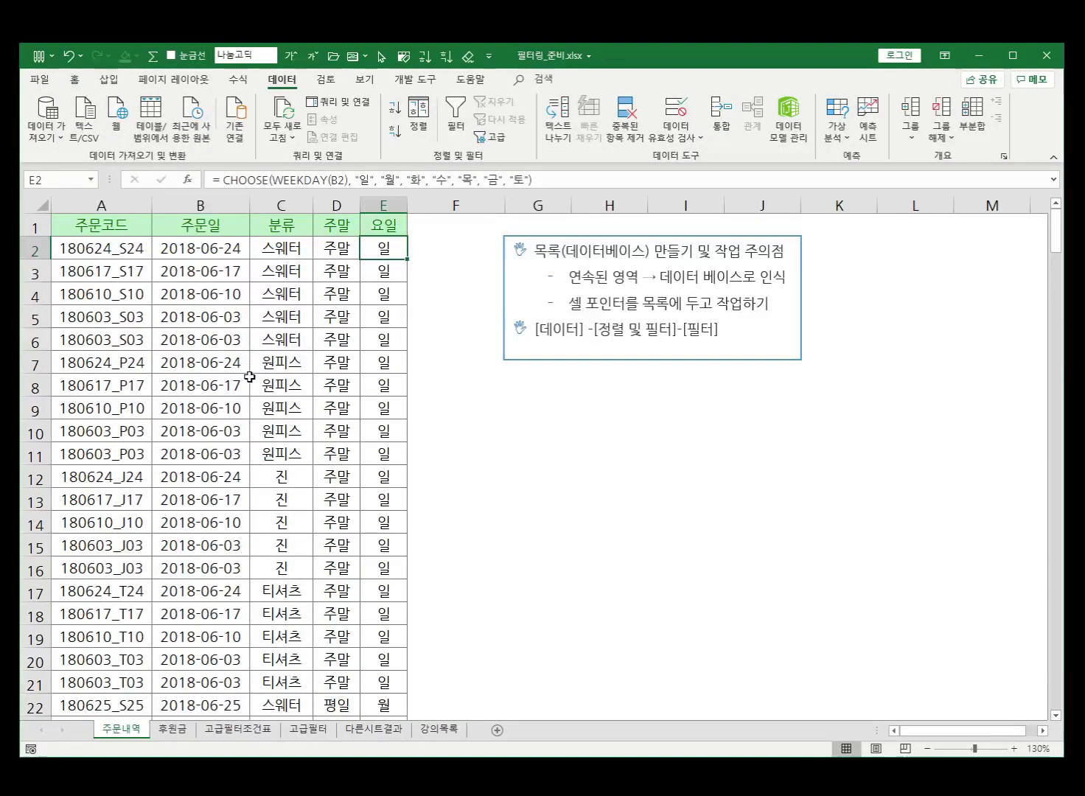
Turn on header filters for the order list and sort it by 주문일 in ascending date order.
{"action": "left_click", "coordinate": [223, 342]}
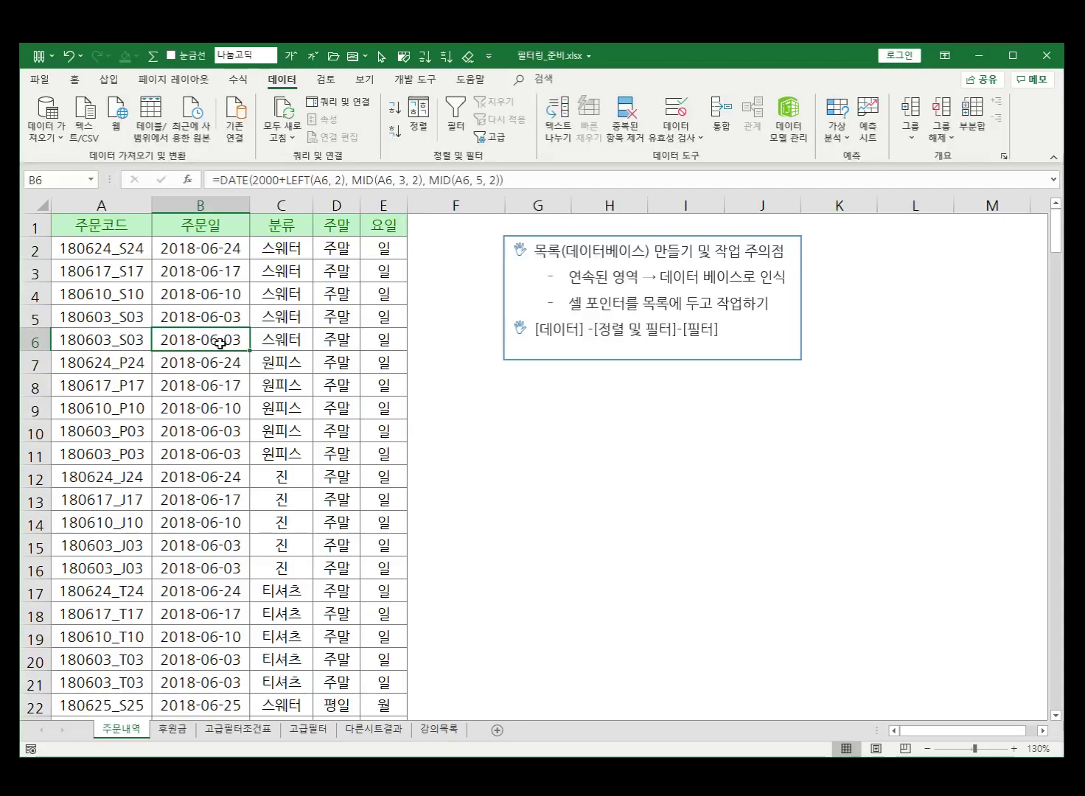
{"action": "left_click", "coordinate": [454, 118]}
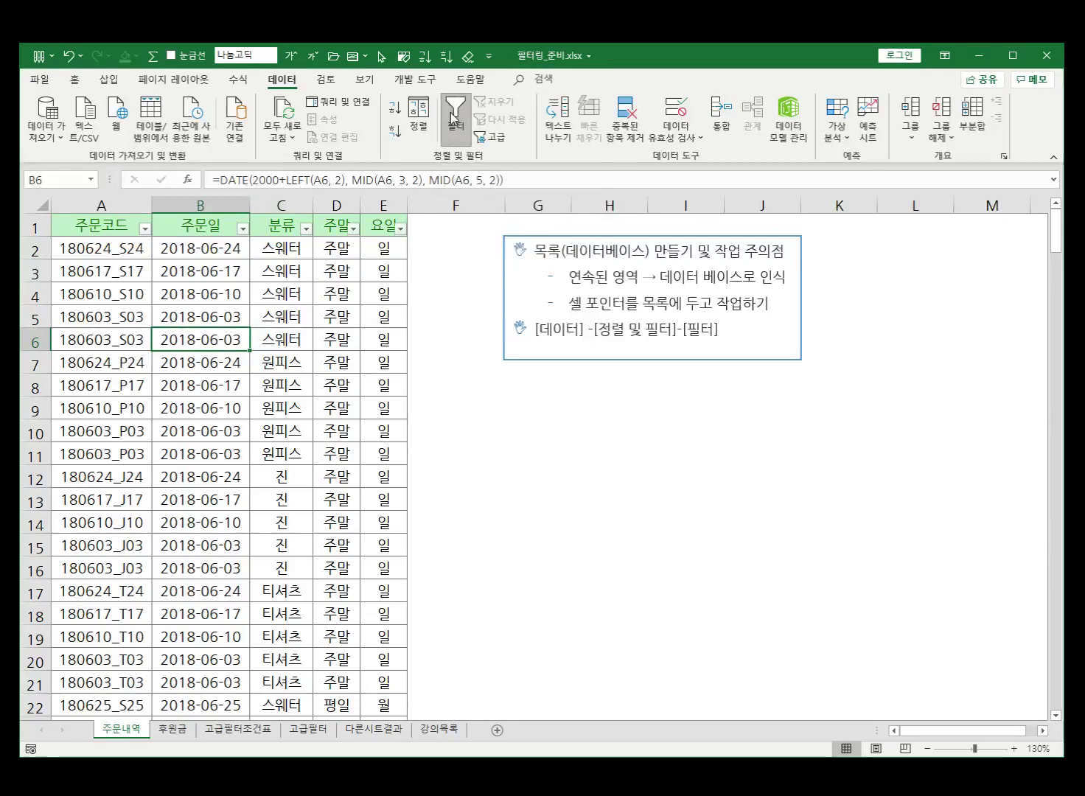
{"action": "left_click", "coordinate": [242, 229]}
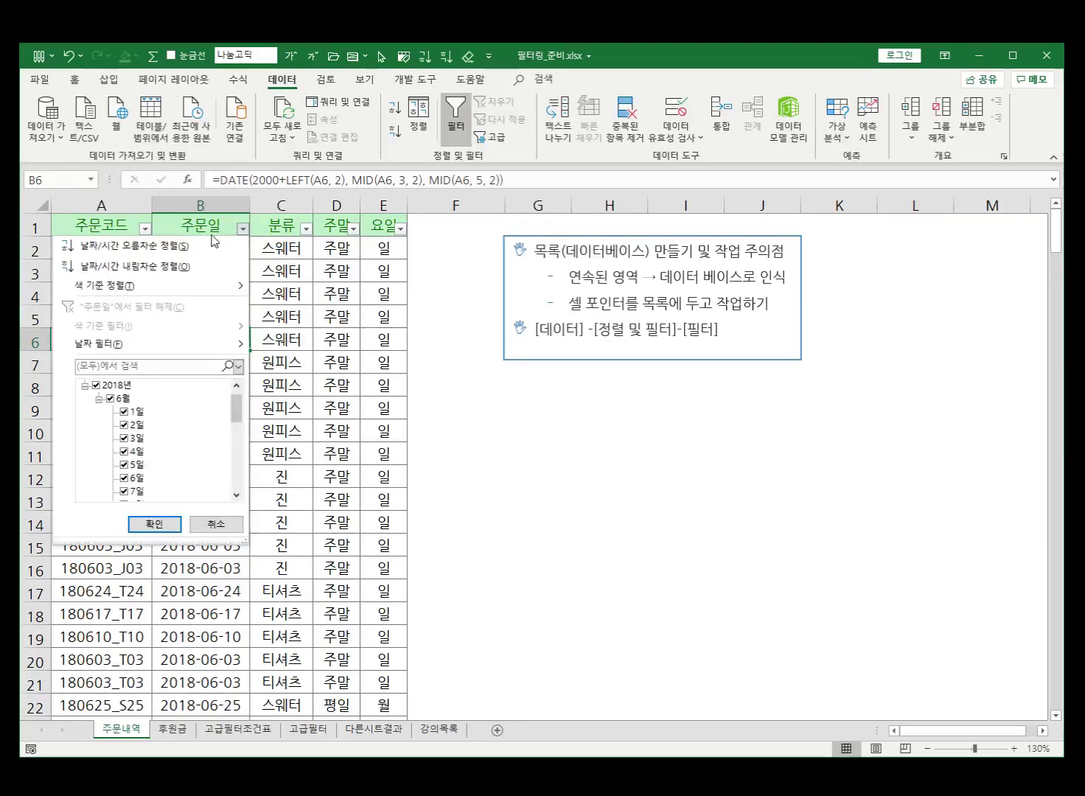
{"action": "left_click", "coordinate": [156, 271]}
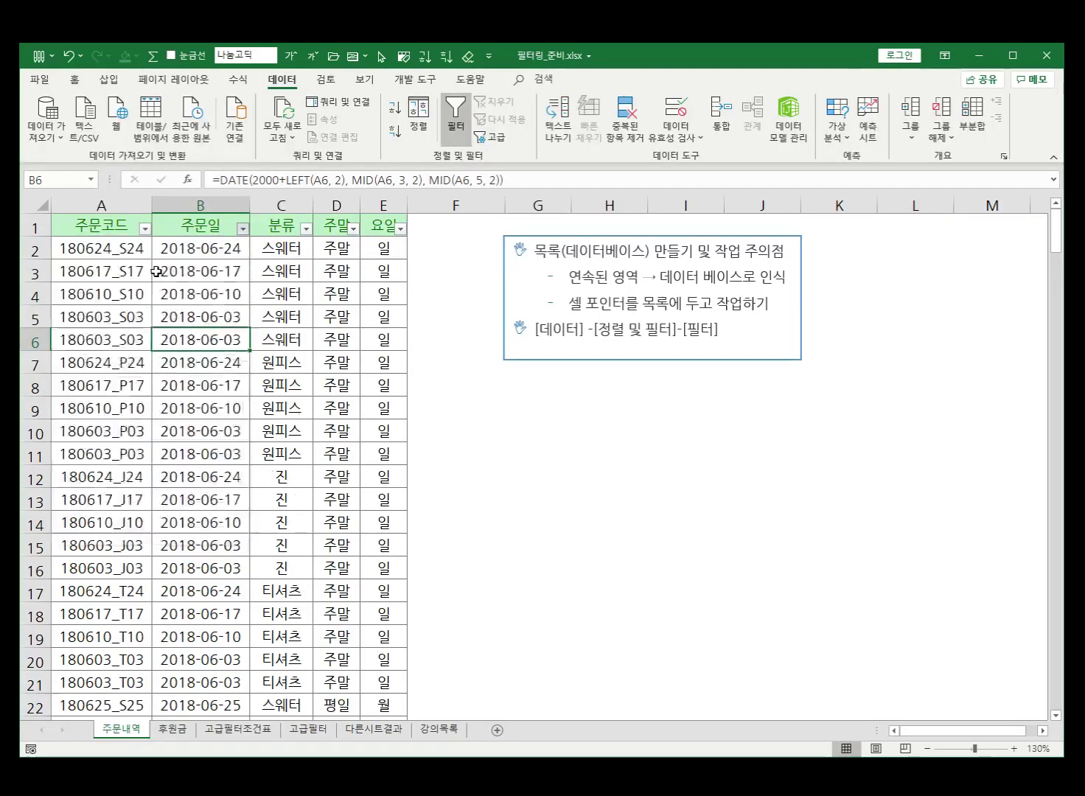
{"action": "left_click", "coordinate": [243, 234]}
{"action": "left_click", "coordinate": [198, 246]}
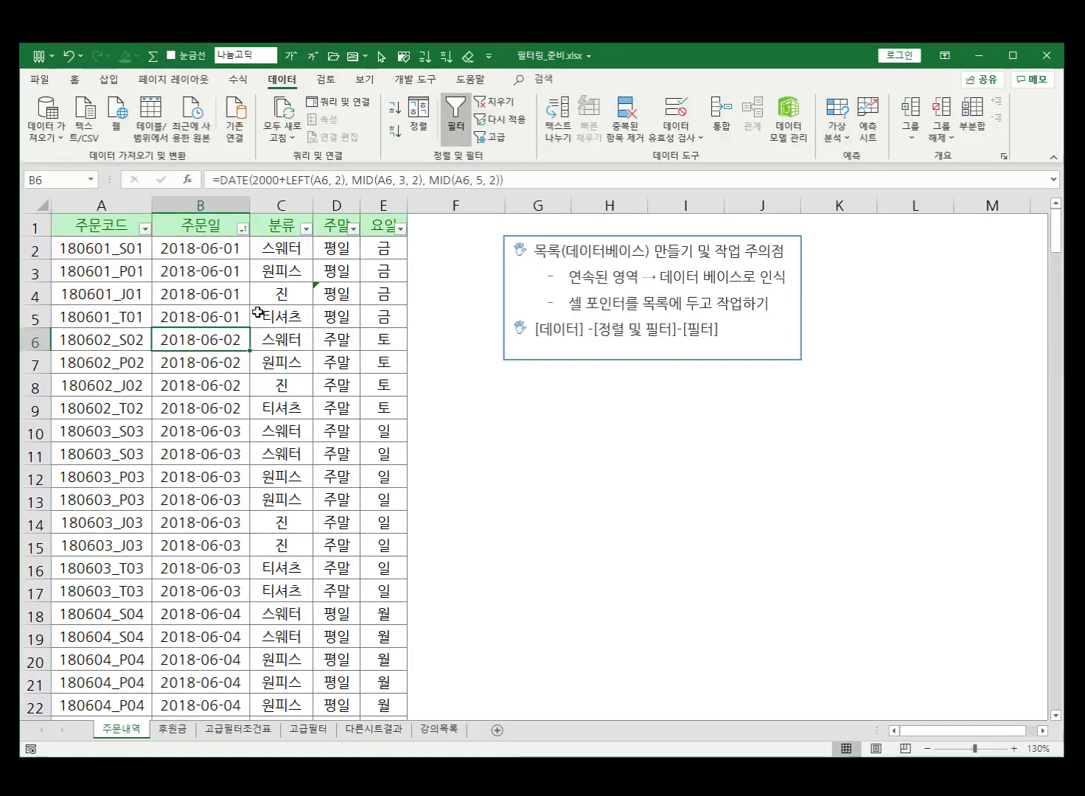
On the 후원금 sheet, filter the 후원금 column to amounts between 500000 and 1000000 and review the matching rows.
{"action": "left_click", "coordinate": [171, 729]}
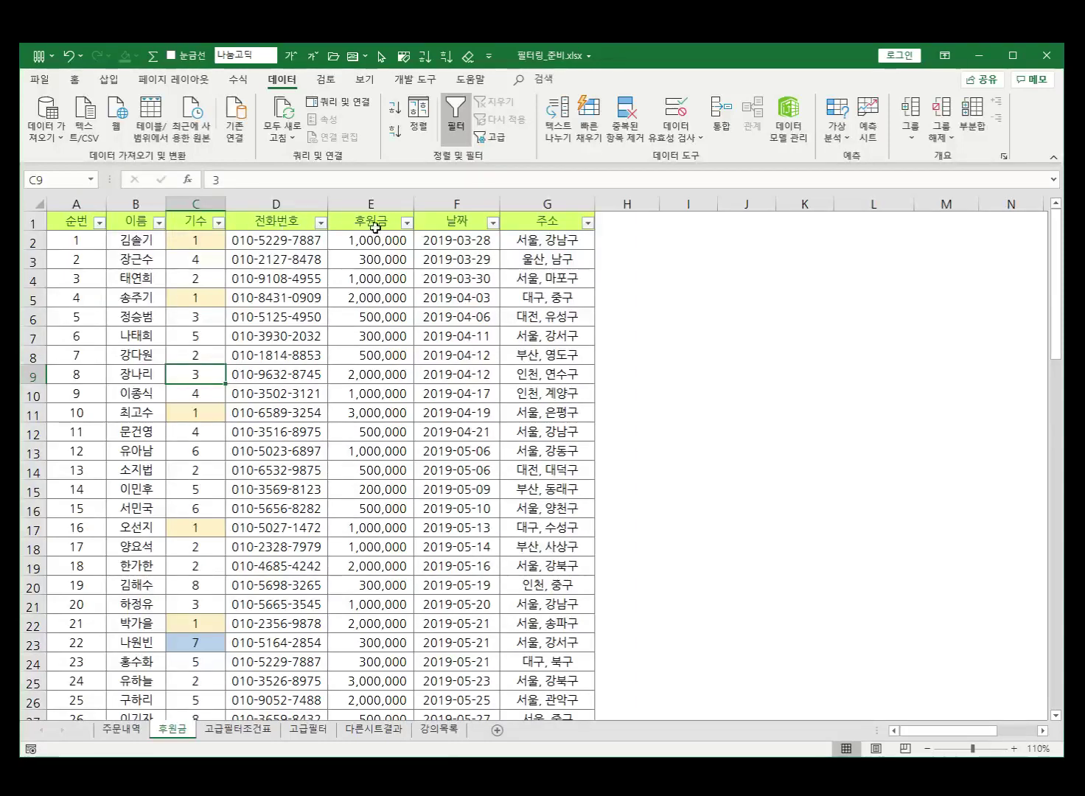
{"action": "left_click", "coordinate": [407, 223]}
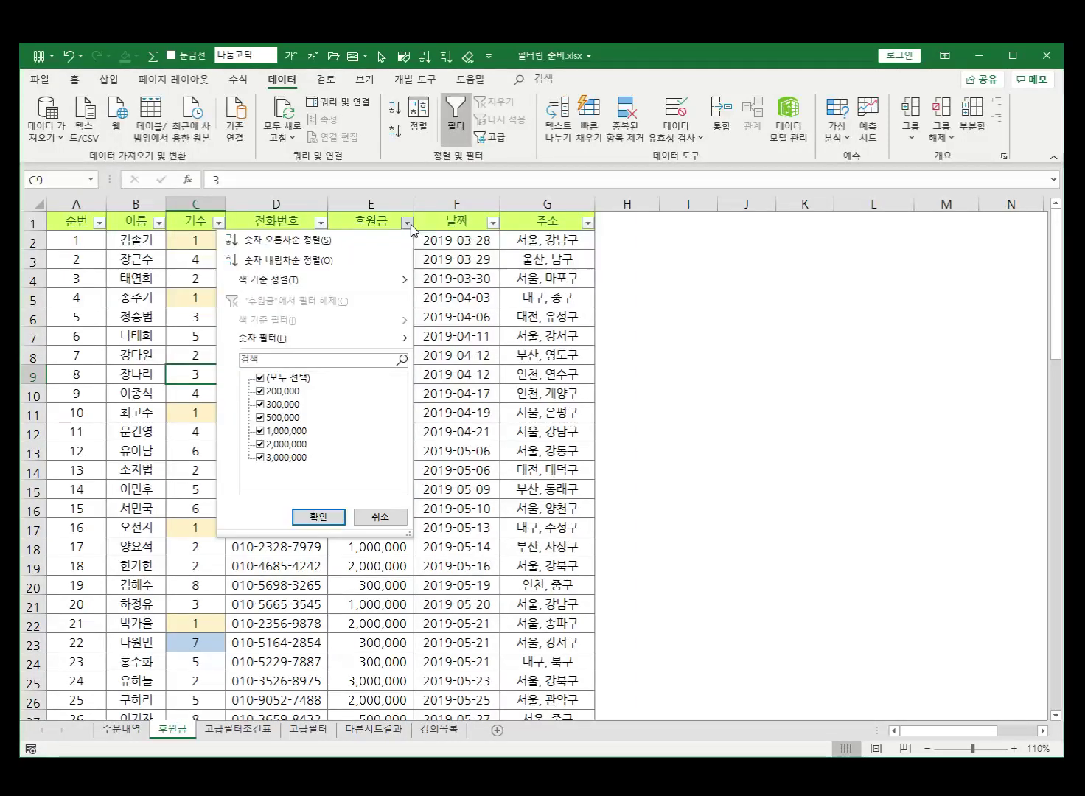
{"action": "mouse_move", "coordinate": [327, 343]}
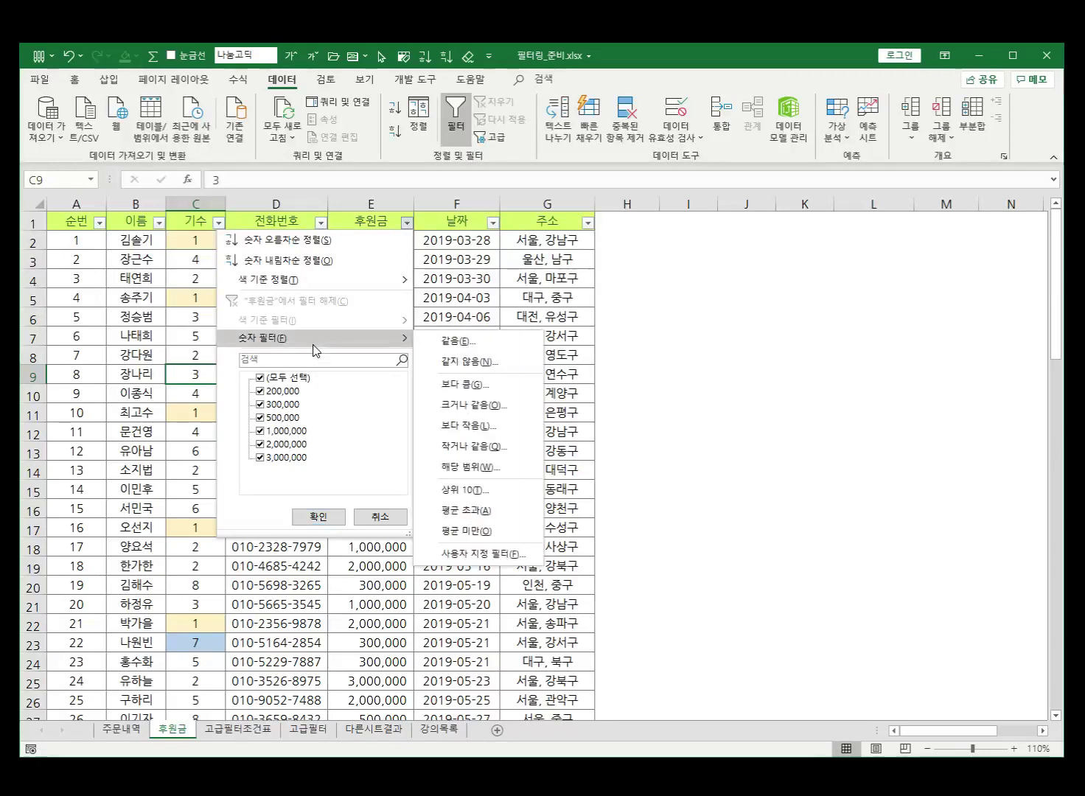
{"action": "left_click", "coordinate": [495, 470]}
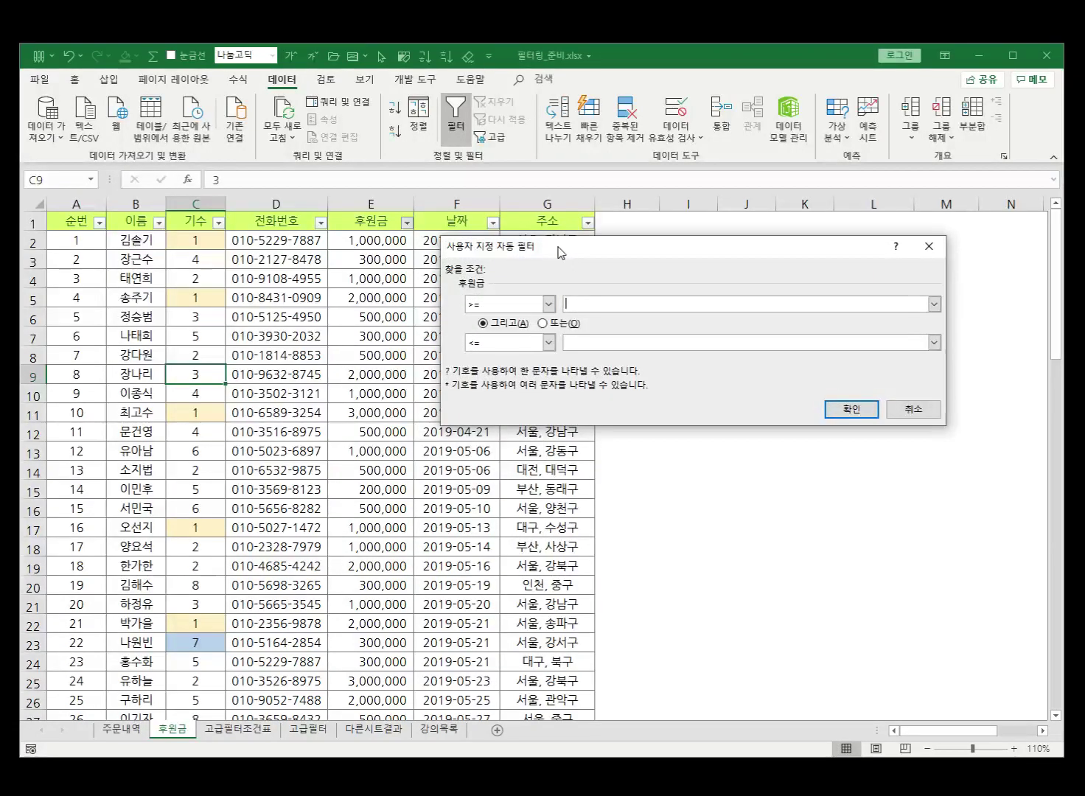
{"action": "left_click_drag", "start_coordinate": [562, 252], "coordinate": [409, 248]}
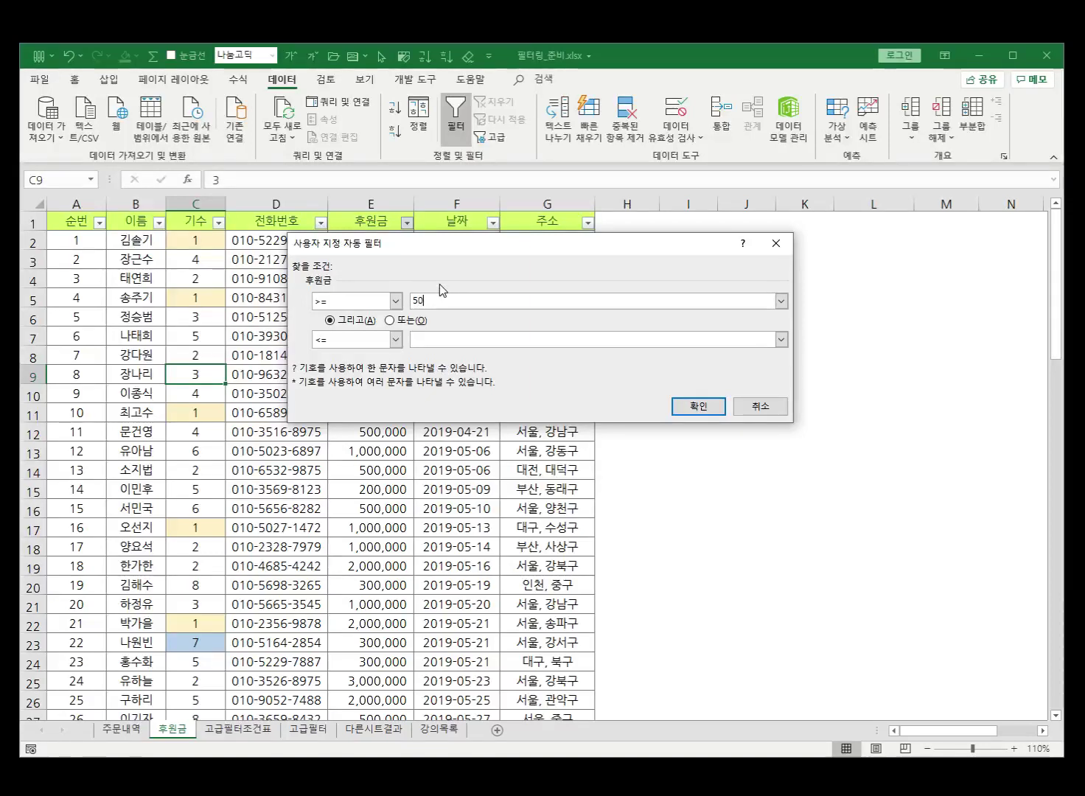
{"action": "type", "text": "0000"}
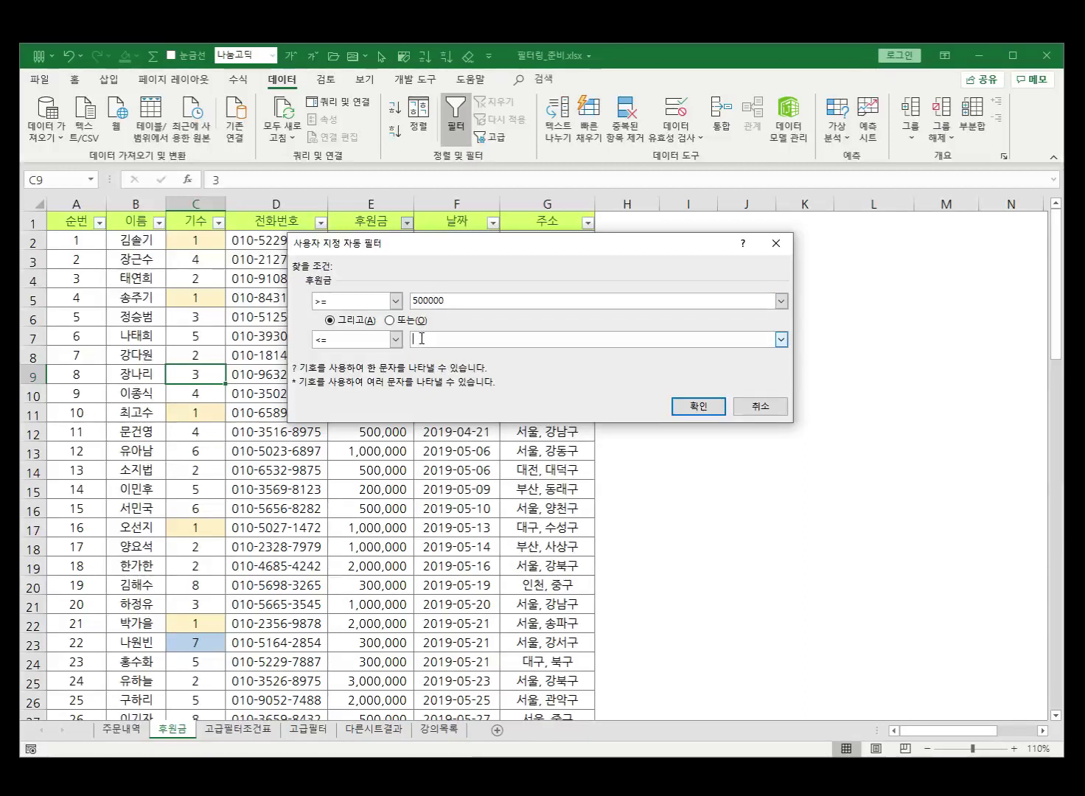
{"action": "type", "text": "10000"}
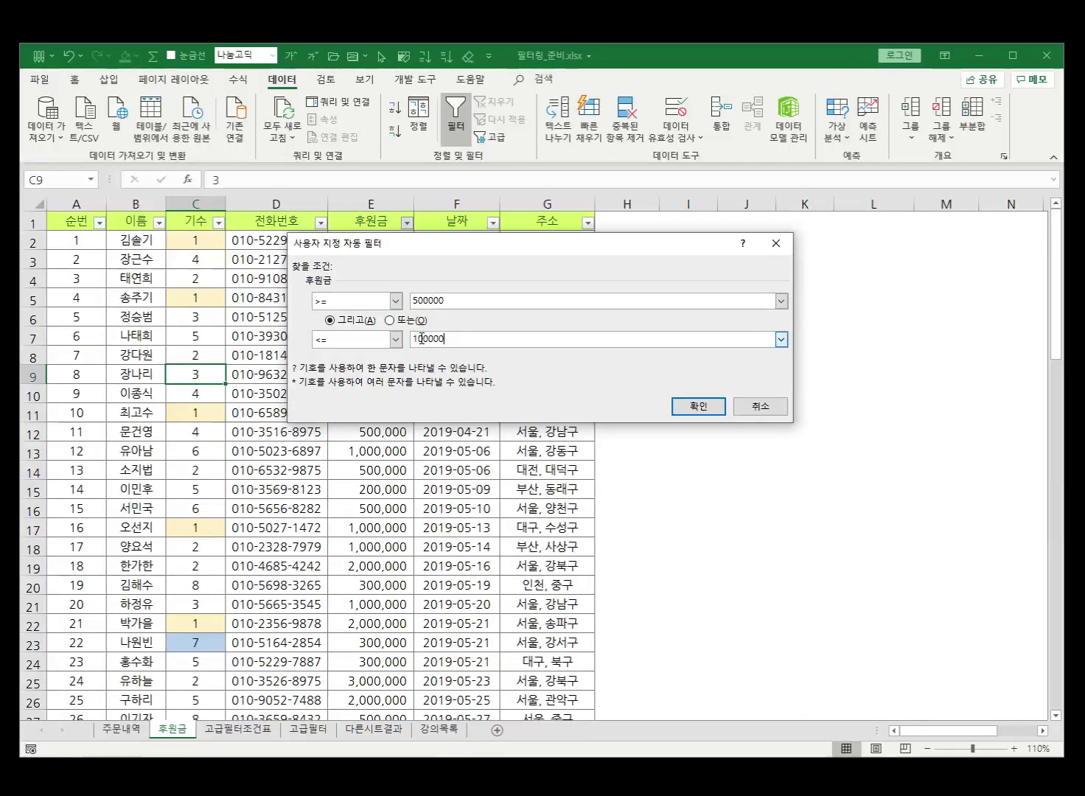
{"action": "type", "text": "00"}
{"action": "left_click", "coordinate": [699, 405]}
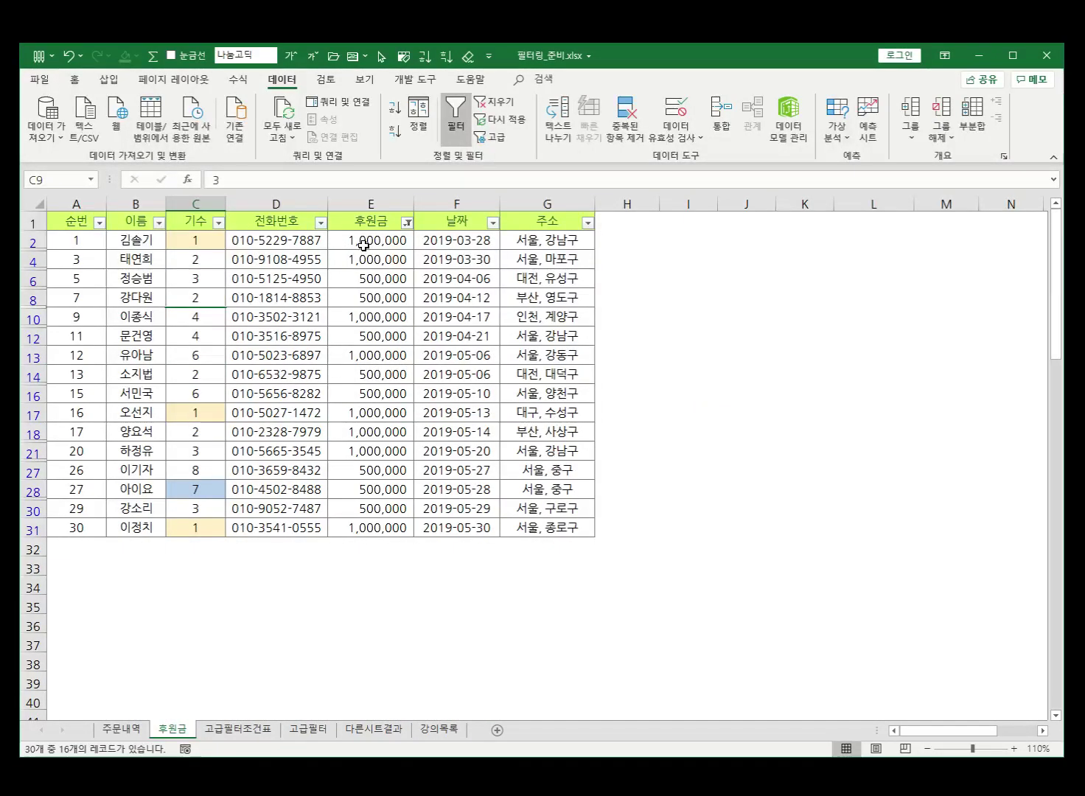
{"action": "left_click_drag", "start_coordinate": [134, 241], "coordinate": [522, 534]}
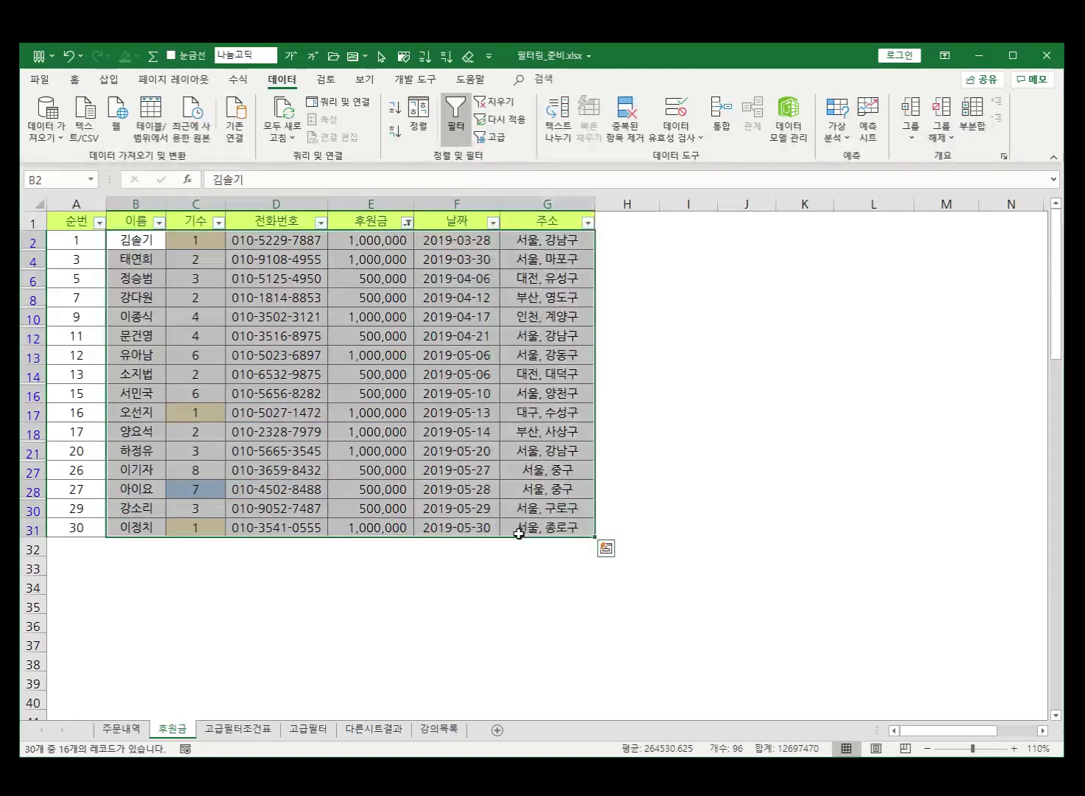
{"action": "left_click", "coordinate": [388, 393]}
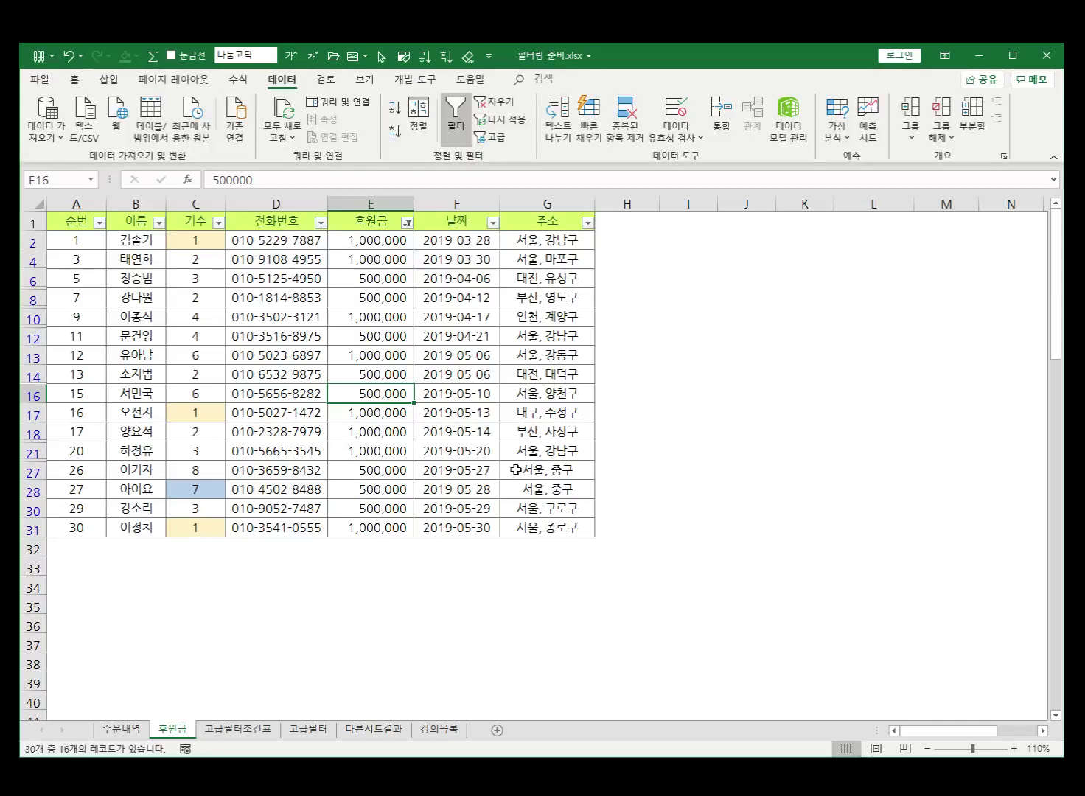
Narrow the filtered donations to rows whose 주소 contains 서울 and check the remaining addresses.
{"action": "left_click_drag", "start_coordinate": [540, 238], "coordinate": [558, 525]}
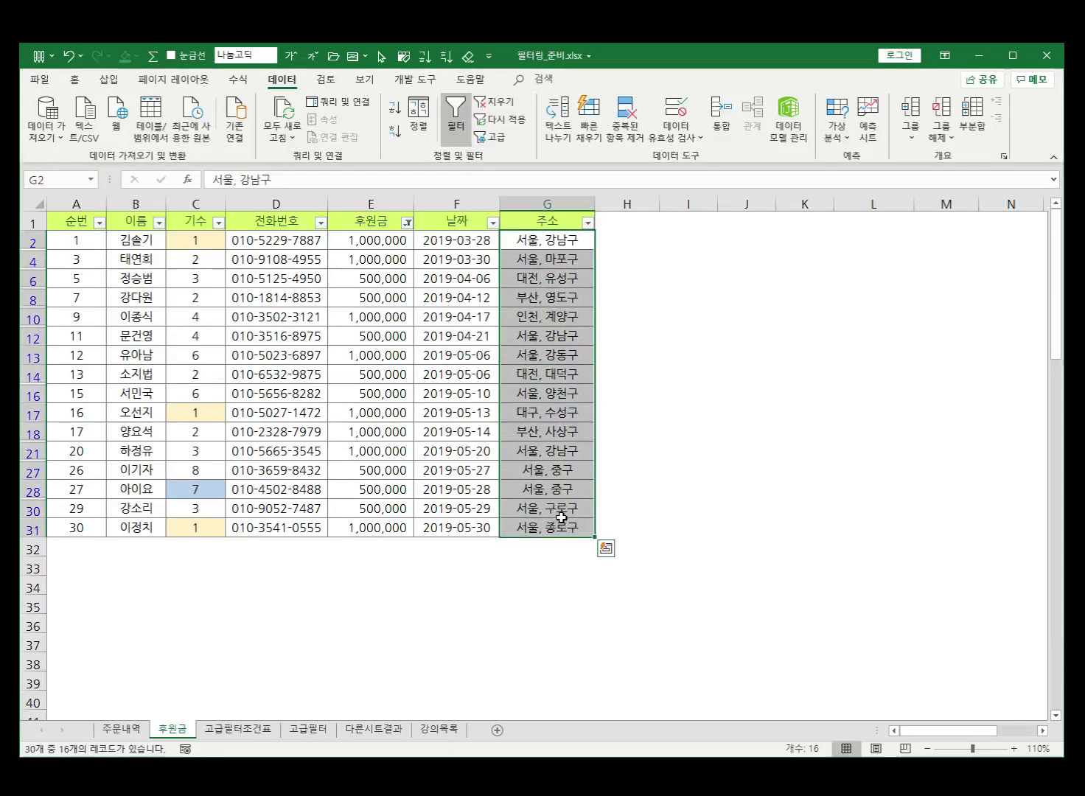
{"action": "left_click", "coordinate": [568, 218]}
{"action": "left_click", "coordinate": [587, 222]}
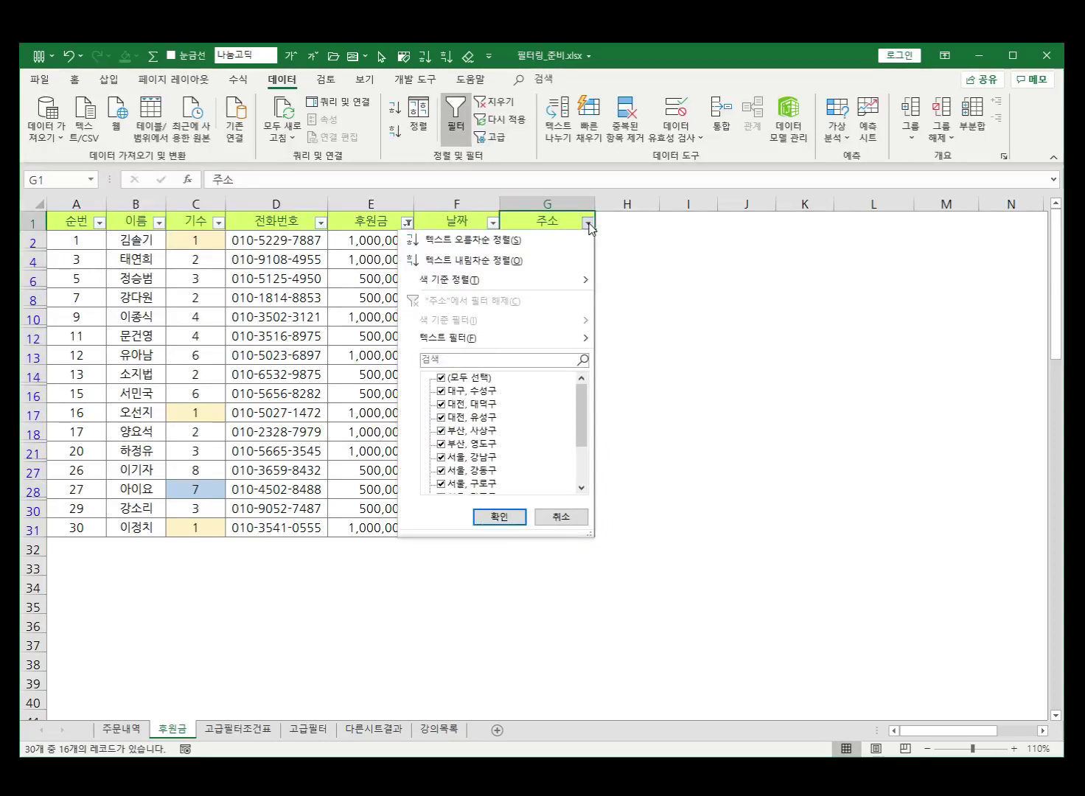
{"action": "mouse_move", "coordinate": [516, 341]}
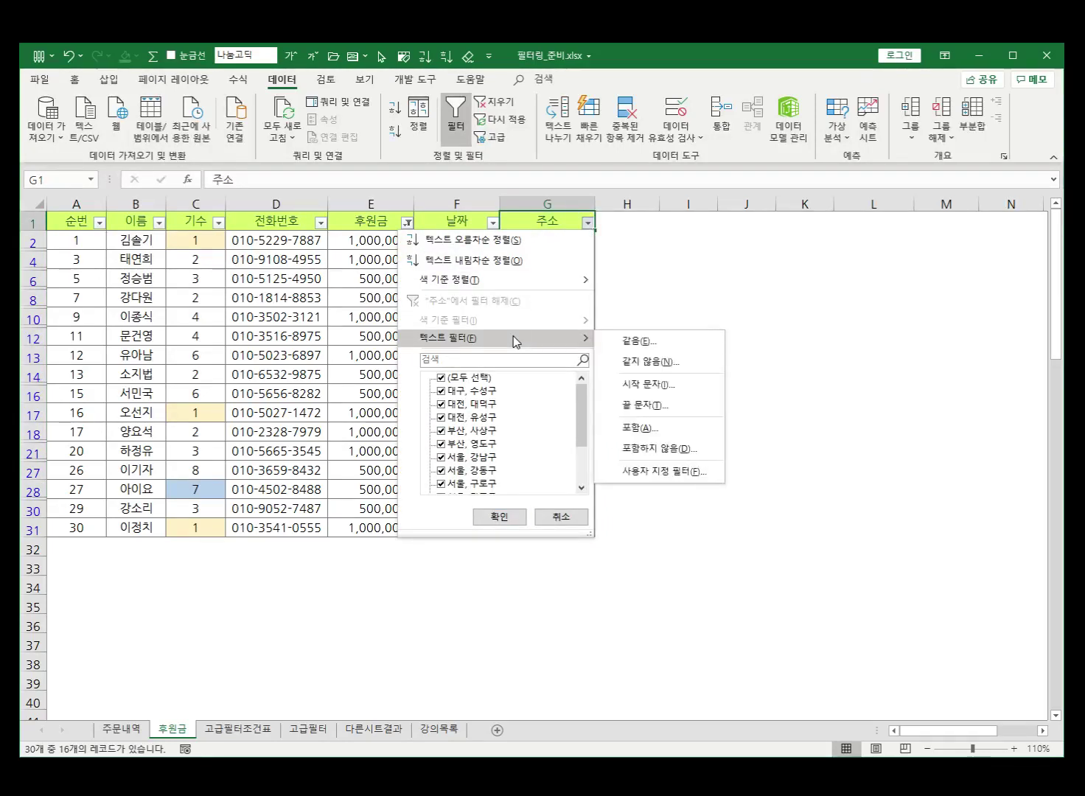
{"action": "left_click", "coordinate": [676, 429]}
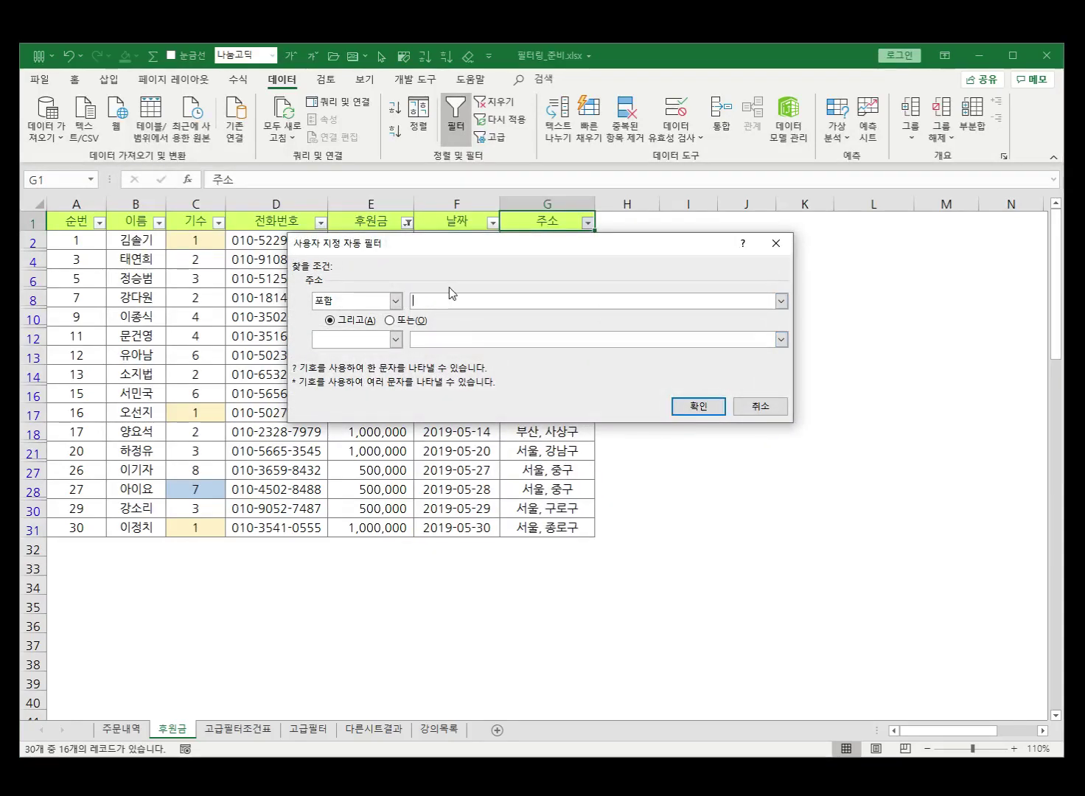
{"action": "type", "text": "서울"}
{"action": "left_click", "coordinate": [679, 406]}
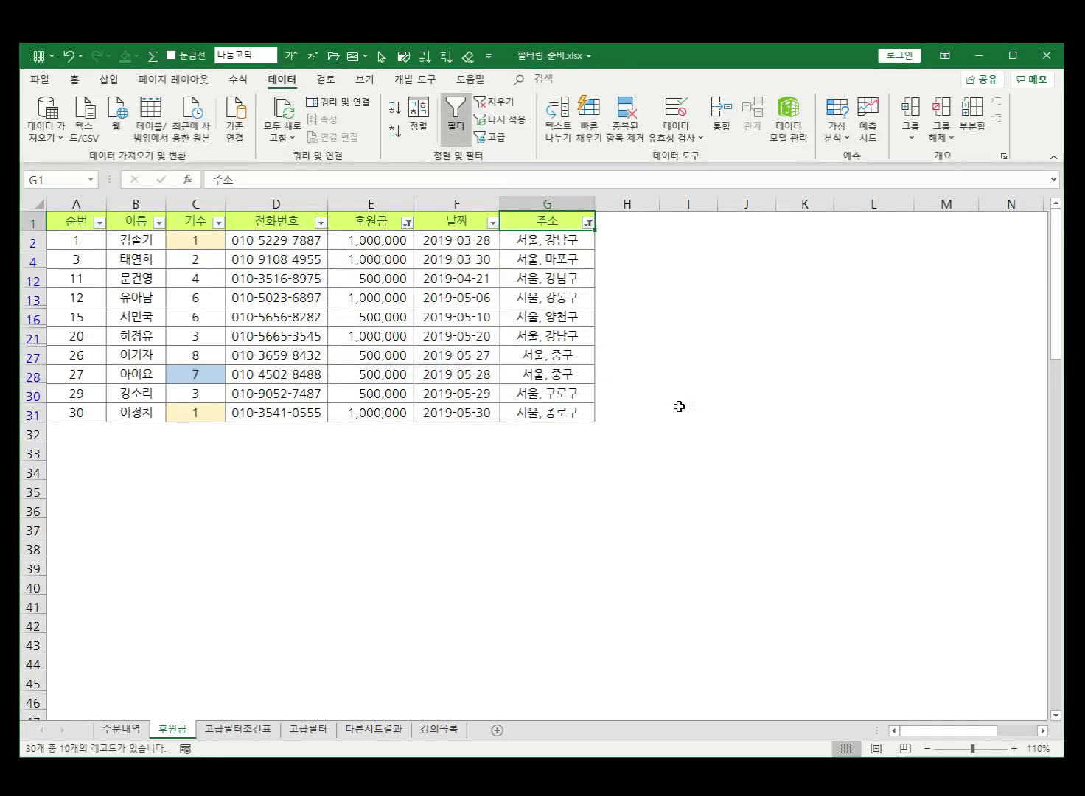
{"action": "left_click_drag", "start_coordinate": [546, 234], "coordinate": [554, 408]}
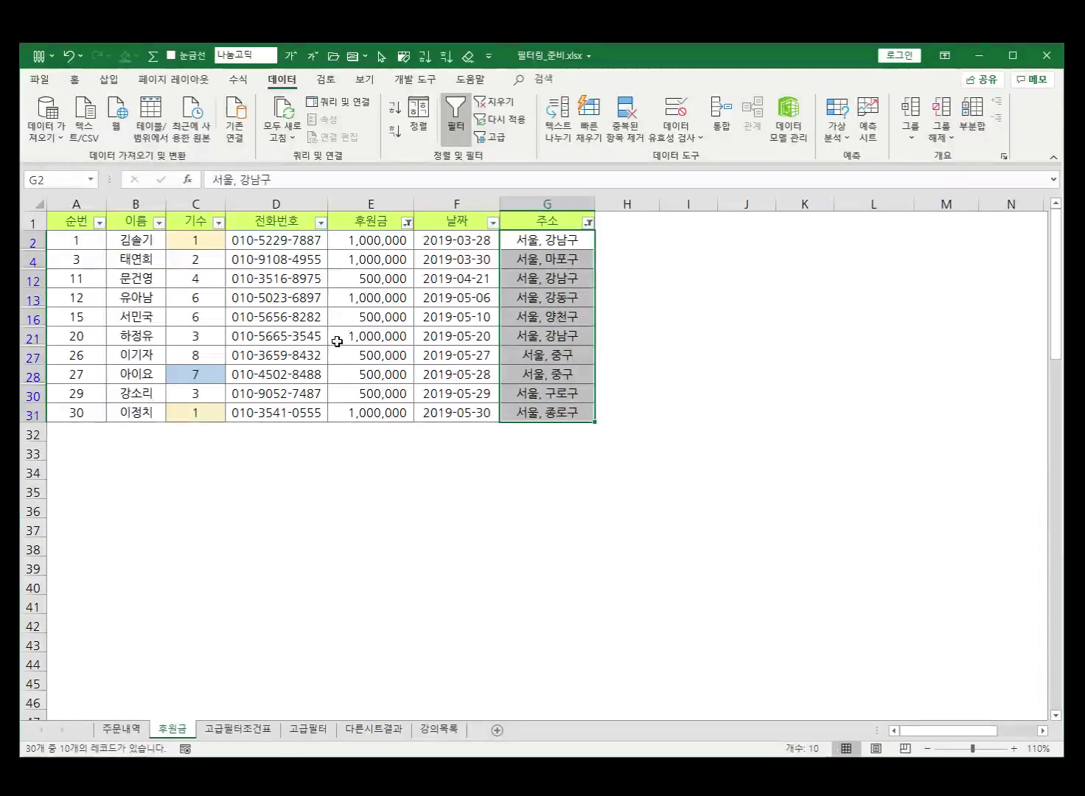
Clear all filters on the 후원금 sheet and examine the yellow and blue cells in the 기수 column.
{"action": "left_click", "coordinate": [486, 101]}
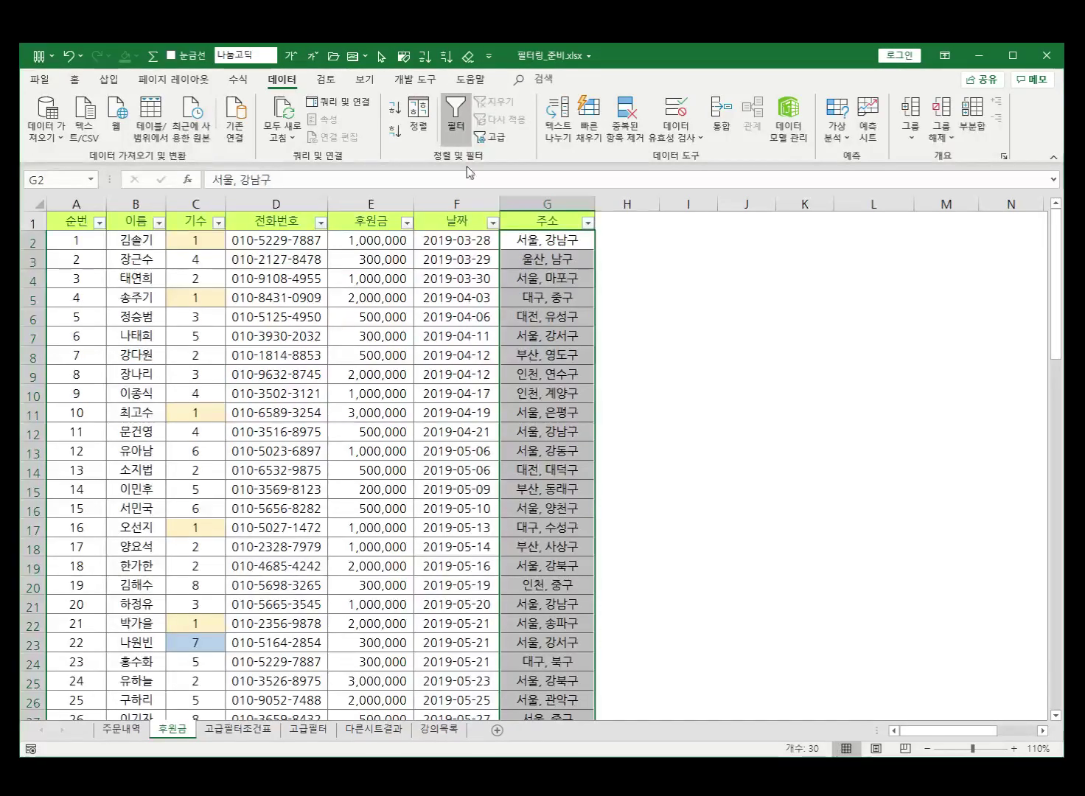
{"action": "left_click", "coordinate": [210, 241]}
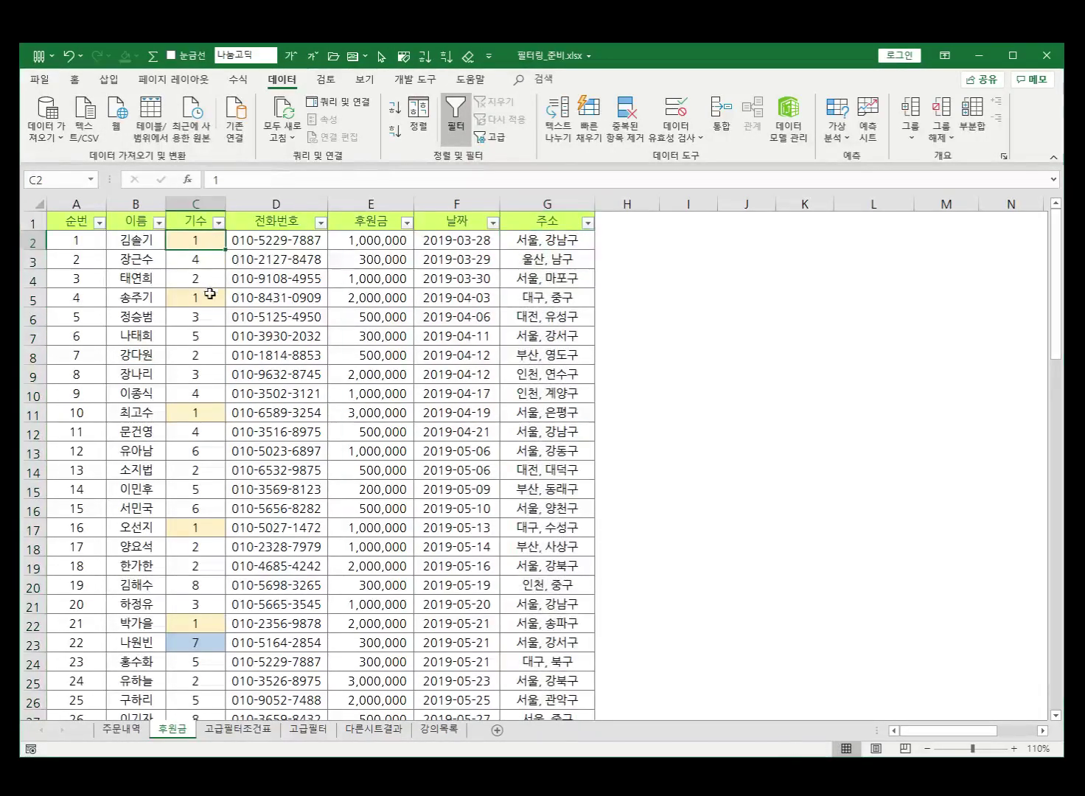
{"action": "scroll", "coordinate": [211, 312], "scroll_direction": "down", "scroll_amount": 3}
{"action": "scroll", "coordinate": [221, 368], "scroll_direction": "down", "scroll_amount": 1}
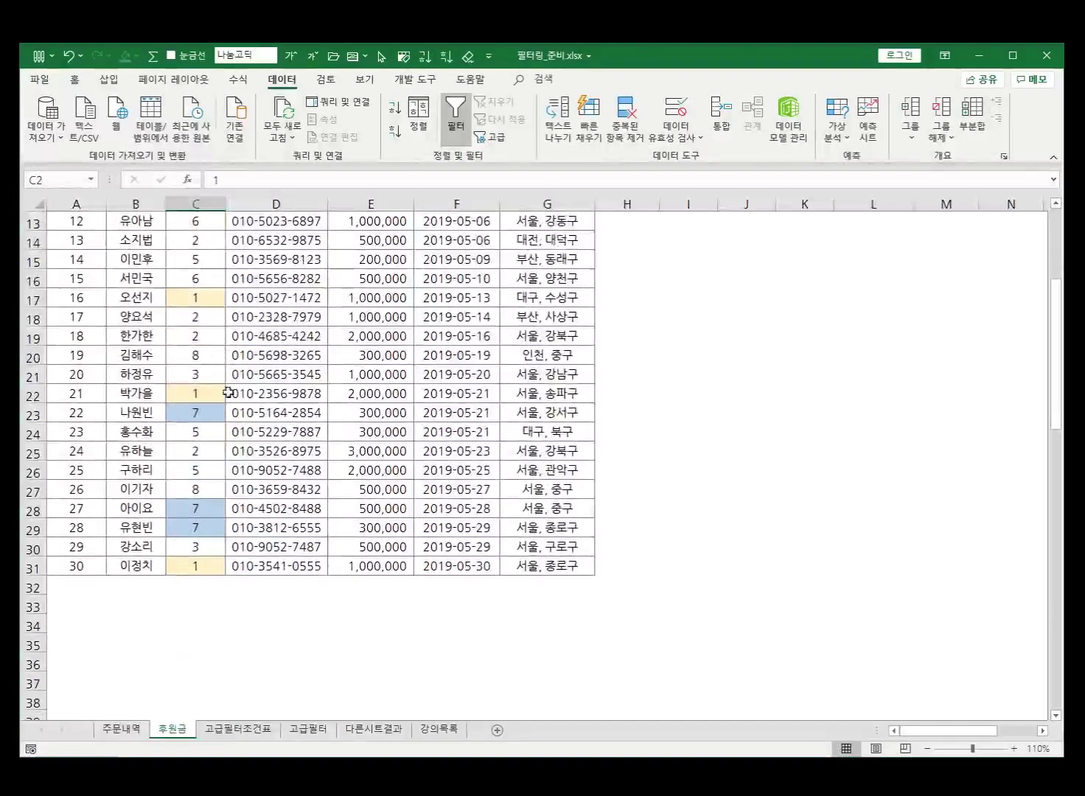
{"action": "left_click", "coordinate": [214, 389]}
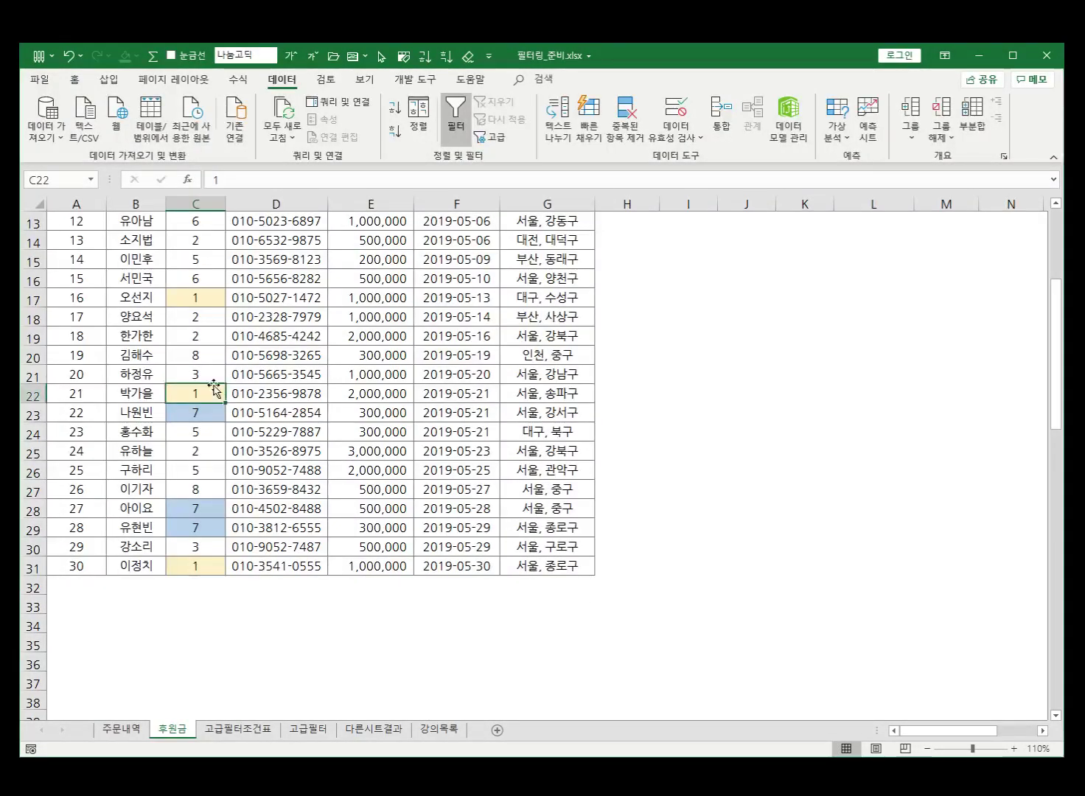
{"action": "left_click", "coordinate": [216, 298]}
{"action": "left_click", "coordinate": [213, 418]}
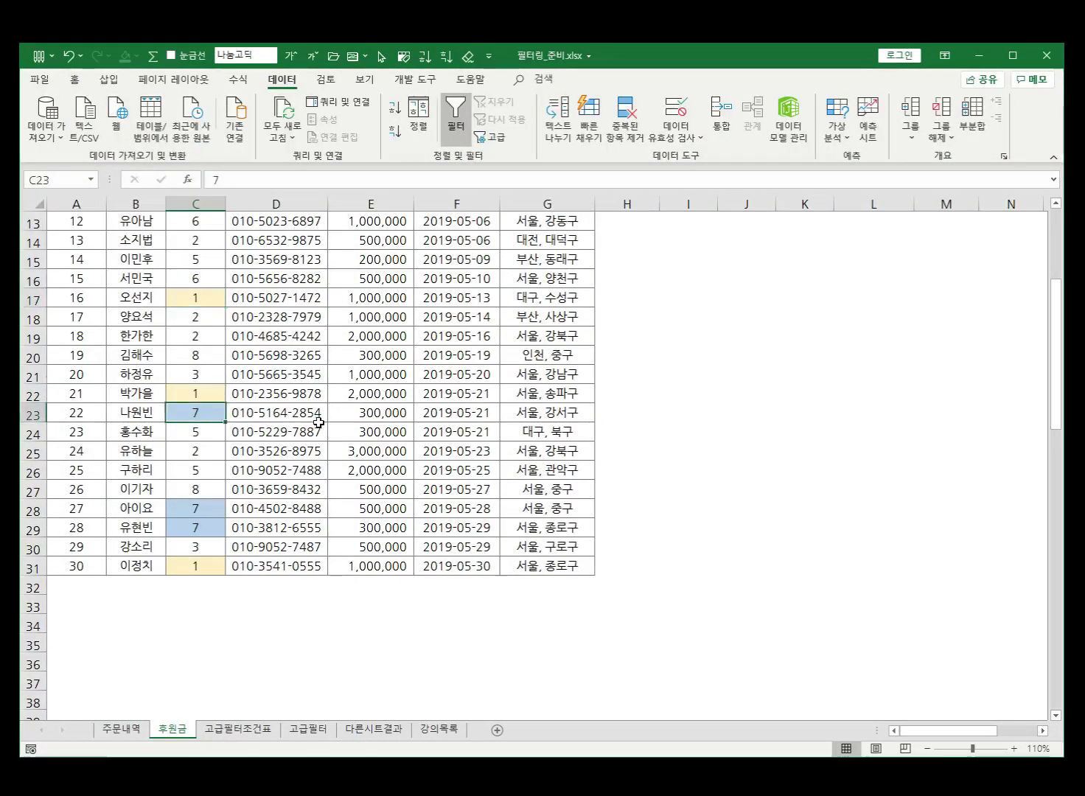
{"action": "scroll", "coordinate": [390, 450], "scroll_direction": "up", "scroll_amount": 4}
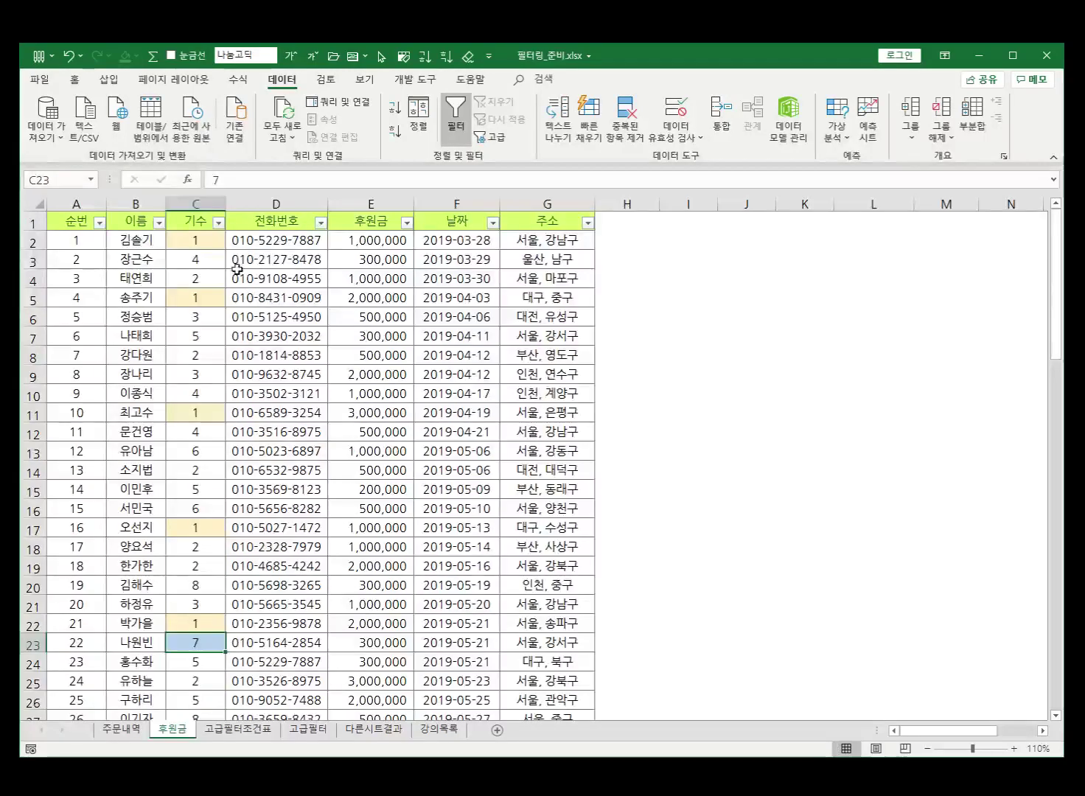
Filter the 기수 column by the blue cell colour and select the matching rows for review.
{"action": "left_click", "coordinate": [218, 222]}
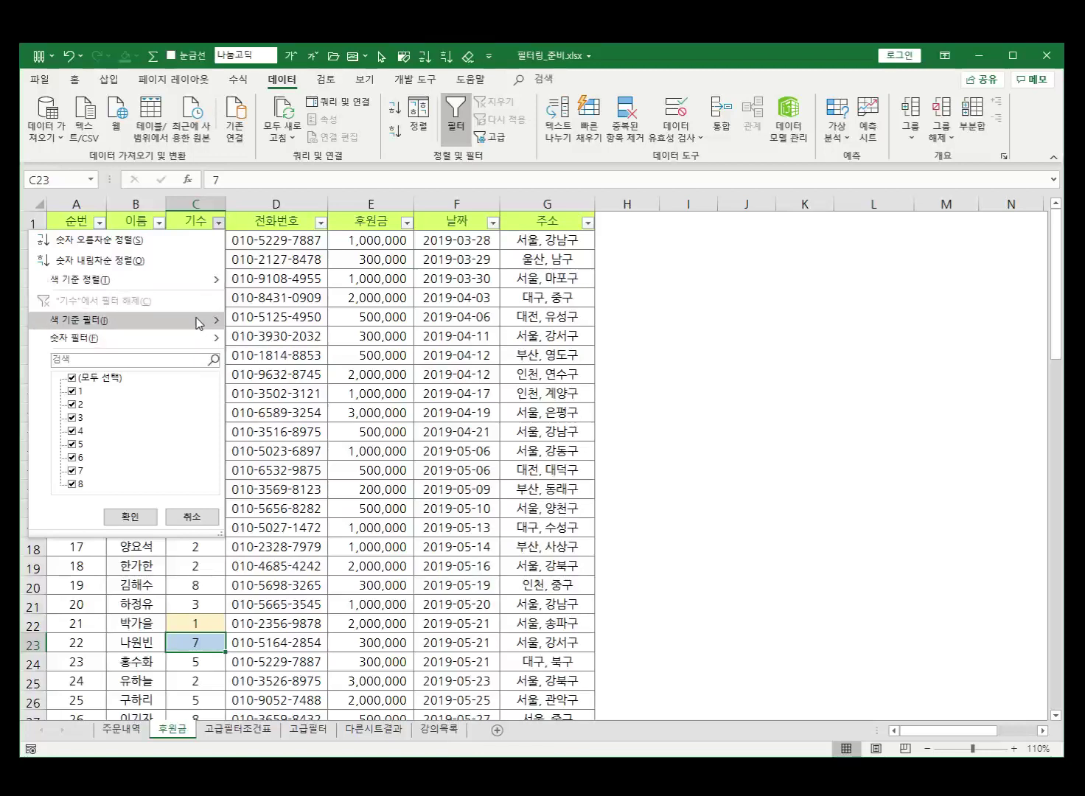
{"action": "mouse_move", "coordinate": [199, 322]}
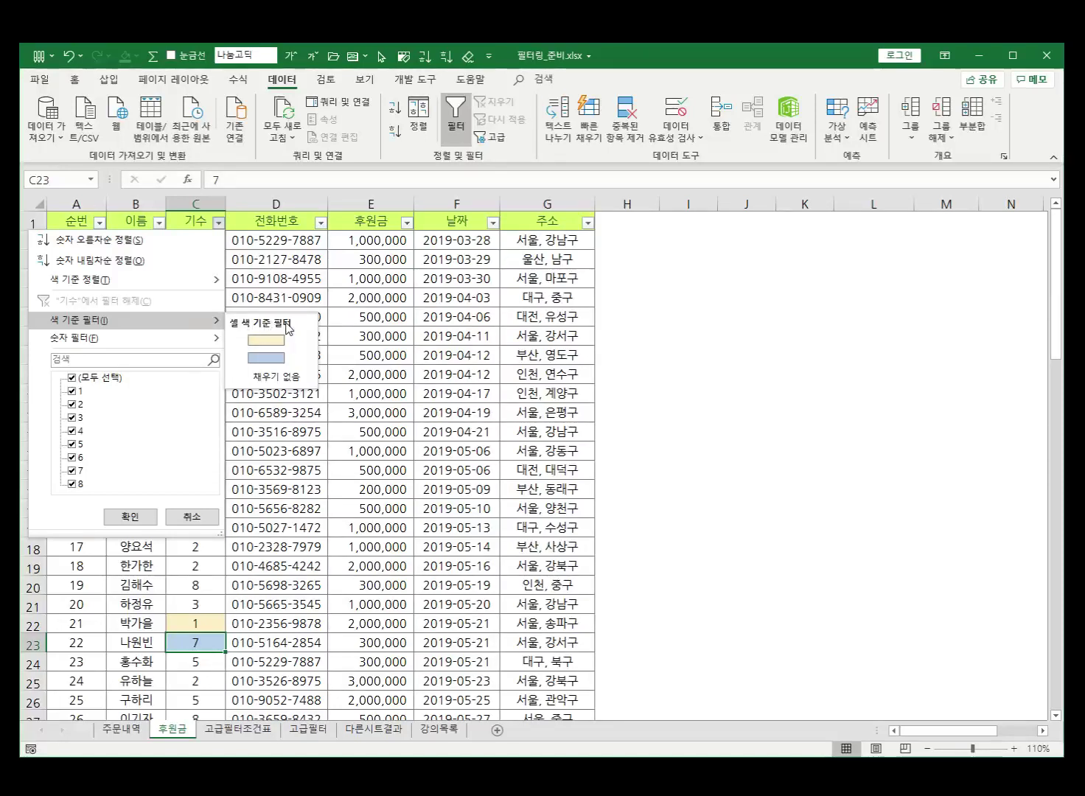
{"action": "left_click", "coordinate": [271, 361]}
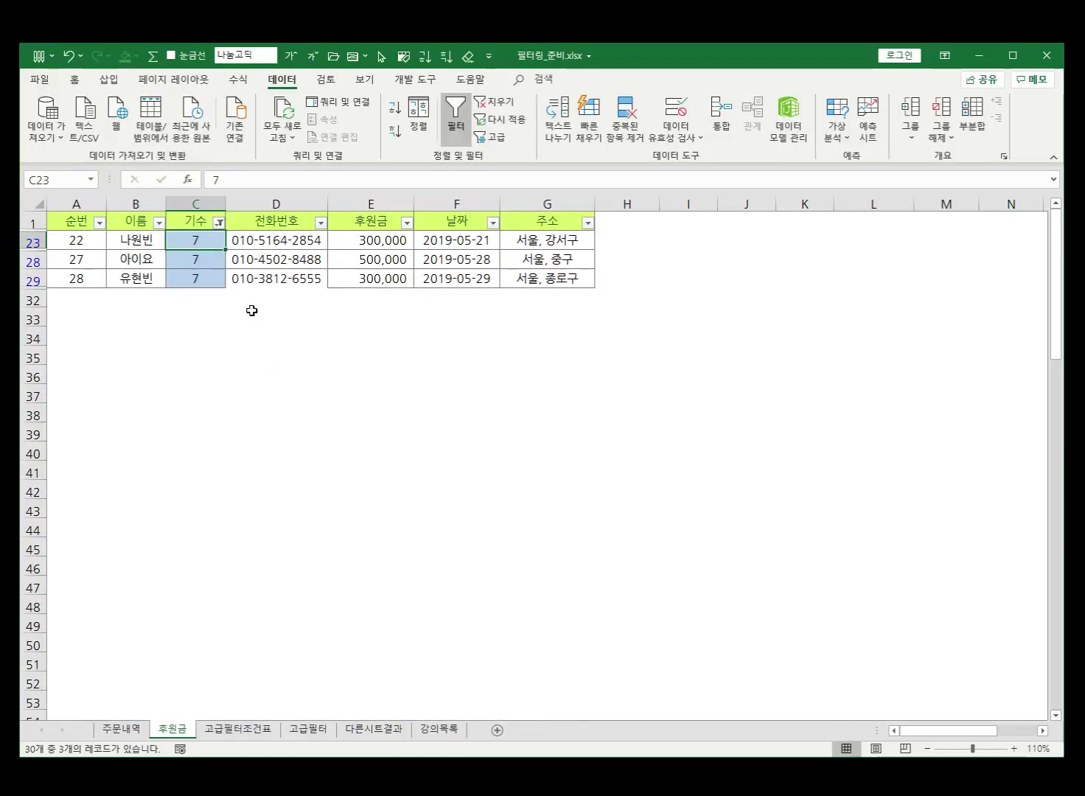
{"action": "left_click_drag", "start_coordinate": [78, 242], "coordinate": [541, 281]}
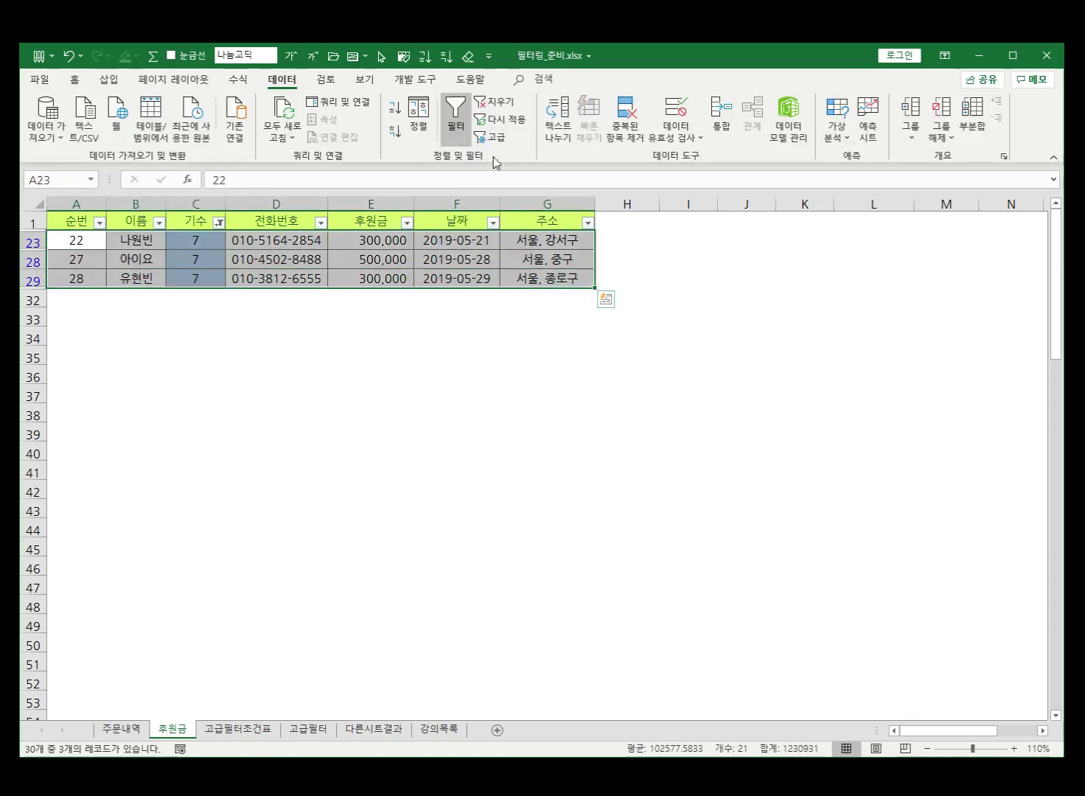
Clear the 기수 colour filter and filter the 날짜 column to dates from 2020-4-1 through 2020-5-31.
{"action": "left_click", "coordinate": [494, 102]}
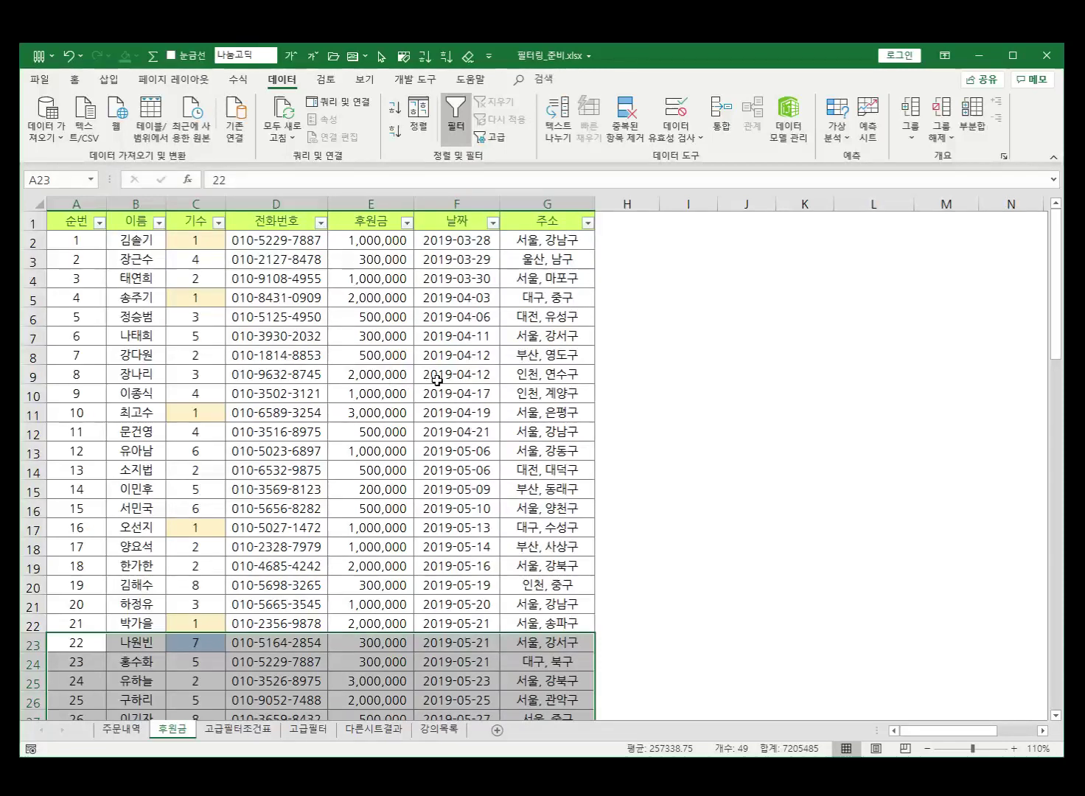
{"action": "left_click", "coordinate": [492, 223]}
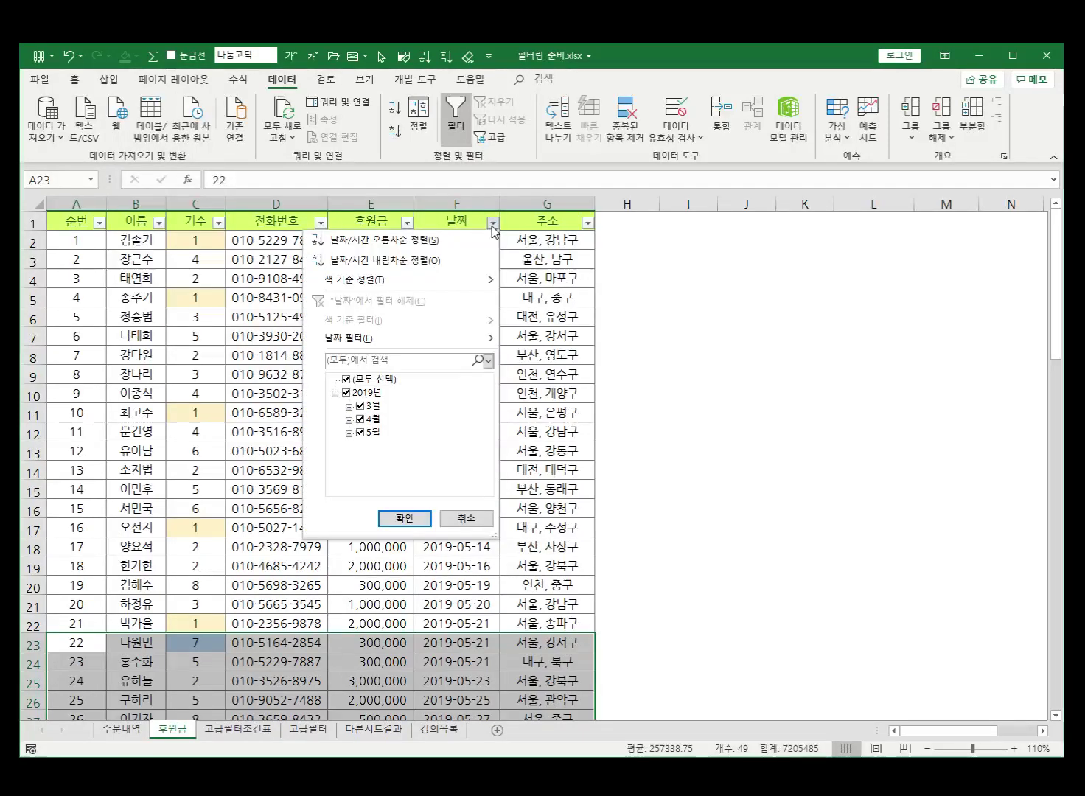
{"action": "mouse_move", "coordinate": [432, 345]}
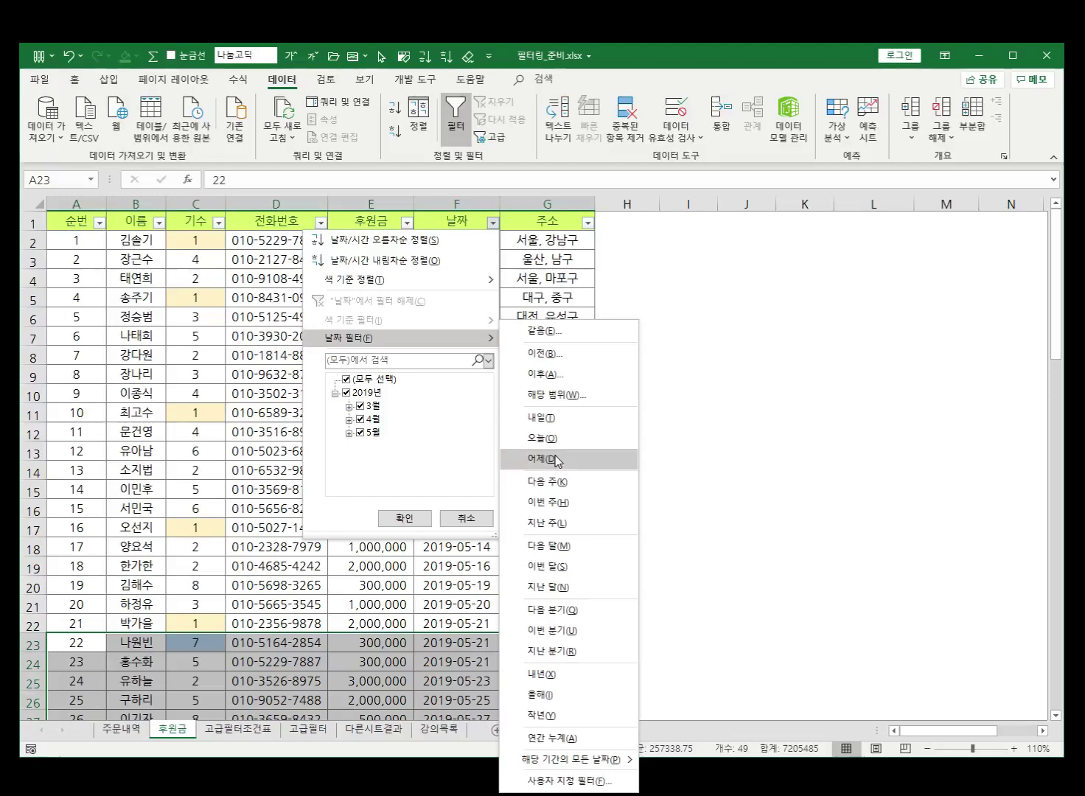
{"action": "left_click", "coordinate": [556, 395]}
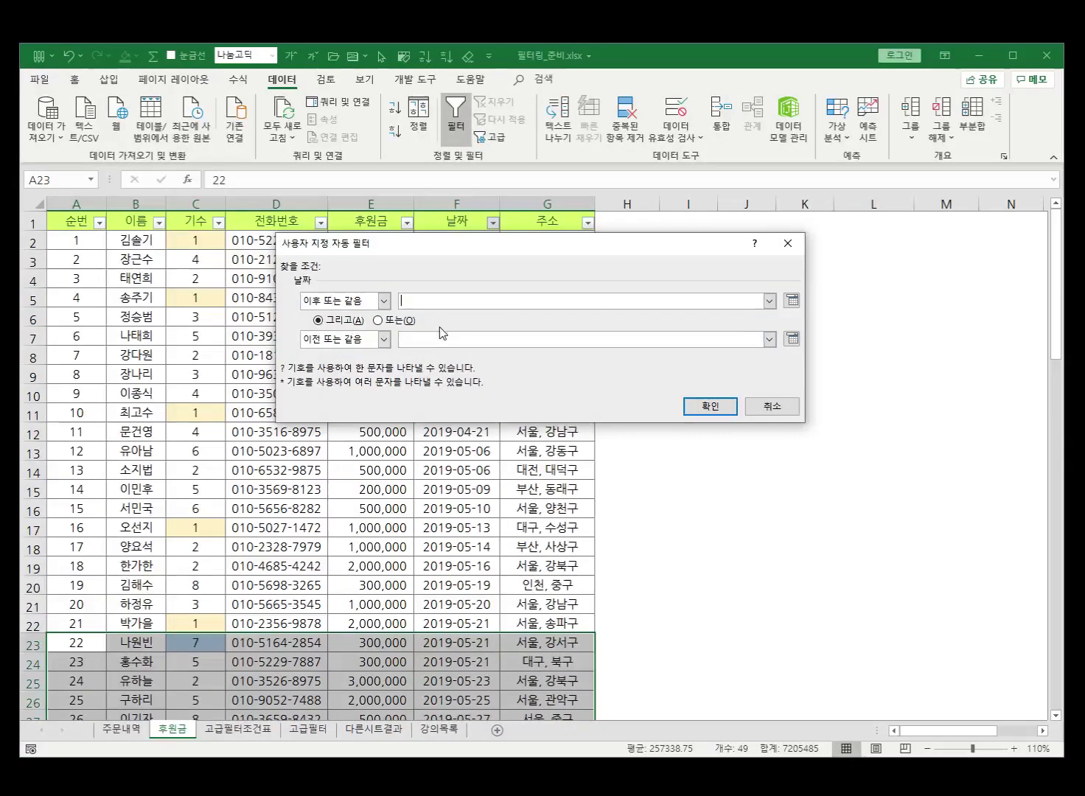
{"action": "type", "text": "2"}
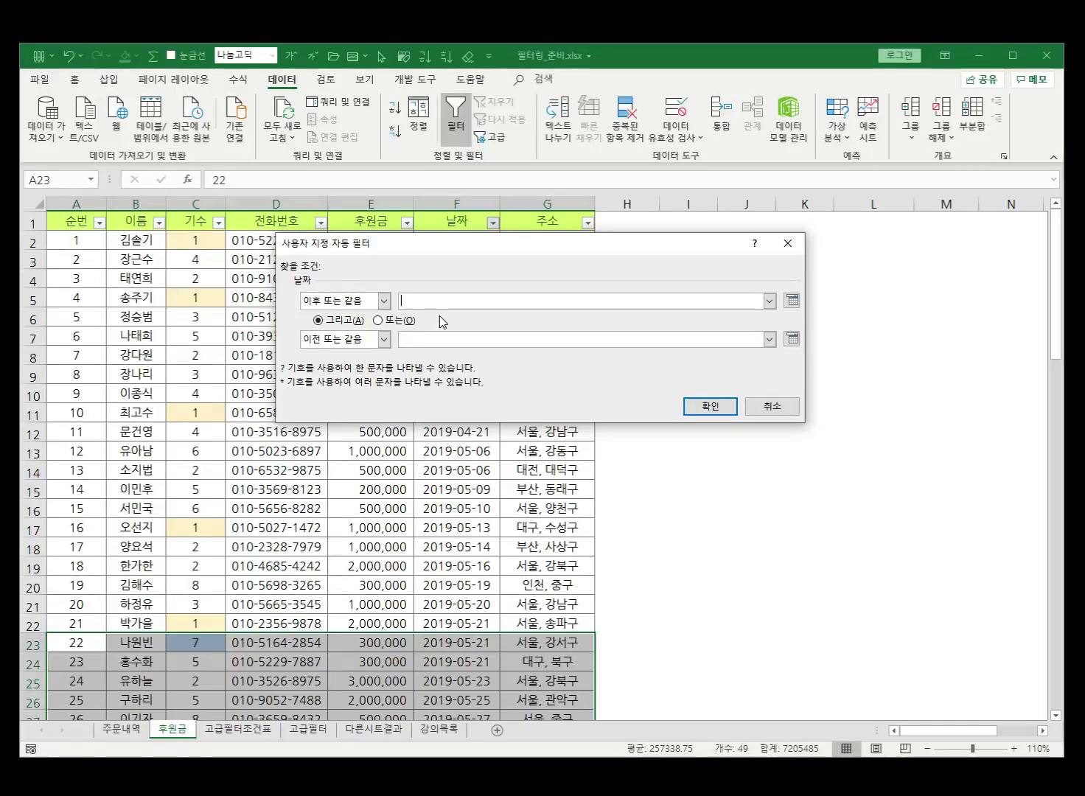
{"action": "type", "text": "020-5"}
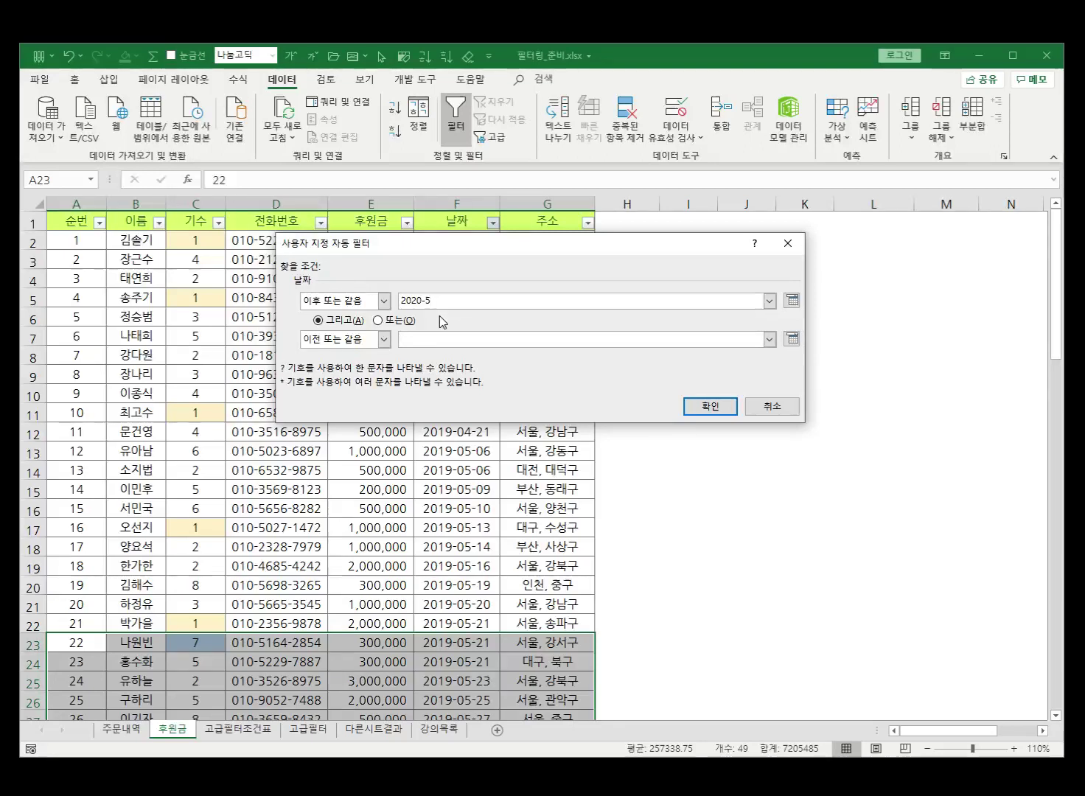
{"action": "key", "text": "BackSpace"}
{"action": "type", "text": "4-1"}
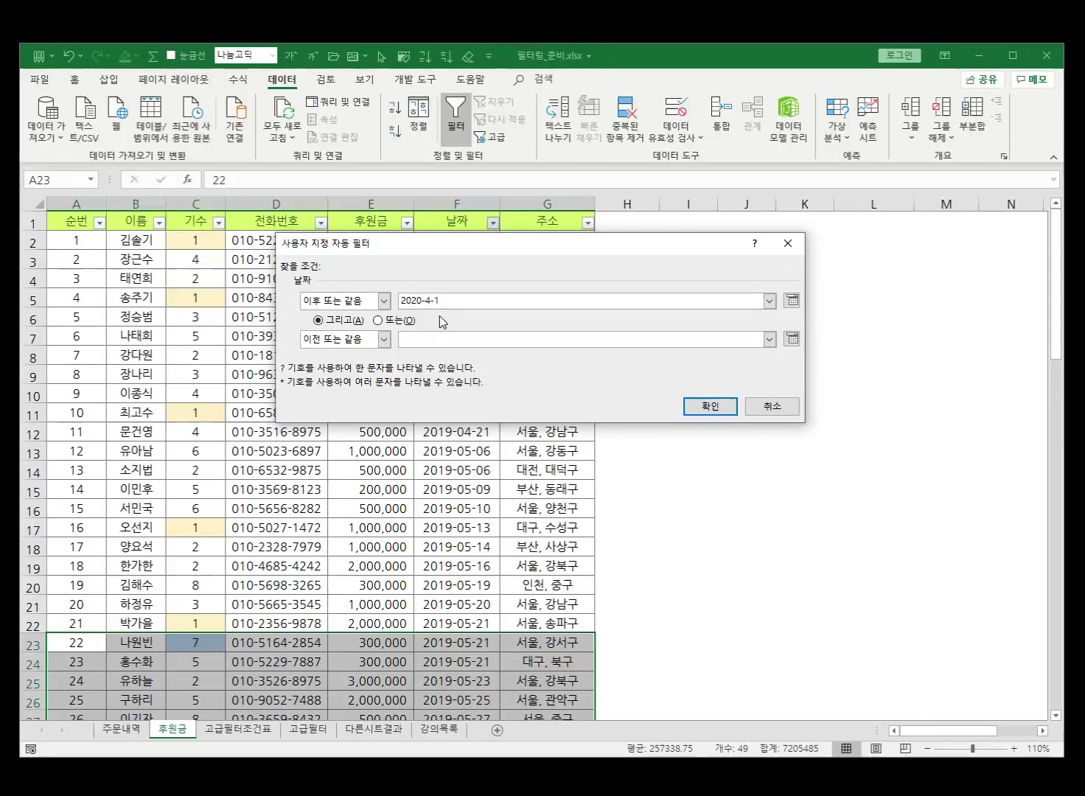
{"action": "left_click", "coordinate": [442, 337]}
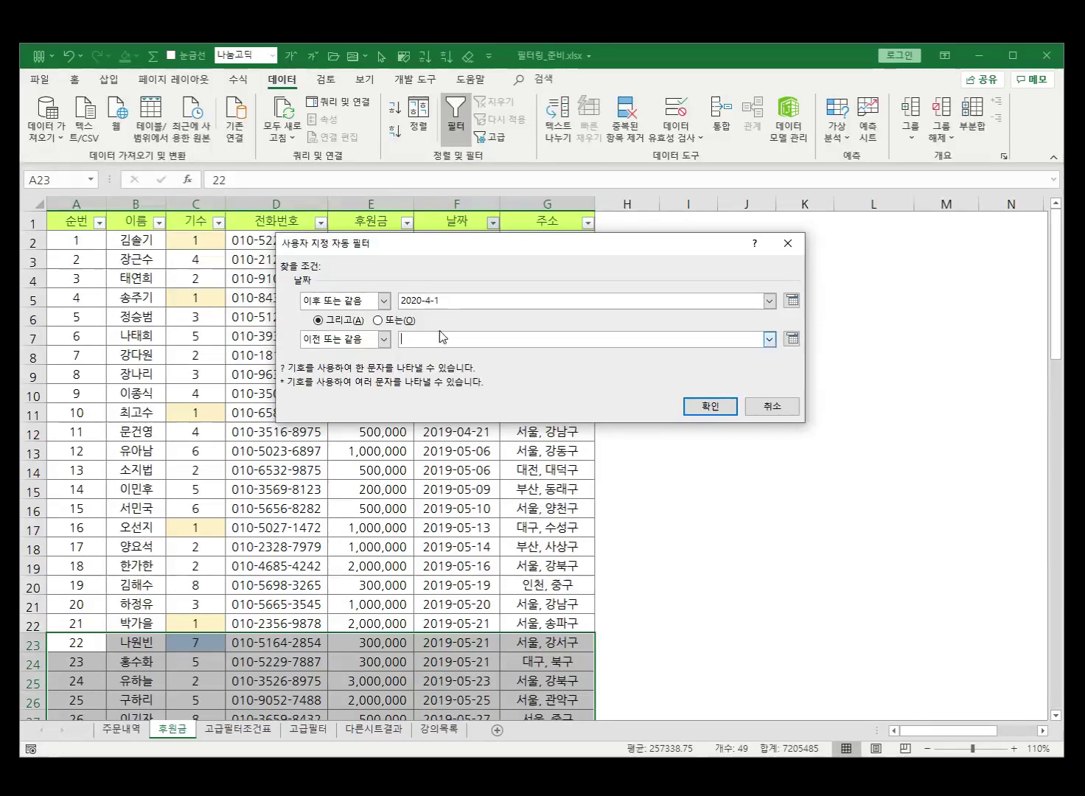
{"action": "type", "text": "2020-"}
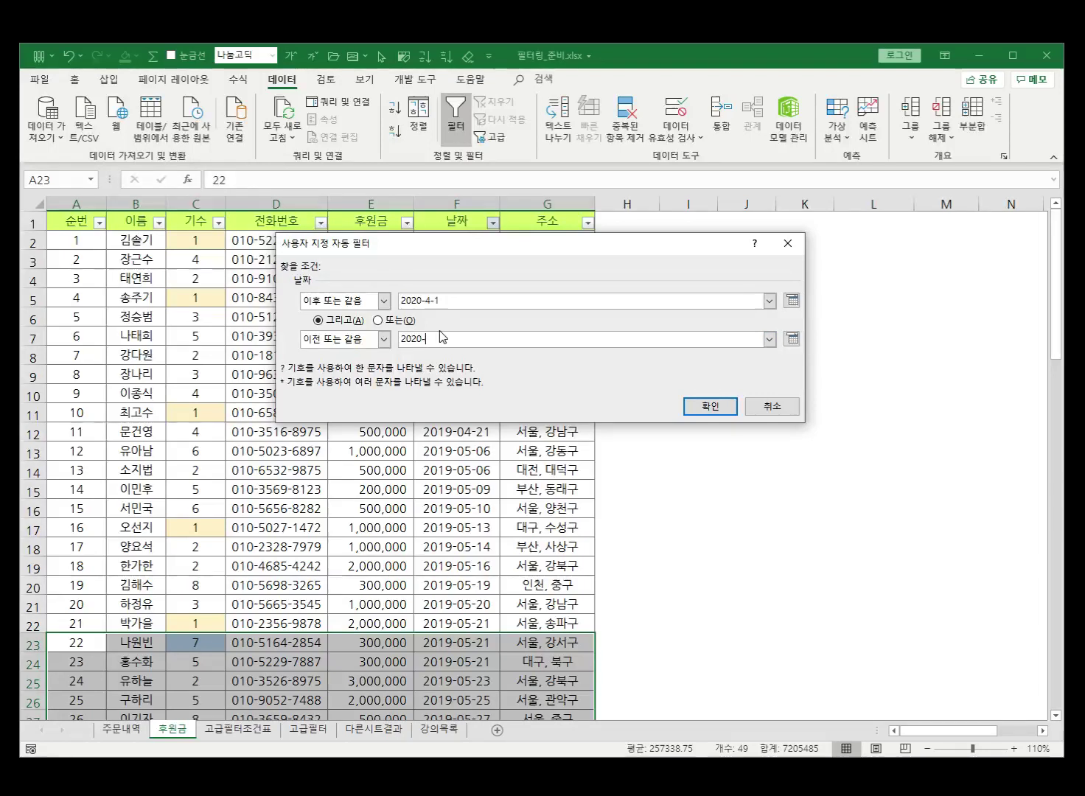
{"action": "type", "text": "5-31"}
{"action": "left_click", "coordinate": [706, 408]}
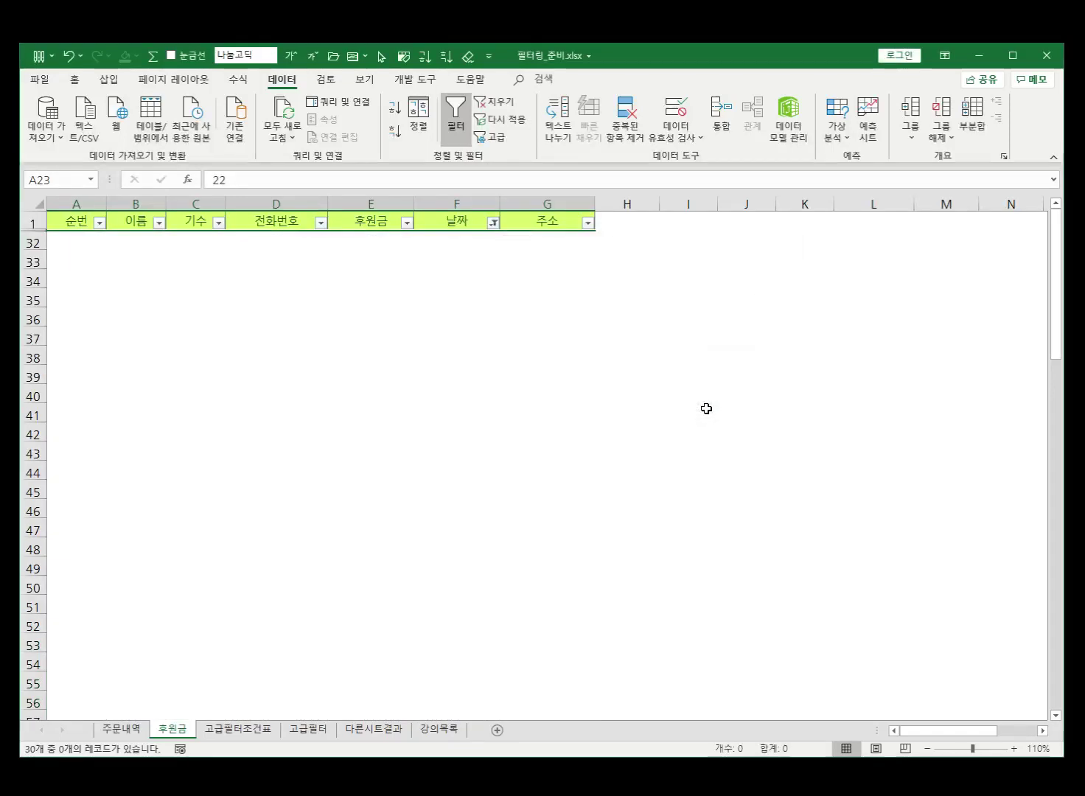
Change the 날짜 filter range to 2019-04-01 through 2019-05-31 and review the matching donation rows.
{"action": "left_click", "coordinate": [493, 224]}
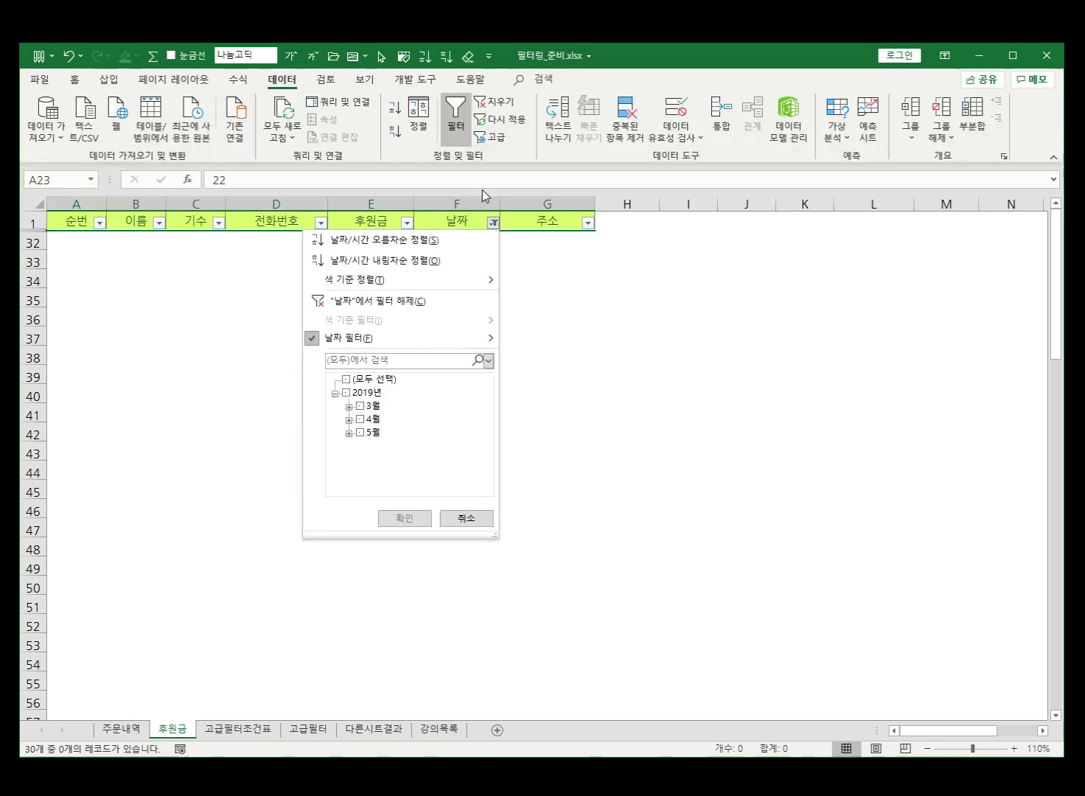
{"action": "mouse_move", "coordinate": [445, 337]}
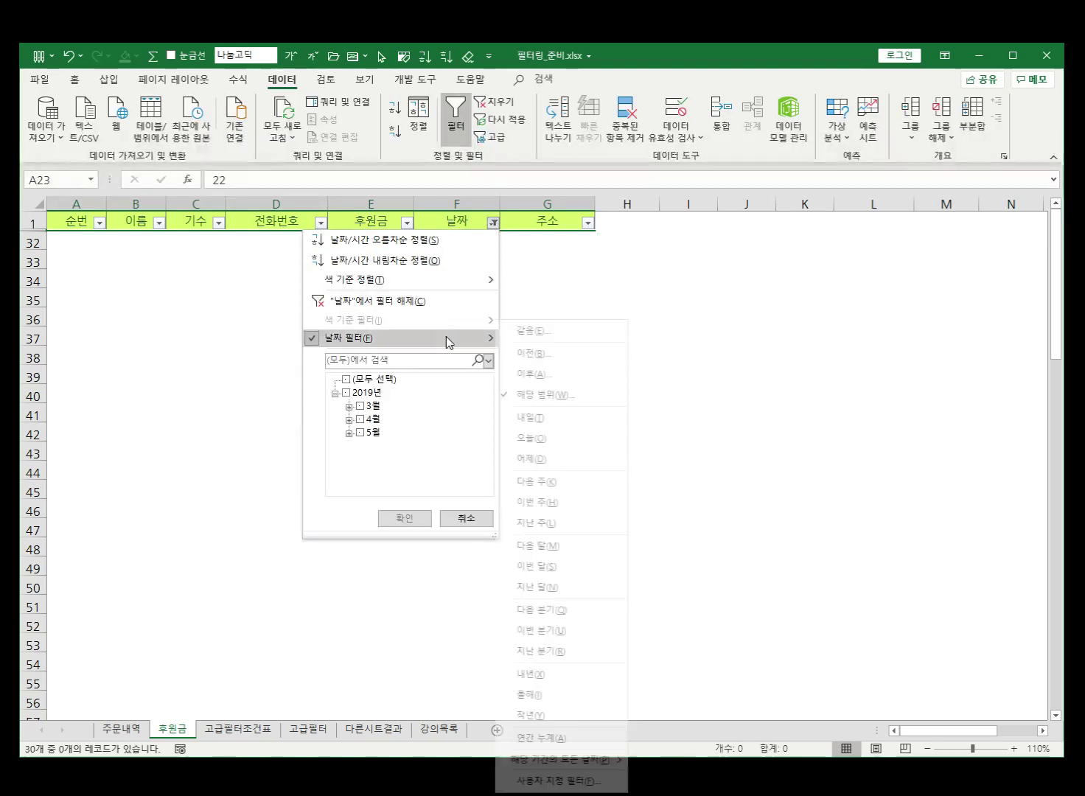
{"action": "left_click", "coordinate": [583, 396]}
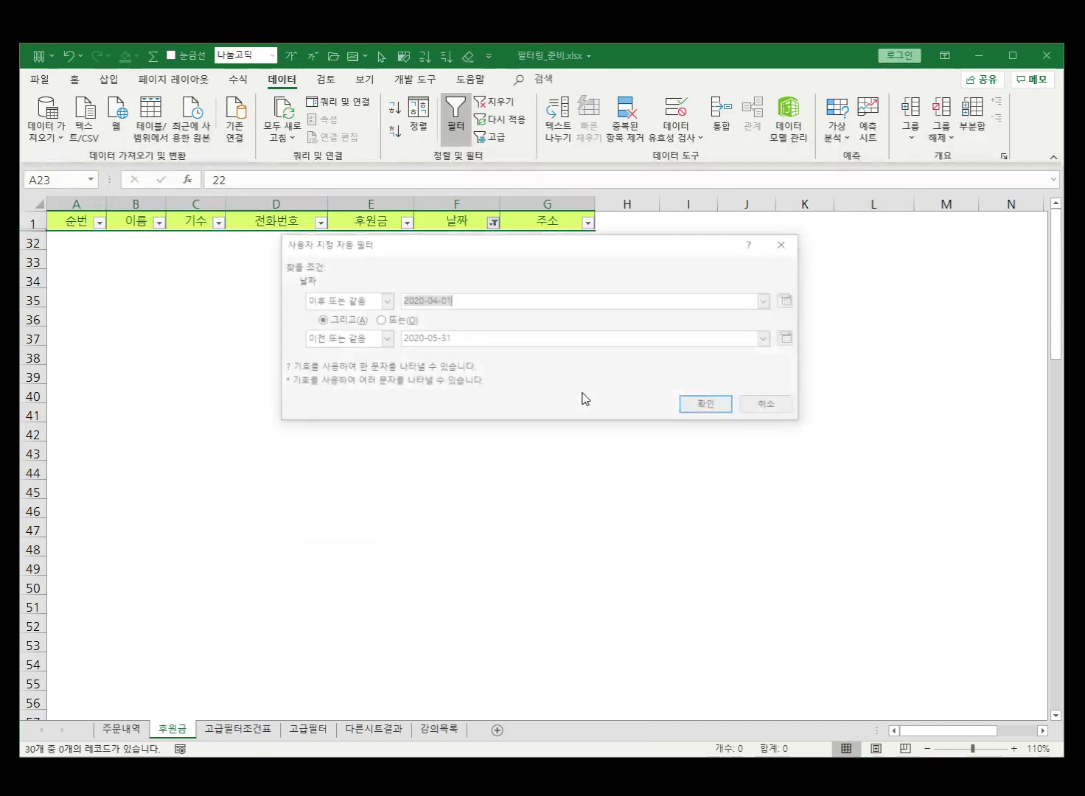
{"action": "left_click", "coordinate": [410, 300]}
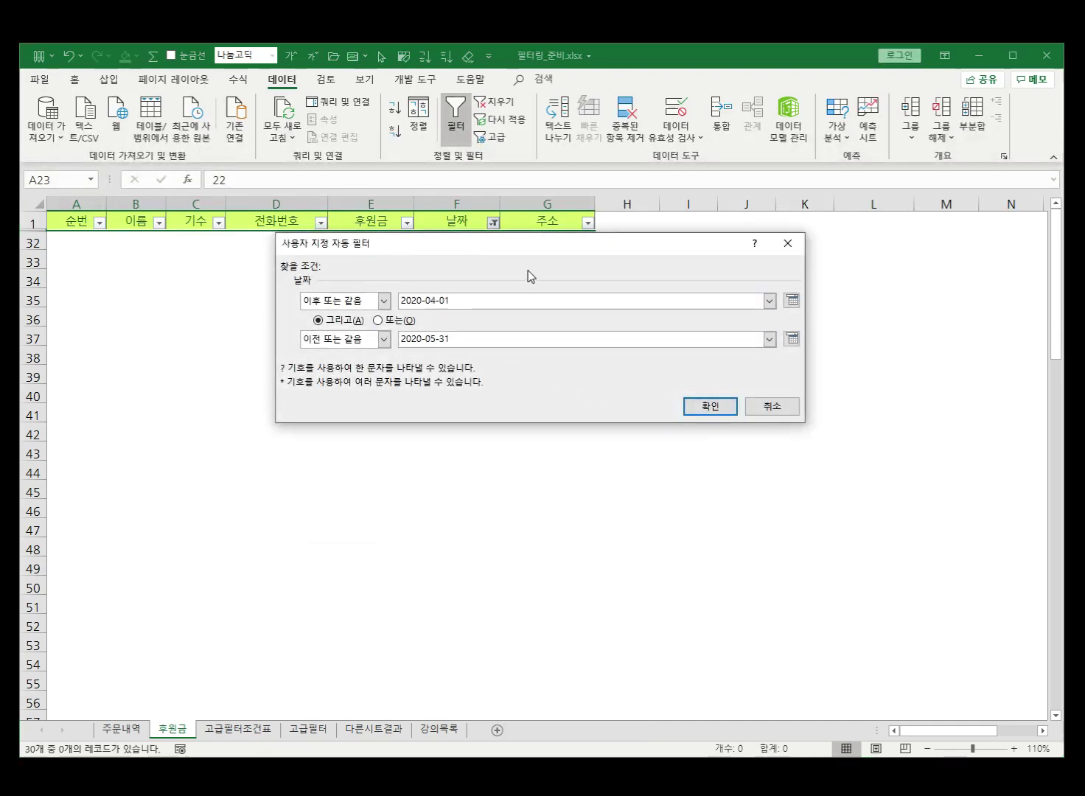
{"action": "key", "text": "Delete"}
{"action": "key", "text": "Delete"}
{"action": "type", "text": "19"}
{"action": "left_click", "coordinate": [412, 339]}
{"action": "key", "text": "Delete"}
{"action": "key", "text": "Delete"}
{"action": "type", "text": "19"}
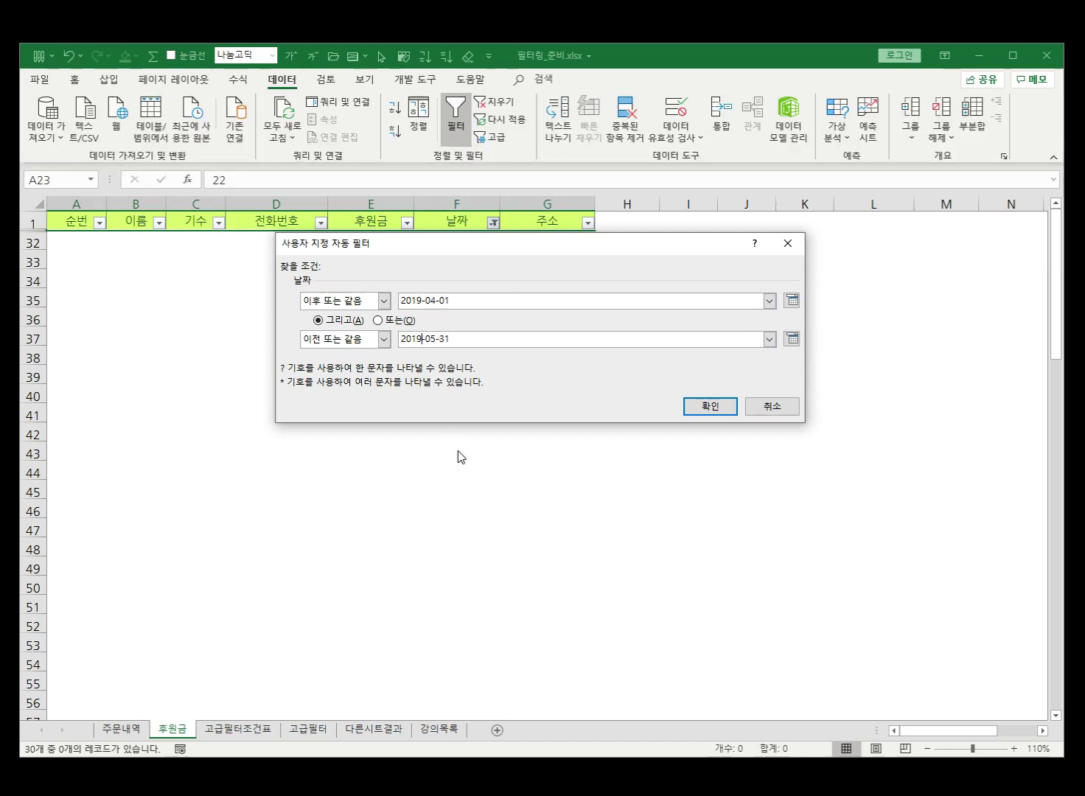
{"action": "left_click", "coordinate": [707, 406]}
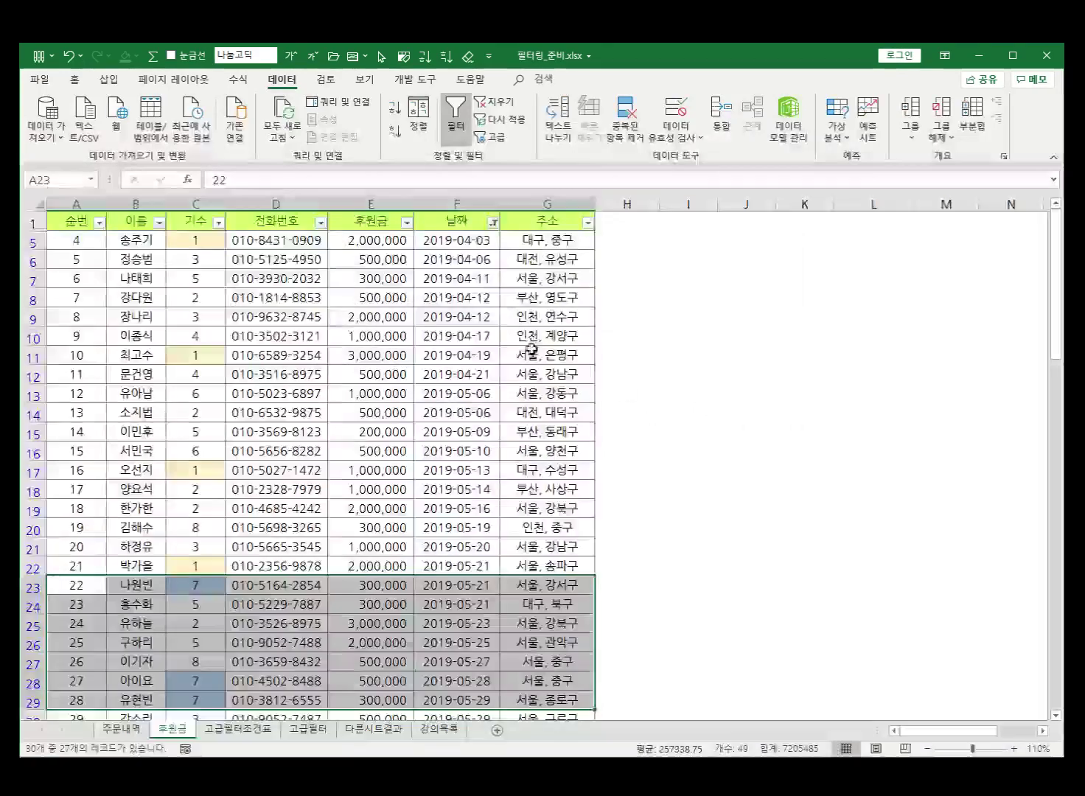
{"action": "scroll", "coordinate": [508, 473], "scroll_direction": "down", "scroll_amount": 5}
{"action": "scroll", "coordinate": [656, 542], "scroll_direction": "up", "scroll_amount": 5}
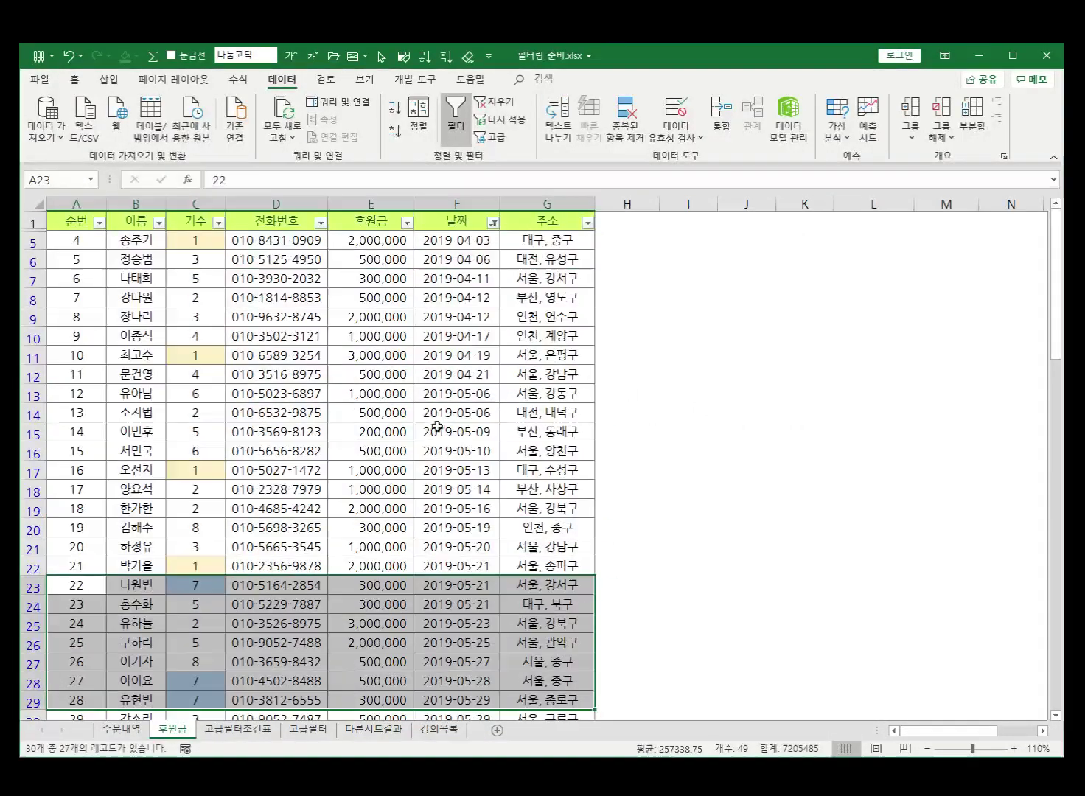
{"action": "left_click", "coordinate": [386, 373]}
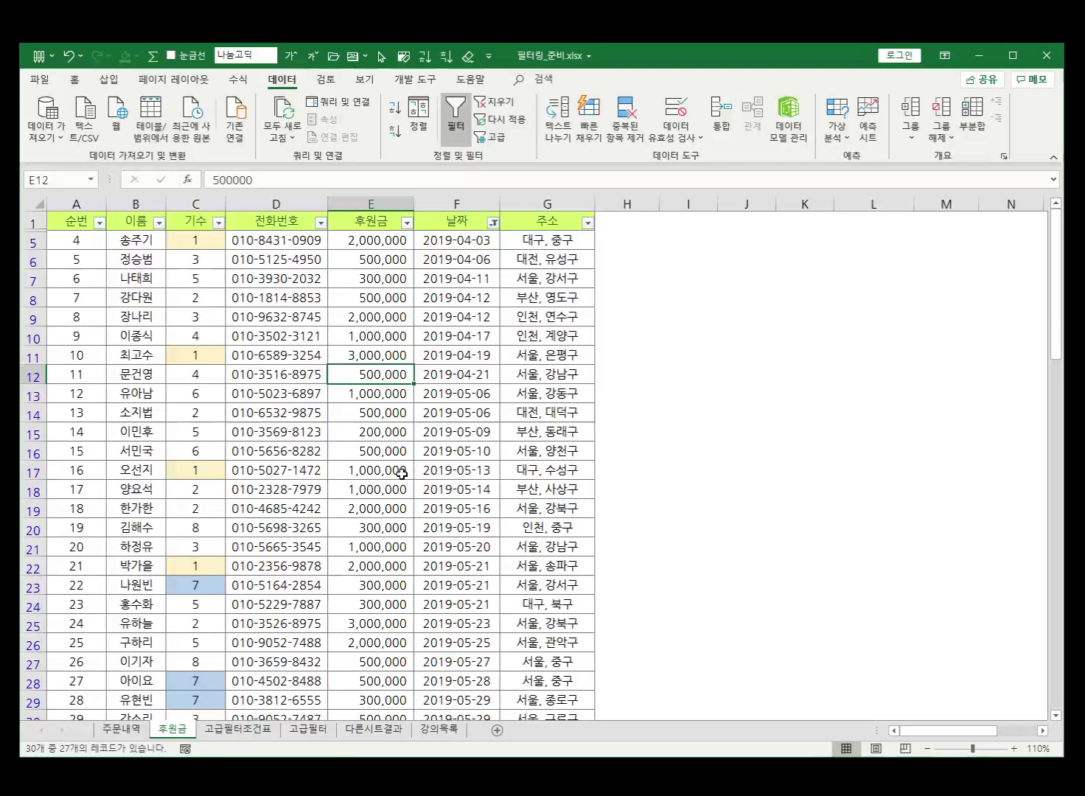
Go to the 고급필터조건표 sheet and read the note's heading and its rule about where to place the criteria table.
{"action": "left_click", "coordinate": [248, 730]}
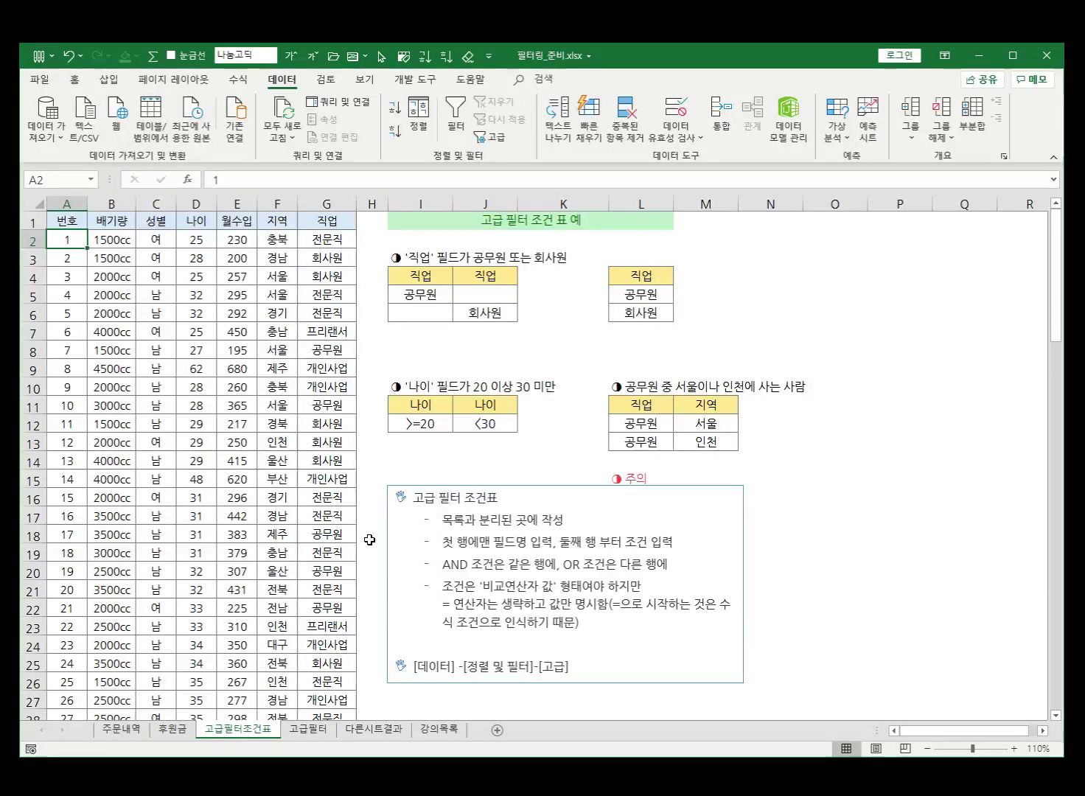
{"action": "left_click", "coordinate": [426, 498]}
{"action": "left_click_drag", "start_coordinate": [426, 498], "coordinate": [514, 497]}
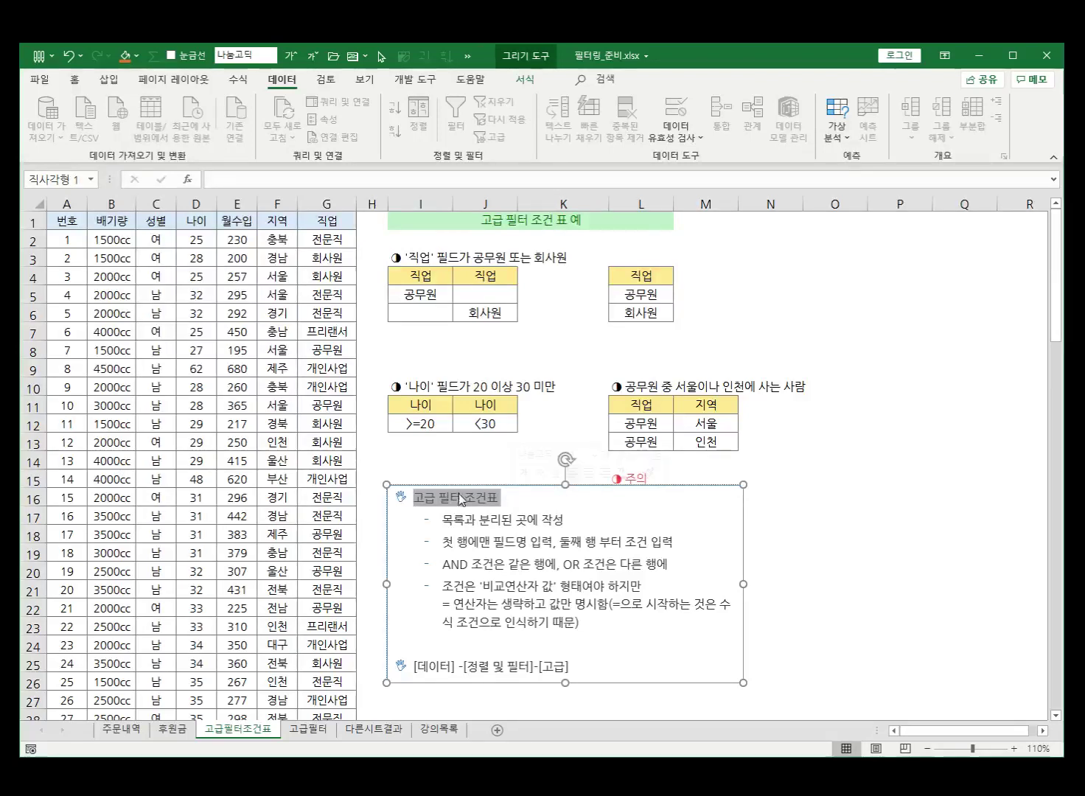
{"action": "left_click_drag", "start_coordinate": [464, 499], "coordinate": [504, 499]}
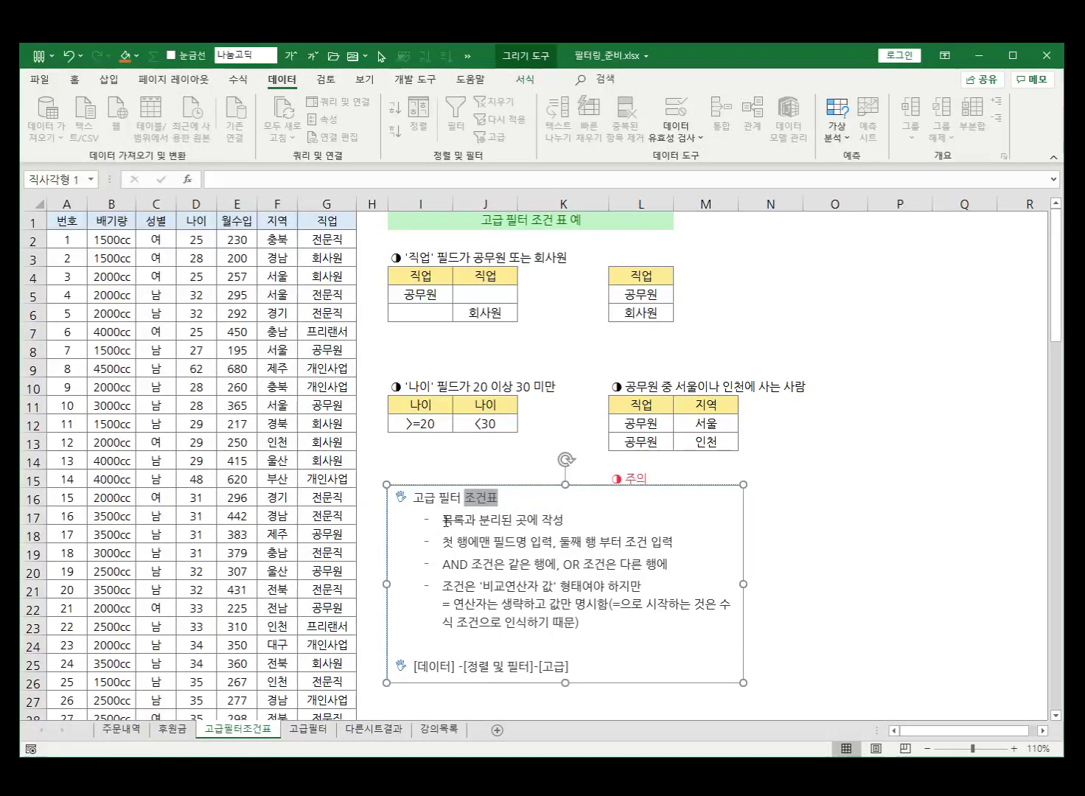
{"action": "left_click_drag", "start_coordinate": [445, 520], "coordinate": [566, 520]}
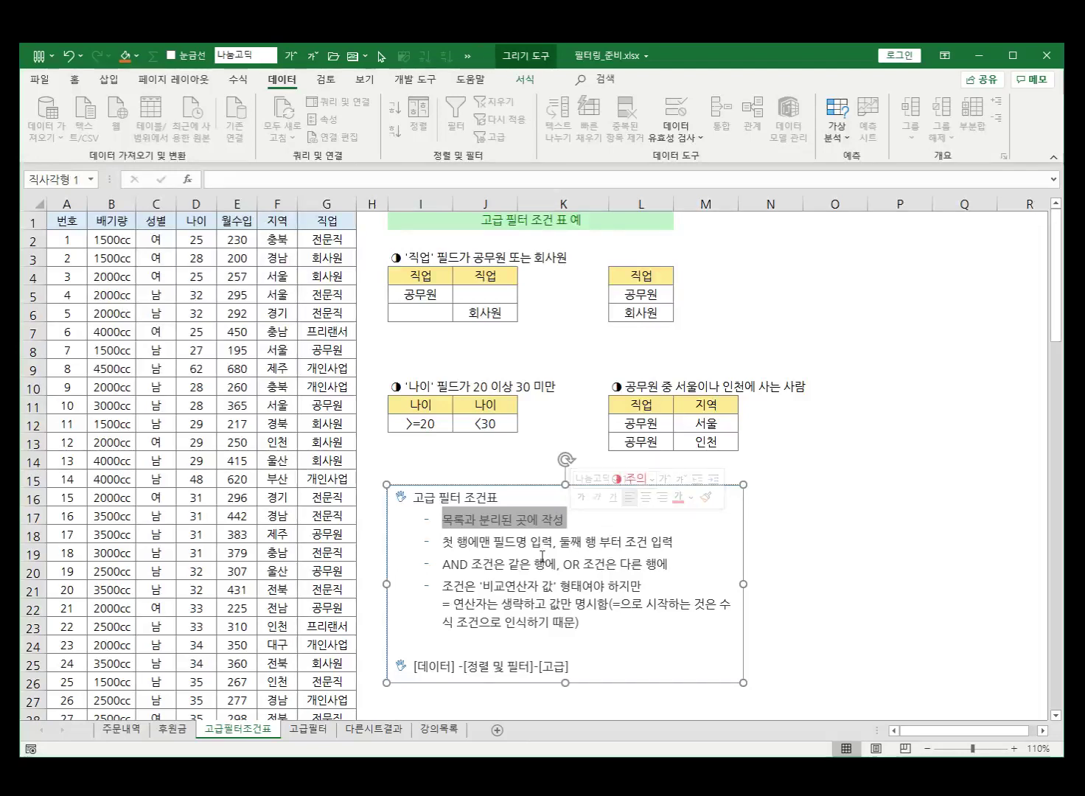
Correct the typo in the note's second rule so that it begins with 첫 행에만.
{"action": "left_click_drag", "start_coordinate": [441, 543], "coordinate": [487, 544]}
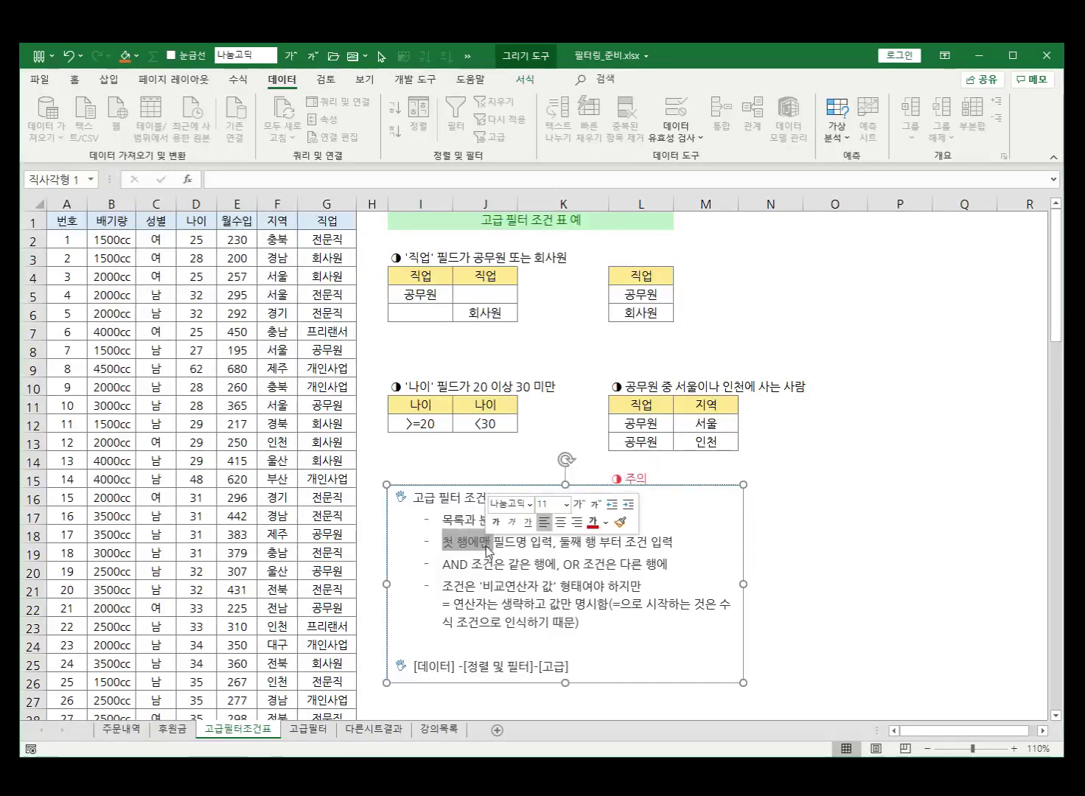
{"action": "left_click", "coordinate": [480, 547]}
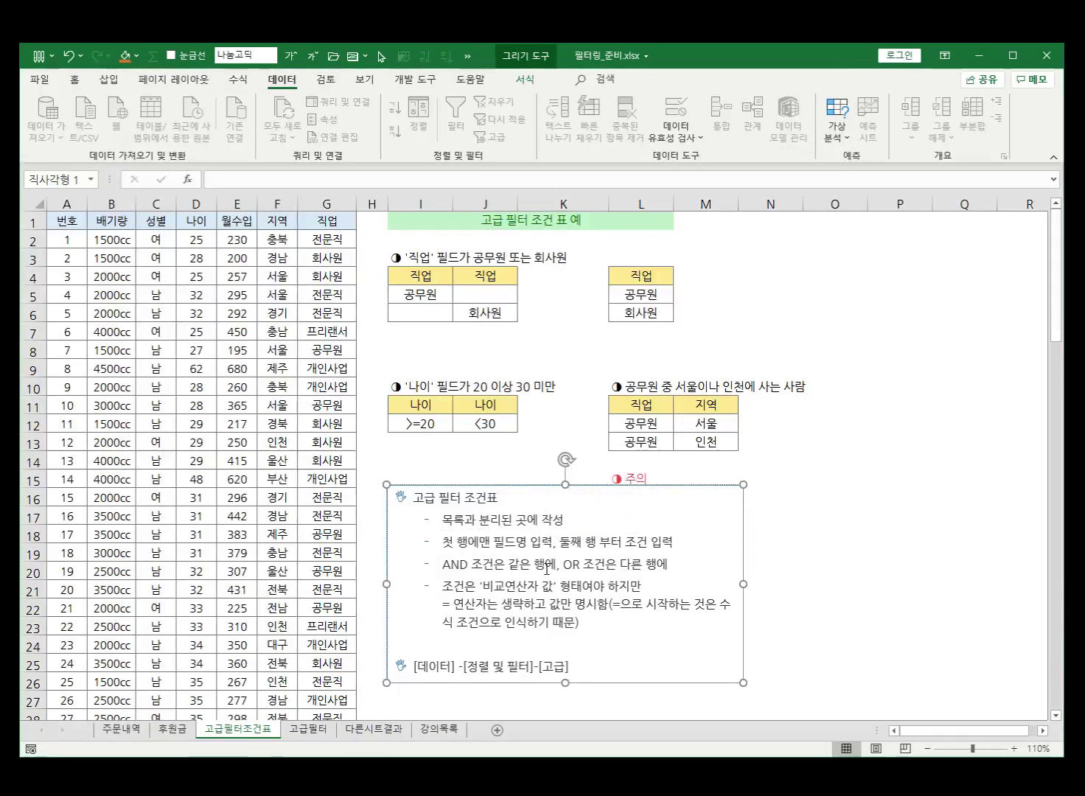
{"action": "type", "text": "ㅁ"}
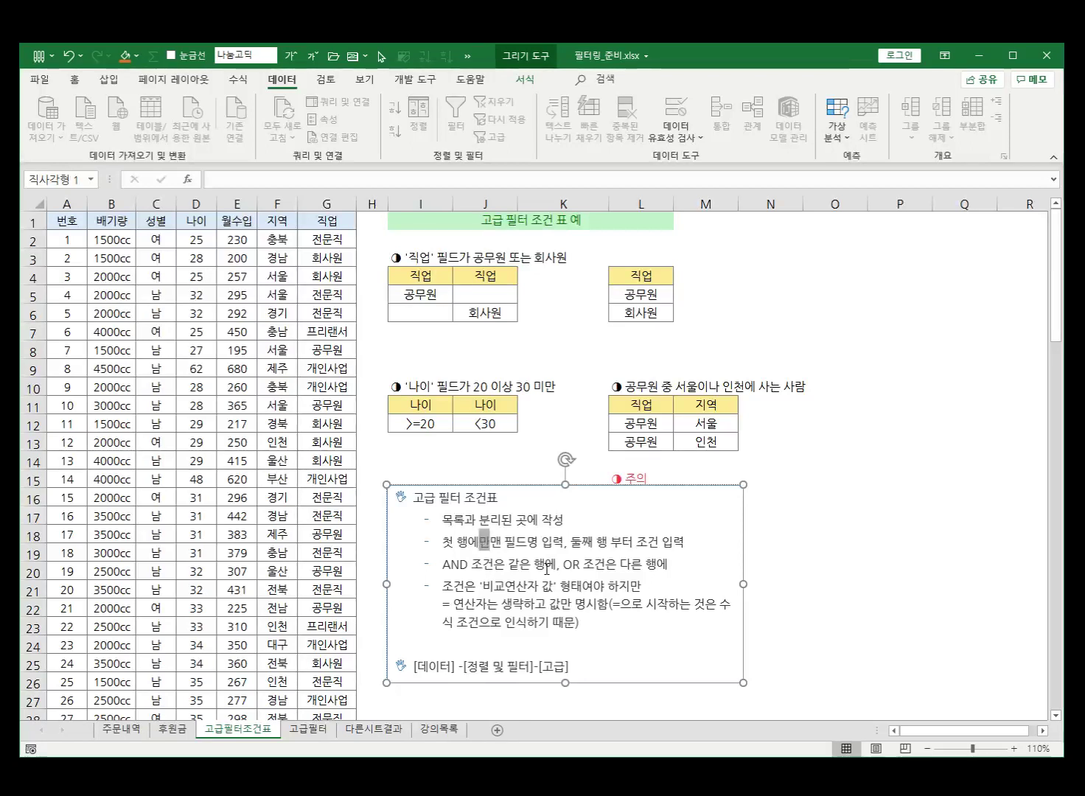
{"action": "key", "text": "Delete"}
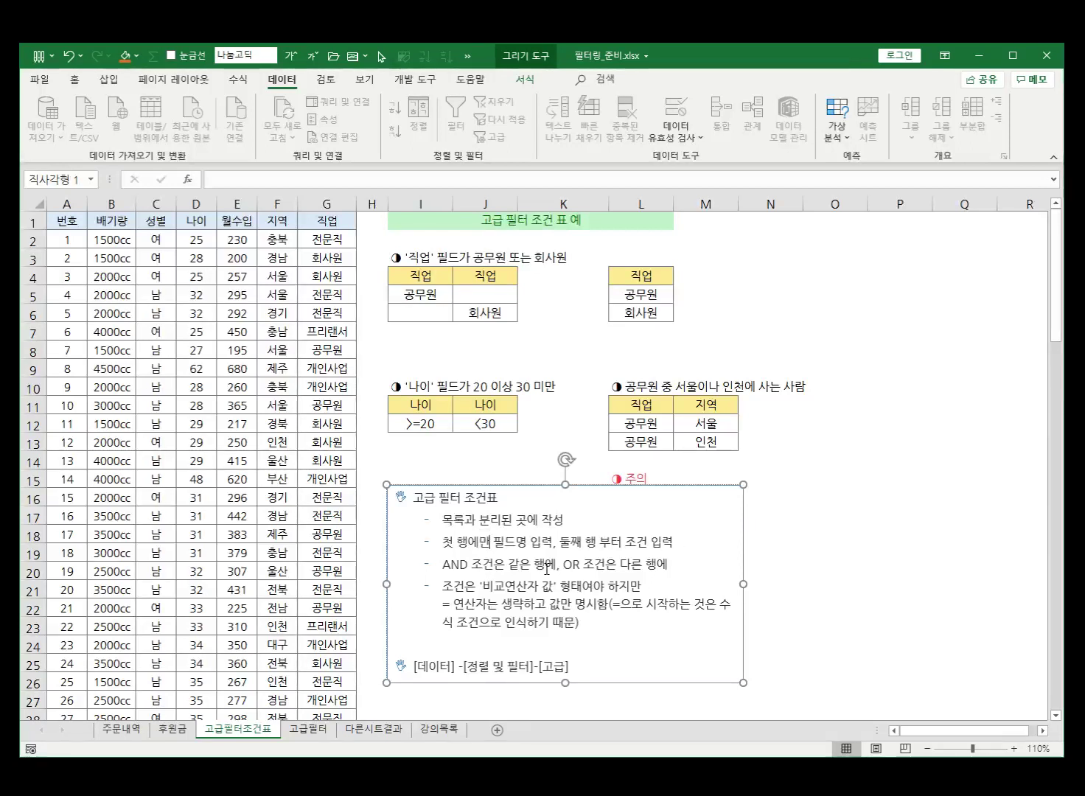
Read the note's rule on field names and conditions, and look over the example criteria tables above it.
{"action": "left_click_drag", "start_coordinate": [493, 543], "coordinate": [542, 542]}
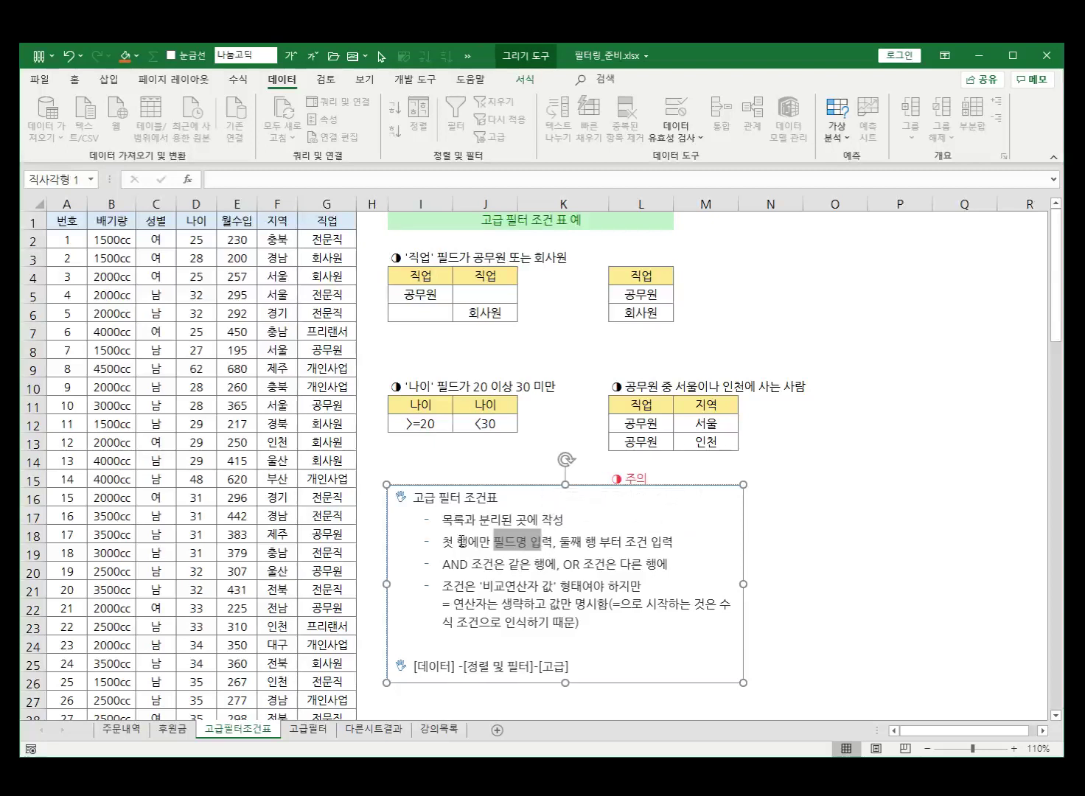
{"action": "left_click_drag", "start_coordinate": [444, 542], "coordinate": [543, 547]}
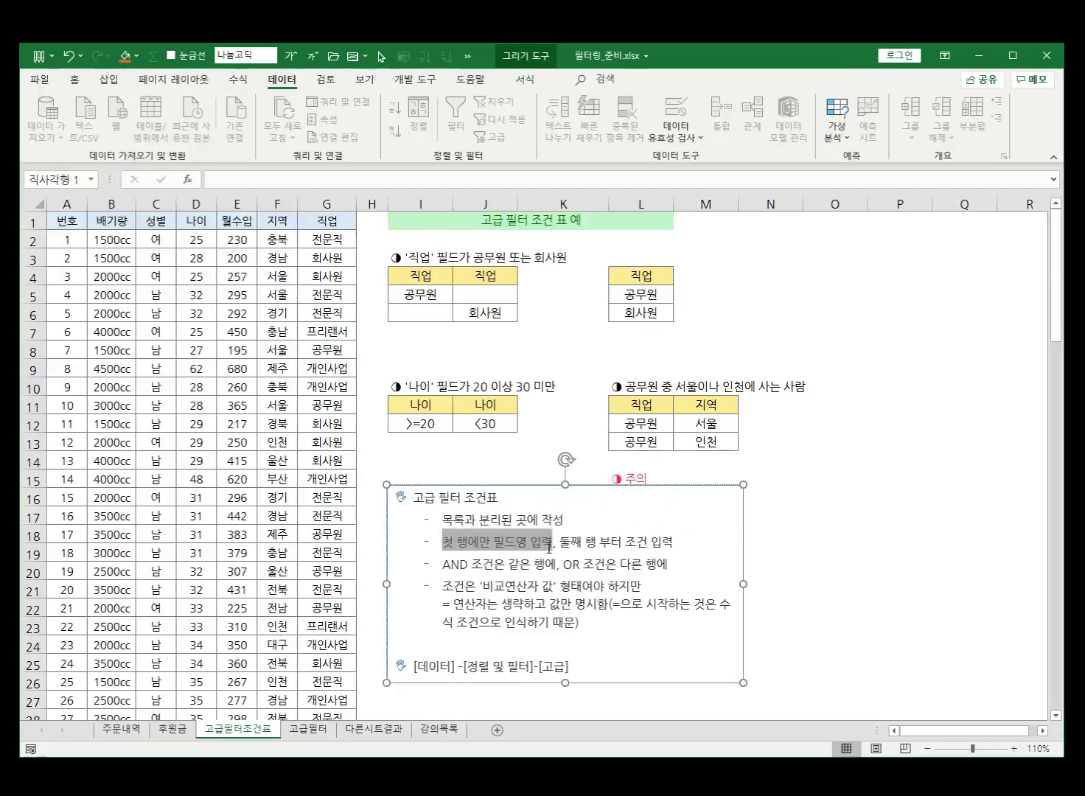
{"action": "left_click_drag", "start_coordinate": [561, 543], "coordinate": [679, 545]}
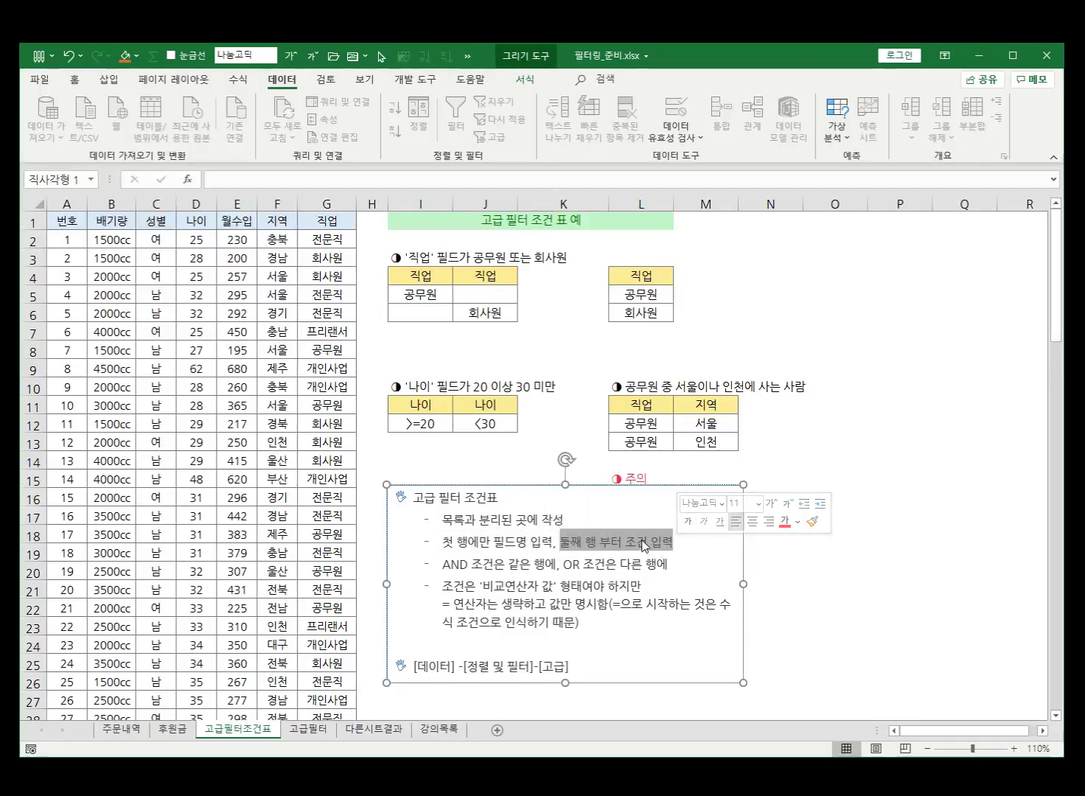
{"action": "left_click_drag", "start_coordinate": [401, 245], "coordinate": [780, 444]}
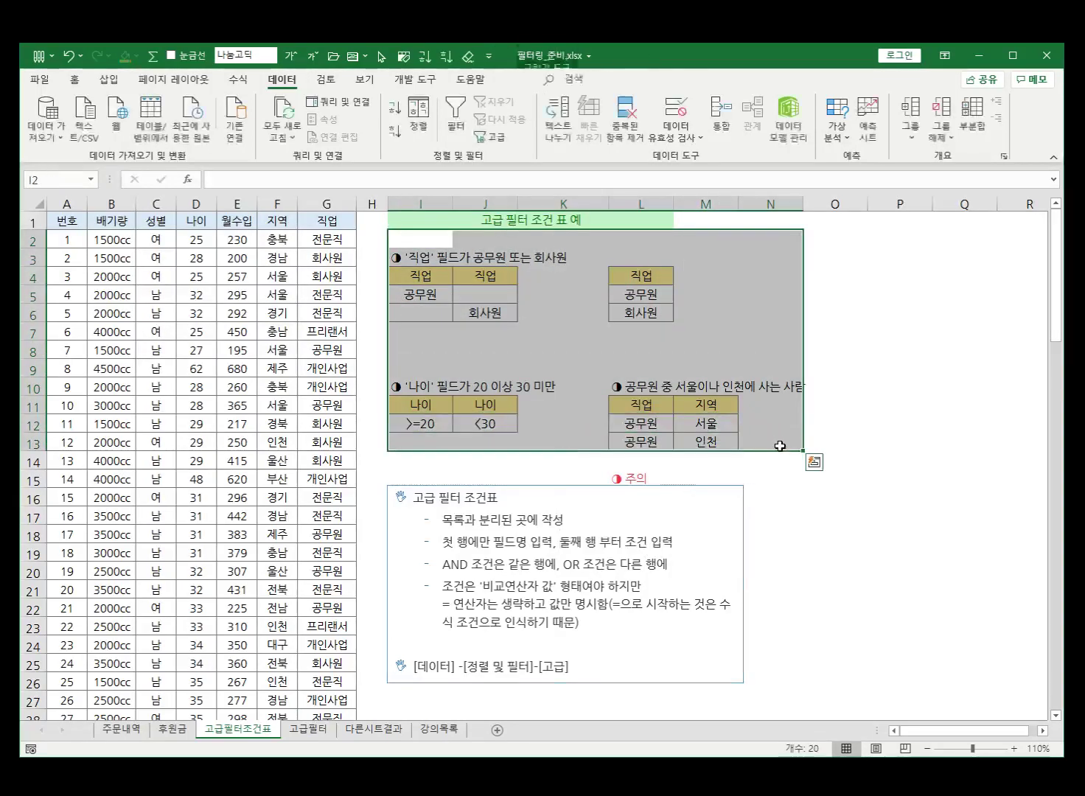
{"action": "left_click", "coordinate": [783, 578]}
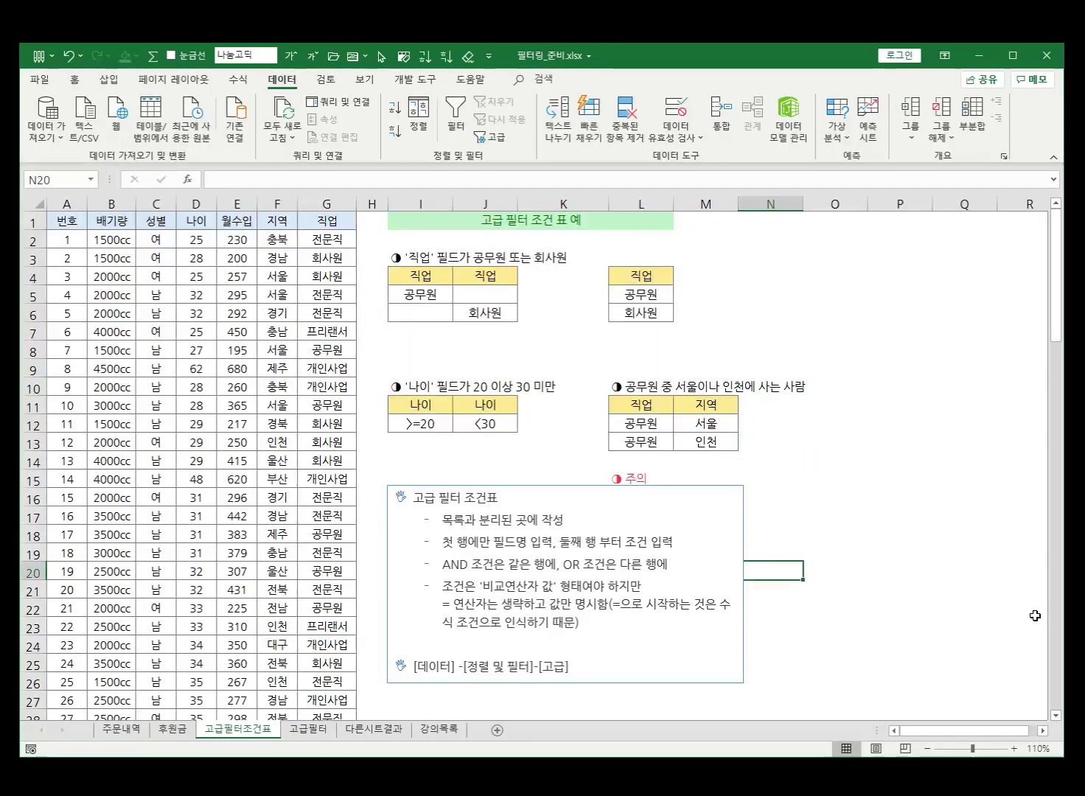
Compare the field names heading each example criteria table with the header row of the data list.
{"action": "key", "text": "F2"}
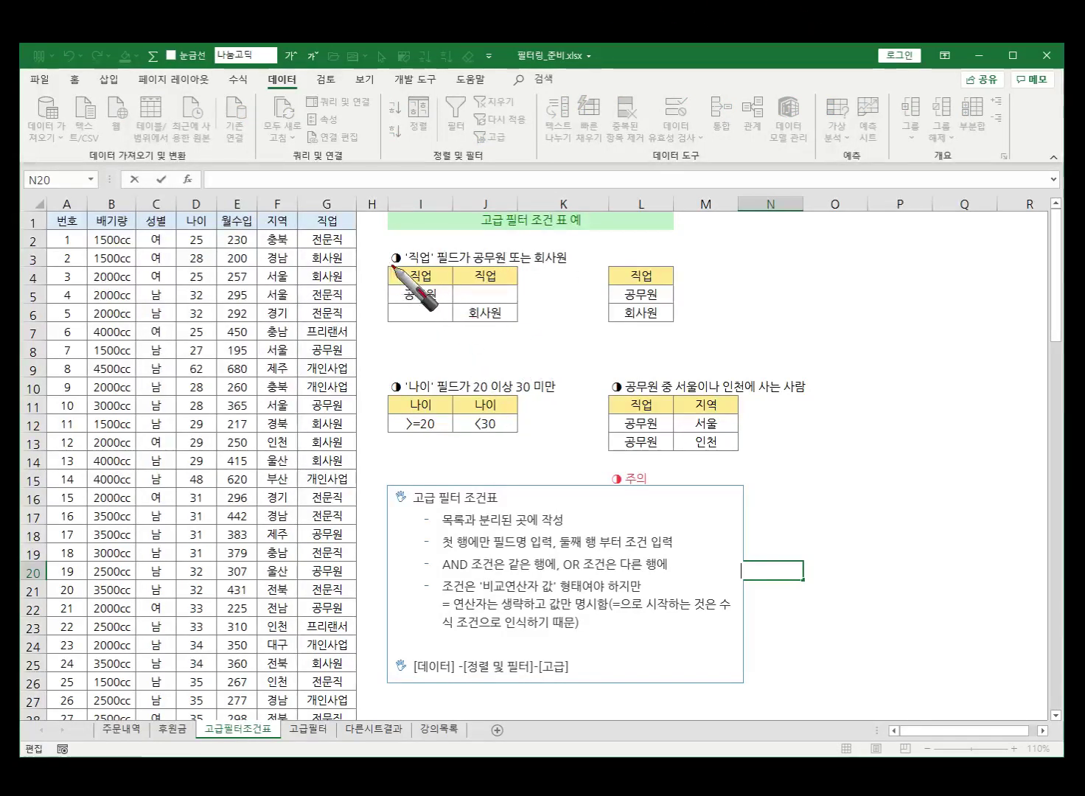
{"action": "mouse_move", "coordinate": [395, 278]}
{"action": "left_mouse_down"}
{"action": "mouse_move", "coordinate": [444, 267]}
{"action": "mouse_move", "coordinate": [489, 278]}
{"action": "left_mouse_up"}
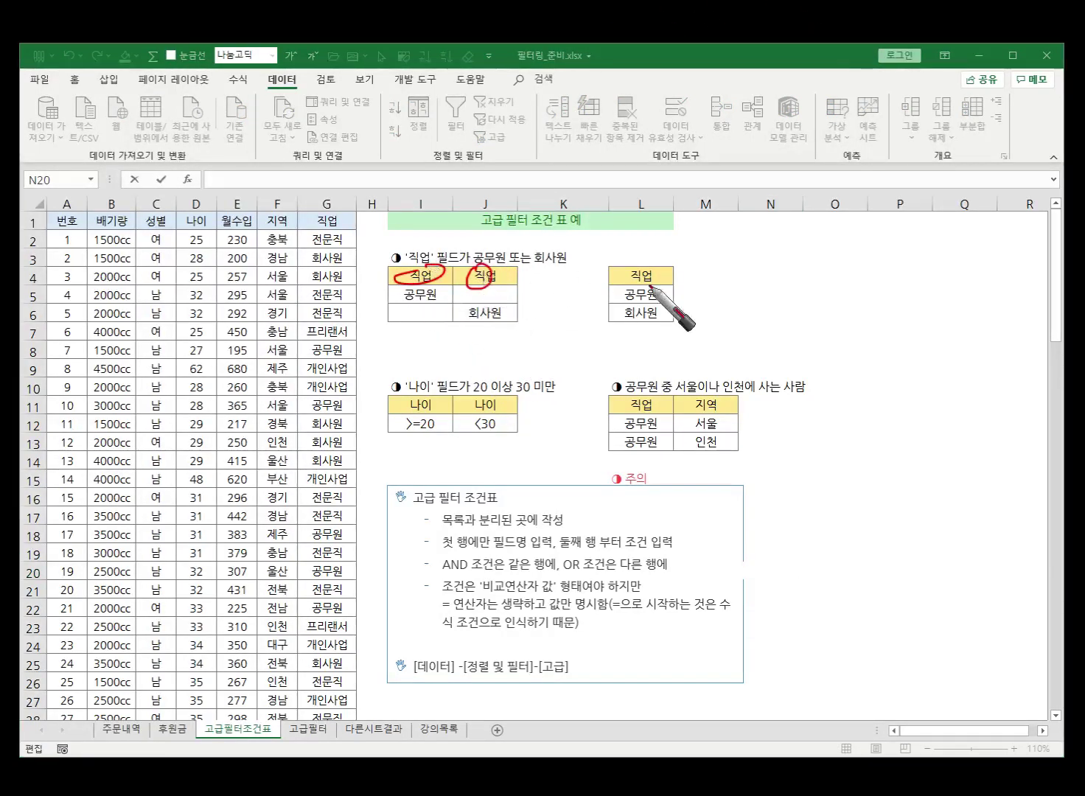
{"action": "left_click_drag", "start_coordinate": [625, 278], "coordinate": [650, 274]}
{"action": "left_click_drag", "start_coordinate": [434, 400], "coordinate": [404, 401]}
{"action": "mouse_move", "coordinate": [471, 398]}
{"action": "left_mouse_down"}
{"action": "mouse_move", "coordinate": [466, 419]}
{"action": "mouse_move", "coordinate": [495, 402]}
{"action": "left_mouse_up"}
{"action": "left_click_drag", "start_coordinate": [650, 398], "coordinate": [627, 403]}
{"action": "left_click_drag", "start_coordinate": [700, 396], "coordinate": [688, 399]}
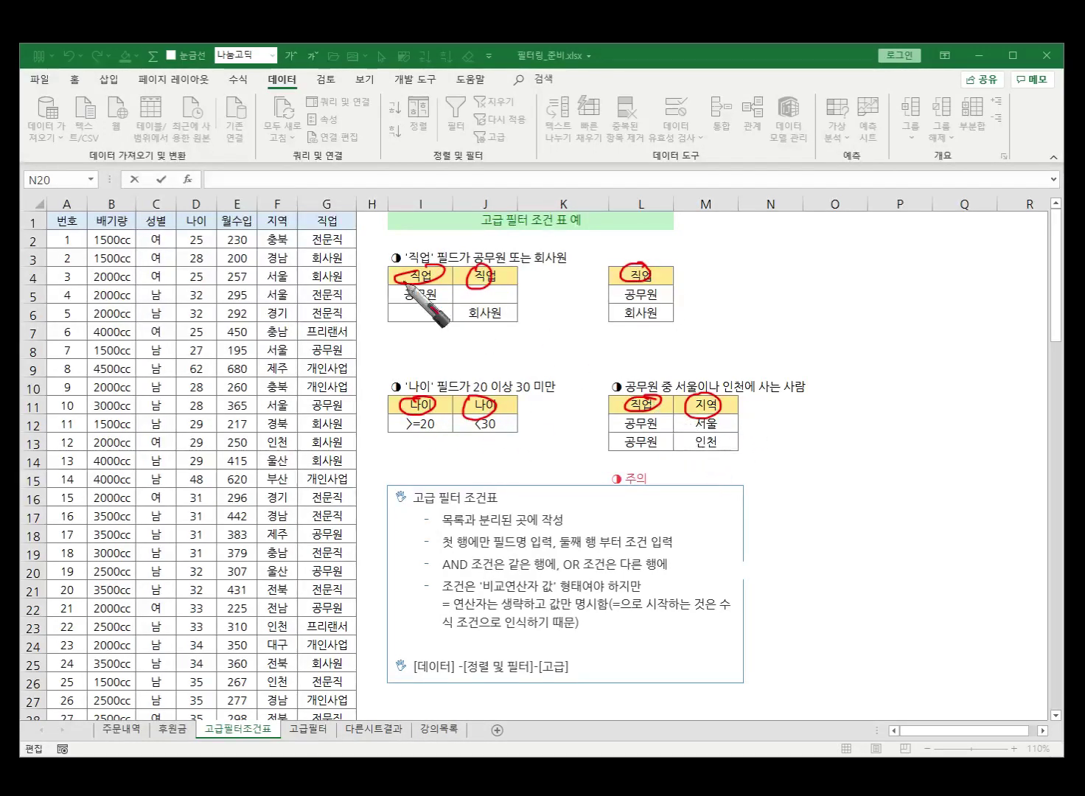
{"action": "mouse_move", "coordinate": [46, 224]}
{"action": "left_mouse_down"}
{"action": "mouse_move", "coordinate": [251, 237]}
{"action": "mouse_move", "coordinate": [330, 209]}
{"action": "mouse_move", "coordinate": [147, 203]}
{"action": "mouse_move", "coordinate": [53, 214]}
{"action": "mouse_move", "coordinate": [50, 235]}
{"action": "left_mouse_up"}
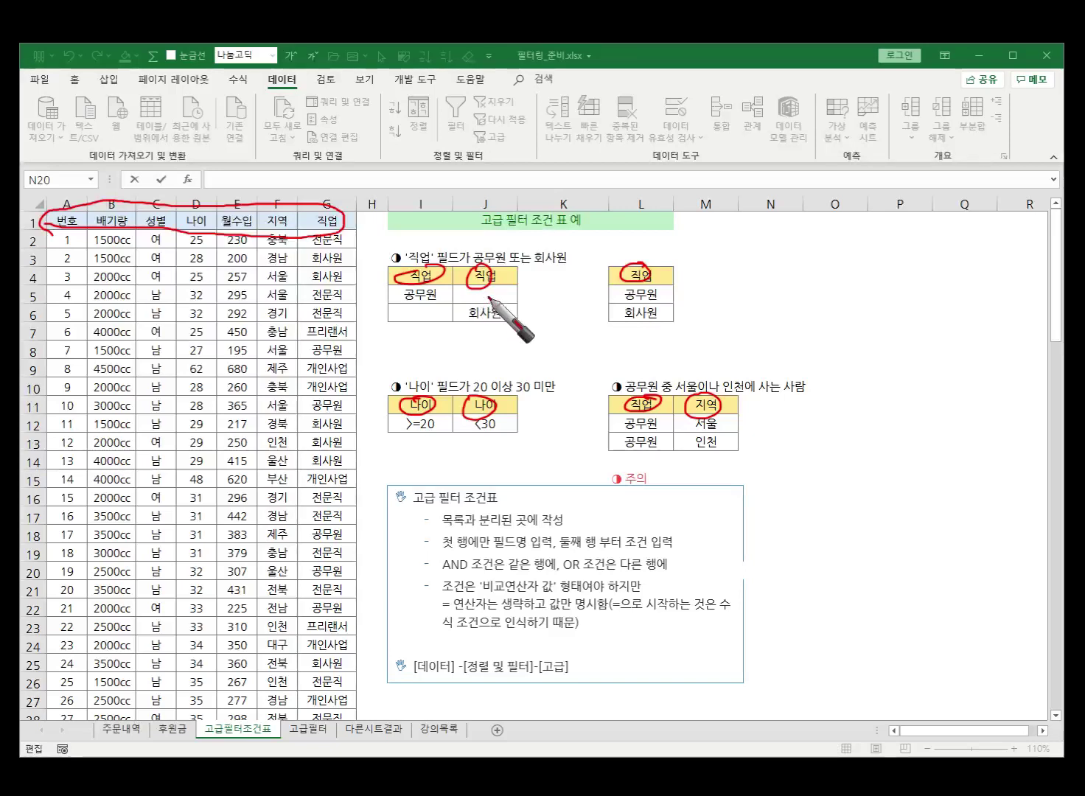
Read the note's rule on field names in the first row and conditions from the second, checking it against the 직업 and 나이 examples.
{"action": "left_click_drag", "start_coordinate": [482, 296], "coordinate": [482, 302]}
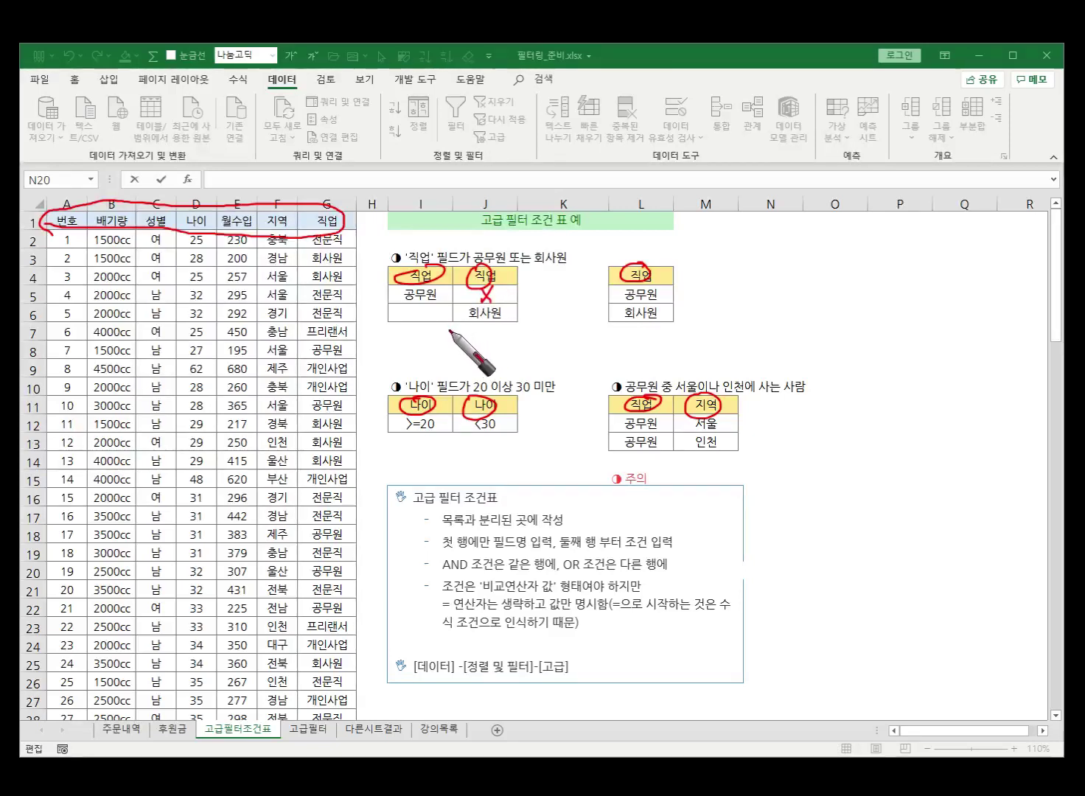
{"action": "key", "text": "e"}
{"action": "left_click_drag", "start_coordinate": [444, 546], "coordinate": [553, 547]}
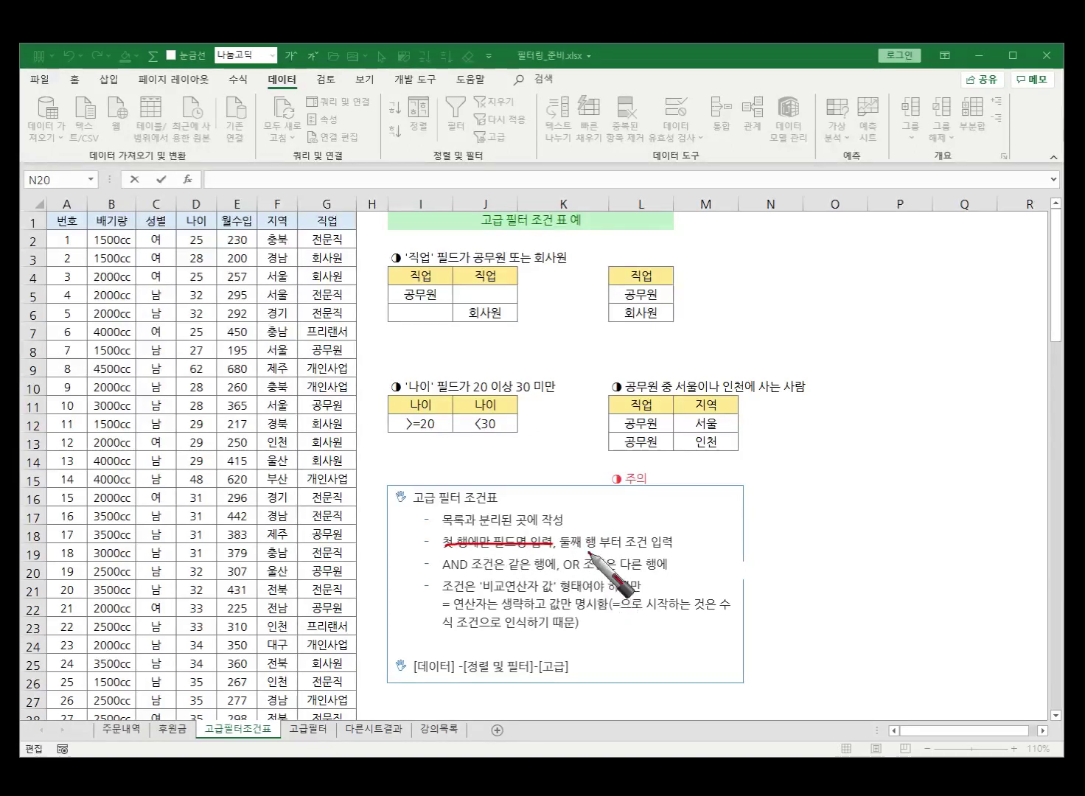
{"action": "mouse_move", "coordinate": [661, 552]}
{"action": "left_mouse_down"}
{"action": "mouse_move", "coordinate": [615, 520]}
{"action": "mouse_move", "coordinate": [669, 558]}
{"action": "left_mouse_up"}
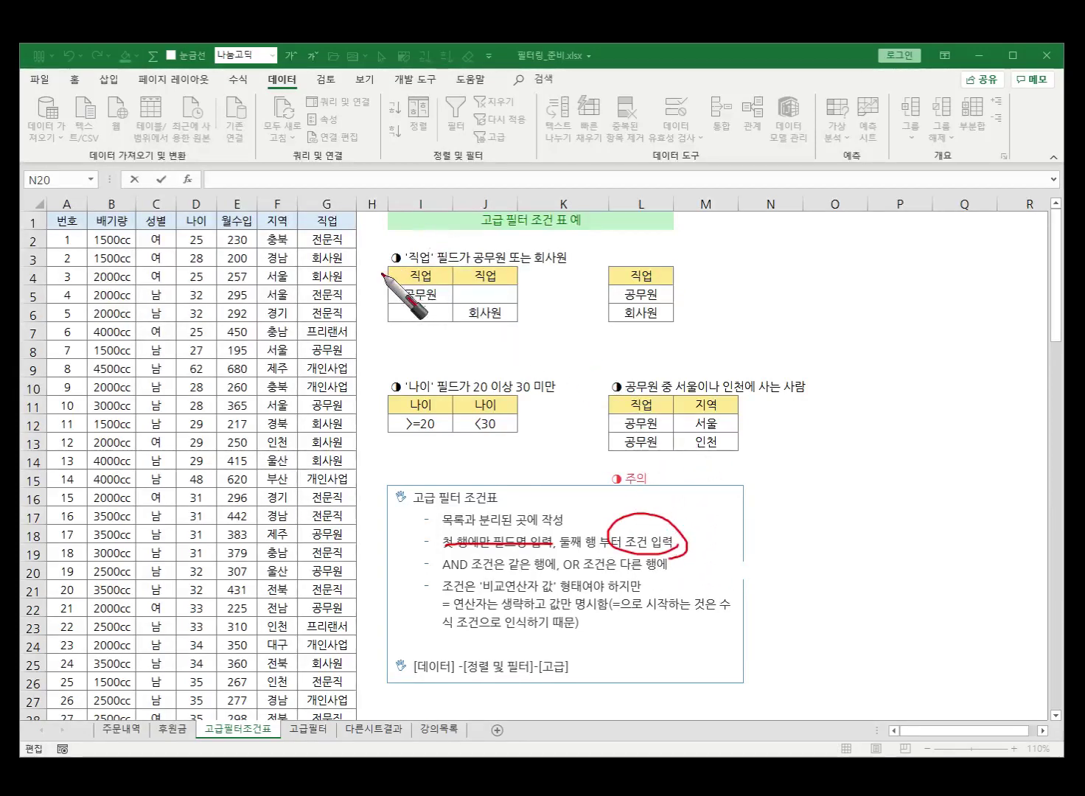
{"action": "mouse_move", "coordinate": [375, 269]}
{"action": "left_mouse_down"}
{"action": "mouse_move", "coordinate": [374, 285]}
{"action": "mouse_move", "coordinate": [401, 304]}
{"action": "mouse_move", "coordinate": [441, 287]}
{"action": "left_mouse_up"}
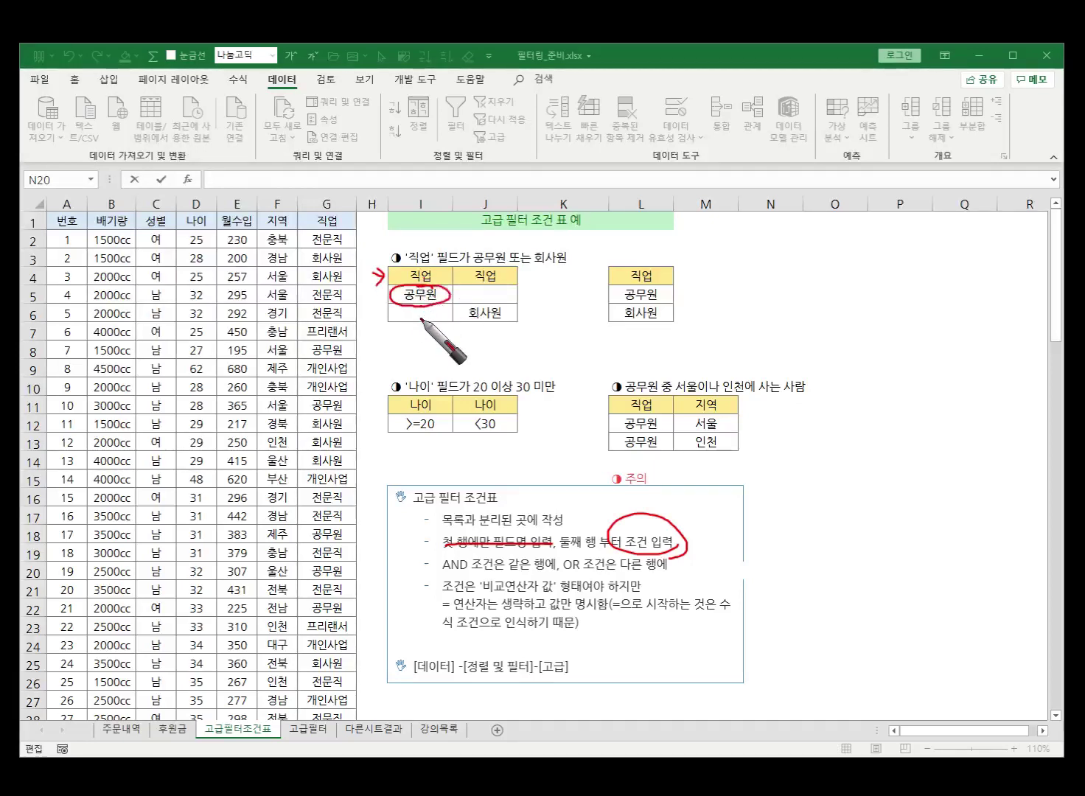
{"action": "mouse_move", "coordinate": [435, 396]}
{"action": "left_mouse_down"}
{"action": "mouse_move", "coordinate": [404, 398]}
{"action": "mouse_move", "coordinate": [442, 396]}
{"action": "mouse_move", "coordinate": [409, 434]}
{"action": "mouse_move", "coordinate": [426, 414]}
{"action": "left_mouse_up"}
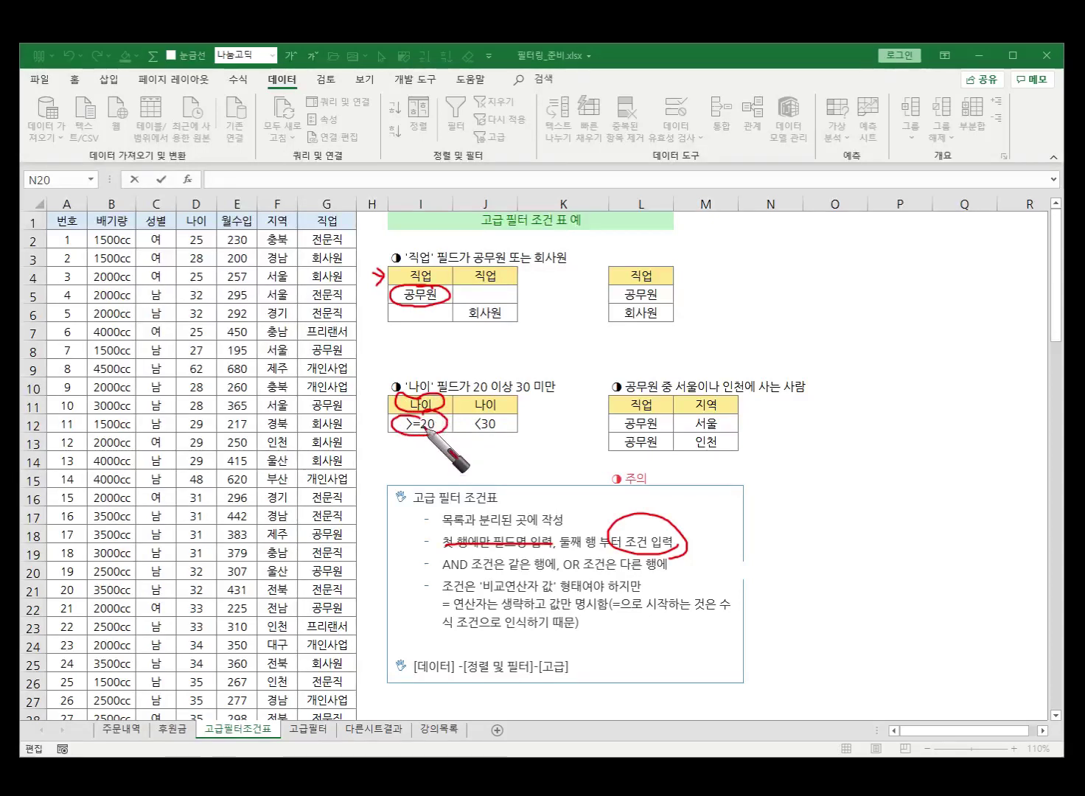
{"action": "key", "text": "e"}
Match each field name with its condition in the 직업 and 나이 examples, and read the note's AND/OR rule.
{"action": "left_click_drag", "start_coordinate": [397, 276], "coordinate": [389, 294]}
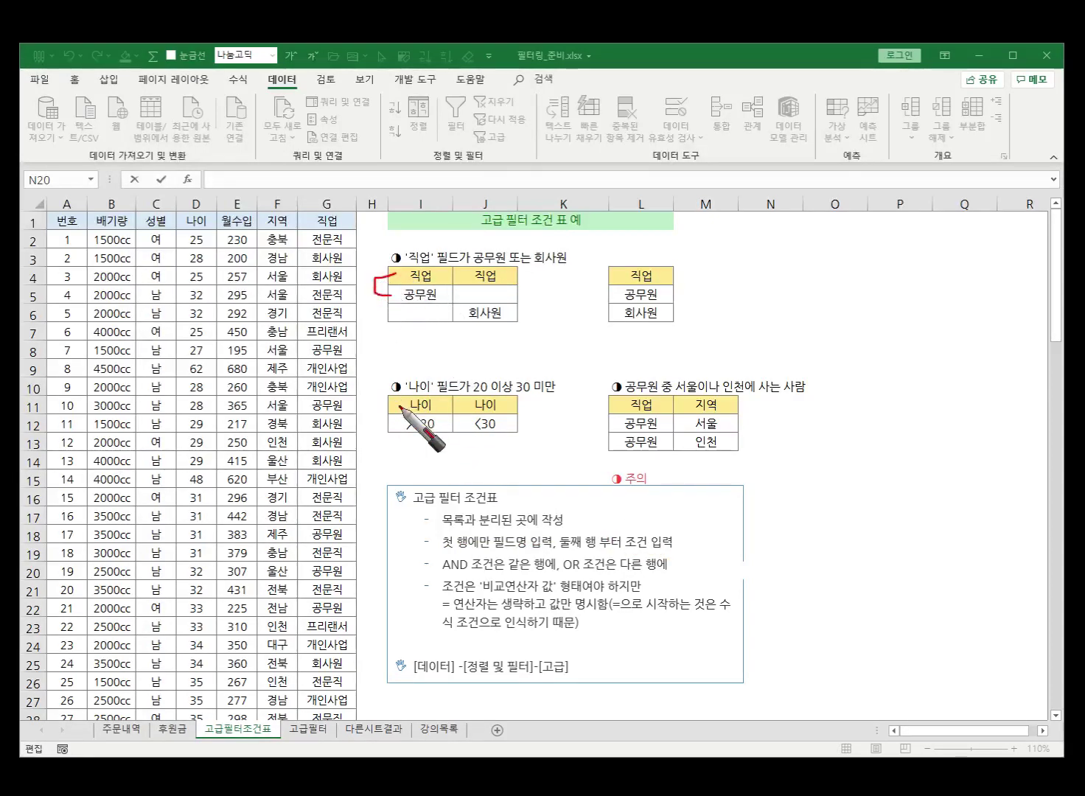
{"action": "mouse_move", "coordinate": [396, 405]}
{"action": "left_mouse_down"}
{"action": "mouse_move", "coordinate": [376, 416]}
{"action": "mouse_move", "coordinate": [390, 426]}
{"action": "left_mouse_up"}
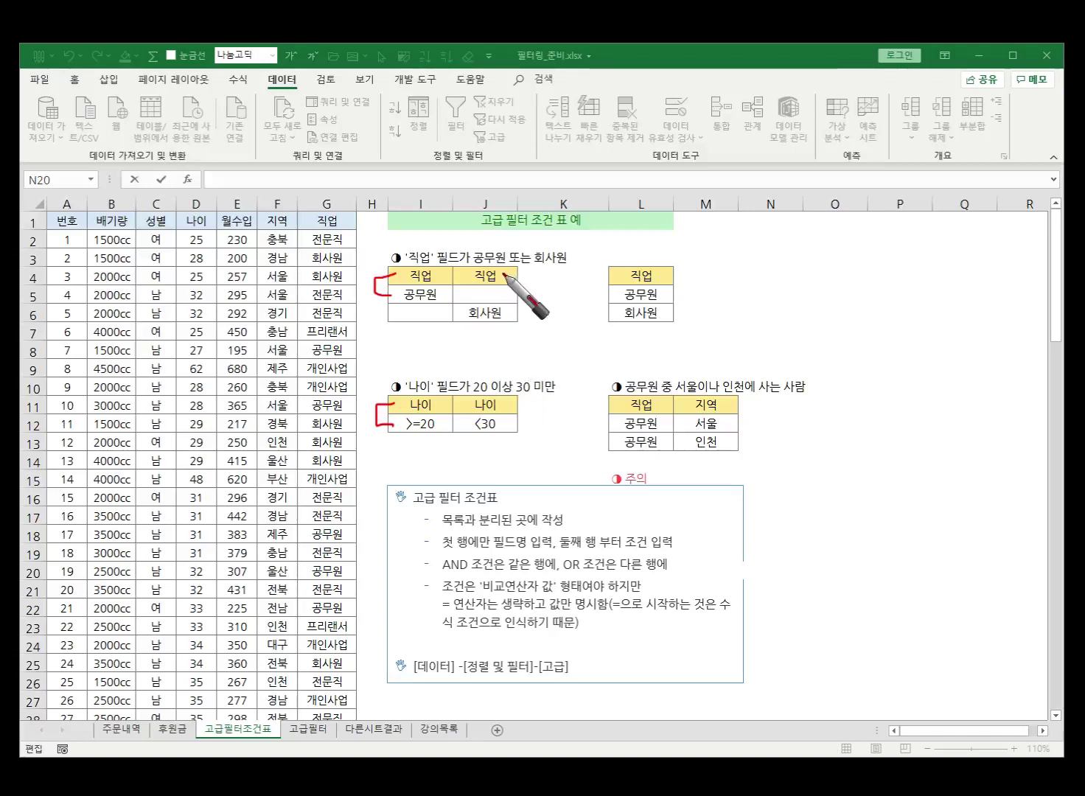
{"action": "left_click_drag", "start_coordinate": [504, 275], "coordinate": [518, 313]}
{"action": "mouse_move", "coordinate": [506, 404]}
{"action": "left_mouse_down"}
{"action": "mouse_move", "coordinate": [521, 401]}
{"action": "mouse_move", "coordinate": [516, 425]}
{"action": "left_mouse_up"}
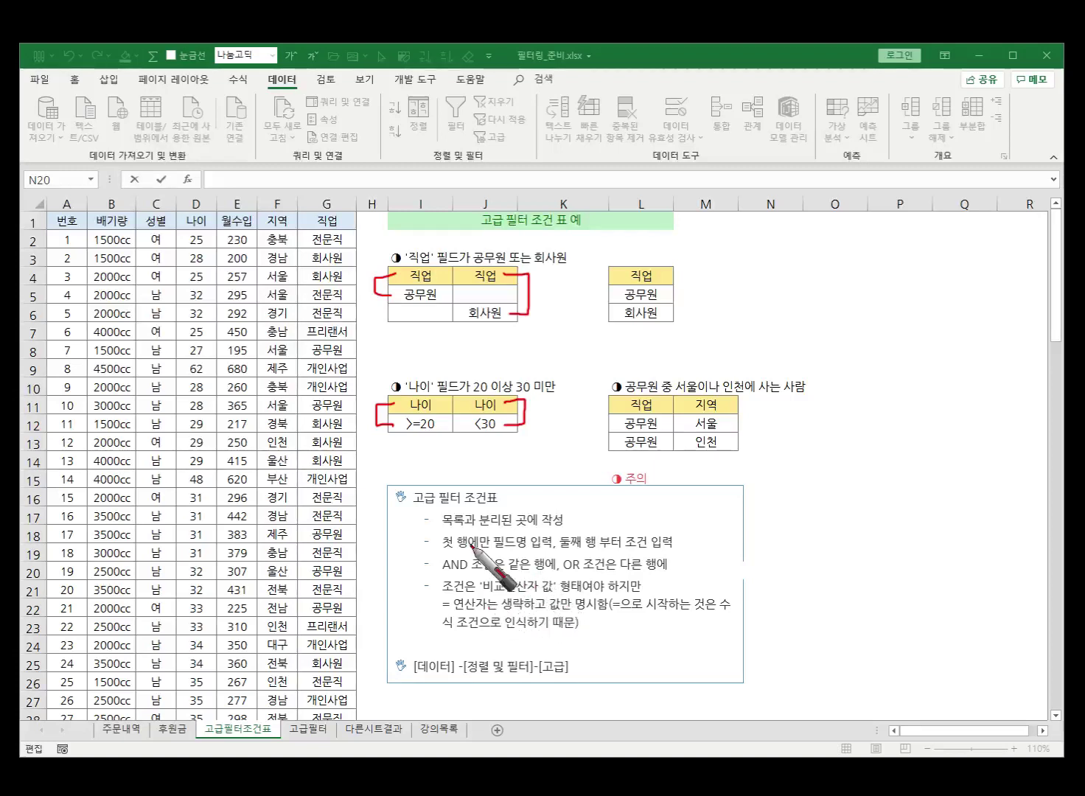
{"action": "left_click_drag", "start_coordinate": [443, 574], "coordinate": [545, 571]}
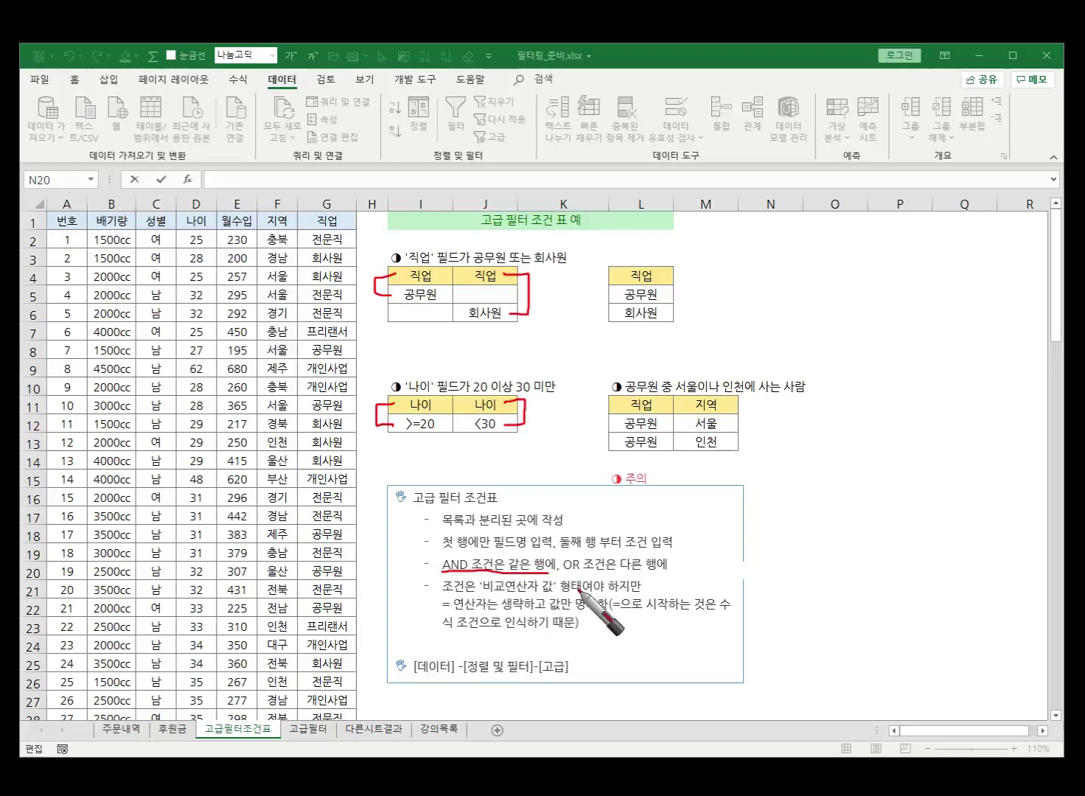
{"action": "left_click_drag", "start_coordinate": [620, 574], "coordinate": [666, 572]}
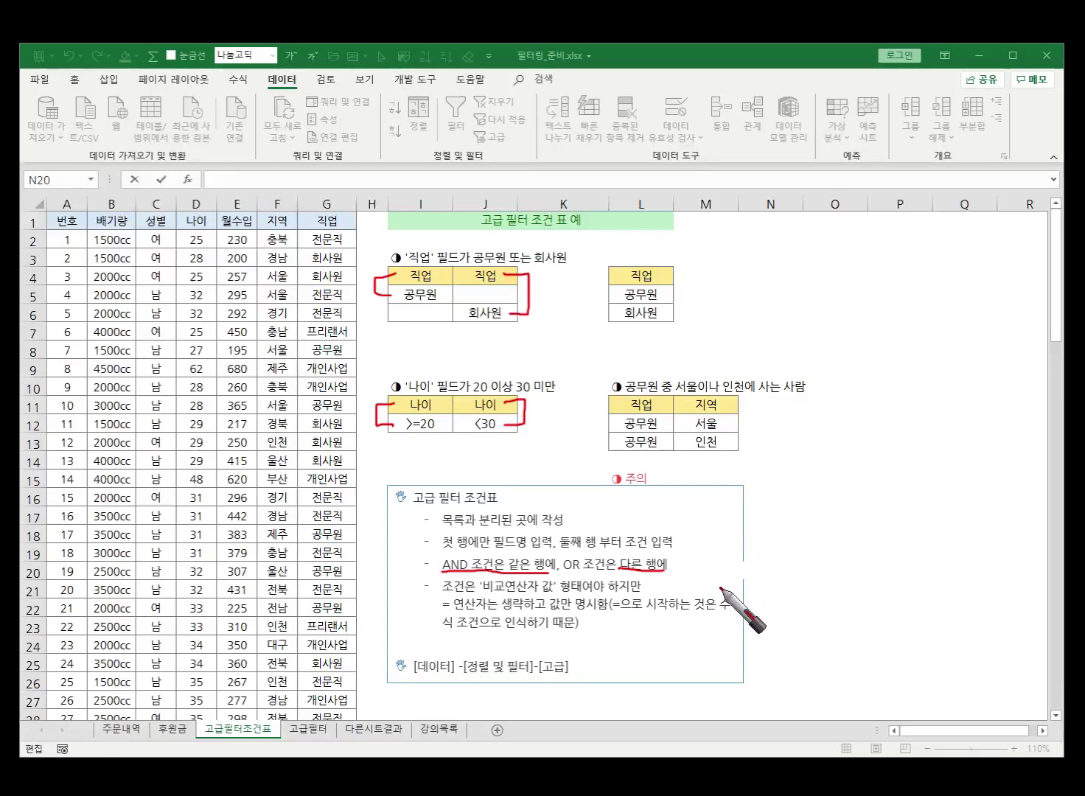
{"action": "key", "text": "e"}
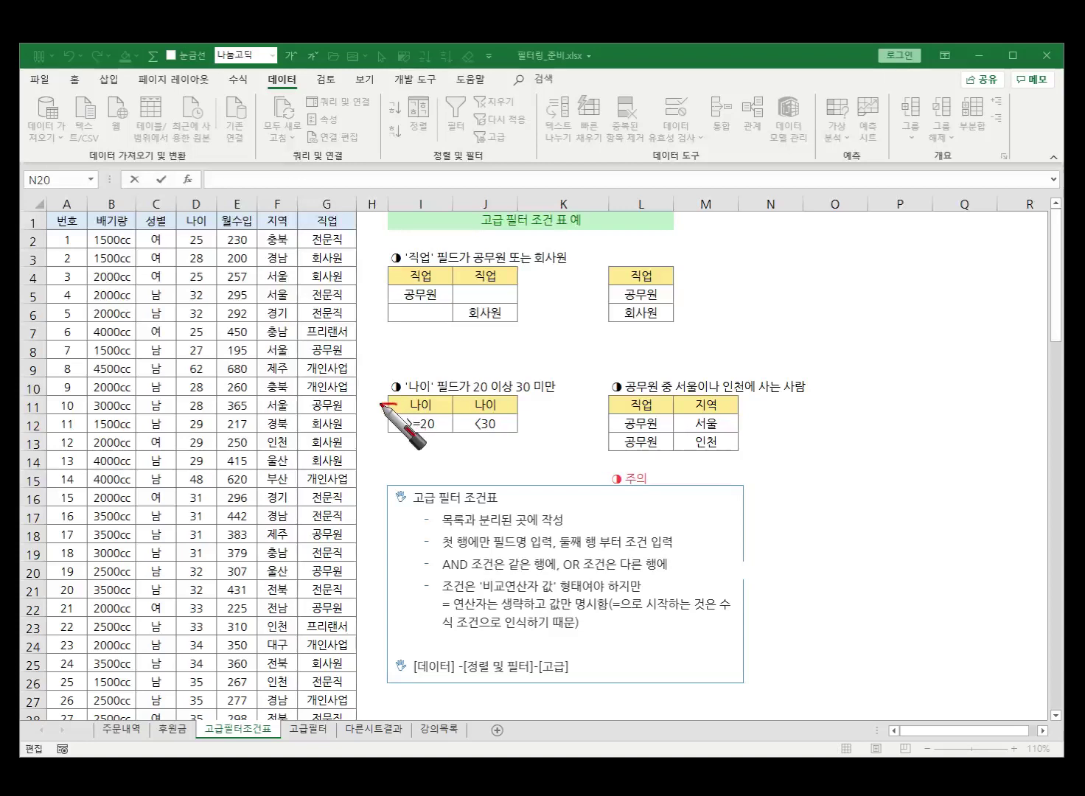
Examine how the >=20 condition under 나이 is written, comparing it with quoted COUNTIF criteria such as ">30".
{"action": "left_click_drag", "start_coordinate": [383, 406], "coordinate": [380, 426]}
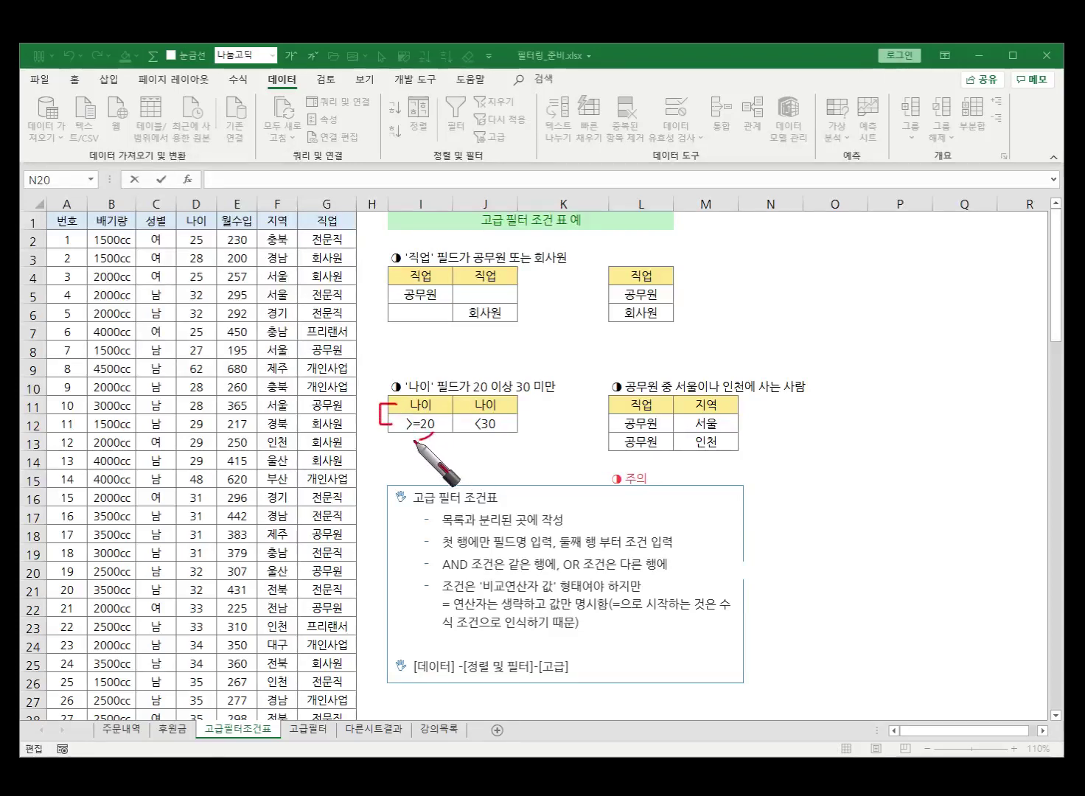
{"action": "mouse_move", "coordinate": [413, 434]}
{"action": "left_mouse_down"}
{"action": "mouse_move", "coordinate": [433, 417]}
{"action": "mouse_move", "coordinate": [423, 440]}
{"action": "mouse_move", "coordinate": [372, 469]}
{"action": "left_mouse_up"}
{"action": "left_click_drag", "start_coordinate": [379, 461], "coordinate": [407, 462]}
{"action": "mouse_move", "coordinate": [411, 444]}
{"action": "left_mouse_down"}
{"action": "mouse_move", "coordinate": [409, 459]}
{"action": "mouse_move", "coordinate": [429, 476]}
{"action": "left_mouse_up"}
{"action": "mouse_move", "coordinate": [527, 443]}
{"action": "left_mouse_down"}
{"action": "mouse_move", "coordinate": [517, 463]}
{"action": "mouse_move", "coordinate": [469, 452]}
{"action": "left_mouse_up"}
{"action": "mouse_move", "coordinate": [473, 447]}
{"action": "left_mouse_down"}
{"action": "mouse_move", "coordinate": [487, 461]}
{"action": "mouse_move", "coordinate": [514, 436]}
{"action": "left_mouse_up"}
{"action": "left_click_drag", "start_coordinate": [519, 427], "coordinate": [519, 435]}
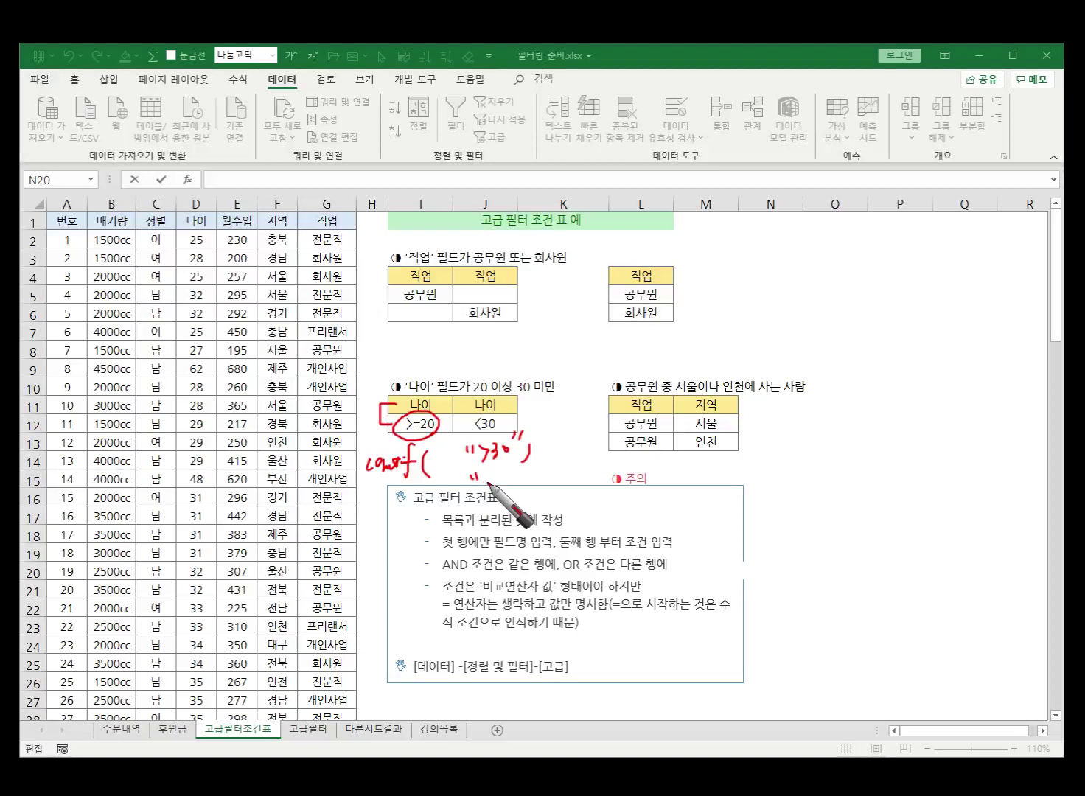
{"action": "left_click_drag", "start_coordinate": [496, 465], "coordinate": [497, 470]}
{"action": "mouse_move", "coordinate": [493, 474]}
{"action": "left_mouse_down"}
{"action": "mouse_move", "coordinate": [532, 471]}
{"action": "mouse_move", "coordinate": [522, 444]}
{"action": "mouse_move", "coordinate": [477, 453]}
{"action": "mouse_move", "coordinate": [481, 445]}
{"action": "left_mouse_up"}
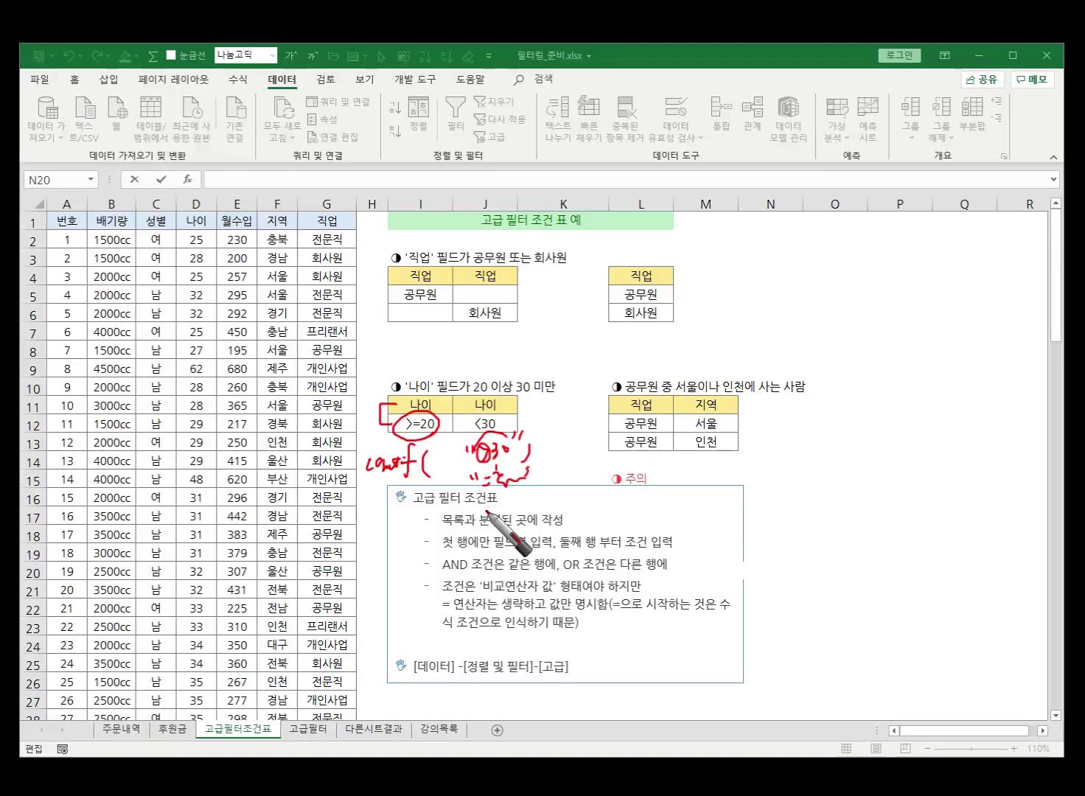
{"action": "key", "text": "e"}
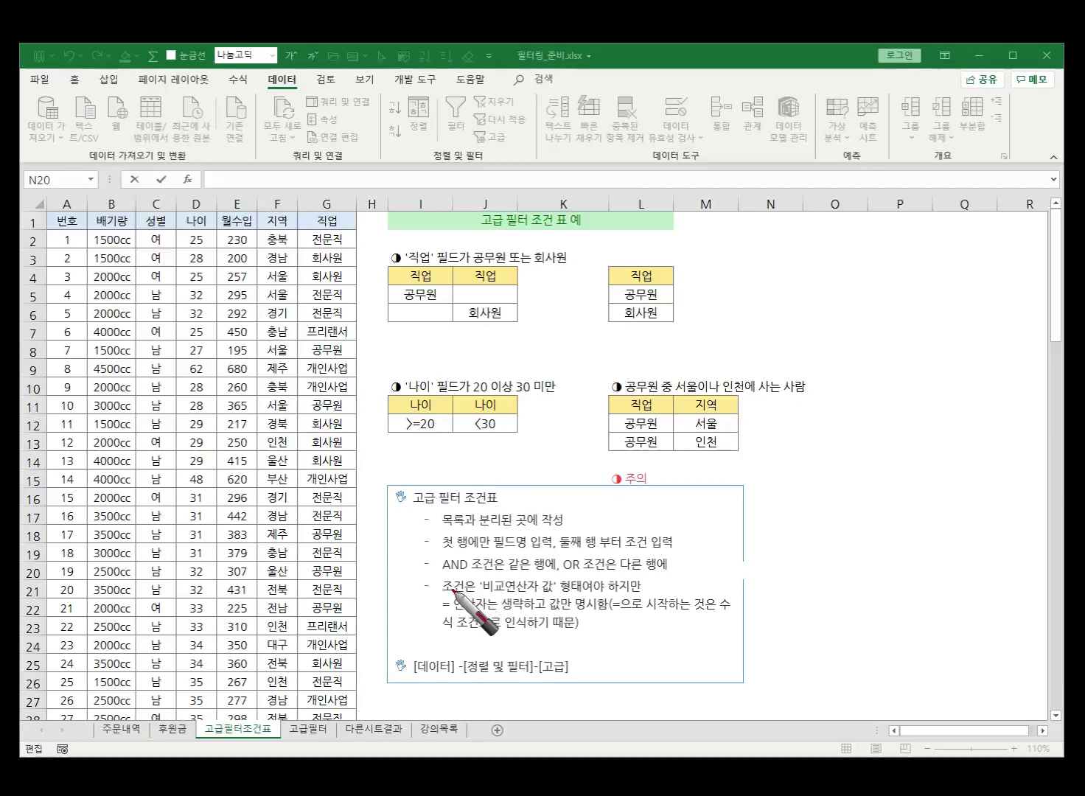
Read the note's rule on writing conditions as operator plus value and omitting =, comparing it with the two 나이 conditions.
{"action": "left_click_drag", "start_coordinate": [490, 596], "coordinate": [546, 594]}
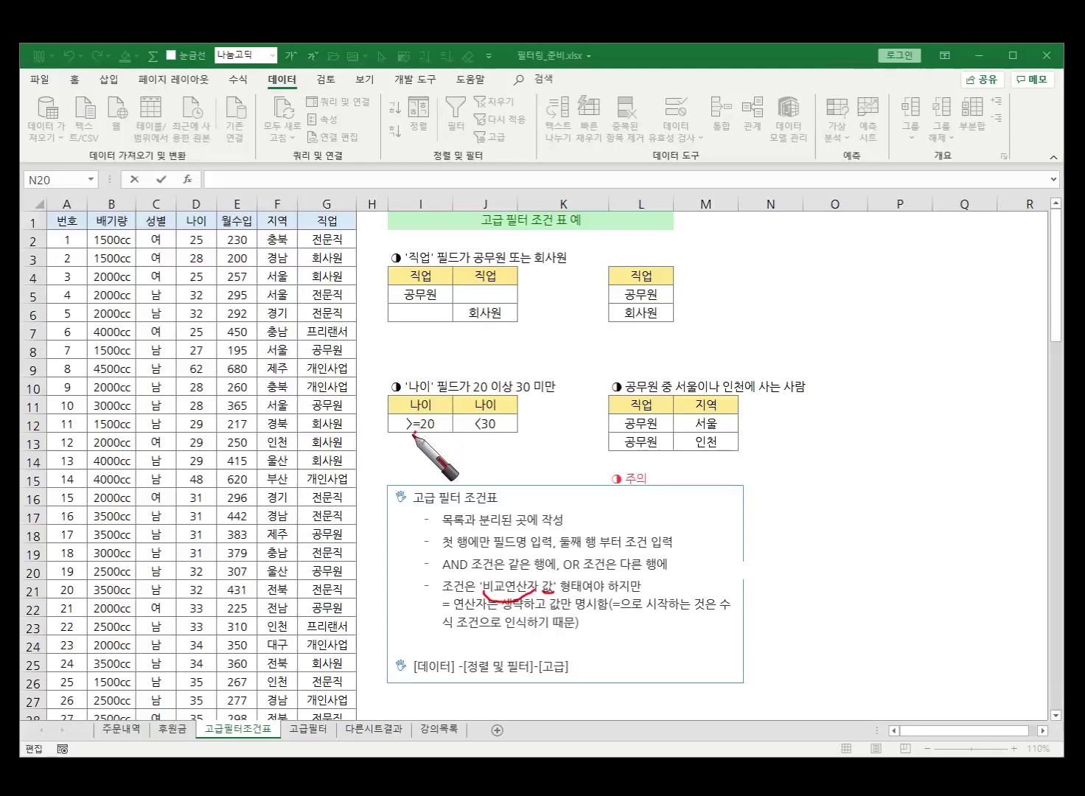
{"action": "mouse_move", "coordinate": [417, 417]}
{"action": "left_mouse_down"}
{"action": "mouse_move", "coordinate": [415, 435]}
{"action": "mouse_move", "coordinate": [492, 435]}
{"action": "left_mouse_up"}
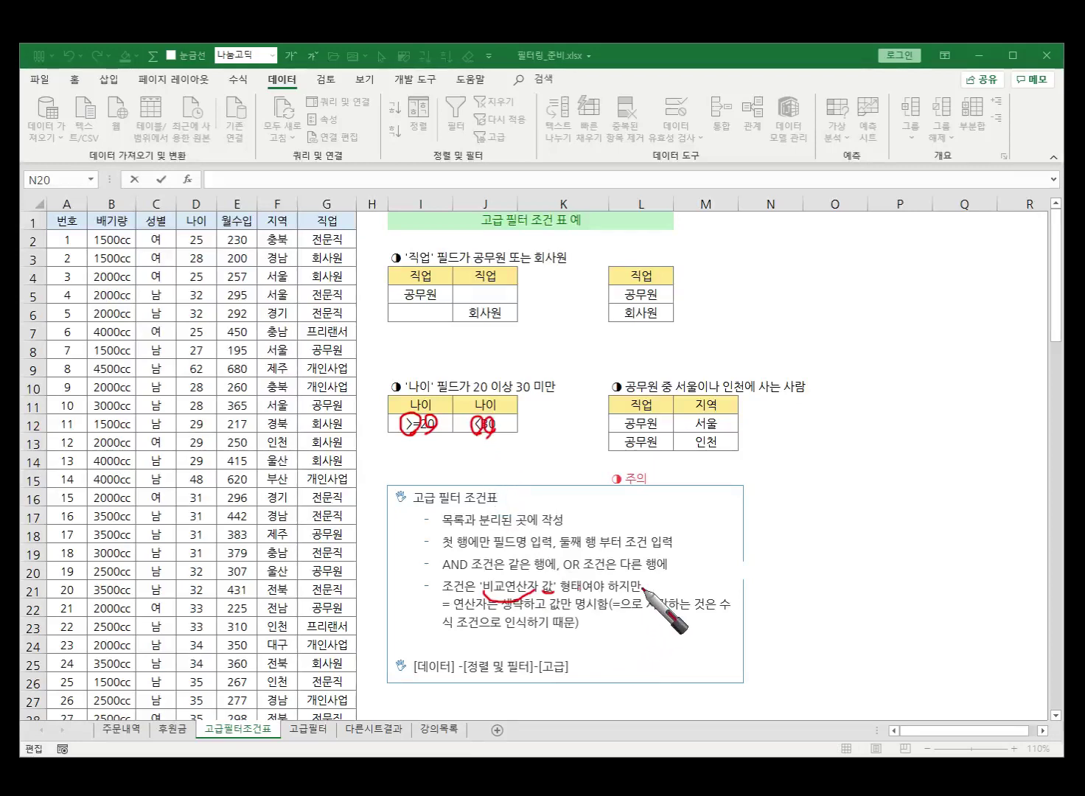
{"action": "mouse_move", "coordinate": [625, 577]}
{"action": "left_mouse_down"}
{"action": "mouse_move", "coordinate": [618, 594]}
{"action": "mouse_move", "coordinate": [643, 582]}
{"action": "left_mouse_up"}
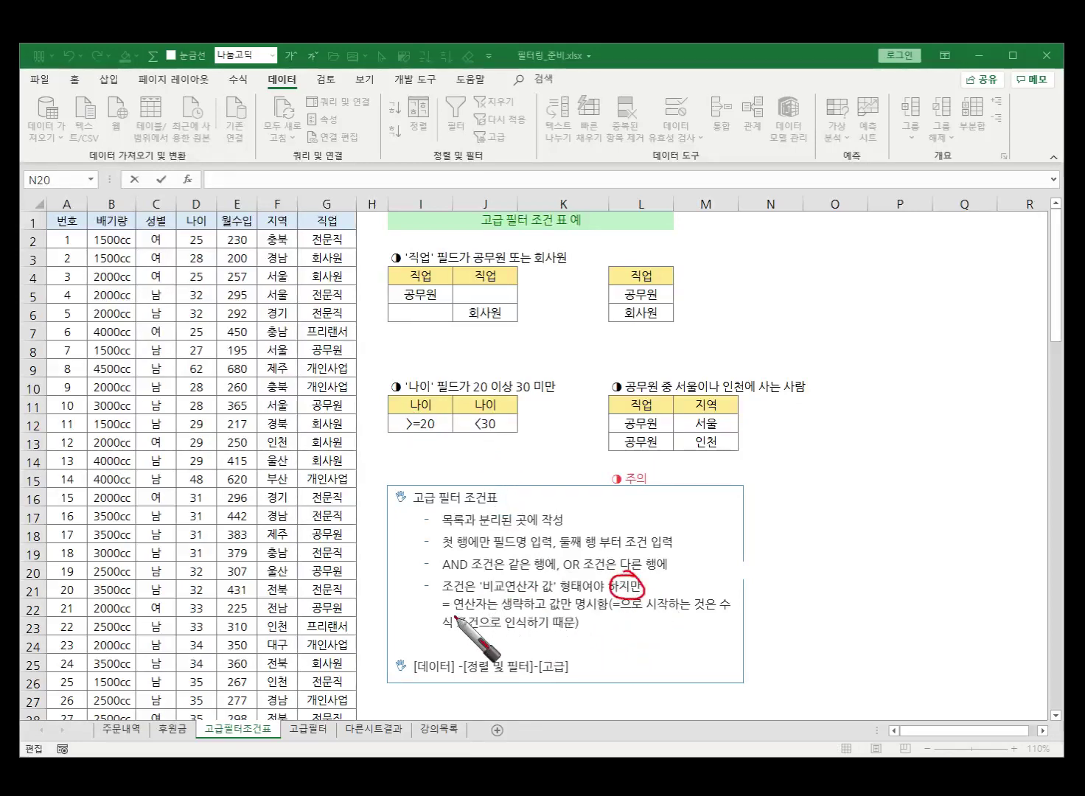
{"action": "left_click_drag", "start_coordinate": [442, 608], "coordinate": [615, 619]}
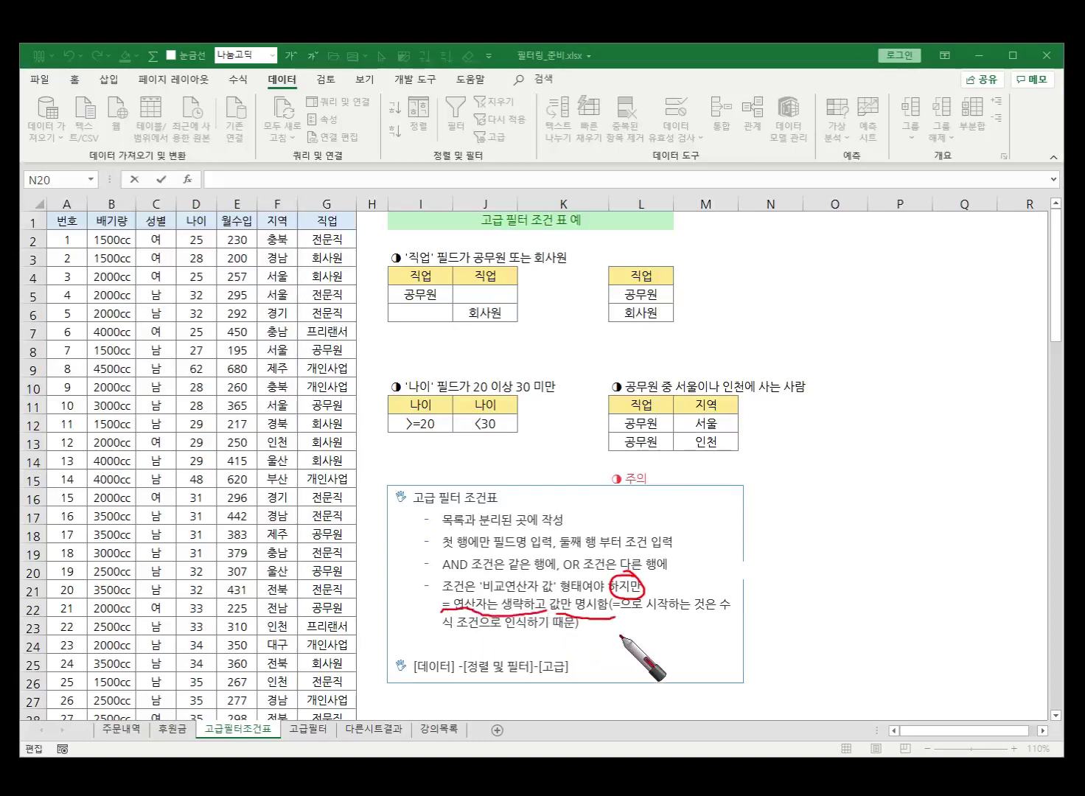
{"action": "key", "text": "e"}
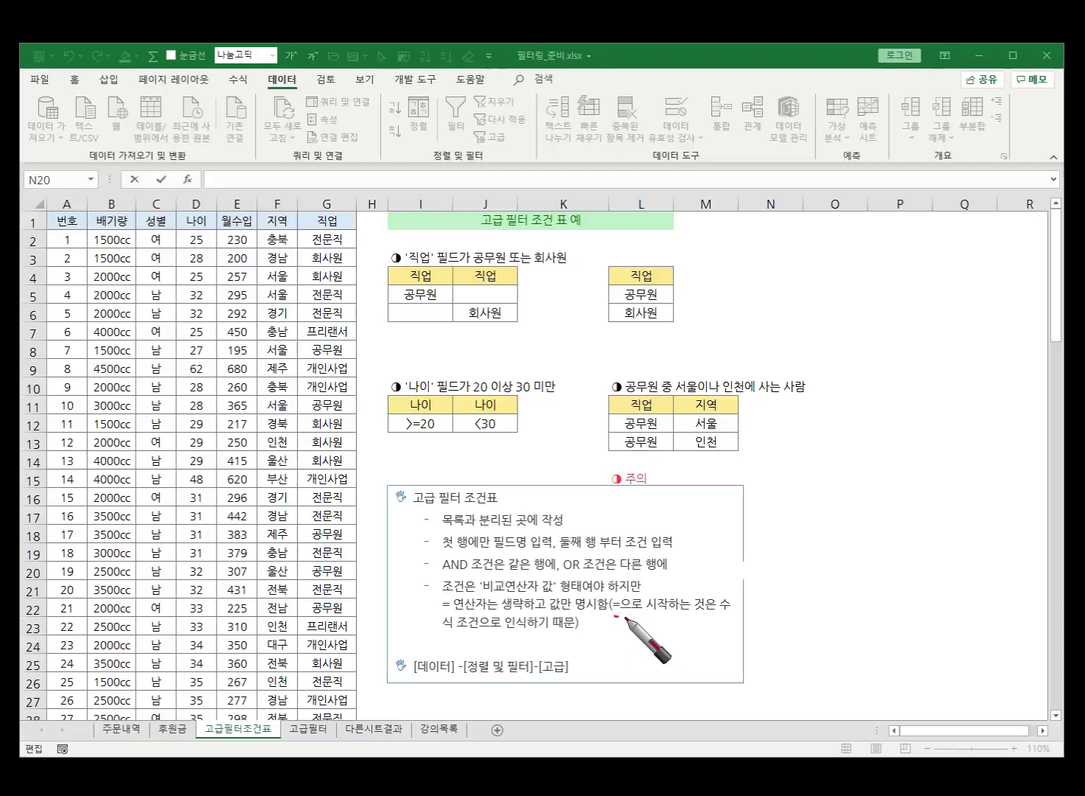
Read the note's explanation in parentheses of why a condition must not start with an equals sign.
{"action": "left_click_drag", "start_coordinate": [616, 616], "coordinate": [735, 619]}
{"action": "left_click_drag", "start_coordinate": [443, 631], "coordinate": [560, 634]}
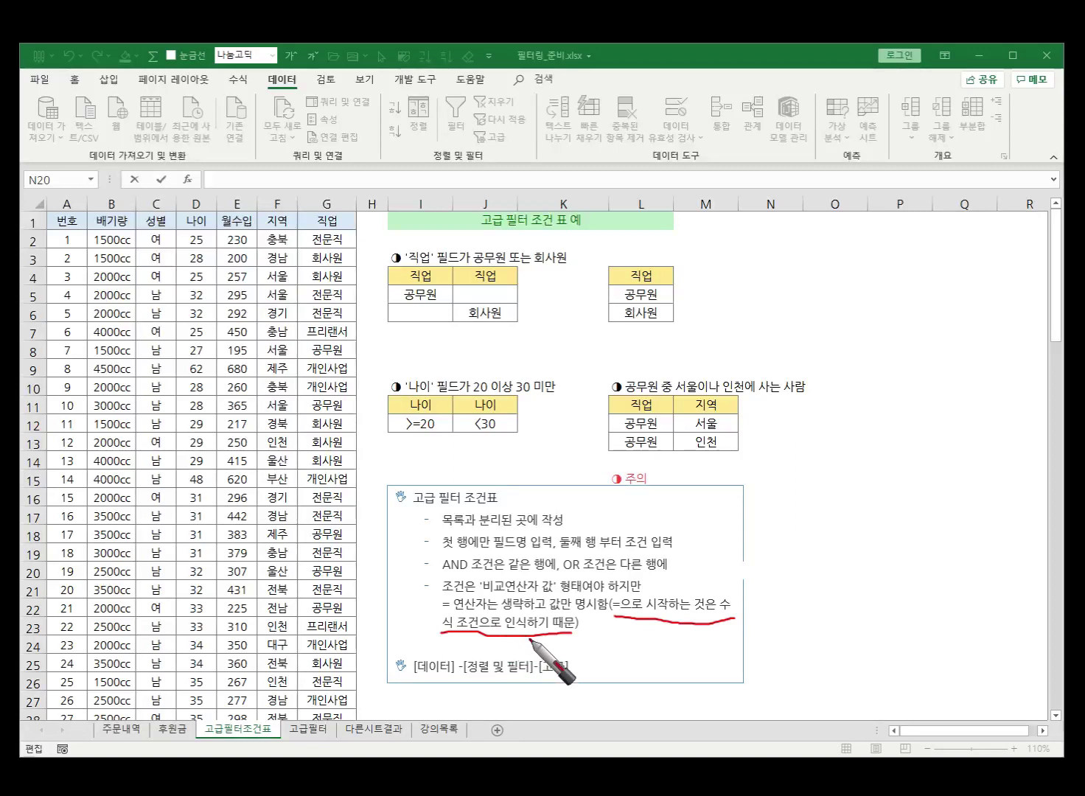
{"action": "left_click_drag", "start_coordinate": [771, 596], "coordinate": [779, 600]}
{"action": "left_click_drag", "start_coordinate": [764, 615], "coordinate": [781, 613]}
{"action": "left_click_drag", "start_coordinate": [786, 606], "coordinate": [791, 612]}
{"action": "left_click_drag", "start_coordinate": [796, 589], "coordinate": [802, 620]}
{"action": "mouse_move", "coordinate": [823, 577]}
{"action": "left_mouse_down"}
{"action": "mouse_move", "coordinate": [770, 634]}
{"action": "mouse_move", "coordinate": [822, 630]}
{"action": "left_mouse_up"}
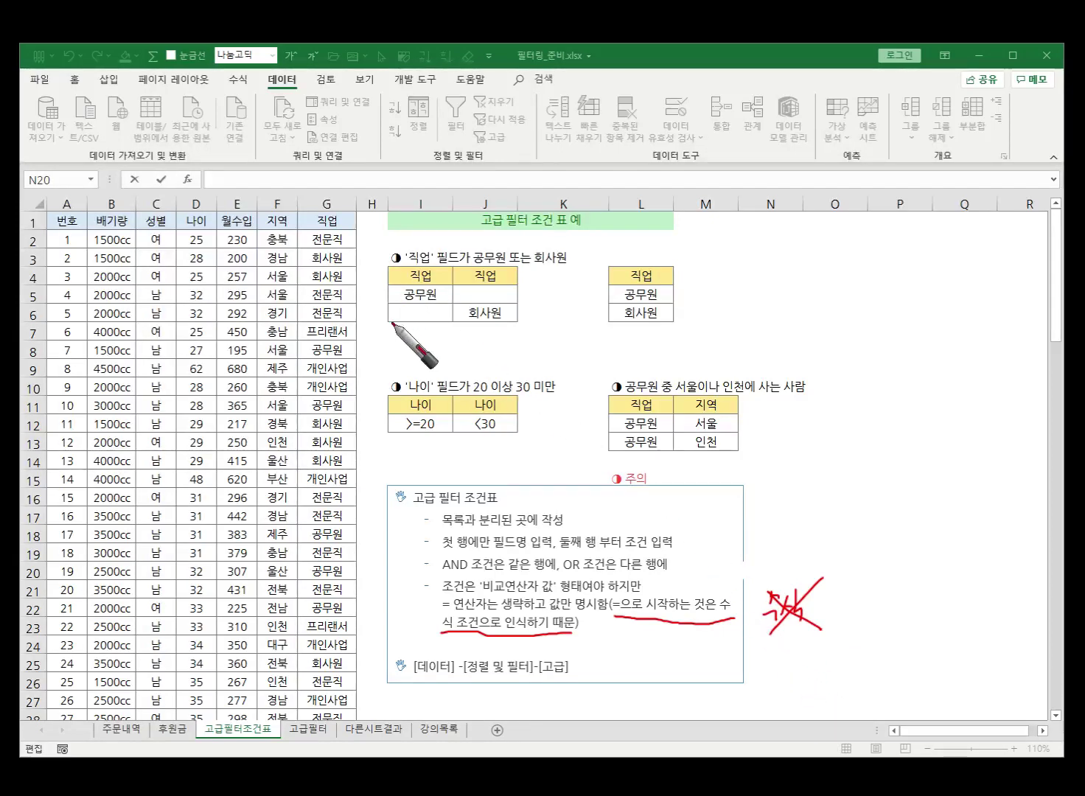
{"action": "key", "text": "e"}
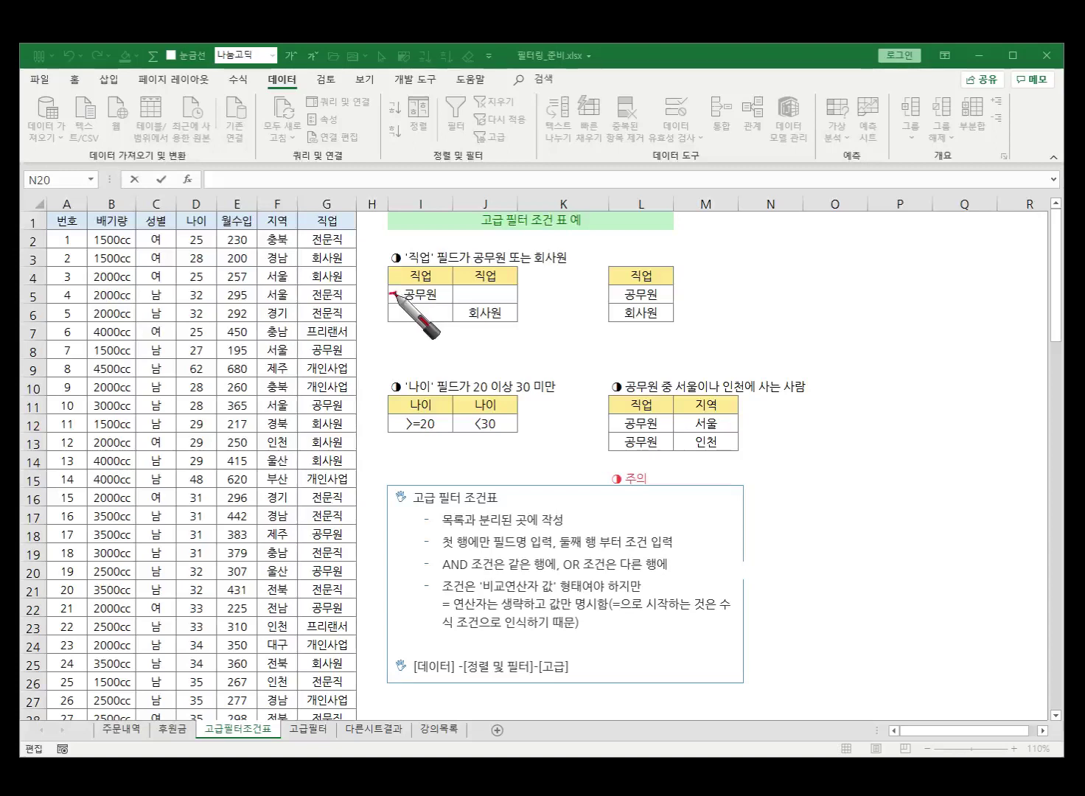
Review how each condition pairs with its field name in the two-column 직업 and 나이 criteria tables.
{"action": "left_click_drag", "start_coordinate": [390, 297], "coordinate": [398, 297]}
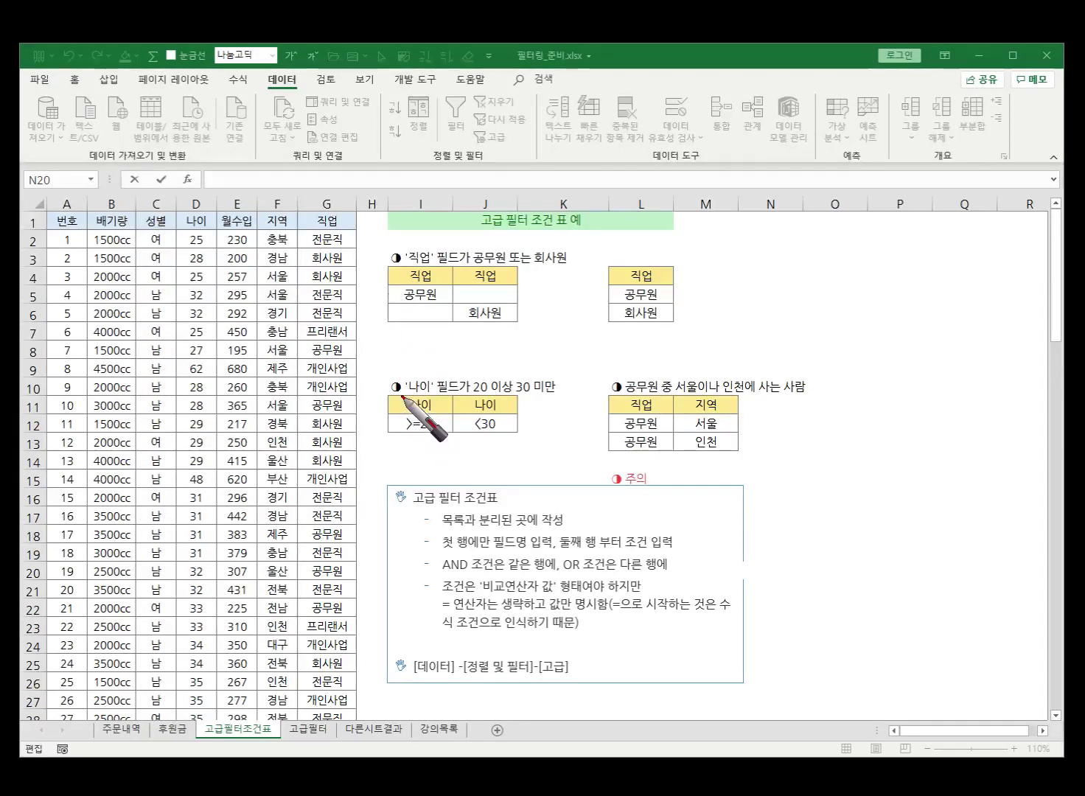
{"action": "left_click_drag", "start_coordinate": [392, 272], "coordinate": [379, 301]}
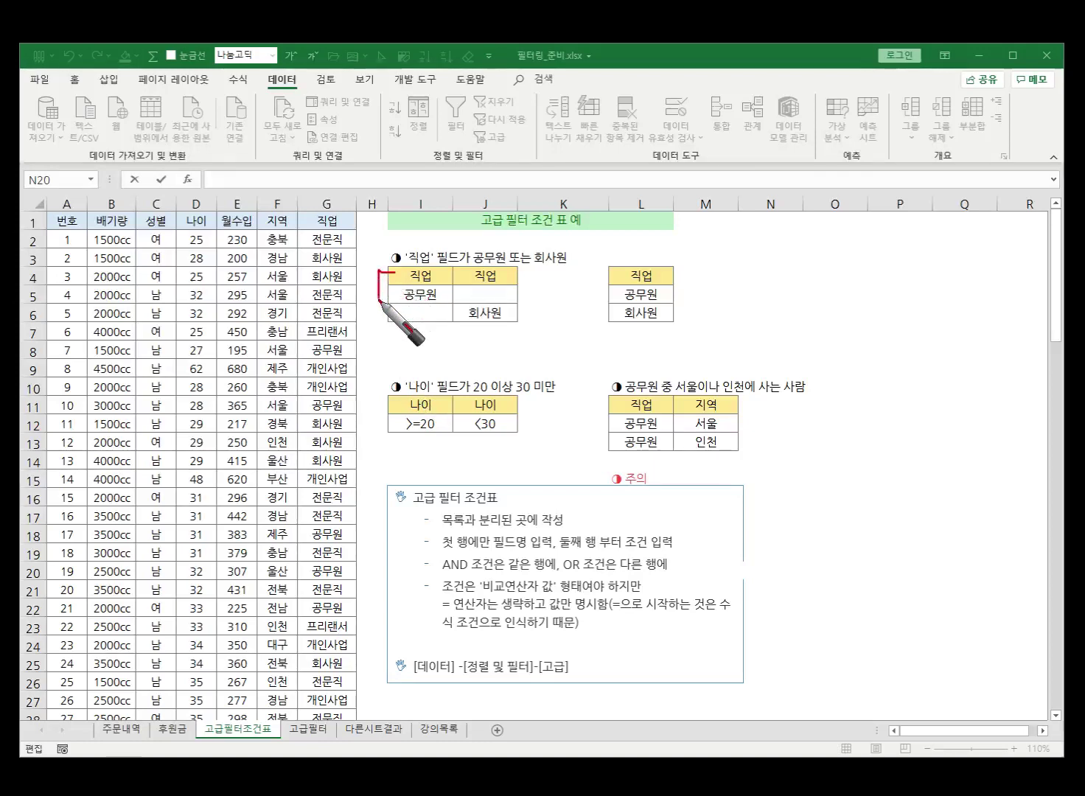
{"action": "mouse_move", "coordinate": [506, 273]}
{"action": "left_mouse_down"}
{"action": "mouse_move", "coordinate": [525, 272]}
{"action": "mouse_move", "coordinate": [527, 299]}
{"action": "mouse_move", "coordinate": [511, 315]}
{"action": "left_mouse_up"}
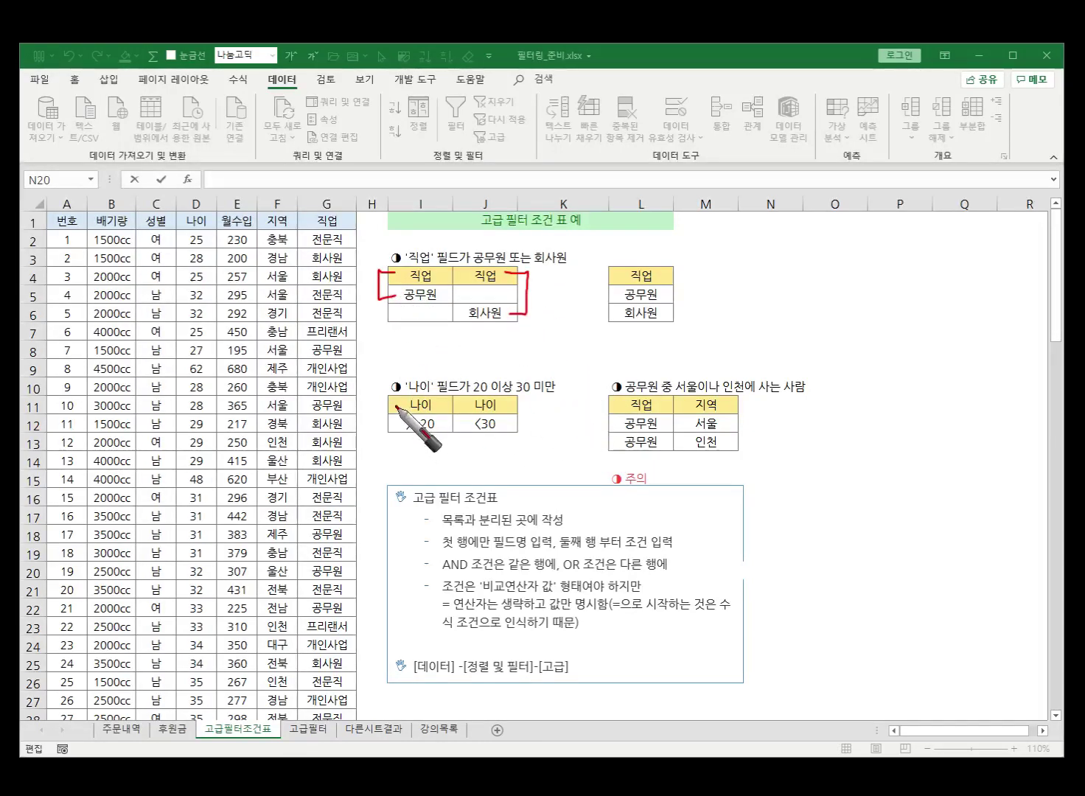
{"action": "left_click_drag", "start_coordinate": [391, 403], "coordinate": [392, 423]}
{"action": "mouse_move", "coordinate": [503, 404]}
{"action": "left_mouse_down"}
{"action": "mouse_move", "coordinate": [522, 424]}
{"action": "mouse_move", "coordinate": [505, 426]}
{"action": "left_mouse_up"}
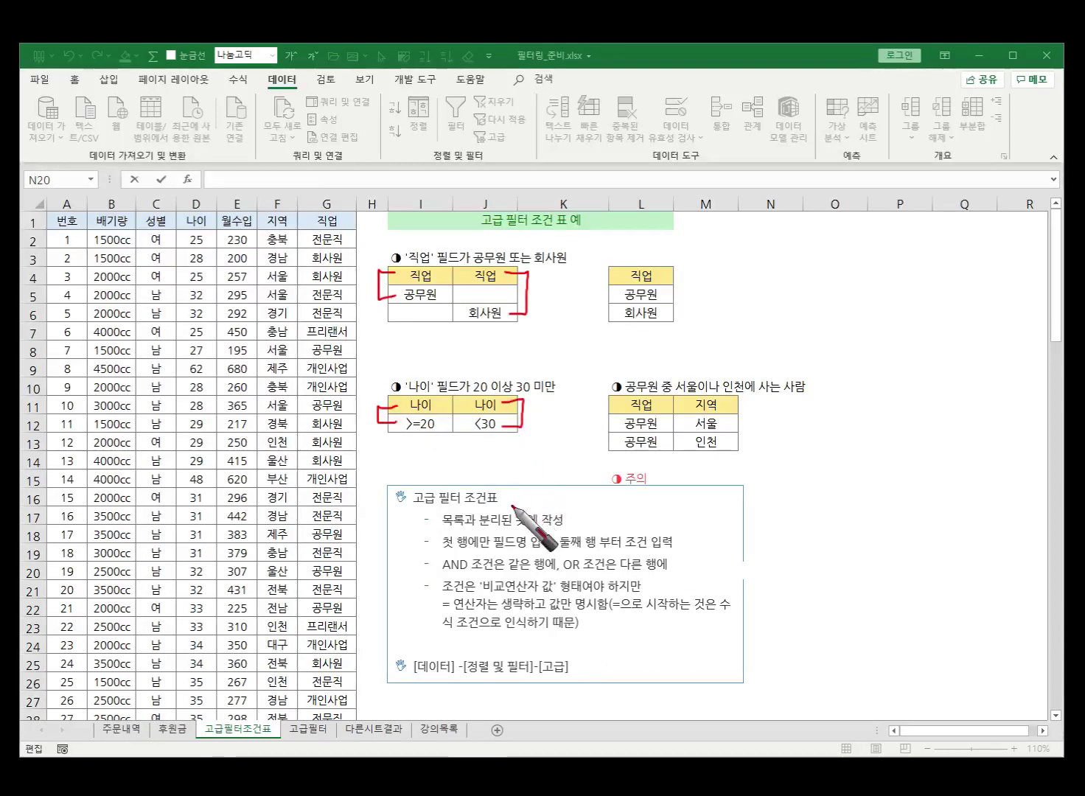
{"action": "key", "text": "e"}
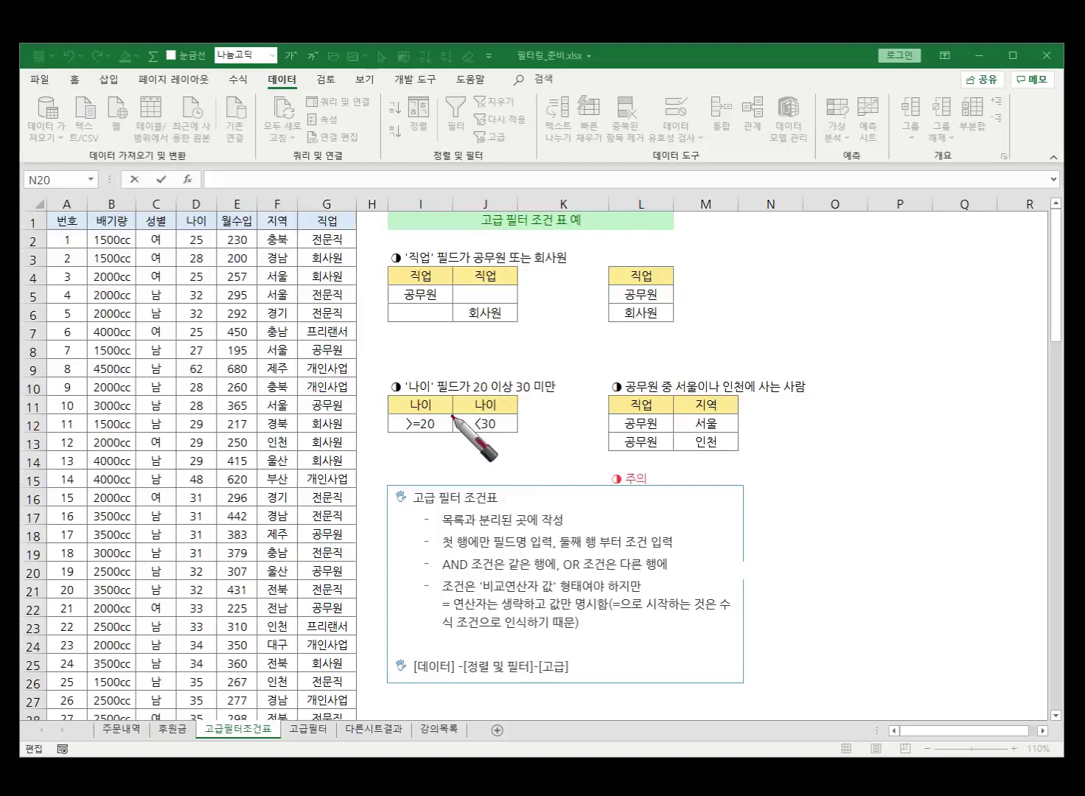
Compare the row placement of the conditions in the 나이 and 직업 examples with the note's AND/OR rule.
{"action": "mouse_move", "coordinate": [453, 417]}
{"action": "left_mouse_down"}
{"action": "mouse_move", "coordinate": [374, 426]}
{"action": "mouse_move", "coordinate": [516, 429]}
{"action": "mouse_move", "coordinate": [486, 414]}
{"action": "mouse_move", "coordinate": [451, 422]}
{"action": "mouse_move", "coordinate": [451, 437]}
{"action": "left_mouse_up"}
{"action": "mouse_move", "coordinate": [417, 288]}
{"action": "left_mouse_down"}
{"action": "mouse_move", "coordinate": [406, 285]}
{"action": "mouse_move", "coordinate": [448, 315]}
{"action": "mouse_move", "coordinate": [514, 293]}
{"action": "mouse_move", "coordinate": [398, 290]}
{"action": "mouse_move", "coordinate": [385, 301]}
{"action": "left_mouse_up"}
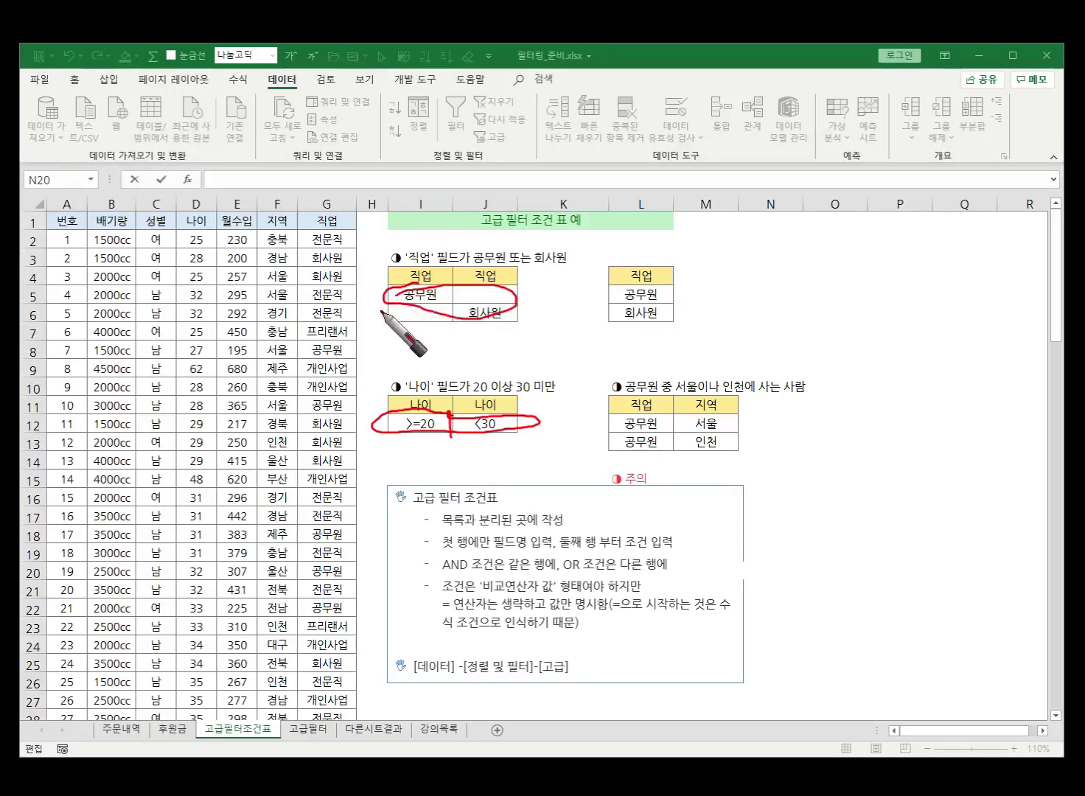
{"action": "key", "text": "e"}
{"action": "left_click_drag", "start_coordinate": [442, 572], "coordinate": [554, 570]}
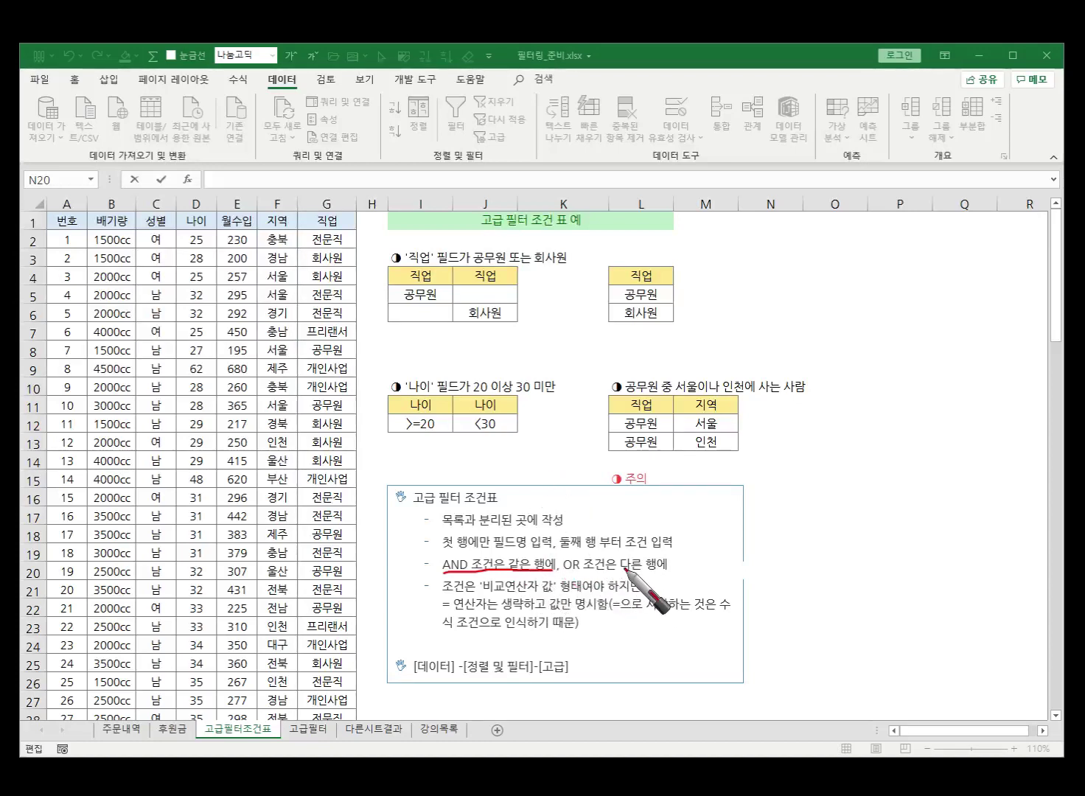
{"action": "left_click_drag", "start_coordinate": [622, 569], "coordinate": [667, 569]}
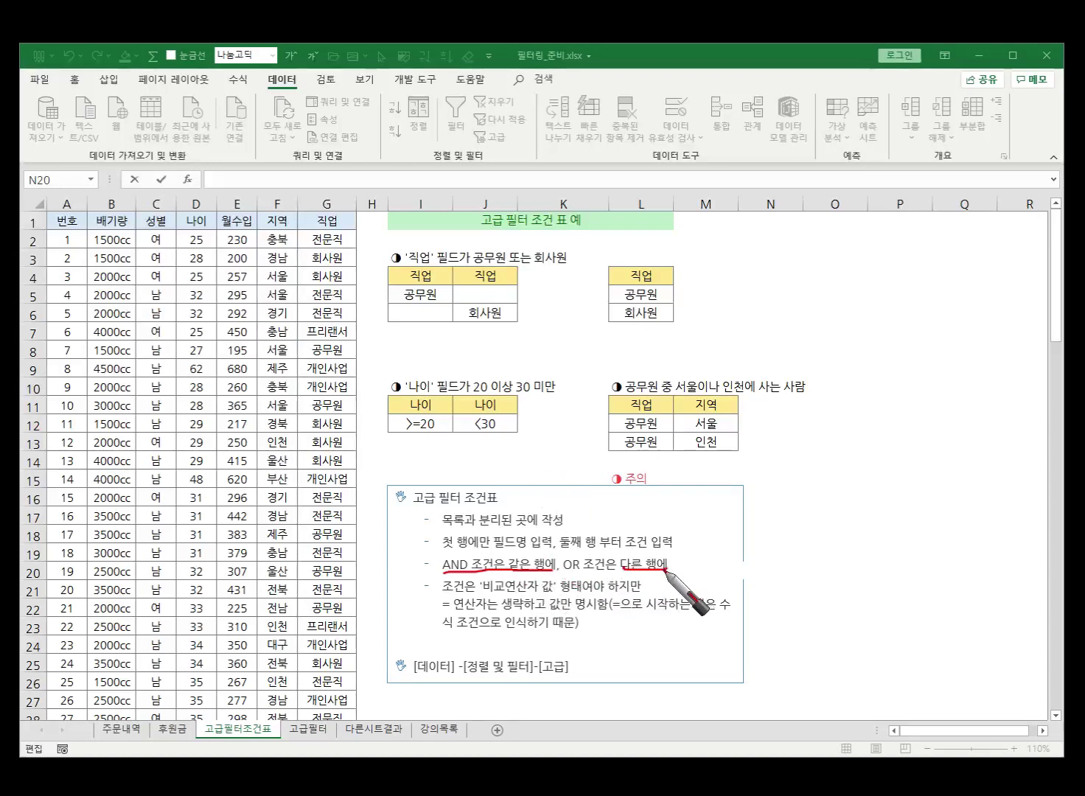
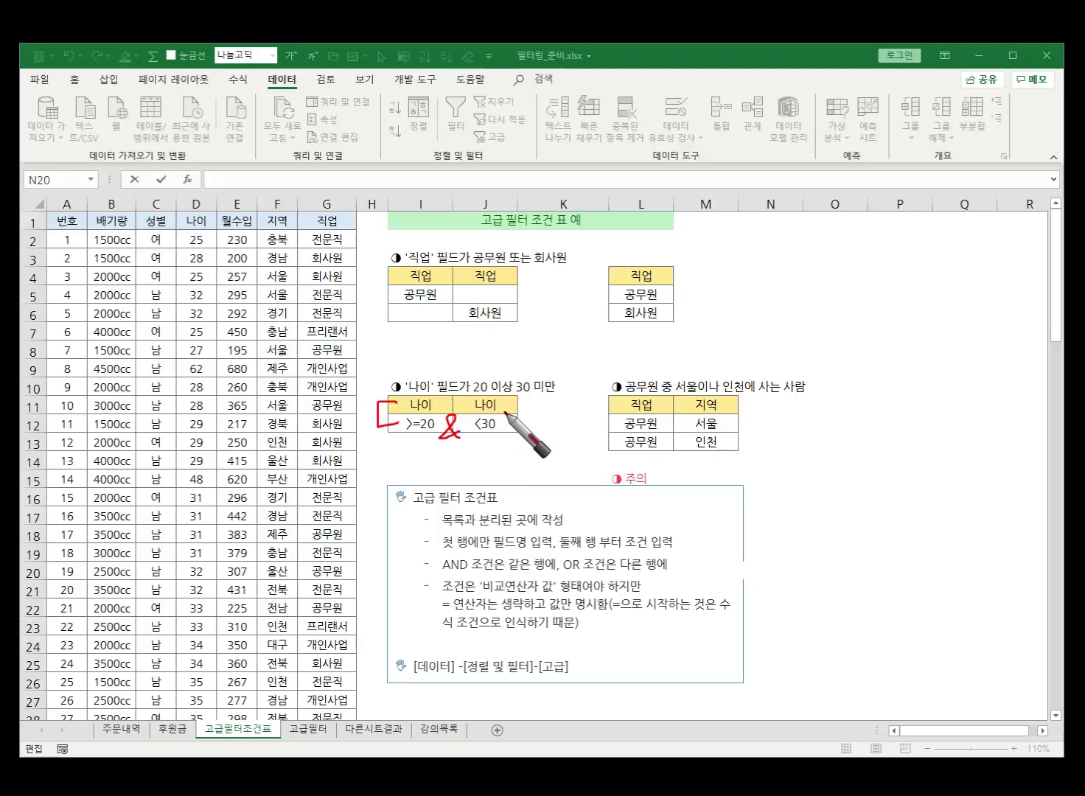
Examine the AND pairing in the 나이 example and the 서울 and 인천 rows of the 공무원 example.
{"action": "left_click_drag", "start_coordinate": [507, 400], "coordinate": [508, 427]}
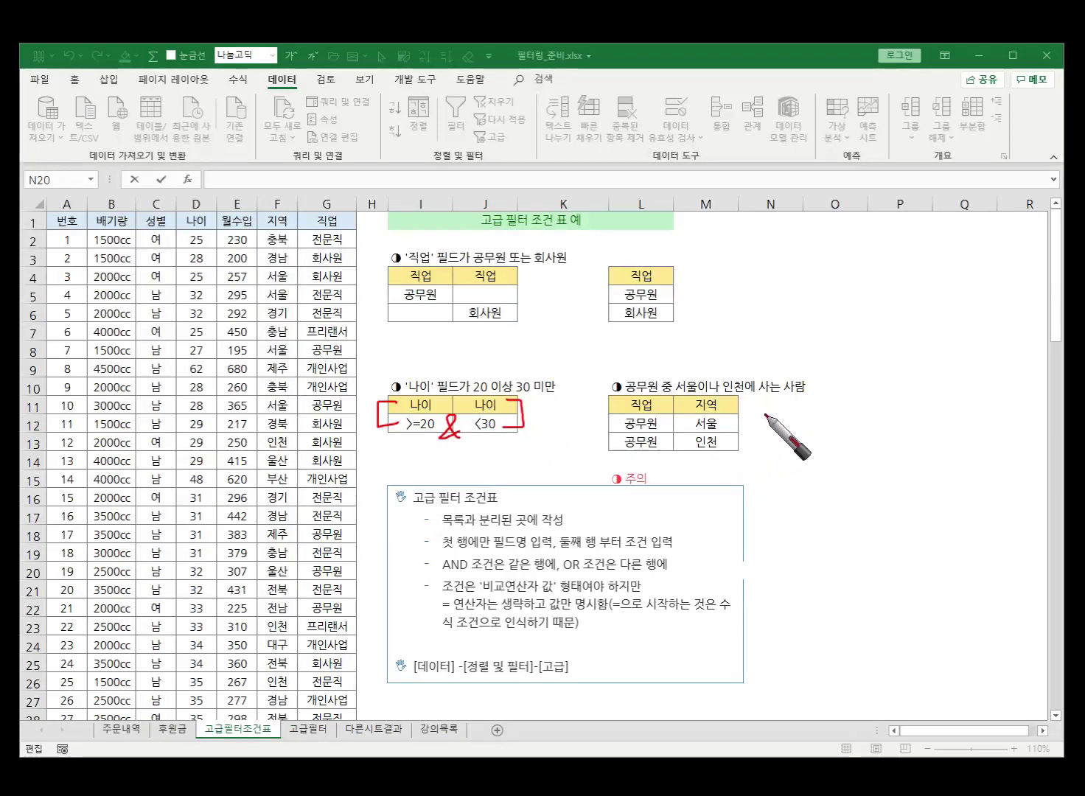
{"action": "key", "text": "e"}
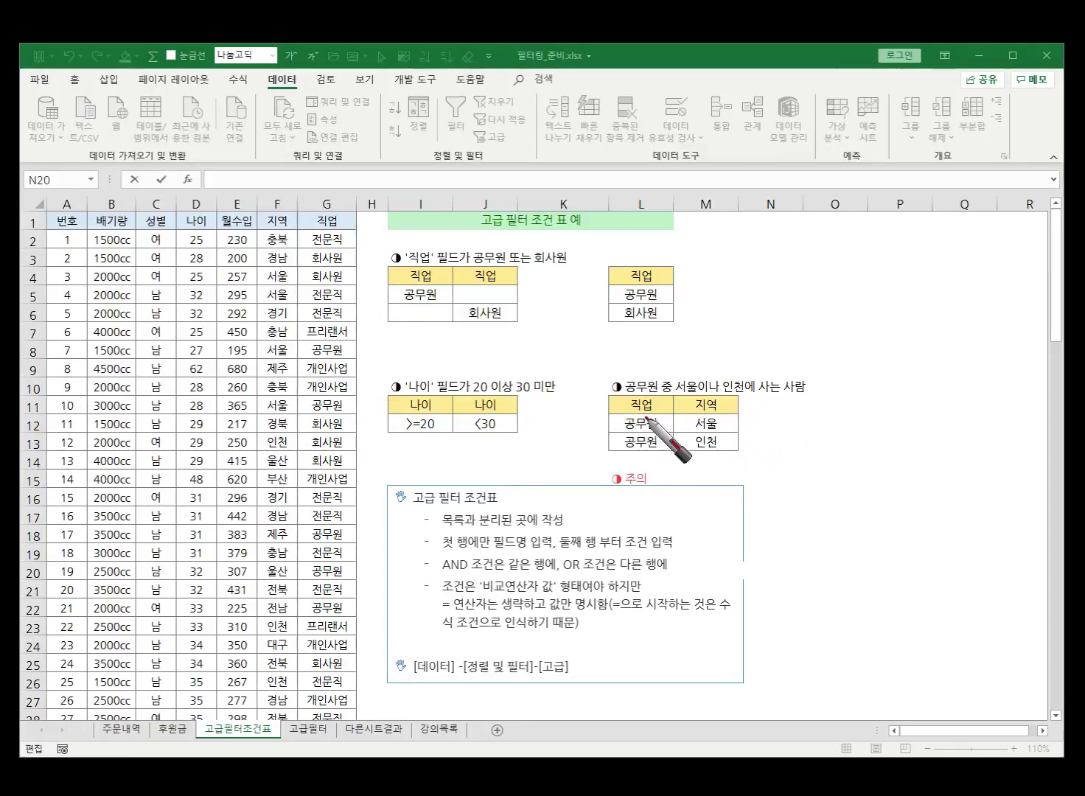
{"action": "mouse_move", "coordinate": [641, 416]}
{"action": "left_mouse_down"}
{"action": "mouse_move", "coordinate": [619, 419]}
{"action": "mouse_move", "coordinate": [641, 431]}
{"action": "mouse_move", "coordinate": [693, 431]}
{"action": "mouse_move", "coordinate": [727, 415]}
{"action": "mouse_move", "coordinate": [632, 419]}
{"action": "mouse_move", "coordinate": [659, 435]}
{"action": "mouse_move", "coordinate": [611, 446]}
{"action": "mouse_move", "coordinate": [749, 443]}
{"action": "mouse_move", "coordinate": [614, 436]}
{"action": "left_mouse_up"}
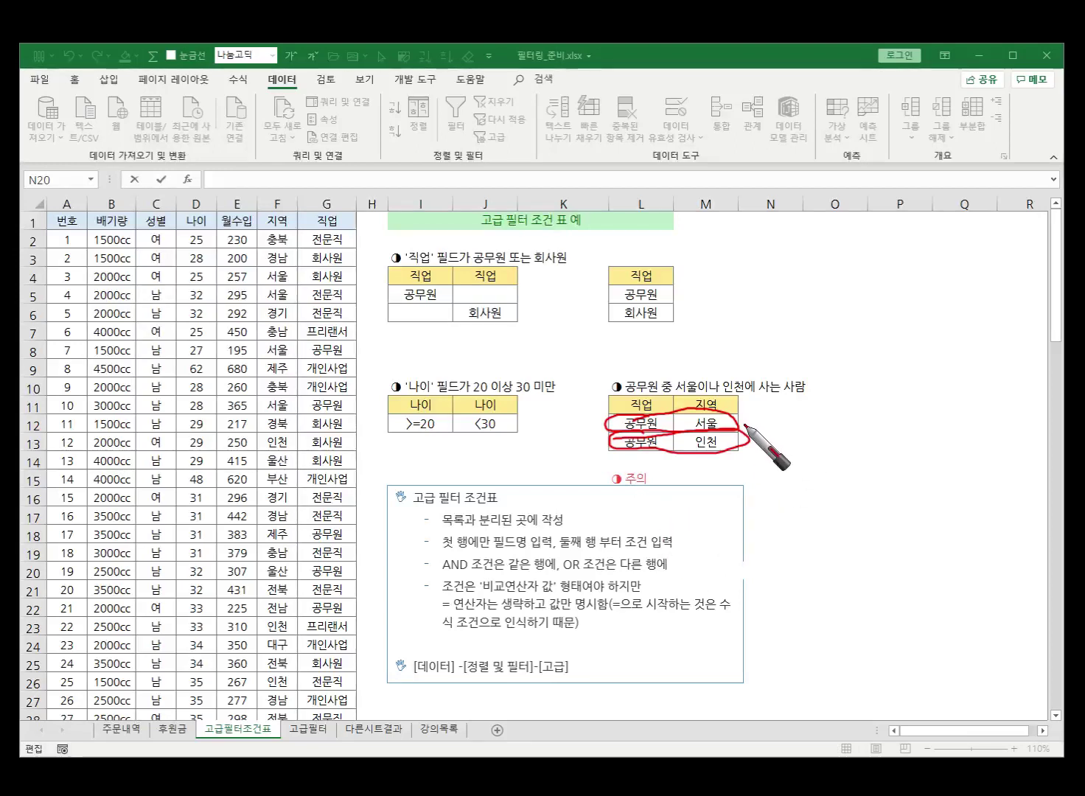
{"action": "key", "text": "e"}
{"action": "mouse_move", "coordinate": [738, 419]}
{"action": "left_mouse_down"}
{"action": "mouse_move", "coordinate": [737, 438]}
{"action": "mouse_move", "coordinate": [799, 420]}
{"action": "left_mouse_up"}
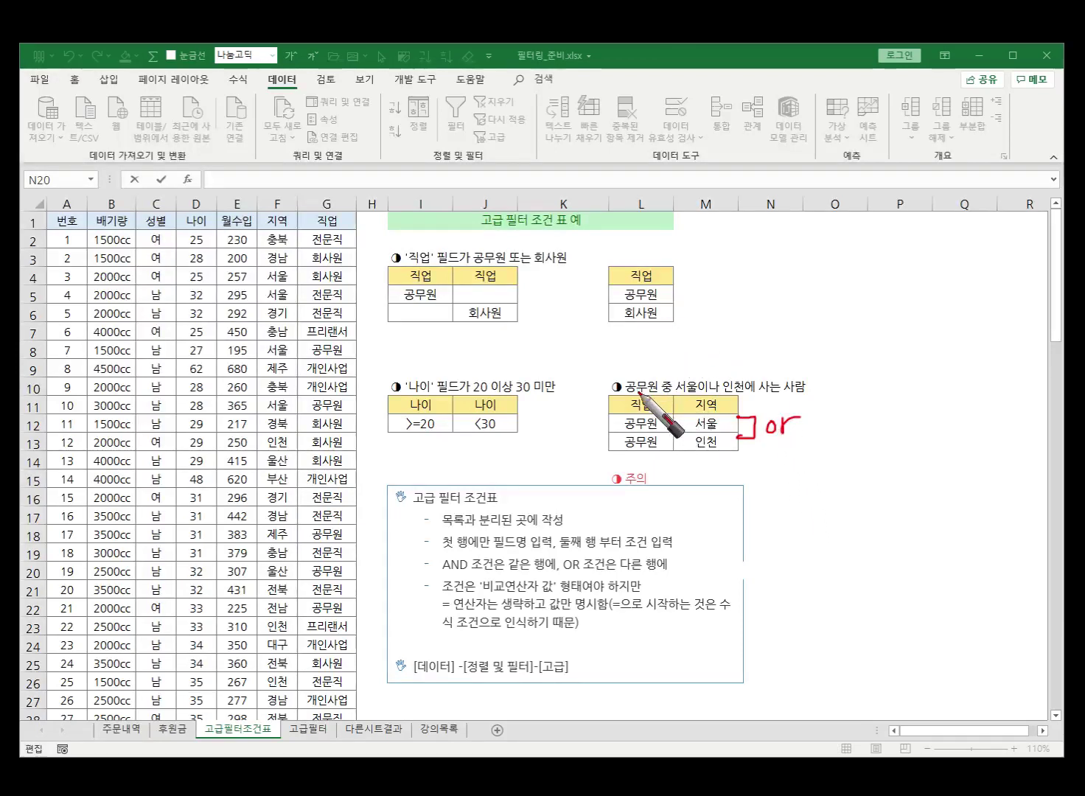
{"action": "mouse_move", "coordinate": [627, 376]}
{"action": "left_mouse_down"}
{"action": "mouse_move", "coordinate": [708, 347]}
{"action": "mouse_move", "coordinate": [765, 359]}
{"action": "mouse_move", "coordinate": [806, 384]}
{"action": "left_mouse_up"}
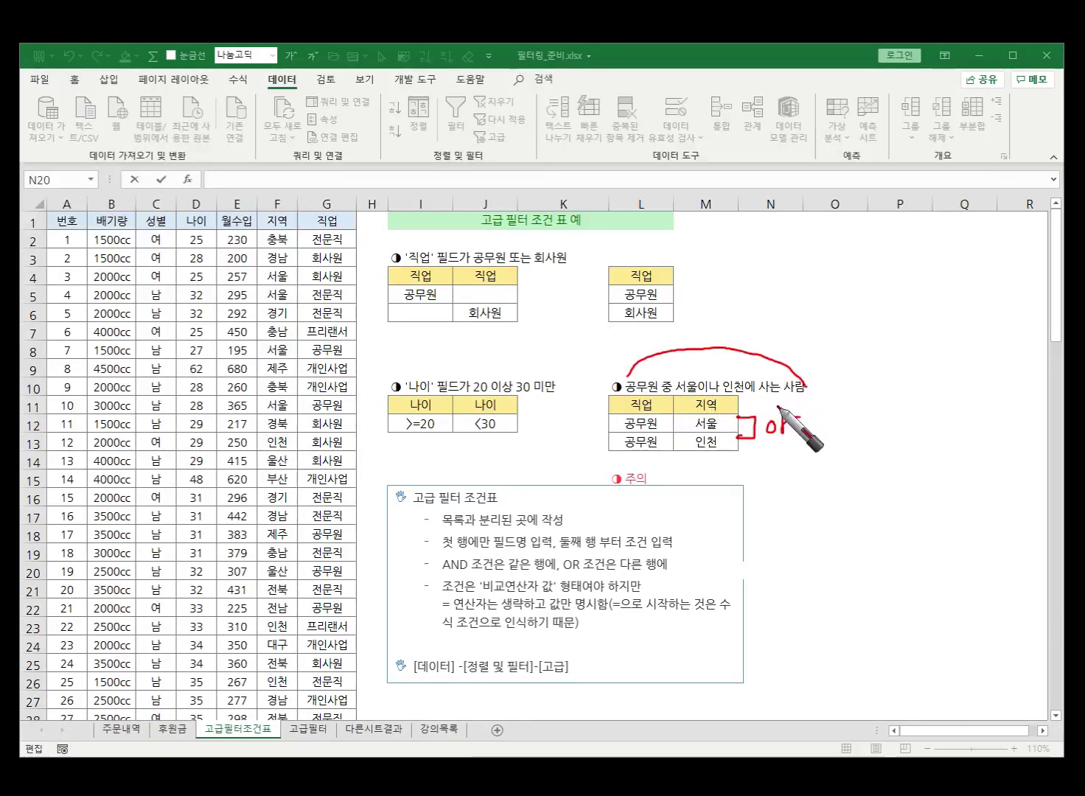
{"action": "key", "text": "e"}
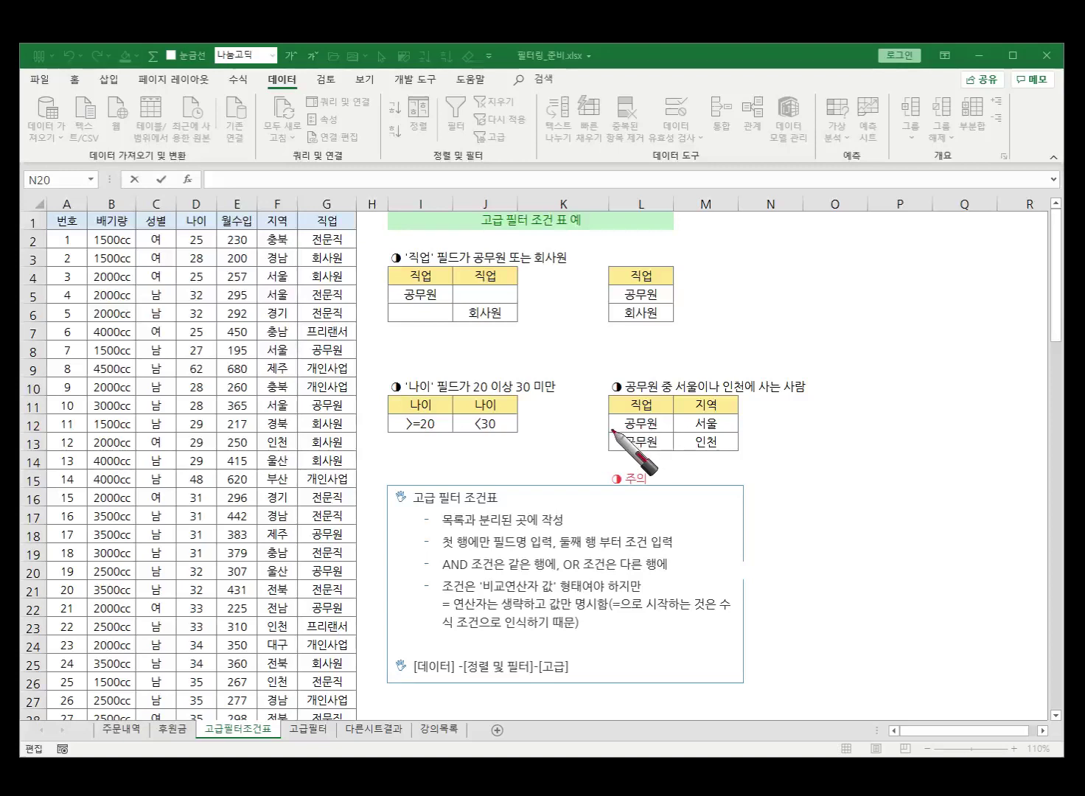
{"action": "mouse_move", "coordinate": [612, 432]}
{"action": "left_mouse_down"}
{"action": "mouse_move", "coordinate": [735, 422]}
{"action": "mouse_move", "coordinate": [691, 455]}
{"action": "mouse_move", "coordinate": [730, 448]}
{"action": "mouse_move", "coordinate": [671, 418]}
{"action": "left_mouse_up"}
{"action": "key", "text": "e"}
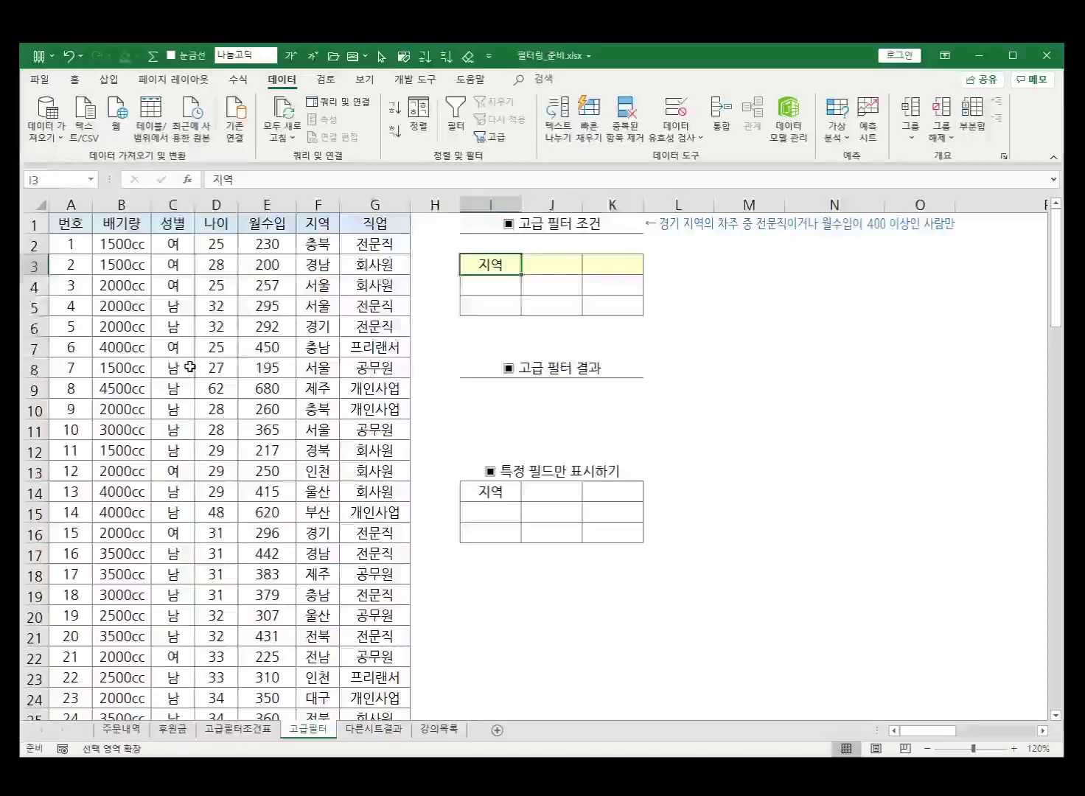
Look through the car owner records on the 고급필터 sheet, down the list and back to its header row.
{"action": "left_click", "coordinate": [189, 365]}
{"action": "left_click", "coordinate": [178, 409]}
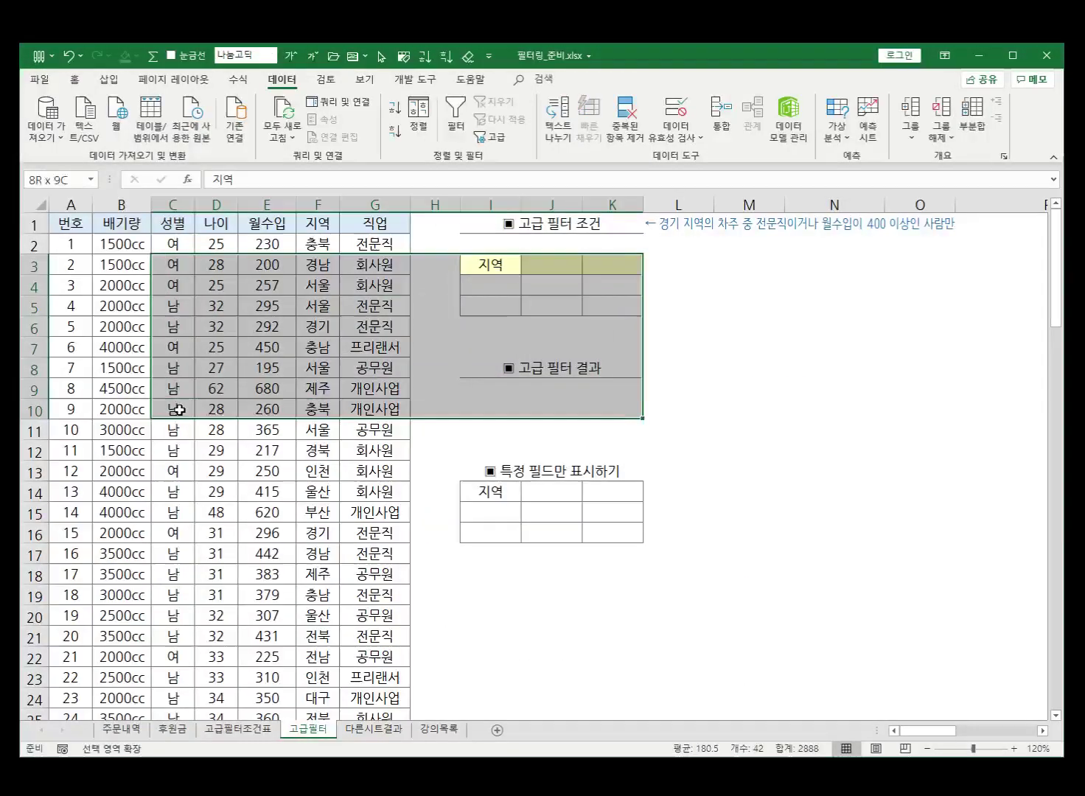
{"action": "left_click", "coordinate": [185, 405]}
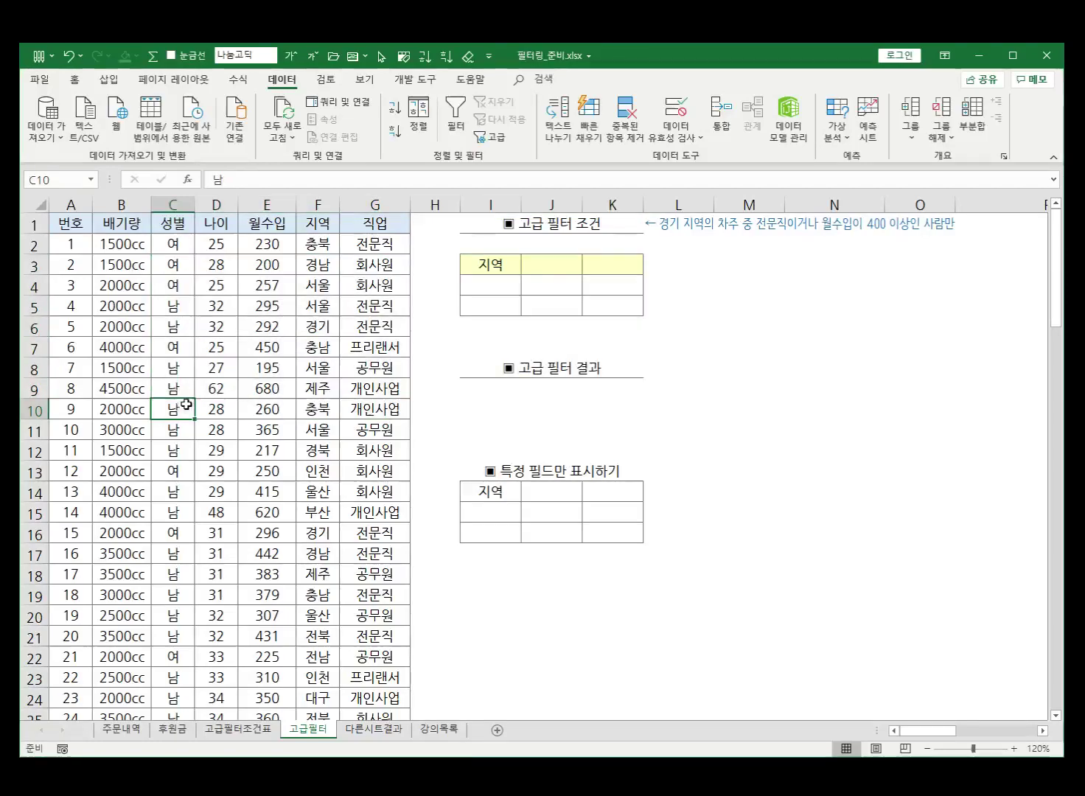
{"action": "scroll", "coordinate": [186, 420], "scroll_direction": "down", "scroll_amount": 4}
{"action": "scroll", "coordinate": [186, 429], "scroll_direction": "down", "scroll_amount": 20}
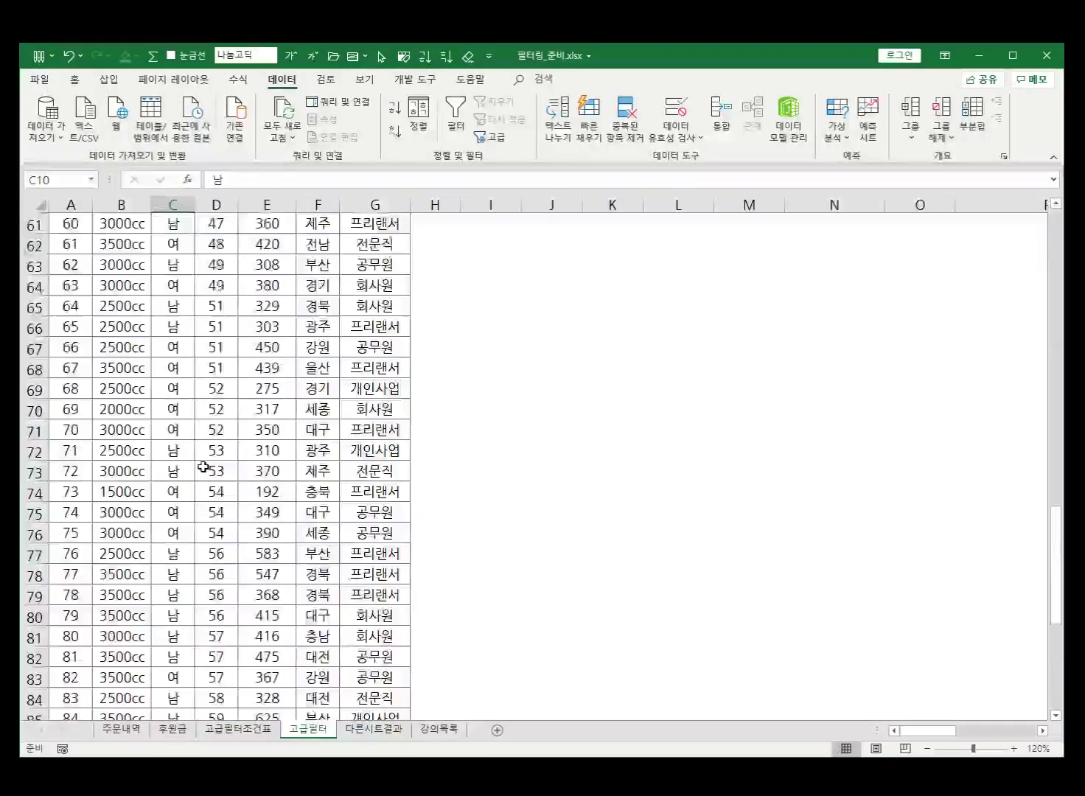
{"action": "scroll", "coordinate": [202, 480], "scroll_direction": "down", "scroll_amount": 4}
{"action": "scroll", "coordinate": [207, 485], "scroll_direction": "up", "scroll_amount": 20}
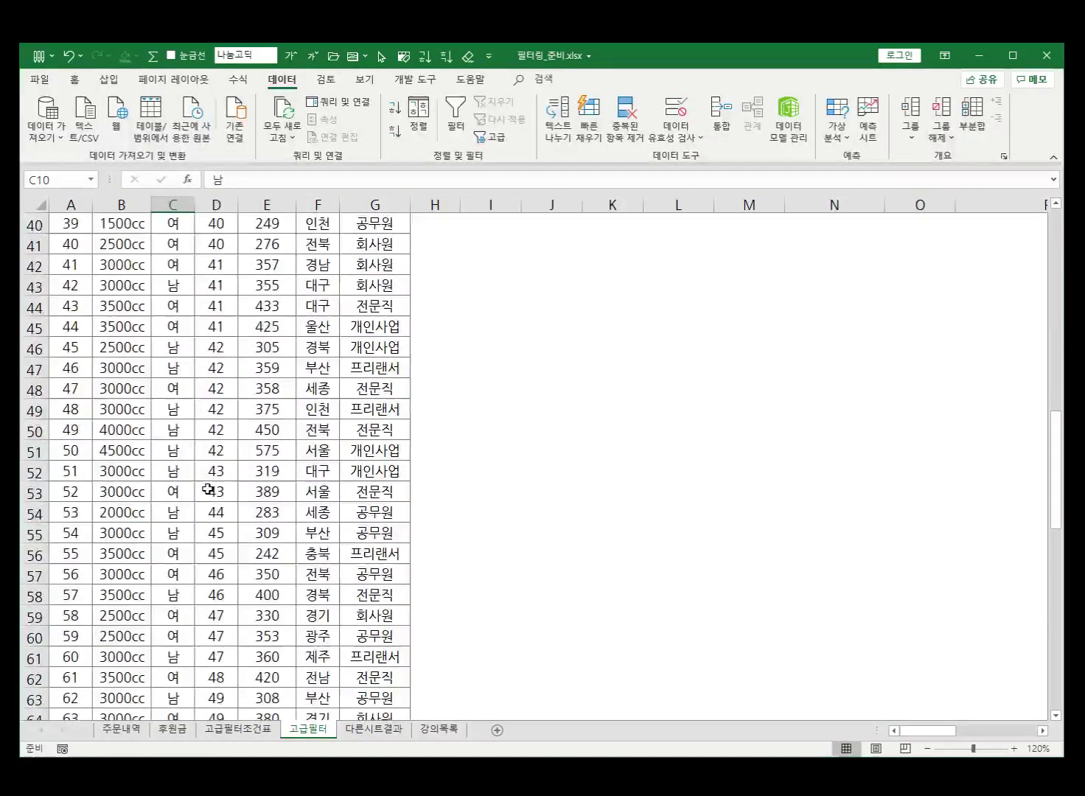
{"action": "scroll", "coordinate": [214, 490], "scroll_direction": "up", "scroll_amount": 5}
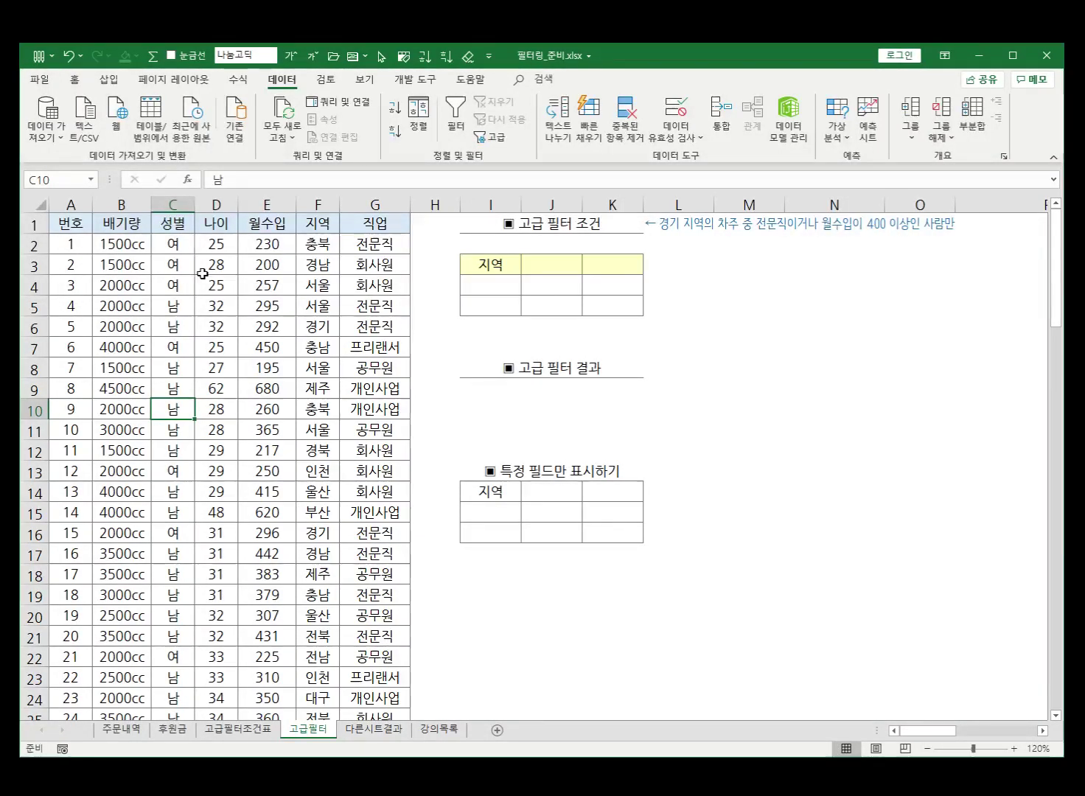
Enter 경기 in cell I4 as the criterion under the 지역 heading of the advanced filter condition table.
{"action": "left_click", "coordinate": [667, 223]}
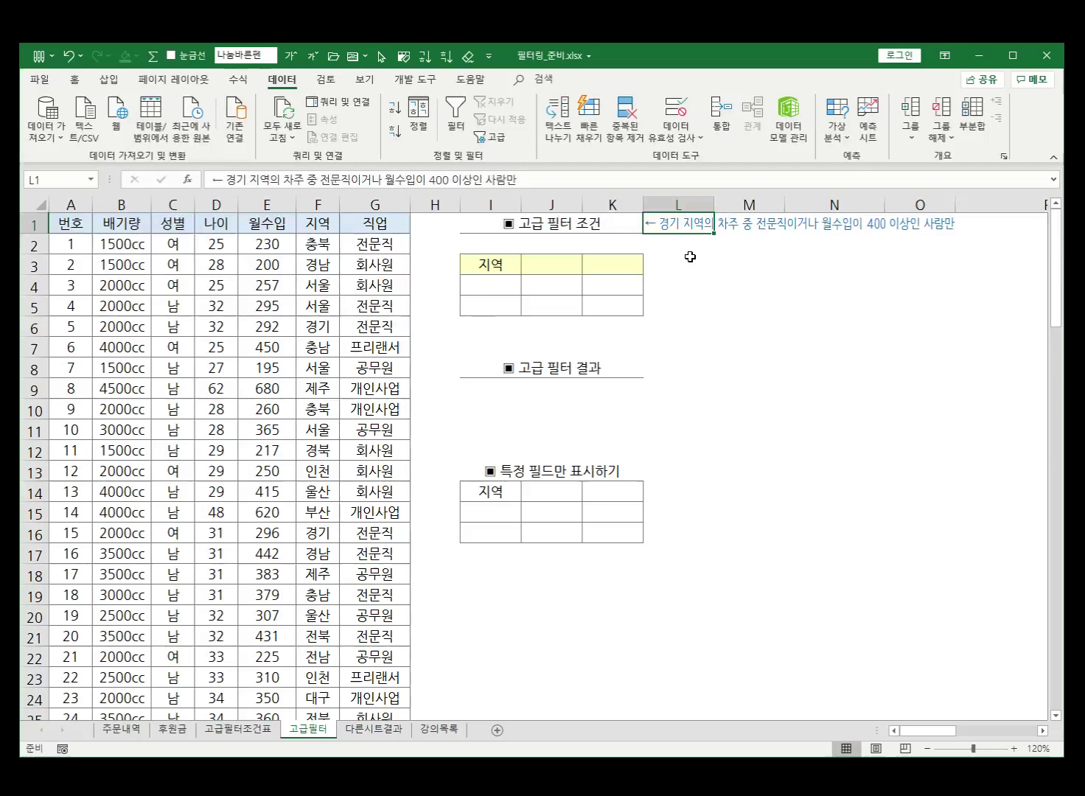
{"action": "left_click", "coordinate": [508, 267]}
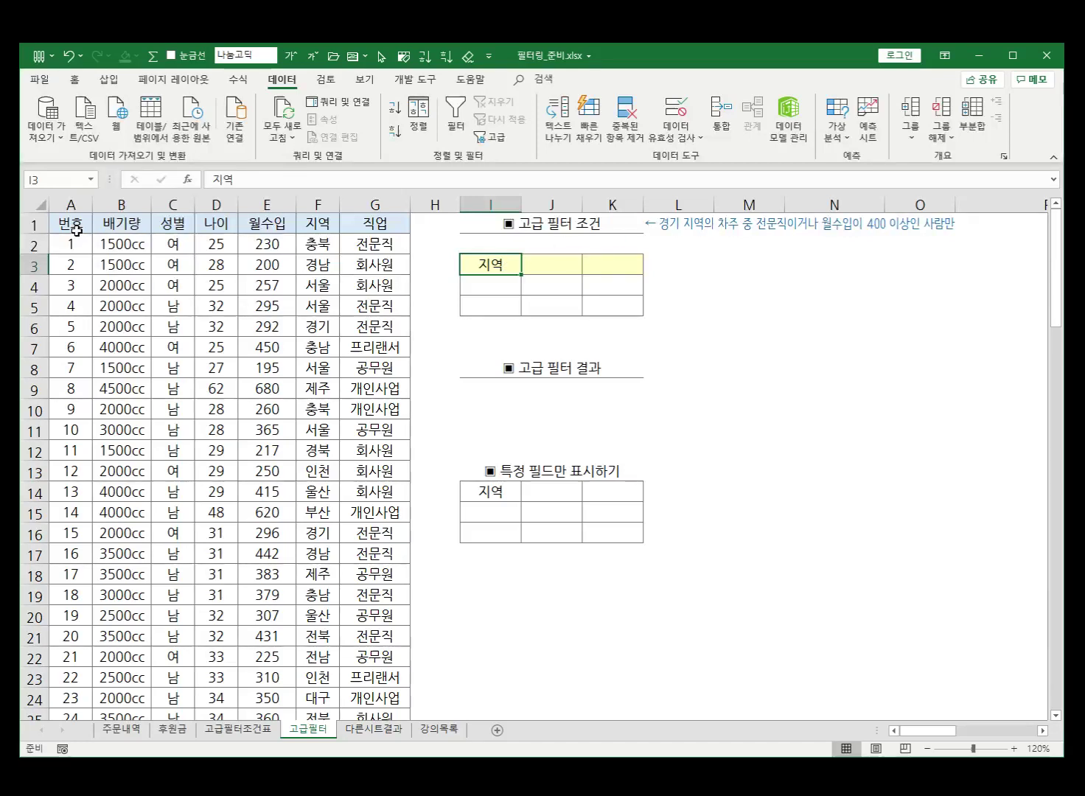
{"action": "left_click", "coordinate": [318, 221]}
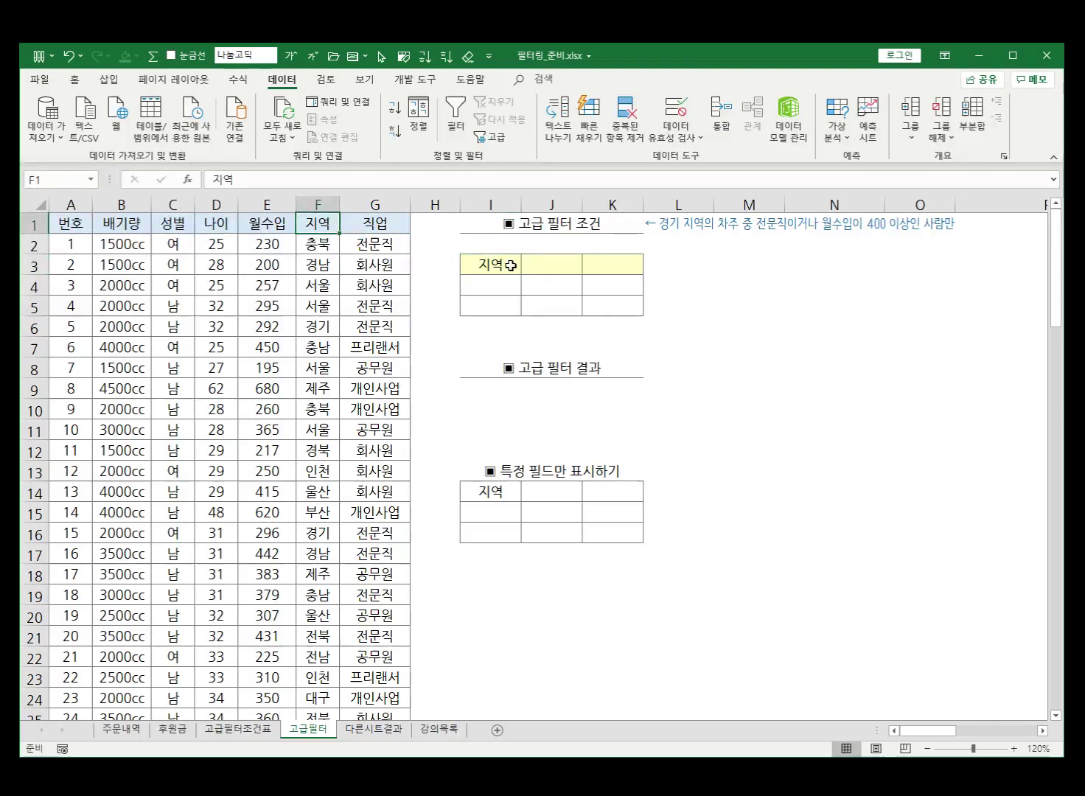
{"action": "left_click", "coordinate": [510, 265]}
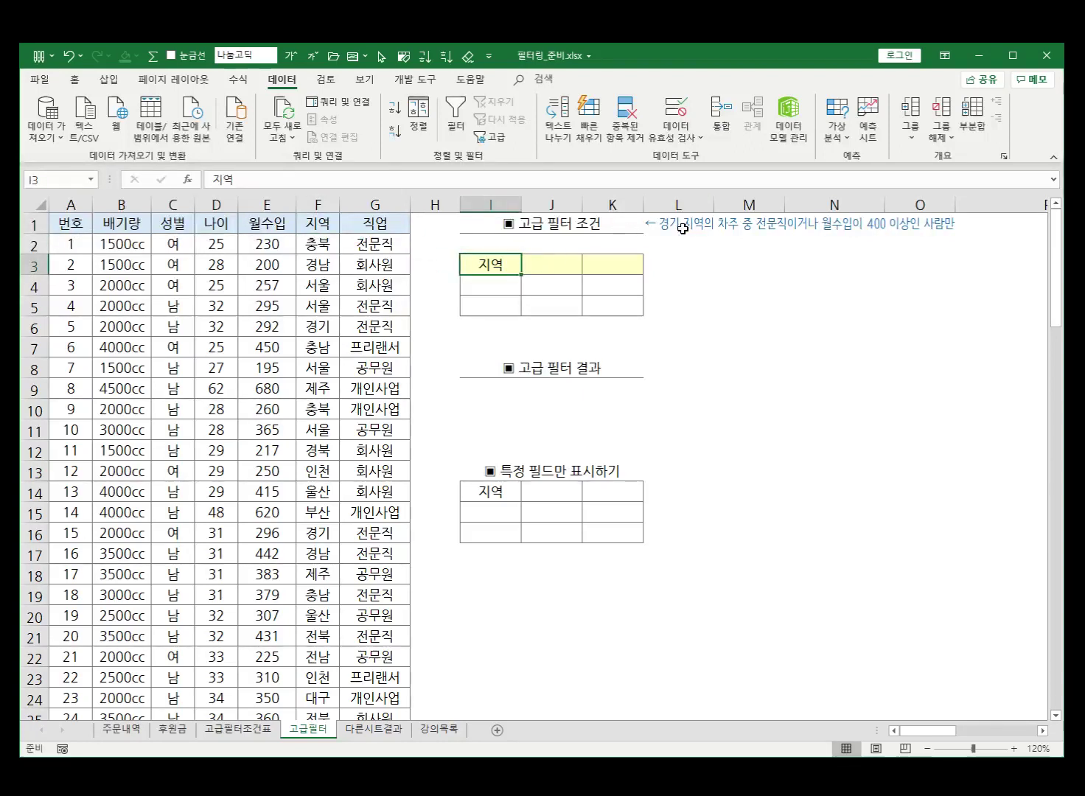
{"action": "left_click", "coordinate": [492, 288]}
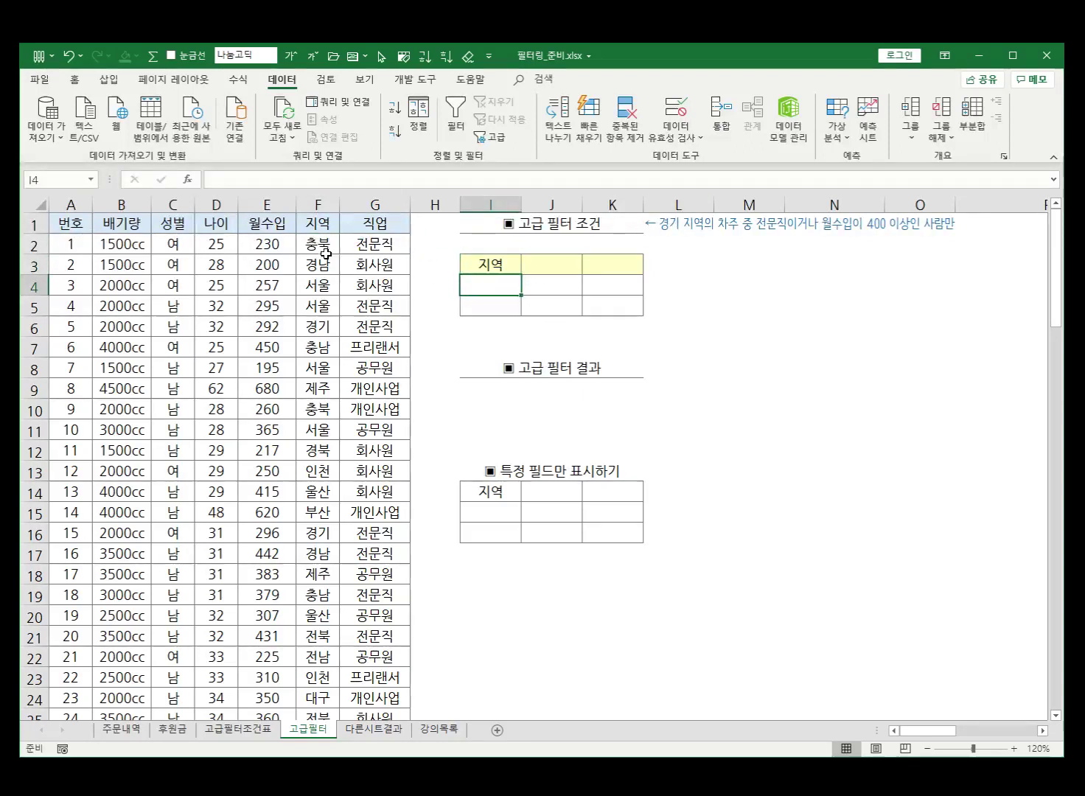
{"action": "left_click", "coordinate": [315, 264]}
{"action": "left_click", "coordinate": [305, 308]}
{"action": "left_click", "coordinate": [308, 346]}
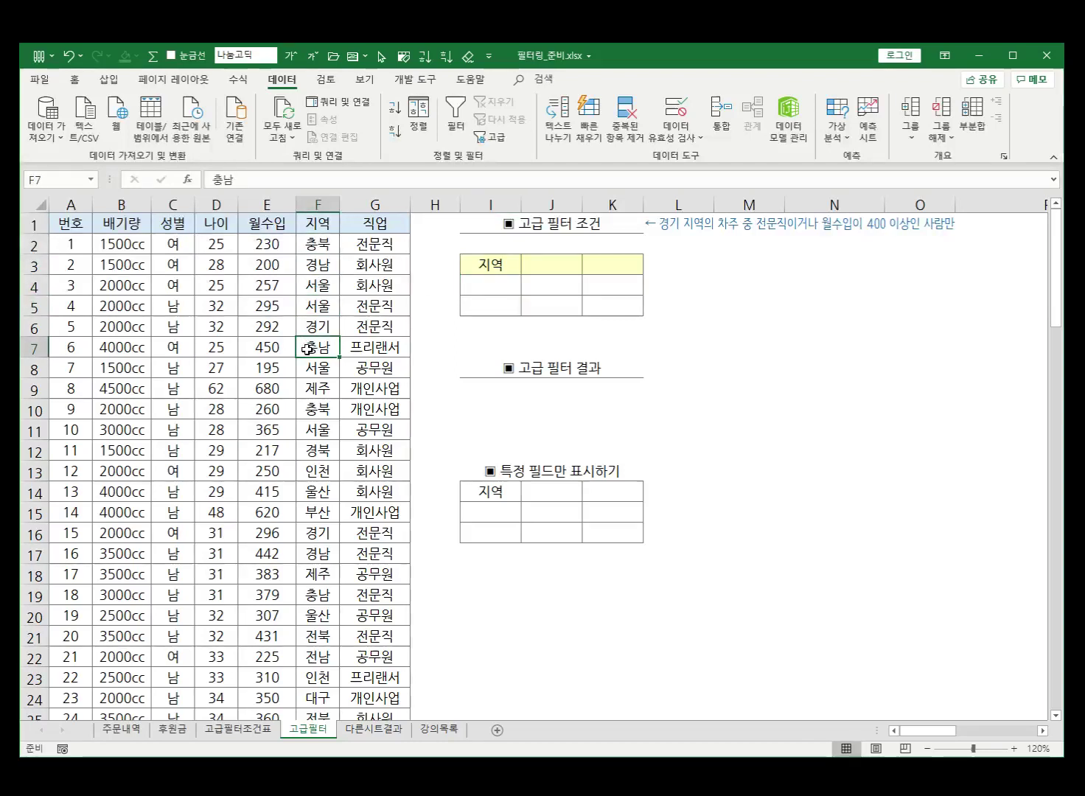
{"action": "key", "text": "Down"}
{"action": "left_click", "coordinate": [482, 284]}
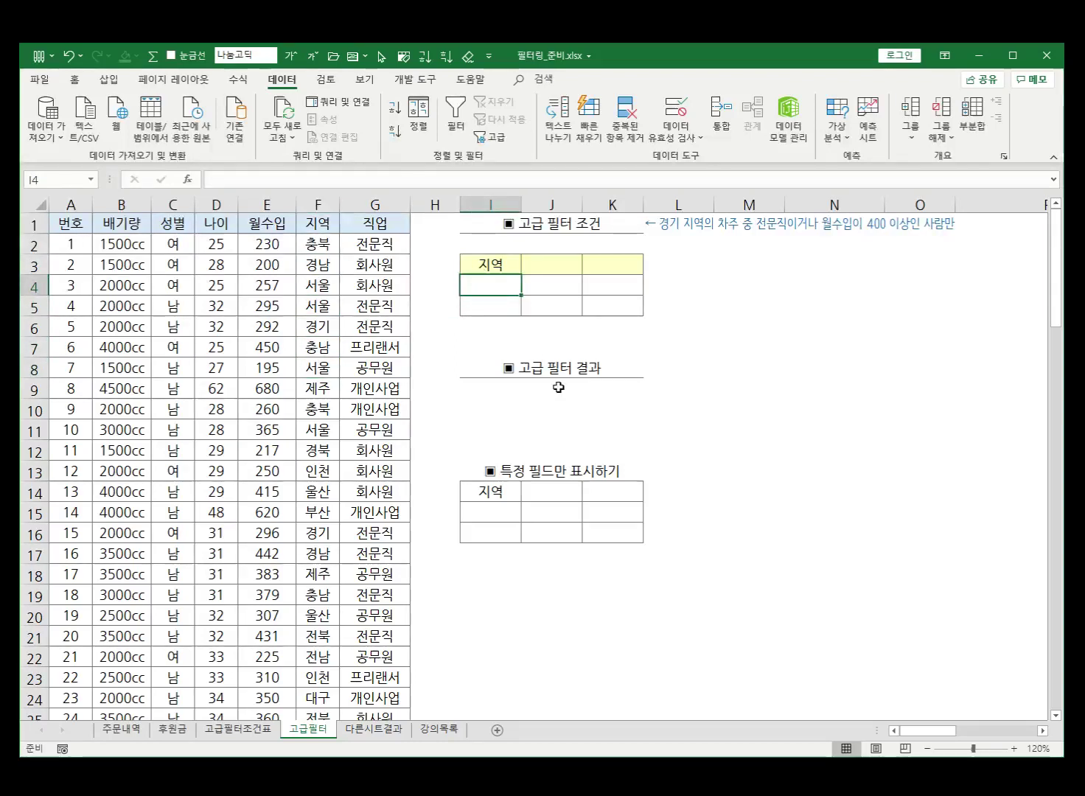
{"action": "type", "text": "경ㄱ"}
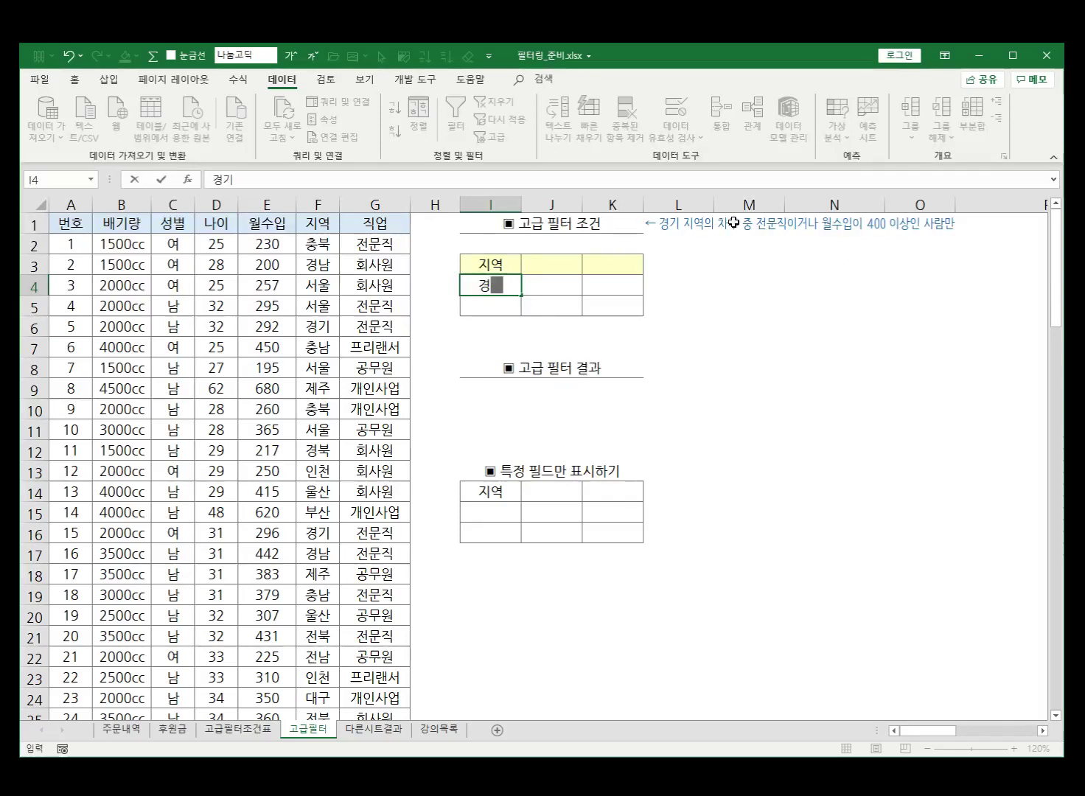
{"action": "left_click", "coordinate": [361, 243]}
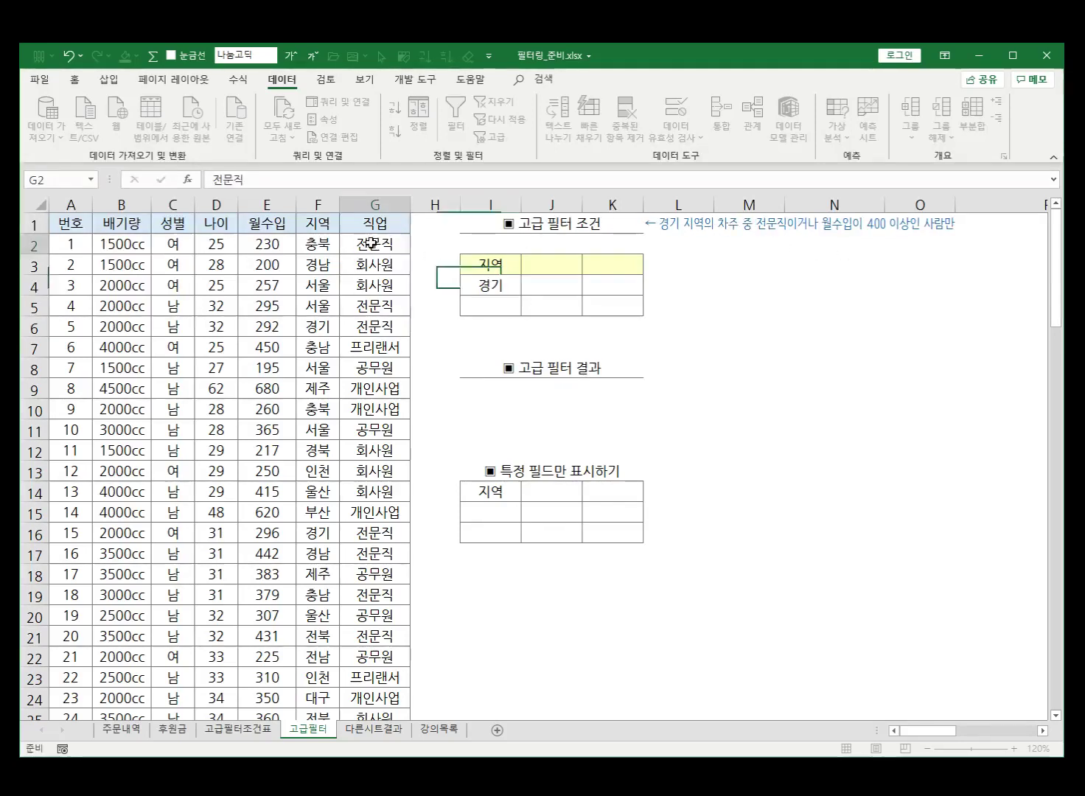
Add the 직업 heading in J3 and enter 전문직 in J4, in the same row as the 경기 condition.
{"action": "left_click_drag", "start_coordinate": [371, 223], "coordinate": [369, 243]}
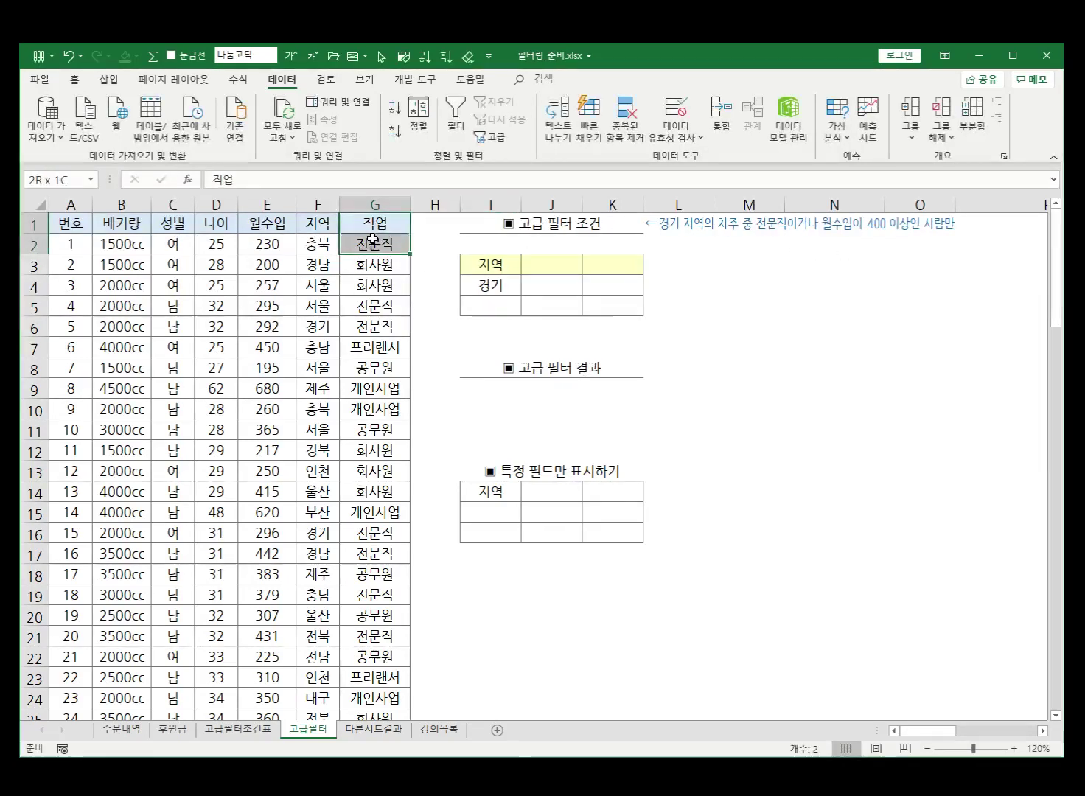
{"action": "left_click", "coordinate": [542, 260]}
{"action": "type", "text": "직업"}
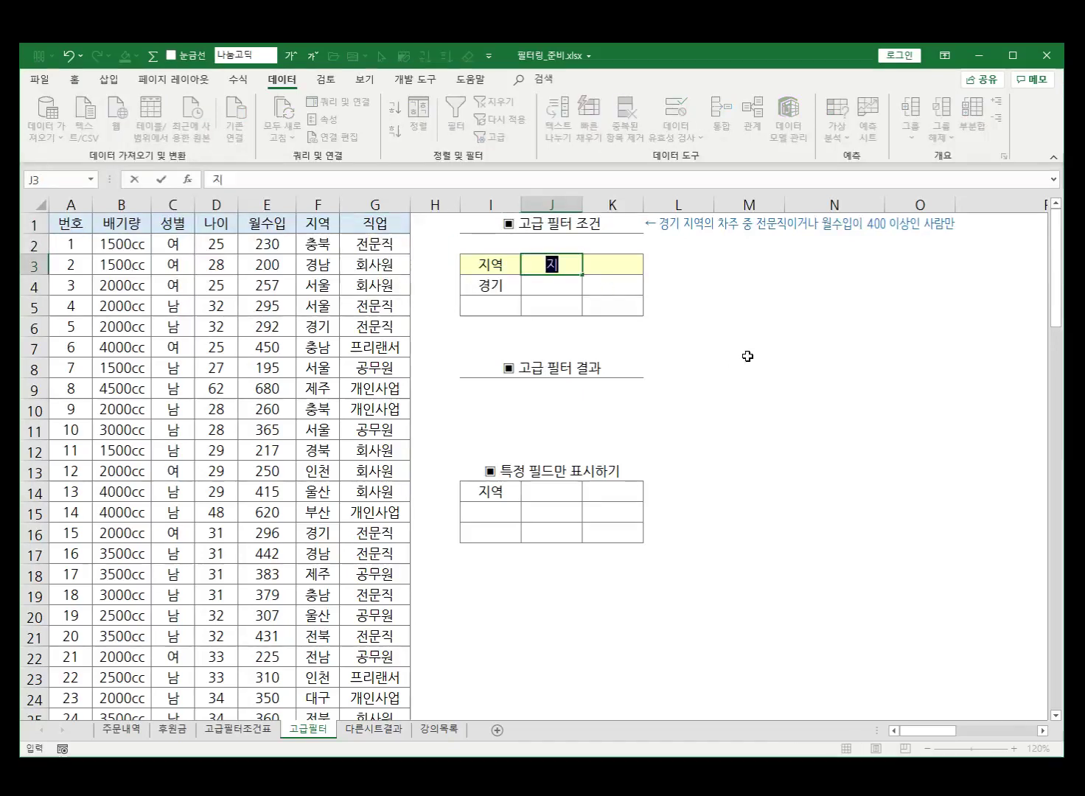
{"action": "key", "text": "Return"}
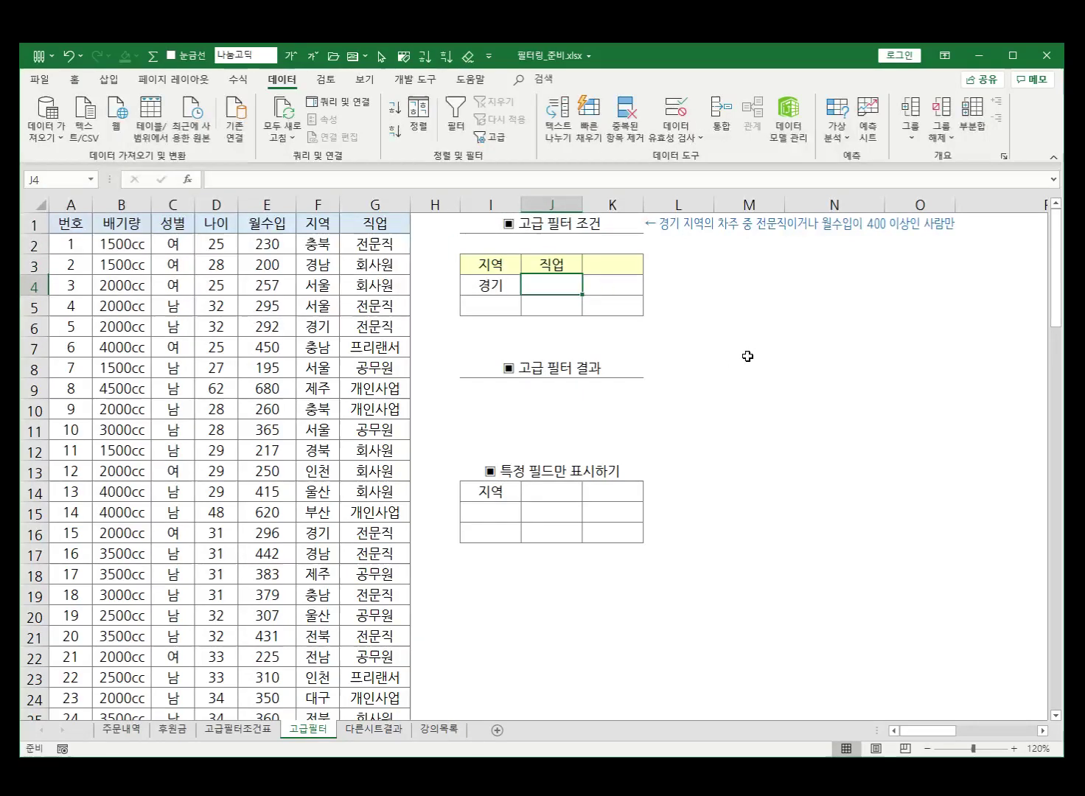
{"action": "type", "text": "전문직"}
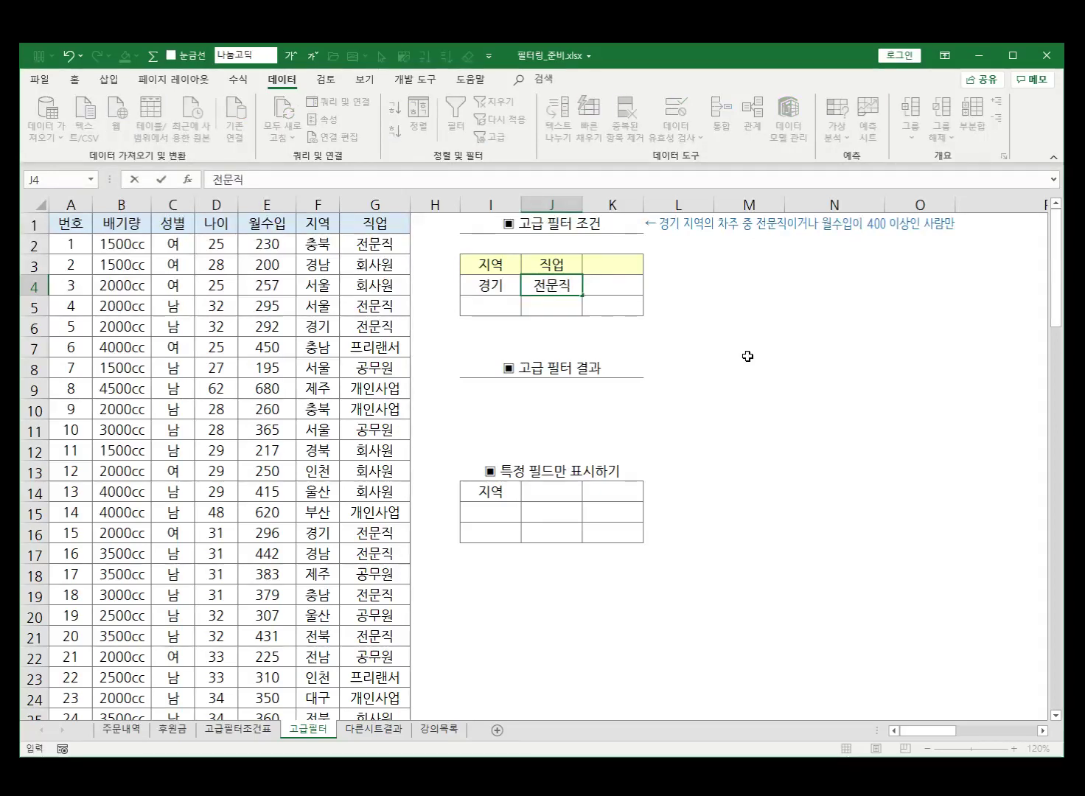
{"action": "left_click_drag", "start_coordinate": [490, 285], "coordinate": [554, 285]}
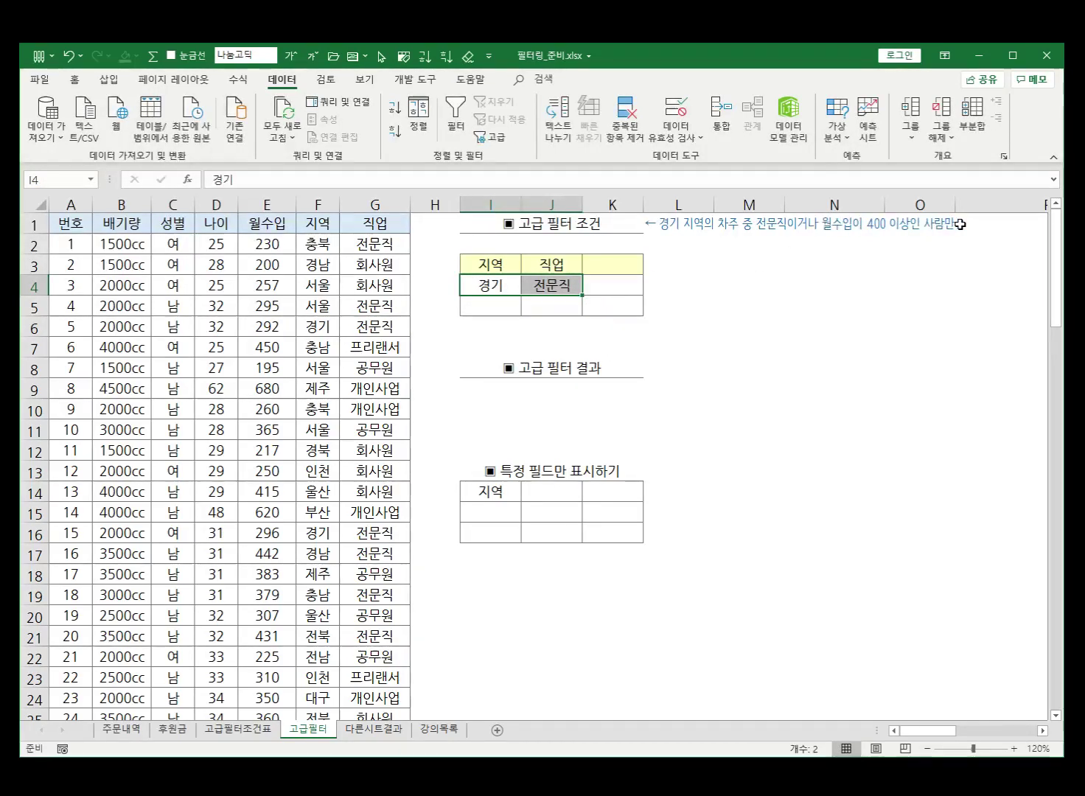
Add the 월수입 heading in K3 and enter >=400 in K5, one row below the 전문직 condition.
{"action": "left_click", "coordinate": [684, 222]}
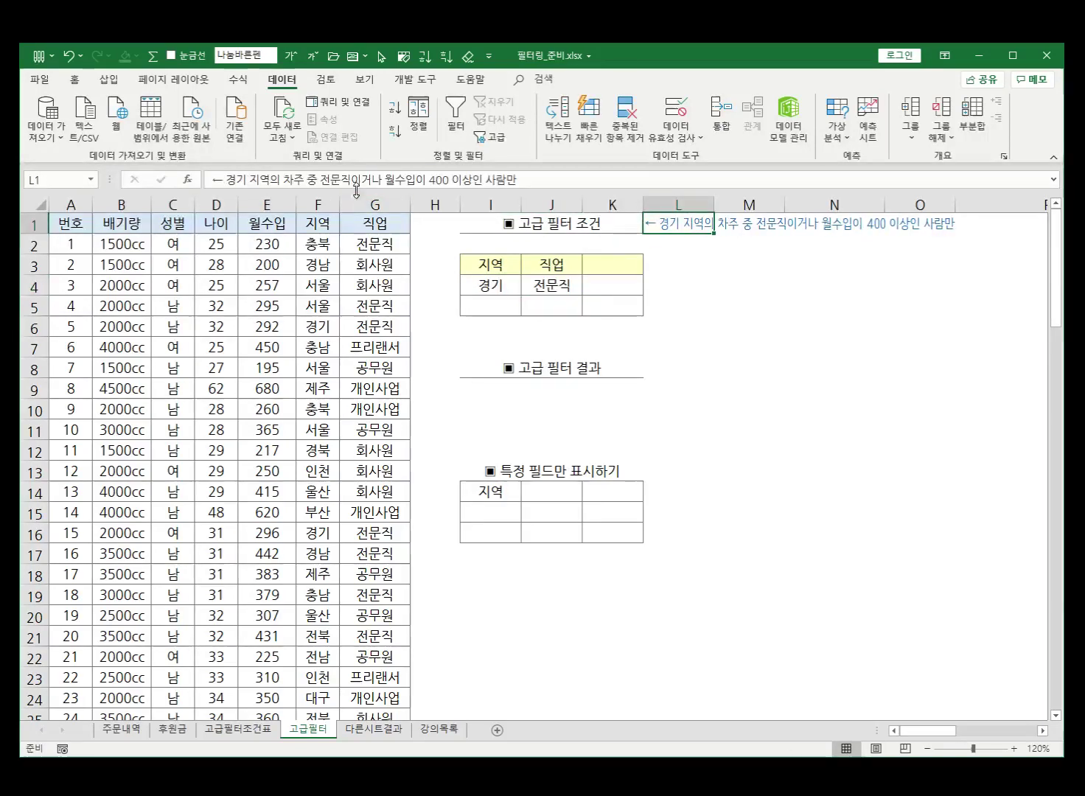
{"action": "left_click_drag", "start_coordinate": [391, 179], "coordinate": [526, 184]}
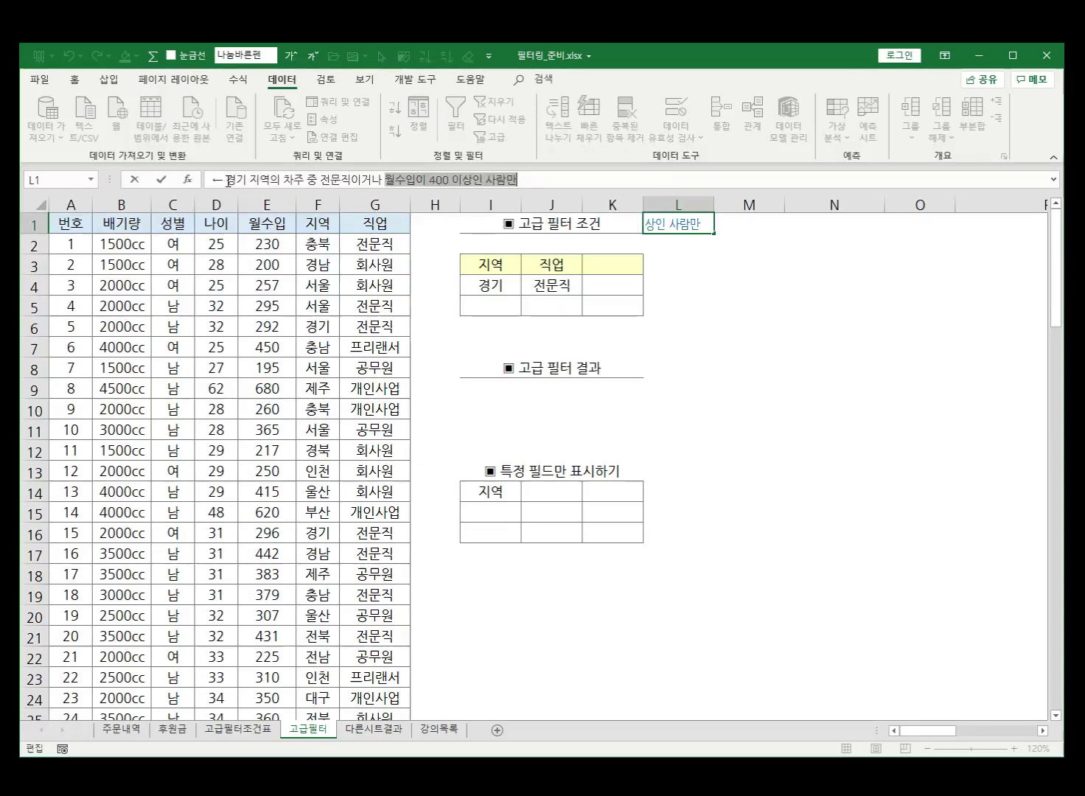
{"action": "left_click_drag", "start_coordinate": [226, 180], "coordinate": [547, 189]}
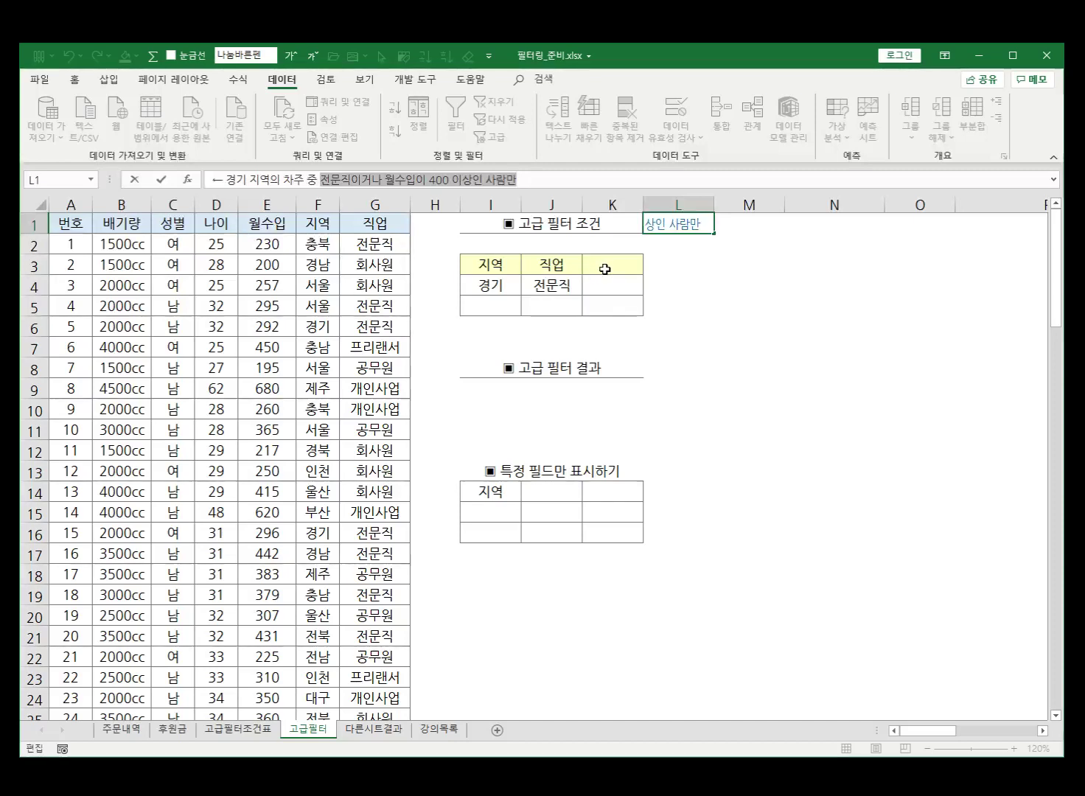
{"action": "left_click", "coordinate": [558, 265]}
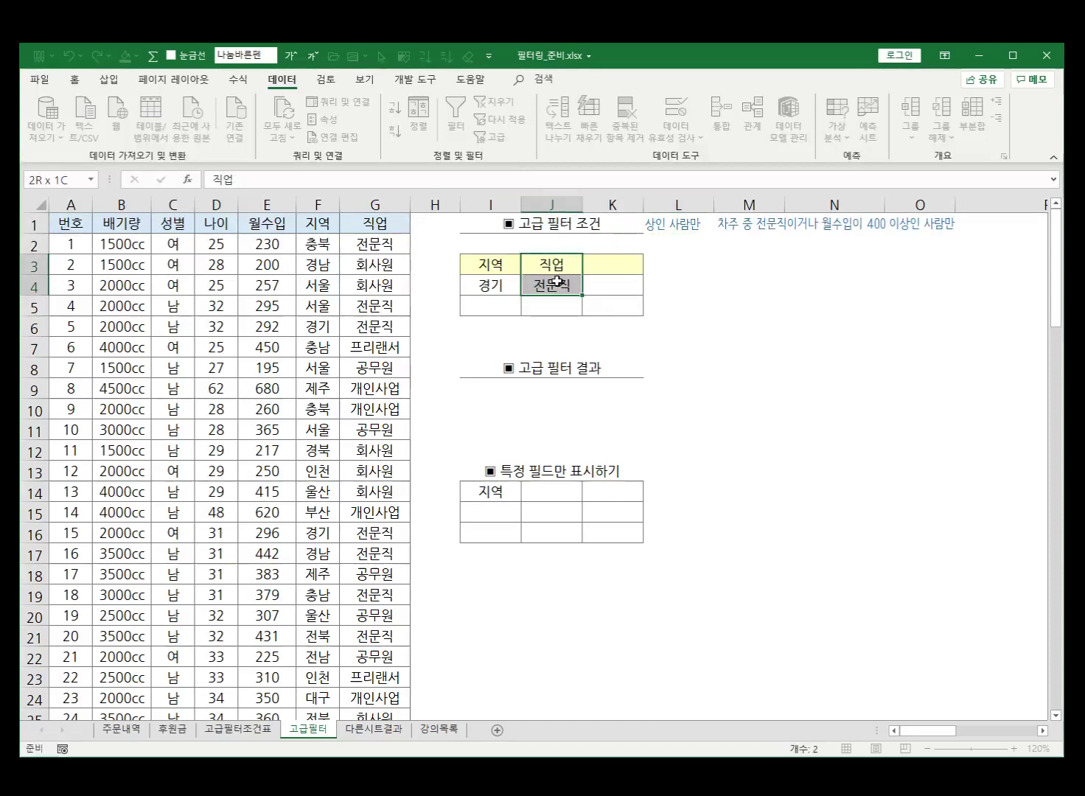
{"action": "left_click", "coordinate": [610, 263]}
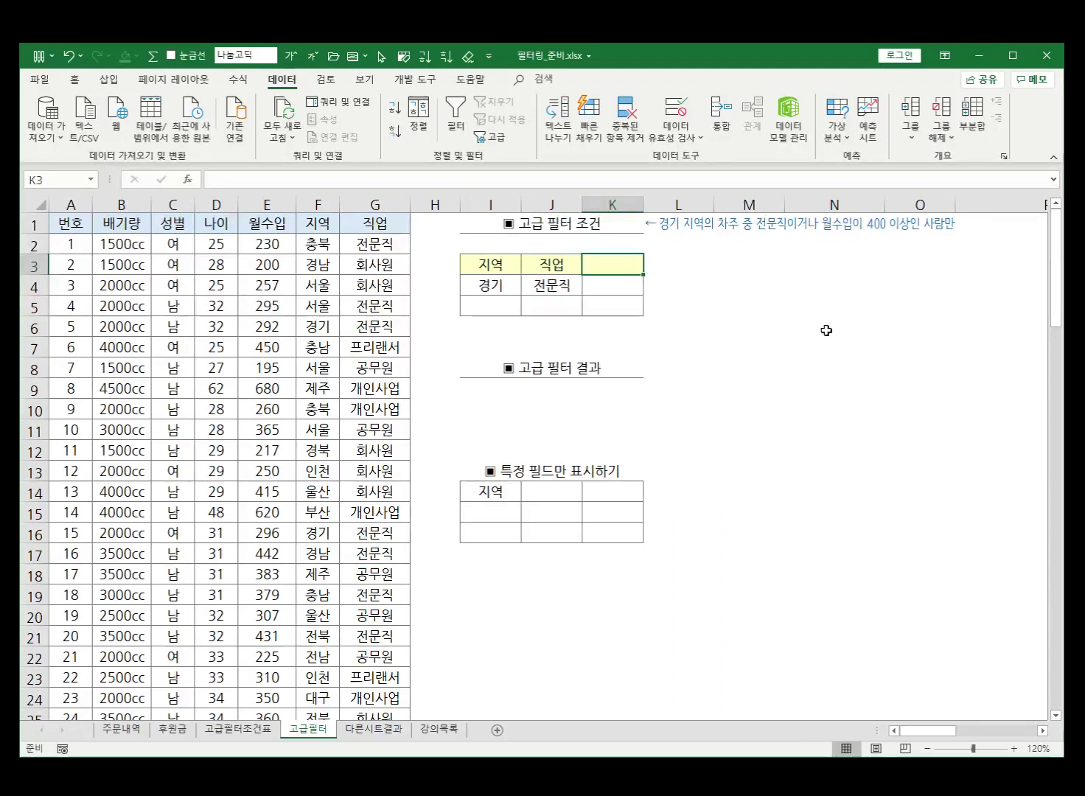
{"action": "type", "text": "월"}
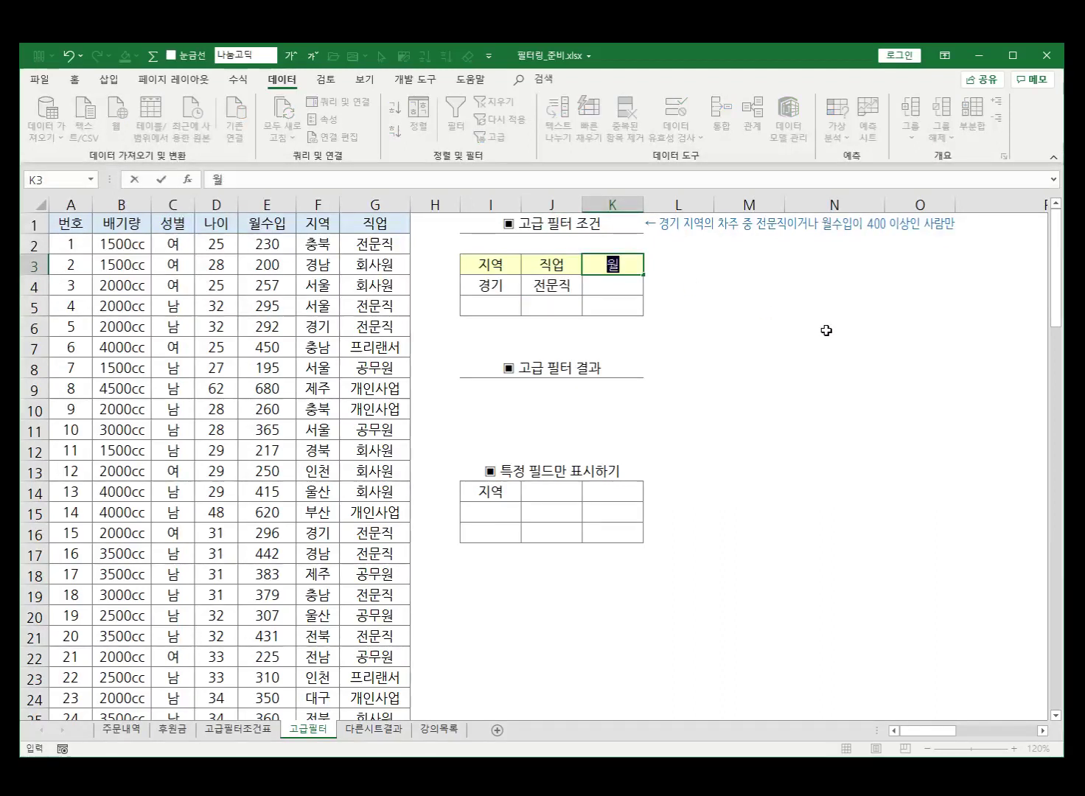
{"action": "type", "text": "수입"}
{"action": "key", "text": "Return"}
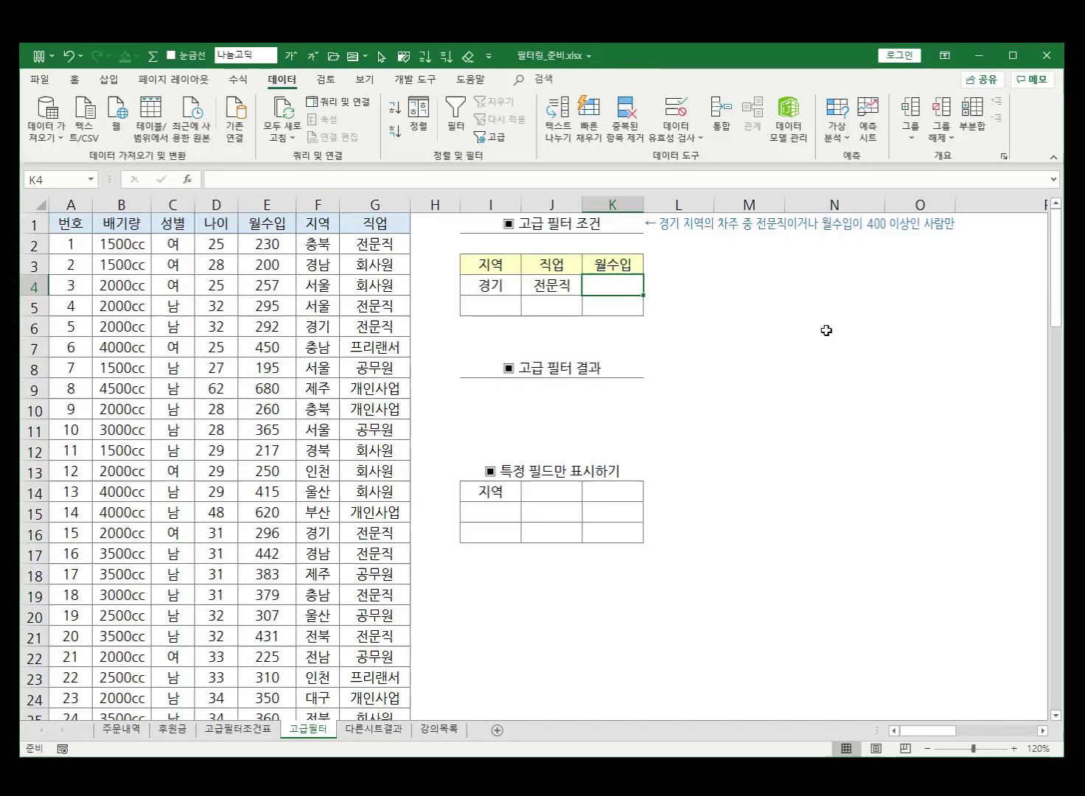
{"action": "key", "text": "Return"}
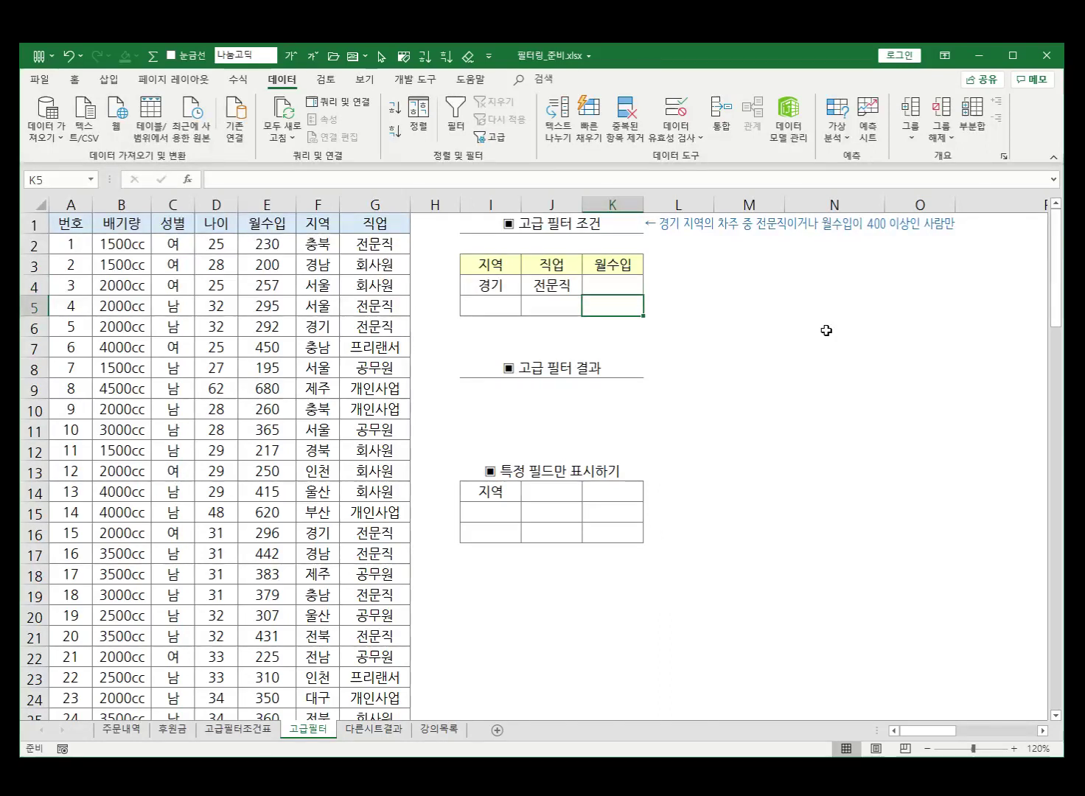
{"action": "type", "text": ">=400"}
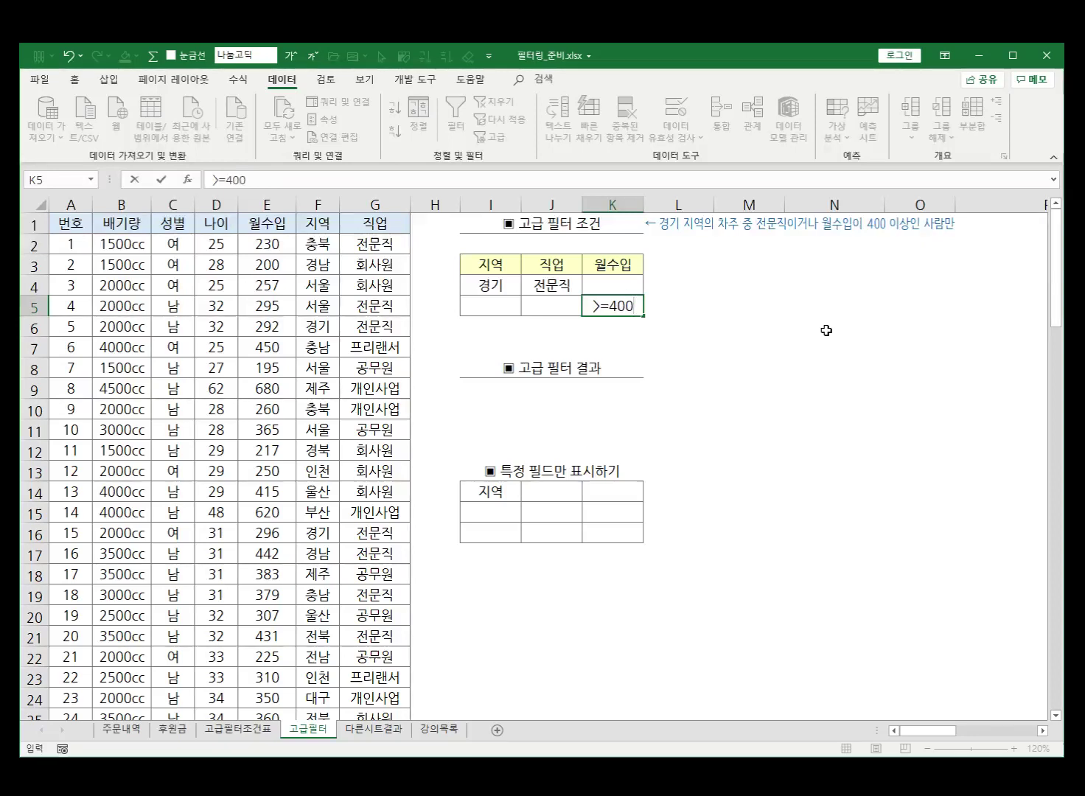
{"action": "left_click", "coordinate": [712, 326]}
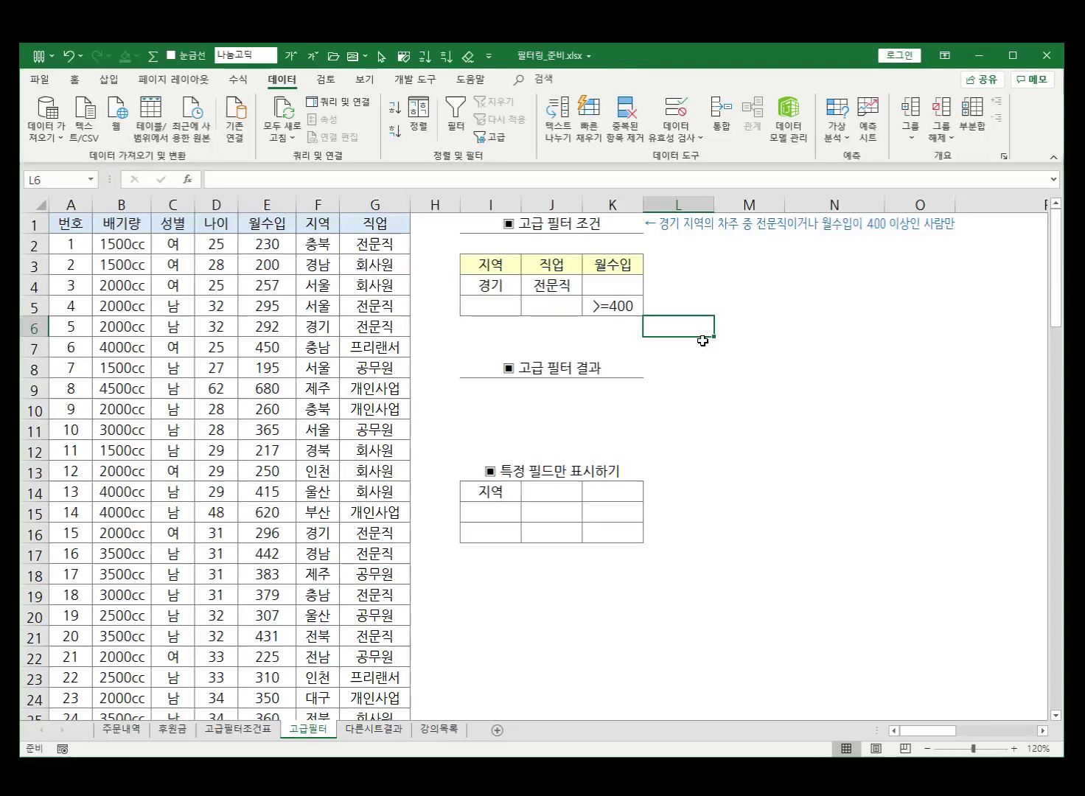
{"action": "key", "text": "F2"}
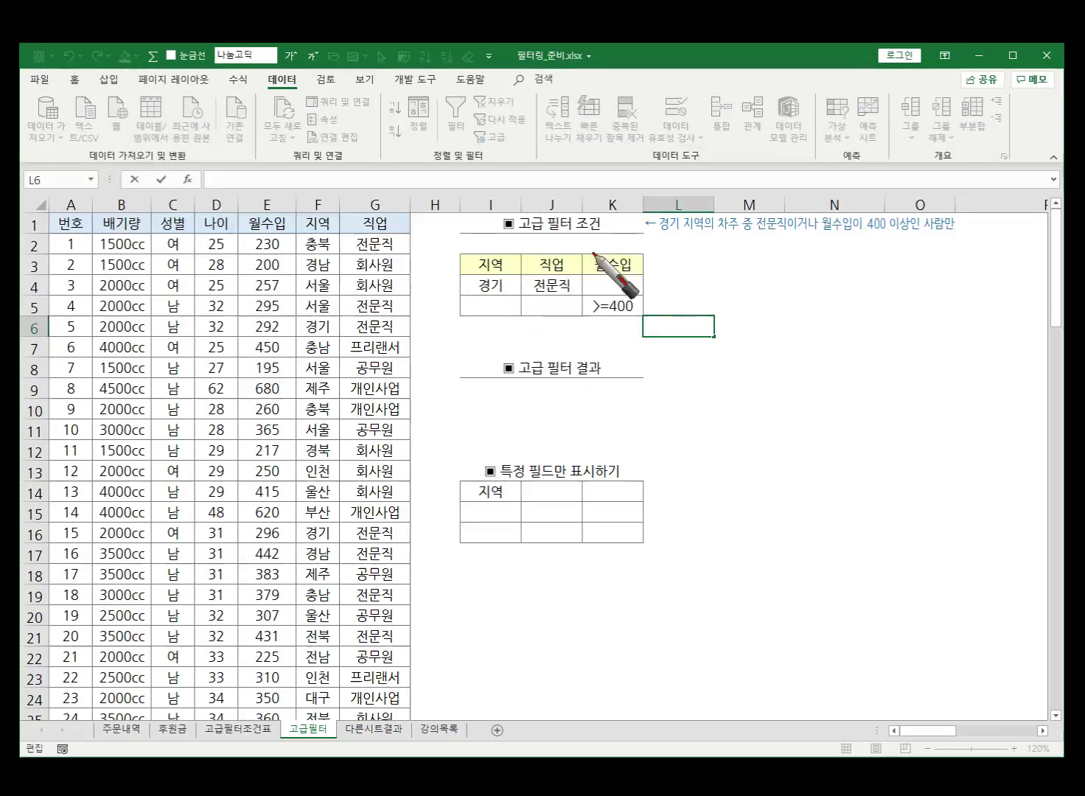
{"action": "mouse_move", "coordinate": [498, 274]}
{"action": "left_mouse_down"}
{"action": "mouse_move", "coordinate": [452, 299]}
{"action": "mouse_move", "coordinate": [567, 290]}
{"action": "mouse_move", "coordinate": [584, 274]}
{"action": "mouse_move", "coordinate": [514, 279]}
{"action": "left_mouse_up"}
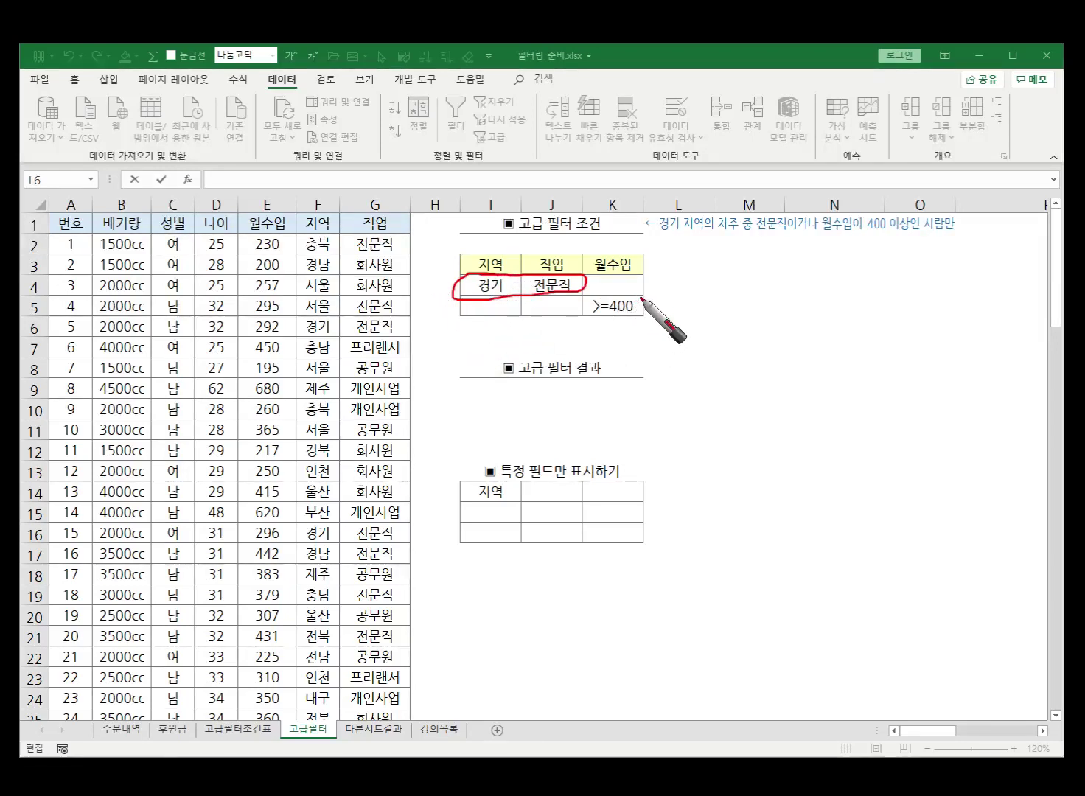
{"action": "mouse_move", "coordinate": [639, 297]}
{"action": "left_mouse_down"}
{"action": "mouse_move", "coordinate": [471, 301]}
{"action": "mouse_move", "coordinate": [490, 324]}
{"action": "mouse_move", "coordinate": [599, 323]}
{"action": "mouse_move", "coordinate": [641, 303]}
{"action": "mouse_move", "coordinate": [629, 296]}
{"action": "left_mouse_up"}
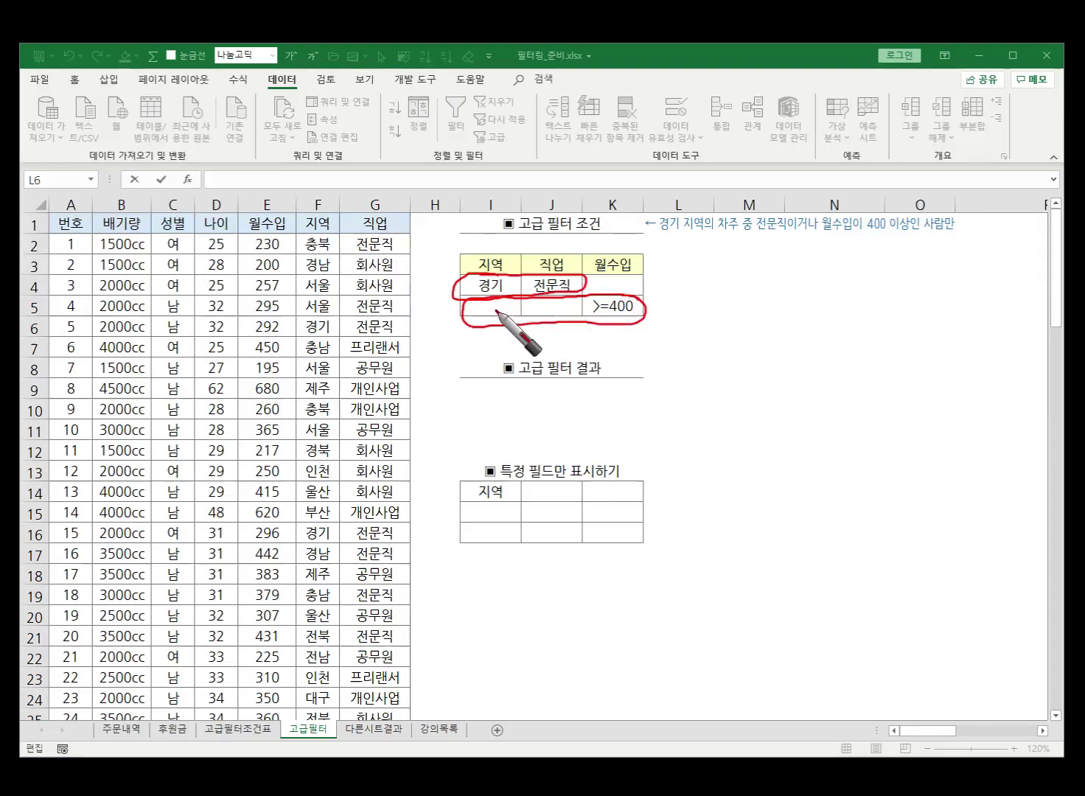
{"action": "mouse_move", "coordinate": [496, 312]}
{"action": "left_mouse_down"}
{"action": "mouse_move", "coordinate": [488, 323]}
{"action": "mouse_move", "coordinate": [499, 322]}
{"action": "left_mouse_up"}
{"action": "left_click_drag", "start_coordinate": [558, 304], "coordinate": [547, 323]}
{"action": "left_click_drag", "start_coordinate": [545, 307], "coordinate": [556, 323]}
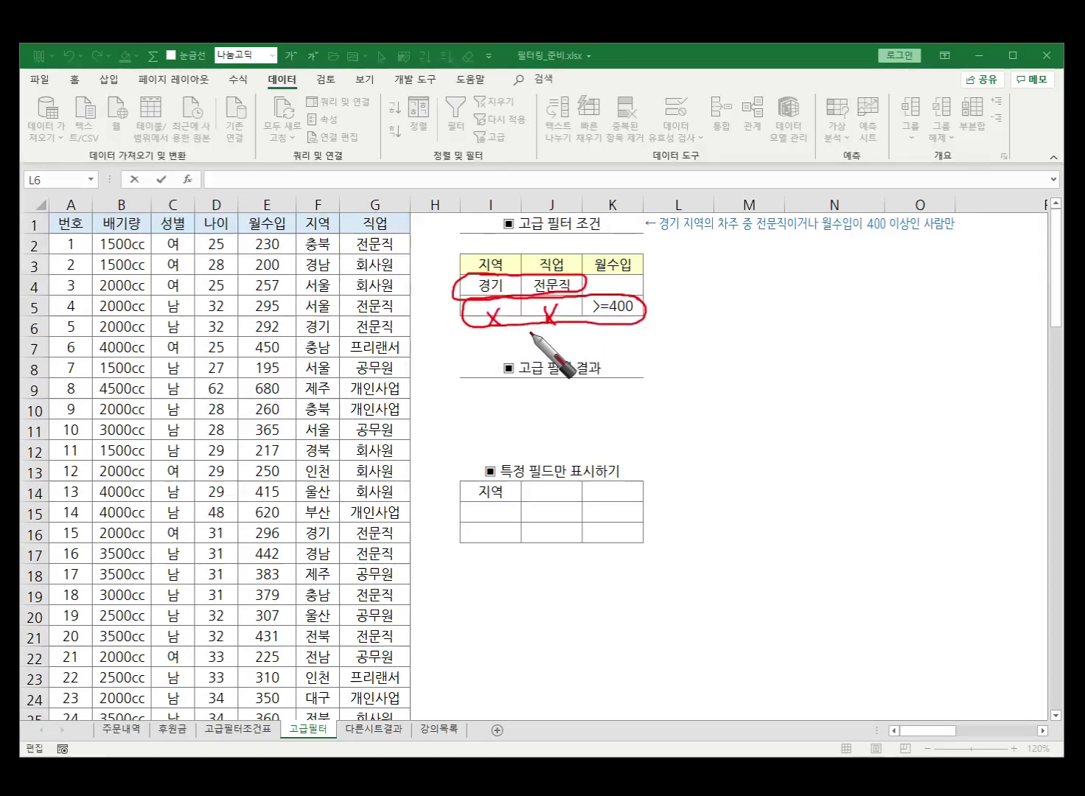
{"action": "mouse_move", "coordinate": [635, 319]}
{"action": "left_mouse_down"}
{"action": "mouse_move", "coordinate": [588, 301]}
{"action": "mouse_move", "coordinate": [641, 322]}
{"action": "mouse_move", "coordinate": [619, 323]}
{"action": "left_mouse_up"}
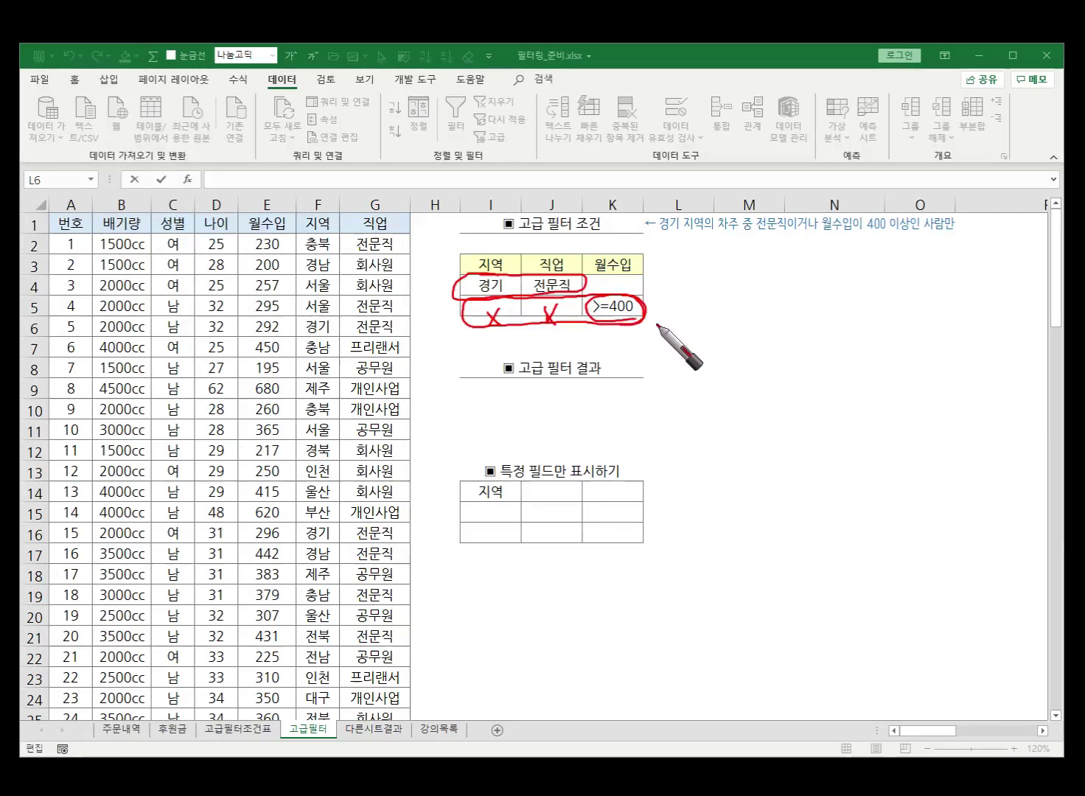
{"action": "mouse_move", "coordinate": [669, 316]}
{"action": "left_mouse_down"}
{"action": "mouse_move", "coordinate": [618, 291]}
{"action": "mouse_move", "coordinate": [576, 310]}
{"action": "mouse_move", "coordinate": [620, 296]}
{"action": "mouse_move", "coordinate": [645, 313]}
{"action": "left_mouse_up"}
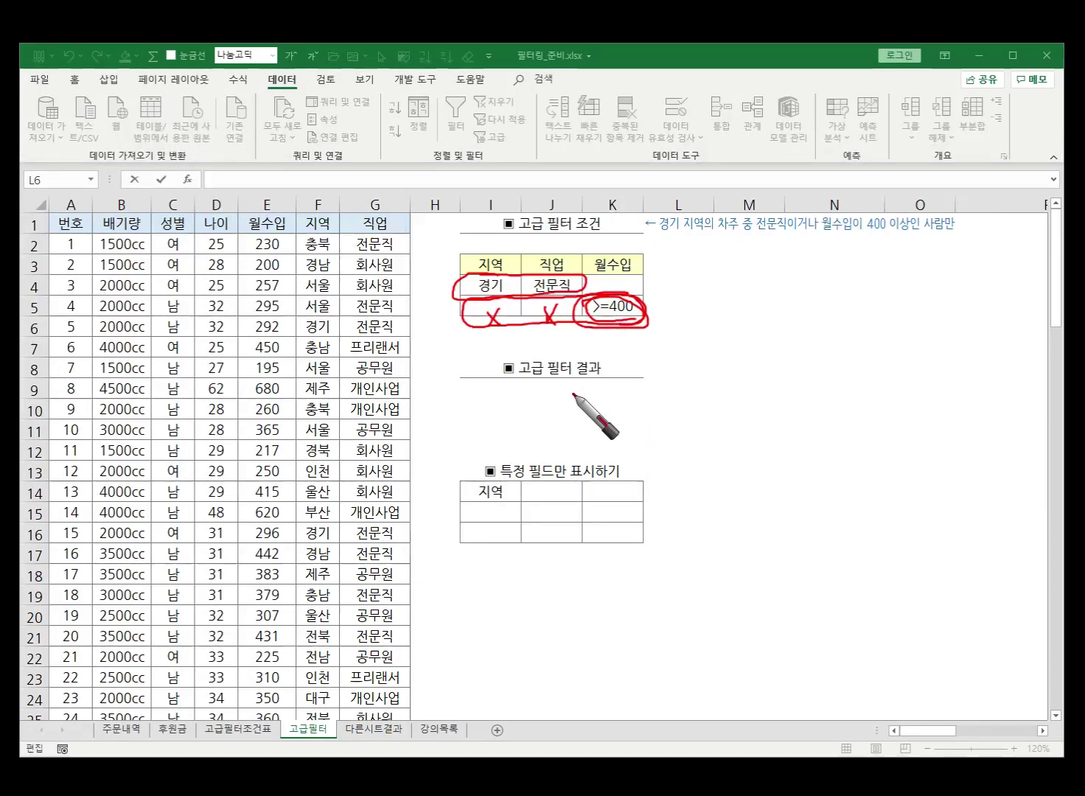
{"action": "key", "text": "e"}
{"action": "left_click_drag", "start_coordinate": [476, 304], "coordinate": [501, 317]}
{"action": "mouse_move", "coordinate": [526, 292]}
{"action": "left_mouse_down"}
{"action": "mouse_move", "coordinate": [511, 323]}
{"action": "mouse_move", "coordinate": [642, 284]}
{"action": "mouse_move", "coordinate": [527, 285]}
{"action": "mouse_move", "coordinate": [507, 272]}
{"action": "mouse_move", "coordinate": [460, 294]}
{"action": "mouse_move", "coordinate": [672, 284]}
{"action": "mouse_move", "coordinate": [494, 275]}
{"action": "left_mouse_up"}
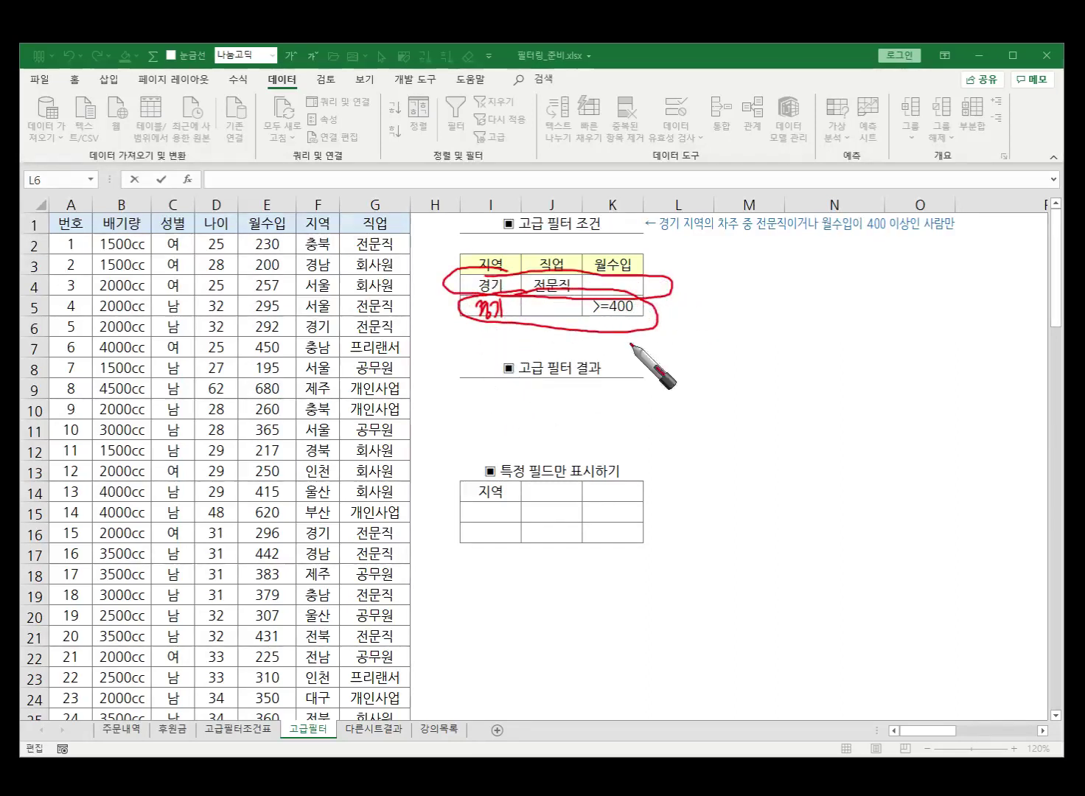
{"action": "mouse_move", "coordinate": [661, 280]}
{"action": "left_mouse_down"}
{"action": "mouse_move", "coordinate": [689, 324]}
{"action": "mouse_move", "coordinate": [658, 325]}
{"action": "left_mouse_up"}
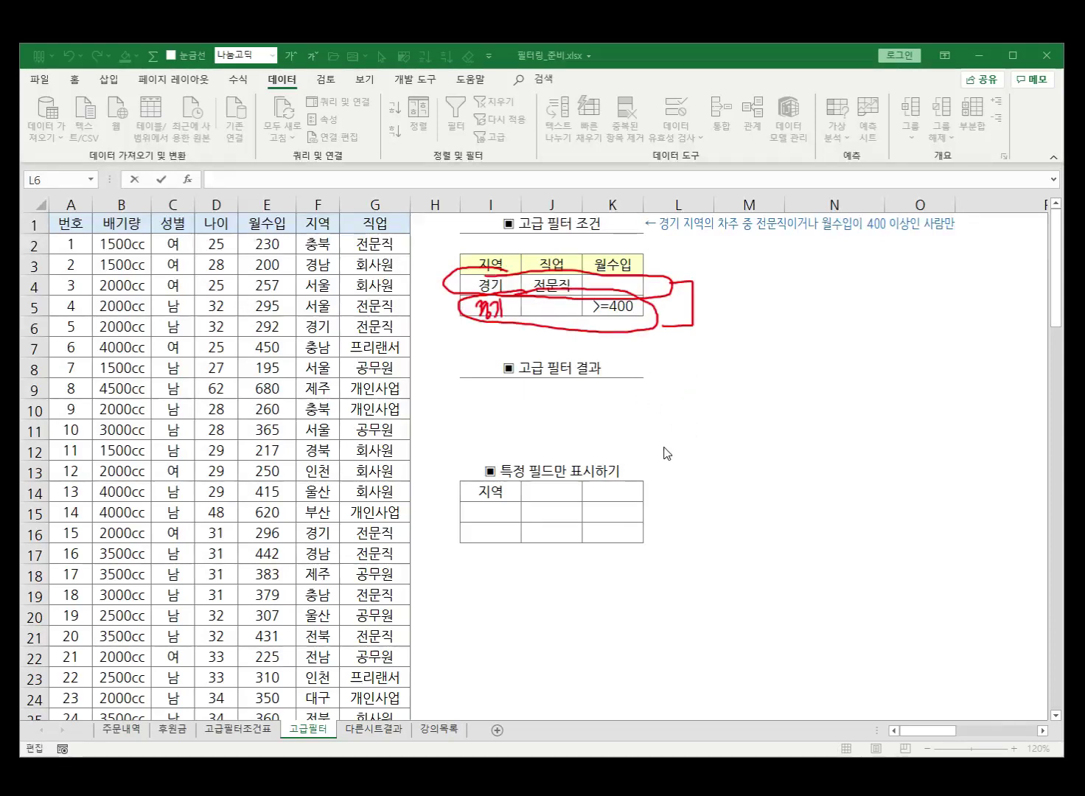
{"action": "key", "text": "Escape"}
Enter 경기 in I5 under the 지역 heading, in the same condition row as >=400.
{"action": "left_click", "coordinate": [464, 304]}
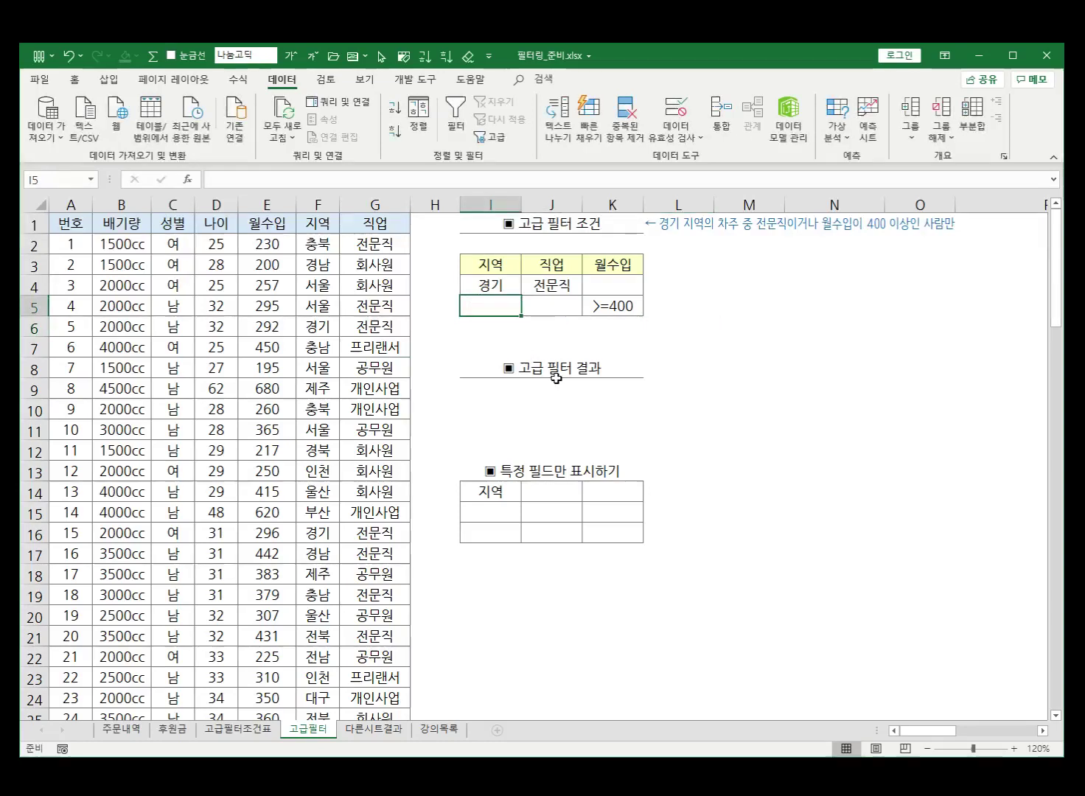
{"action": "type", "text": "경기"}
{"action": "key", "text": "Return"}
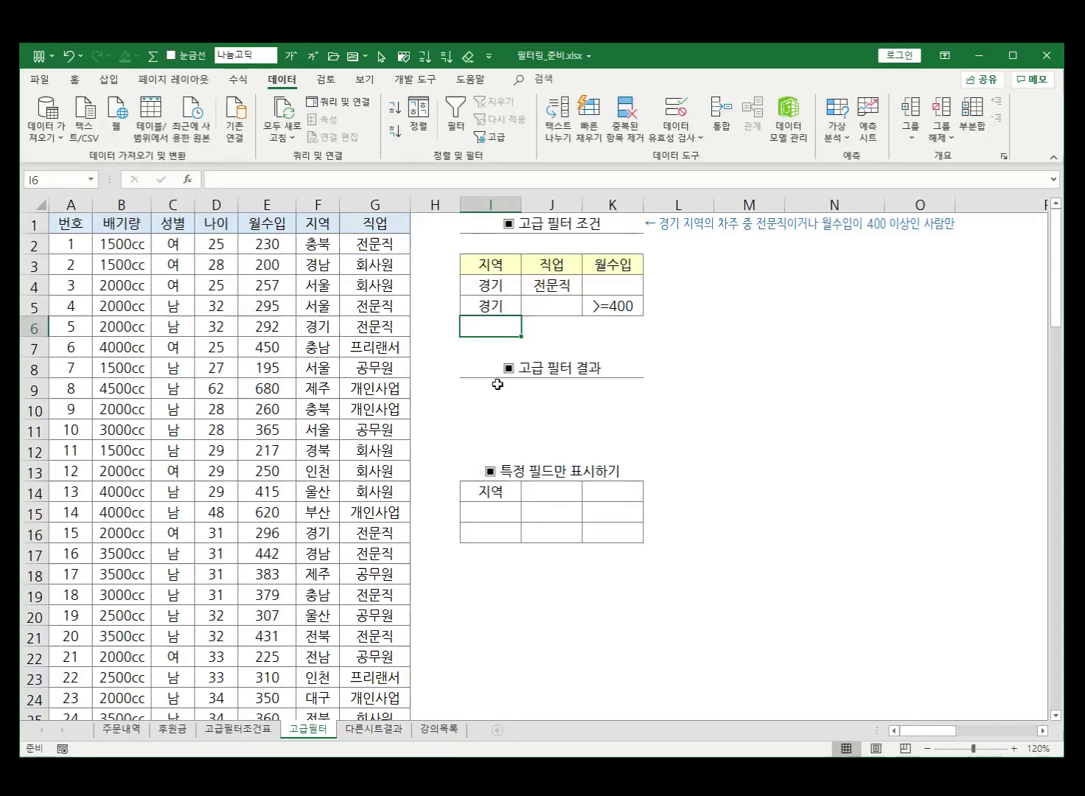
Start an Advanced Filter from a cell in the car owner list and set the list range to A1:G101.
{"action": "left_click", "coordinate": [173, 311]}
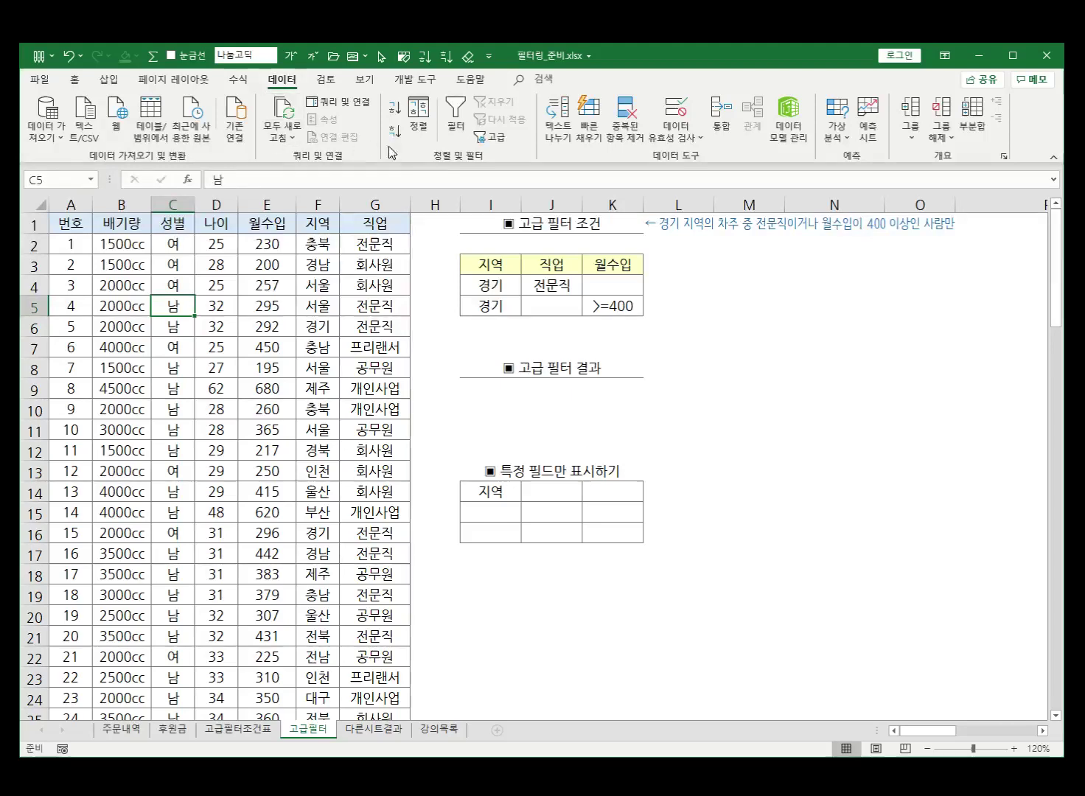
{"action": "left_click", "coordinate": [504, 138]}
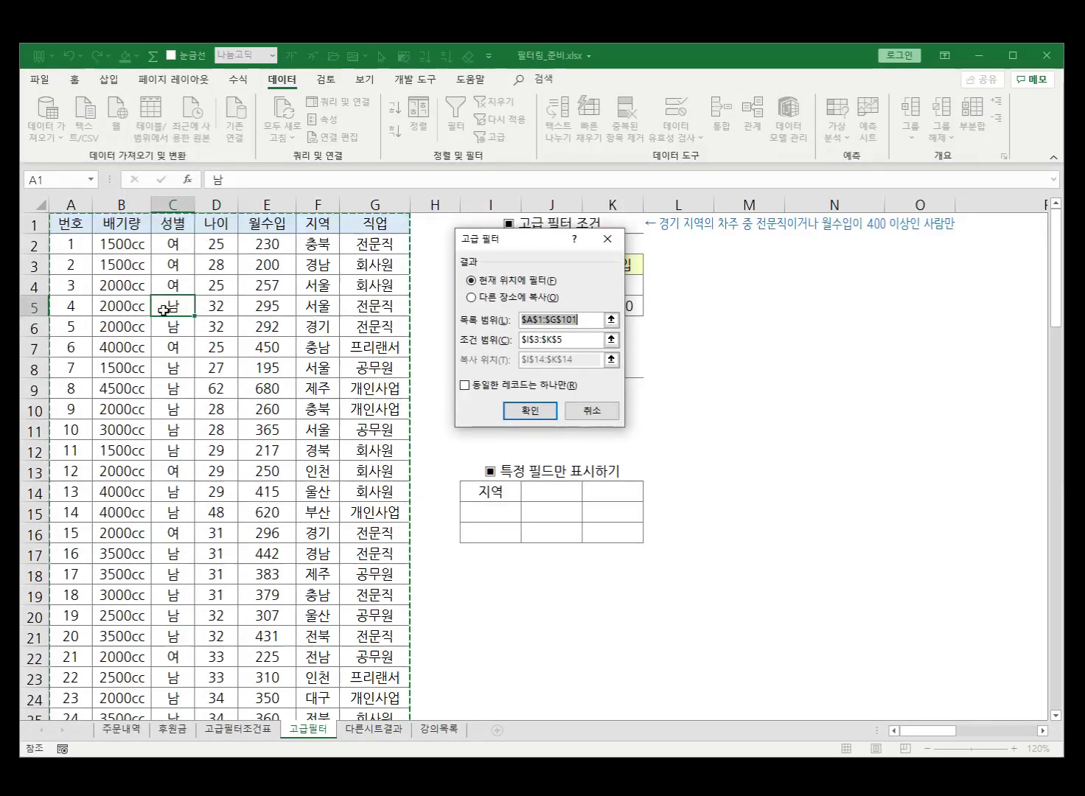
{"action": "scroll", "coordinate": [329, 464], "scroll_direction": "down", "scroll_amount": 20}
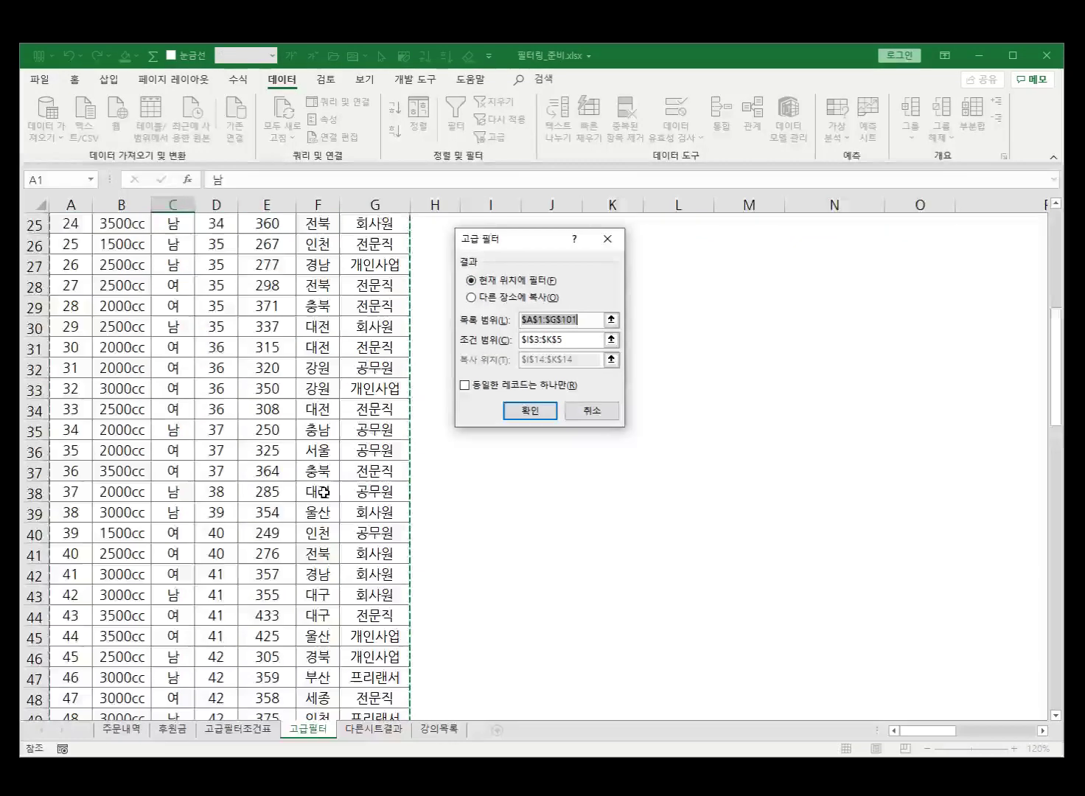
{"action": "scroll", "coordinate": [323, 492], "scroll_direction": "down", "scroll_amount": 3}
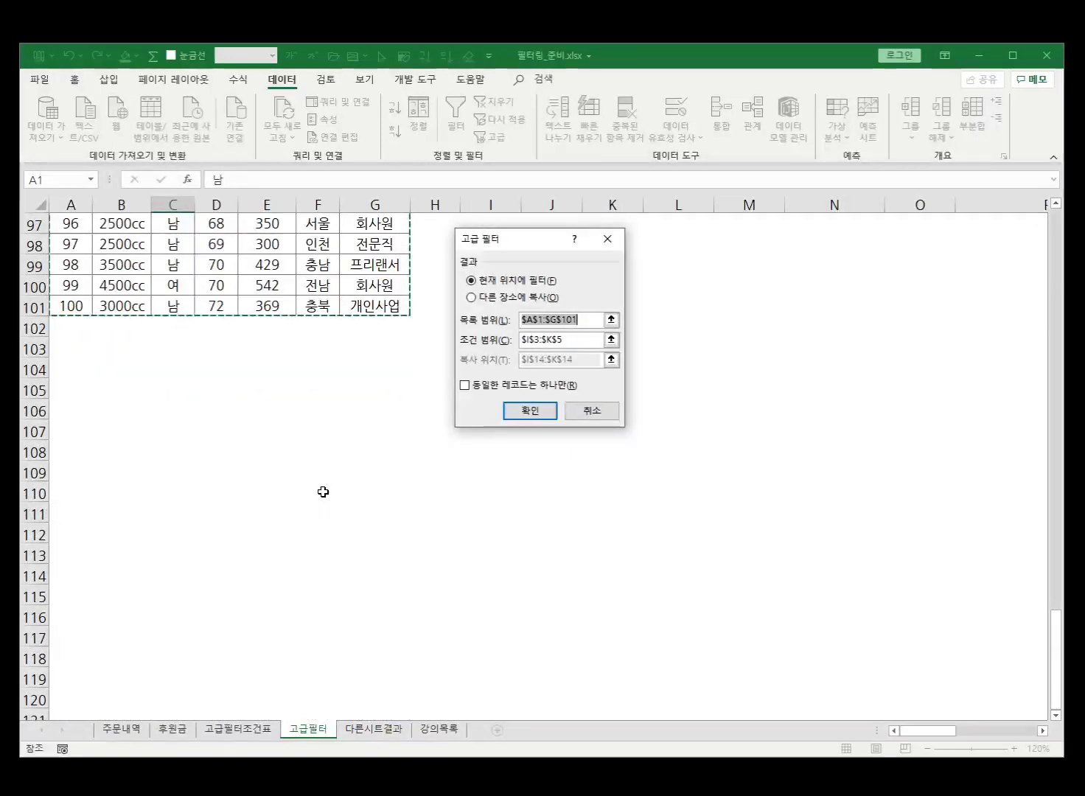
{"action": "scroll", "coordinate": [325, 488], "scroll_direction": "up", "scroll_amount": 12}
{"action": "scroll", "coordinate": [325, 471], "scroll_direction": "up", "scroll_amount": 20}
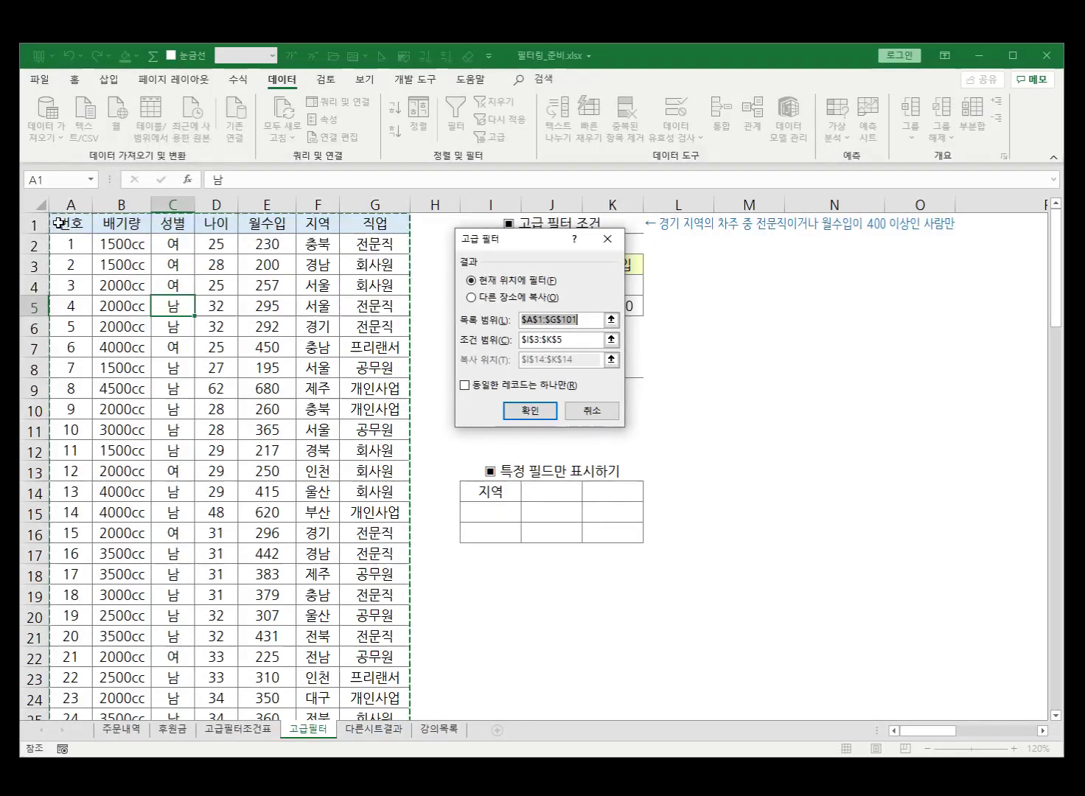
{"action": "left_click_drag", "start_coordinate": [65, 222], "coordinate": [374, 793]}
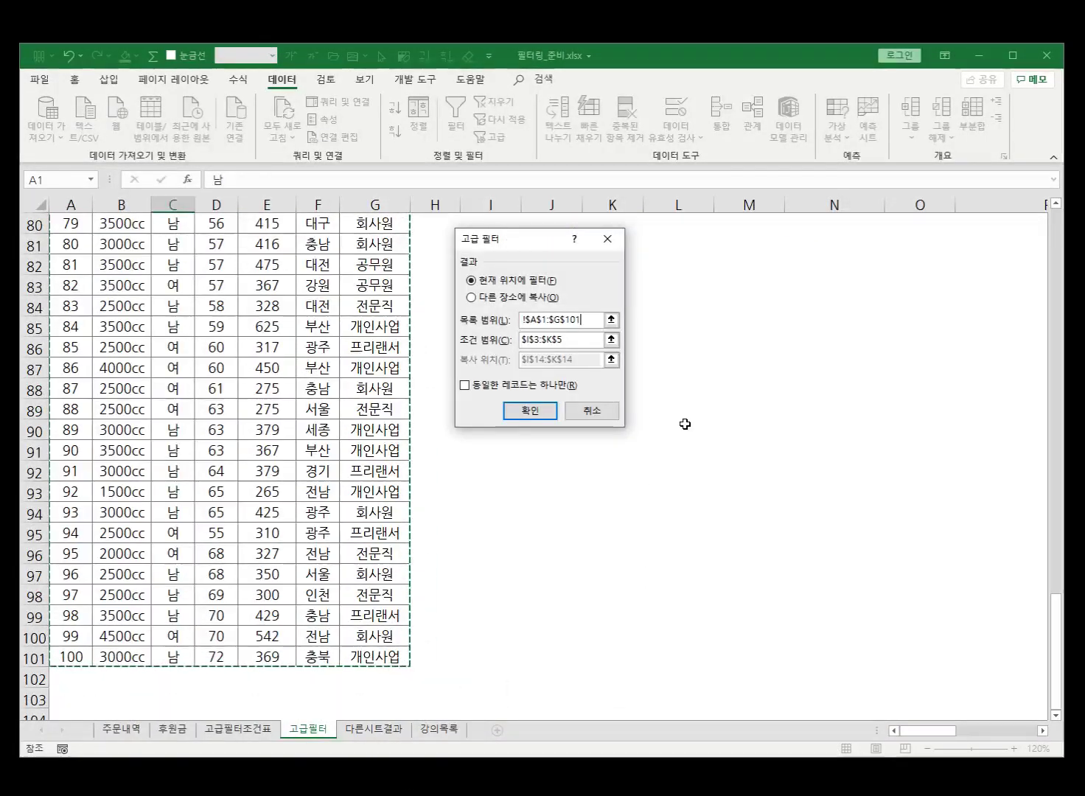
{"action": "scroll", "coordinate": [687, 393], "scroll_direction": "up", "scroll_amount": 5}
{"action": "scroll", "coordinate": [687, 392], "scroll_direction": "up", "scroll_amount": 20}
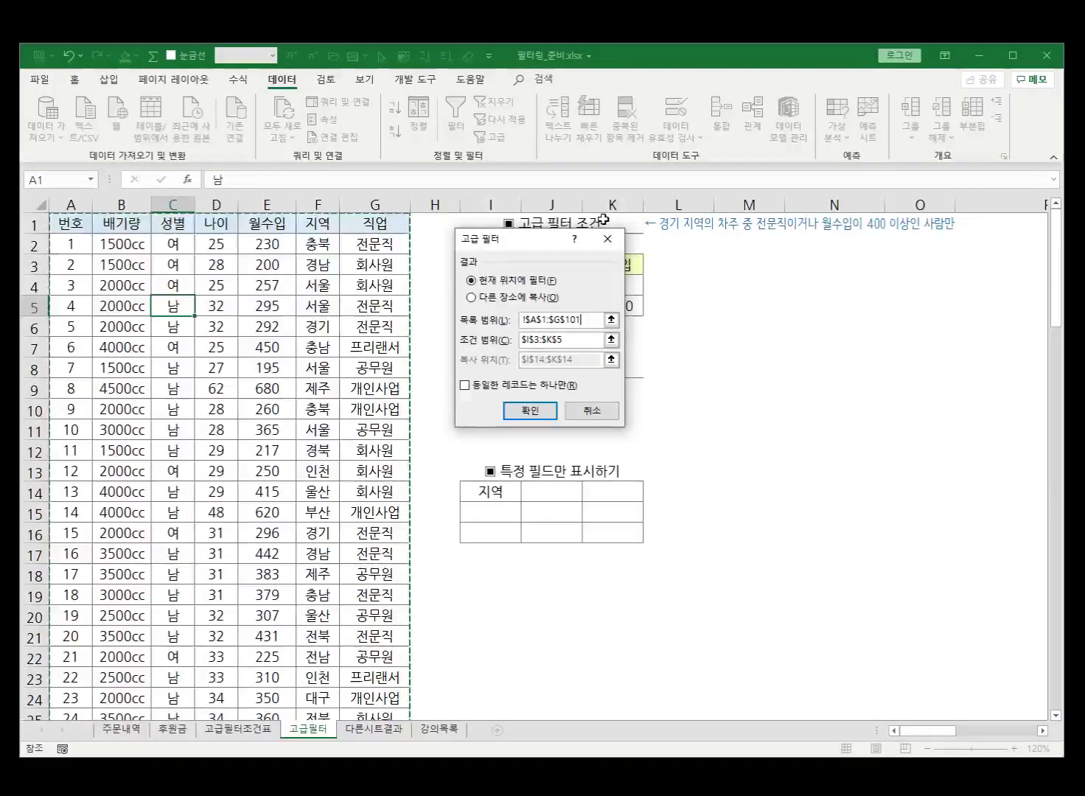
Filter the list in place using I3:K5 as the criteria range, and clear the filter to show all records.
{"action": "left_click_drag", "start_coordinate": [564, 238], "coordinate": [778, 282]}
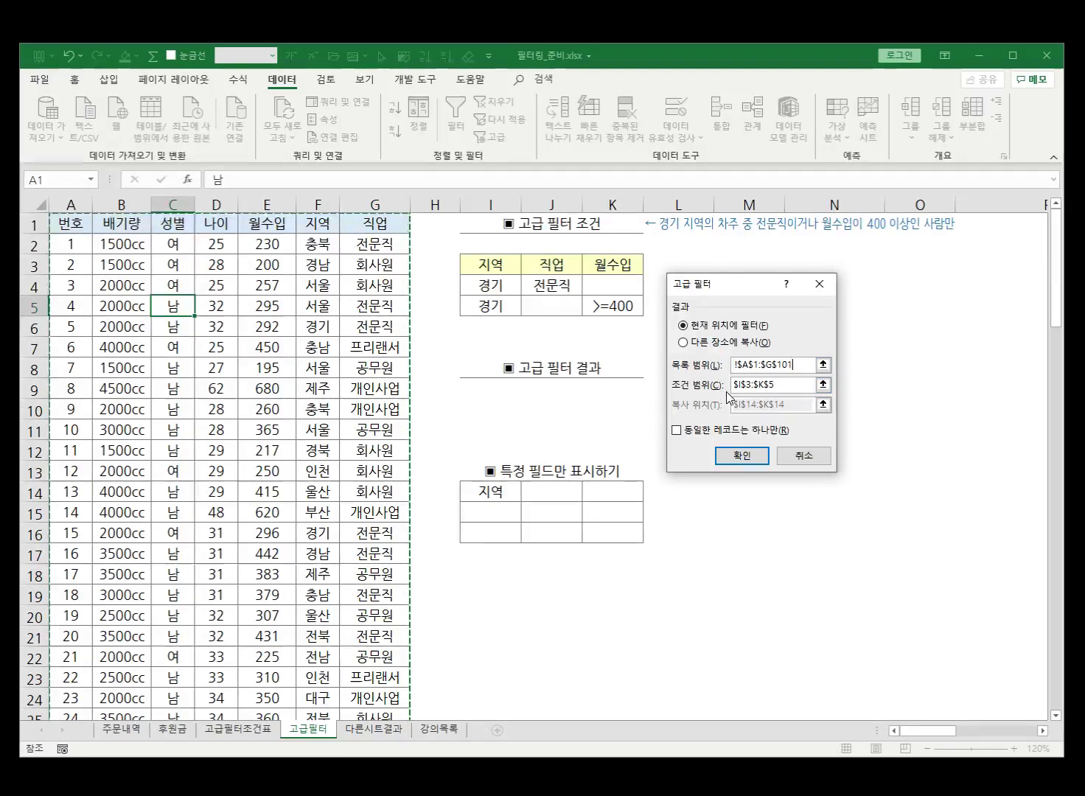
{"action": "left_click", "coordinate": [769, 386]}
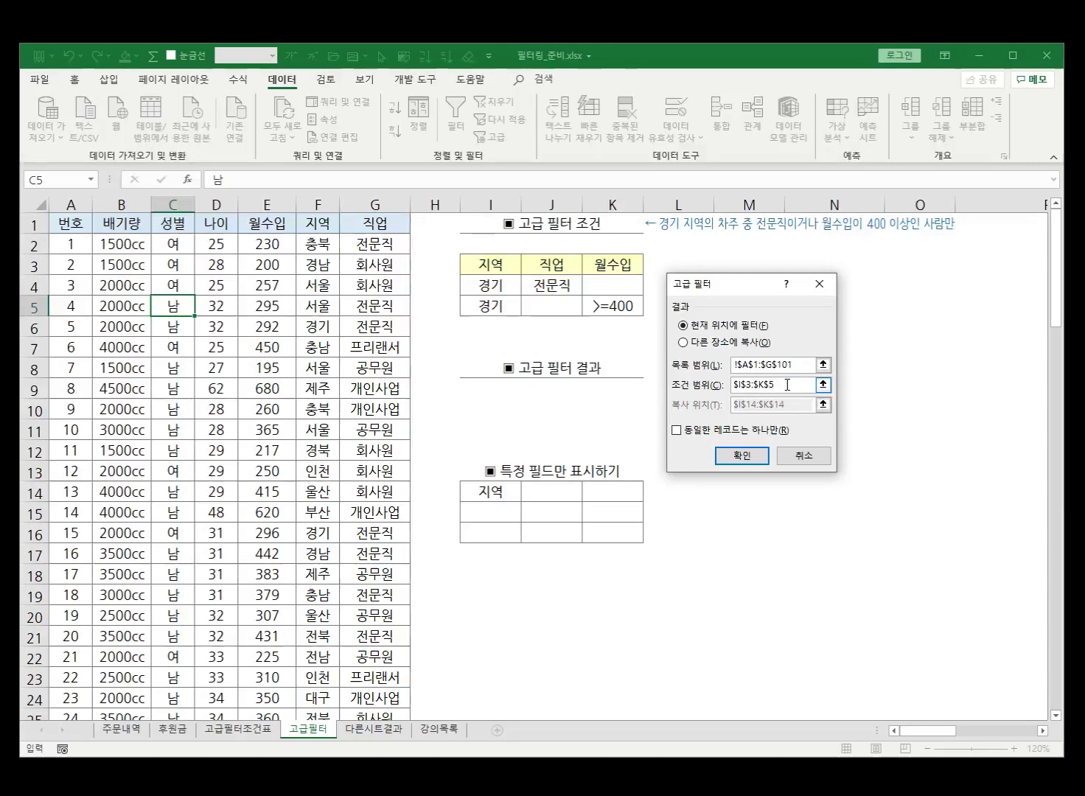
{"action": "left_click_drag", "start_coordinate": [782, 384], "coordinate": [723, 385]}
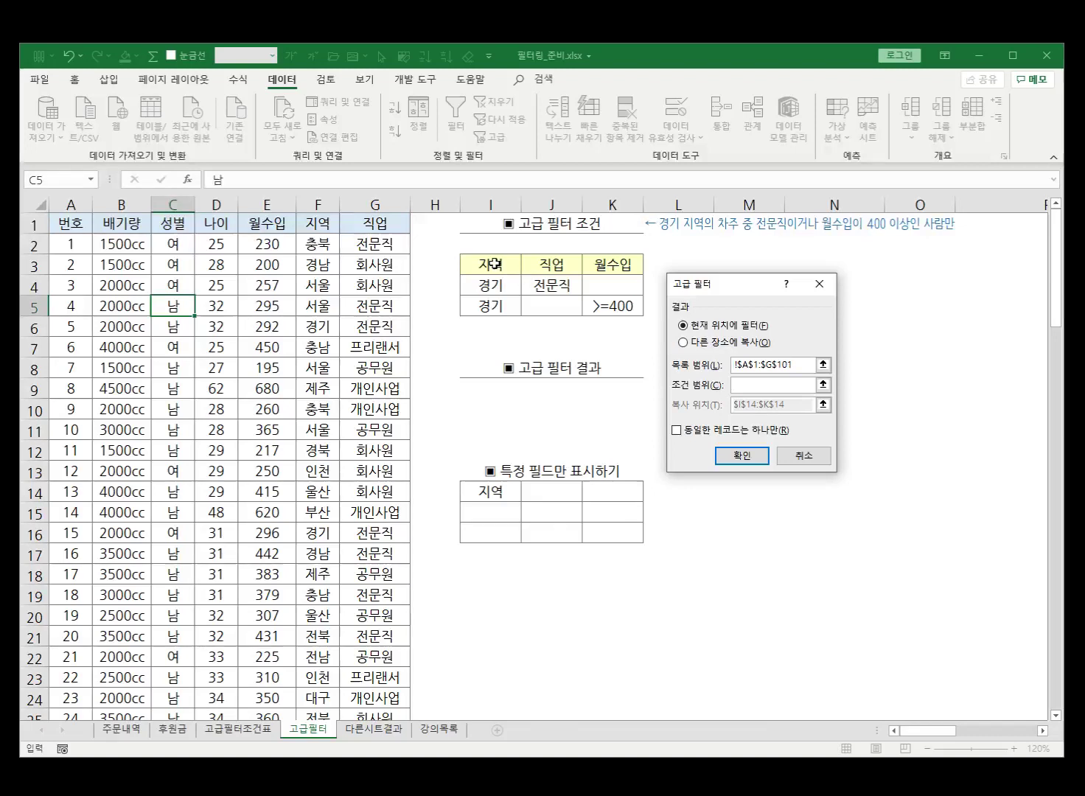
{"action": "left_click_drag", "start_coordinate": [491, 263], "coordinate": [546, 263]}
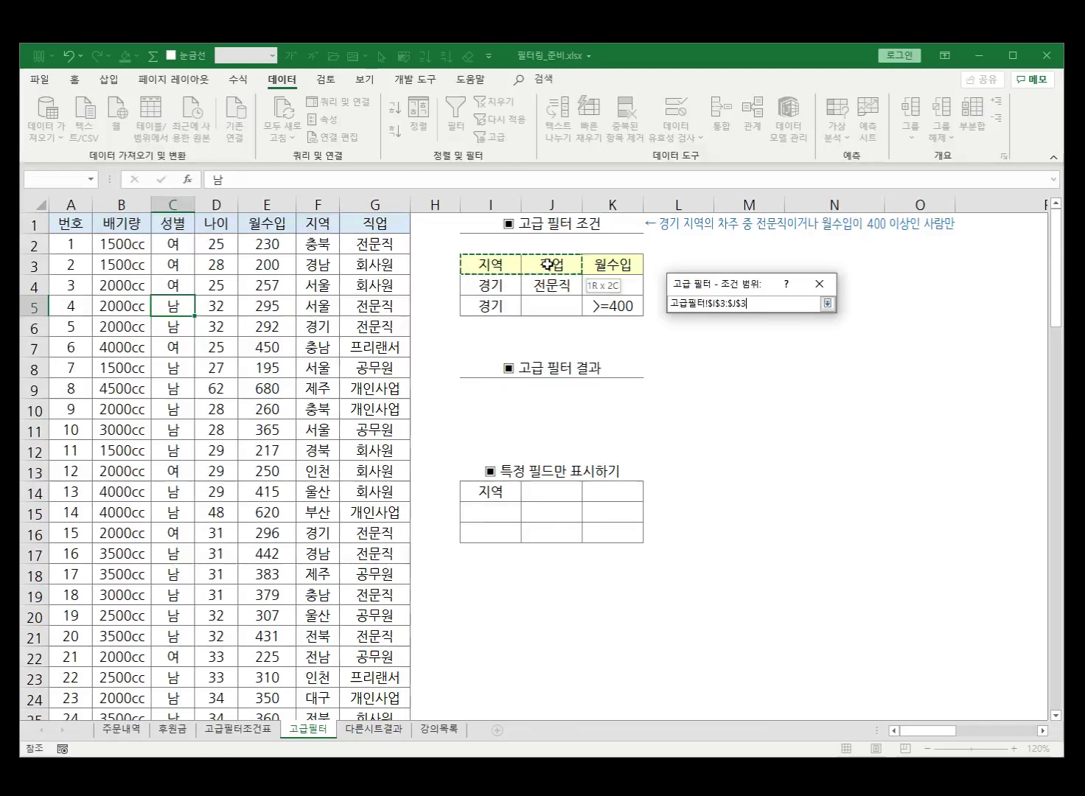
{"action": "left_click_drag", "start_coordinate": [611, 277], "coordinate": [613, 300]}
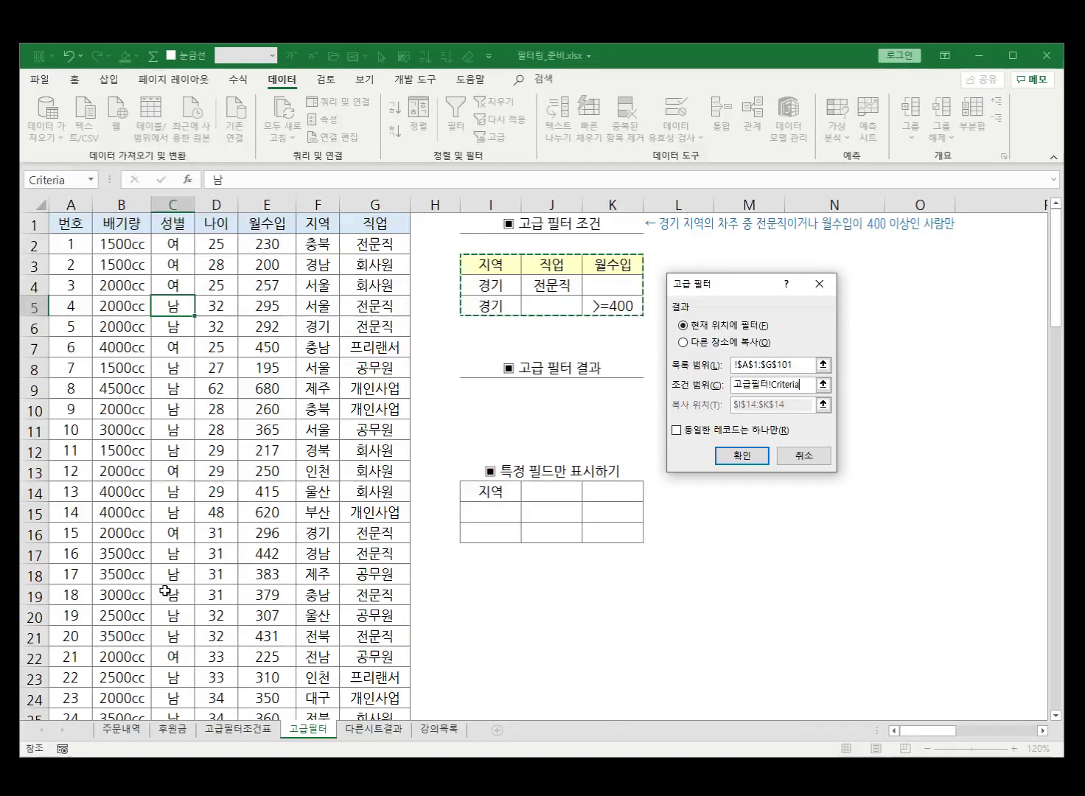
{"action": "left_click", "coordinate": [750, 459]}
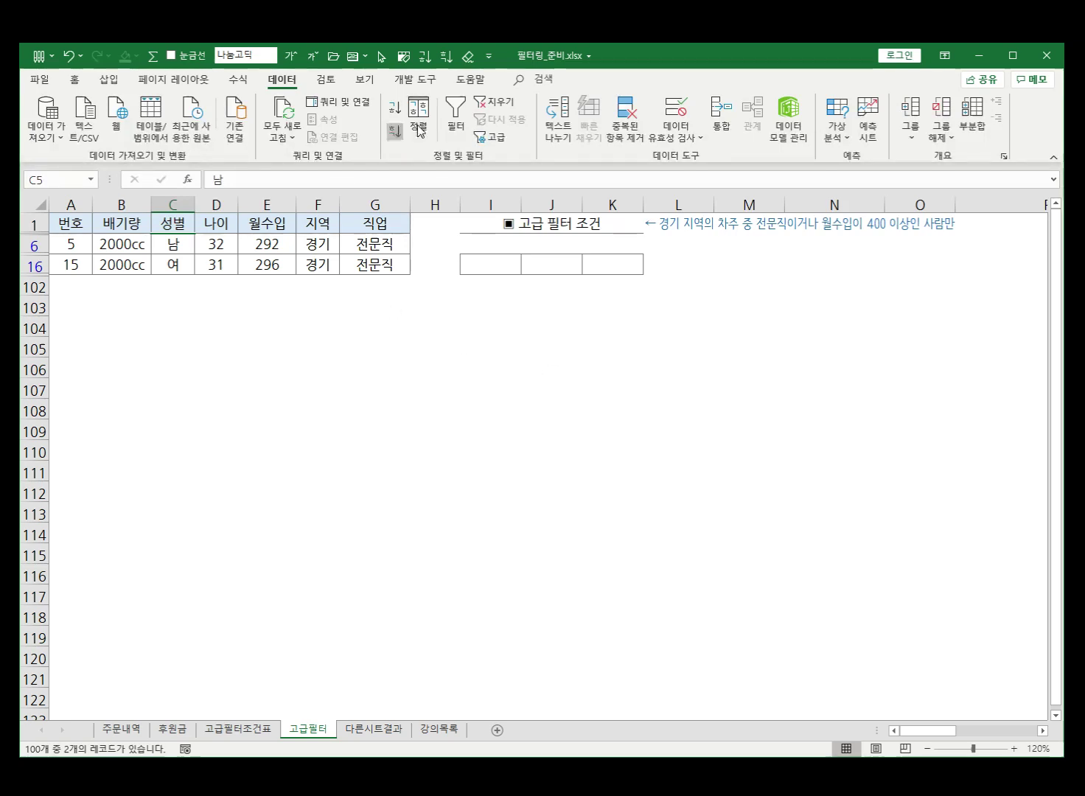
{"action": "left_click", "coordinate": [487, 103]}
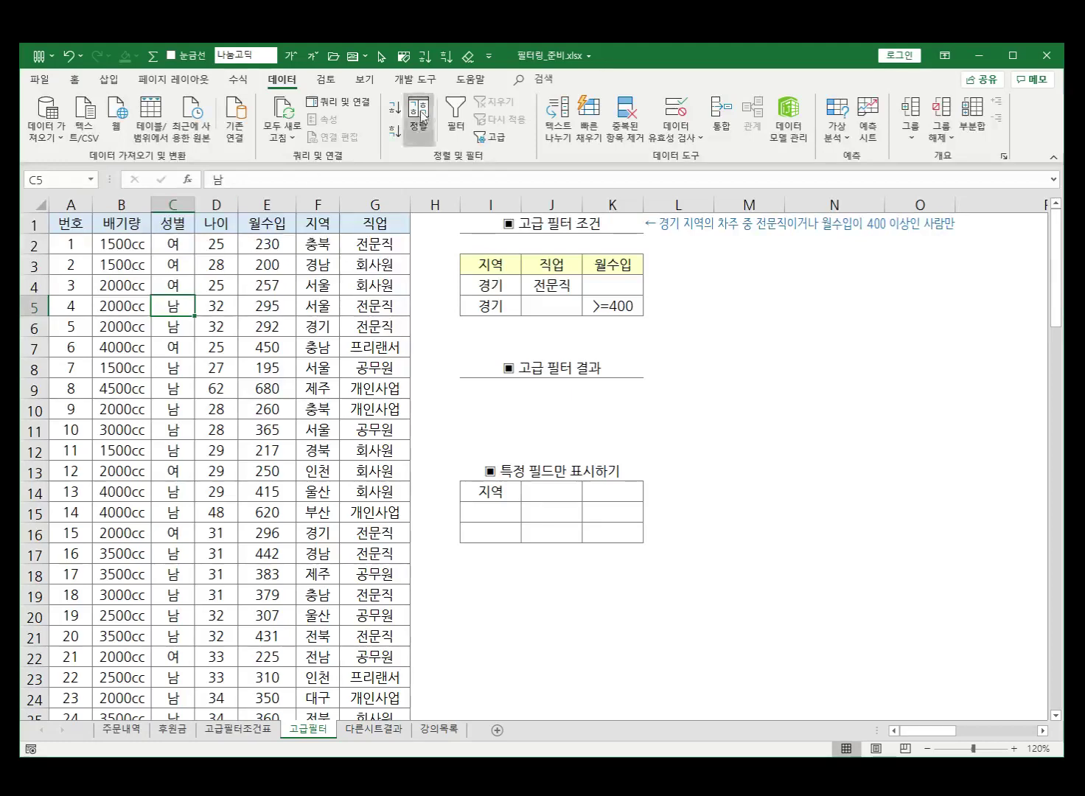
Reopen the Advanced Filter settings and define the criteria range as the condition table I3:K5.
{"action": "left_click", "coordinate": [490, 138]}
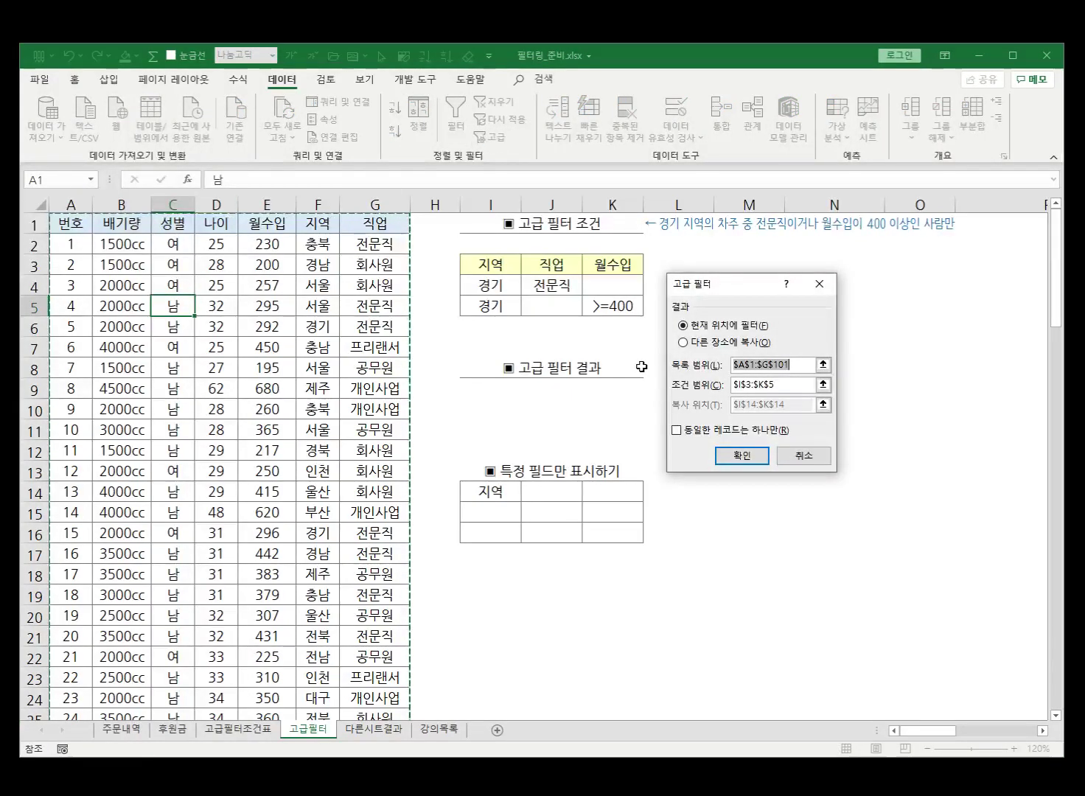
{"action": "left_click", "coordinate": [787, 385]}
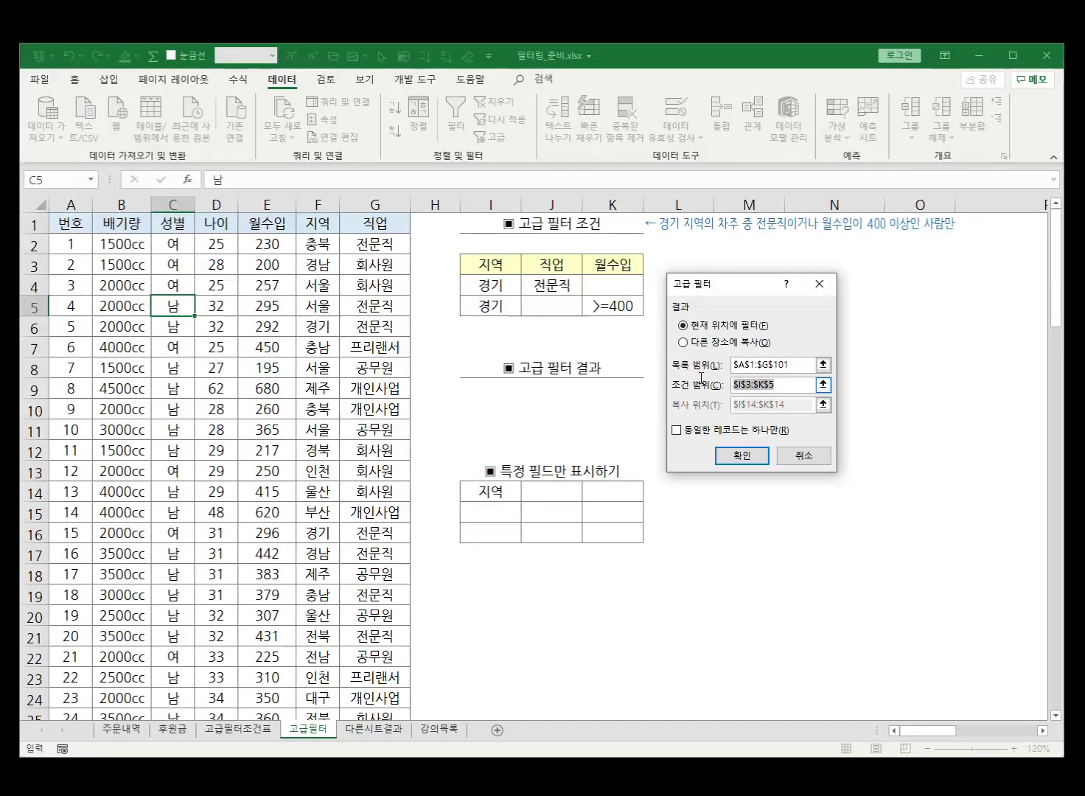
{"action": "key", "text": "BackSpace"}
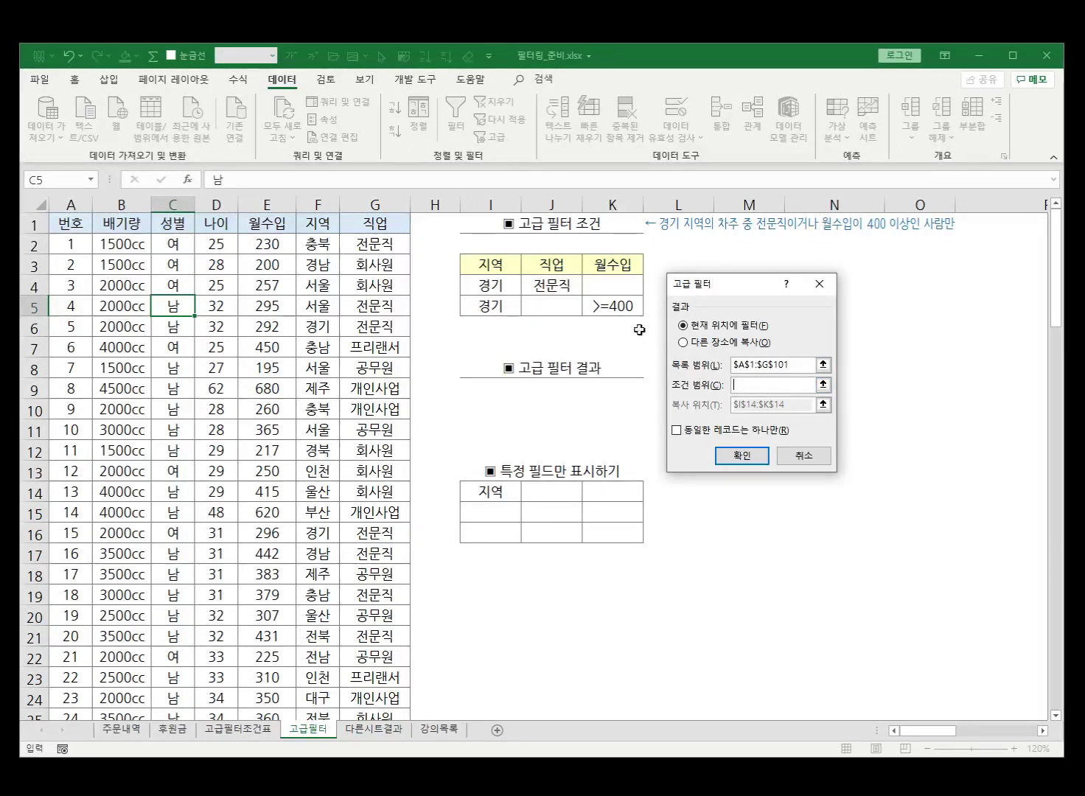
{"action": "left_click_drag", "start_coordinate": [495, 275], "coordinate": [623, 303]}
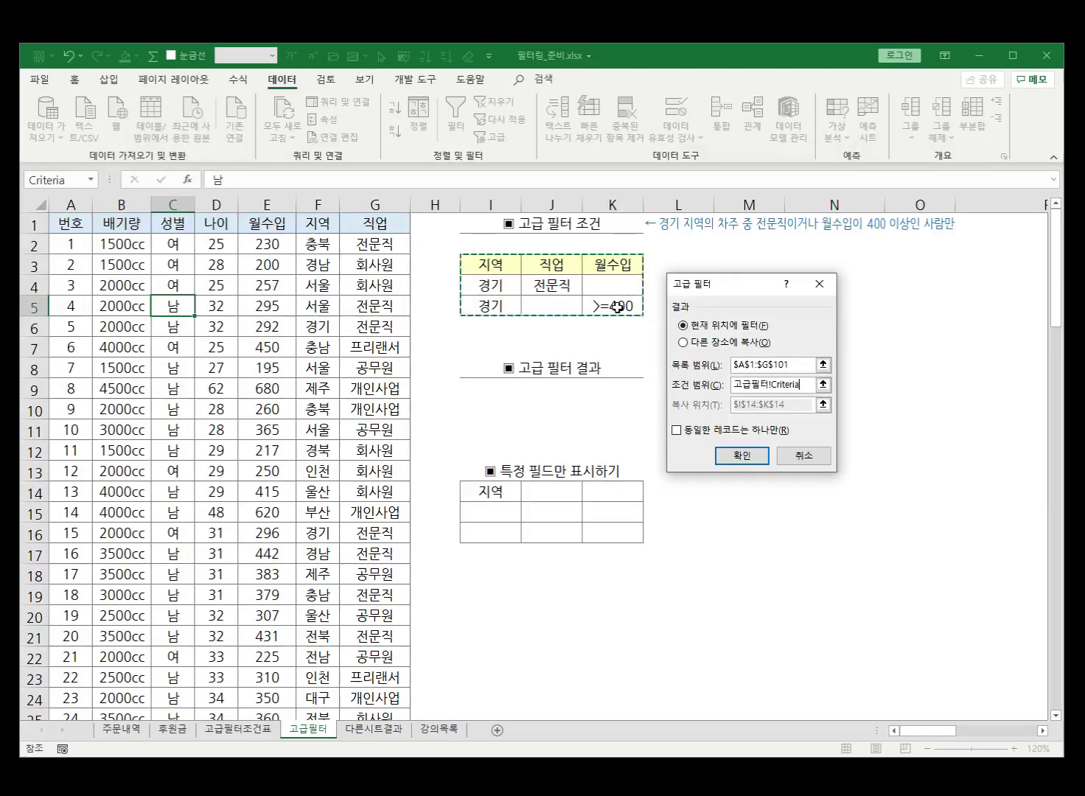
Copy the filtered records to another location starting at I9, under 고급 필터 결과, and select the extracted table.
{"action": "left_click", "coordinate": [682, 343]}
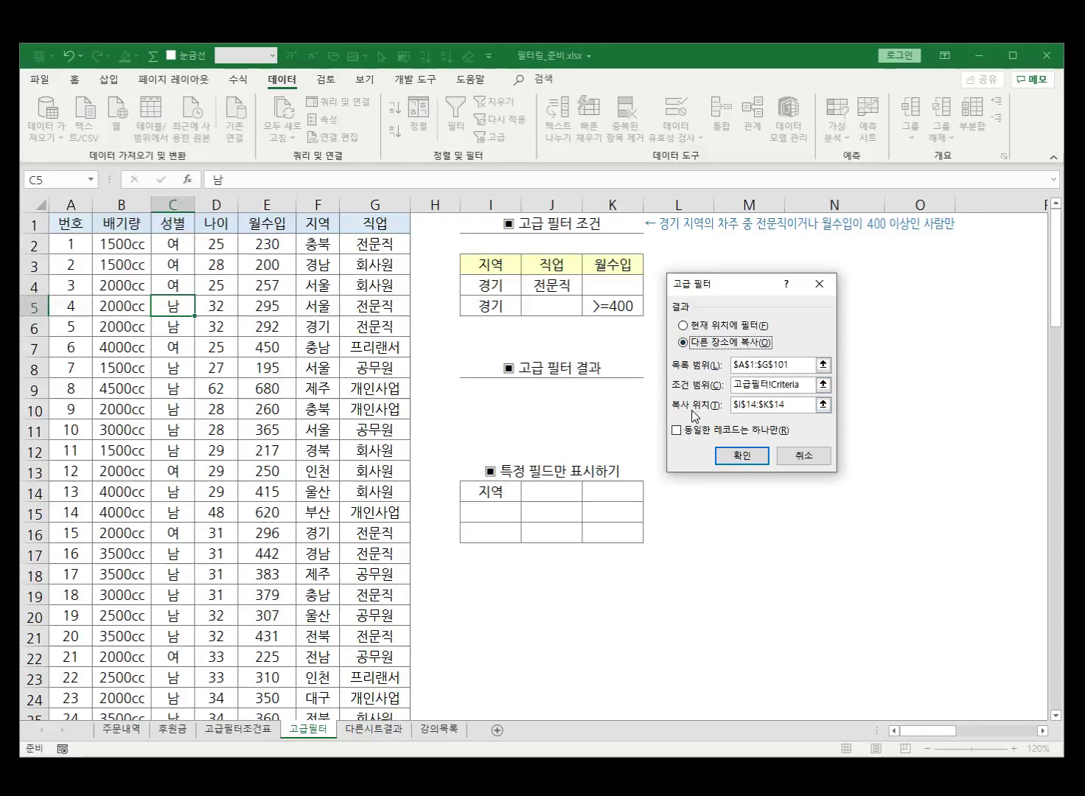
{"action": "left_click_drag", "start_coordinate": [796, 406], "coordinate": [718, 404]}
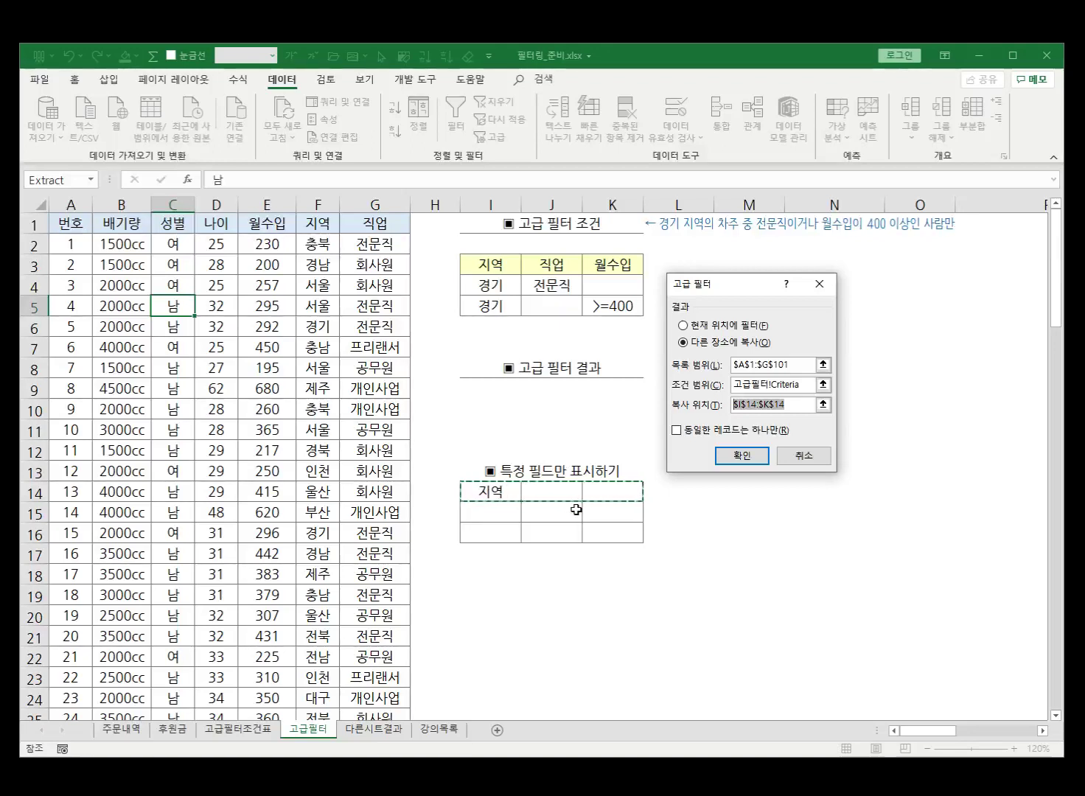
{"action": "key", "text": "BackSpace"}
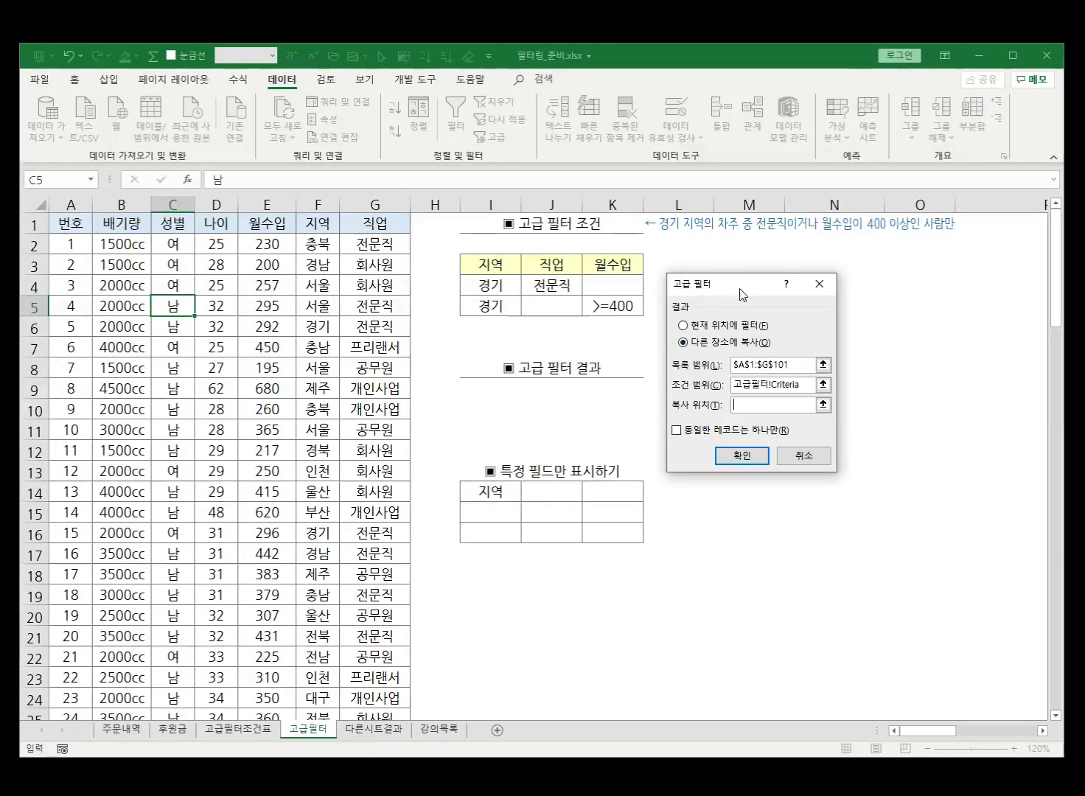
{"action": "left_click_drag", "start_coordinate": [740, 289], "coordinate": [811, 247]}
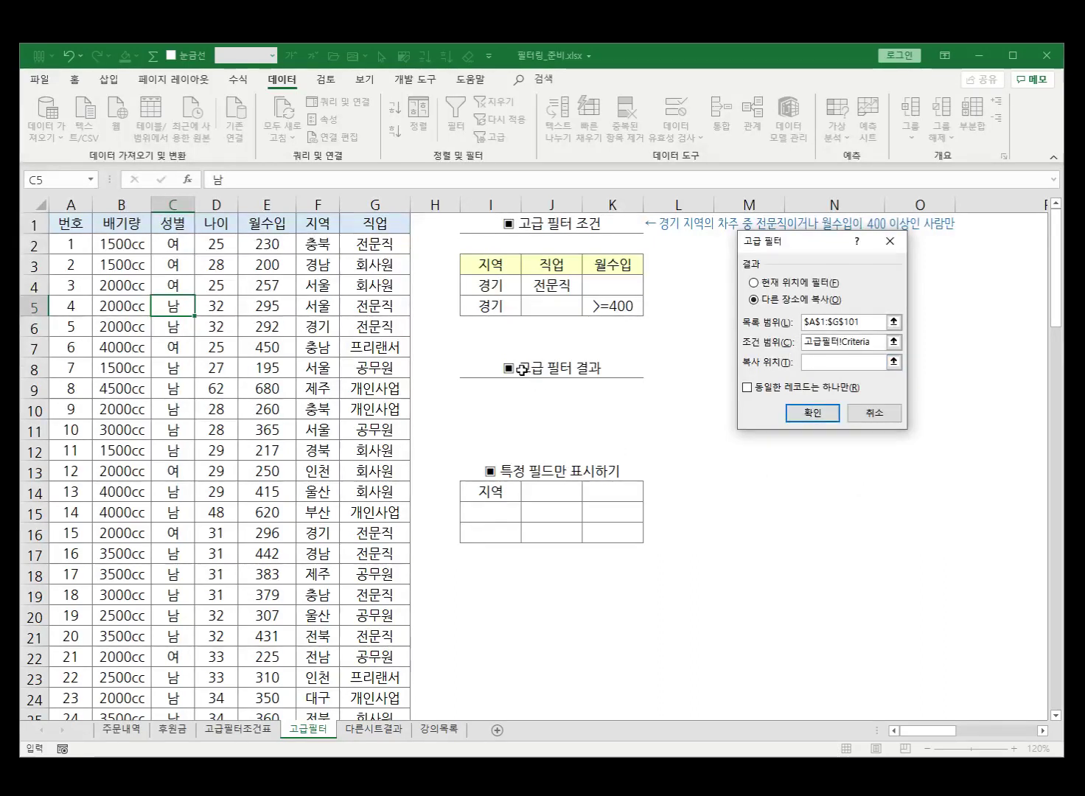
{"action": "left_click", "coordinate": [480, 389]}
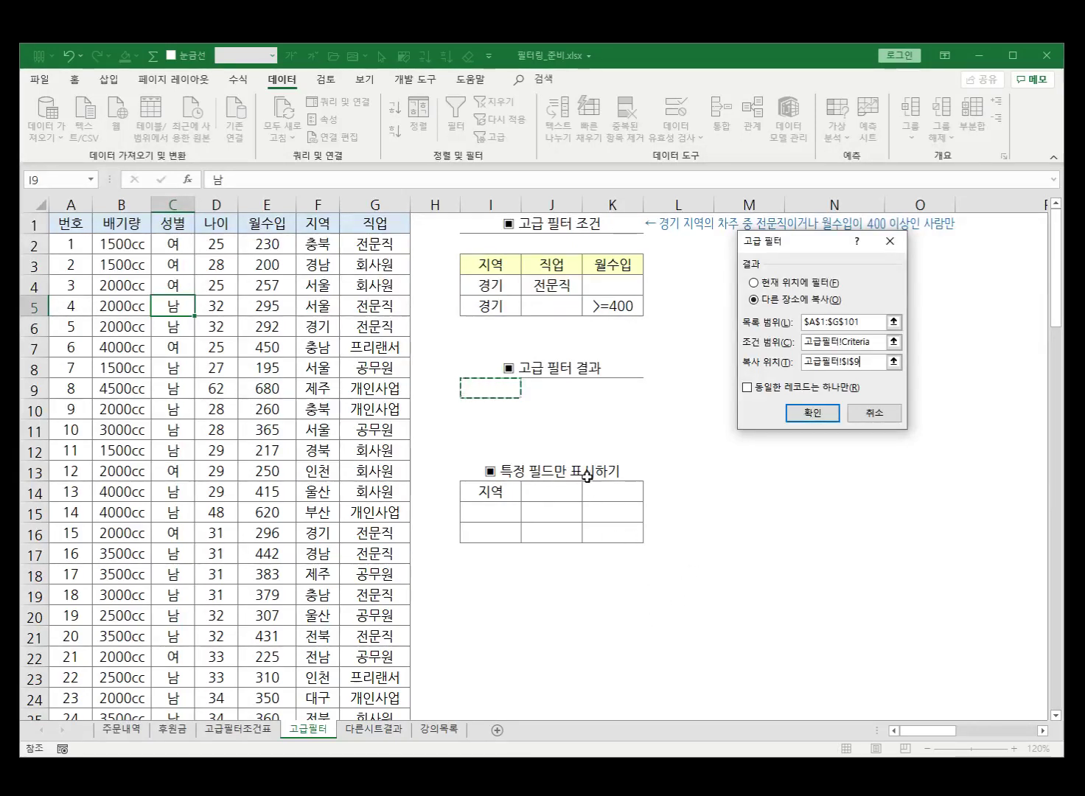
{"action": "left_click", "coordinate": [799, 412]}
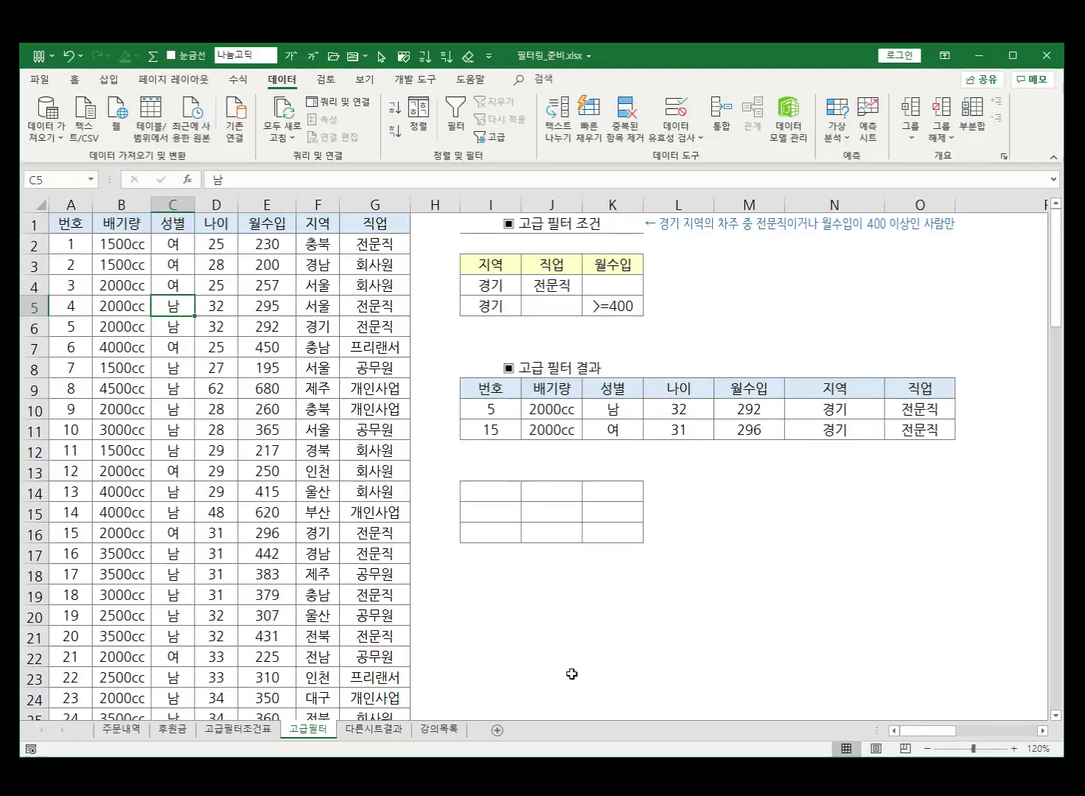
{"action": "left_click_drag", "start_coordinate": [498, 388], "coordinate": [936, 437]}
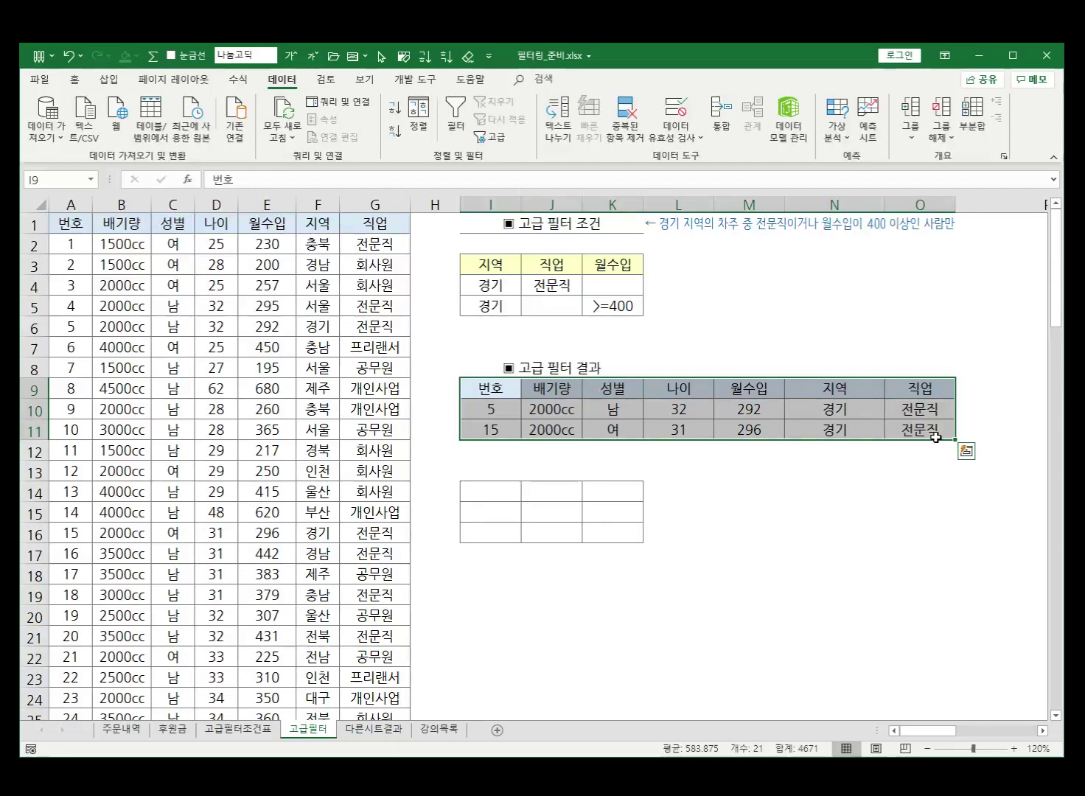
Examine the condition table, the extracted table's headers and records, and the note asking to show only the 지역, 직업, 월수입 fields.
{"action": "left_click", "coordinate": [553, 448]}
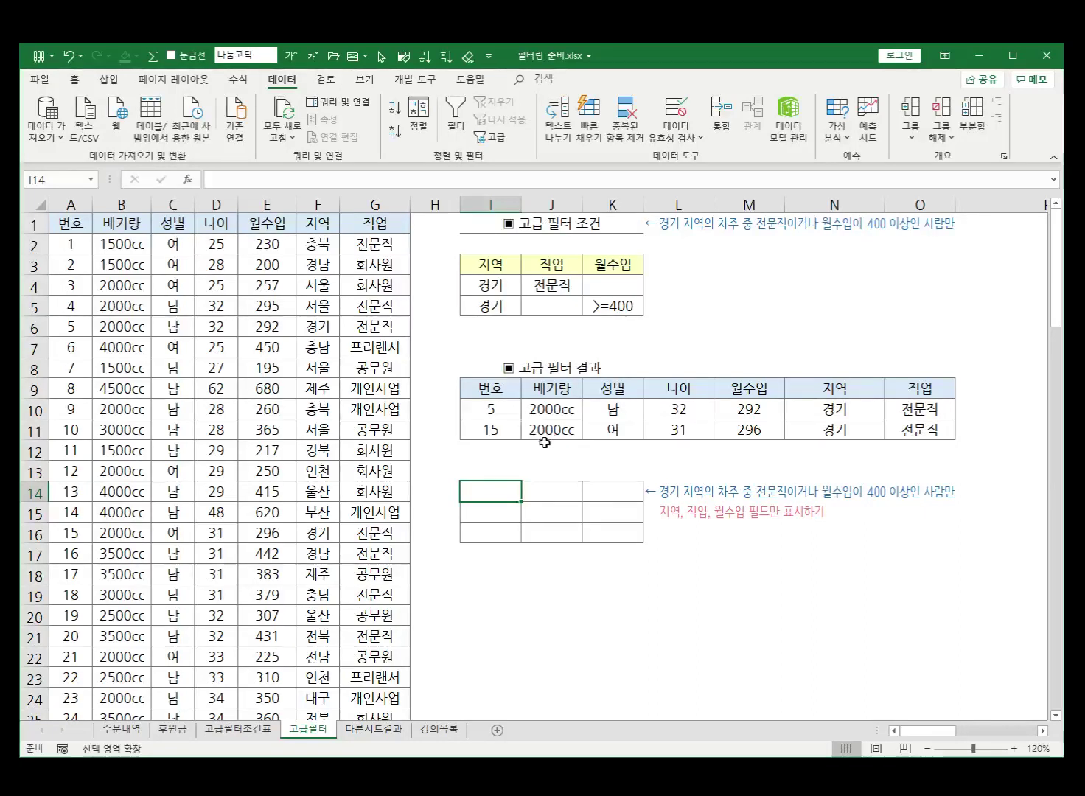
{"action": "left_click", "coordinate": [488, 283]}
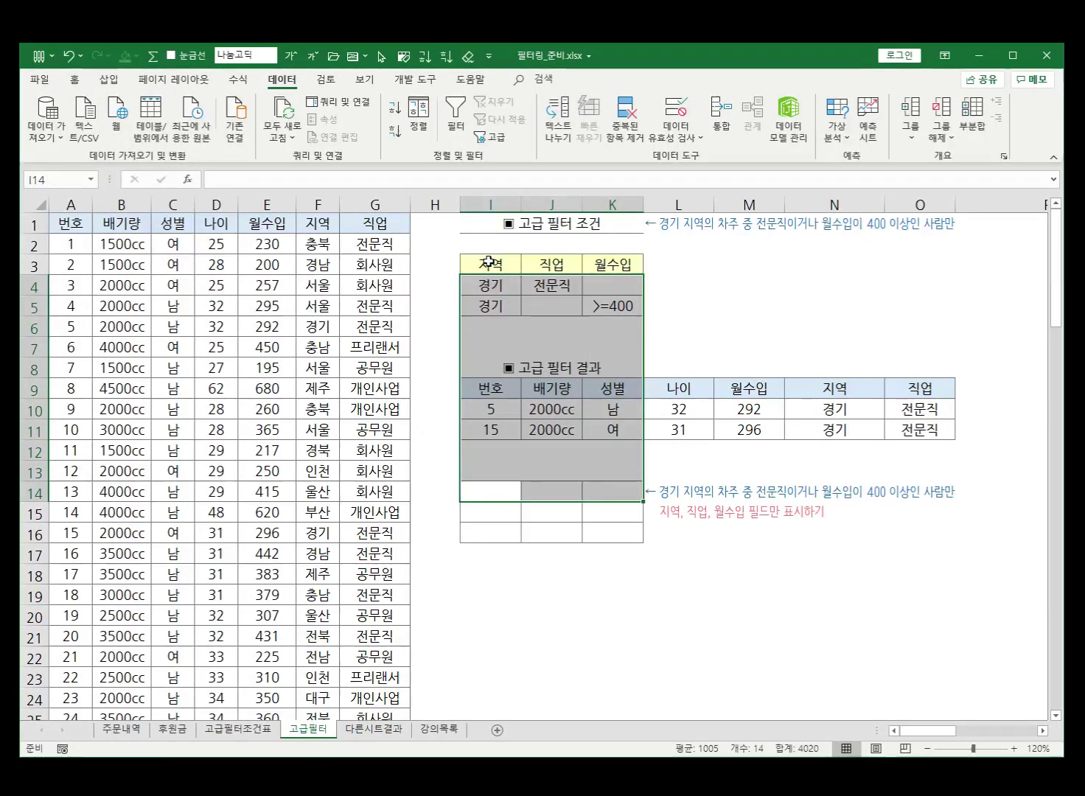
{"action": "key", "text": "Escape"}
{"action": "left_click", "coordinate": [492, 272]}
{"action": "left_click_drag", "start_coordinate": [468, 390], "coordinate": [918, 429]}
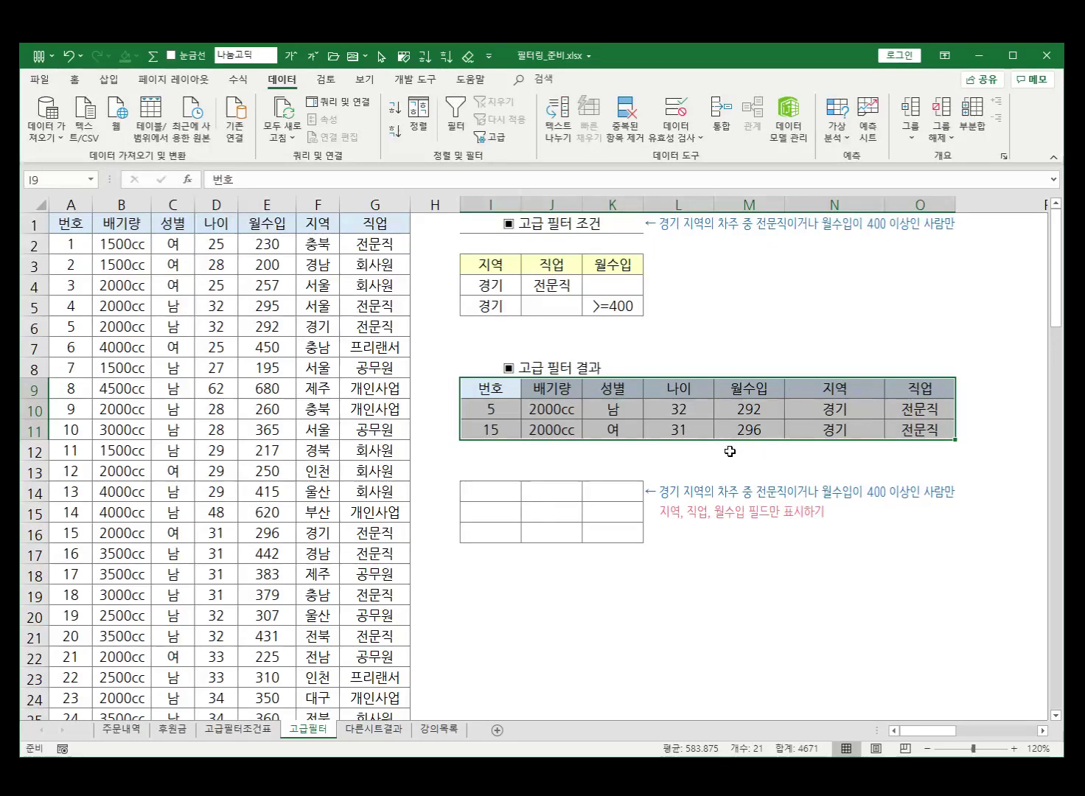
{"action": "left_click_drag", "start_coordinate": [496, 392], "coordinate": [925, 425]}
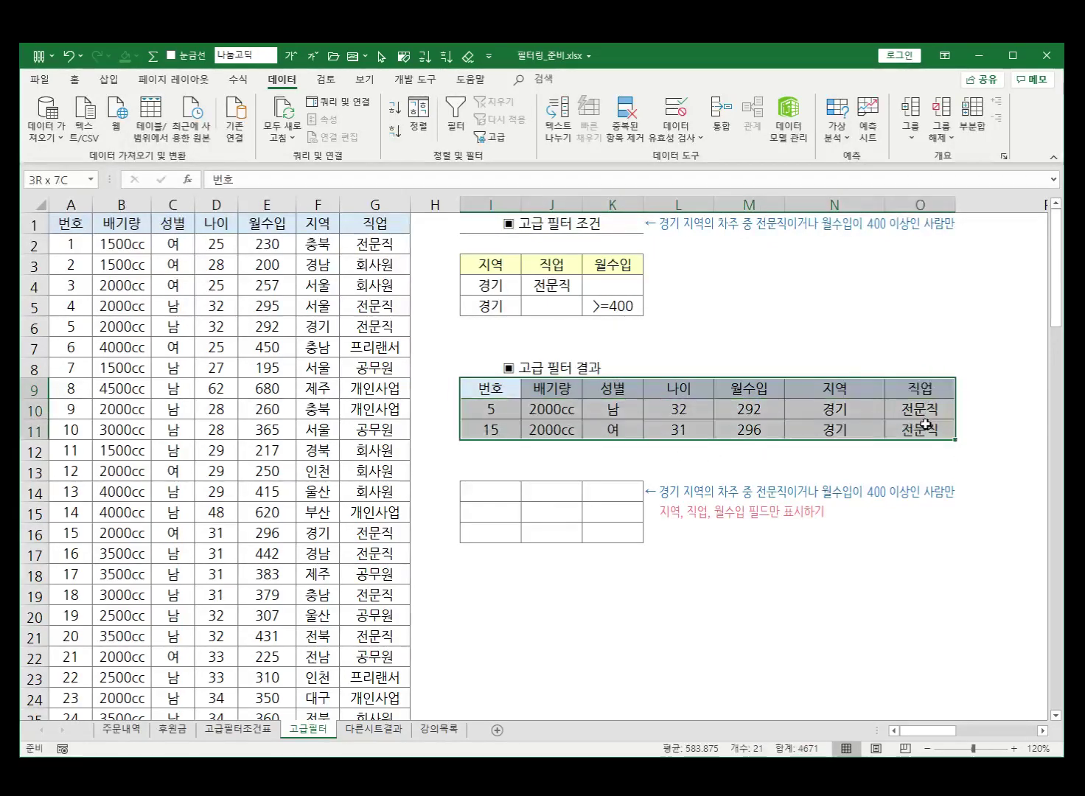
{"action": "left_click", "coordinate": [662, 511]}
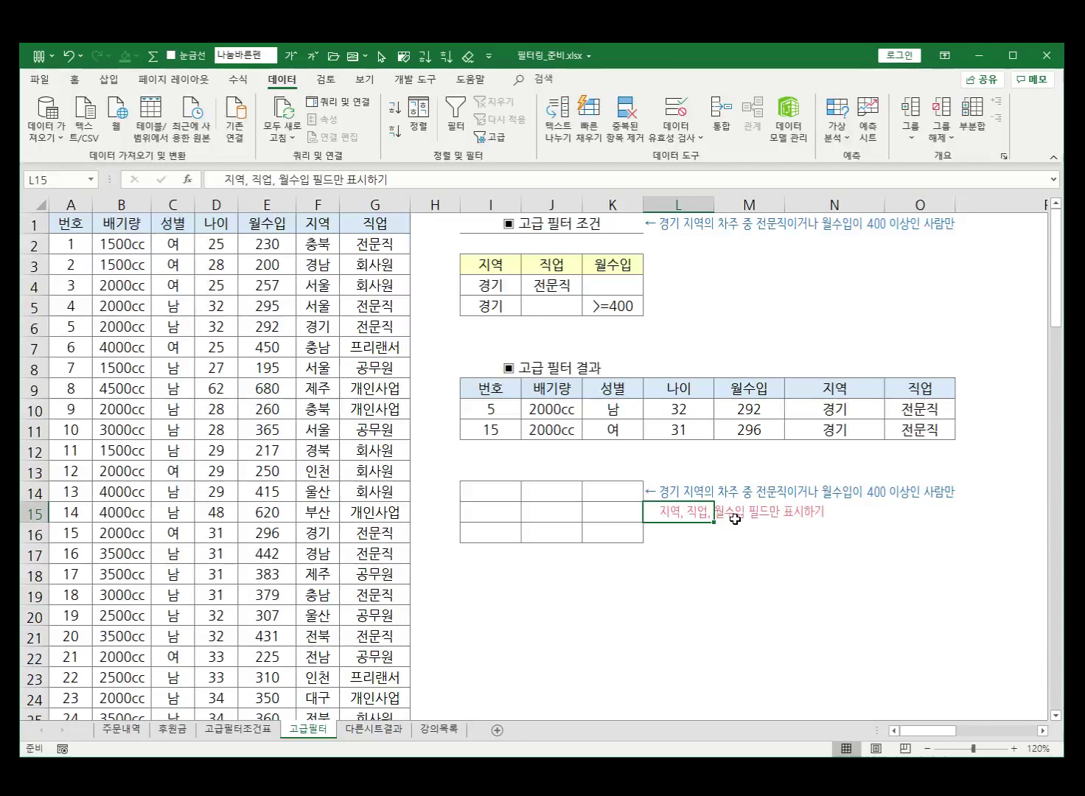
{"action": "left_click_drag", "start_coordinate": [496, 389], "coordinate": [603, 389]}
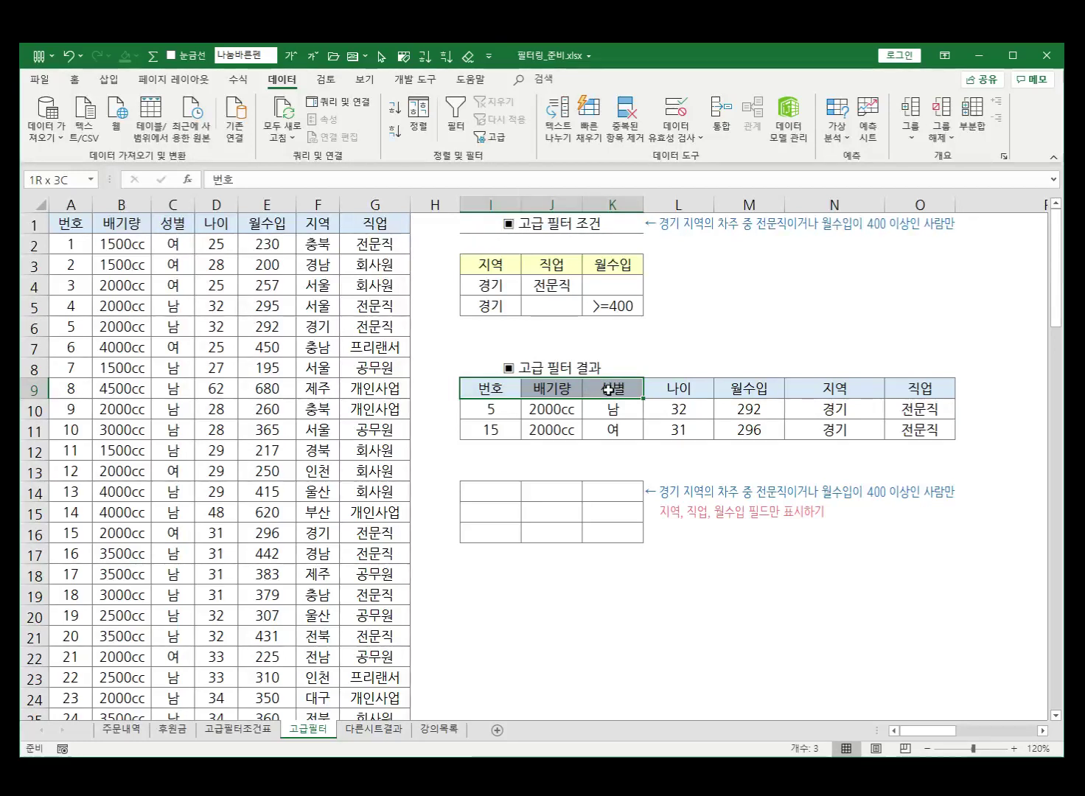
{"action": "left_click_drag", "start_coordinate": [608, 390], "coordinate": [678, 428]}
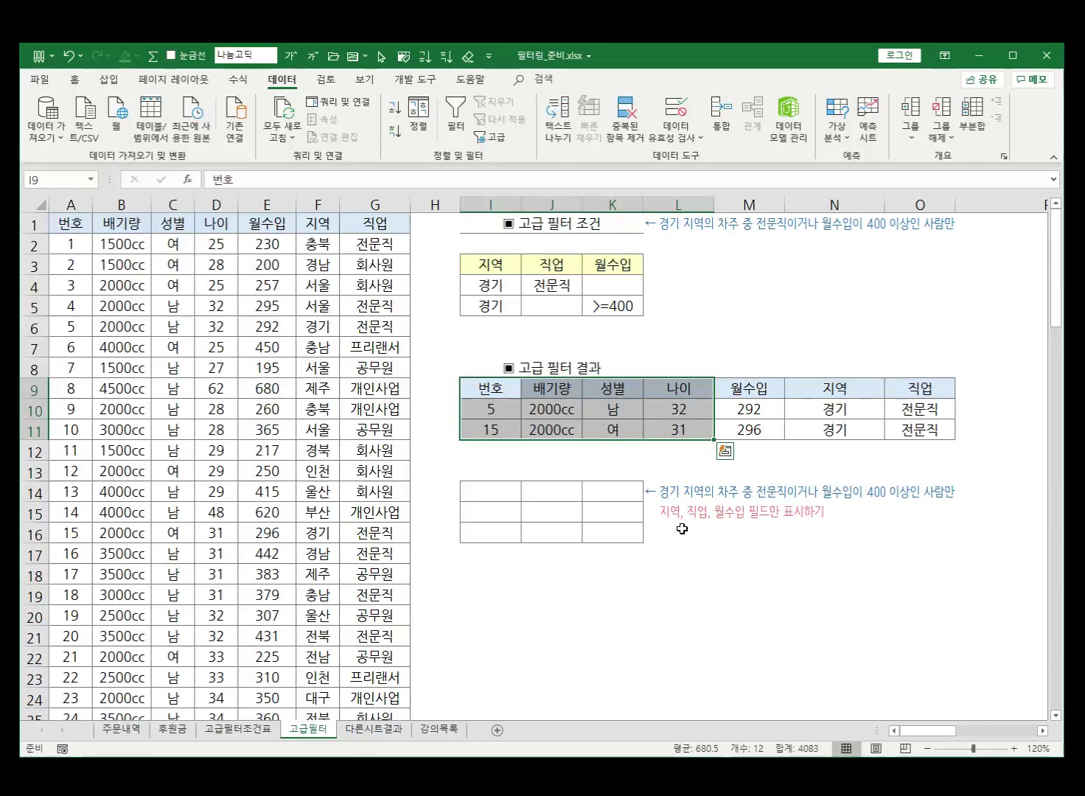
{"action": "double_click", "coordinate": [666, 512]}
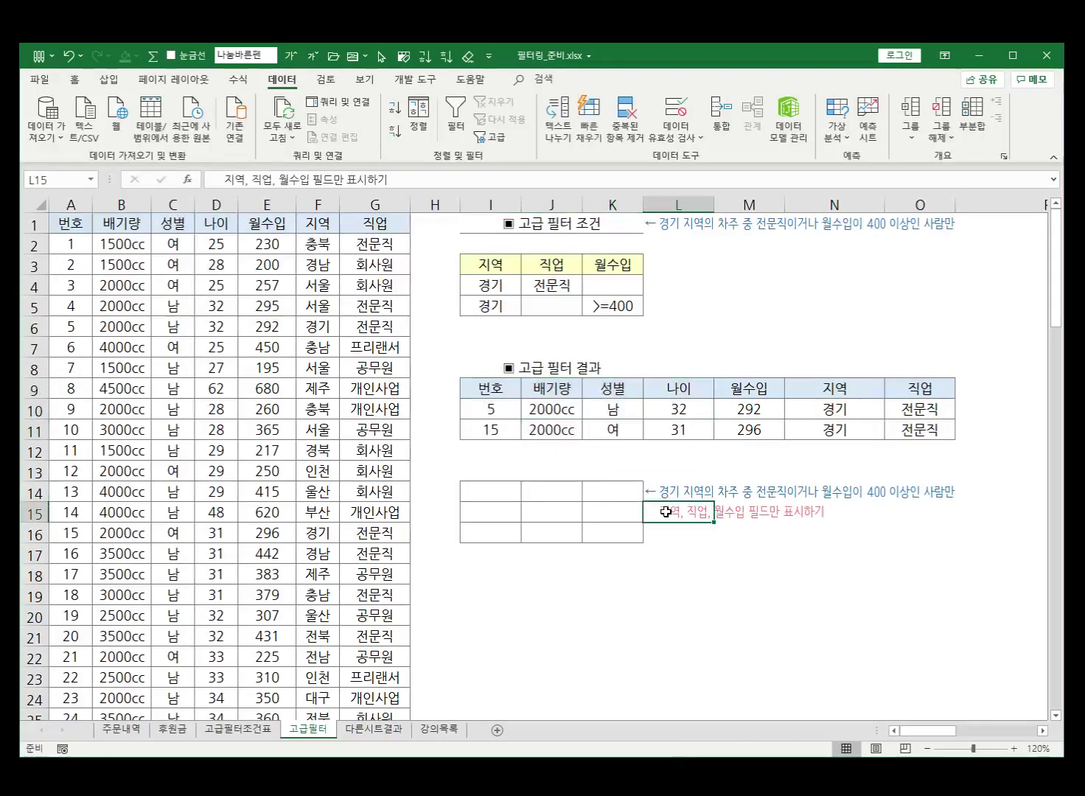
{"action": "left_click_drag", "start_coordinate": [666, 512], "coordinate": [750, 510]}
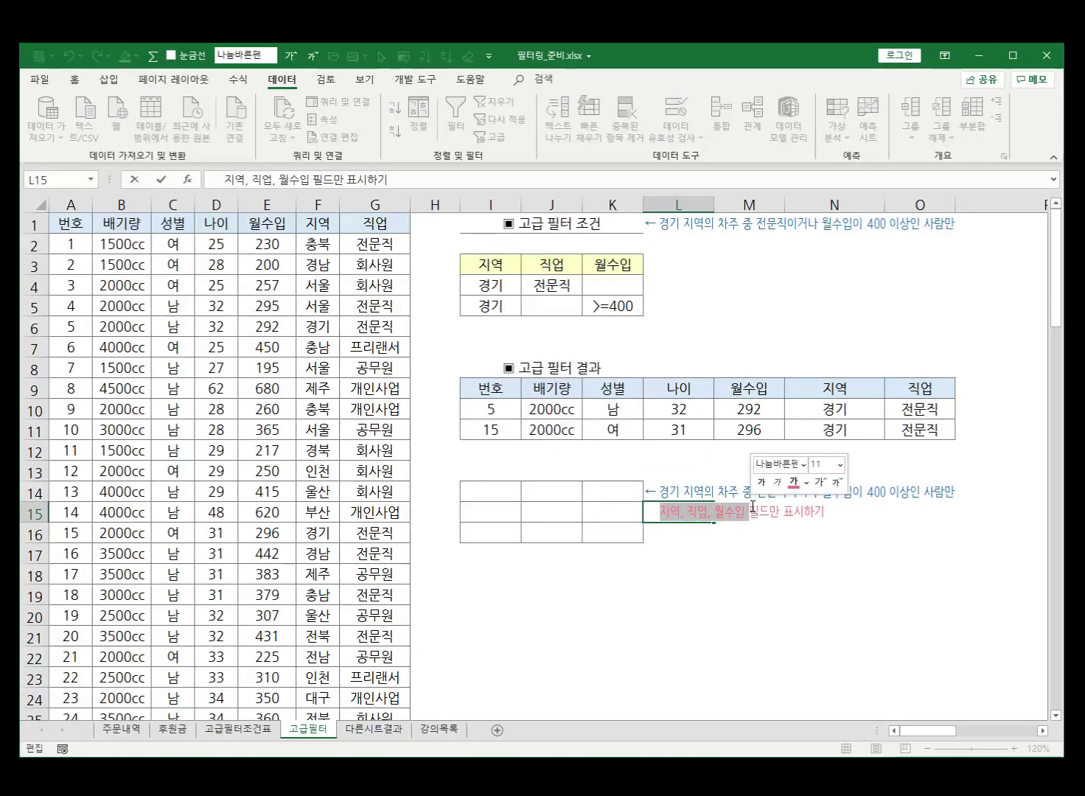
{"action": "key", "text": "Escape"}
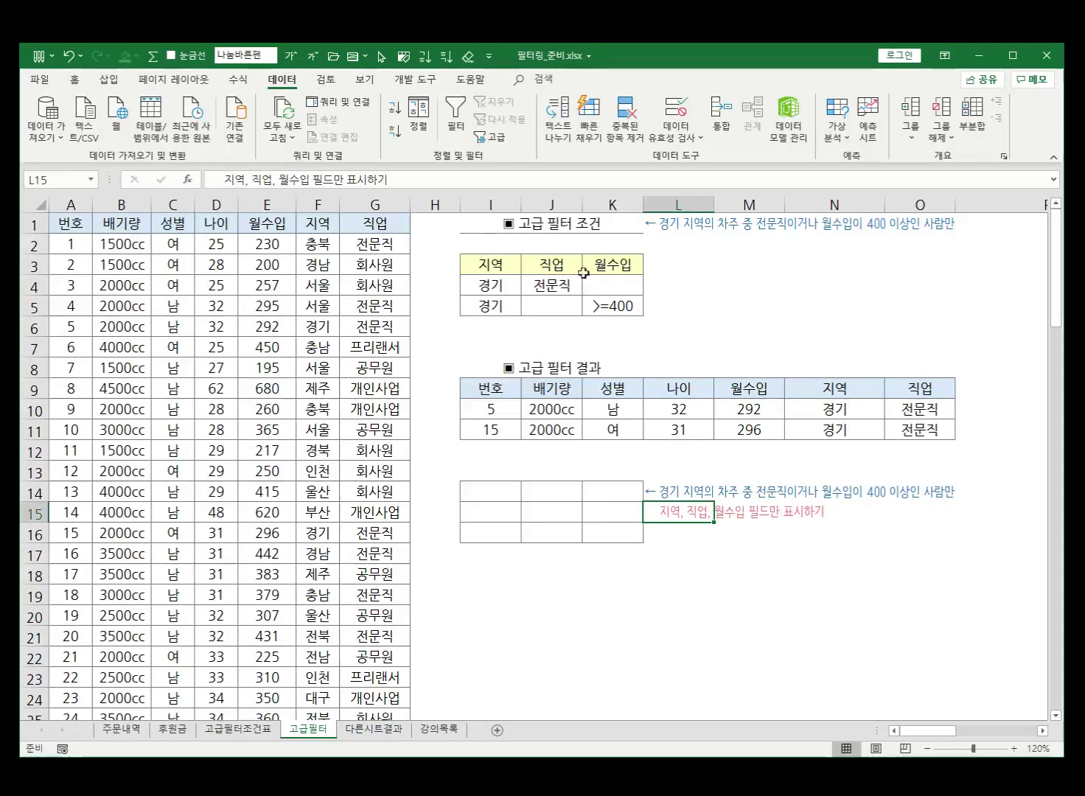
{"action": "left_click_drag", "start_coordinate": [487, 223], "coordinate": [604, 305]}
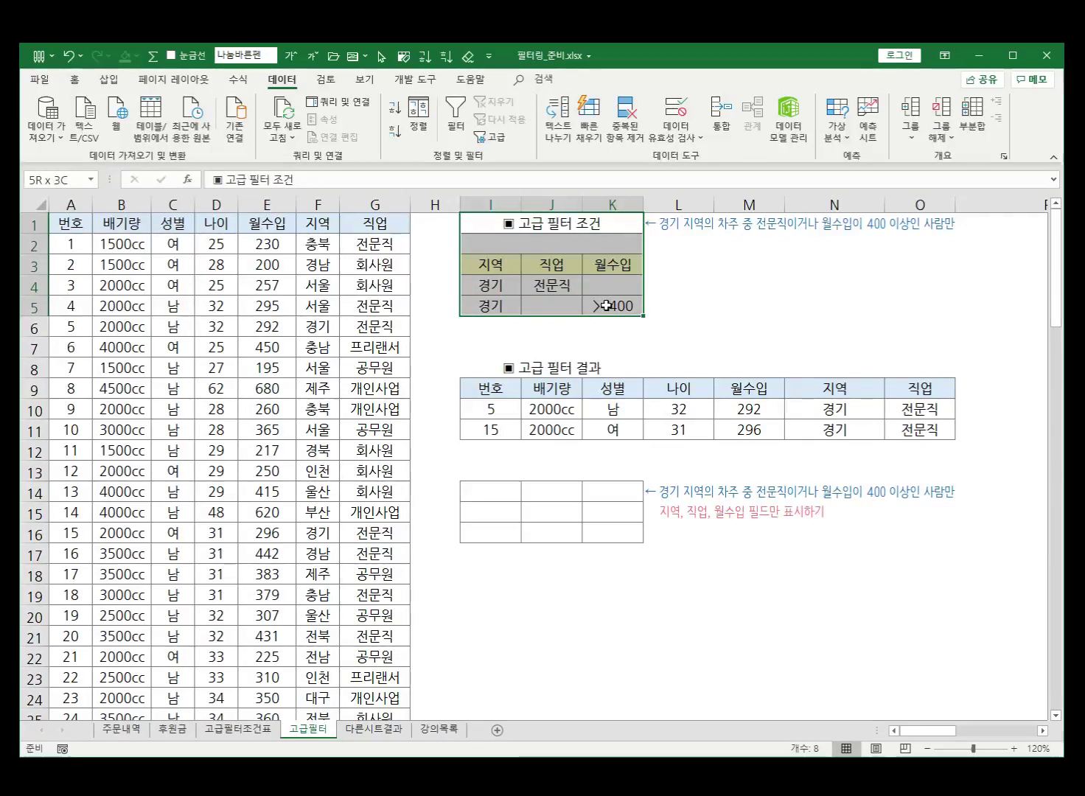
{"action": "left_click_drag", "start_coordinate": [606, 305], "coordinate": [606, 305]}
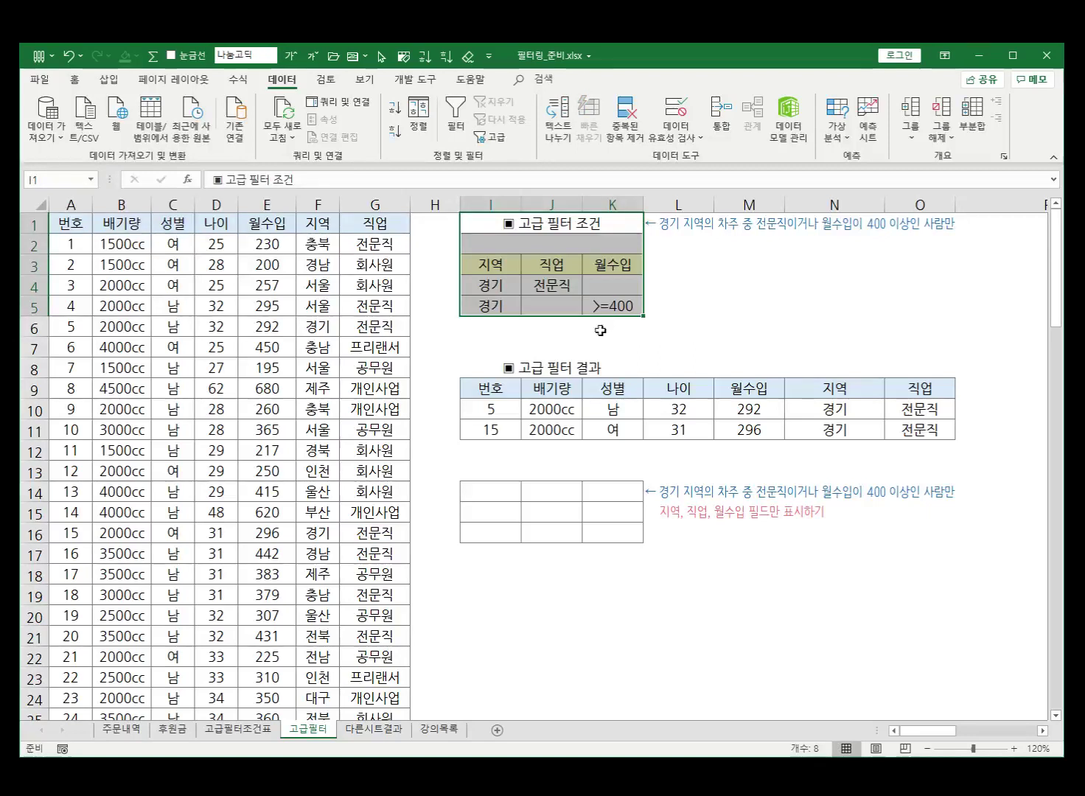
{"action": "left_click", "coordinate": [480, 387]}
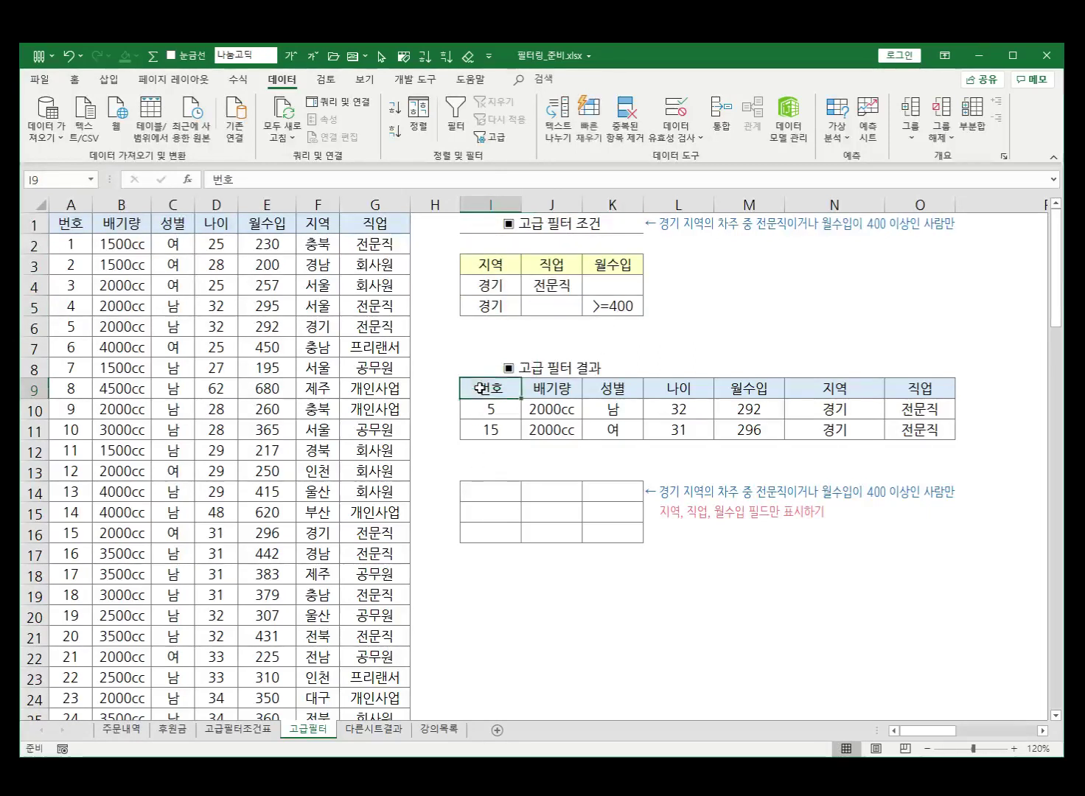
{"action": "left_click_drag", "start_coordinate": [469, 387], "coordinate": [929, 393]}
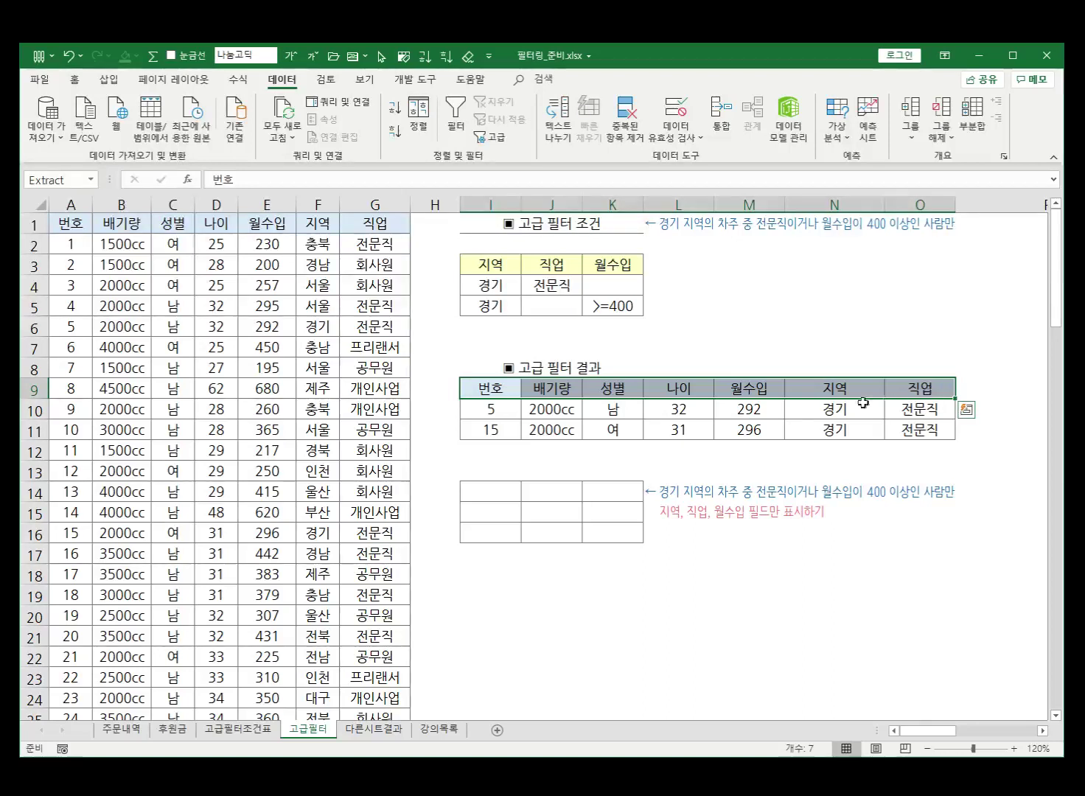
Enter the field headers 지역, 직업 and 월수입 in cells I14:K14 of the empty bordered table.
{"action": "left_click", "coordinate": [491, 496]}
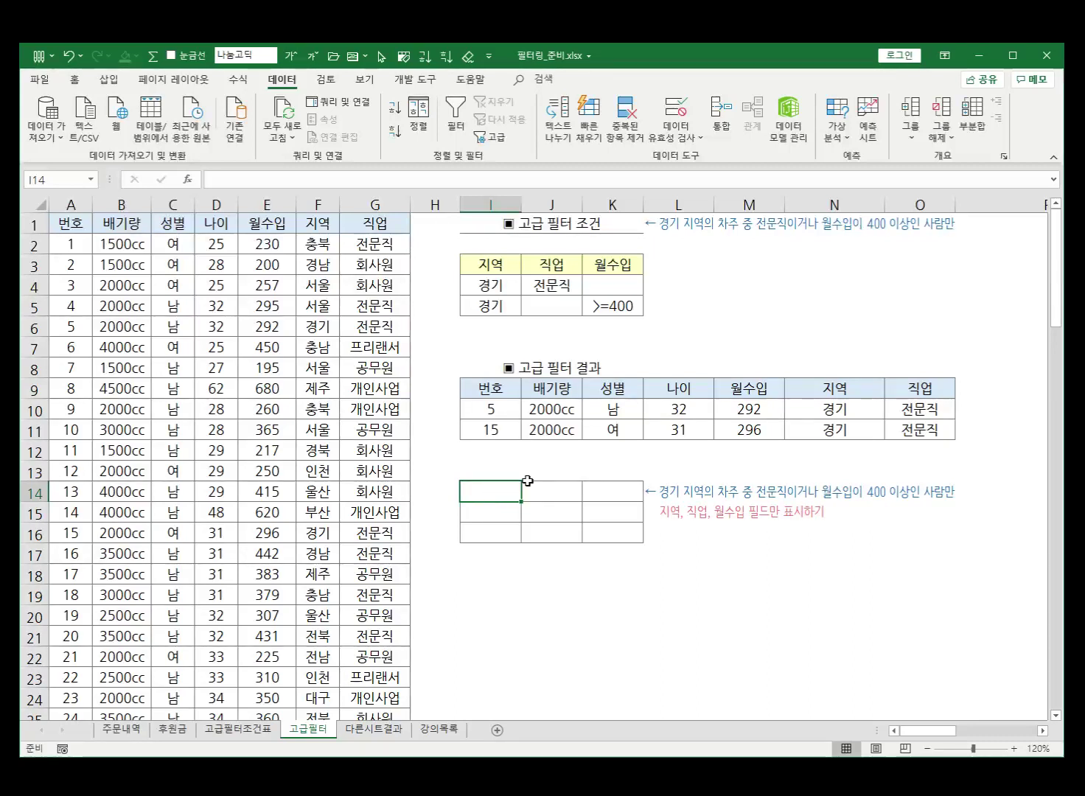
{"action": "type", "text": "지역"}
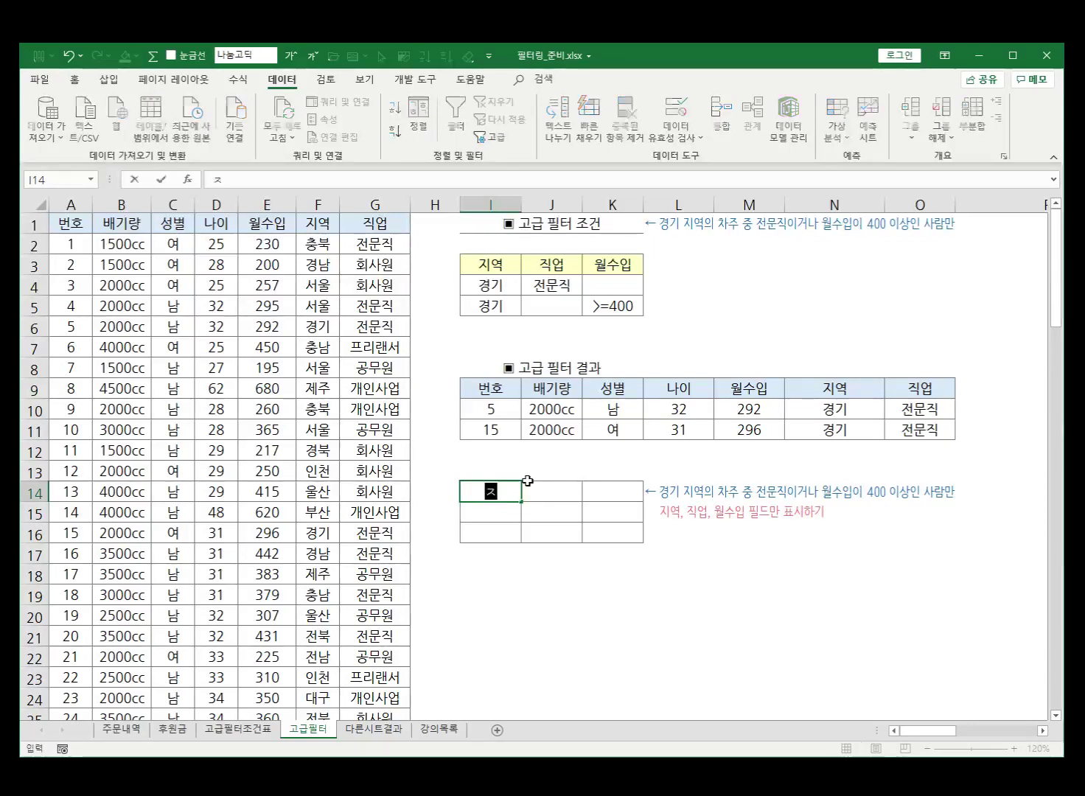
{"action": "key", "text": "Tab"}
{"action": "type", "text": "직업"}
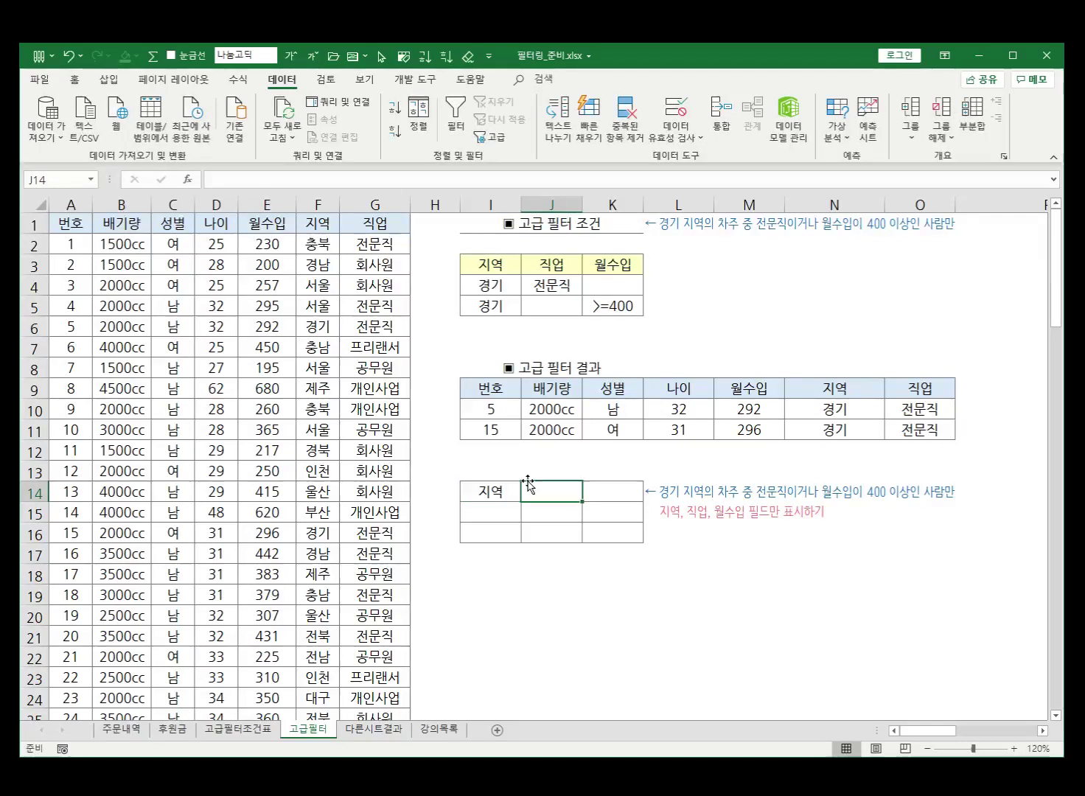
{"action": "key", "text": "Tab"}
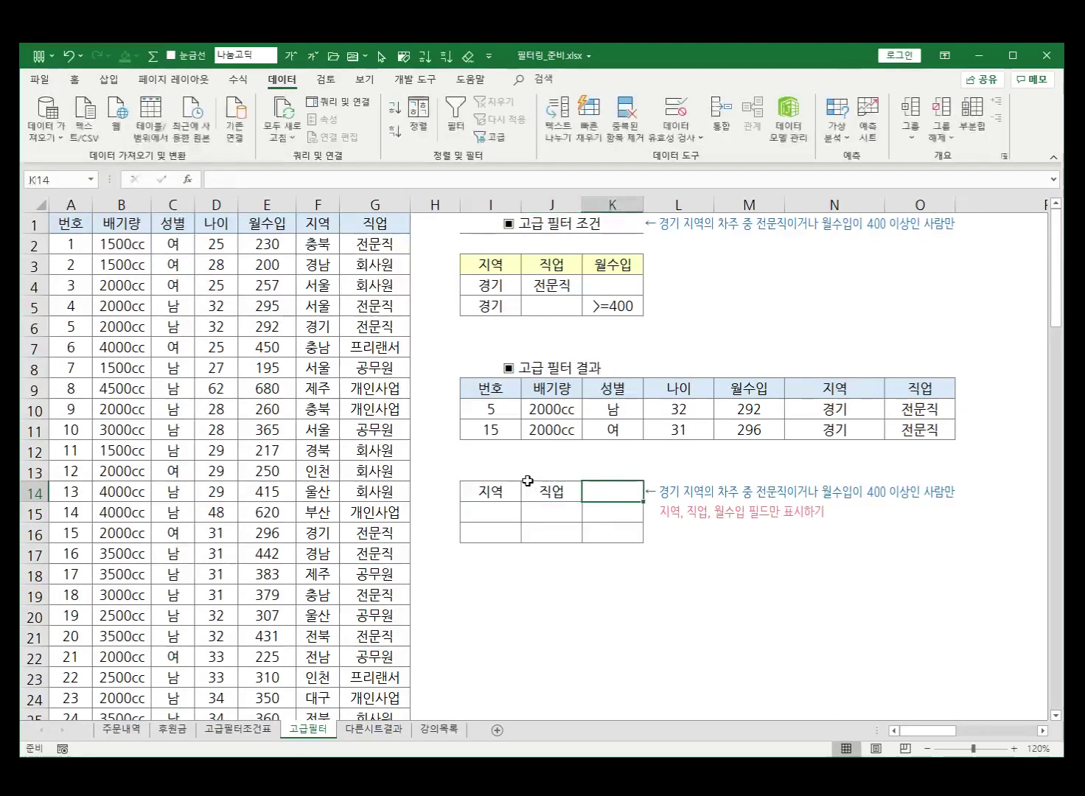
{"action": "type", "text": "월수입"}
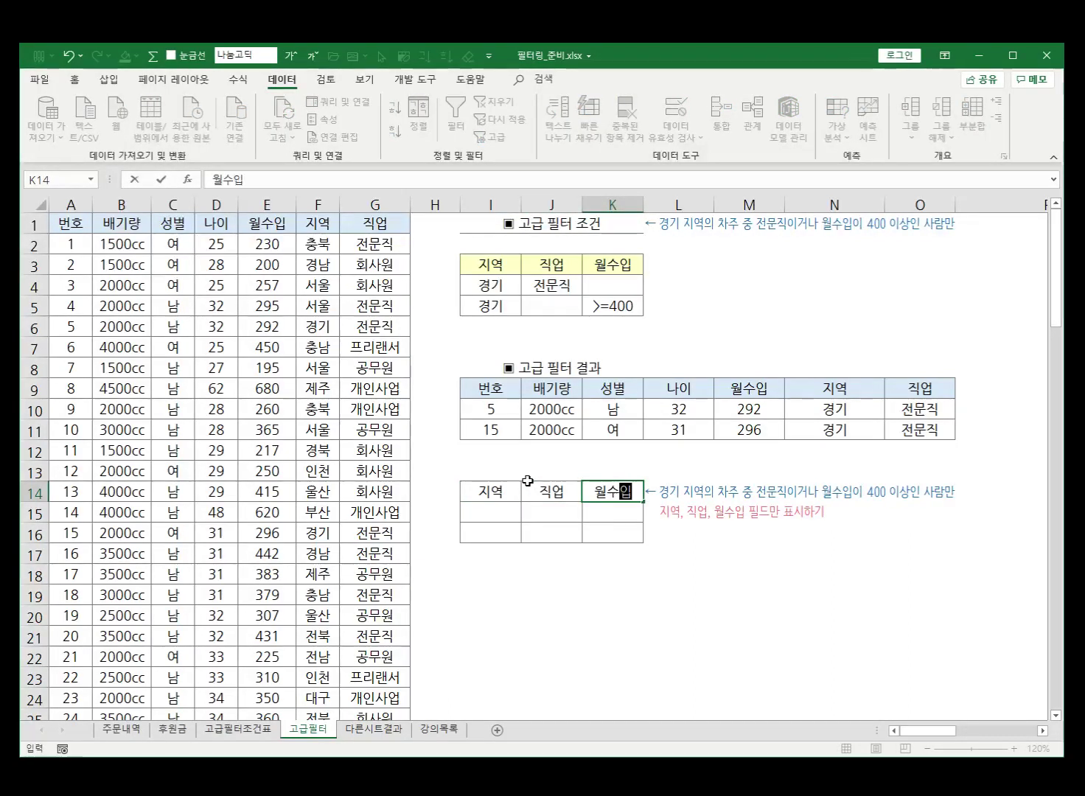
{"action": "left_click_drag", "start_coordinate": [504, 483], "coordinate": [556, 507]}
{"action": "left_click", "coordinate": [605, 491]}
{"action": "left_click", "coordinate": [551, 491]}
{"action": "left_click", "coordinate": [503, 491]}
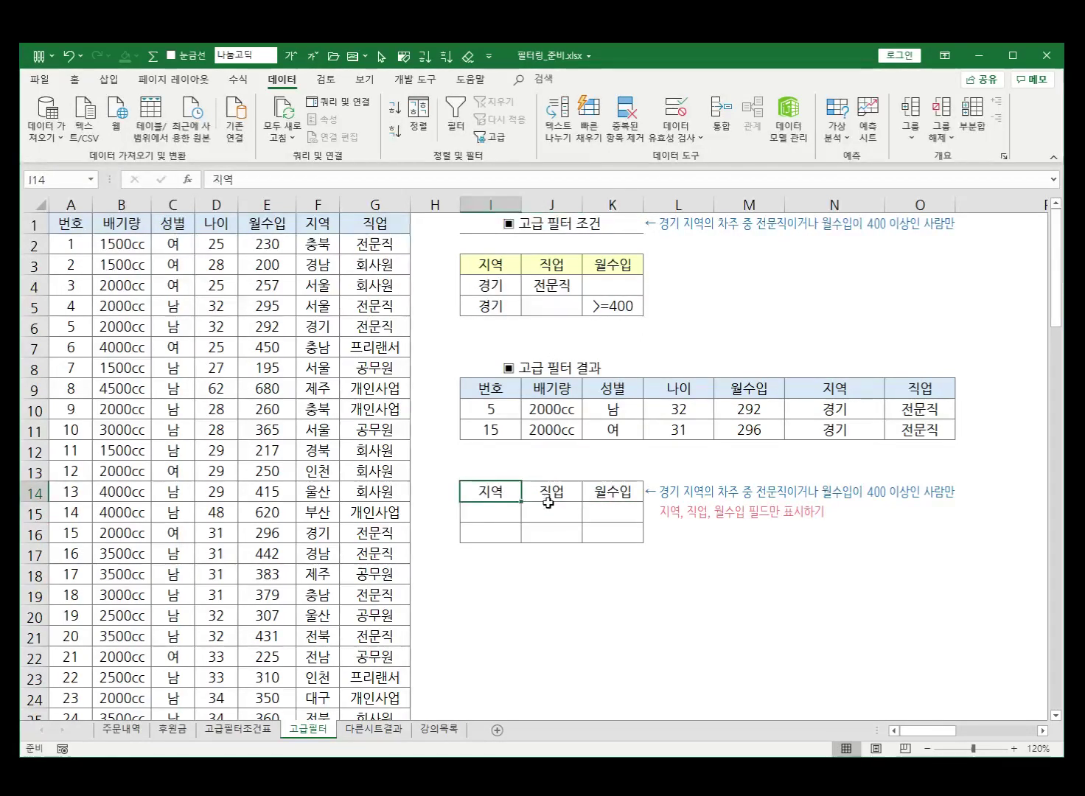
{"action": "left_click", "coordinate": [551, 512]}
{"action": "left_click", "coordinate": [612, 478]}
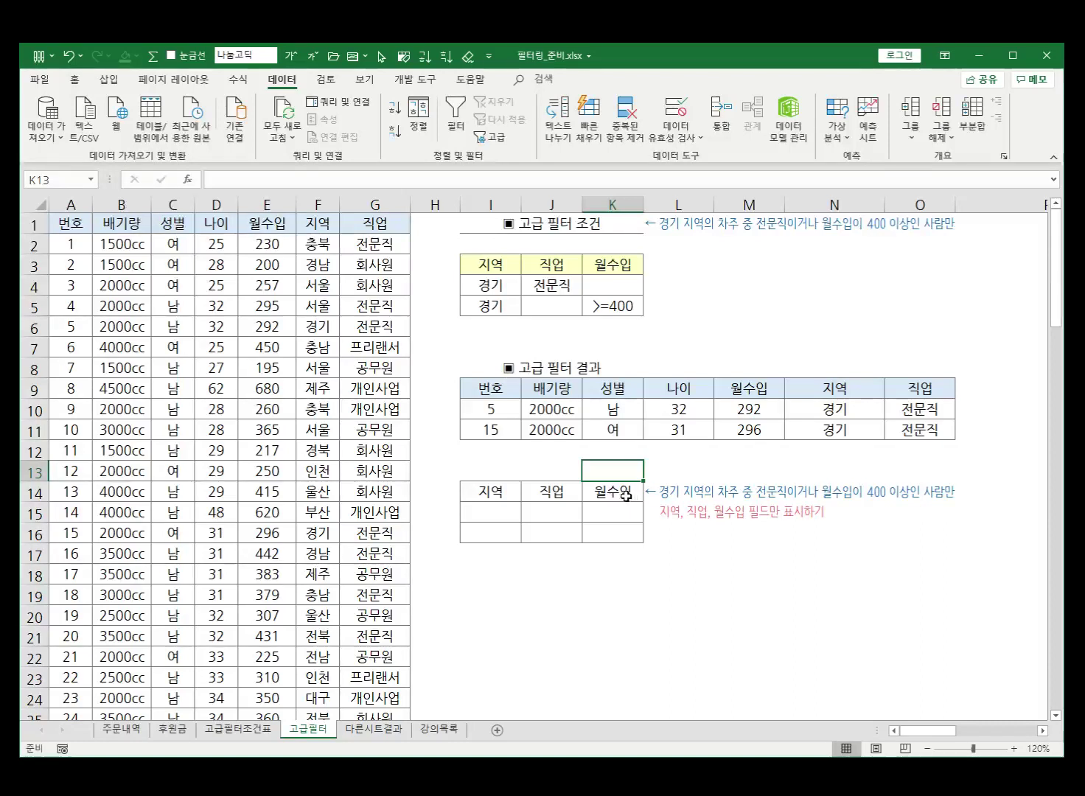
{"action": "left_click", "coordinate": [597, 492]}
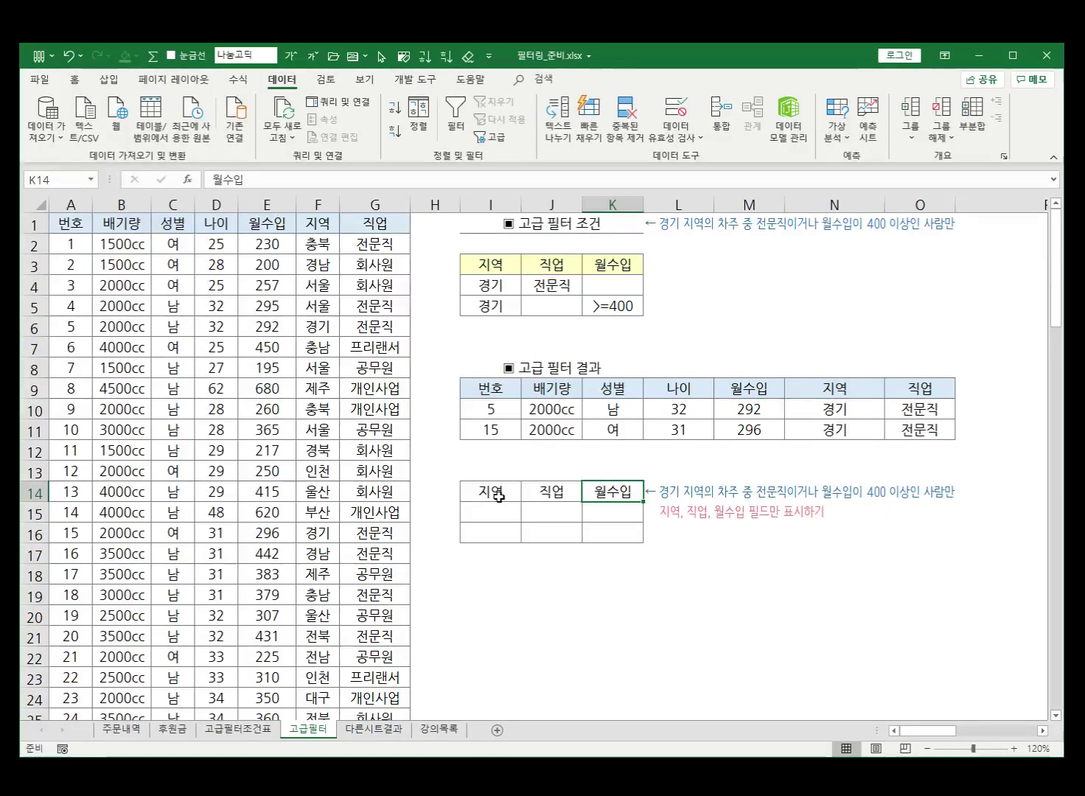
Start an Advanced Filter from a cell in the car owner list and reselect the condition table I3:K5 as the criteria range.
{"action": "left_click", "coordinate": [219, 366]}
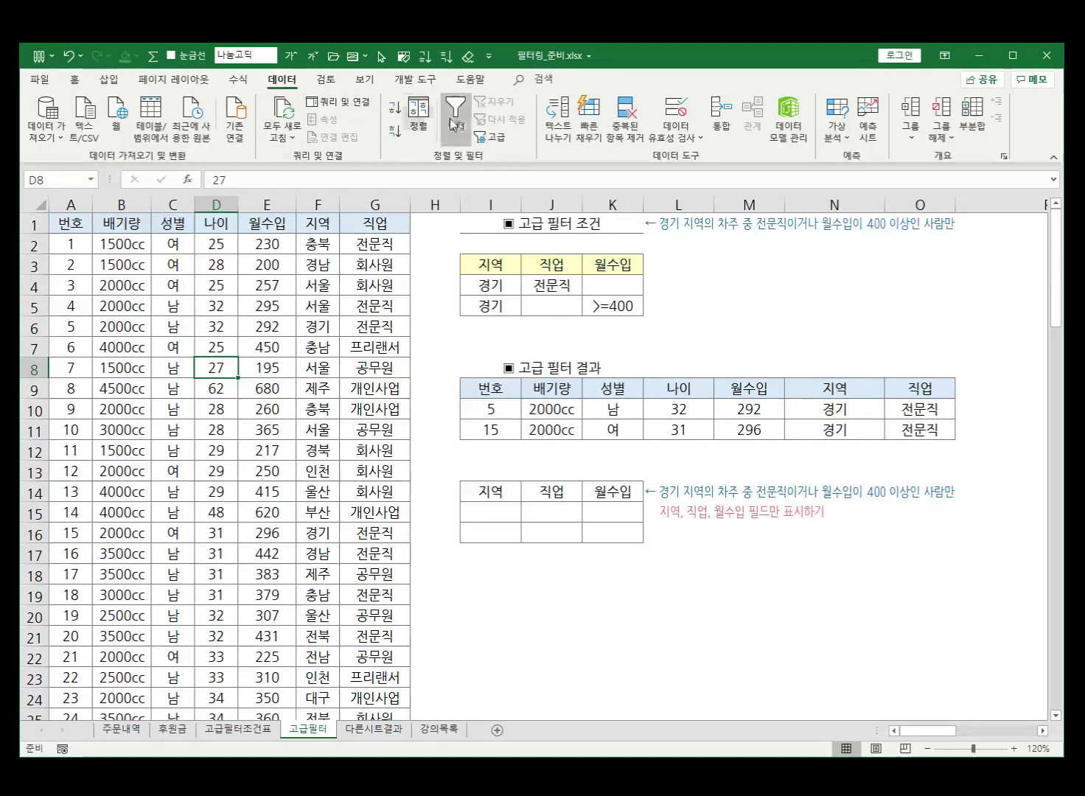
{"action": "left_click", "coordinate": [490, 136]}
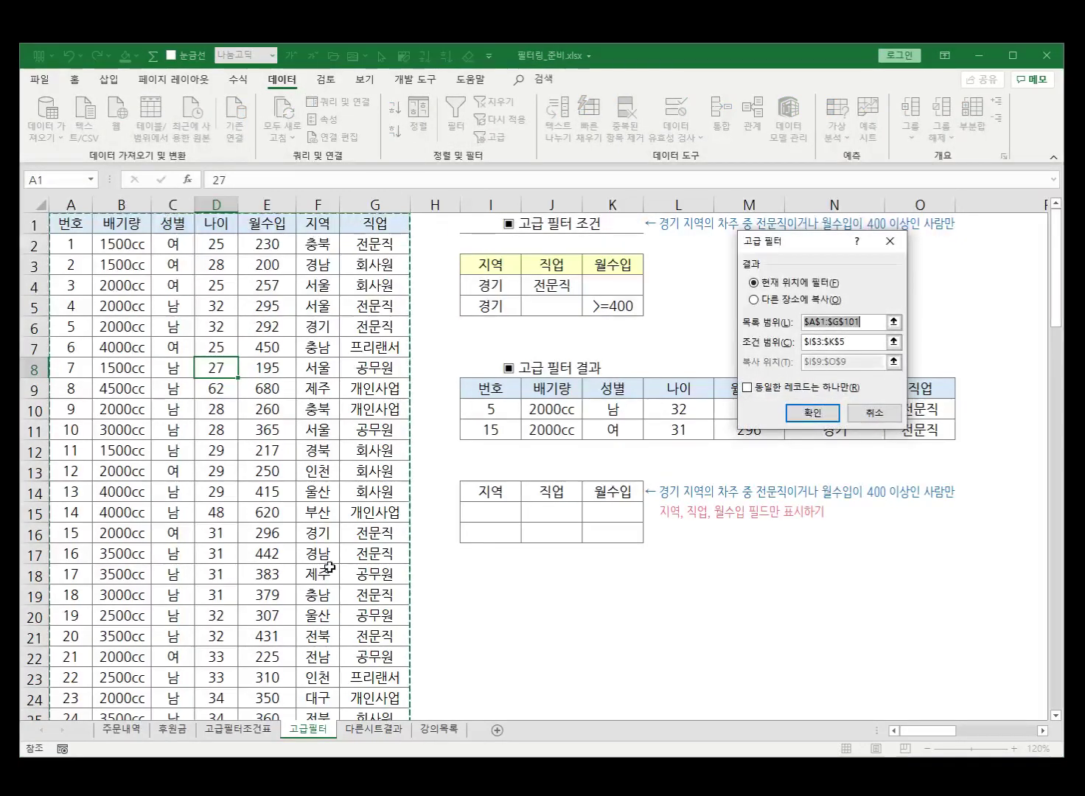
{"action": "left_click", "coordinate": [853, 340]}
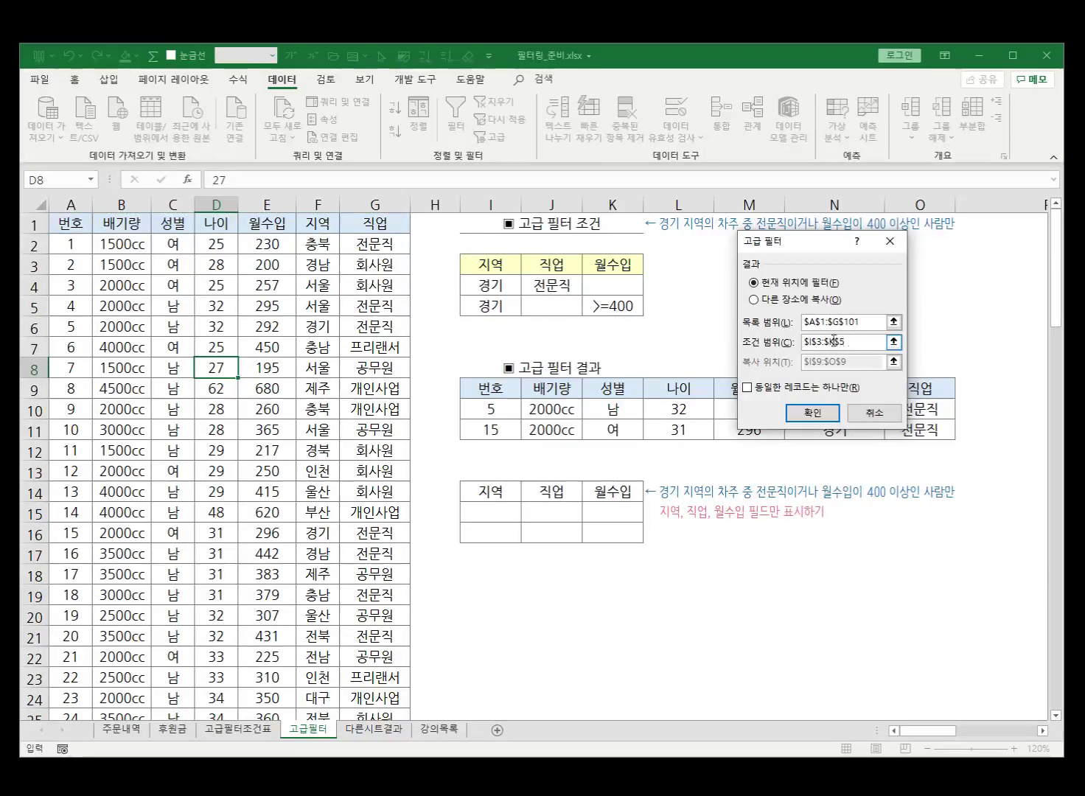
{"action": "left_click_drag", "start_coordinate": [844, 341], "coordinate": [797, 343]}
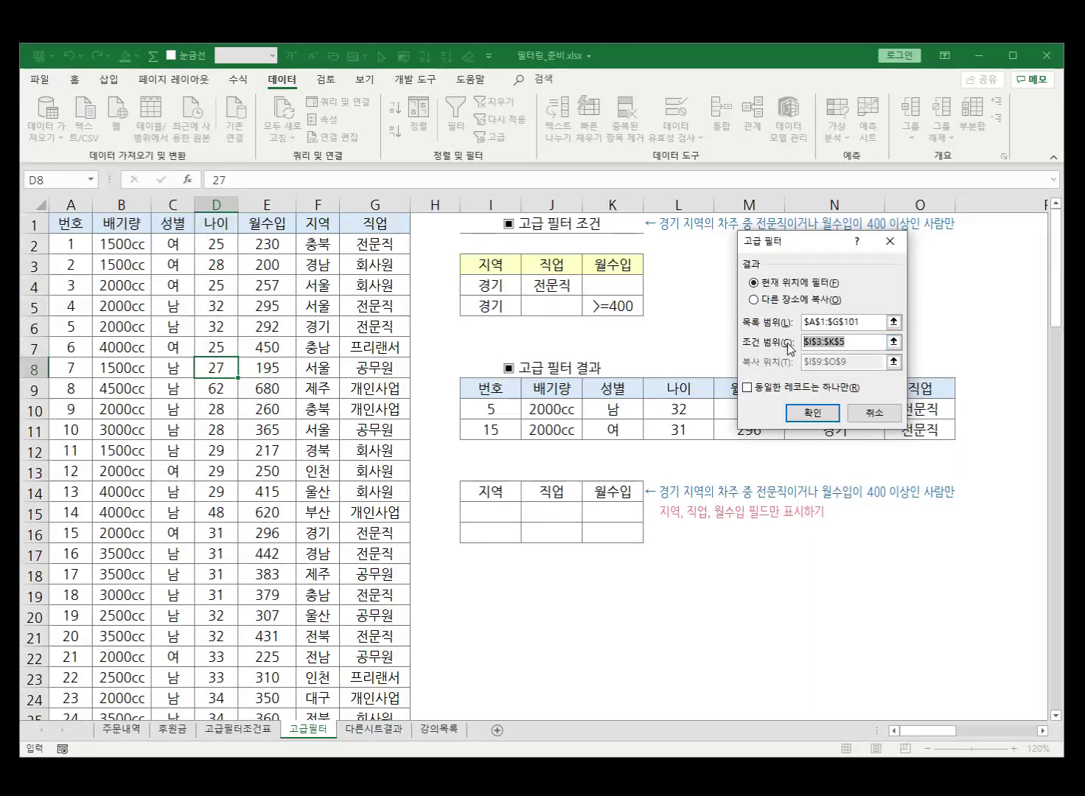
{"action": "key", "text": "BackSpace"}
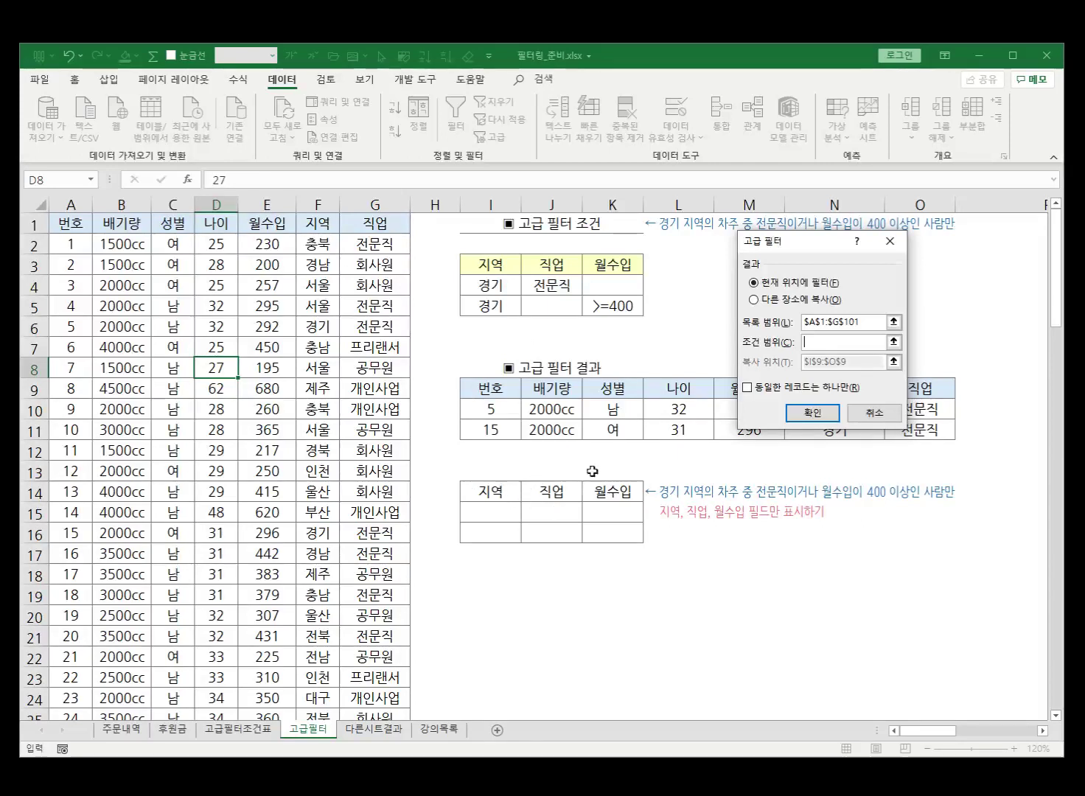
{"action": "left_click_drag", "start_coordinate": [501, 264], "coordinate": [608, 301]}
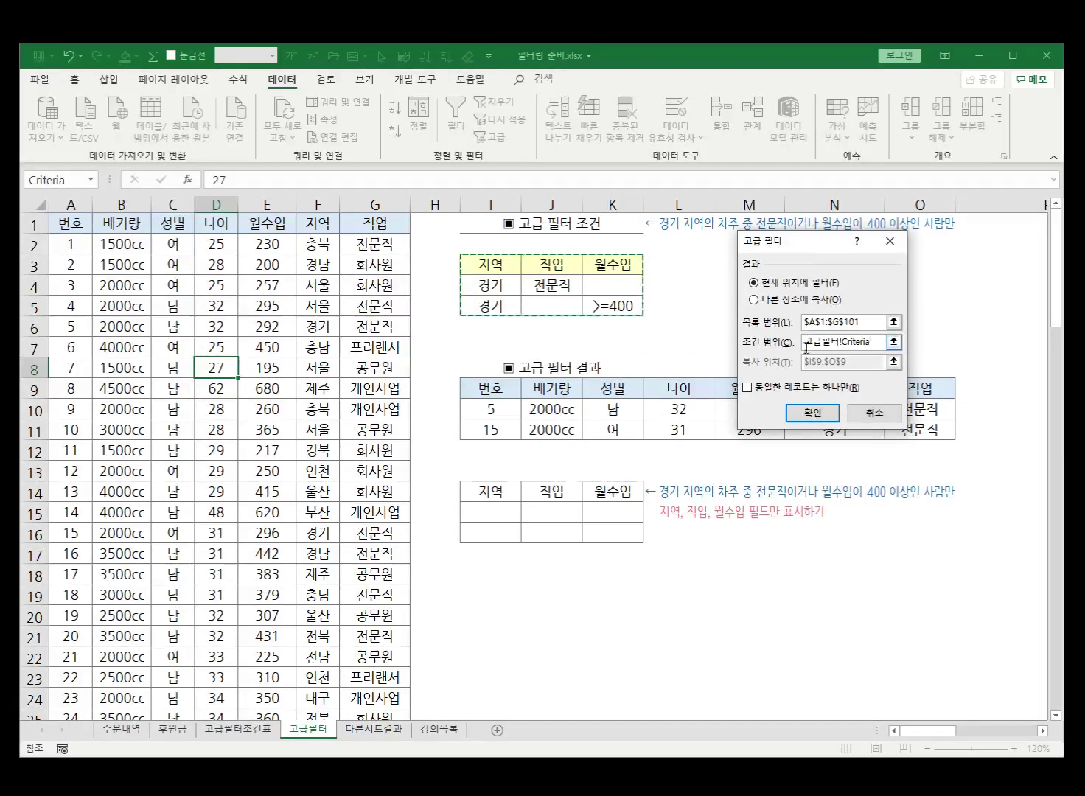
{"action": "left_click_drag", "start_coordinate": [806, 340], "coordinate": [837, 343]}
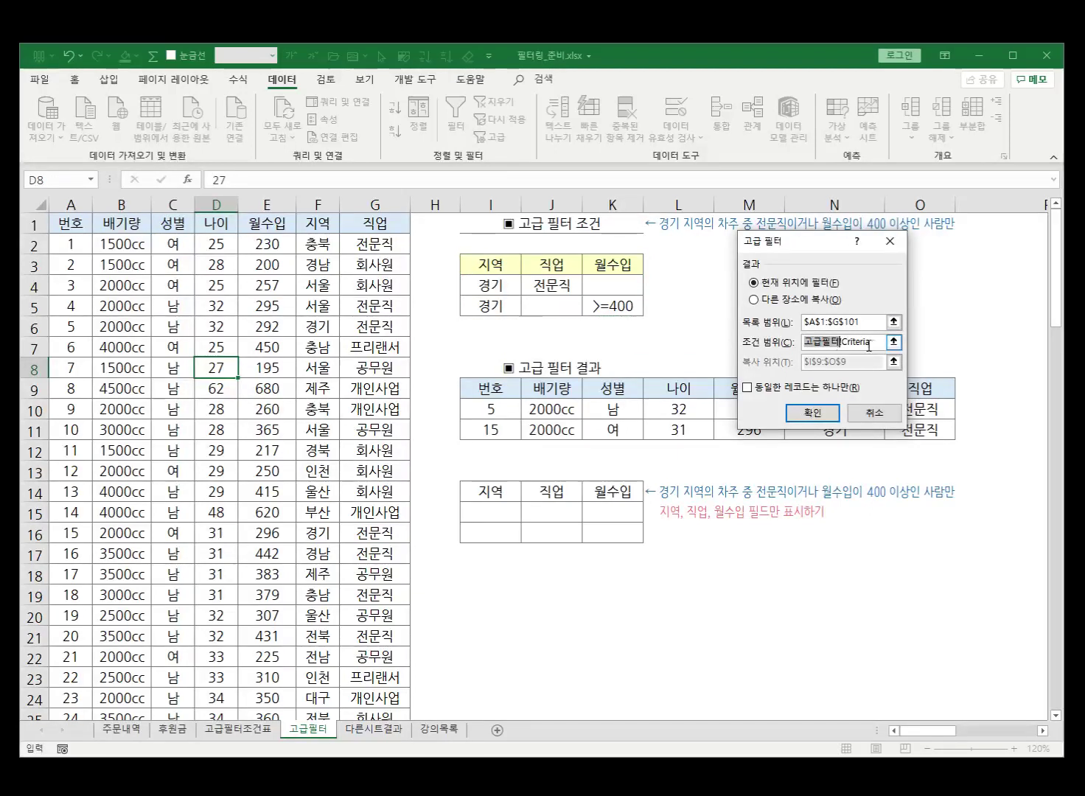
{"action": "left_click", "coordinate": [871, 346]}
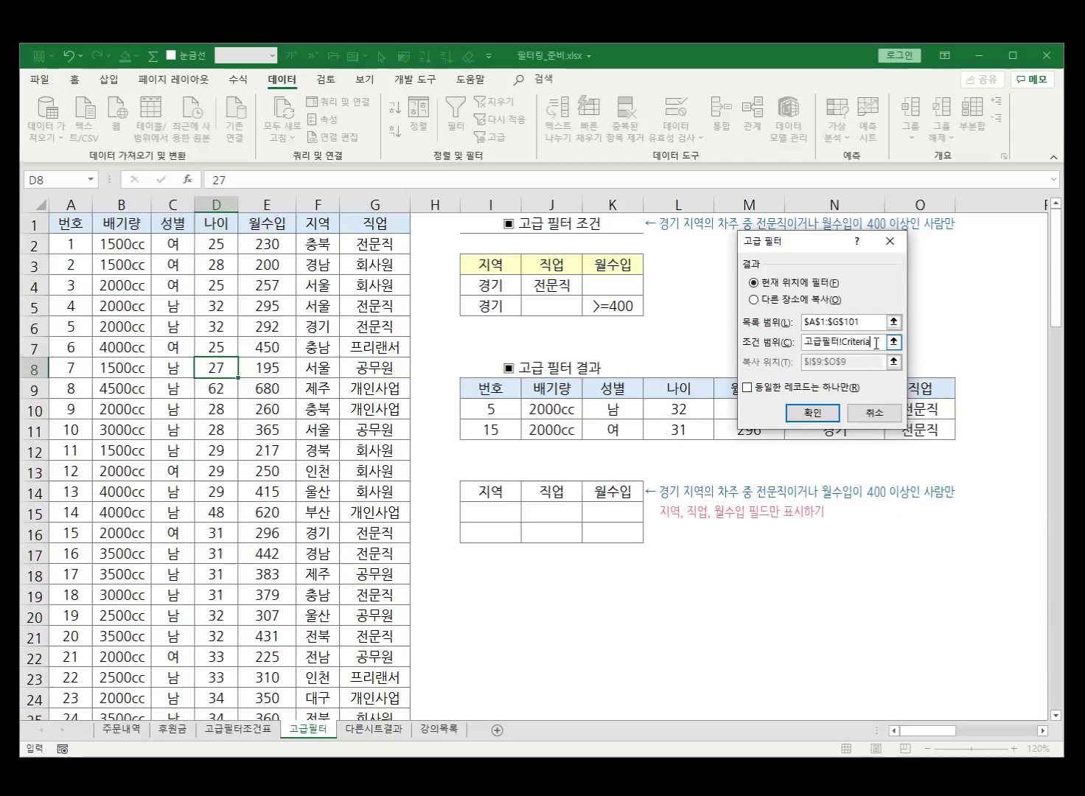
Copy the filtered records to another location, using the headers in I14:K14 as the copy destination, and run the filter.
{"action": "left_click", "coordinate": [752, 304]}
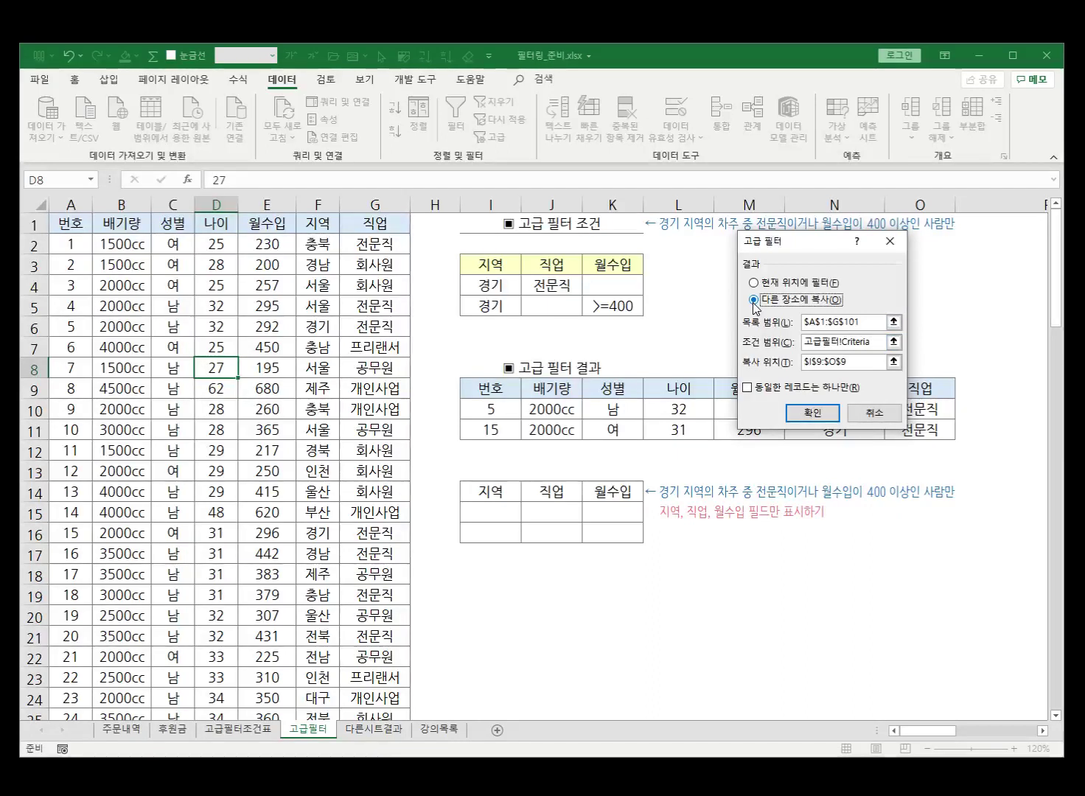
{"action": "left_click_drag", "start_coordinate": [855, 364], "coordinate": [801, 362]}
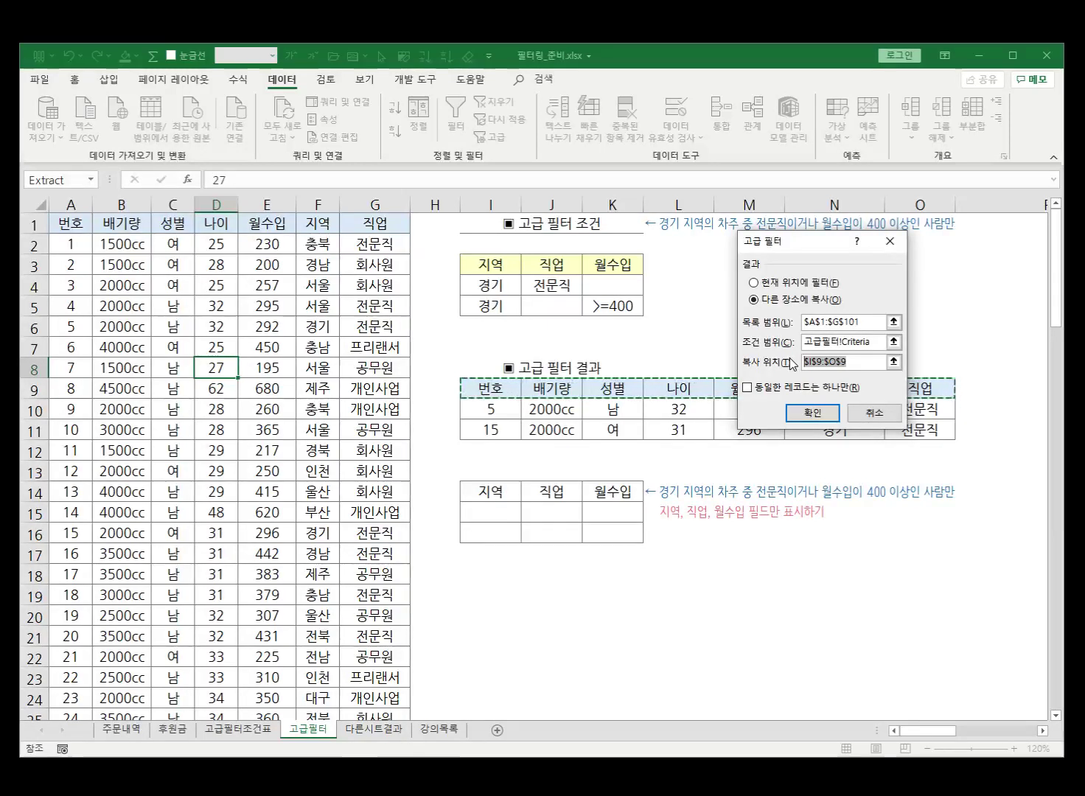
{"action": "key", "text": "Delete"}
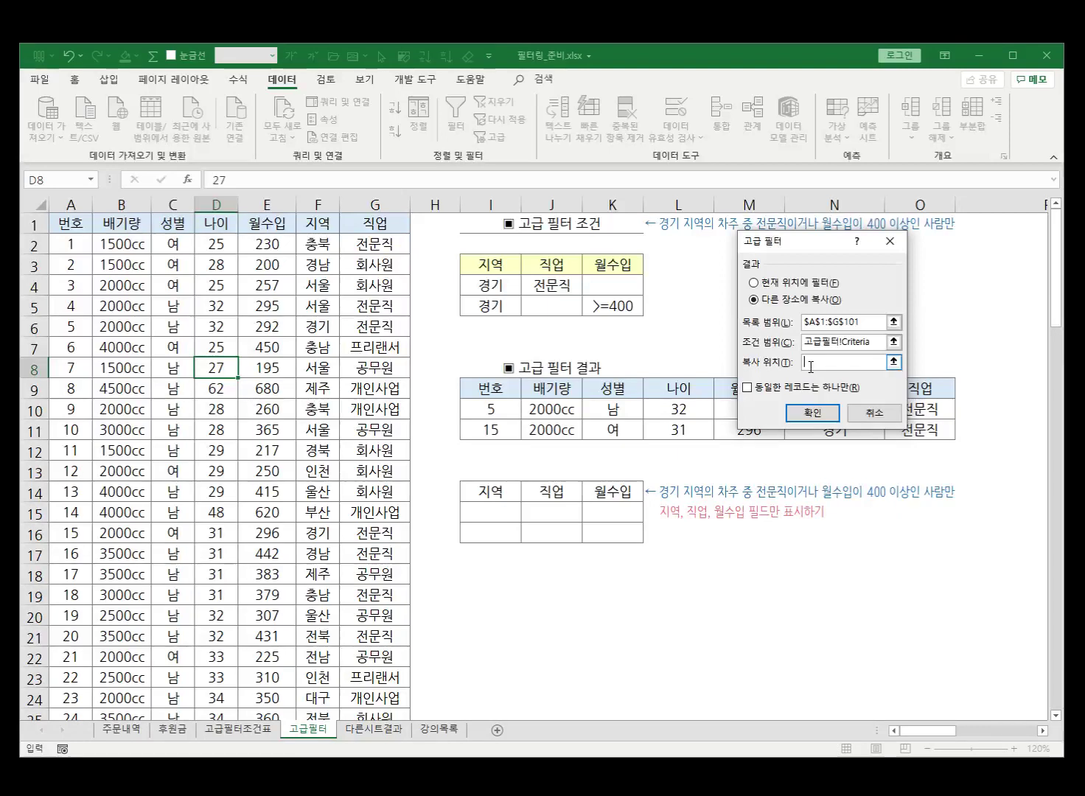
{"action": "left_click_drag", "start_coordinate": [485, 493], "coordinate": [601, 492]}
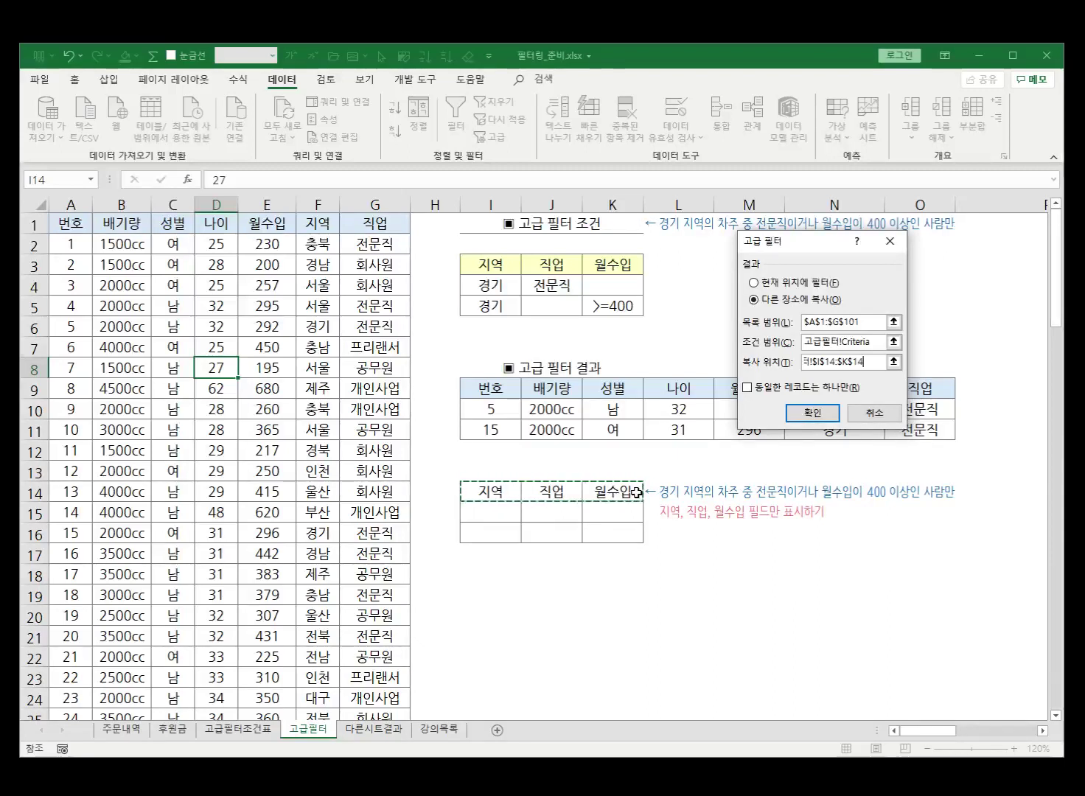
{"action": "left_click", "coordinate": [812, 414]}
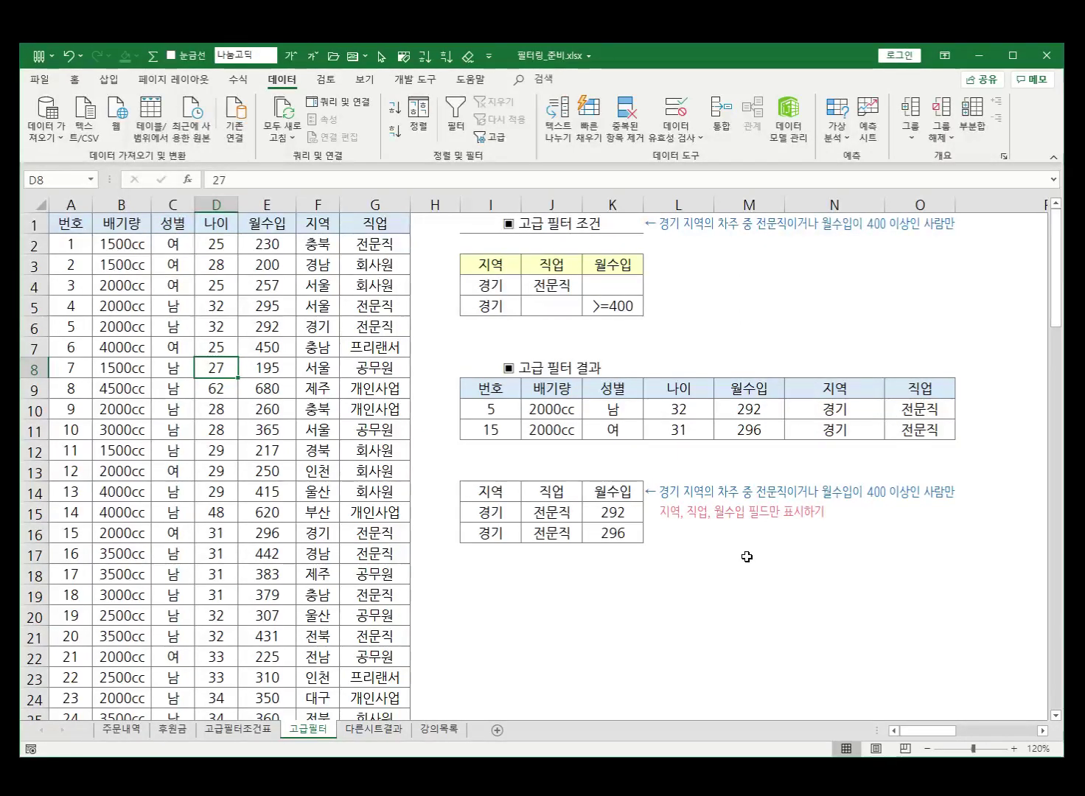
Review the full-field and three-field extracts for the 경기 owners and switch to the 강의목록 sheet.
{"action": "left_click_drag", "start_coordinate": [504, 395], "coordinate": [952, 430]}
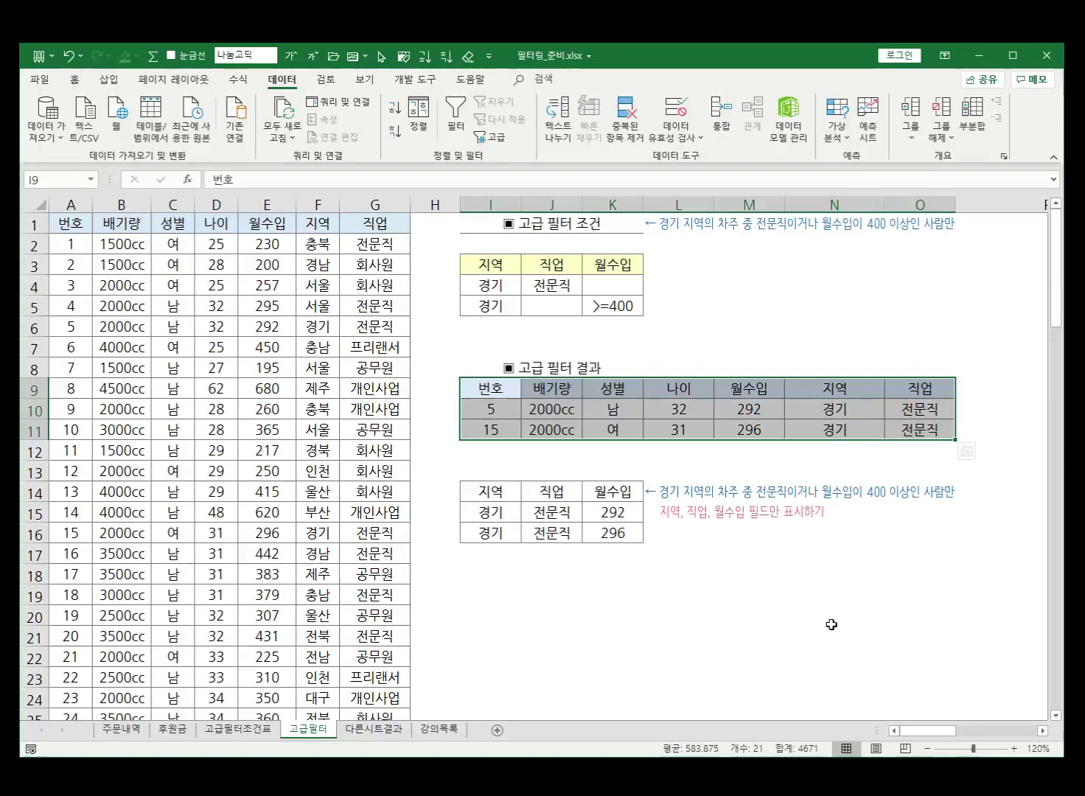
{"action": "left_click", "coordinate": [488, 511]}
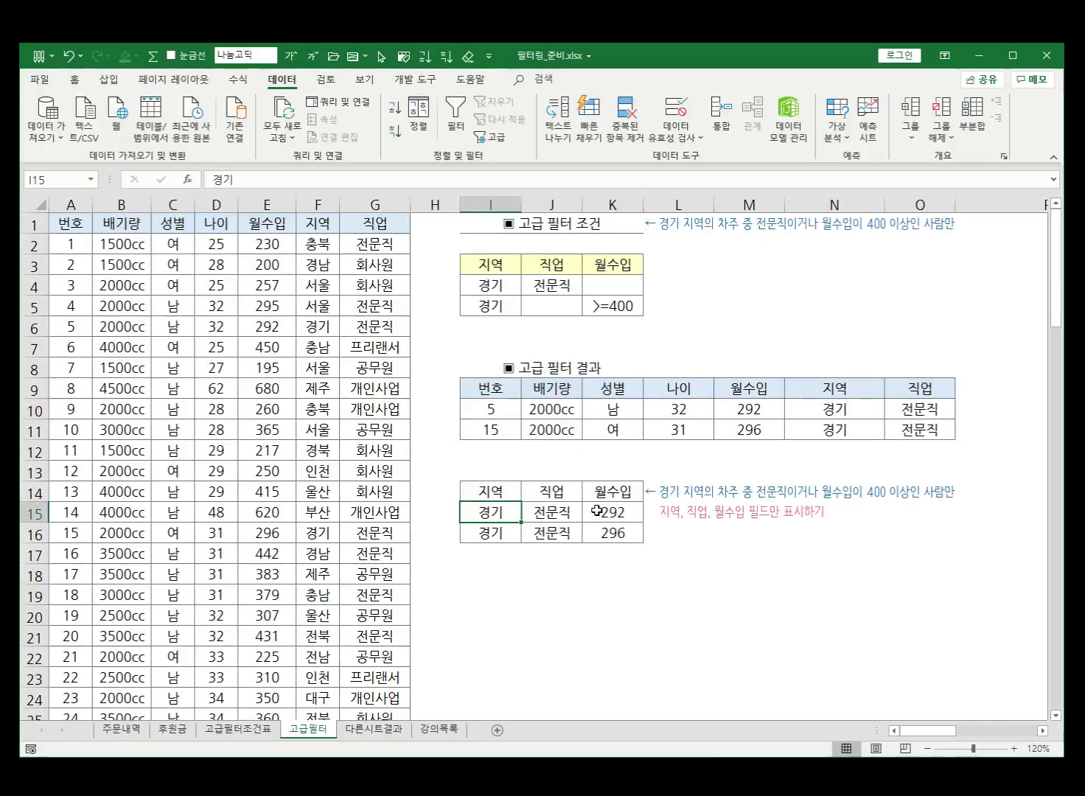
{"action": "key", "text": "ctrl+Page_Down"}
{"action": "key", "text": "ctrl+Page_Down"}
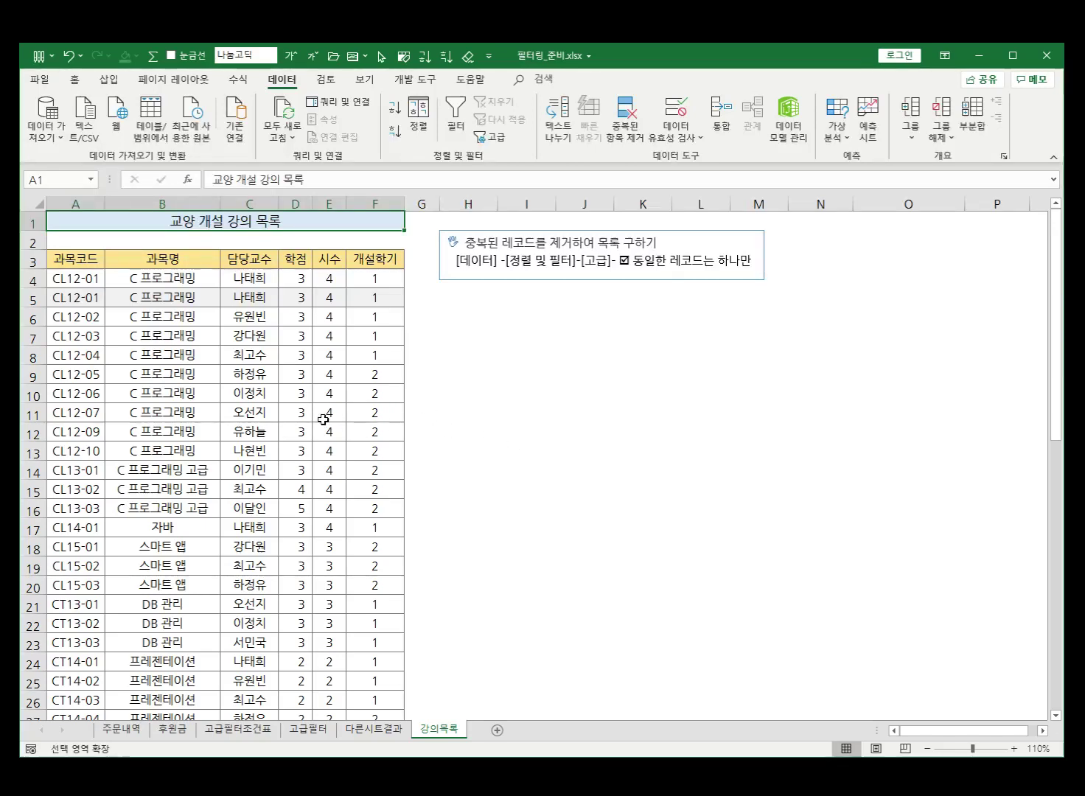
Look through the 교양 개설 강의 목록 list for repeated records, checking the shaded rows 5 and 35.
{"action": "left_click", "coordinate": [84, 297], "text": "shift"}
{"action": "scroll", "coordinate": [82, 313], "scroll_direction": "down", "scroll_amount": 3}
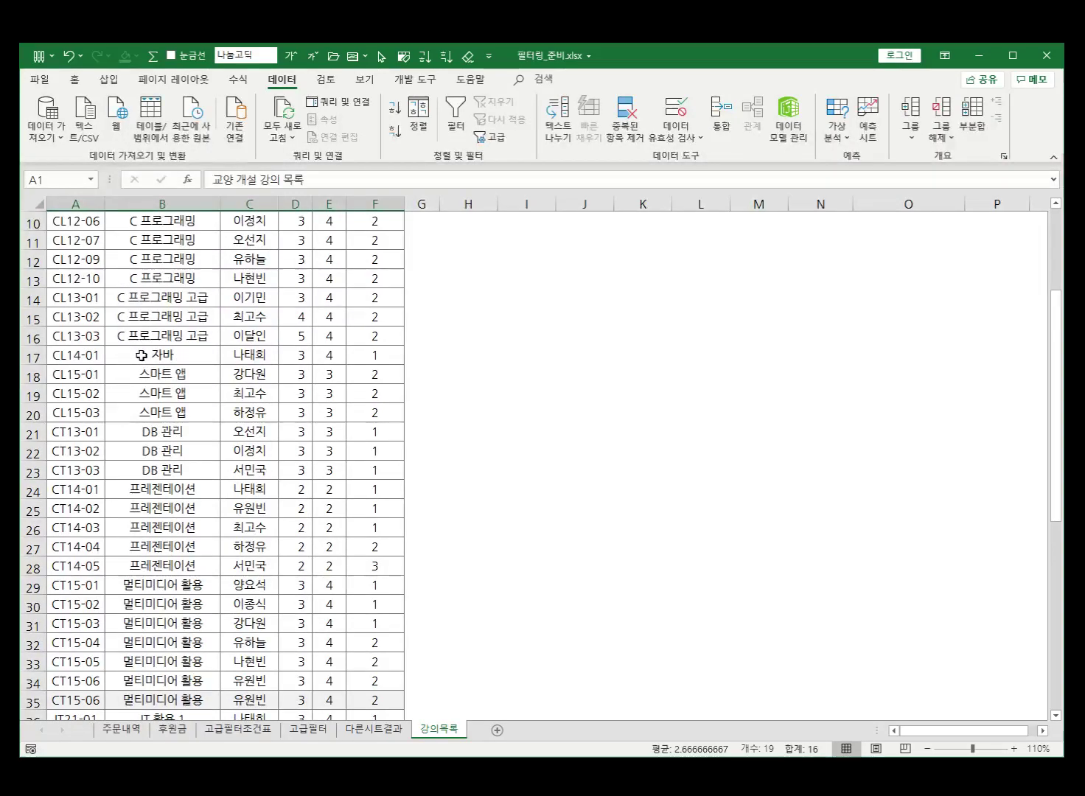
{"action": "scroll", "coordinate": [140, 391], "scroll_direction": "down", "scroll_amount": 5}
{"action": "scroll", "coordinate": [147, 428], "scroll_direction": "up", "scroll_amount": 5}
{"action": "scroll", "coordinate": [166, 430], "scroll_direction": "up", "scroll_amount": 3}
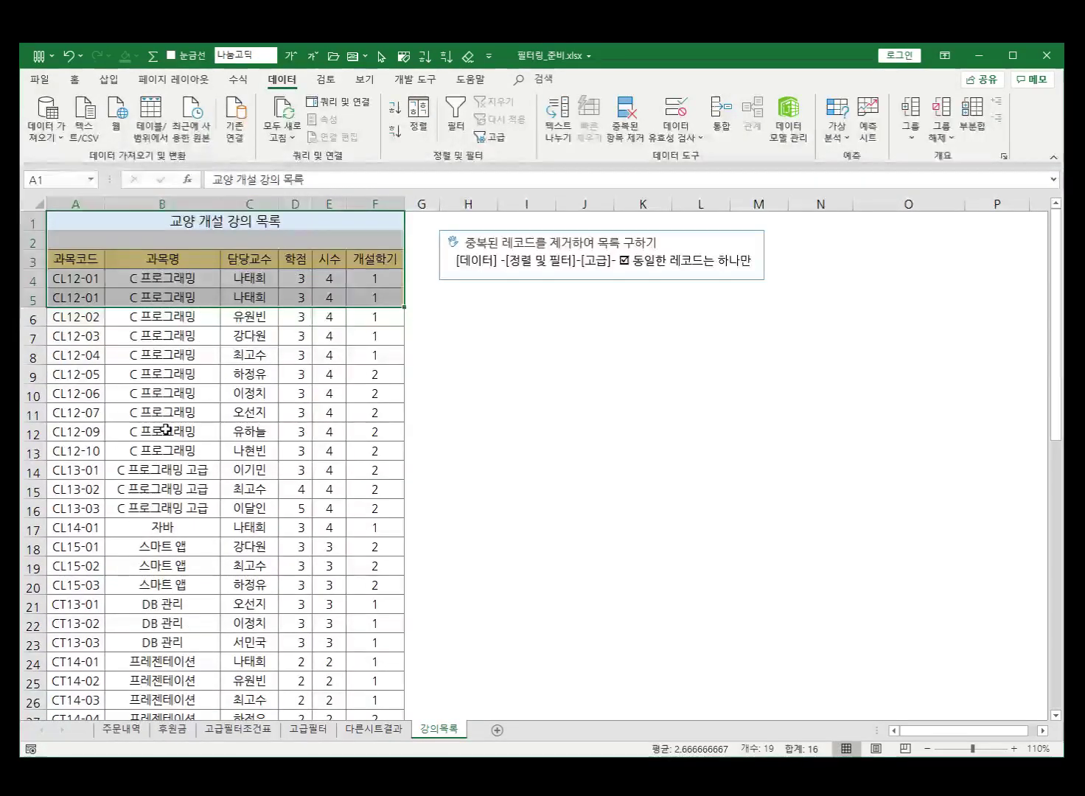
{"action": "left_click", "coordinate": [165, 431]}
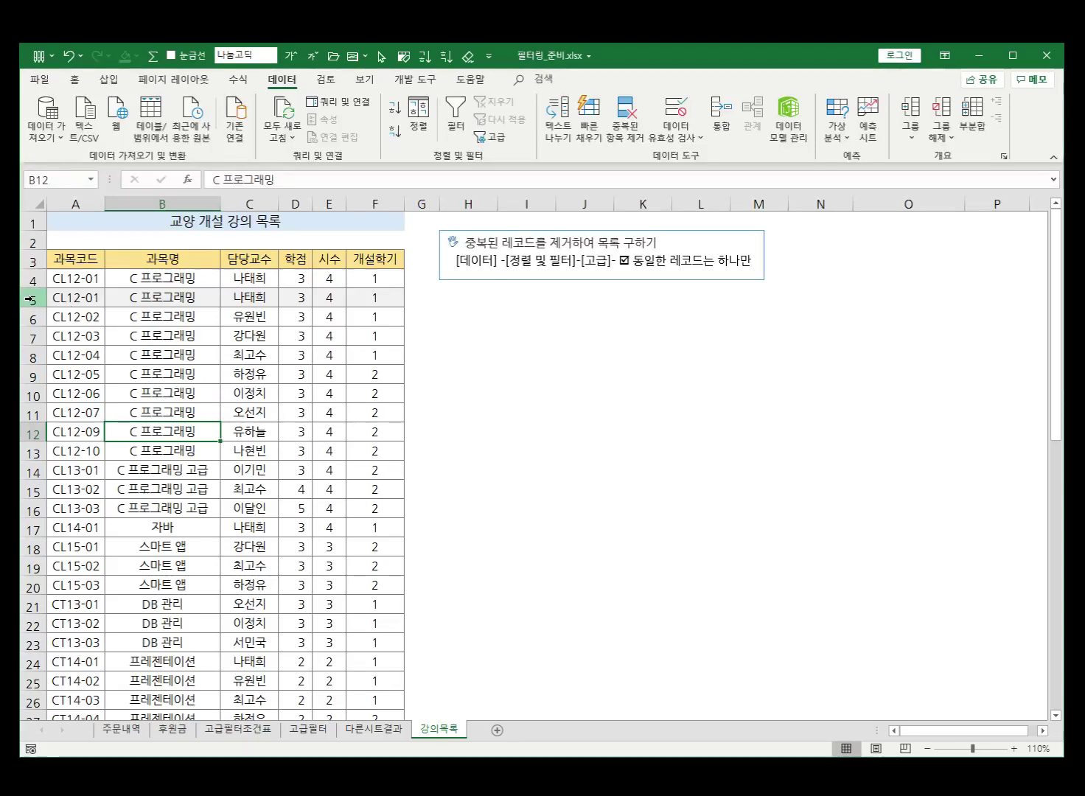
{"action": "left_click_drag", "start_coordinate": [67, 299], "coordinate": [365, 302]}
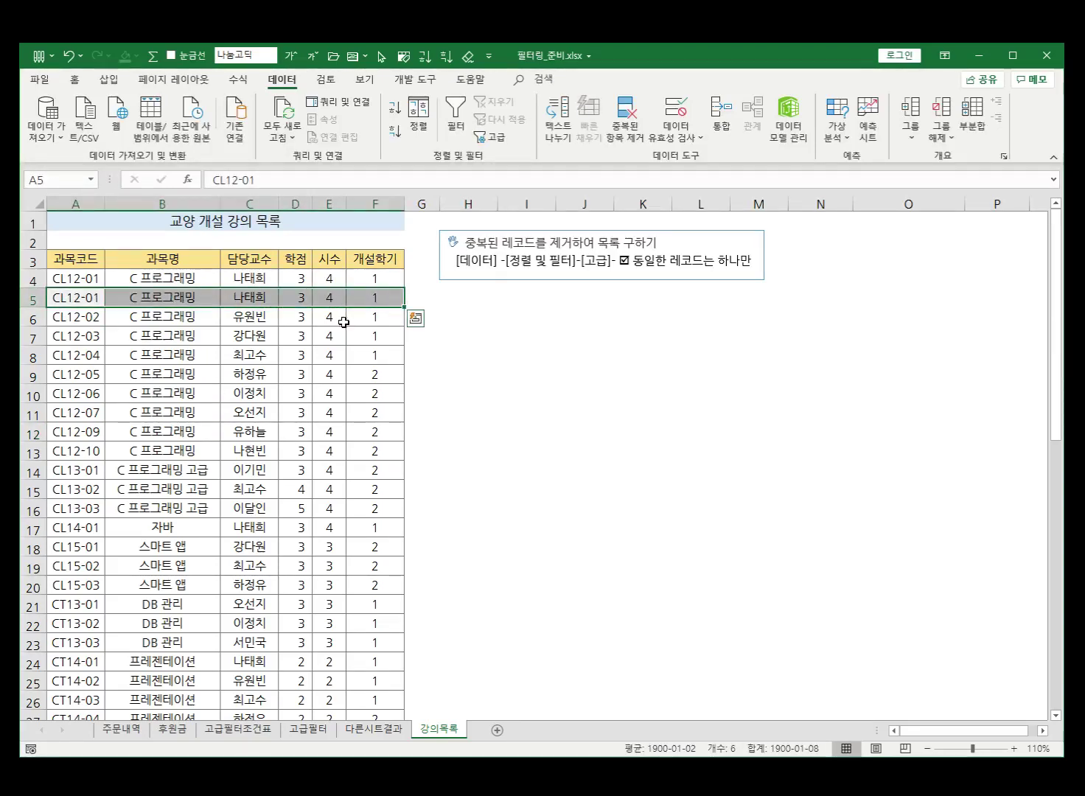
{"action": "left_click", "coordinate": [344, 321]}
{"action": "scroll", "coordinate": [346, 384], "scroll_direction": "down", "scroll_amount": 7}
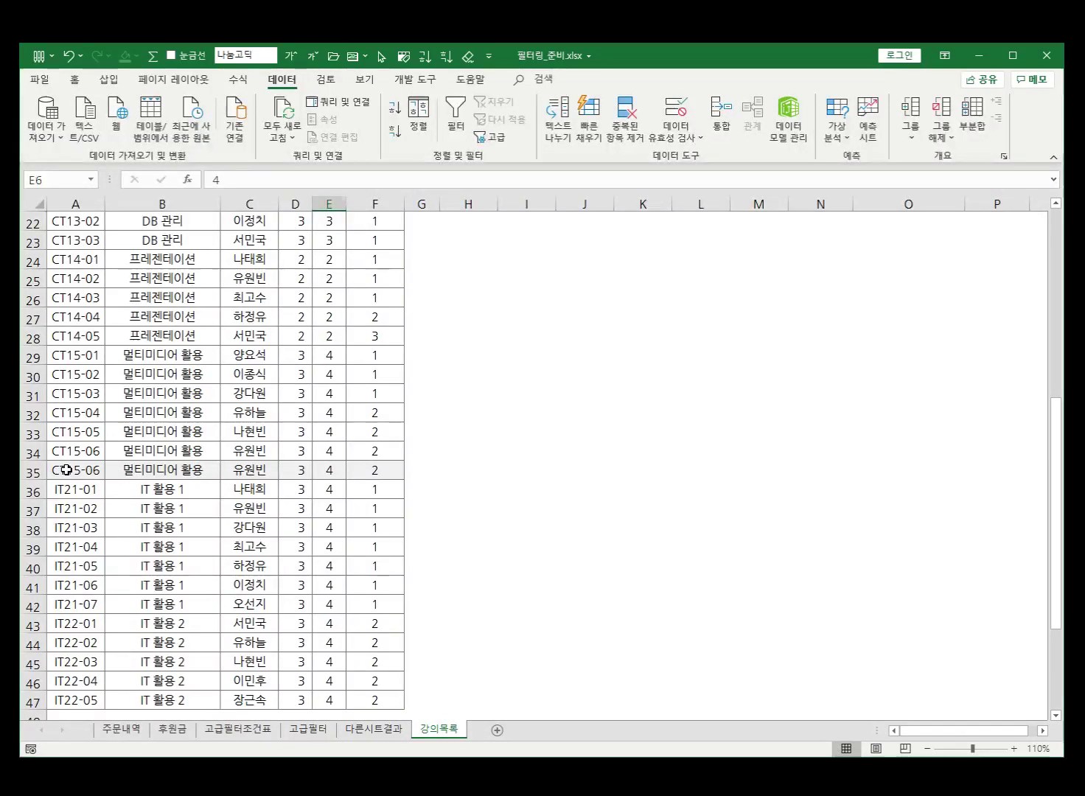
{"action": "left_click_drag", "start_coordinate": [89, 475], "coordinate": [376, 468]}
{"action": "scroll", "coordinate": [375, 468], "scroll_direction": "down", "scroll_amount": 4}
{"action": "scroll", "coordinate": [373, 466], "scroll_direction": "up", "scroll_amount": 11}
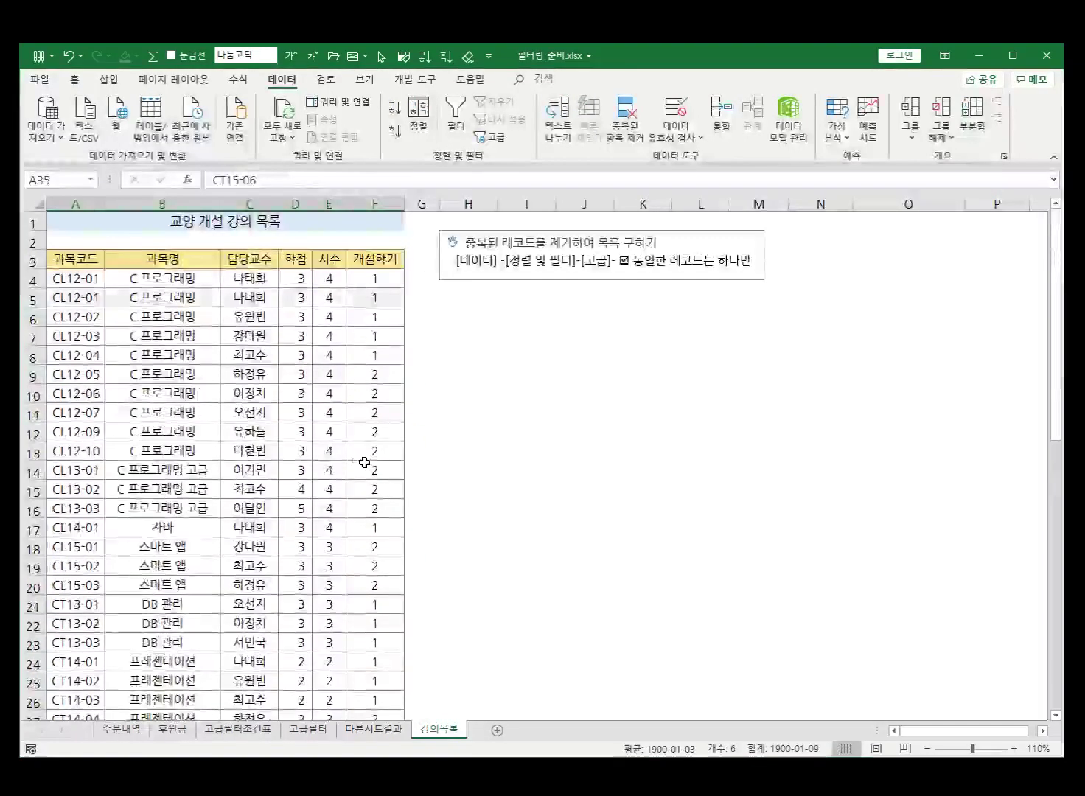
Compare the two CL12-01 records in rows 4:5 and the two CT15-06 records in rows 34:35 field by field.
{"action": "left_click", "coordinate": [305, 431]}
{"action": "left_click", "coordinate": [88, 295]}
{"action": "left_click_drag", "start_coordinate": [87, 295], "coordinate": [377, 294]}
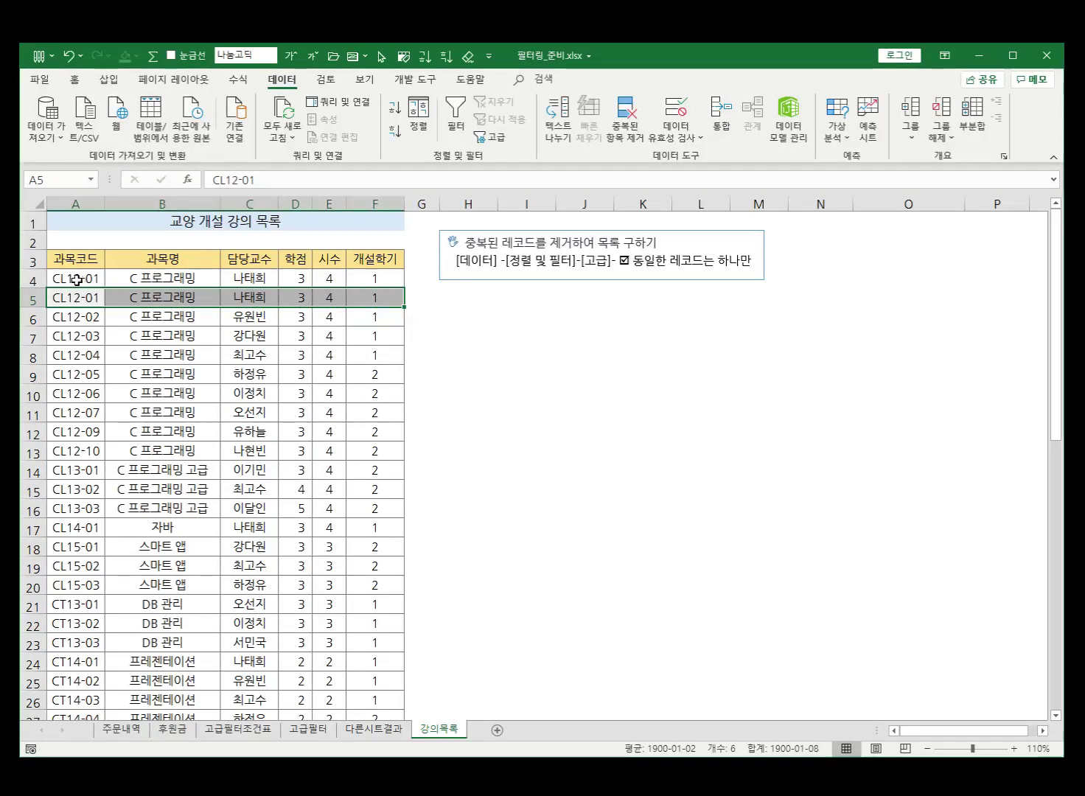
{"action": "left_click_drag", "start_coordinate": [73, 278], "coordinate": [350, 298]}
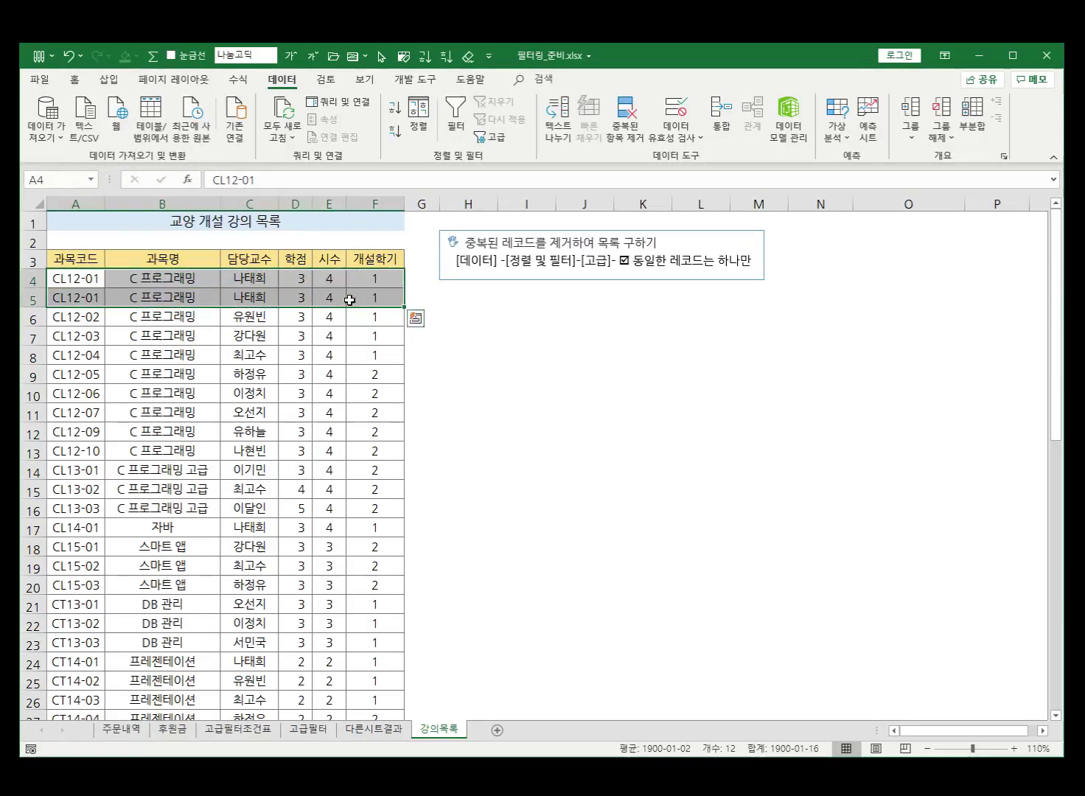
{"action": "scroll", "coordinate": [371, 364], "scroll_direction": "down", "scroll_amount": 5}
{"action": "scroll", "coordinate": [359, 378], "scroll_direction": "down", "scroll_amount": 2}
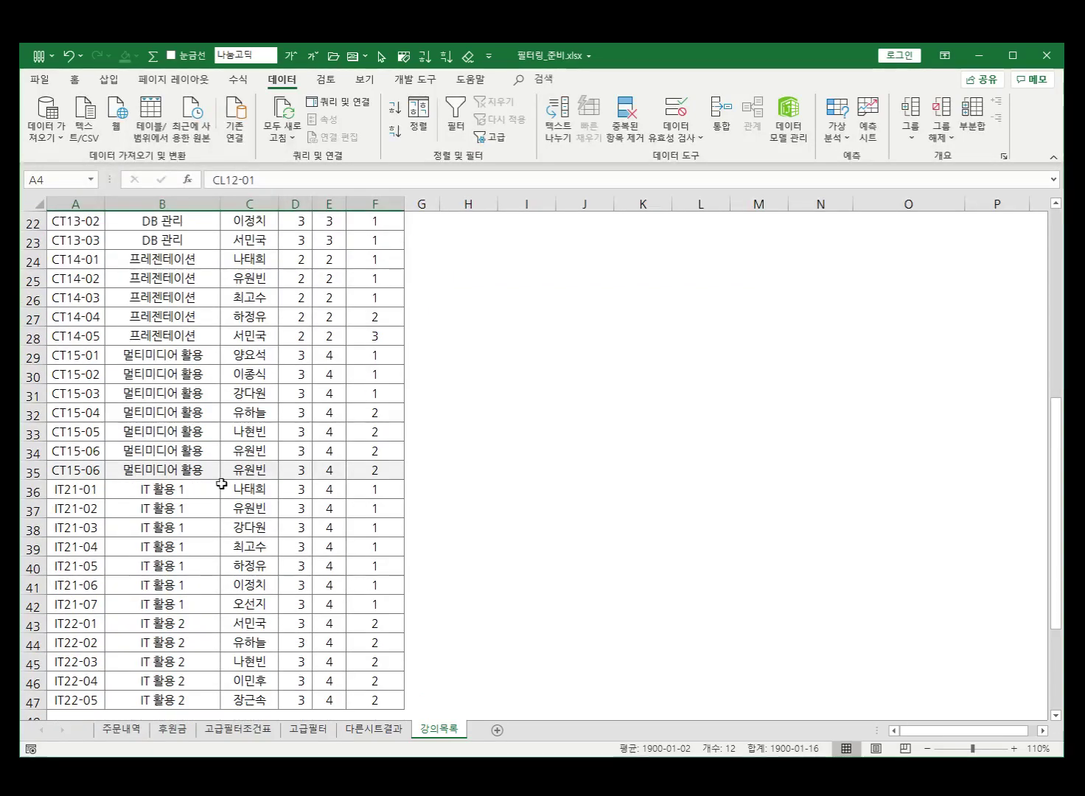
{"action": "left_click_drag", "start_coordinate": [81, 451], "coordinate": [356, 469]}
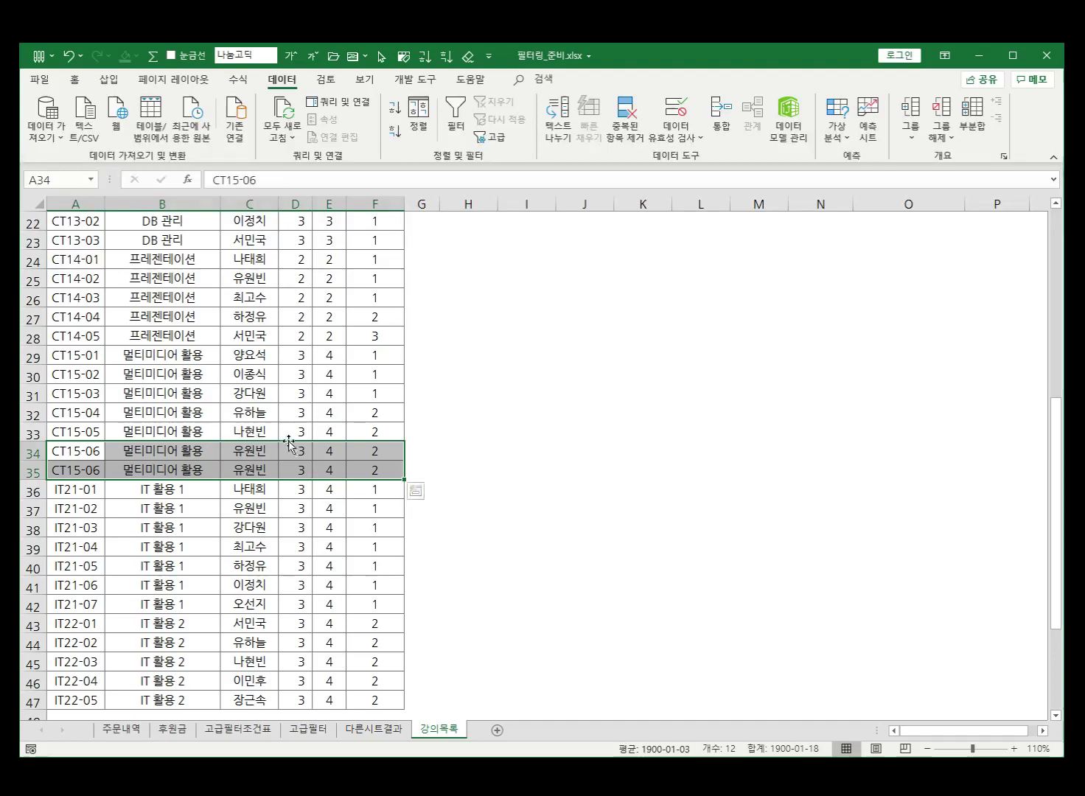
{"action": "left_click", "coordinate": [294, 449]}
{"action": "left_click_drag", "start_coordinate": [87, 448], "coordinate": [386, 470]}
{"action": "scroll", "coordinate": [287, 404], "scroll_direction": "up", "scroll_amount": 7}
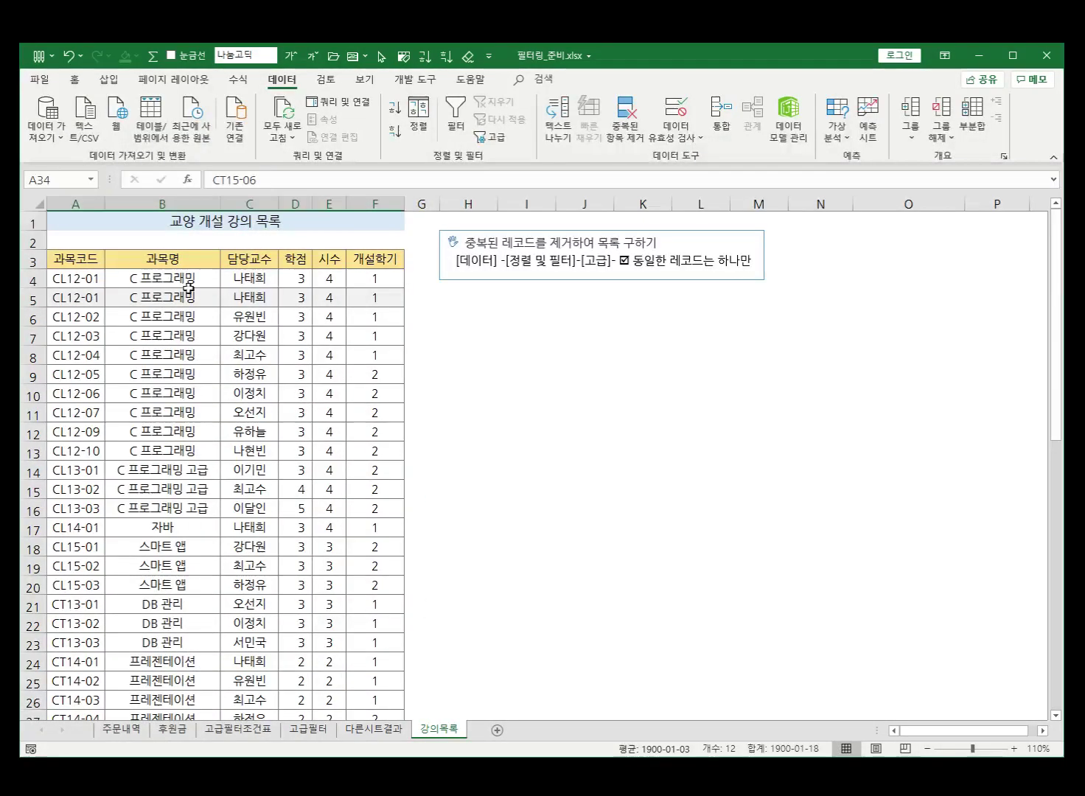
{"action": "left_click_drag", "start_coordinate": [58, 281], "coordinate": [381, 299]}
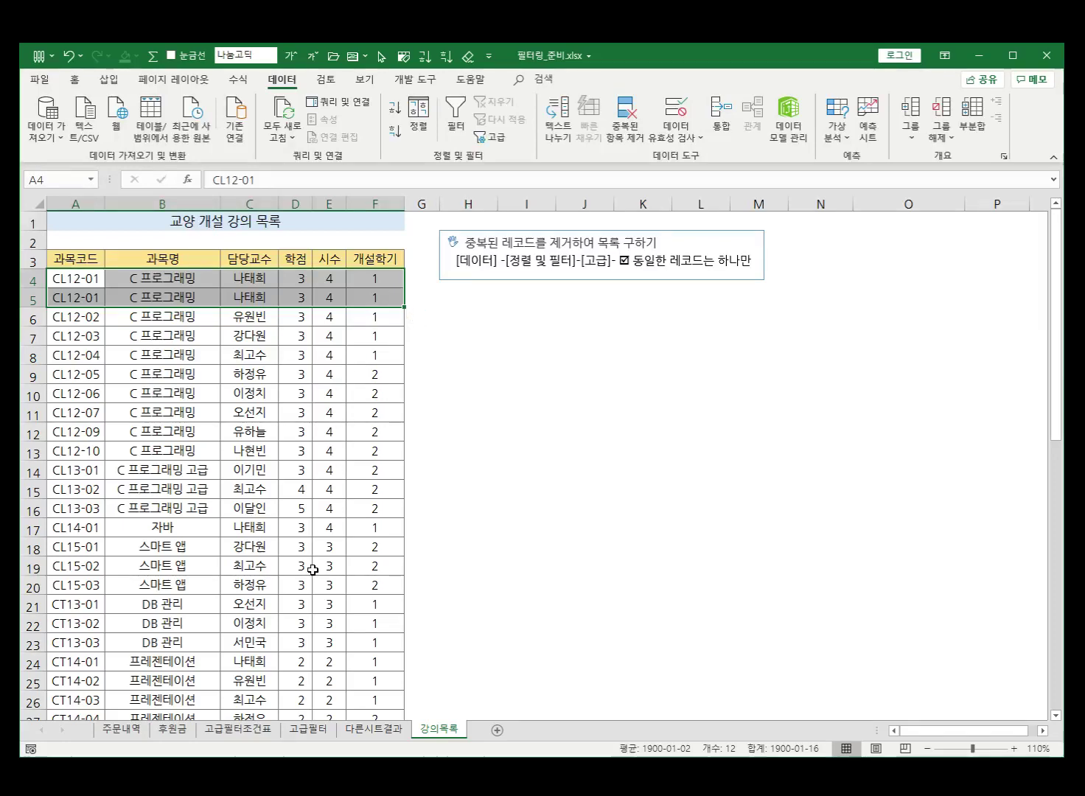
{"action": "scroll", "coordinate": [313, 570], "scroll_direction": "down", "scroll_amount": 5}
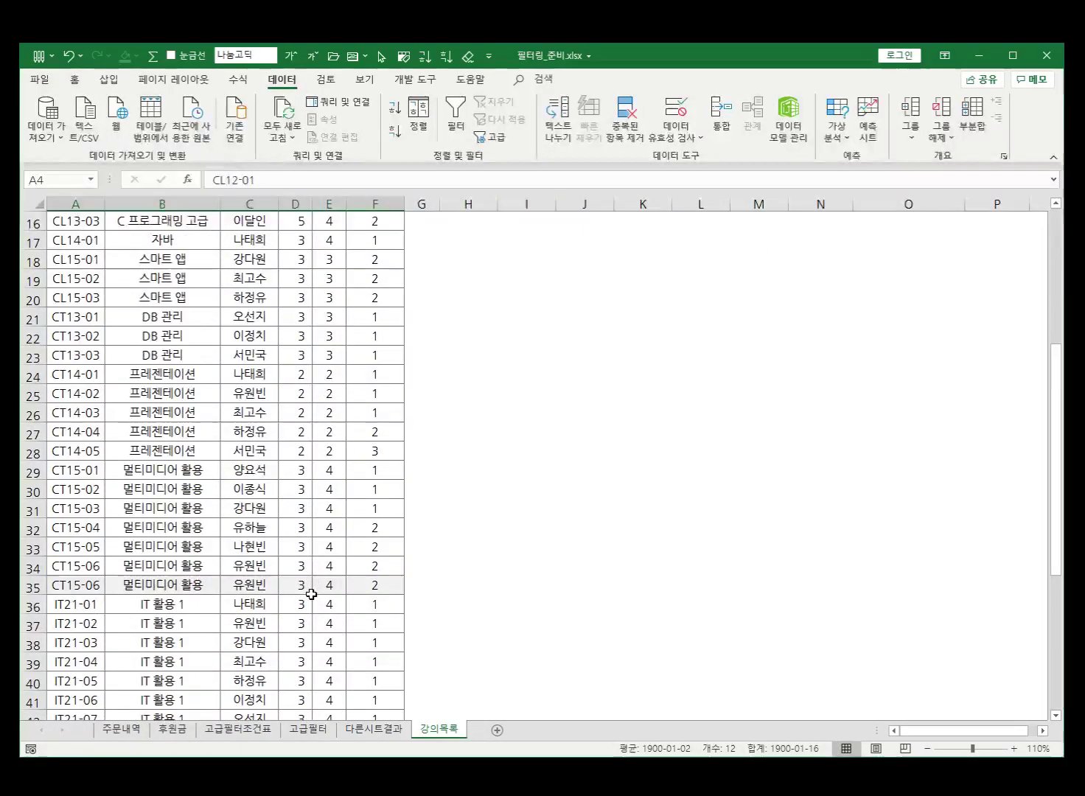
{"action": "scroll", "coordinate": [311, 594], "scroll_direction": "down", "scroll_amount": 3}
{"action": "scroll", "coordinate": [311, 593], "scroll_direction": "up", "scroll_amount": 7}
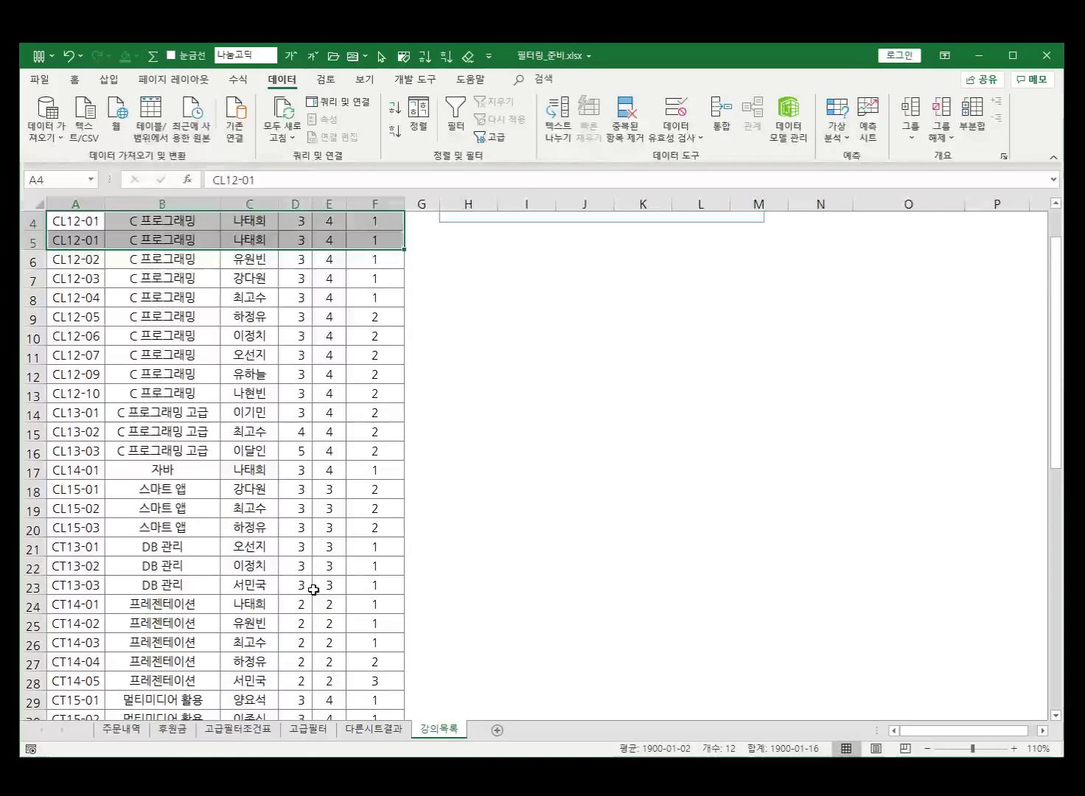
Start an Advanced Filter from a cell in the course list, using A3:F47 as the list range and an empty criteria range.
{"action": "left_click", "coordinate": [196, 392]}
{"action": "scroll", "coordinate": [287, 408], "scroll_direction": "up", "scroll_amount": 1}
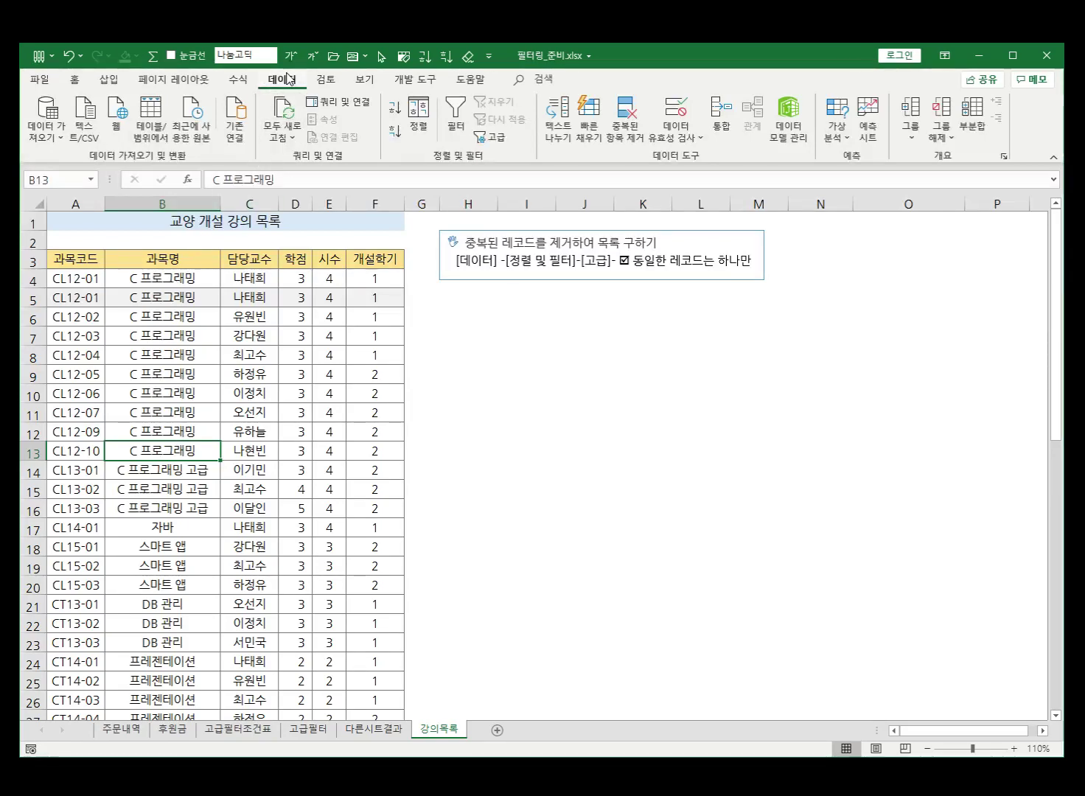
{"action": "left_click", "coordinate": [504, 138]}
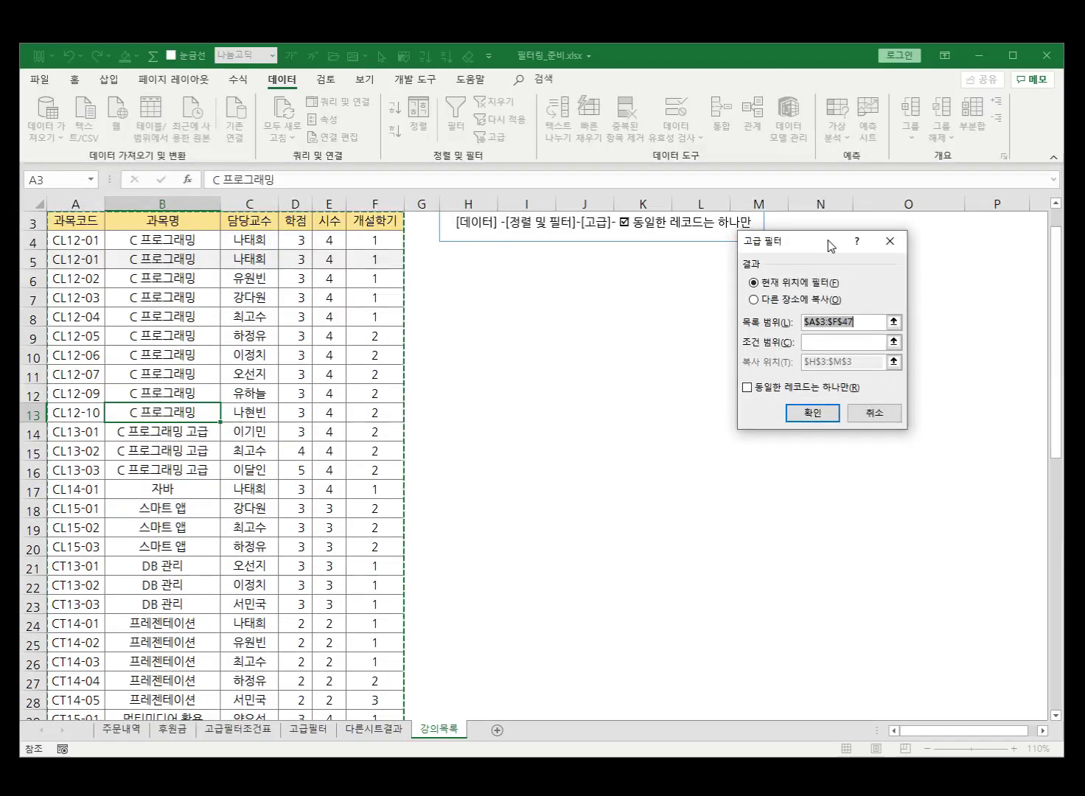
{"action": "left_click_drag", "start_coordinate": [829, 241], "coordinate": [688, 257]}
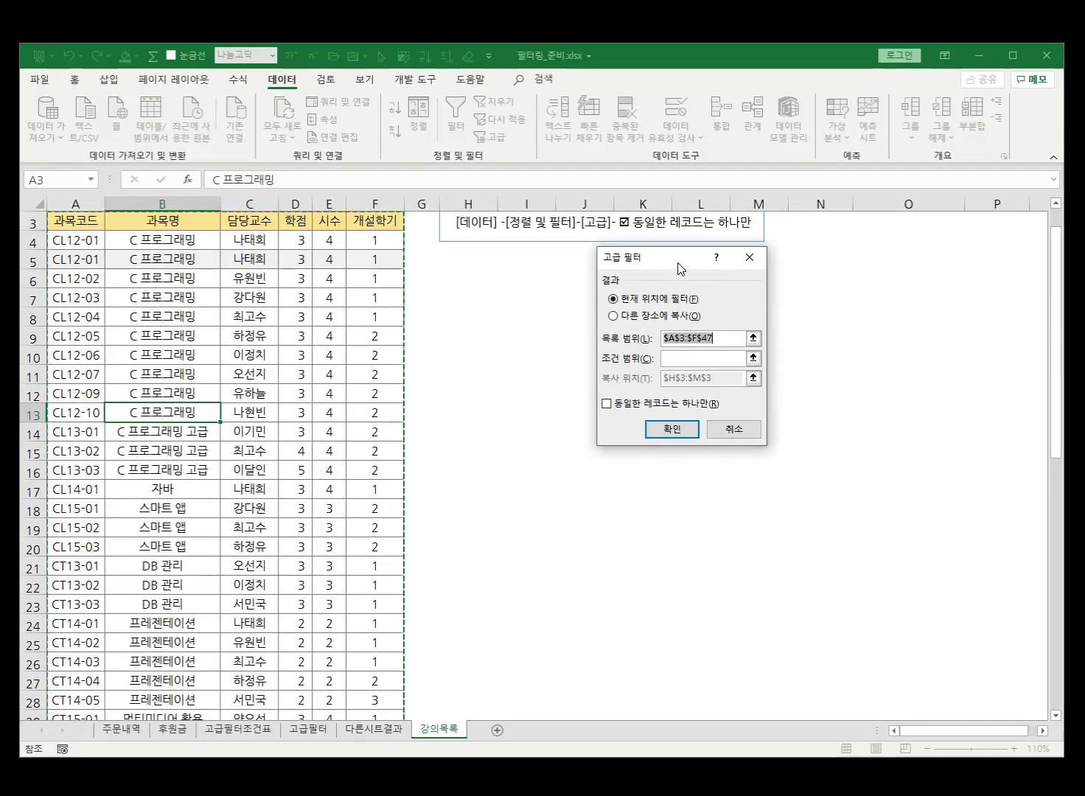
{"action": "left_click", "coordinate": [682, 358]}
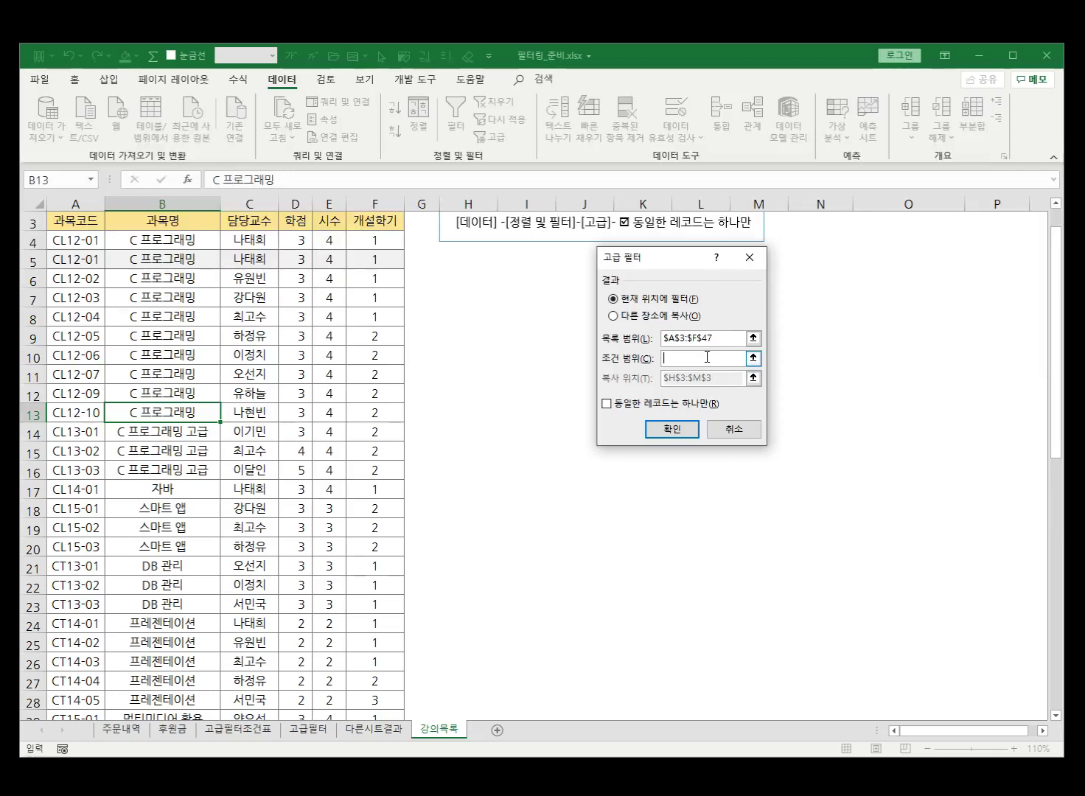
Set the filter to copy to another location at cell H6 of 강의목록 with unique records only, and run it.
{"action": "left_click", "coordinate": [612, 316]}
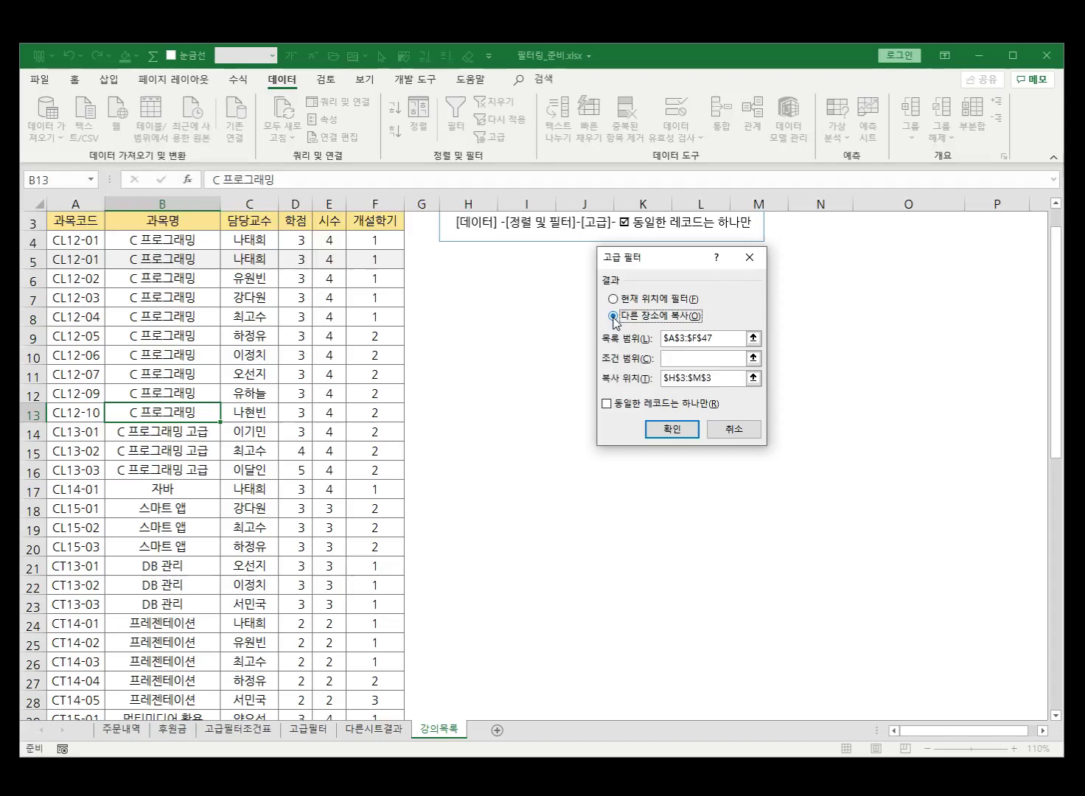
{"action": "left_click_drag", "start_coordinate": [684, 258], "coordinate": [924, 249]}
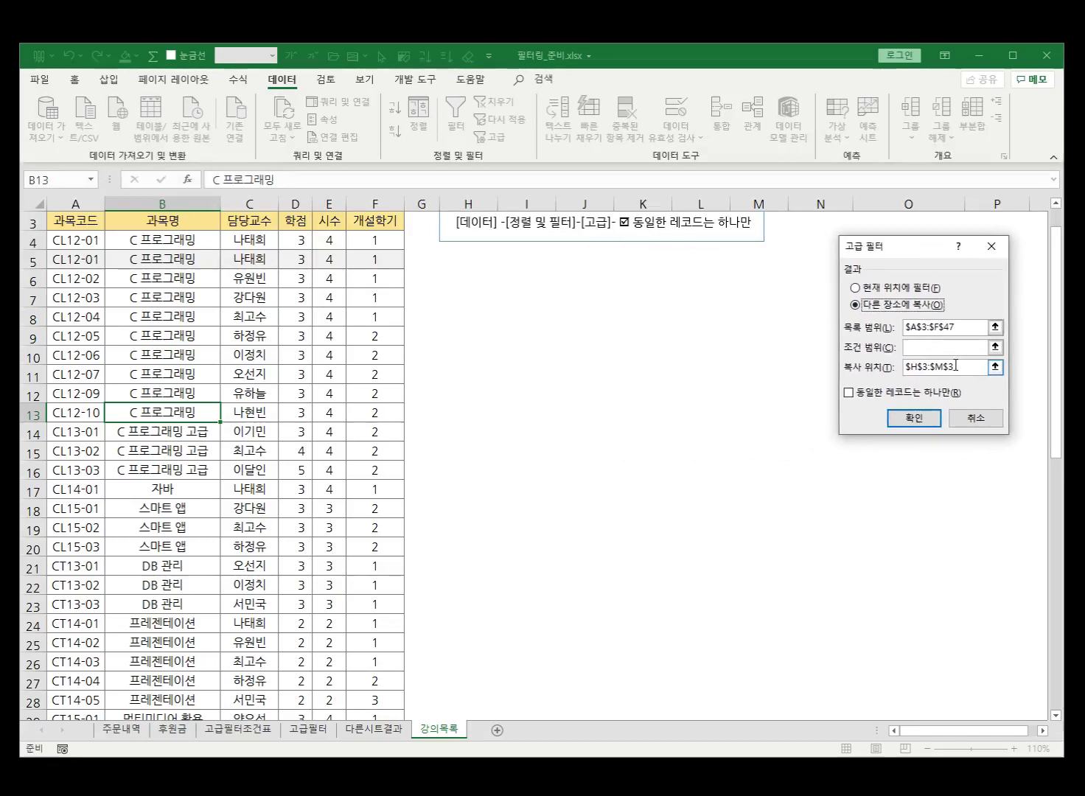
{"action": "left_click_drag", "start_coordinate": [958, 367], "coordinate": [863, 375]}
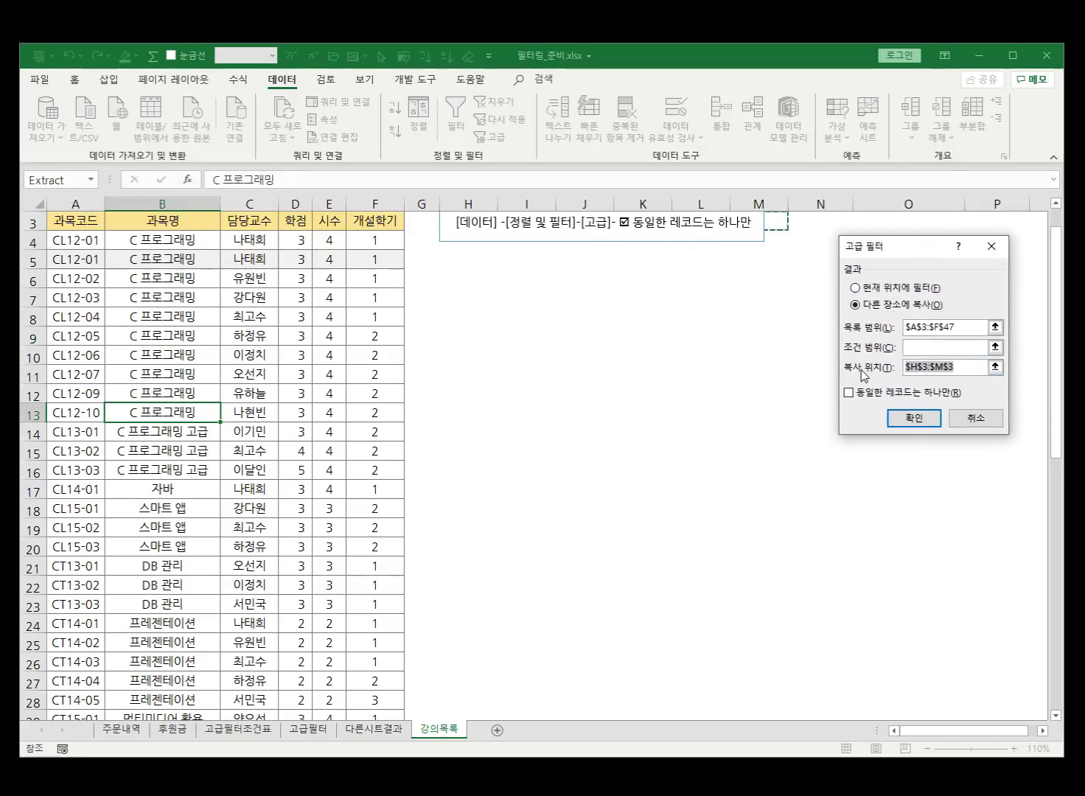
{"action": "key", "text": "BackSpace"}
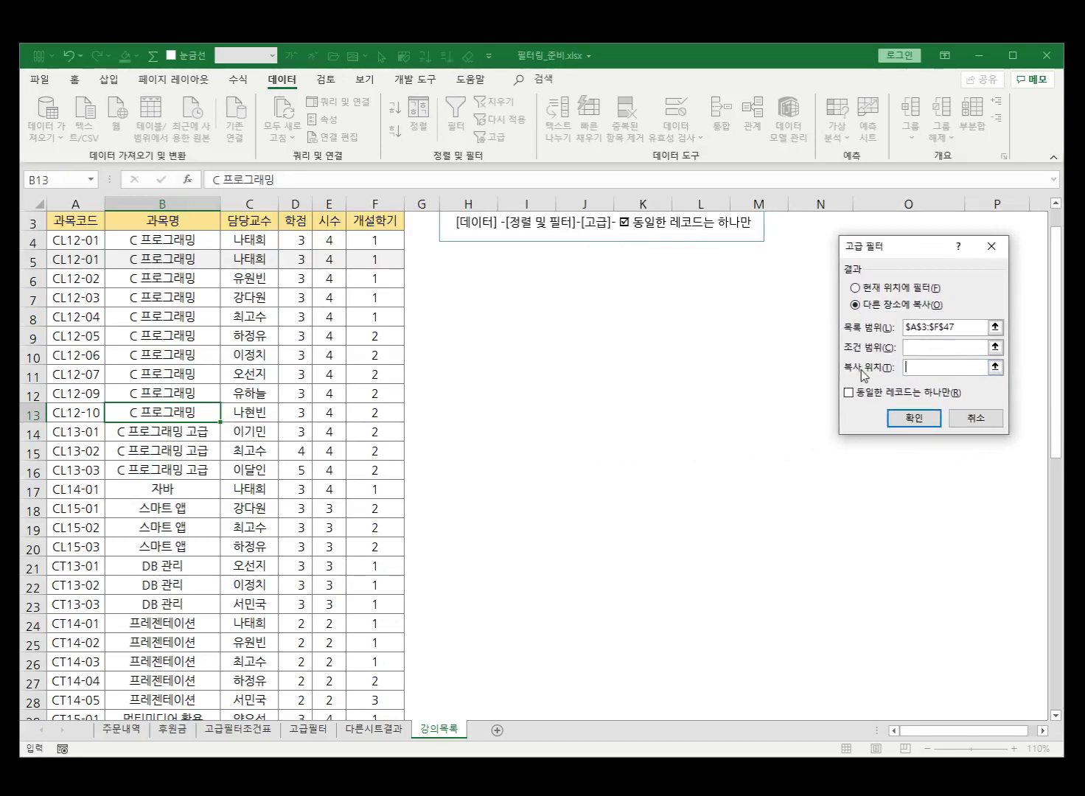
{"action": "left_click", "coordinate": [460, 279]}
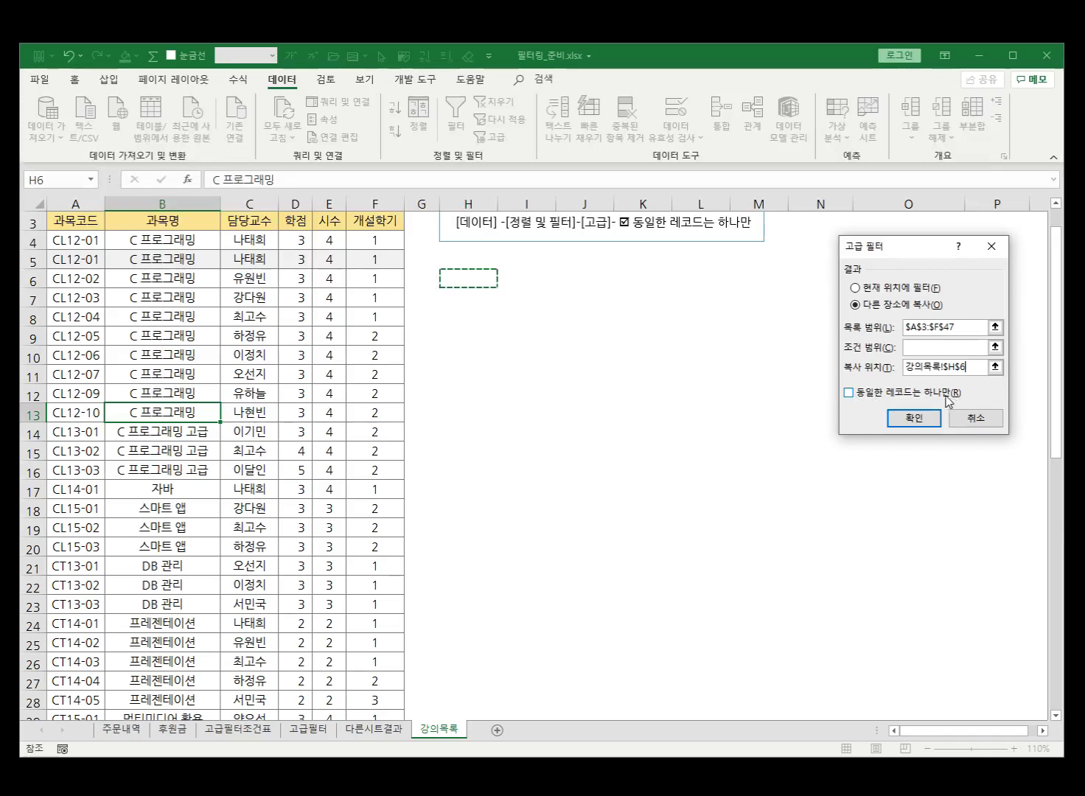
{"action": "left_click", "coordinate": [849, 392]}
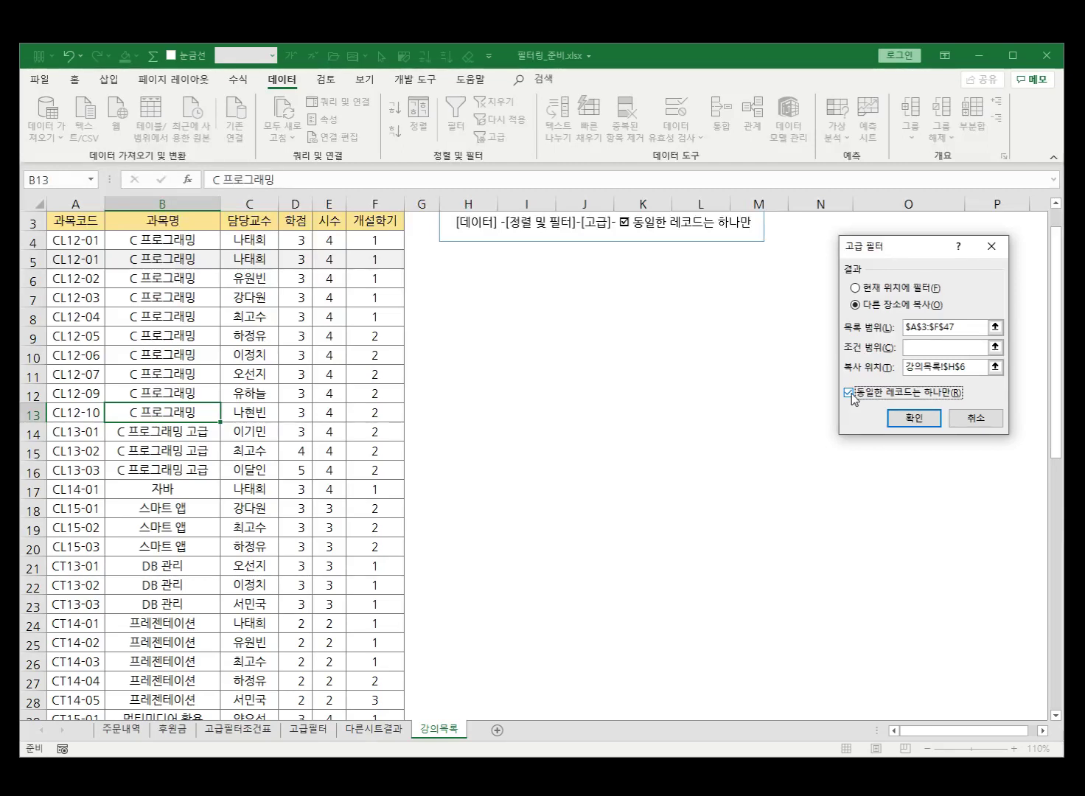
{"action": "left_click", "coordinate": [914, 418]}
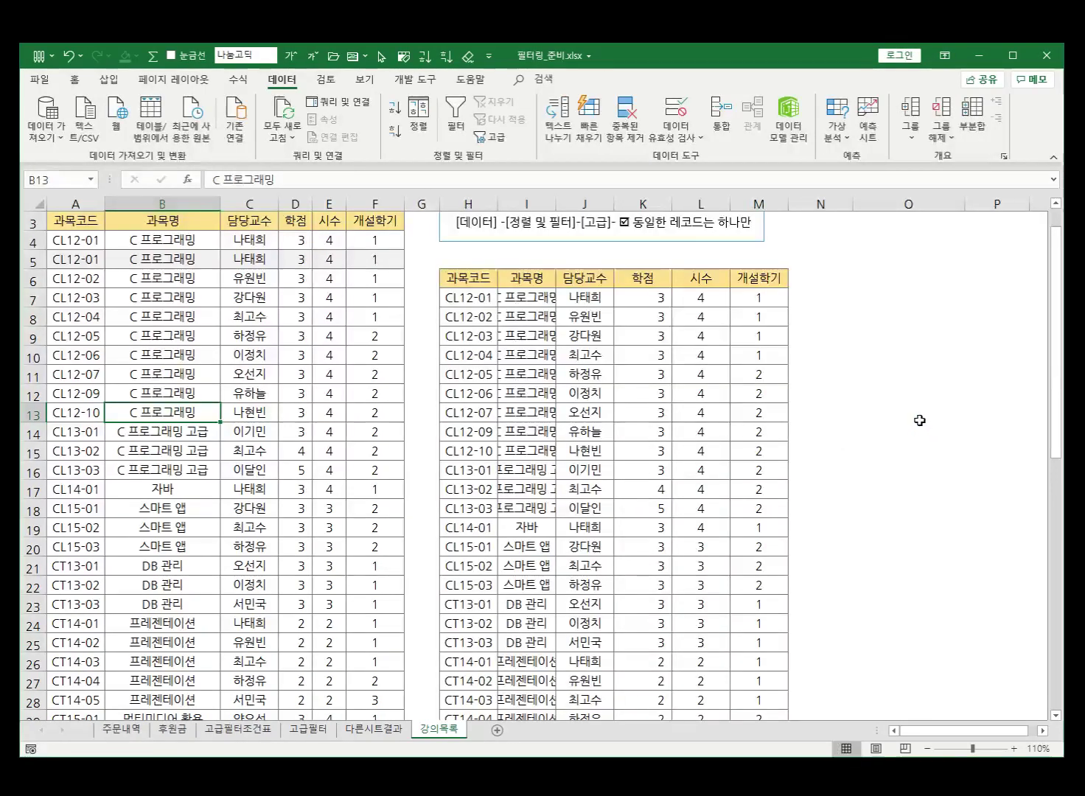
Compare the number of course codes in the extracted list H7:H48 with the original list A4:A47.
{"action": "left_click", "coordinate": [460, 296]}
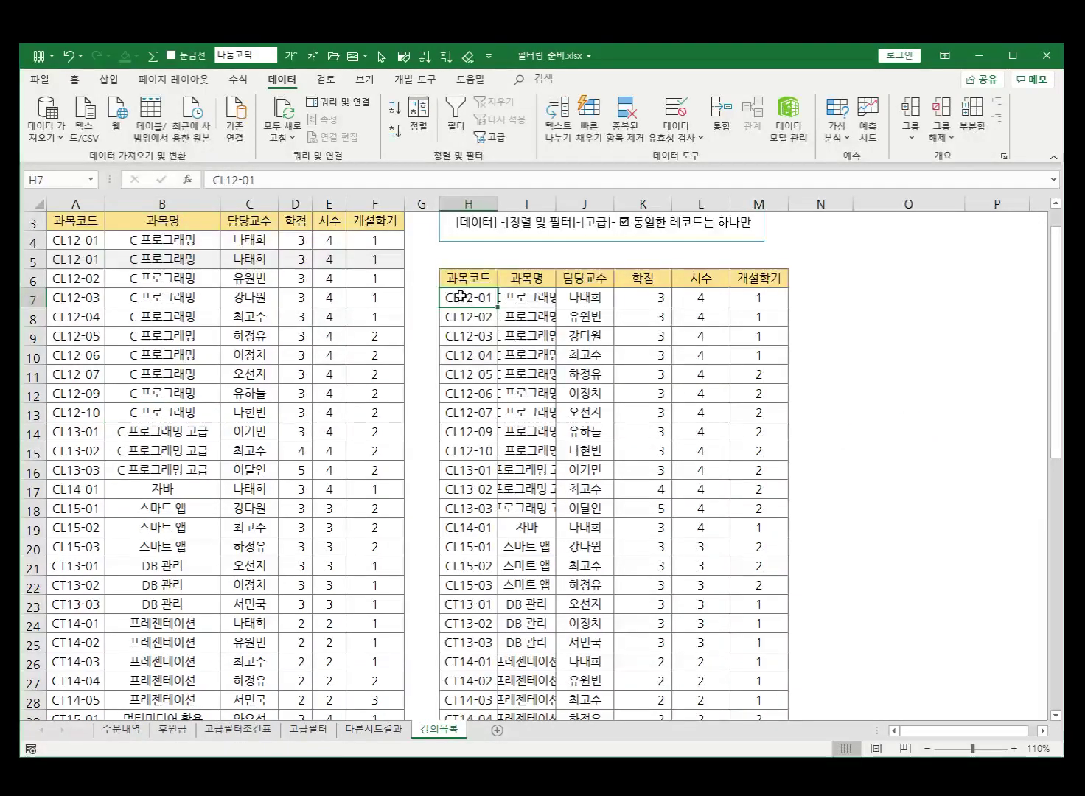
{"action": "scroll", "coordinate": [482, 327], "scroll_direction": "down", "scroll_amount": 11}
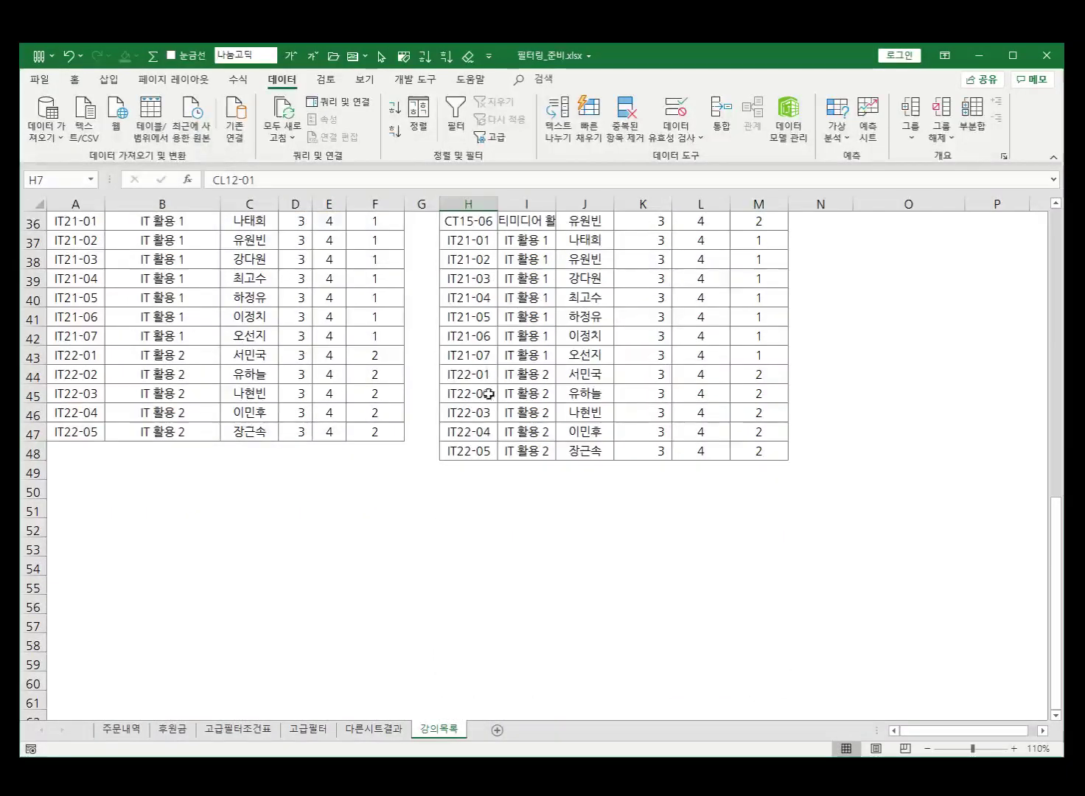
{"action": "left_click", "coordinate": [470, 453], "text": "shift"}
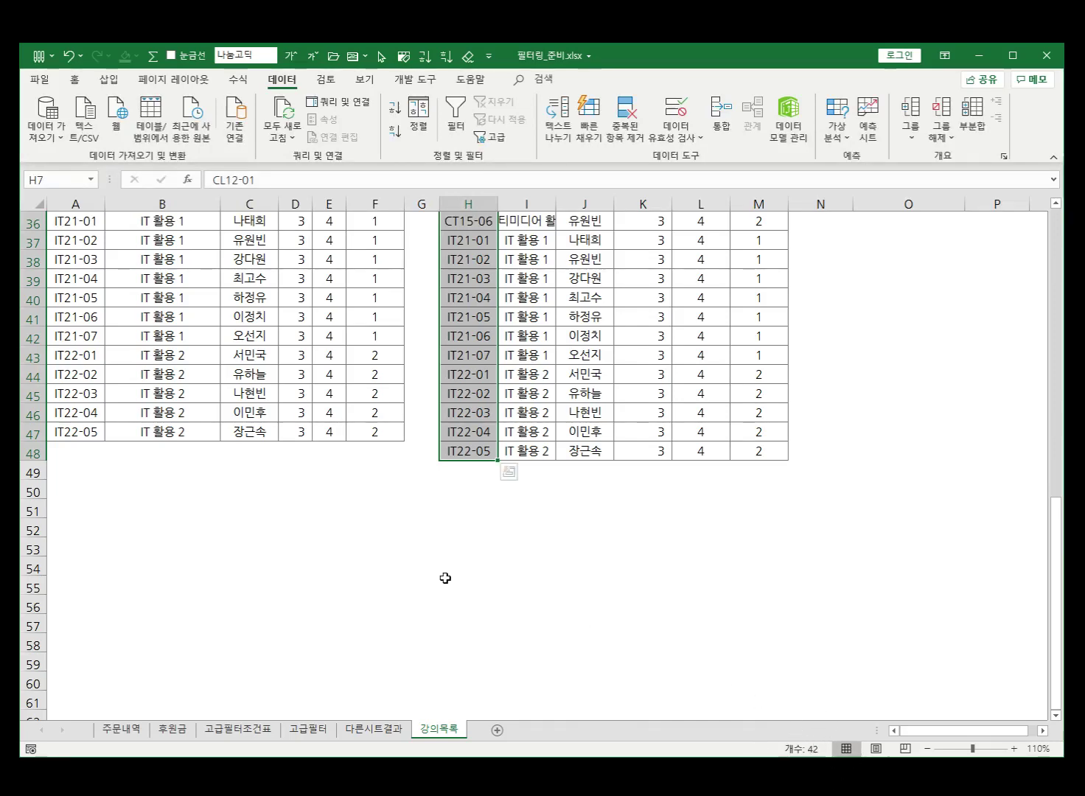
{"action": "left_click", "coordinate": [74, 431]}
{"action": "left_click_drag", "start_coordinate": [103, 432], "coordinate": [79, 282]}
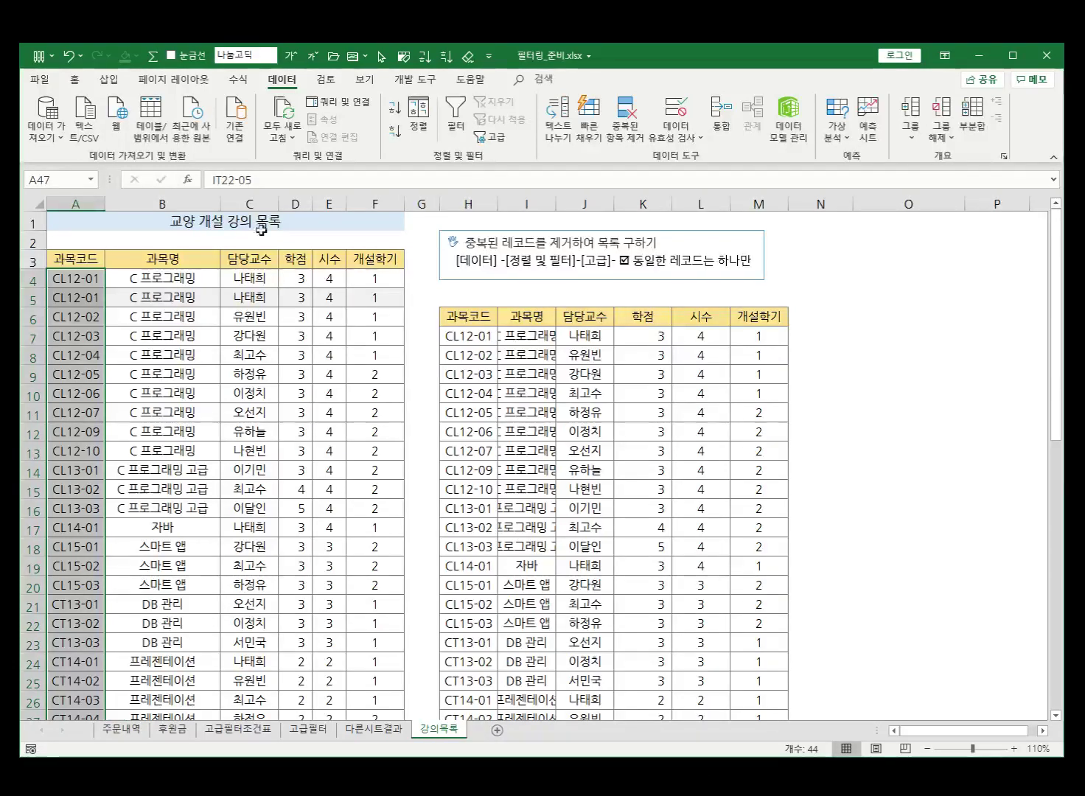
Widen column I so the full 과목명 text fits in the extracted course list.
{"action": "left_click", "coordinate": [520, 378]}
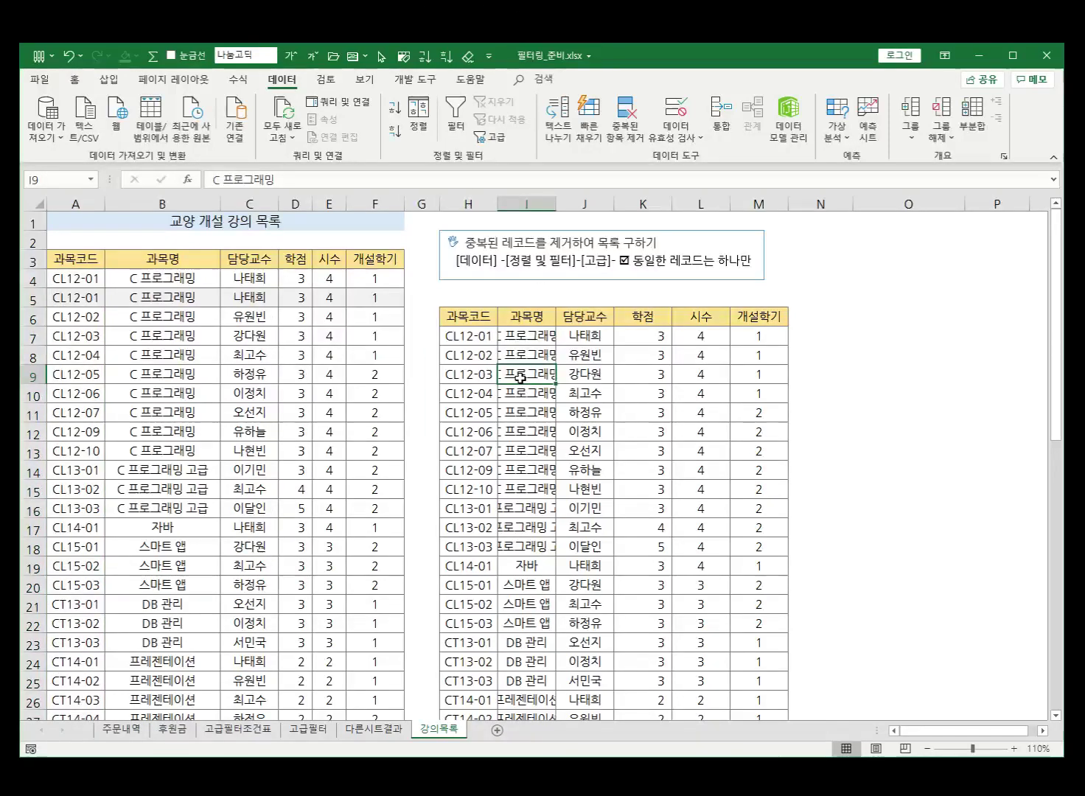
{"action": "scroll", "coordinate": [521, 369], "scroll_direction": "down", "scroll_amount": 1}
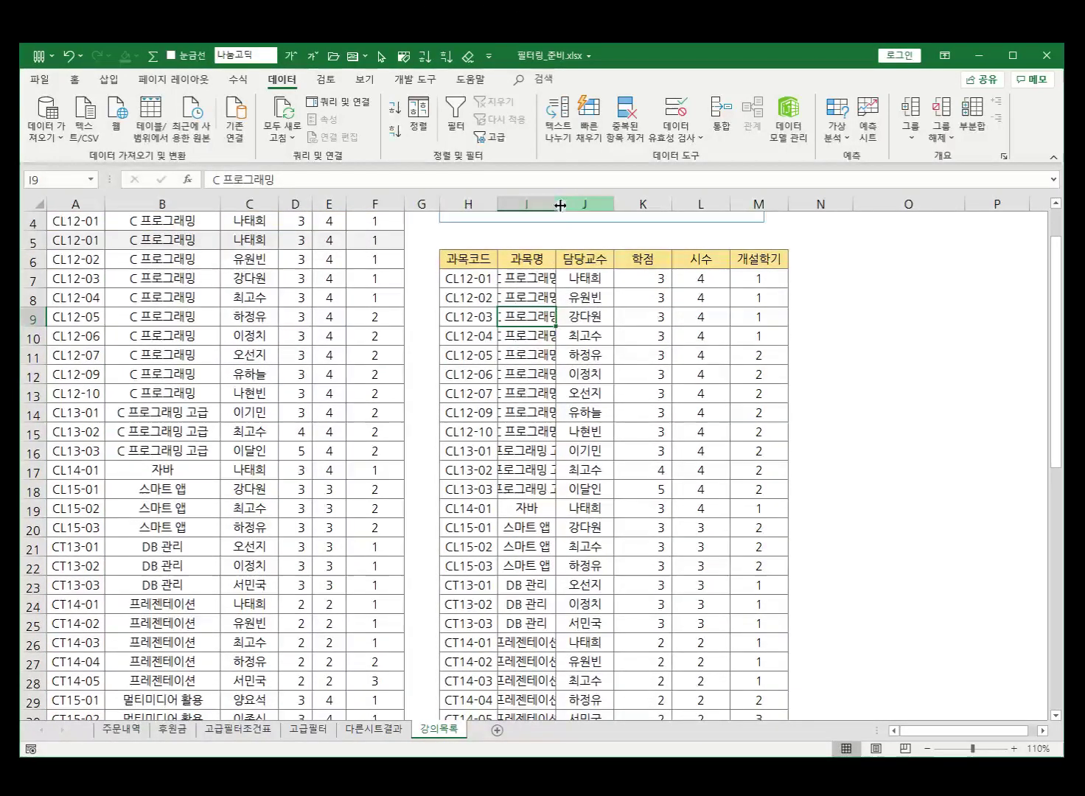
{"action": "left_click_drag", "start_coordinate": [555, 205], "coordinate": [599, 204]}
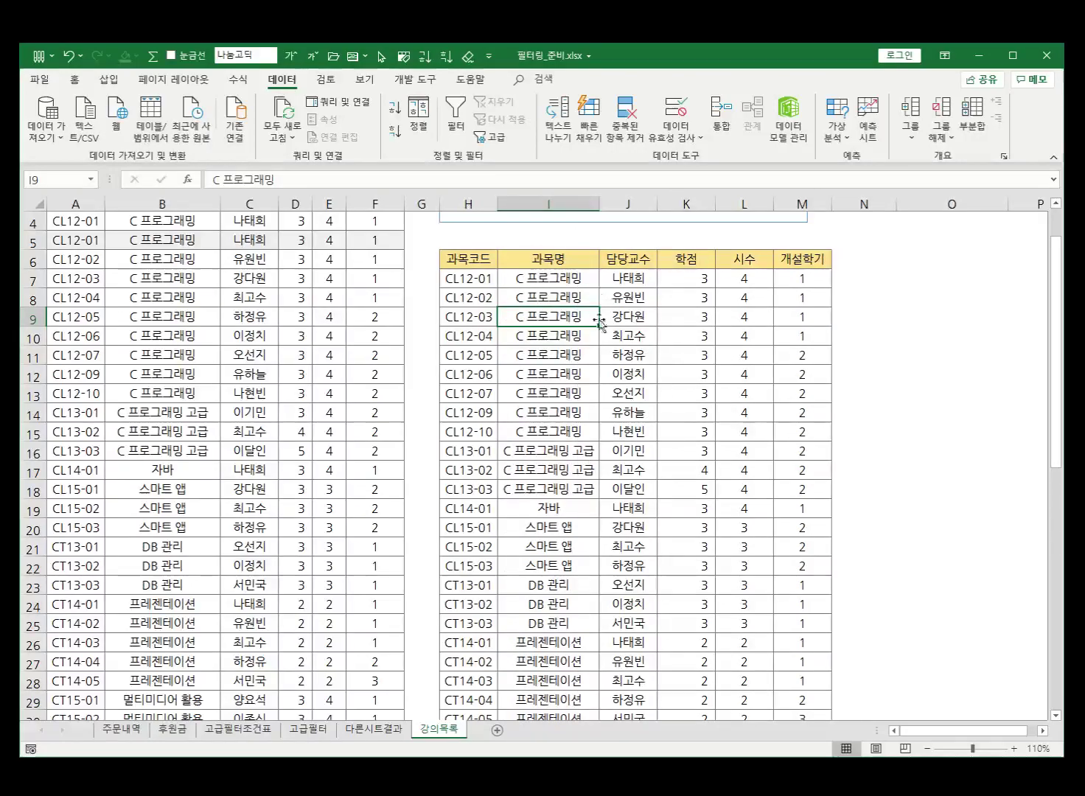
Examine the extracted course list down to row 48 and check the 과목명 column I7:I48 for repeated course names.
{"action": "scroll", "coordinate": [582, 425], "scroll_direction": "down", "scroll_amount": 3}
{"action": "scroll", "coordinate": [582, 425], "scroll_direction": "down", "scroll_amount": 6}
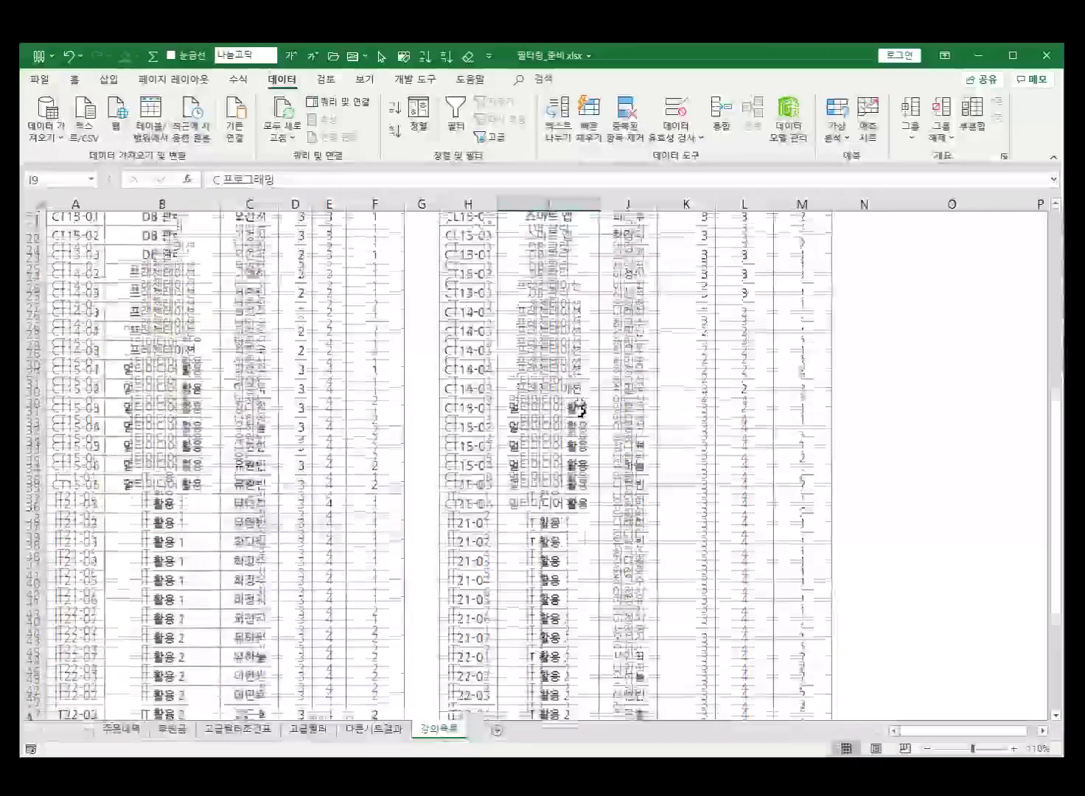
{"action": "scroll", "coordinate": [580, 411], "scroll_direction": "down", "scroll_amount": 3}
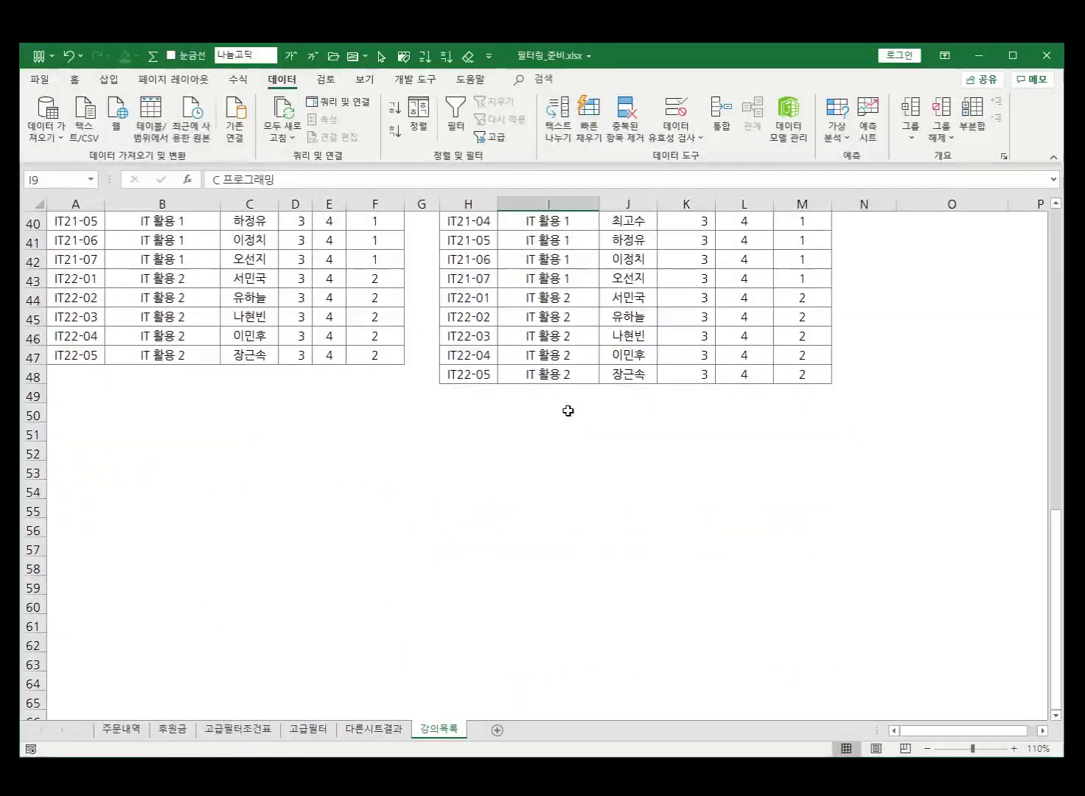
{"action": "scroll", "coordinate": [568, 411], "scroll_direction": "up", "scroll_amount": 4}
{"action": "scroll", "coordinate": [569, 411], "scroll_direction": "up", "scroll_amount": 9}
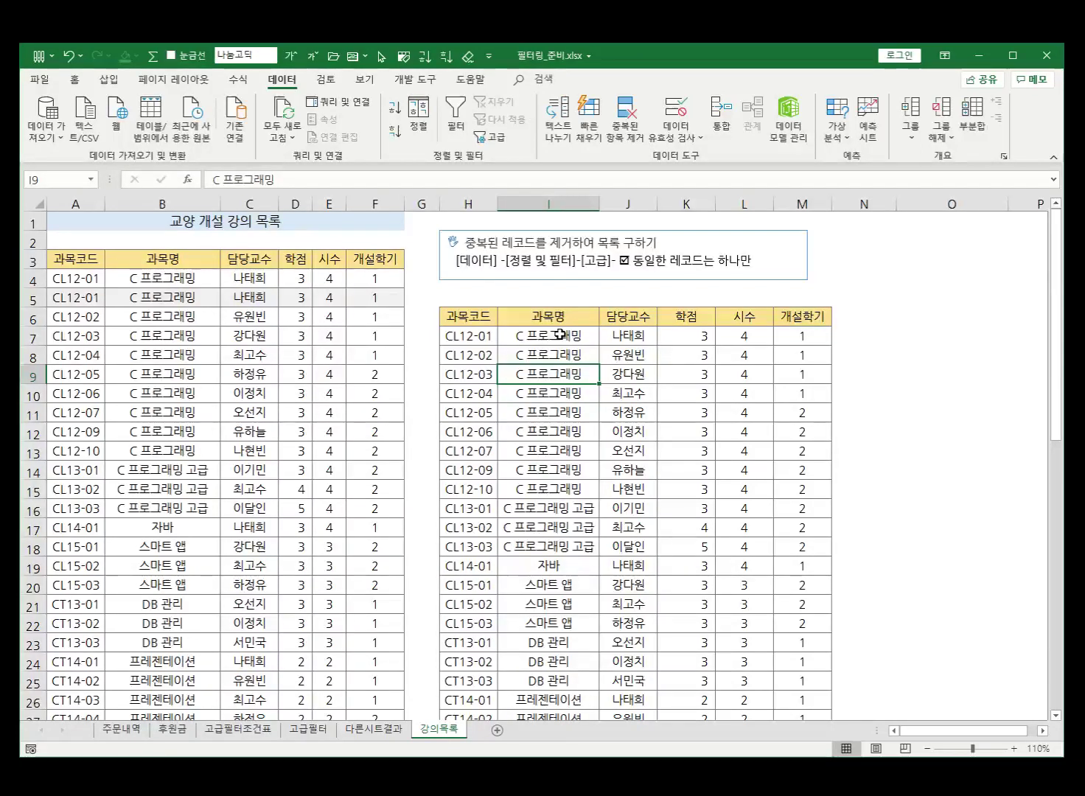
{"action": "left_click_drag", "start_coordinate": [565, 336], "coordinate": [560, 656]}
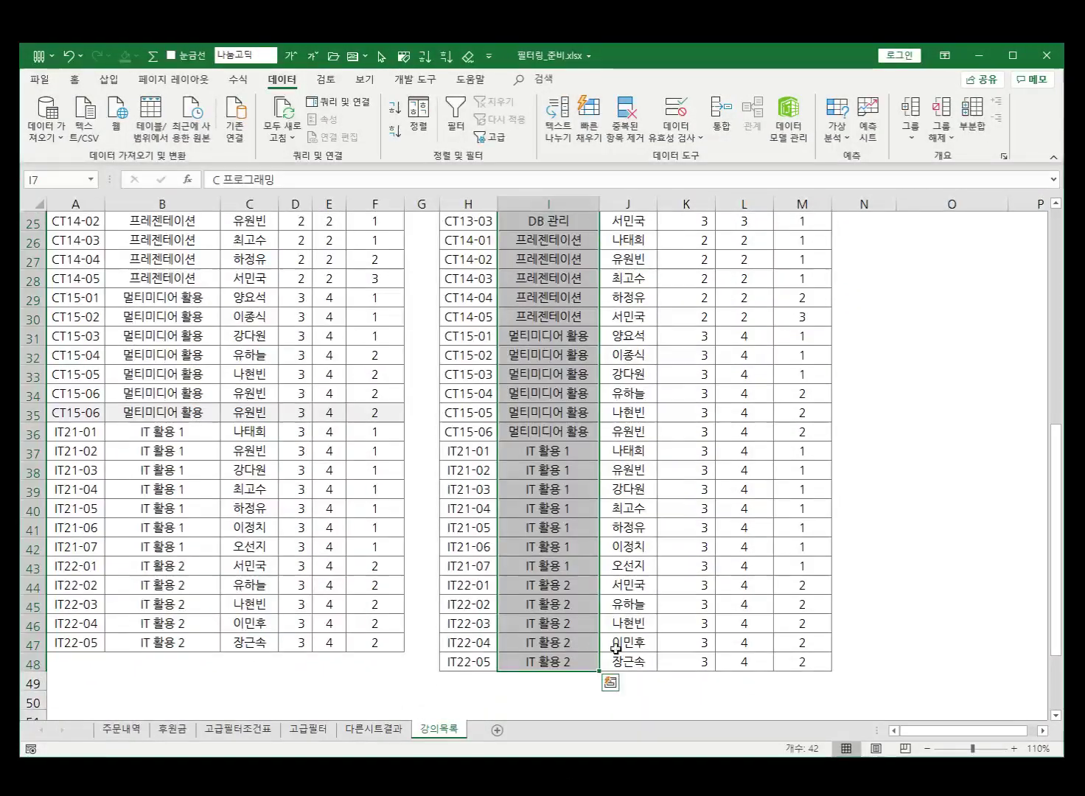
{"action": "scroll", "coordinate": [616, 649], "scroll_direction": "up", "scroll_amount": 5}
{"action": "scroll", "coordinate": [616, 649], "scroll_direction": "up", "scroll_amount": 3}
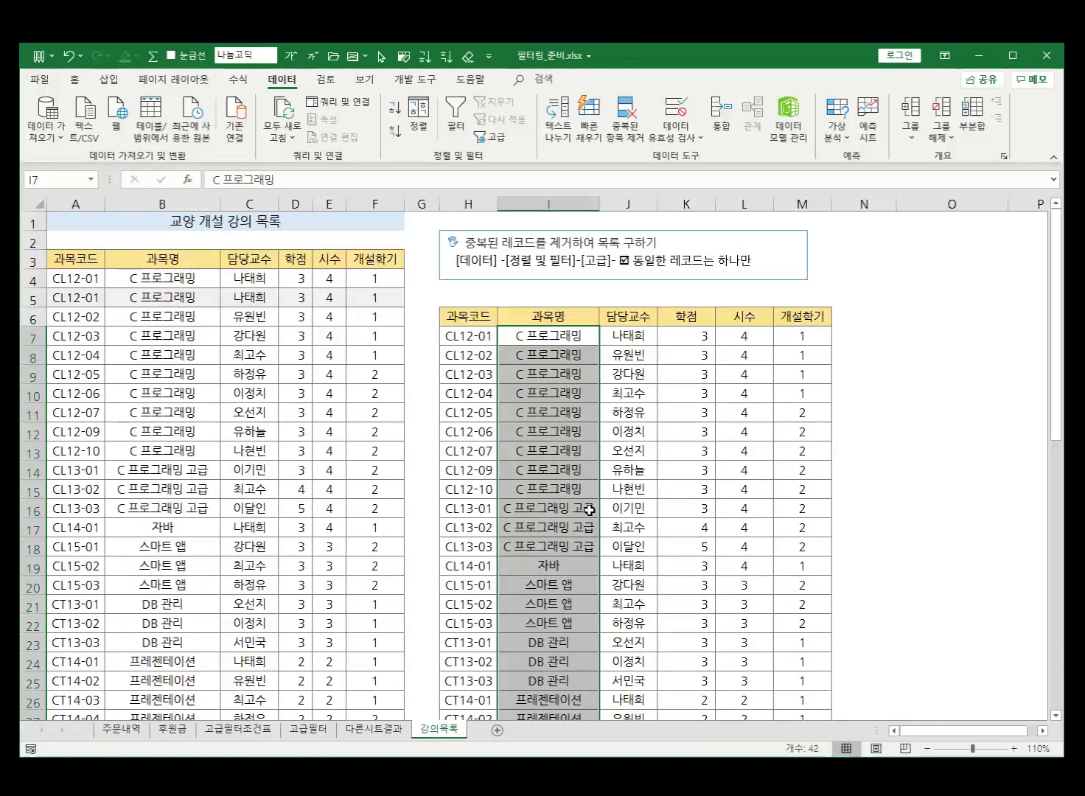
Enter the field name 과목명 in cell O6 of 강의목록 as the extraction header.
{"action": "left_click_drag", "start_coordinate": [930, 320], "coordinate": [932, 313]}
{"action": "left_click", "coordinate": [932, 314]}
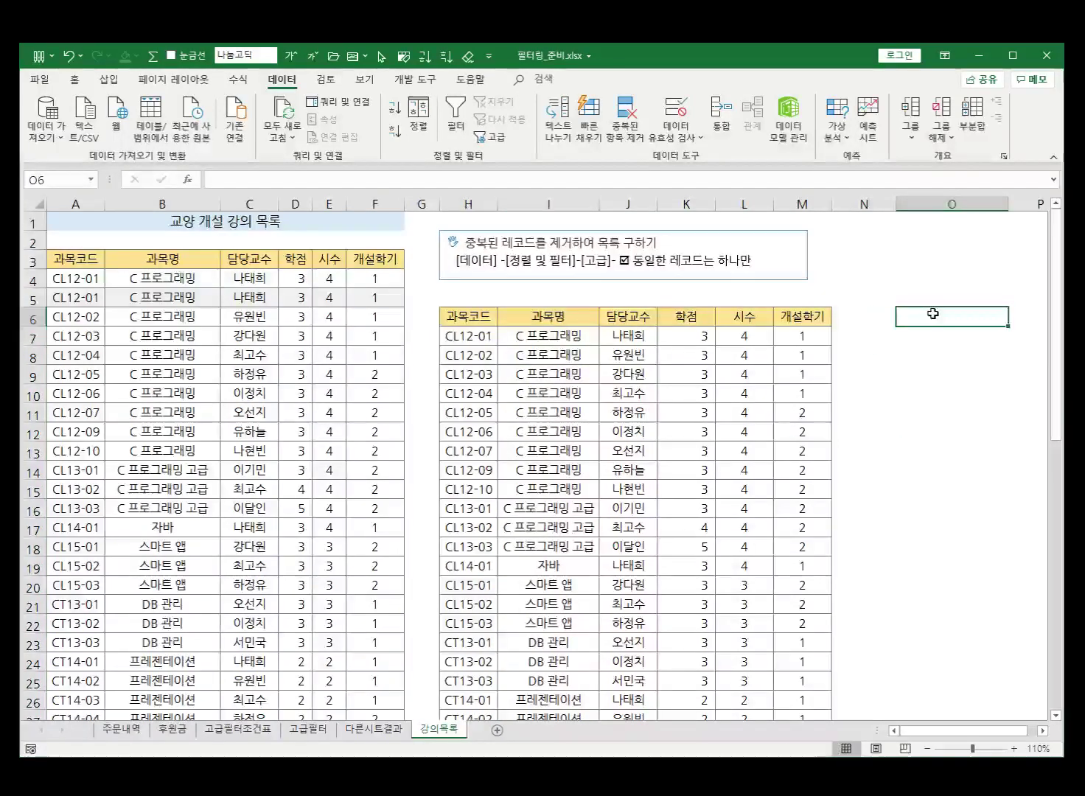
{"action": "type", "text": "고ㅏ목ㅁ"}
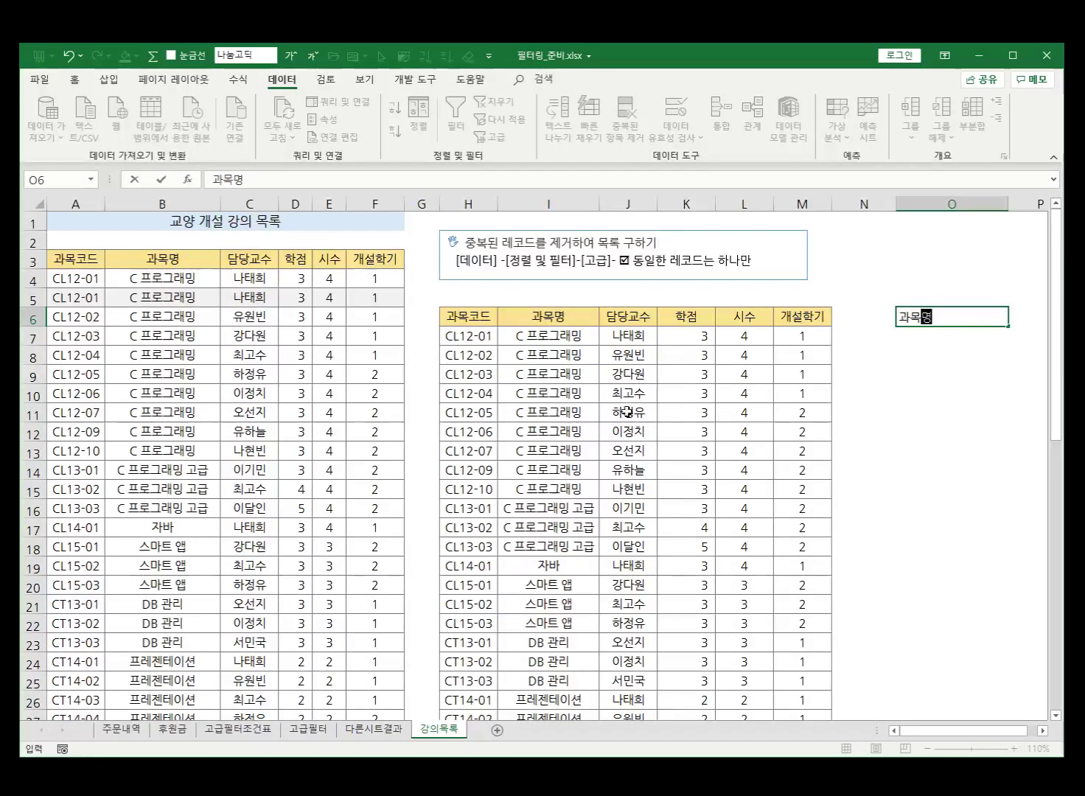
Run an Advanced Filter on A3:F47 without criteria, copying to the 과목명 header in O6 with unique records only left off.
{"action": "left_click", "coordinate": [173, 326]}
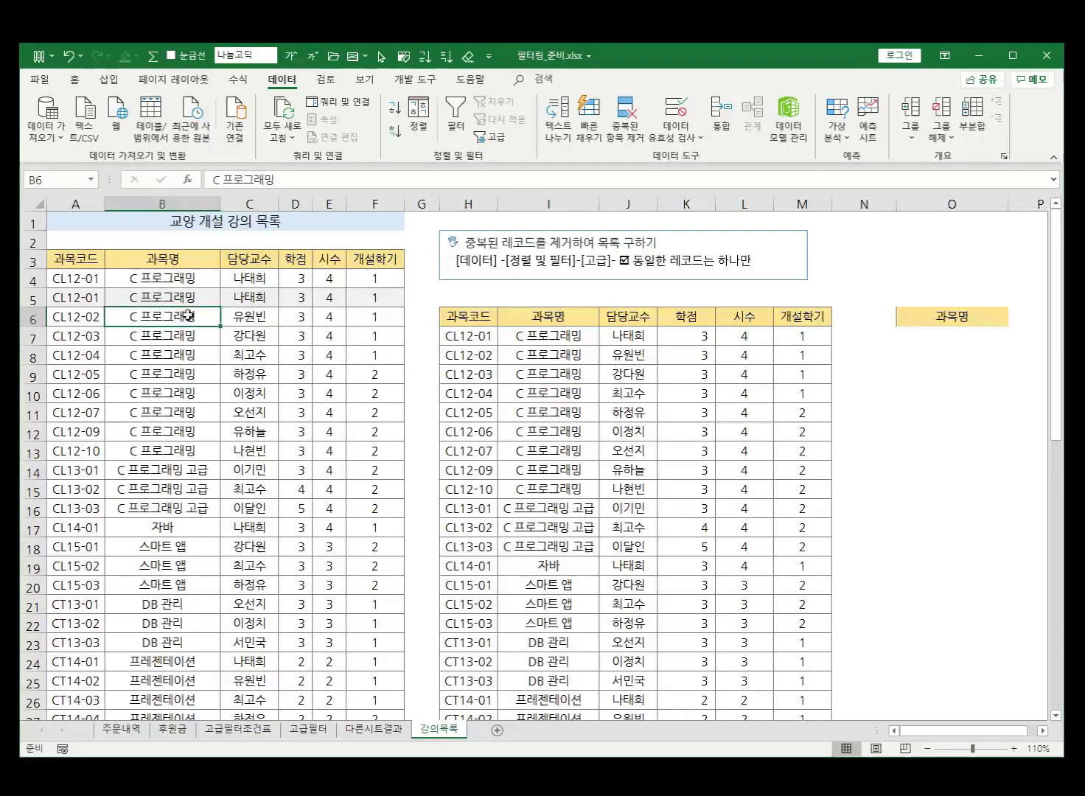
{"action": "left_click", "coordinate": [499, 138]}
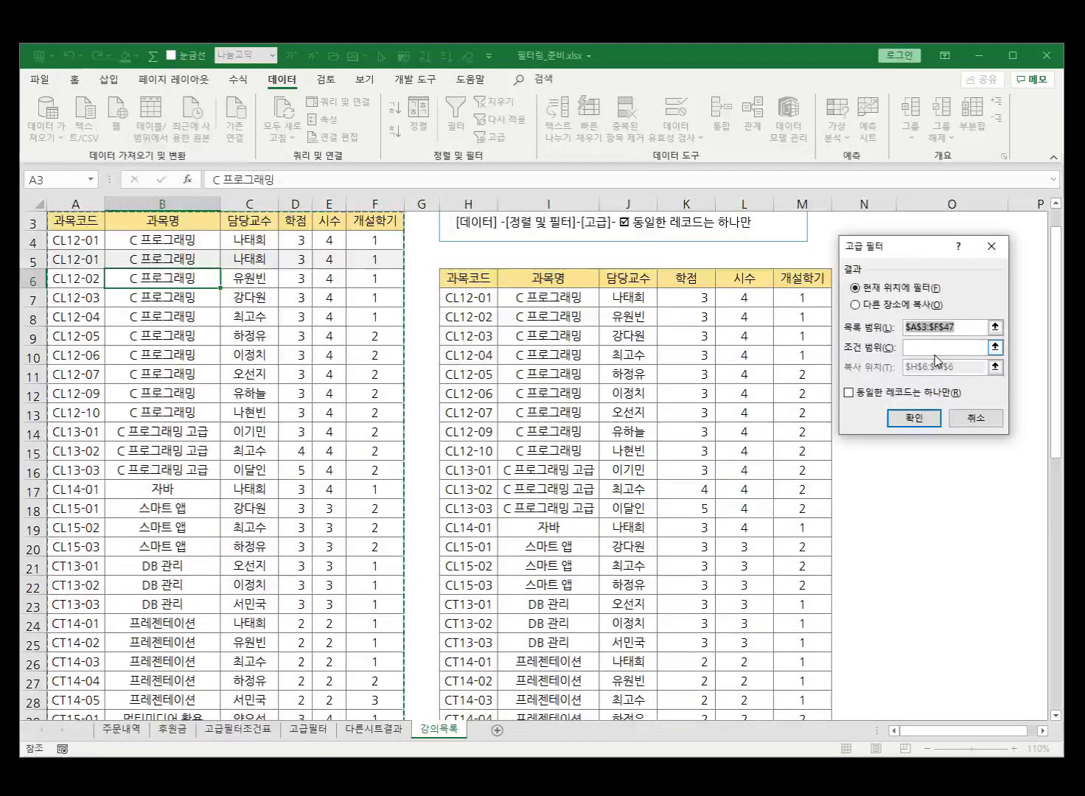
{"action": "left_click", "coordinate": [855, 304]}
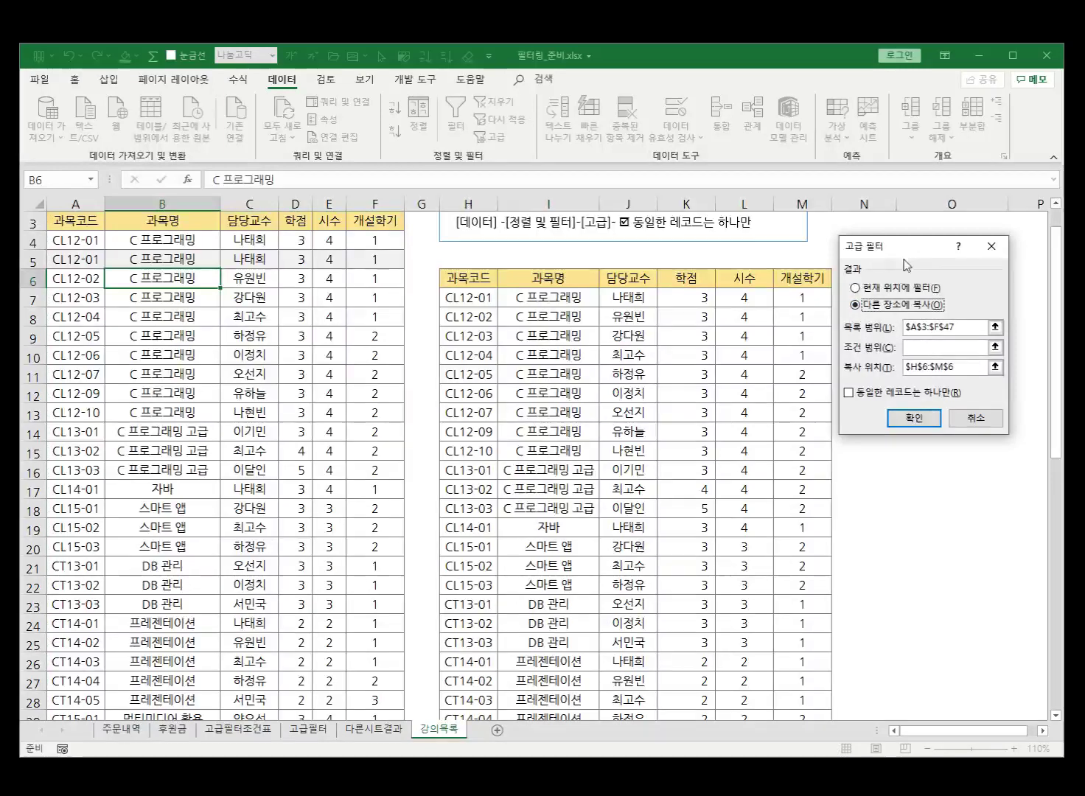
{"action": "left_click_drag", "start_coordinate": [916, 251], "coordinate": [625, 318]}
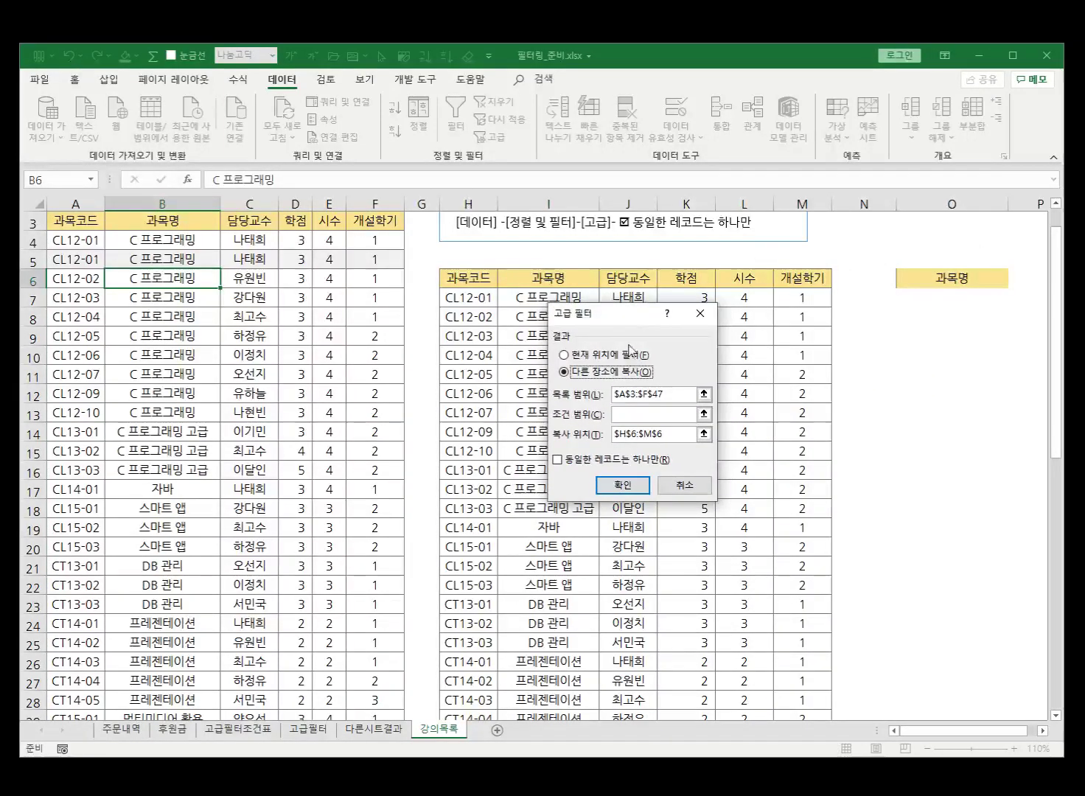
{"action": "left_click_drag", "start_coordinate": [663, 433], "coordinate": [613, 434]}
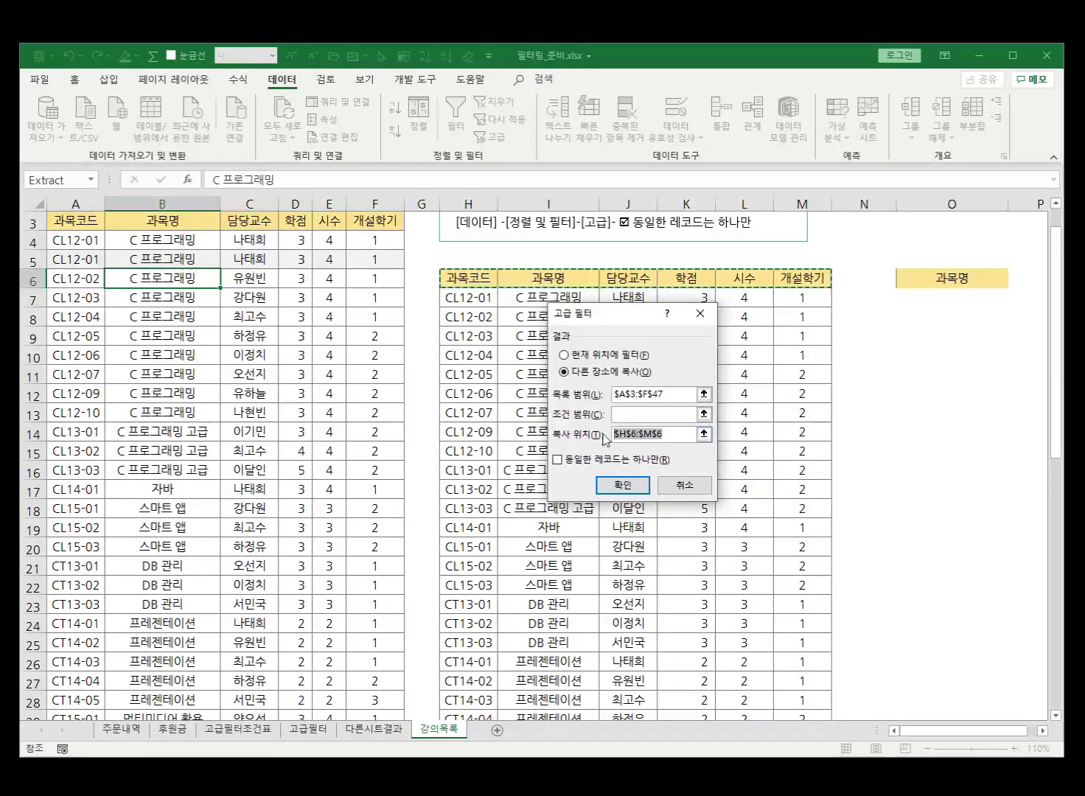
{"action": "key", "text": "BackSpace"}
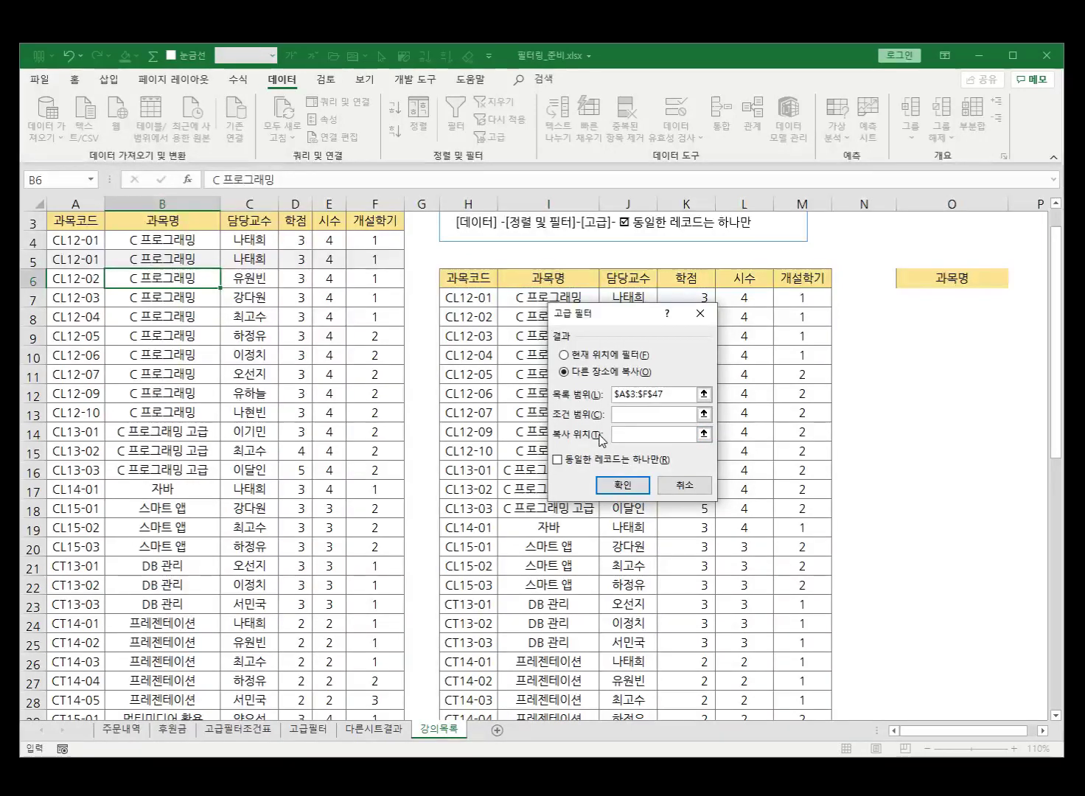
{"action": "left_click", "coordinate": [922, 280]}
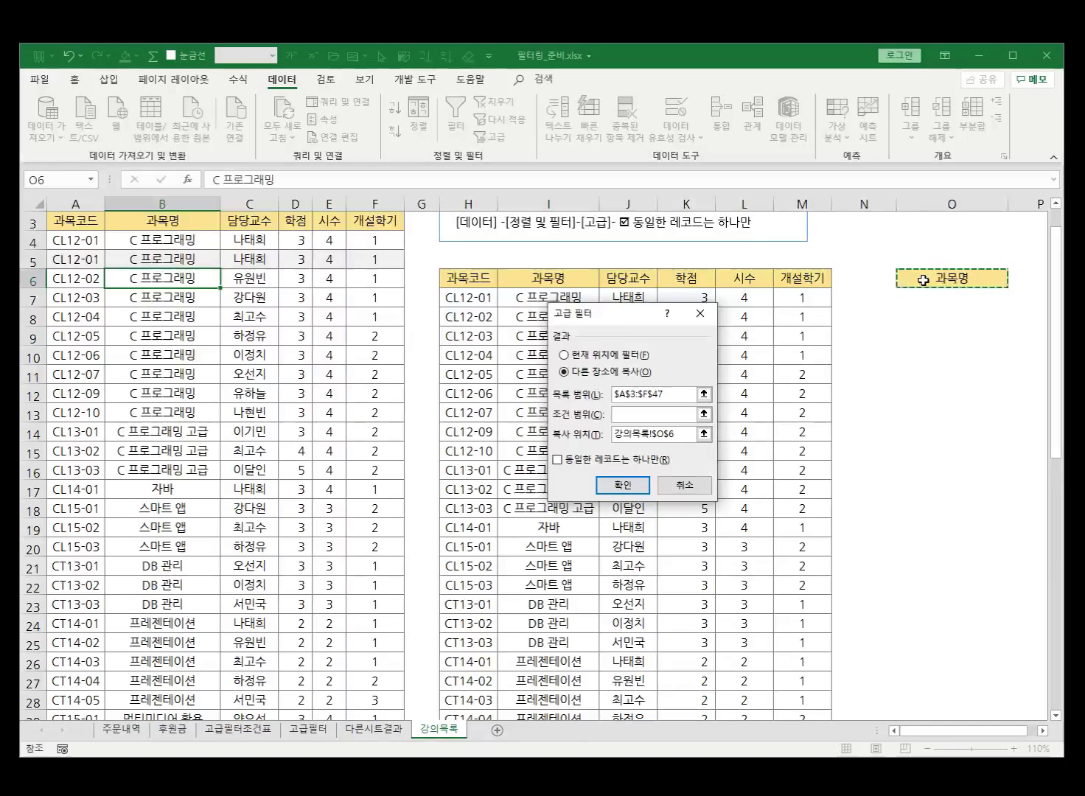
{"action": "left_click", "coordinate": [625, 485]}
{"action": "scroll", "coordinate": [944, 357], "scroll_direction": "down", "scroll_amount": 11}
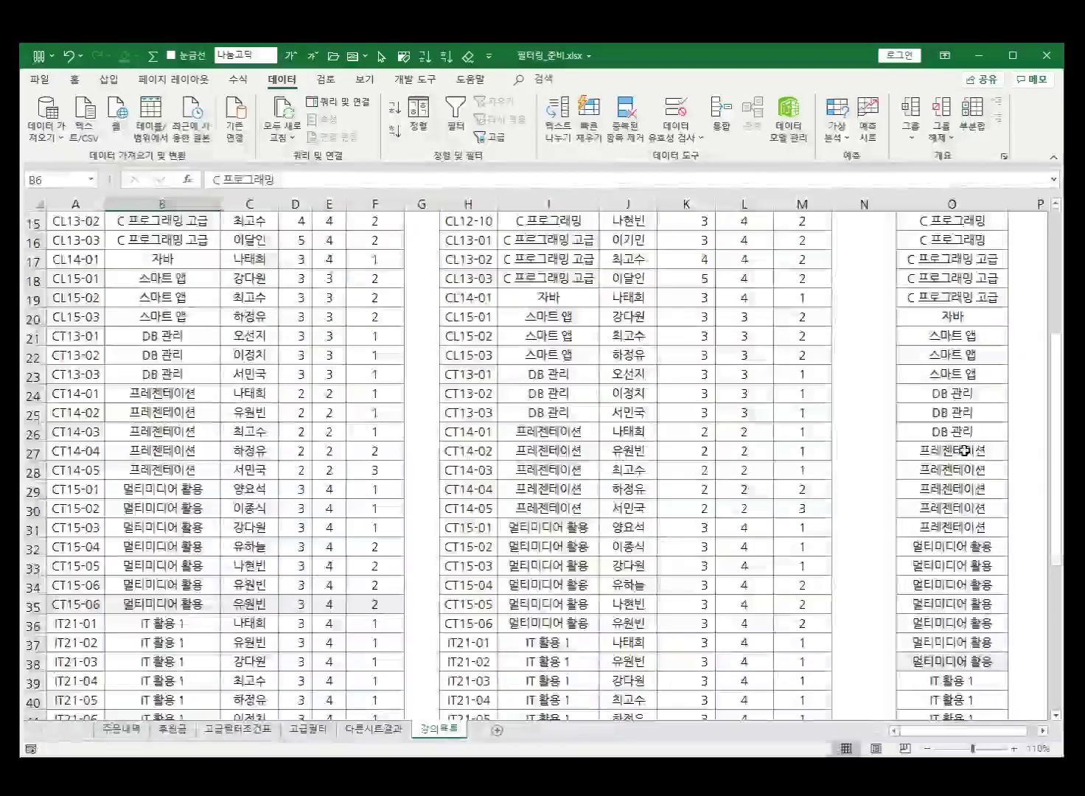
{"action": "scroll", "coordinate": [968, 468], "scroll_direction": "up", "scroll_amount": 12}
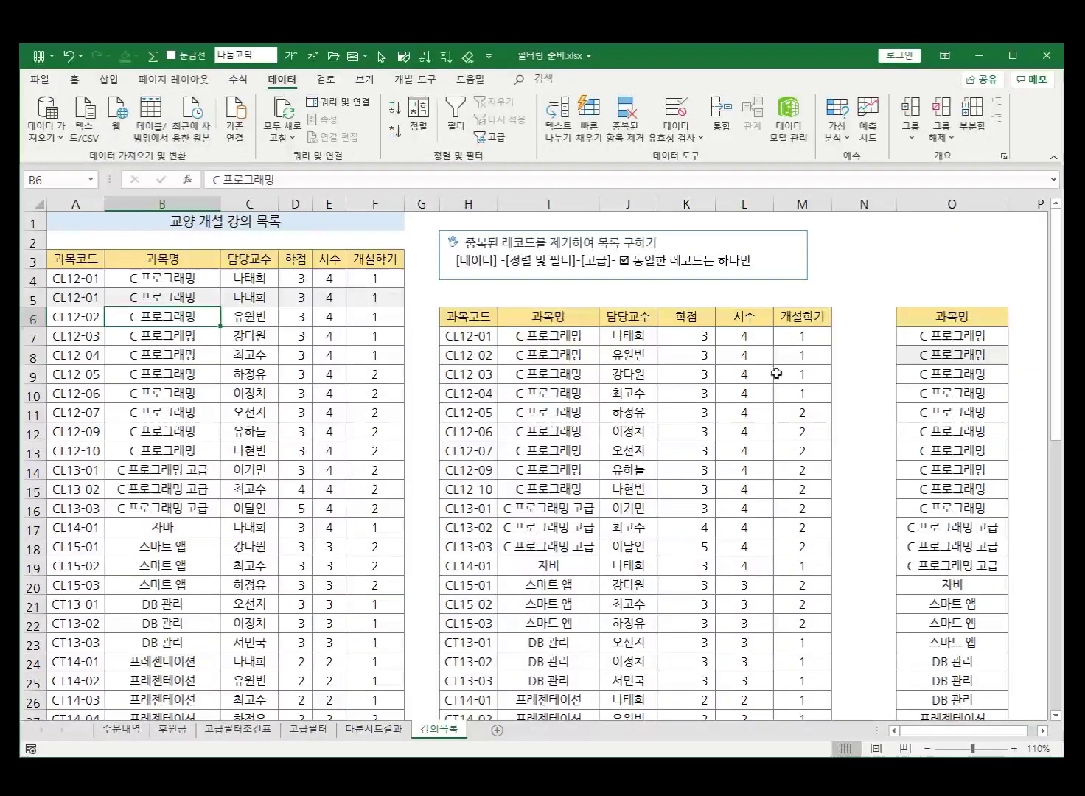
Run the Advanced Filter on A3:F47 again, copying to O6 with unique records only, and check the extracted 과목명 list.
{"action": "left_click", "coordinate": [187, 380]}
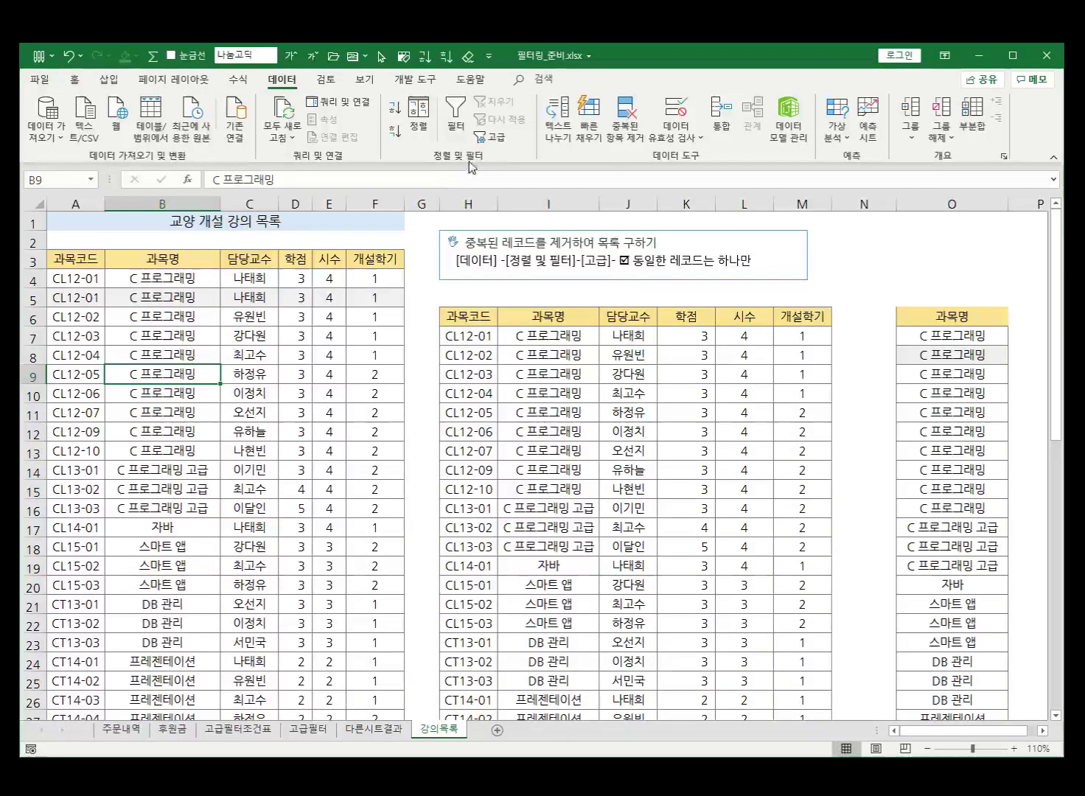
{"action": "left_click", "coordinate": [492, 137]}
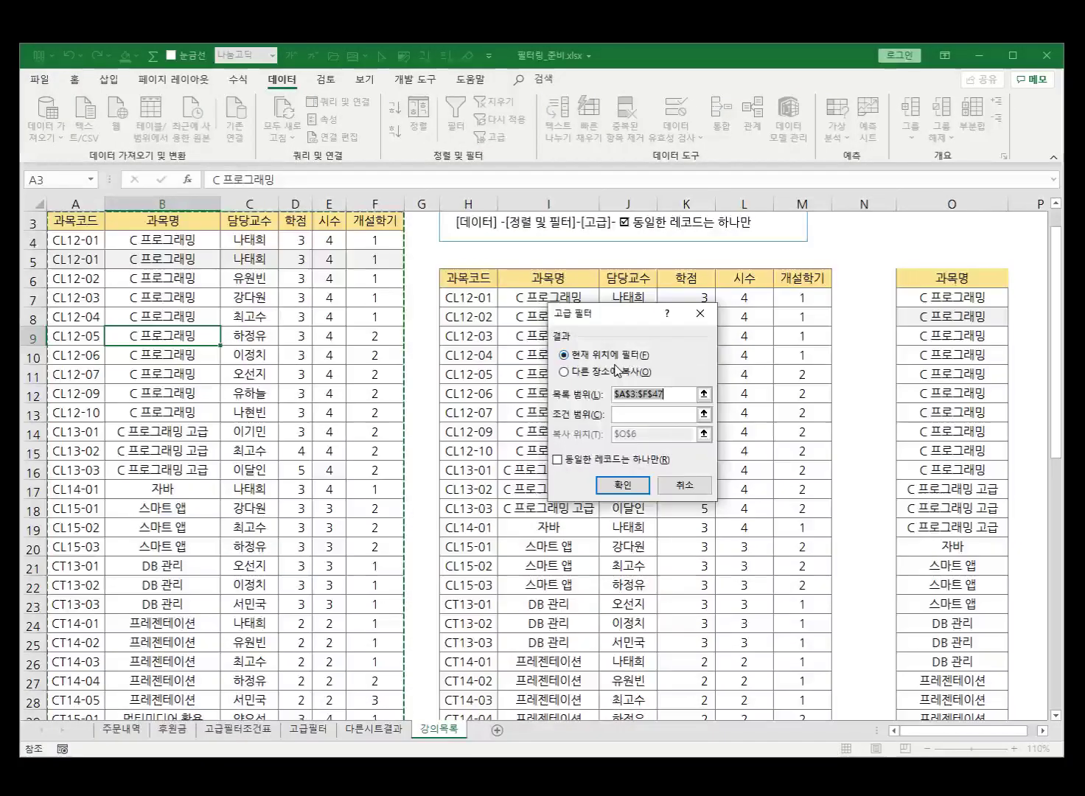
{"action": "left_click", "coordinate": [565, 371]}
{"action": "left_click", "coordinate": [650, 433]}
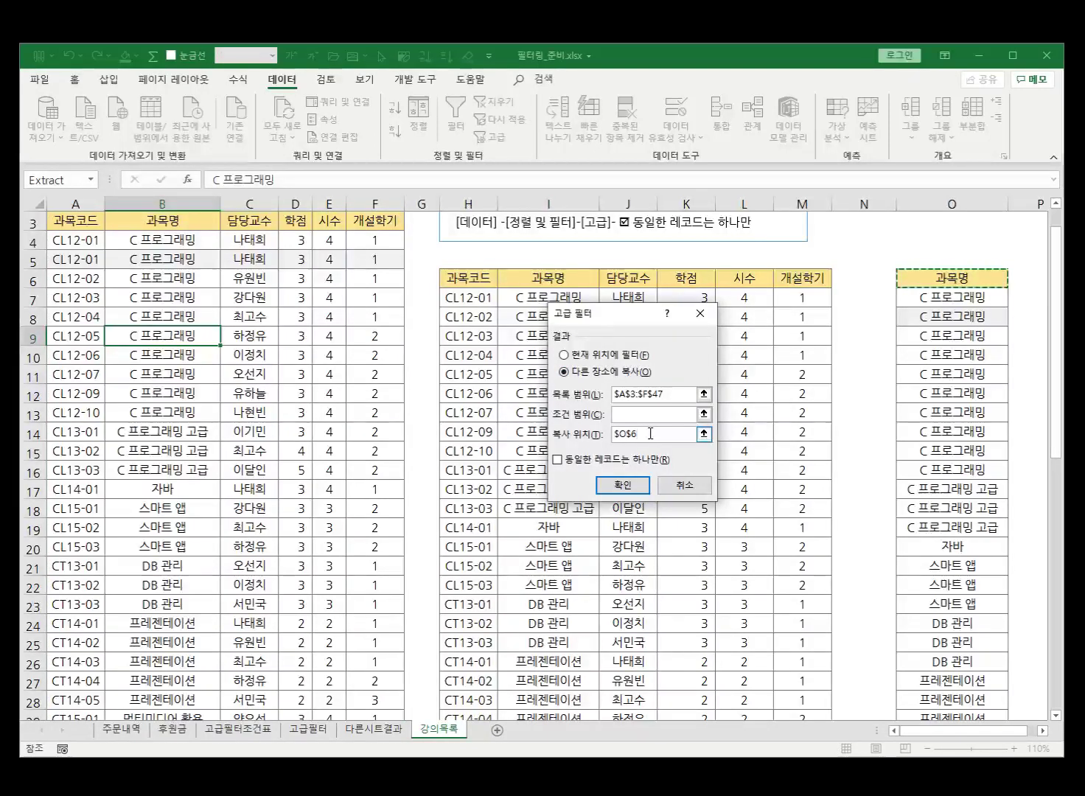
{"action": "left_click", "coordinate": [557, 460]}
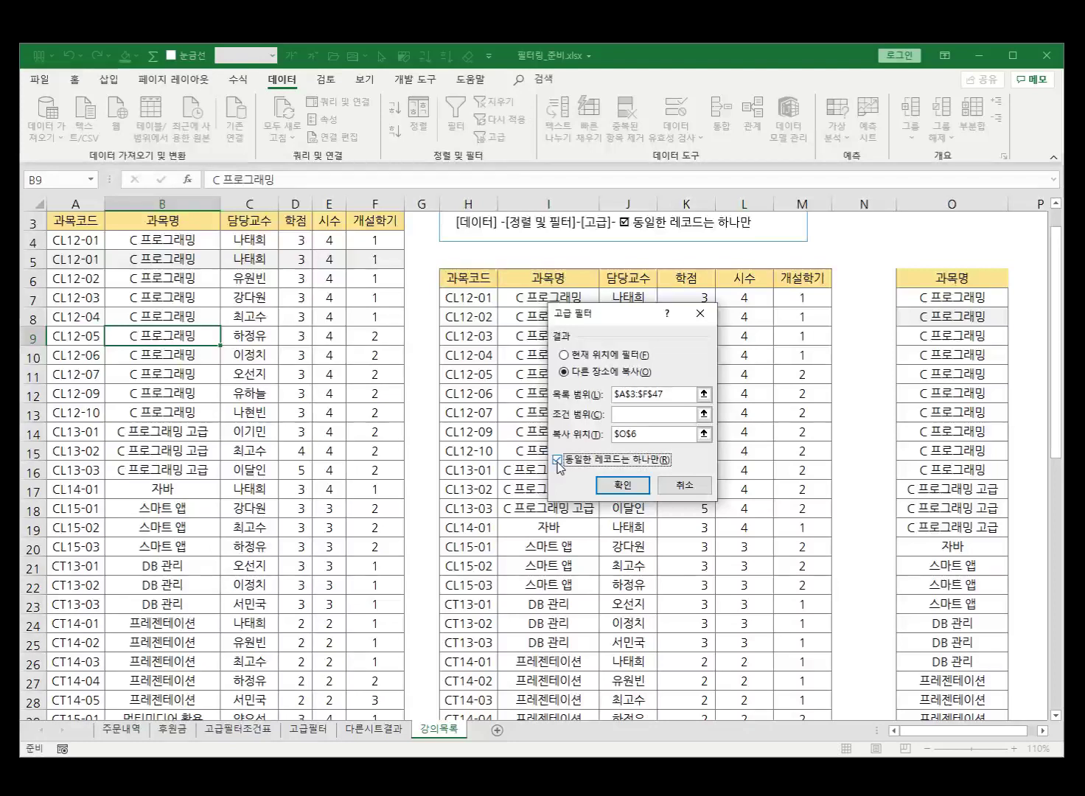
{"action": "left_click", "coordinate": [622, 485]}
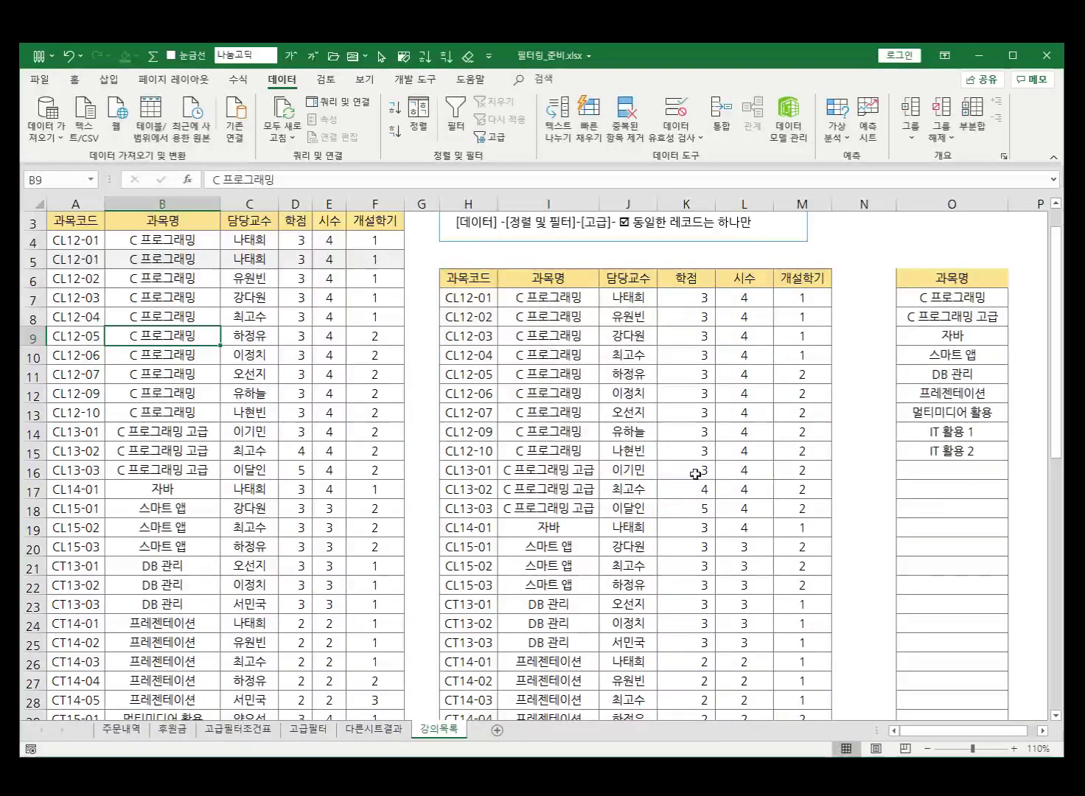
{"action": "scroll", "coordinate": [951, 457], "scroll_direction": "down", "scroll_amount": 4}
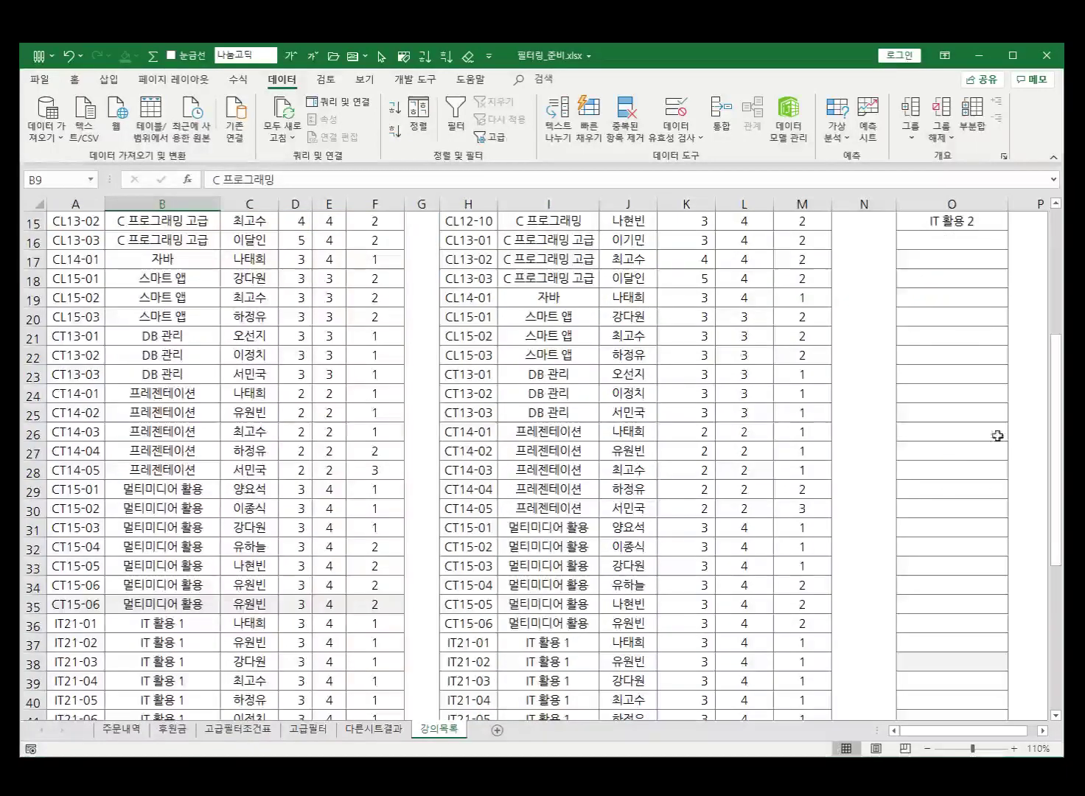
{"action": "scroll", "coordinate": [966, 521], "scroll_direction": "up", "scroll_amount": 5}
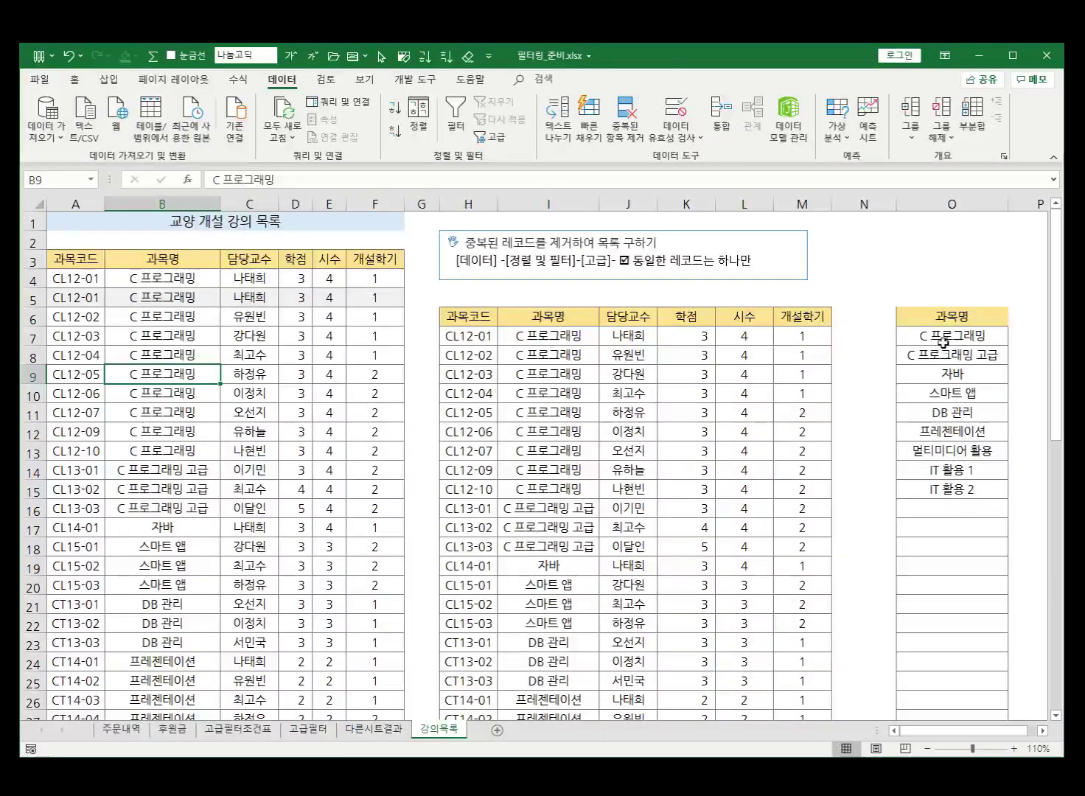
{"action": "left_click_drag", "start_coordinate": [949, 336], "coordinate": [958, 488]}
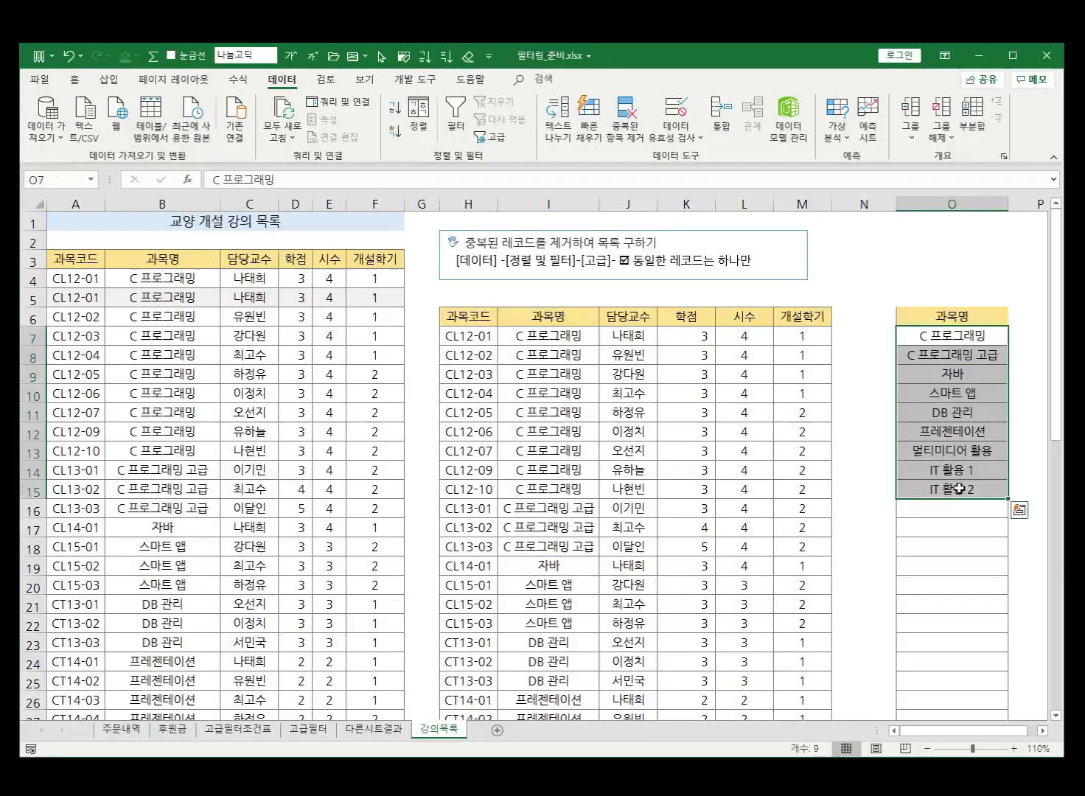
{"action": "left_click_drag", "start_coordinate": [980, 335], "coordinate": [982, 490]}
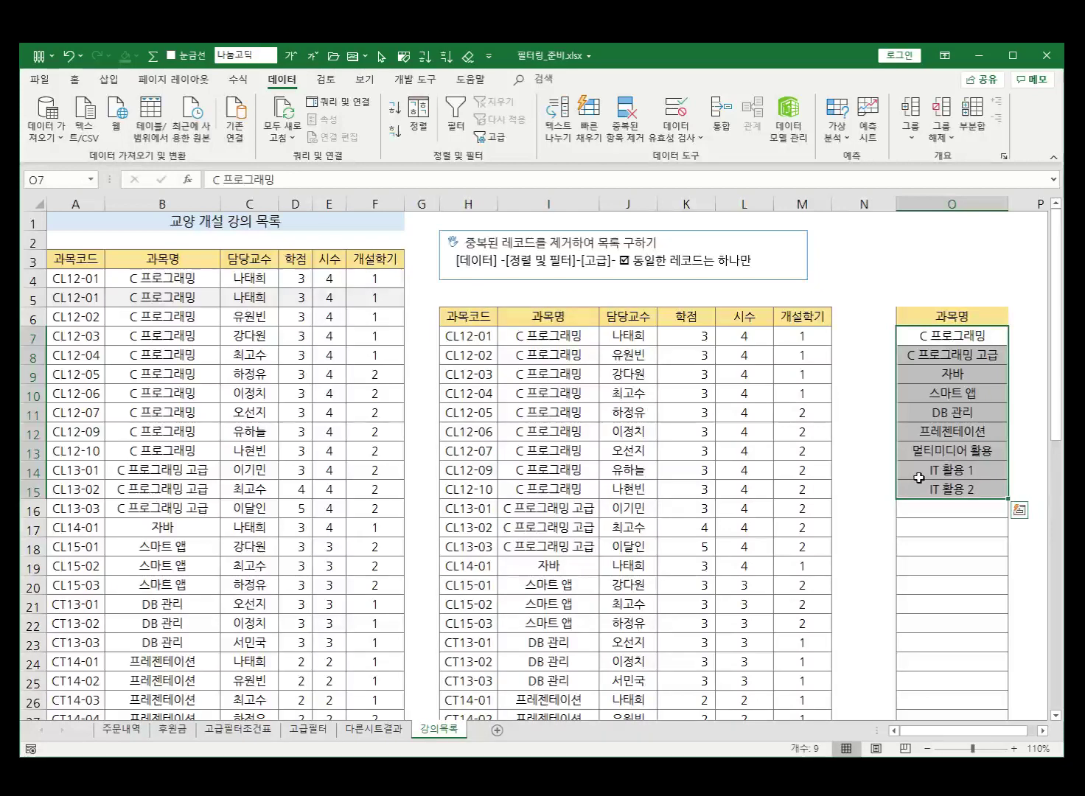
Review the criteria and instructions on the 다른시트결과 sheet against the car owner source data on the 고급필터 sheet.
{"action": "left_click", "coordinate": [377, 730]}
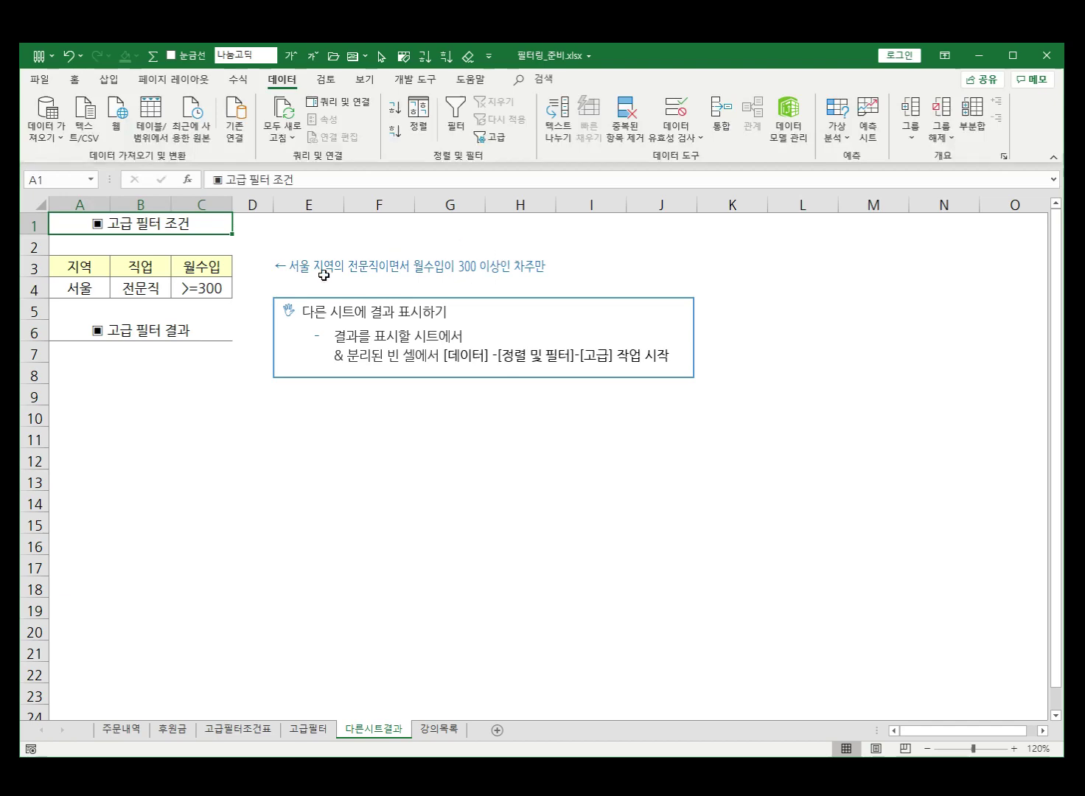
{"action": "left_click", "coordinate": [304, 730]}
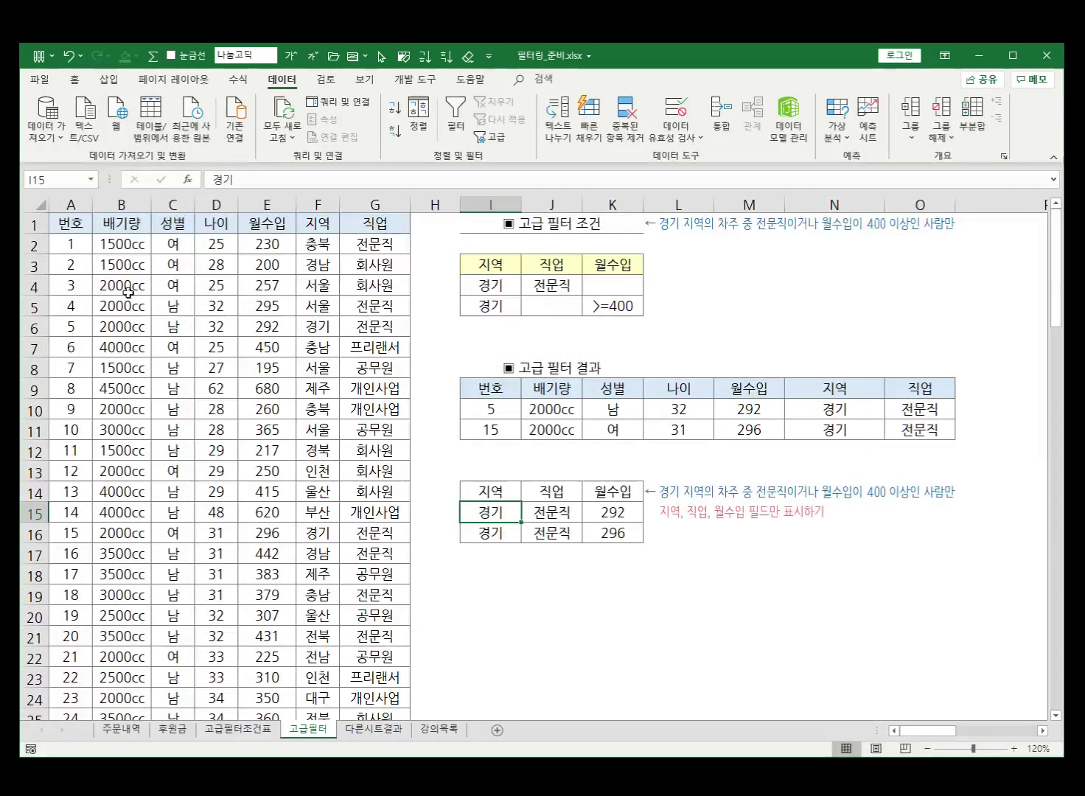
{"action": "left_click", "coordinate": [374, 730]}
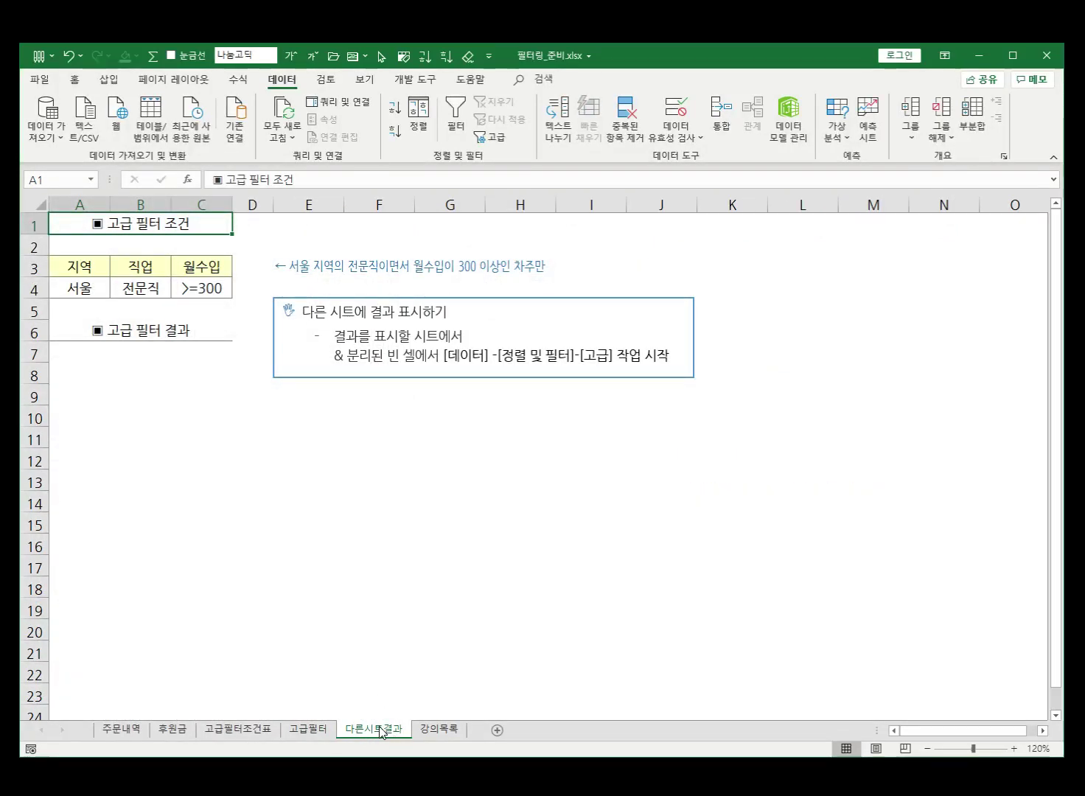
{"action": "left_click", "coordinate": [308, 730]}
{"action": "left_click", "coordinate": [224, 410]}
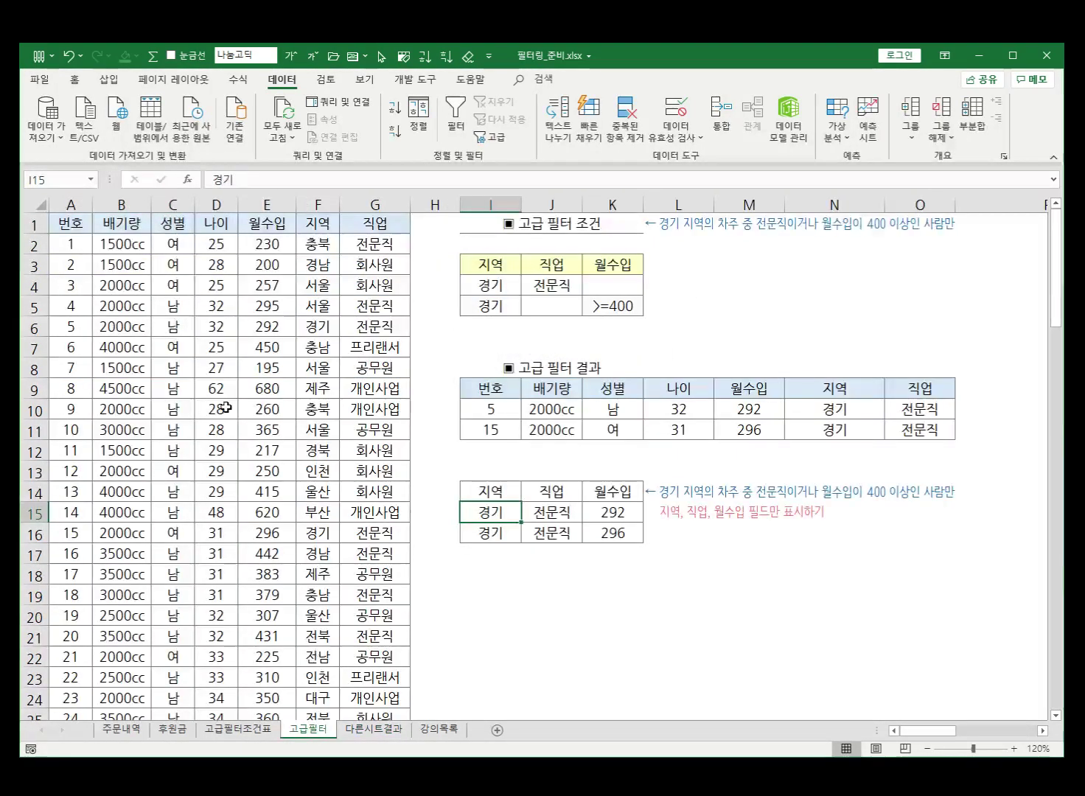
{"action": "scroll", "coordinate": [226, 407], "scroll_direction": "down", "scroll_amount": 4}
{"action": "scroll", "coordinate": [243, 416], "scroll_direction": "down", "scroll_amount": 10}
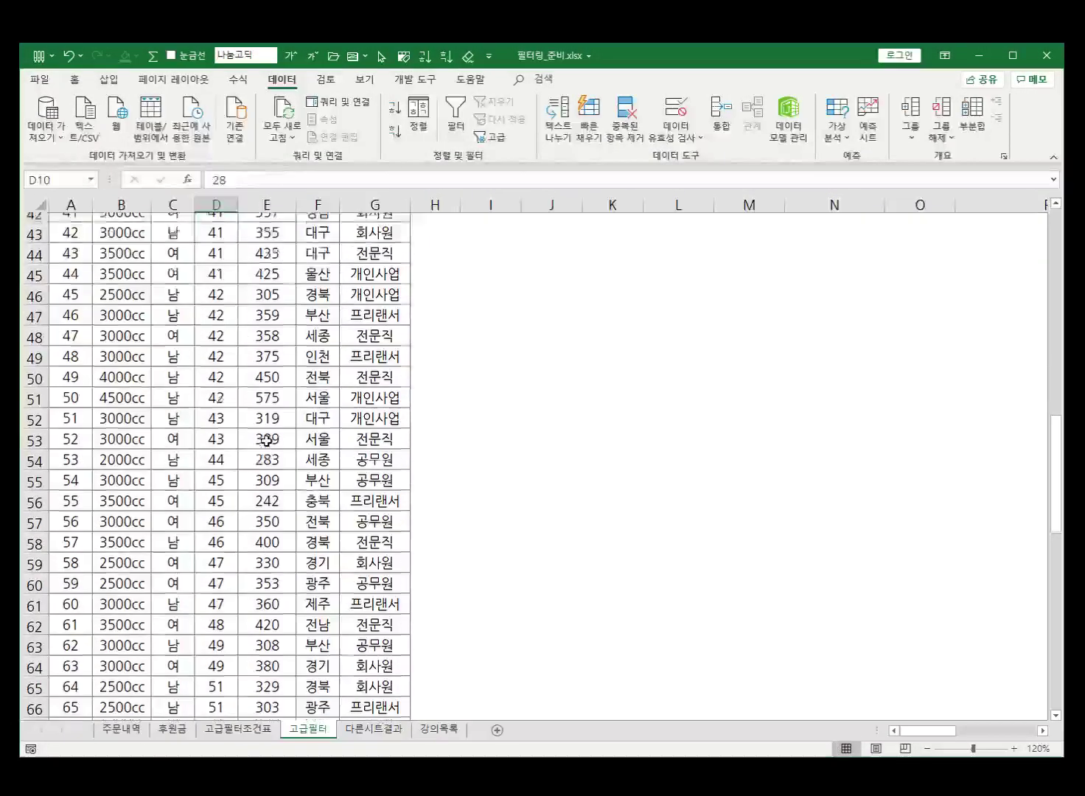
{"action": "scroll", "coordinate": [266, 439], "scroll_direction": "up", "scroll_amount": 5}
{"action": "scroll", "coordinate": [266, 440], "scroll_direction": "up", "scroll_amount": 9}
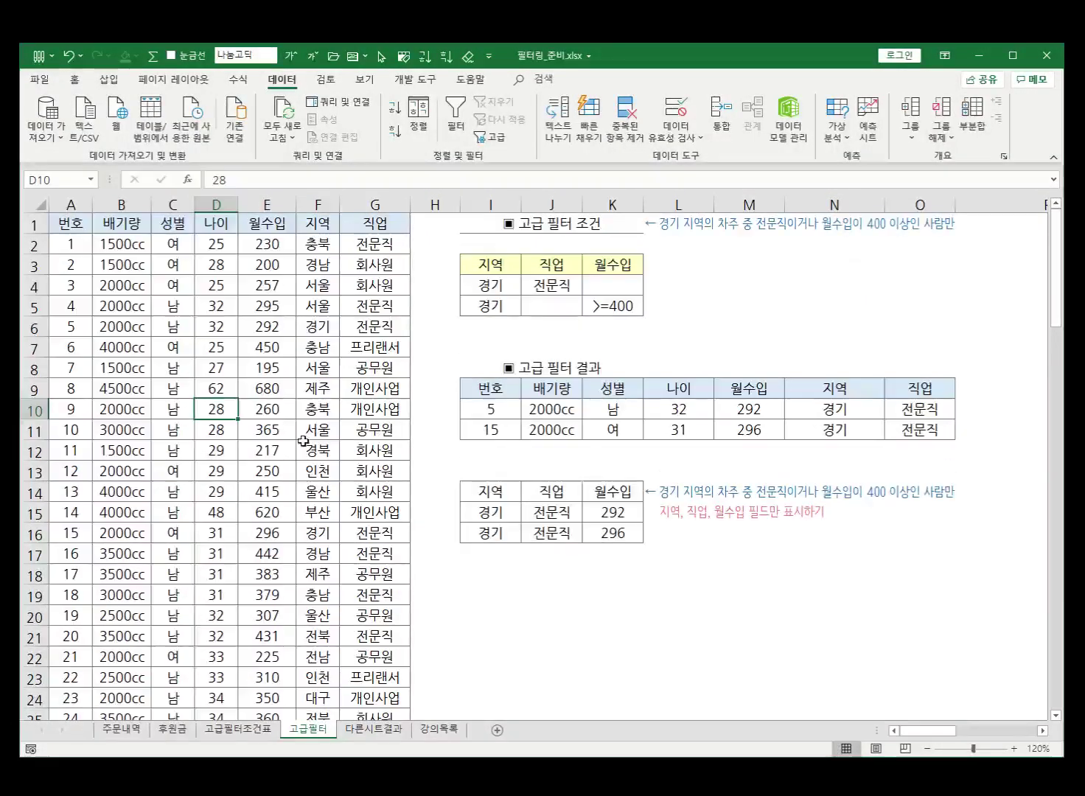
{"action": "left_click", "coordinate": [376, 729]}
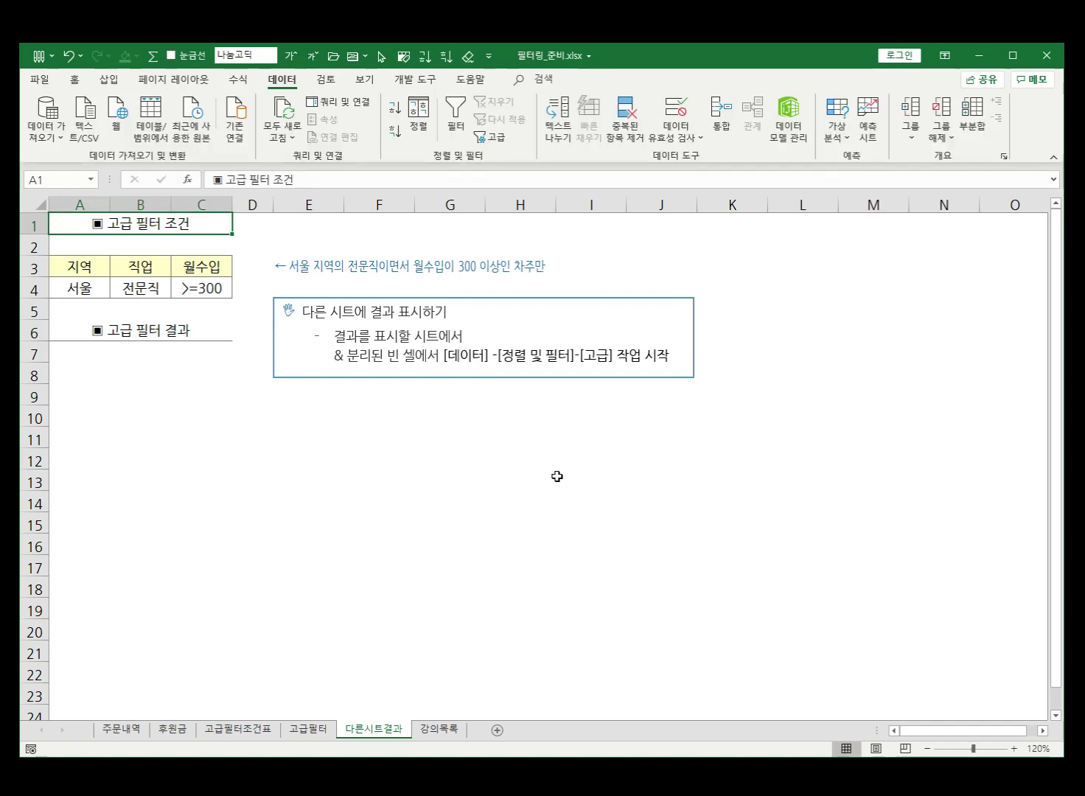
{"action": "left_click", "coordinate": [306, 729]}
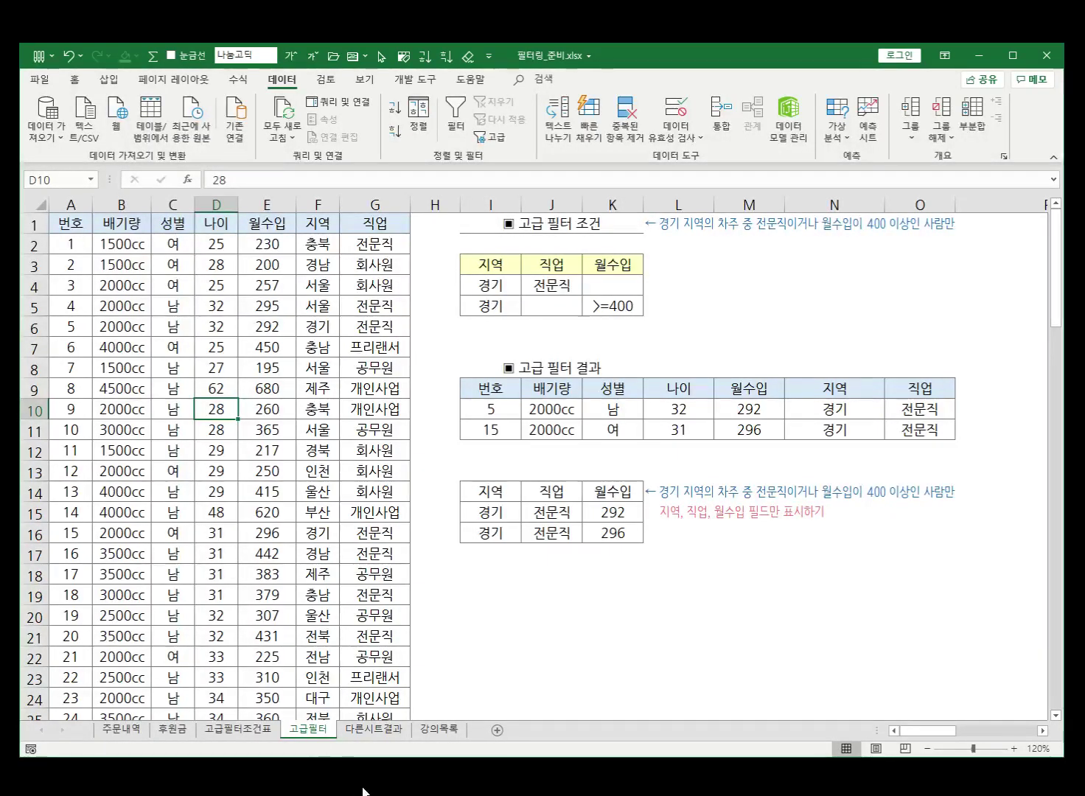
{"action": "left_click", "coordinate": [374, 730]}
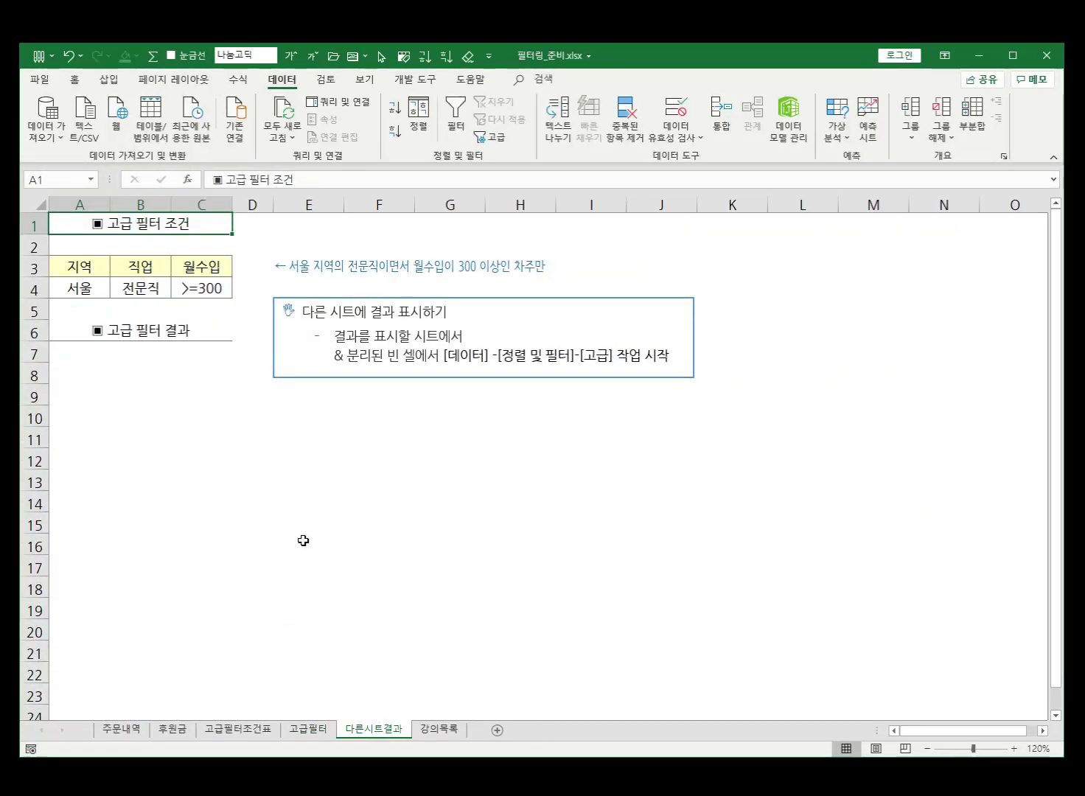
{"action": "left_click_drag", "start_coordinate": [340, 340], "coordinate": [475, 338]}
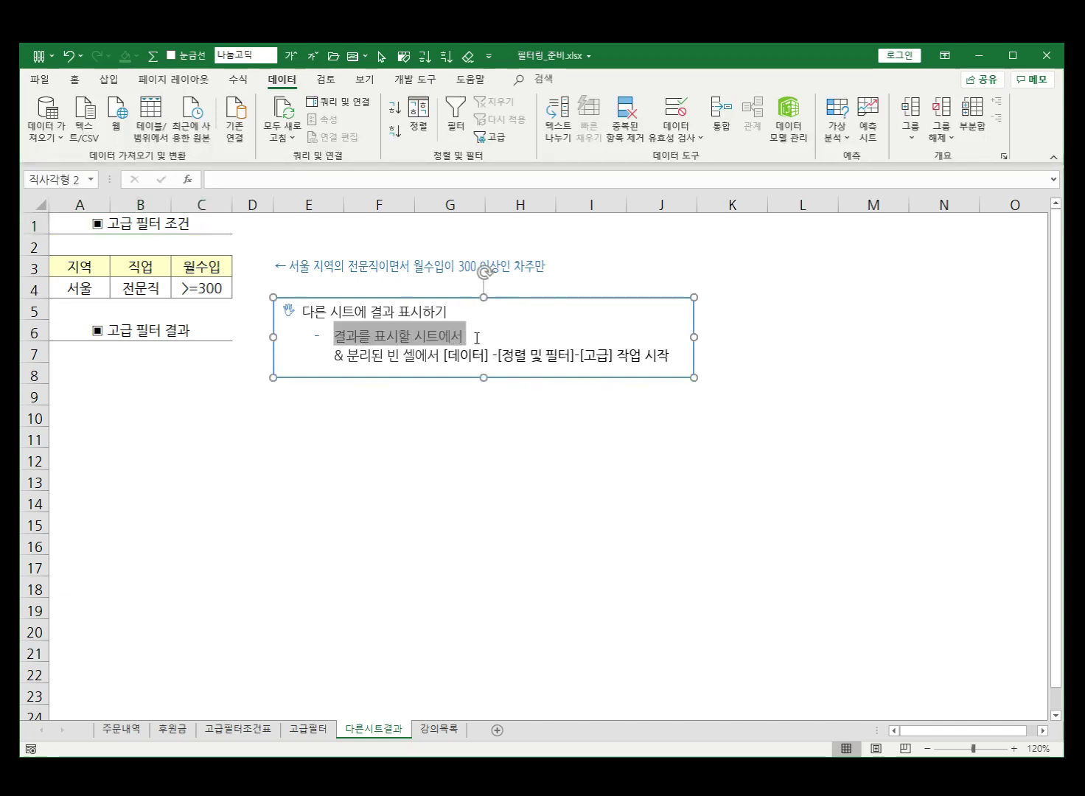
Review the instruction box, the criteria in A1:C4 and the result heading on the 다른시트결과 sheet.
{"action": "left_click_drag", "start_coordinate": [609, 355], "coordinate": [687, 356]}
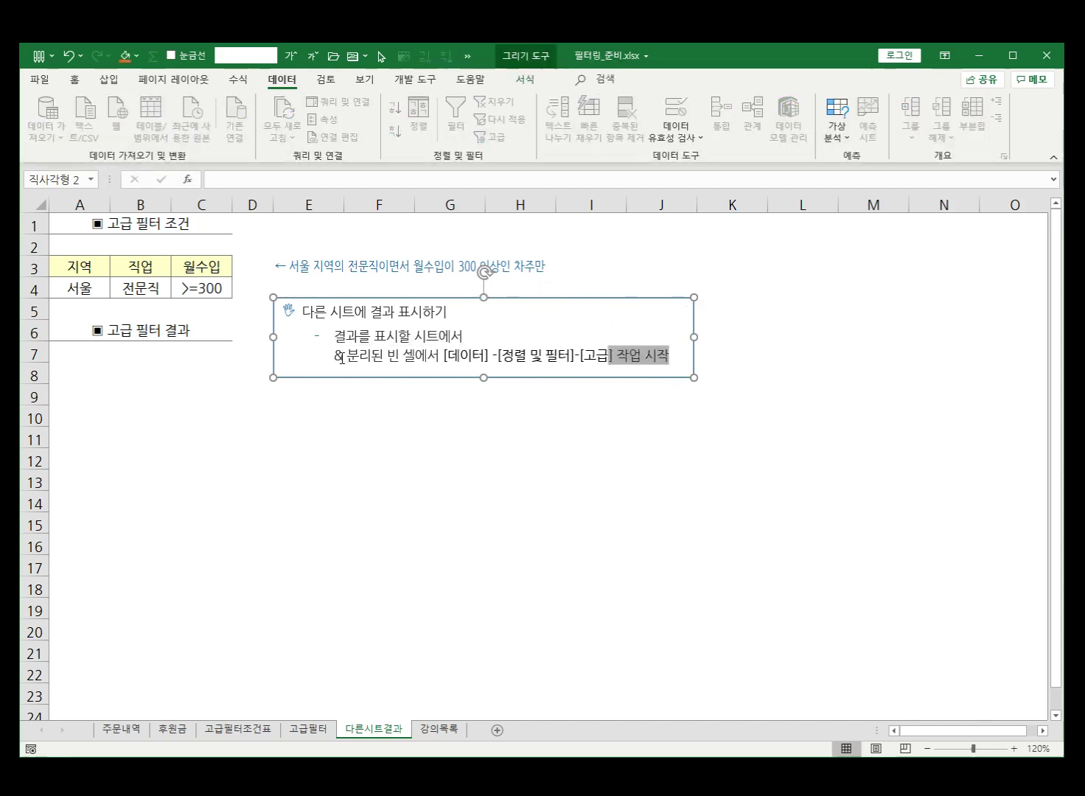
{"action": "left_click_drag", "start_coordinate": [334, 355], "coordinate": [667, 356]}
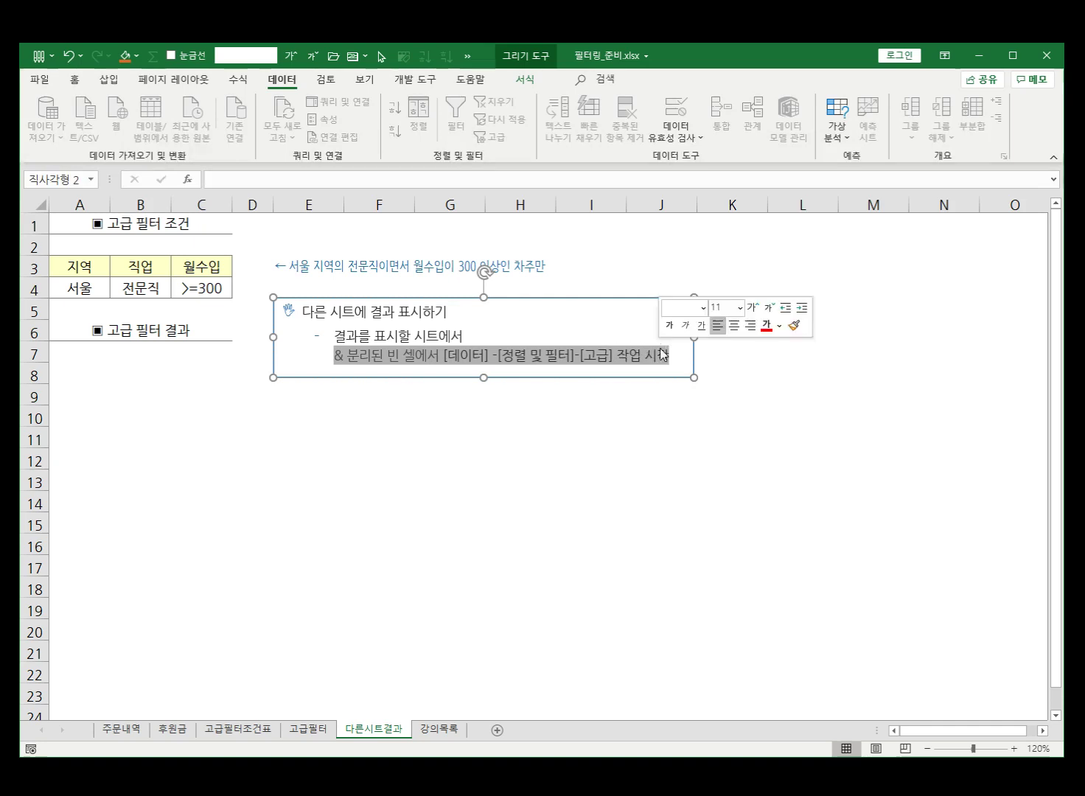
{"action": "left_click", "coordinate": [355, 483]}
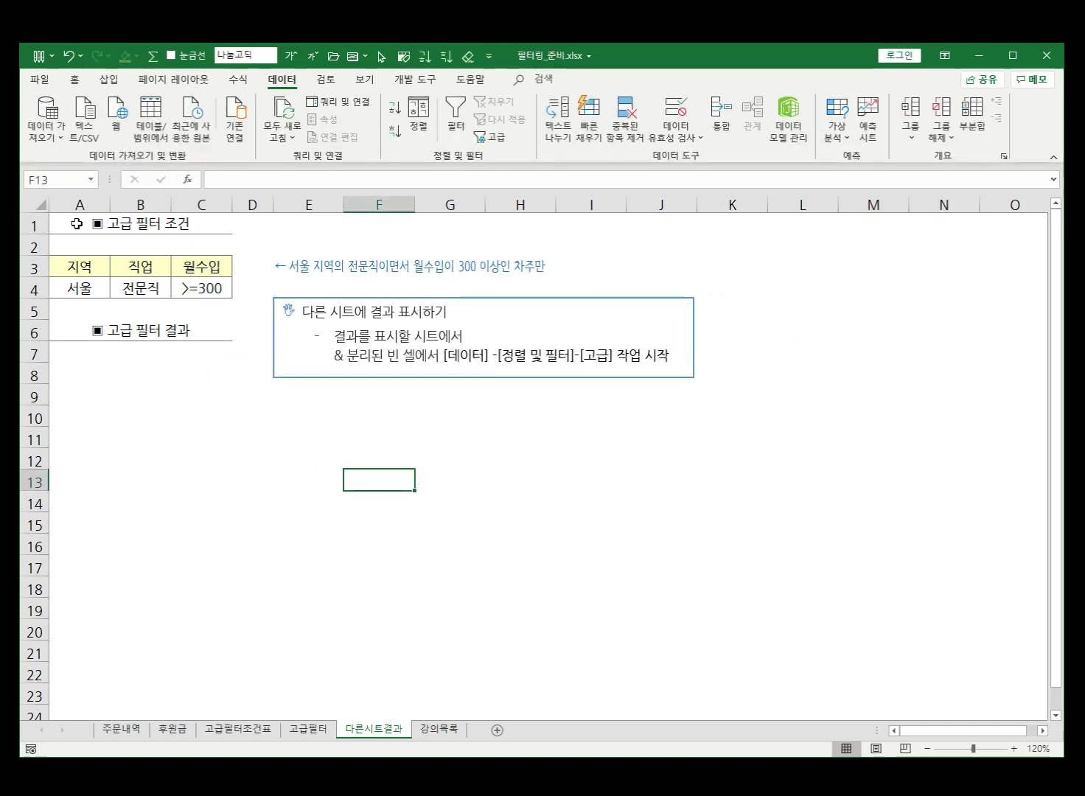
{"action": "left_click_drag", "start_coordinate": [80, 223], "coordinate": [223, 291]}
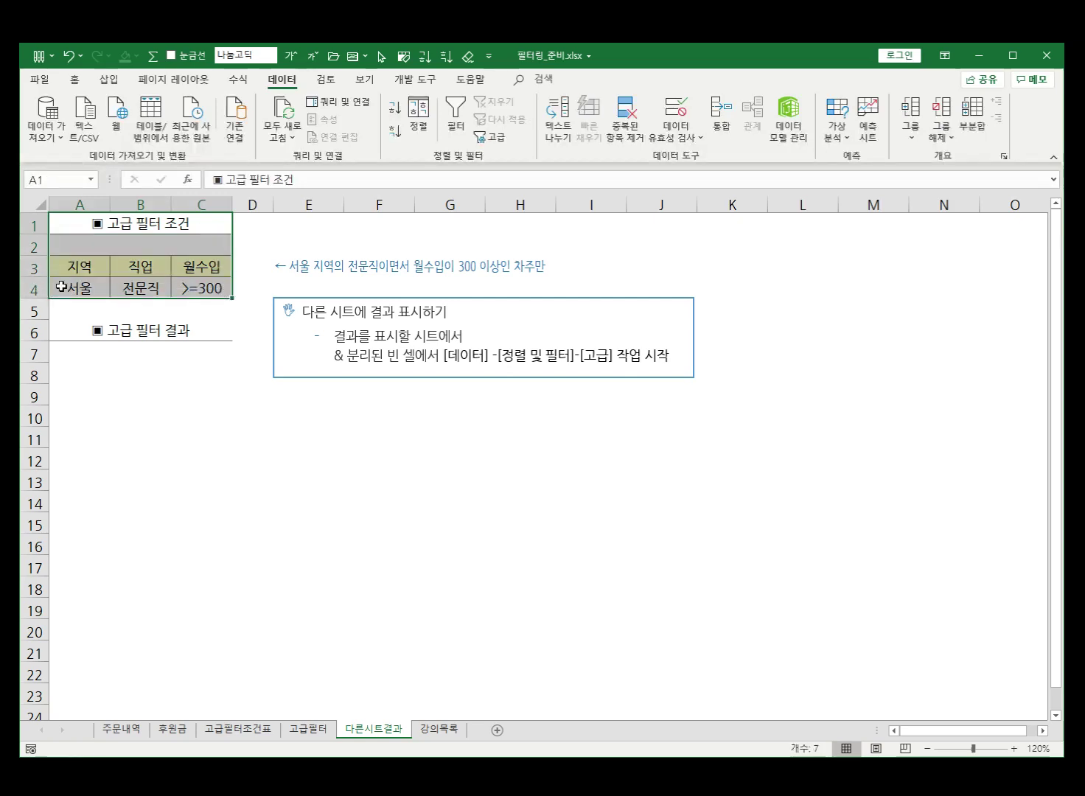
{"action": "left_click", "coordinate": [89, 268]}
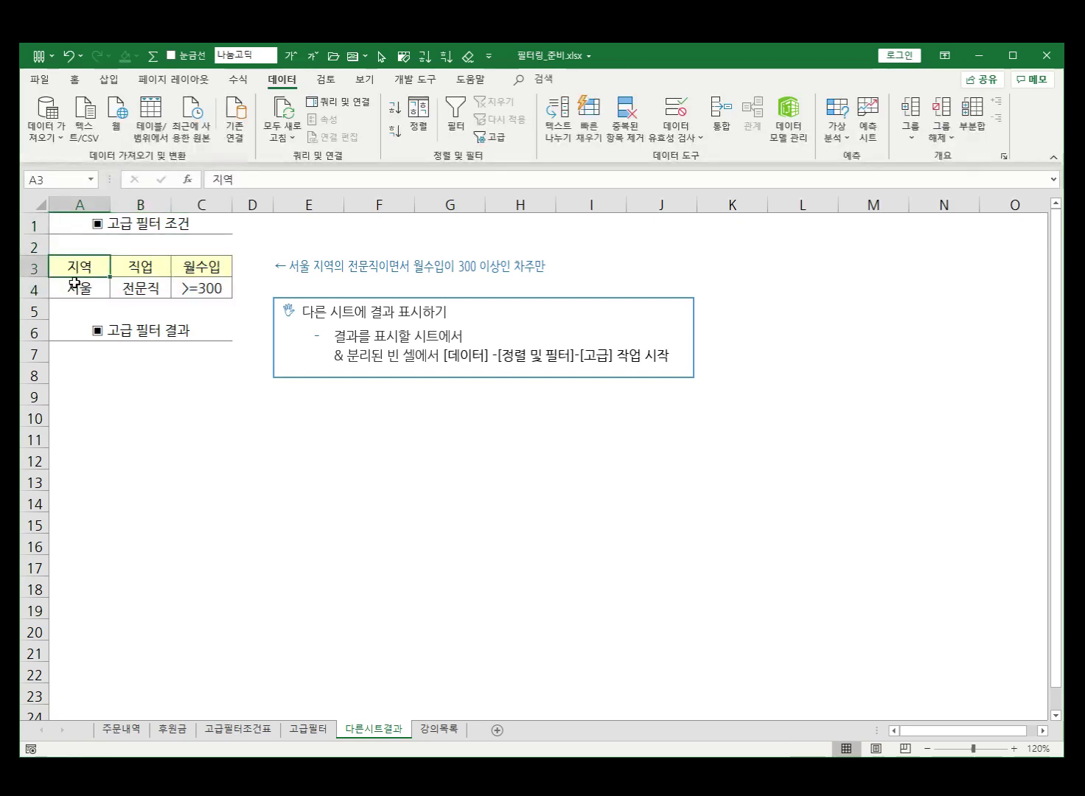
{"action": "left_click_drag", "start_coordinate": [80, 287], "coordinate": [212, 291]}
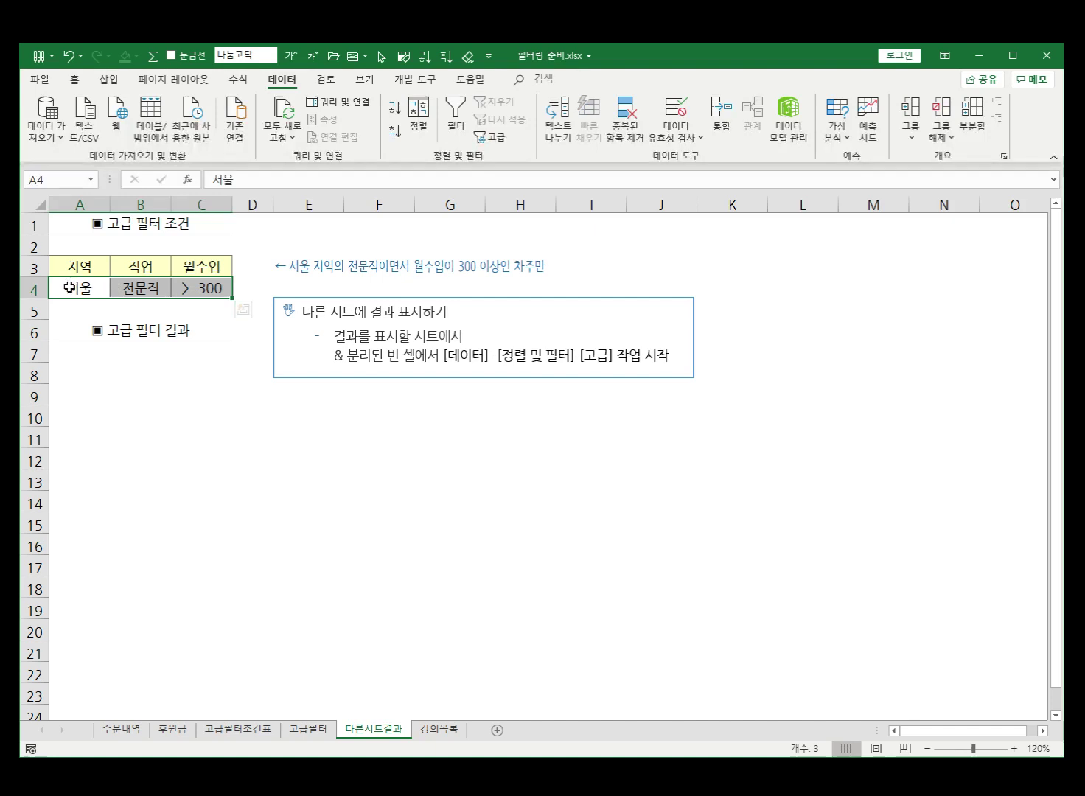
{"action": "left_click_drag", "start_coordinate": [59, 287], "coordinate": [197, 289]}
{"action": "left_click", "coordinate": [308, 495]}
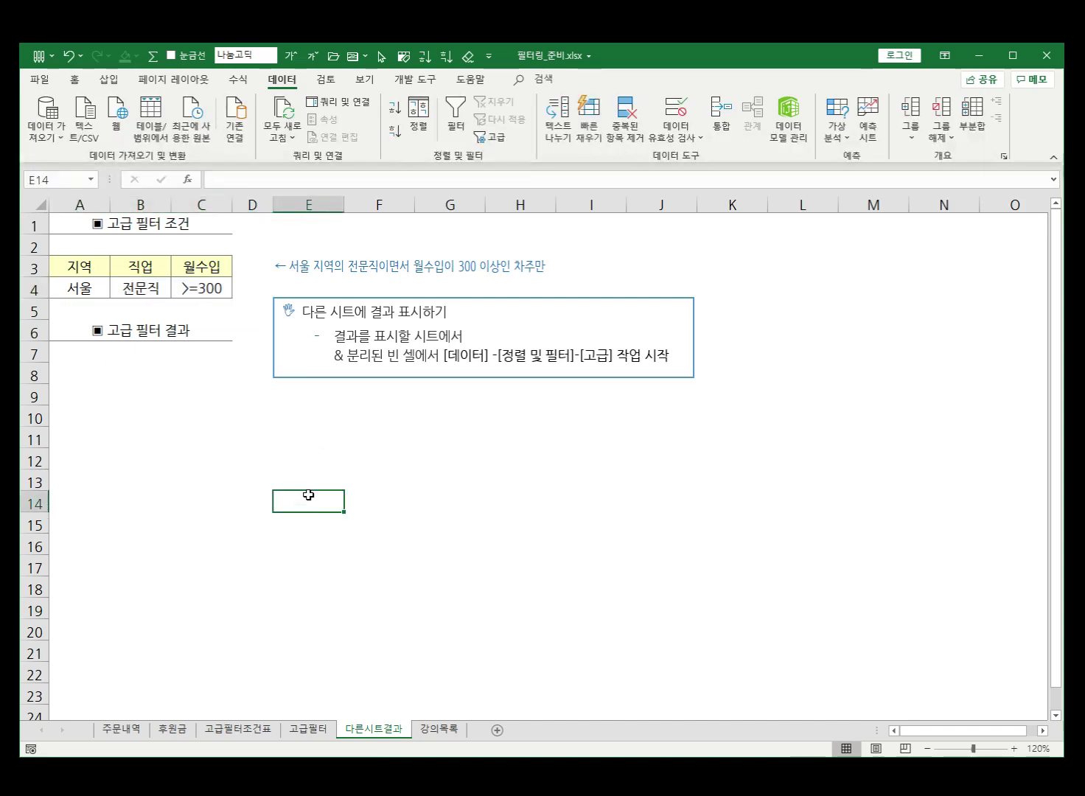
{"action": "left_click", "coordinate": [108, 328]}
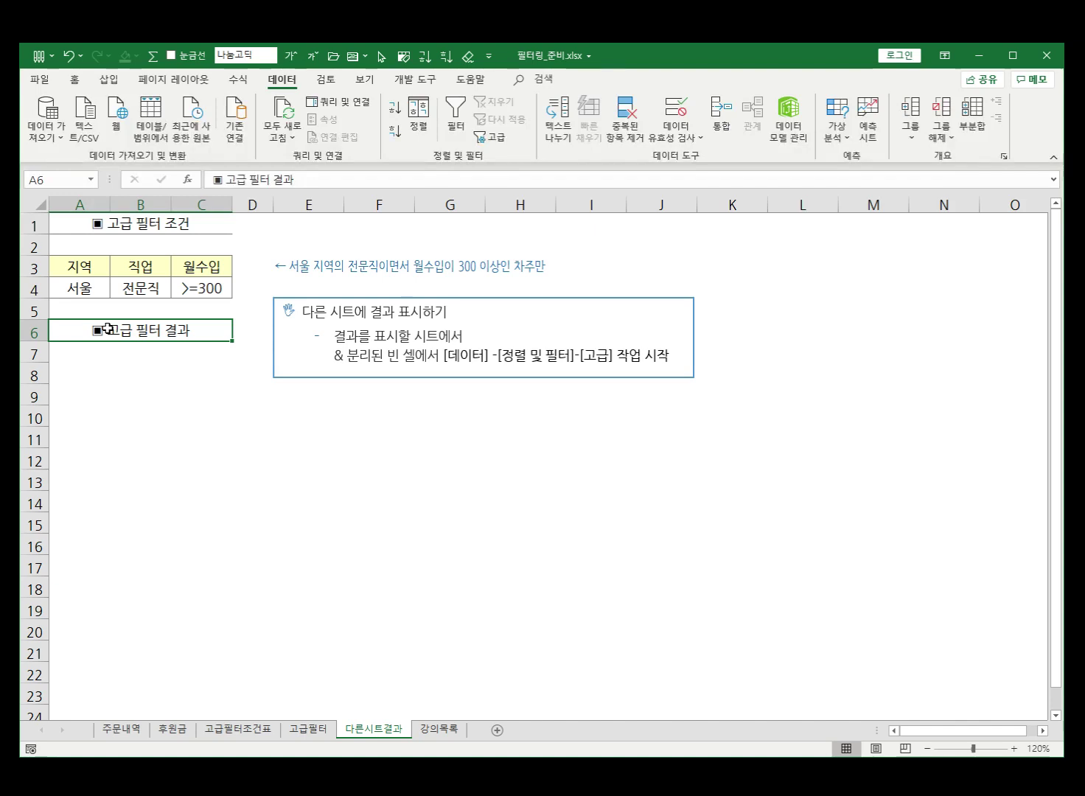
Try an Advanced Filter from criteria cell A4, using A3:C4 as both list and criteria ranges and copying to A7.
{"action": "left_click", "coordinate": [96, 290]}
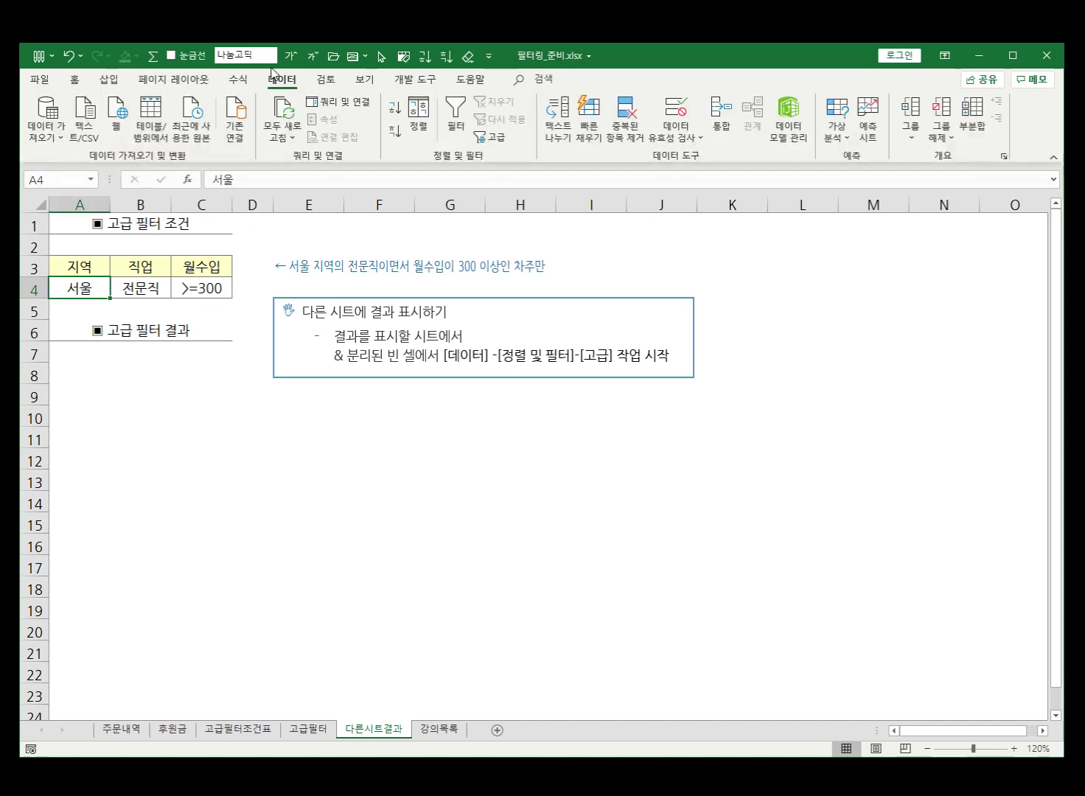
{"action": "left_click", "coordinate": [495, 137]}
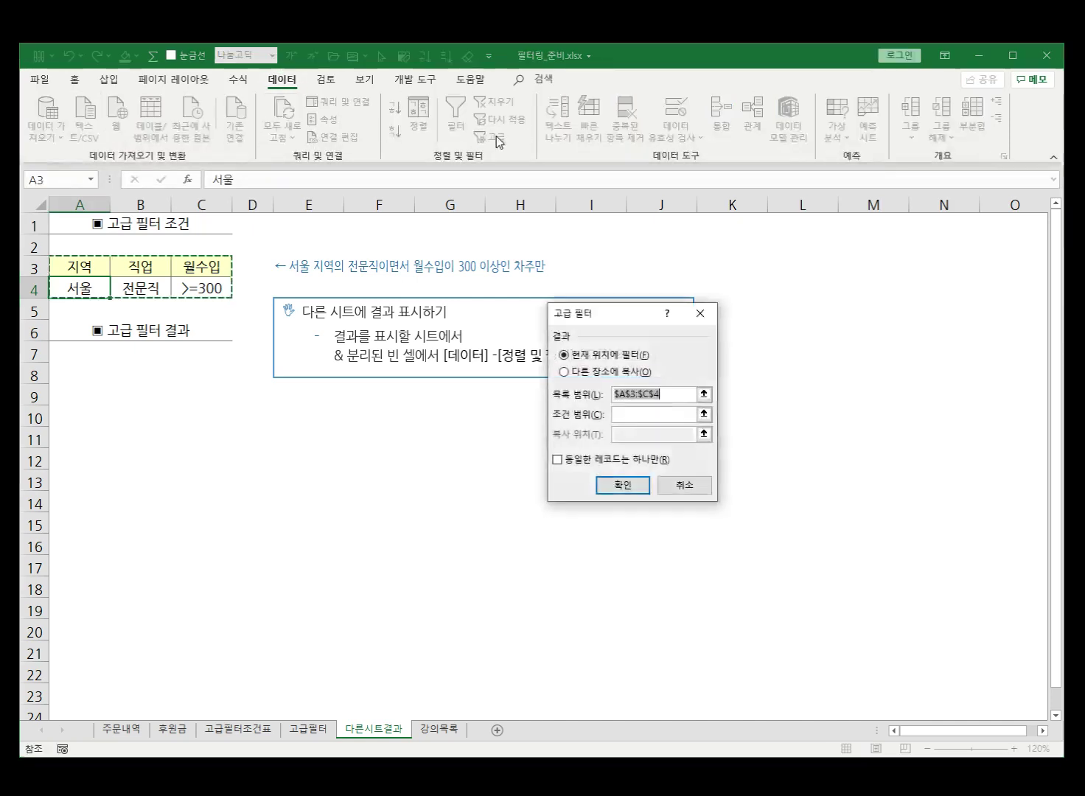
{"action": "left_click", "coordinate": [619, 415]}
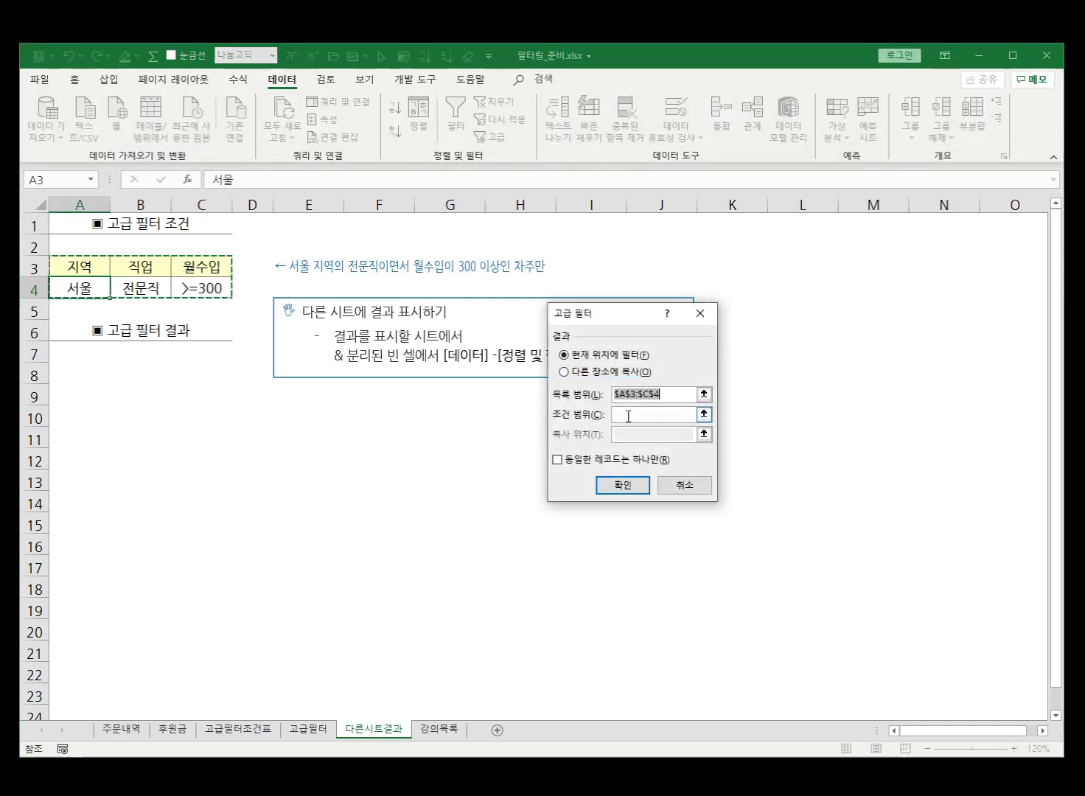
{"action": "left_click_drag", "start_coordinate": [78, 266], "coordinate": [217, 293]}
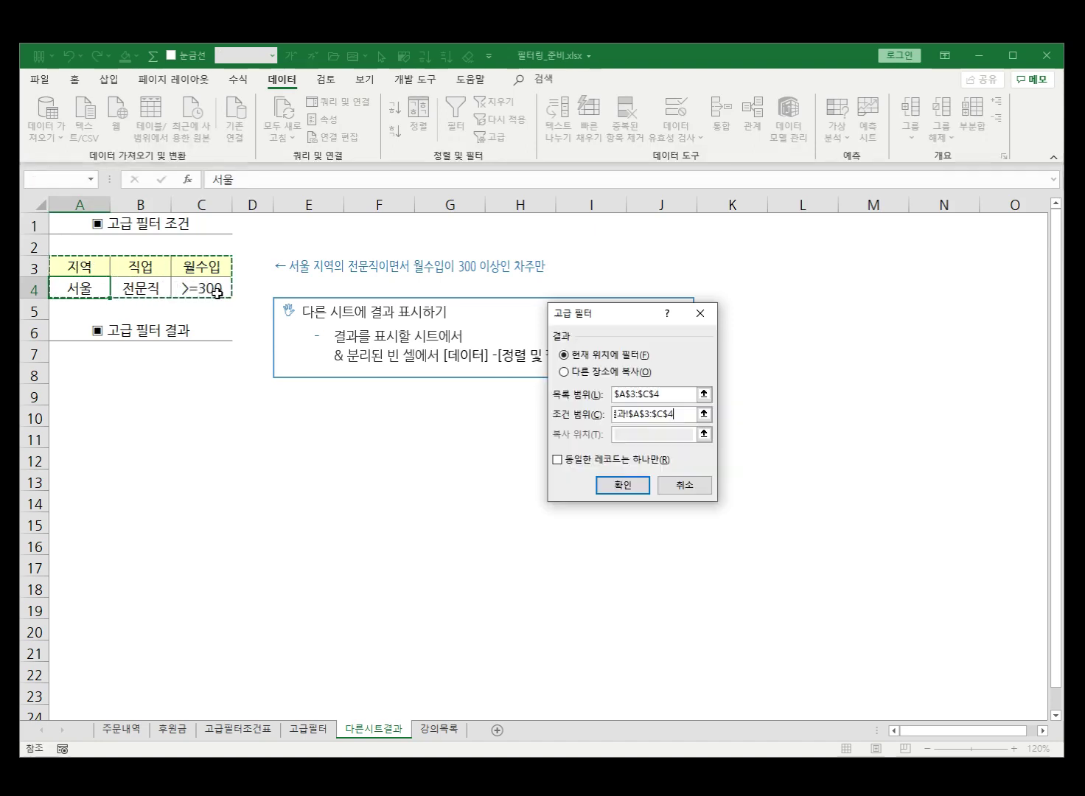
{"action": "left_click", "coordinate": [564, 372]}
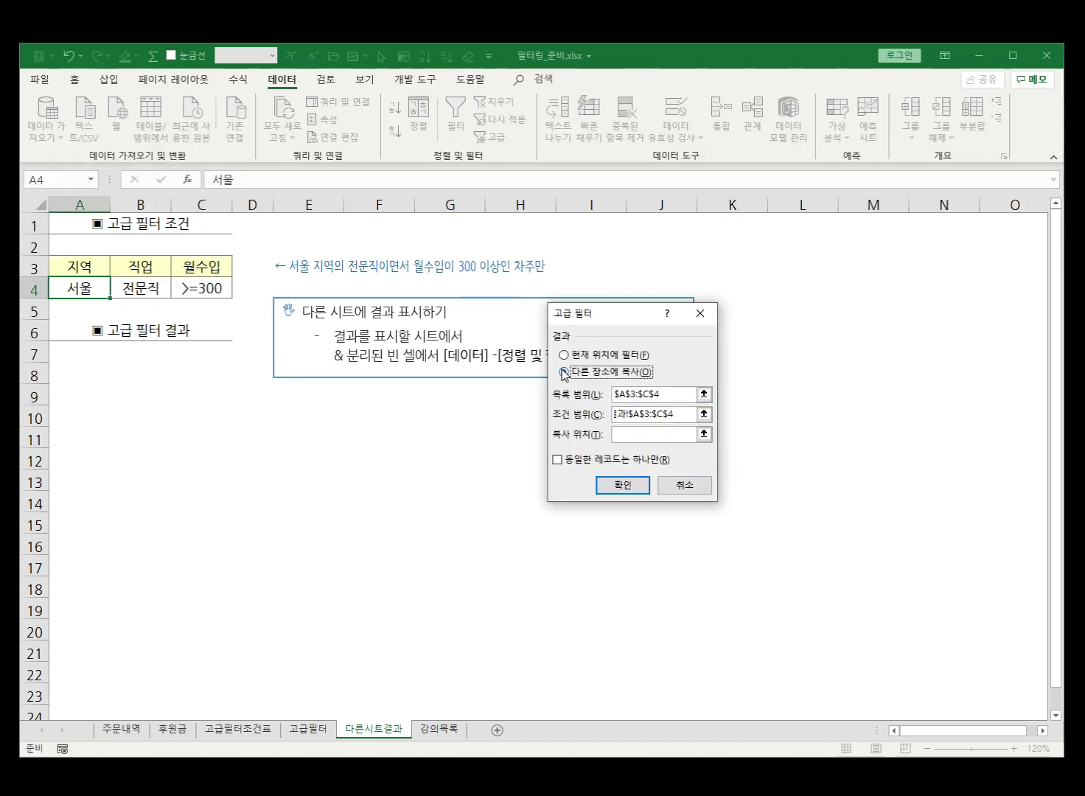
{"action": "left_click", "coordinate": [623, 435]}
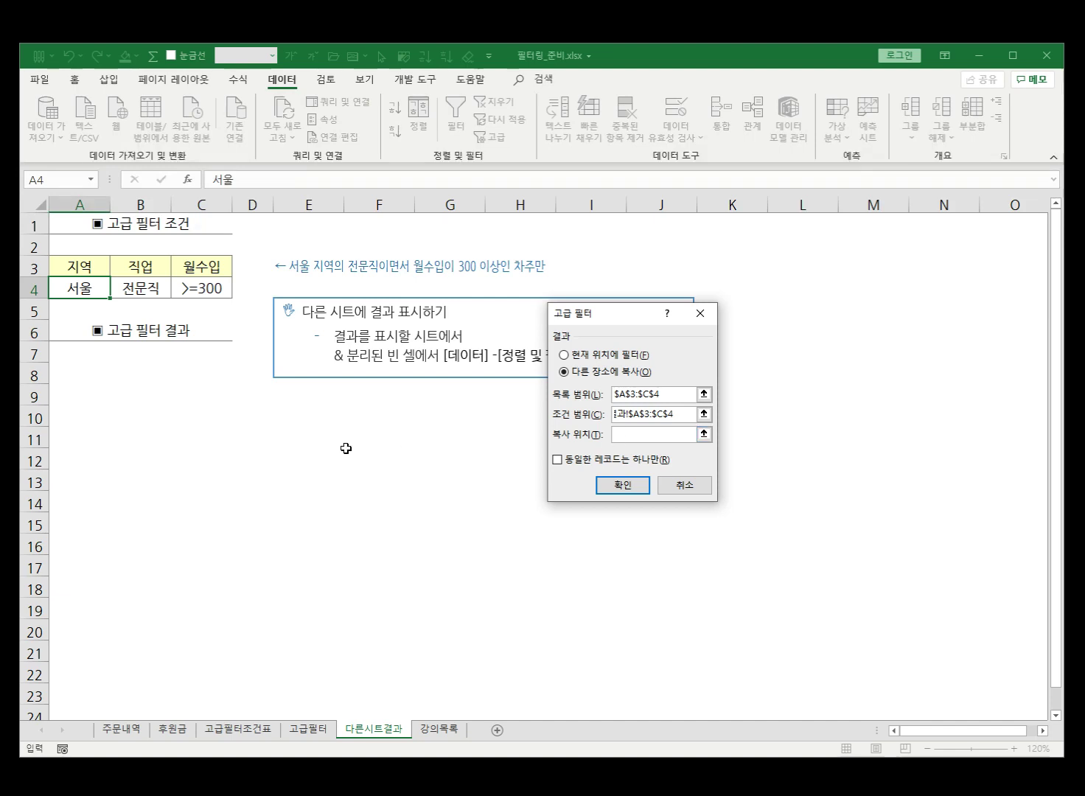
{"action": "left_click", "coordinate": [58, 351]}
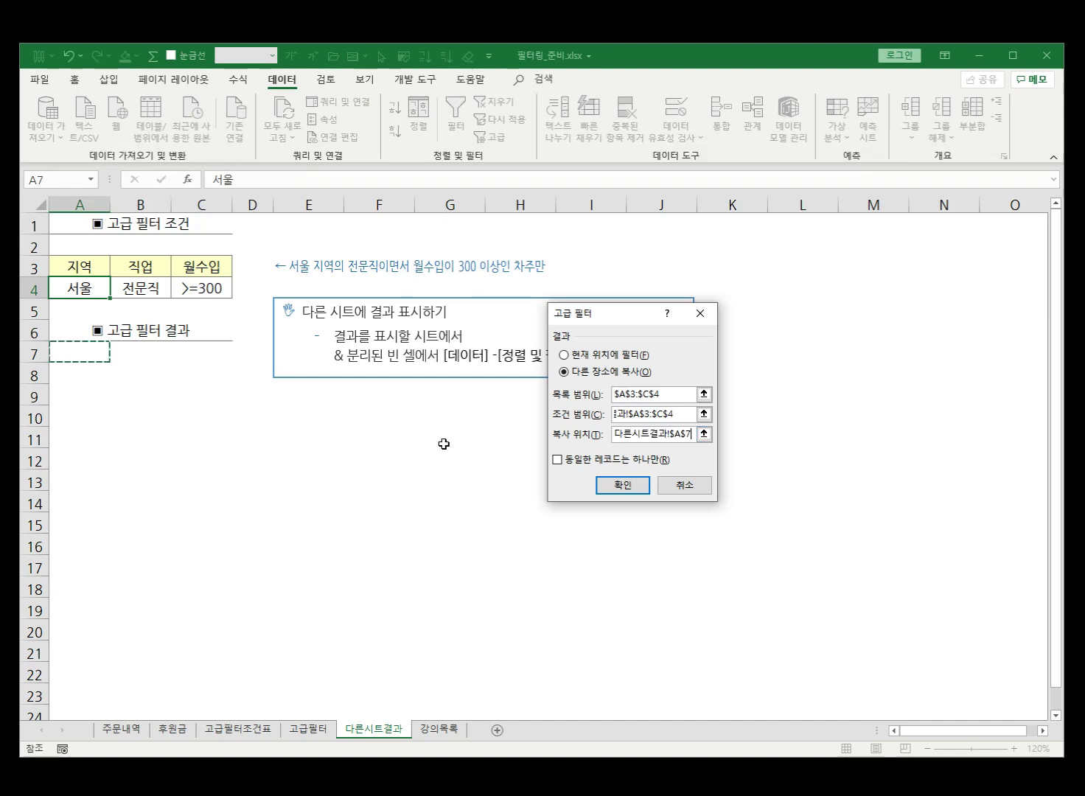
{"action": "left_click", "coordinate": [619, 488]}
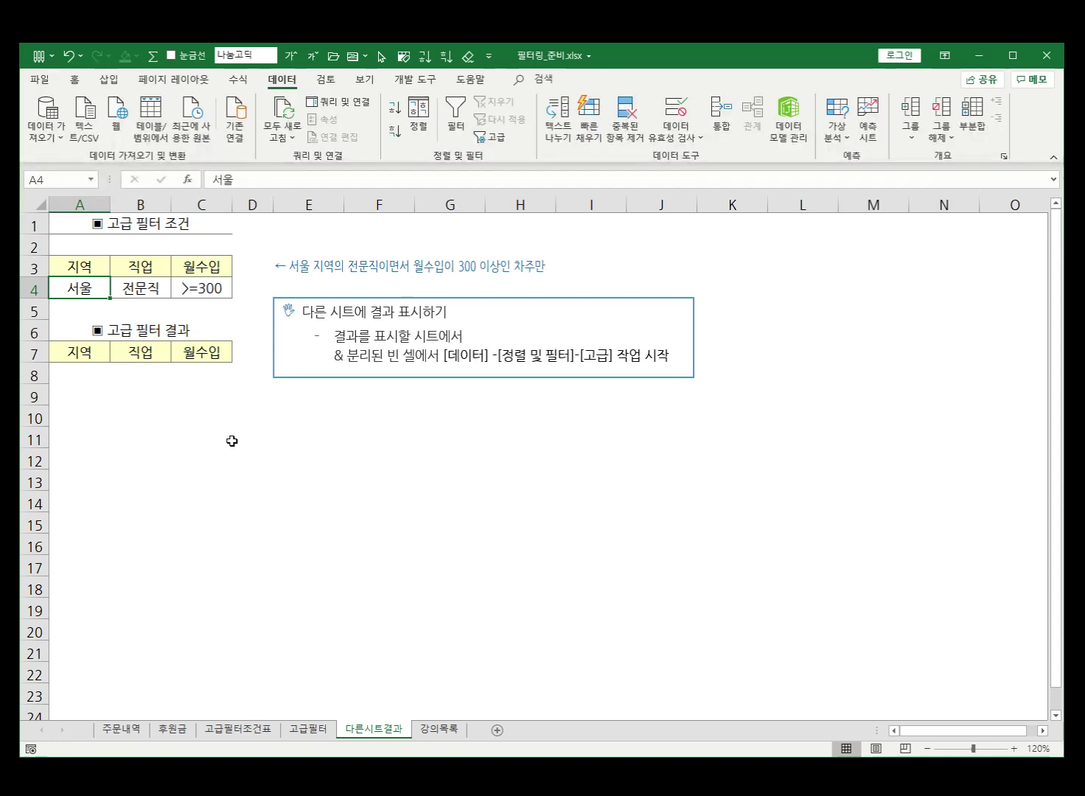
{"action": "key", "text": "F8"}
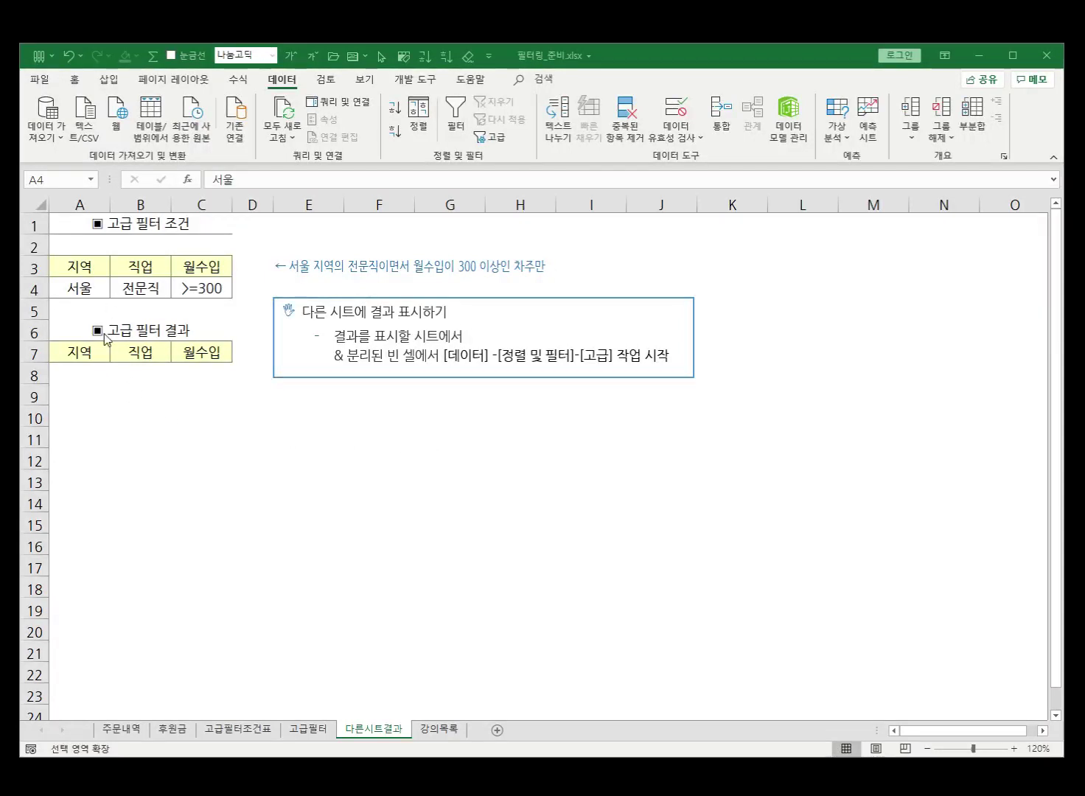
{"action": "left_click", "coordinate": [85, 288]}
{"action": "left_click", "coordinate": [84, 288]}
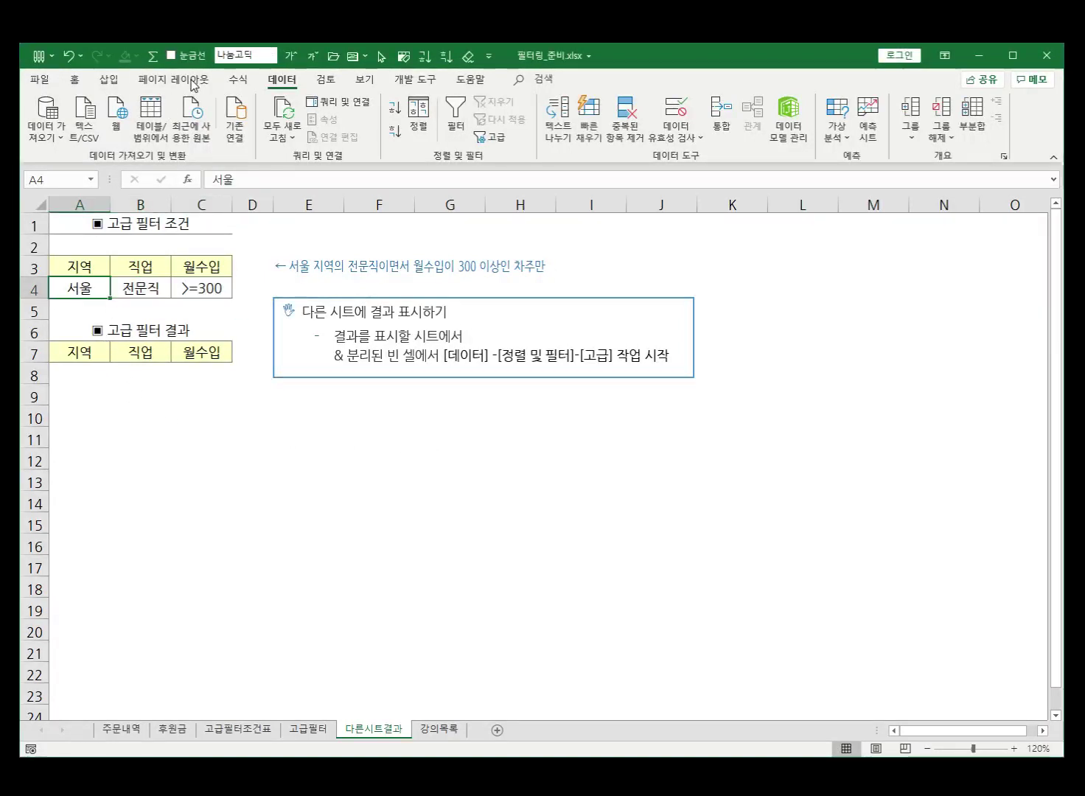
{"action": "left_click", "coordinate": [496, 139]}
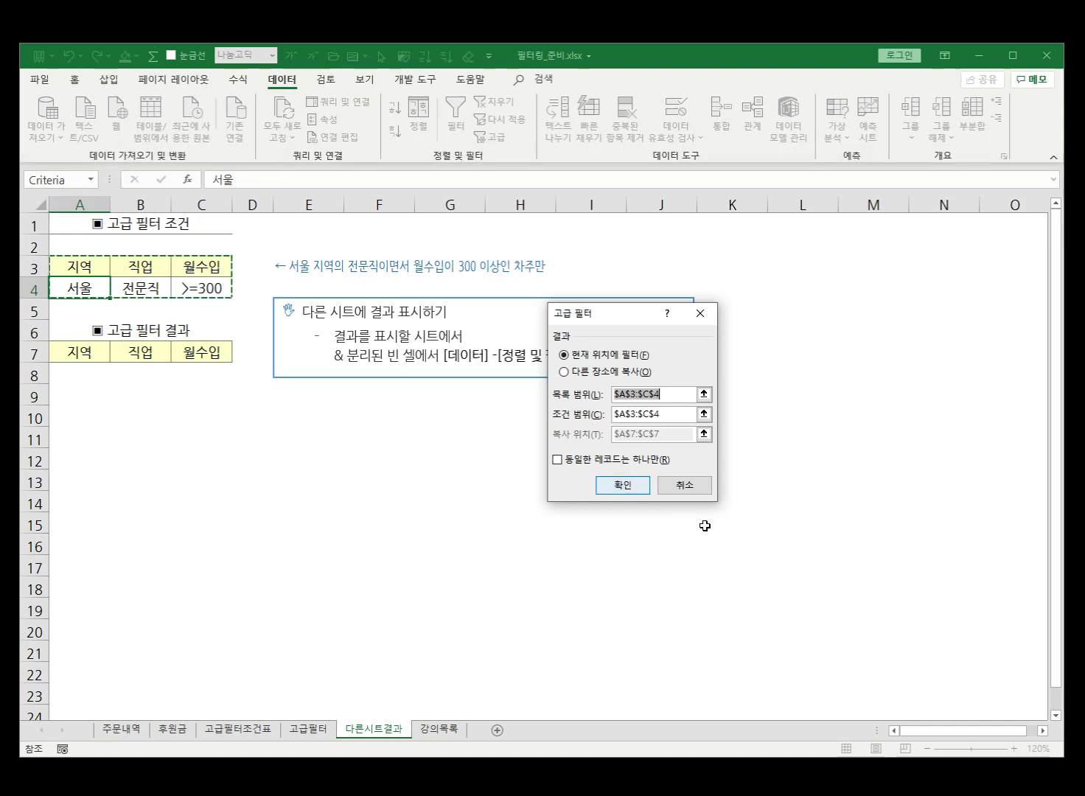
{"action": "left_click", "coordinate": [683, 484]}
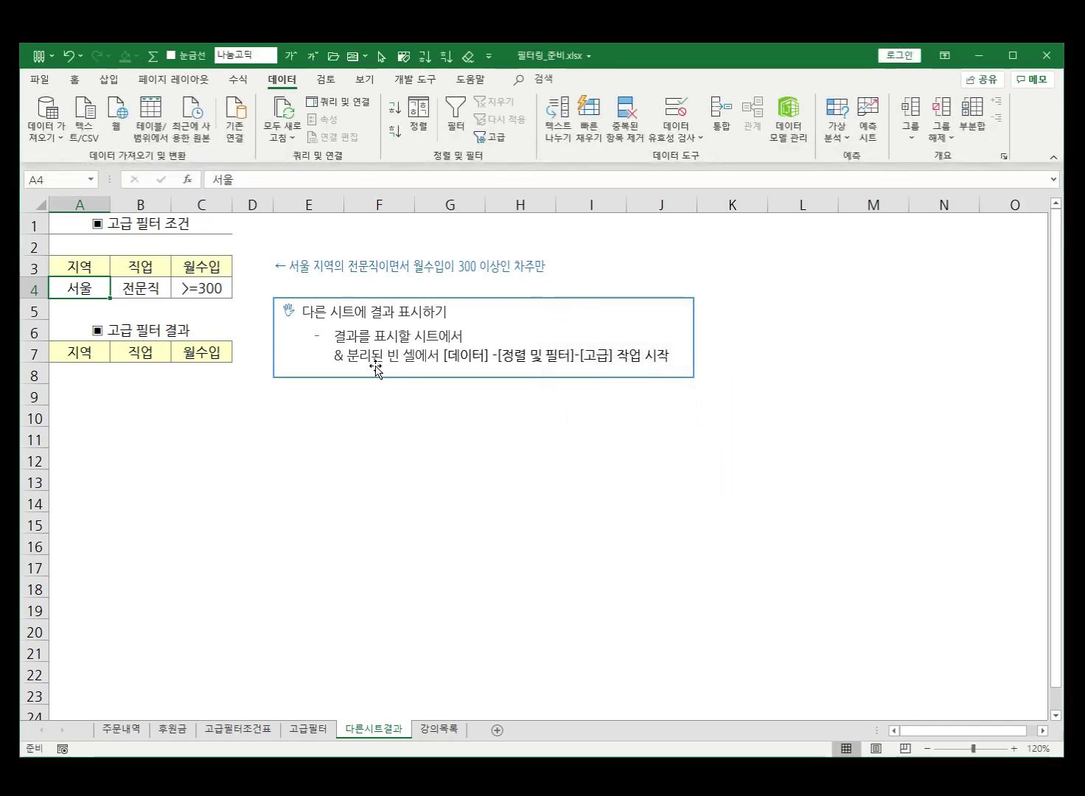
{"action": "left_click_drag", "start_coordinate": [337, 356], "coordinate": [685, 359]}
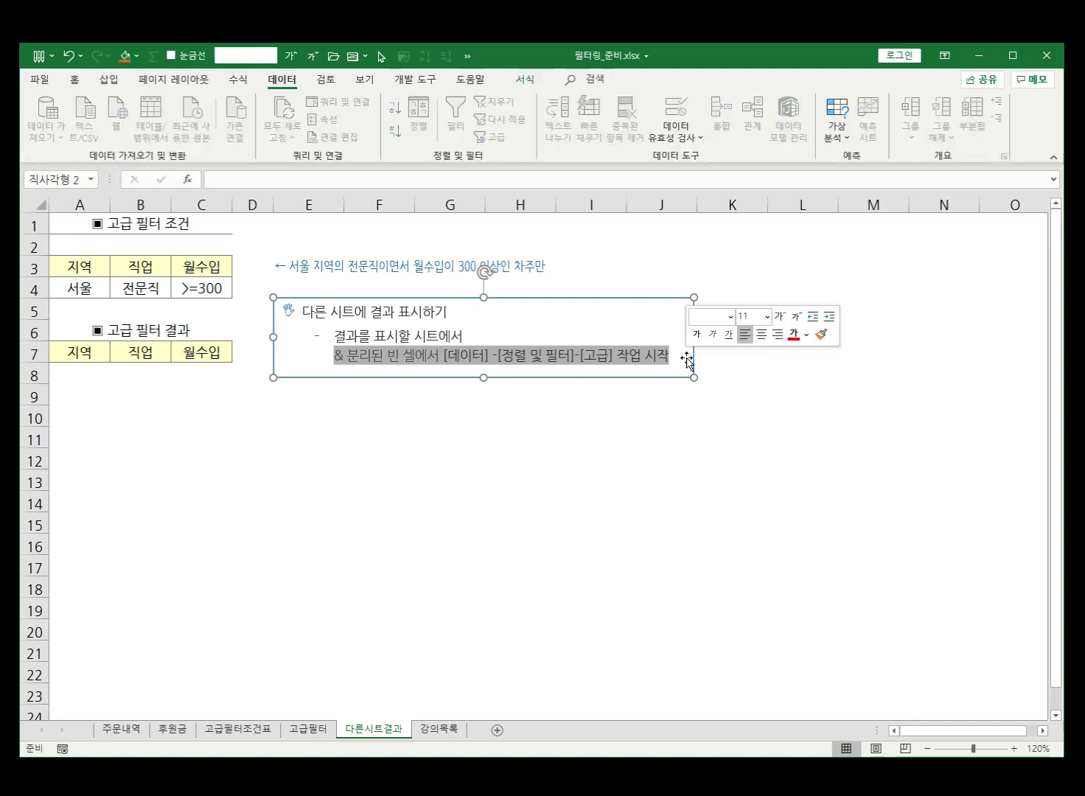
Clear the extracted headers and their formatting from A7:C7 by pasting the blank cell A9 over them.
{"action": "left_click", "coordinate": [59, 352]}
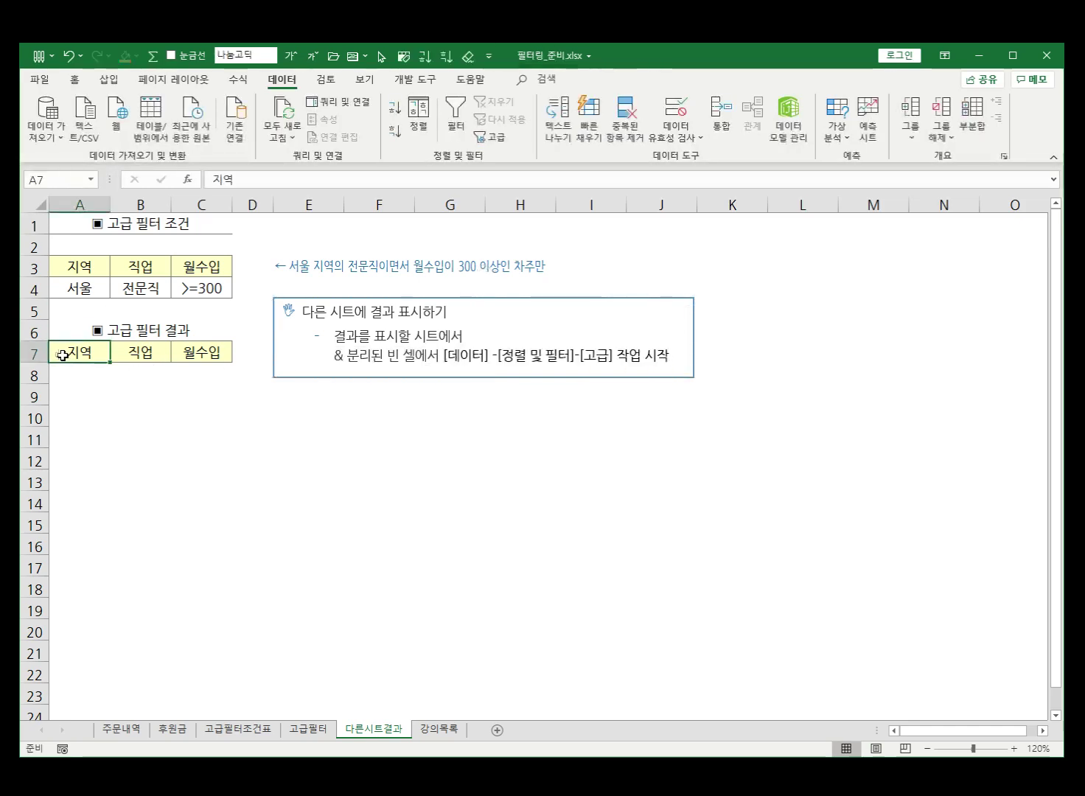
{"action": "left_click", "coordinate": [75, 377]}
{"action": "left_click", "coordinate": [81, 394]}
{"action": "key", "text": "ctrl+c"}
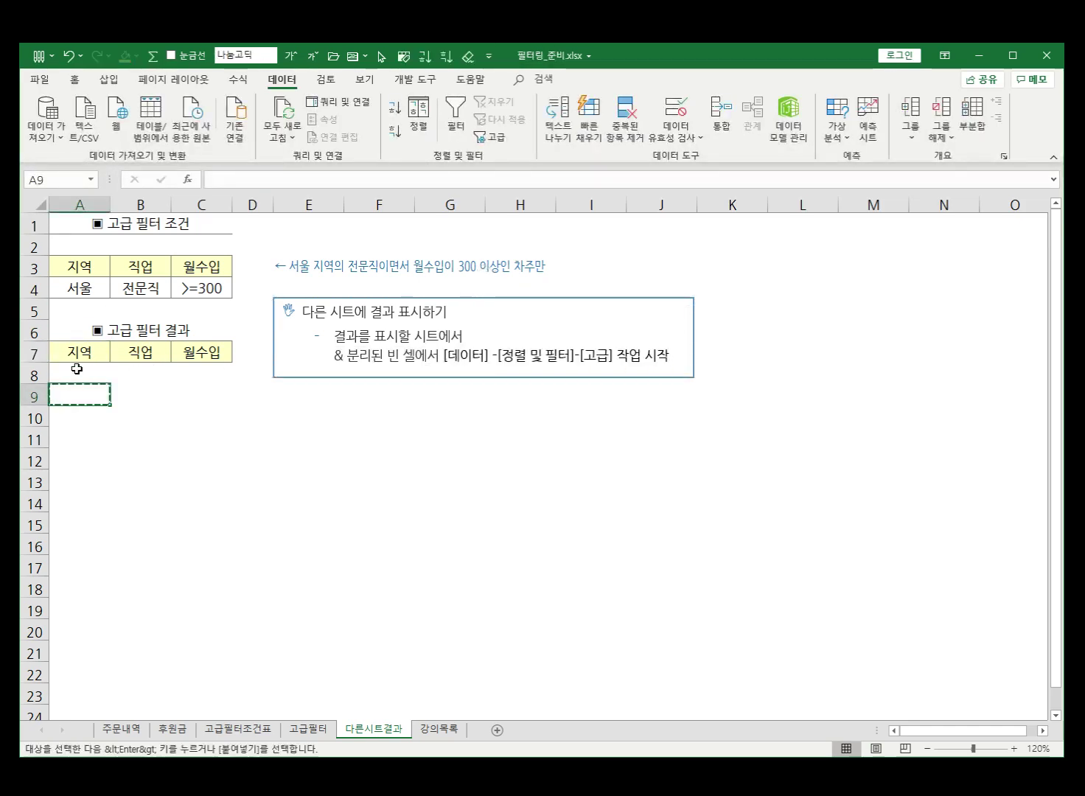
{"action": "left_click_drag", "start_coordinate": [104, 353], "coordinate": [221, 352]}
{"action": "key", "text": "ctrl+v"}
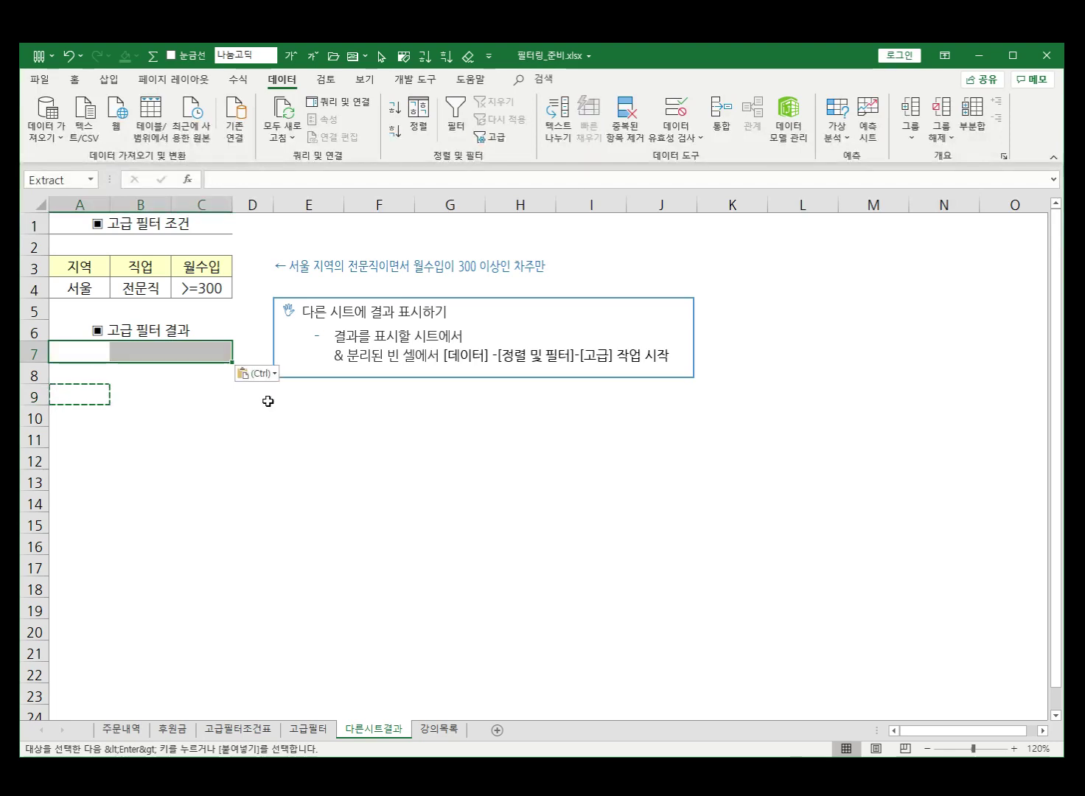
{"action": "left_click", "coordinate": [141, 413]}
{"action": "left_click", "coordinate": [90, 372]}
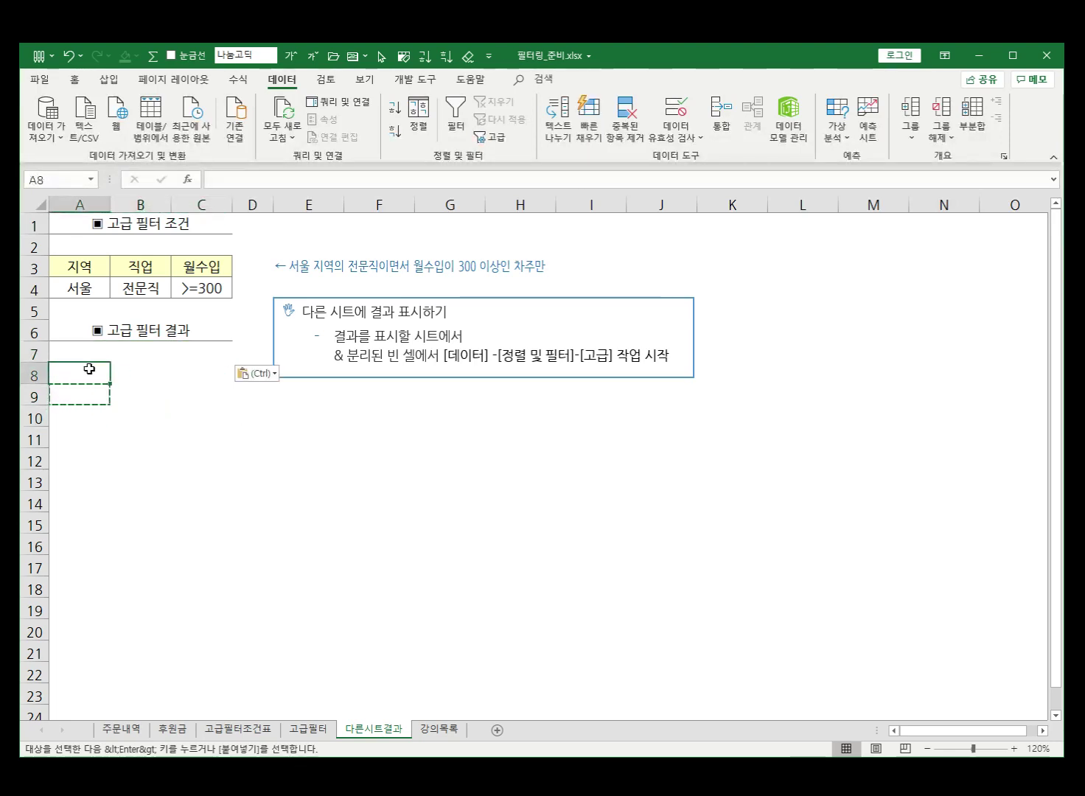
{"action": "double_click", "coordinate": [97, 398]}
{"action": "key", "text": "Return"}
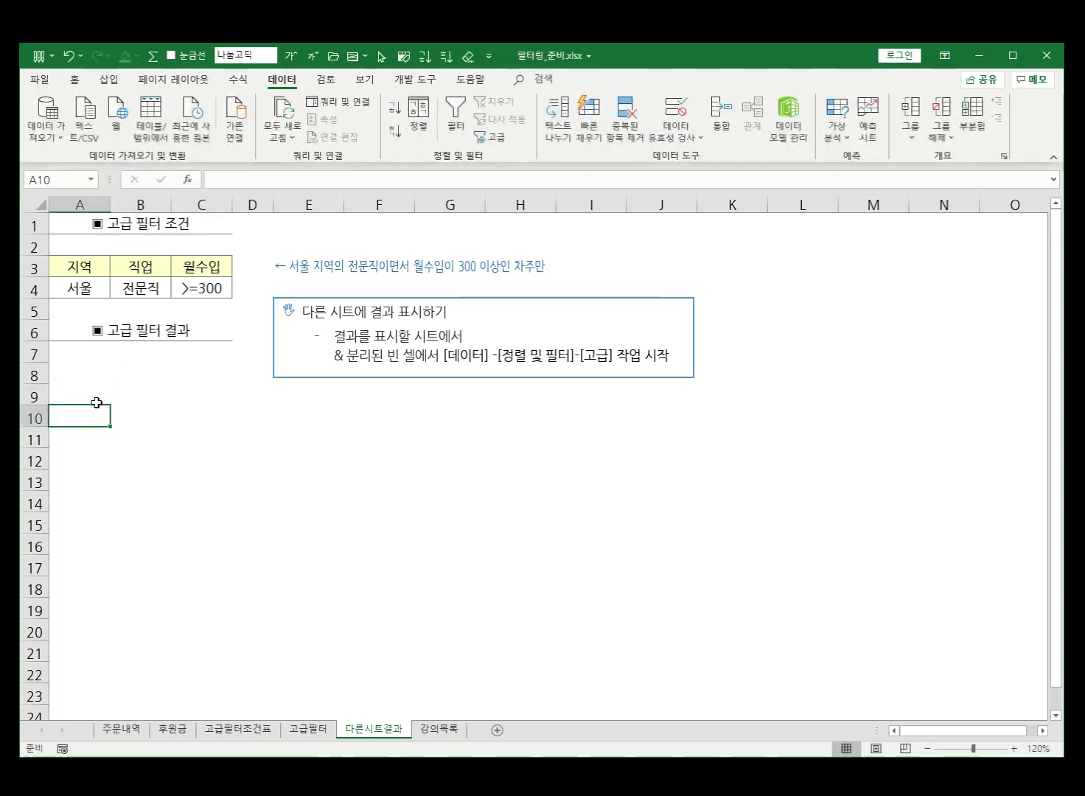
Start an Advanced Filter from blank cell B9 and try setting the list range to A1:G101 on the 고급필터 sheet.
{"action": "left_click", "coordinate": [96, 388]}
{"action": "left_click", "coordinate": [133, 389]}
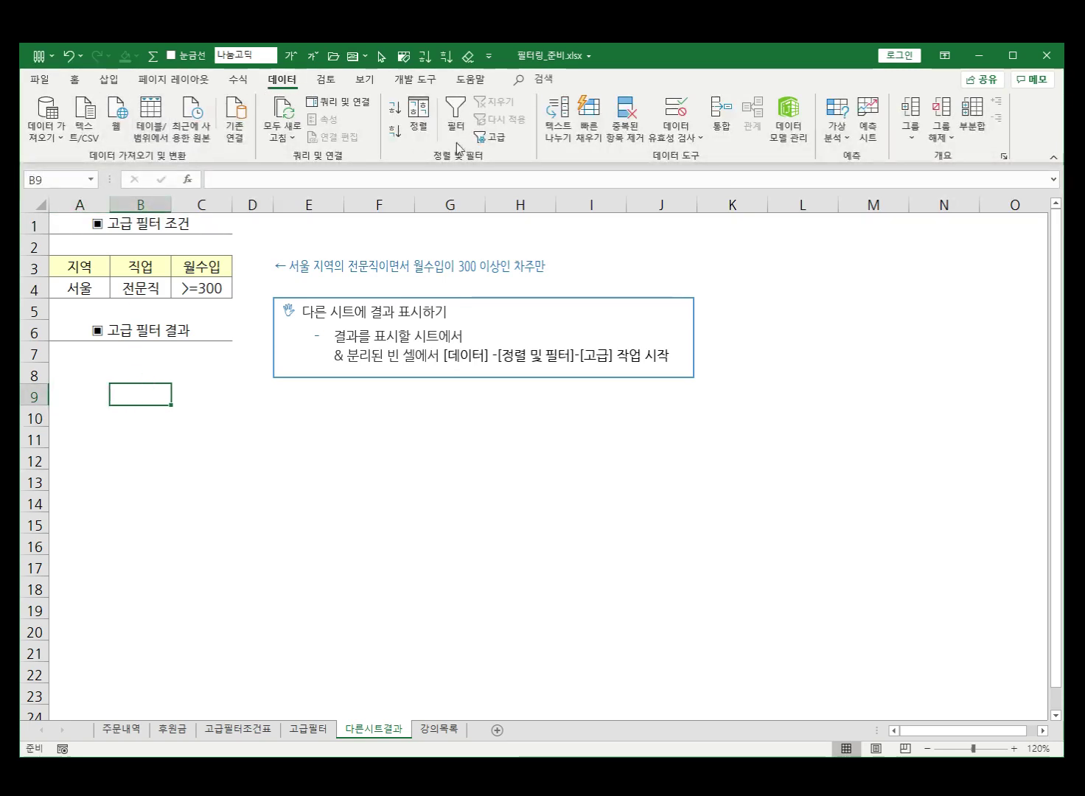
{"action": "left_click", "coordinate": [490, 137]}
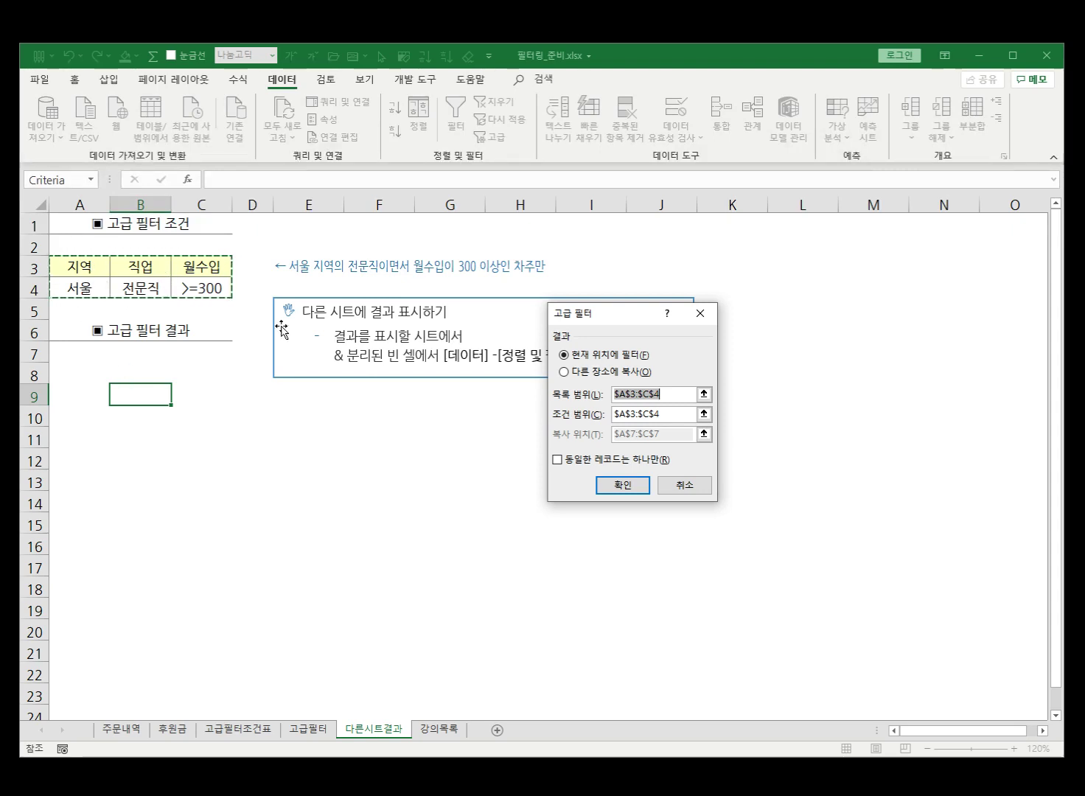
{"action": "key", "text": "Delete"}
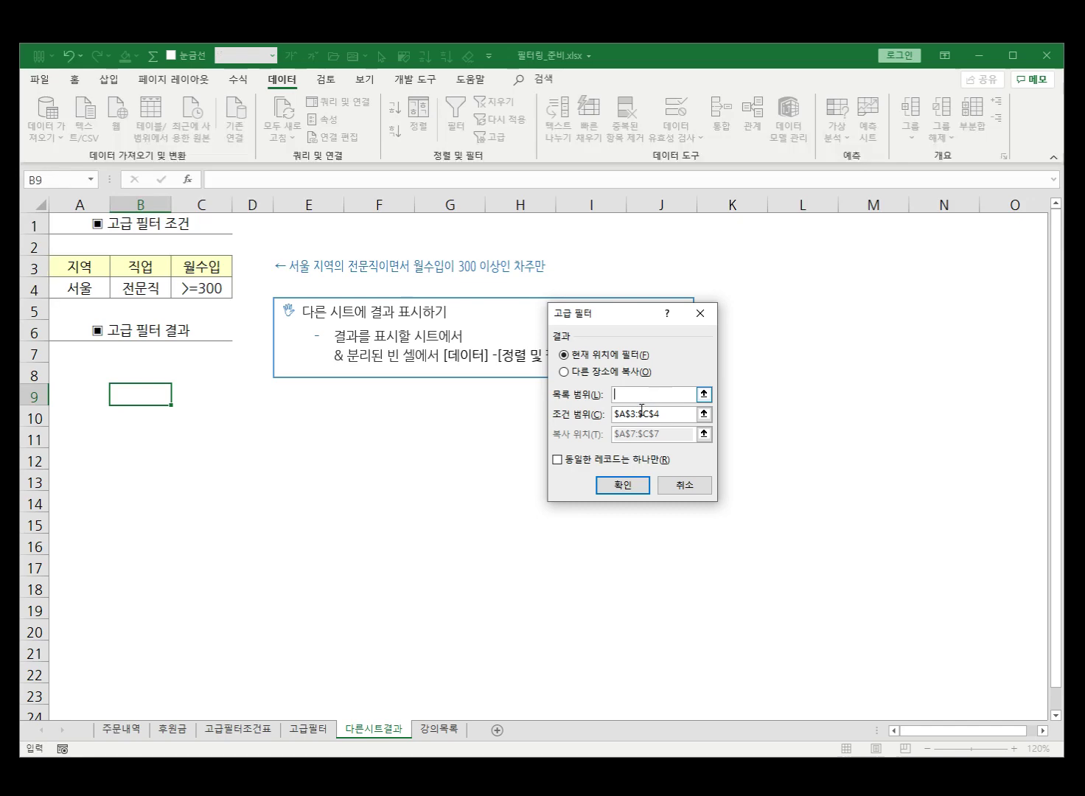
{"action": "left_click", "coordinate": [316, 729]}
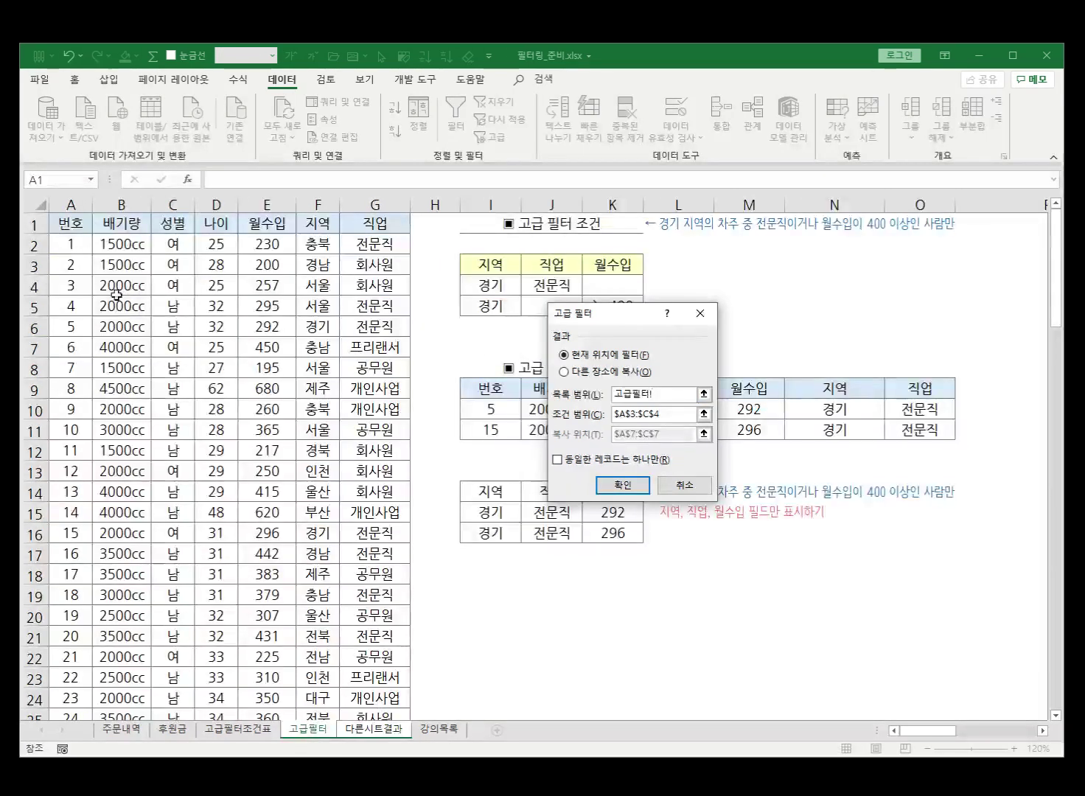
{"action": "left_click", "coordinate": [68, 221]}
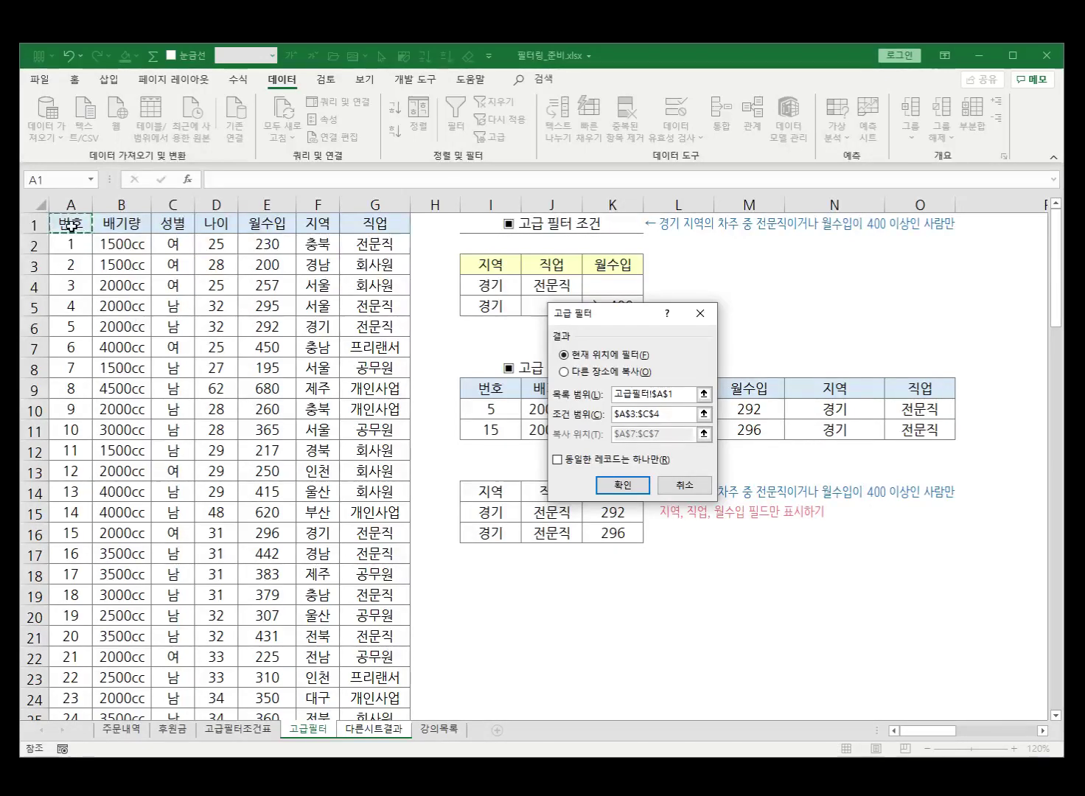
{"action": "scroll", "coordinate": [288, 411], "scroll_direction": "down", "scroll_amount": 18}
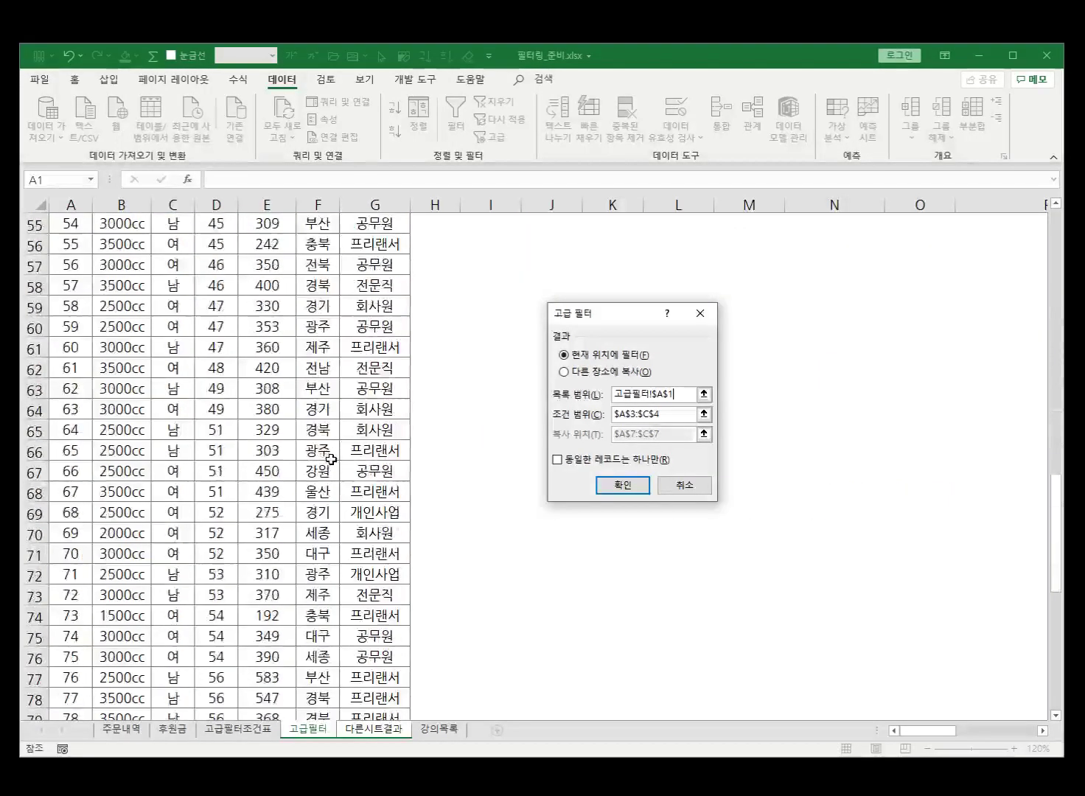
{"action": "scroll", "coordinate": [331, 459], "scroll_direction": "down", "scroll_amount": 13}
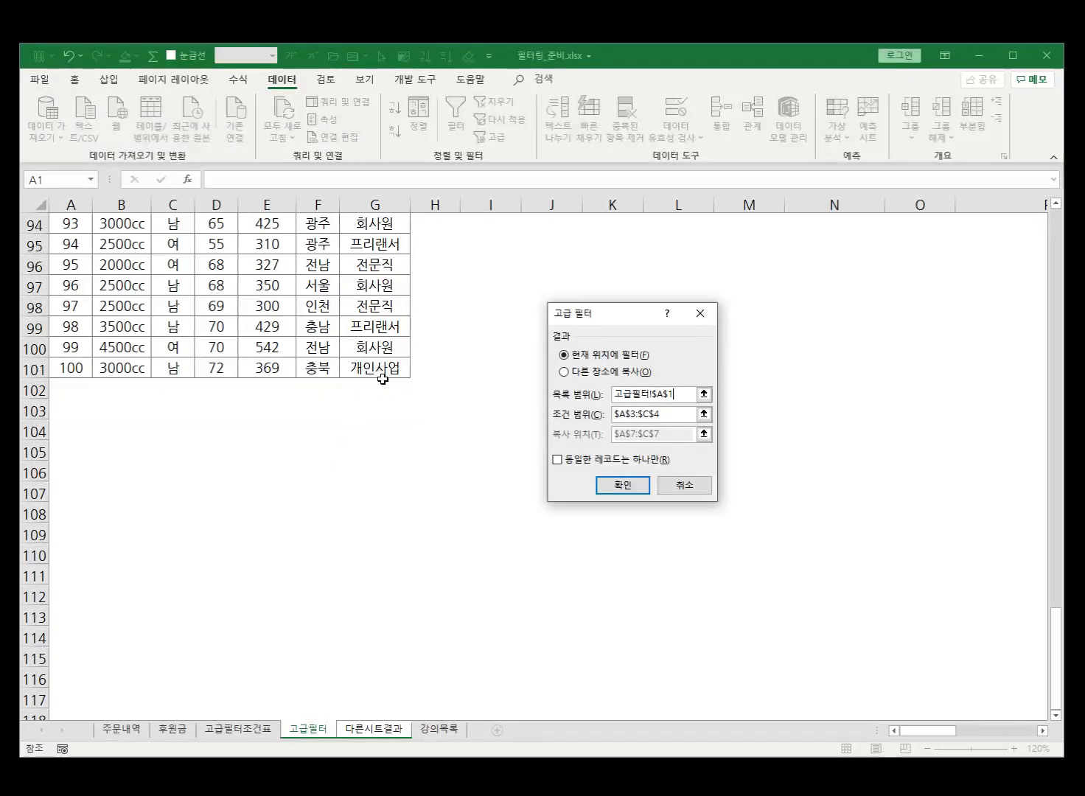
{"action": "left_click", "coordinate": [381, 368], "text": "shift"}
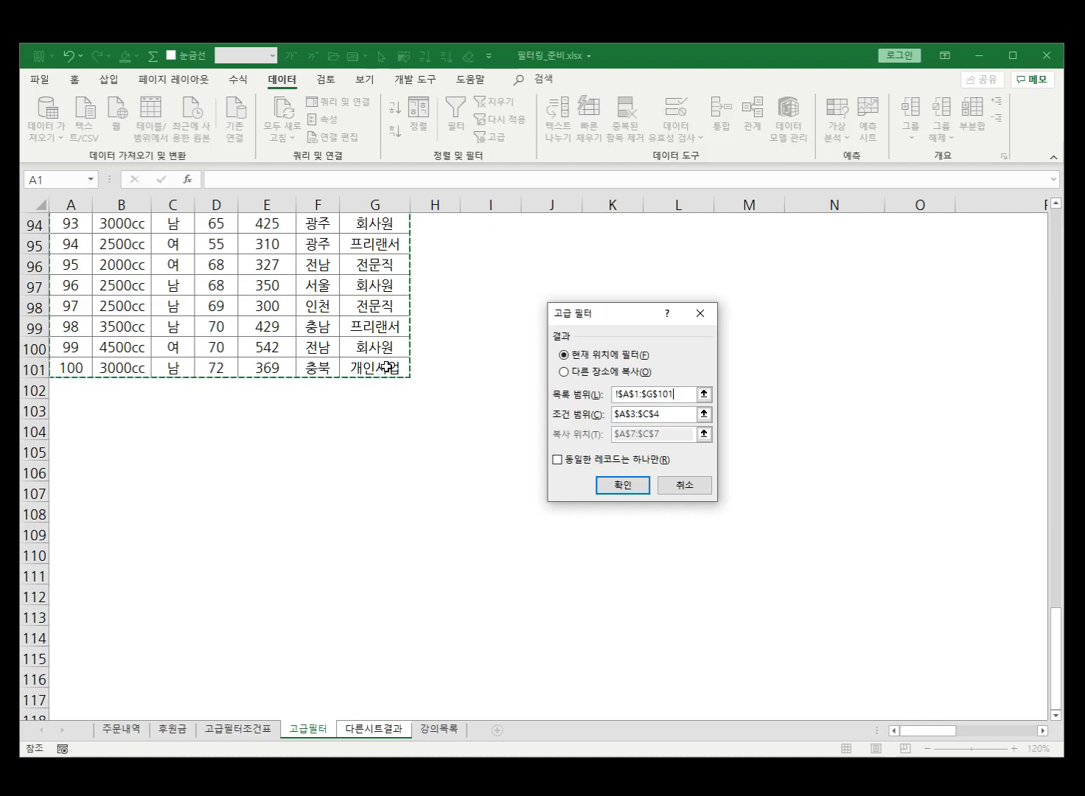
{"action": "left_click", "coordinate": [383, 734]}
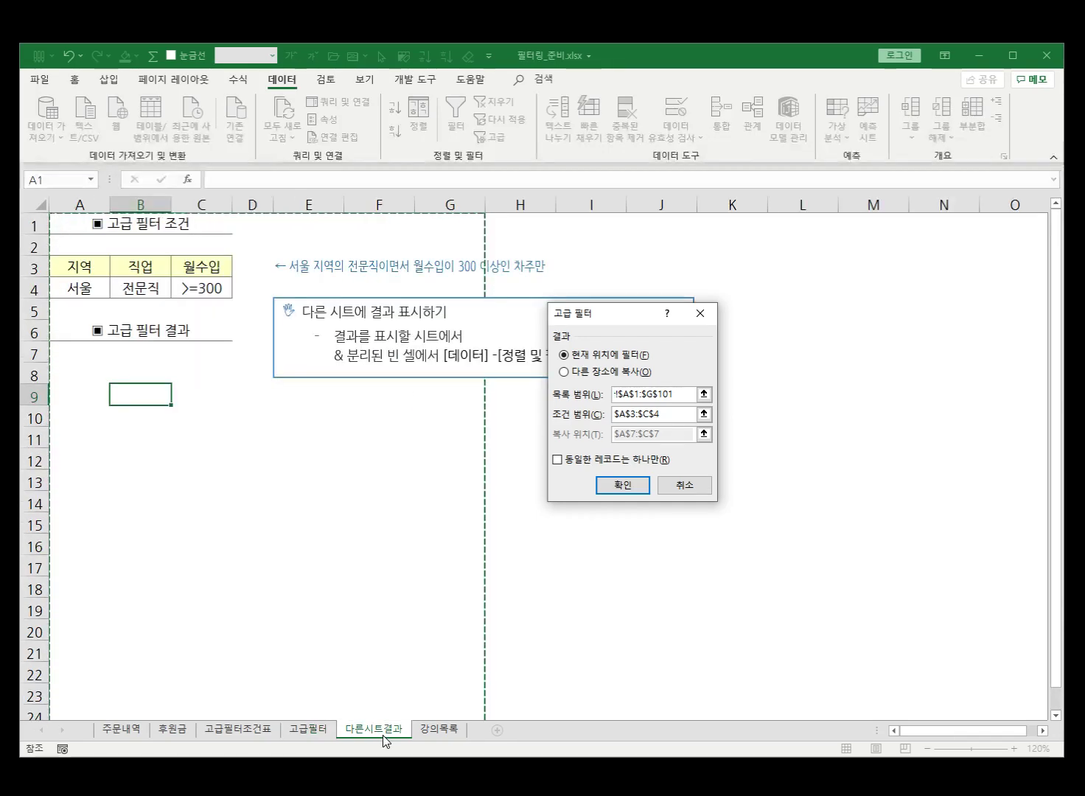
Set A3:C4 on the 다른시트결과 sheet as the criteria range and run the filter, copying the results to A9.
{"action": "left_click", "coordinate": [681, 414]}
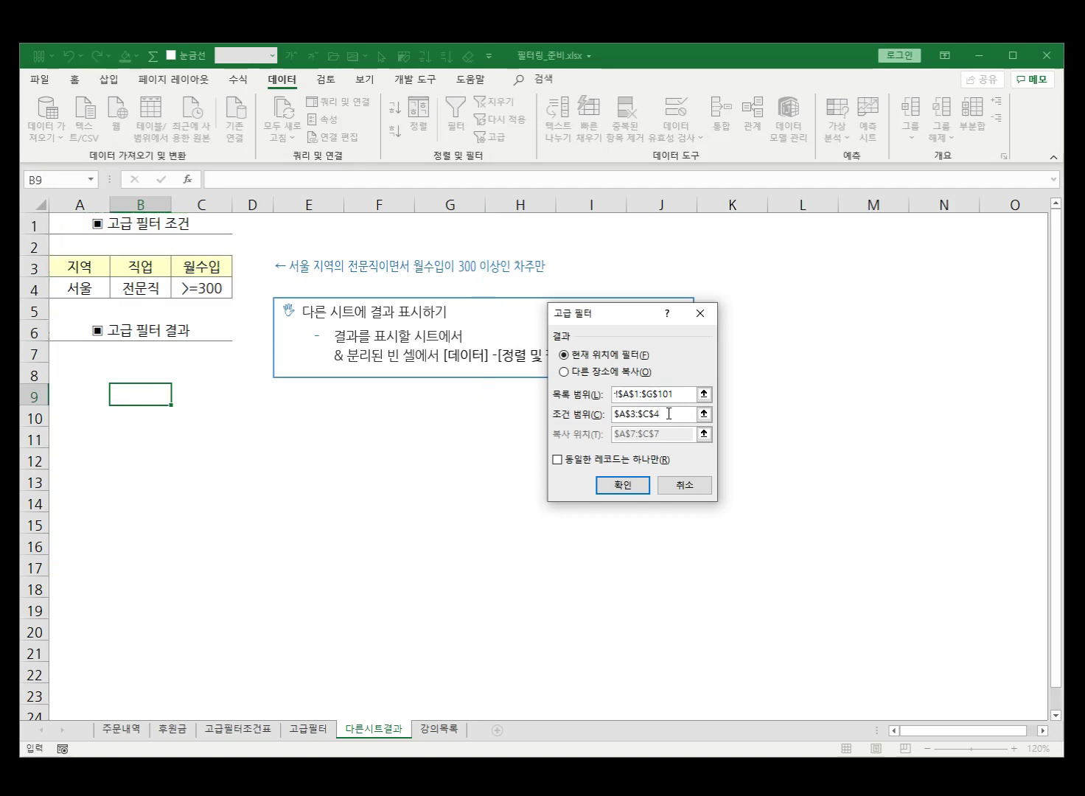
{"action": "left_click_drag", "start_coordinate": [659, 414], "coordinate": [573, 423]}
{"action": "left_click_drag", "start_coordinate": [85, 268], "coordinate": [201, 288]}
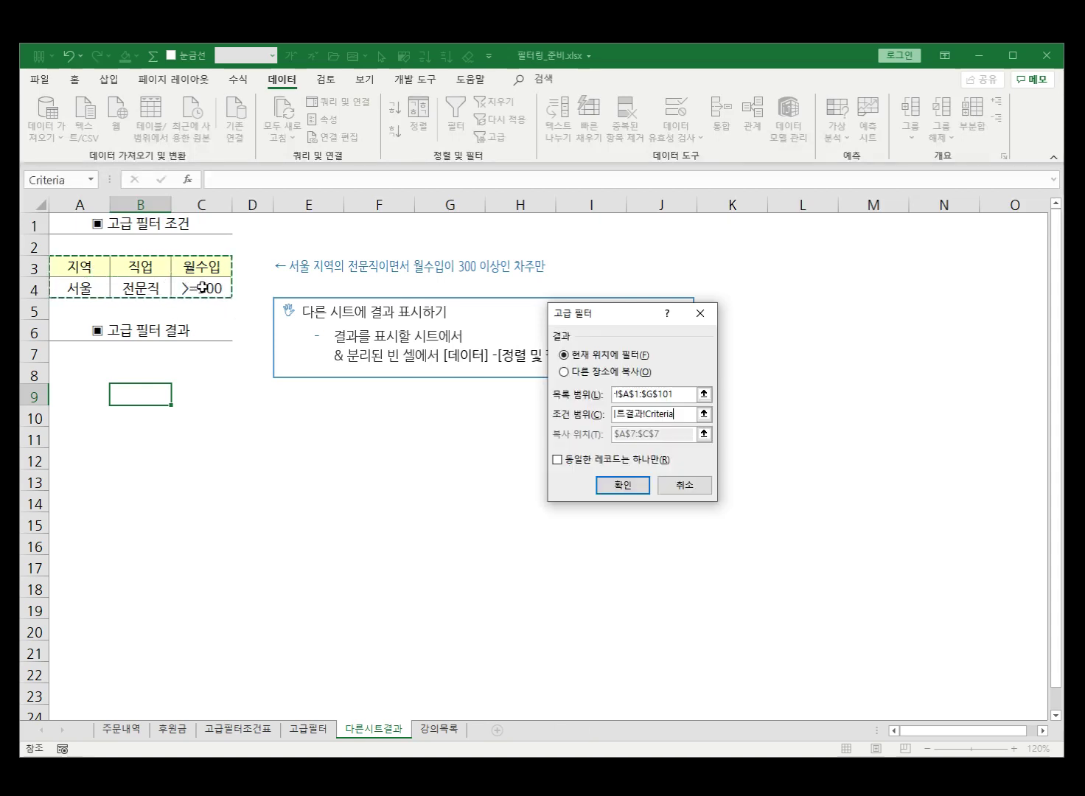
{"action": "left_click", "coordinate": [564, 372]}
{"action": "left_click_drag", "start_coordinate": [672, 435], "coordinate": [592, 436]}
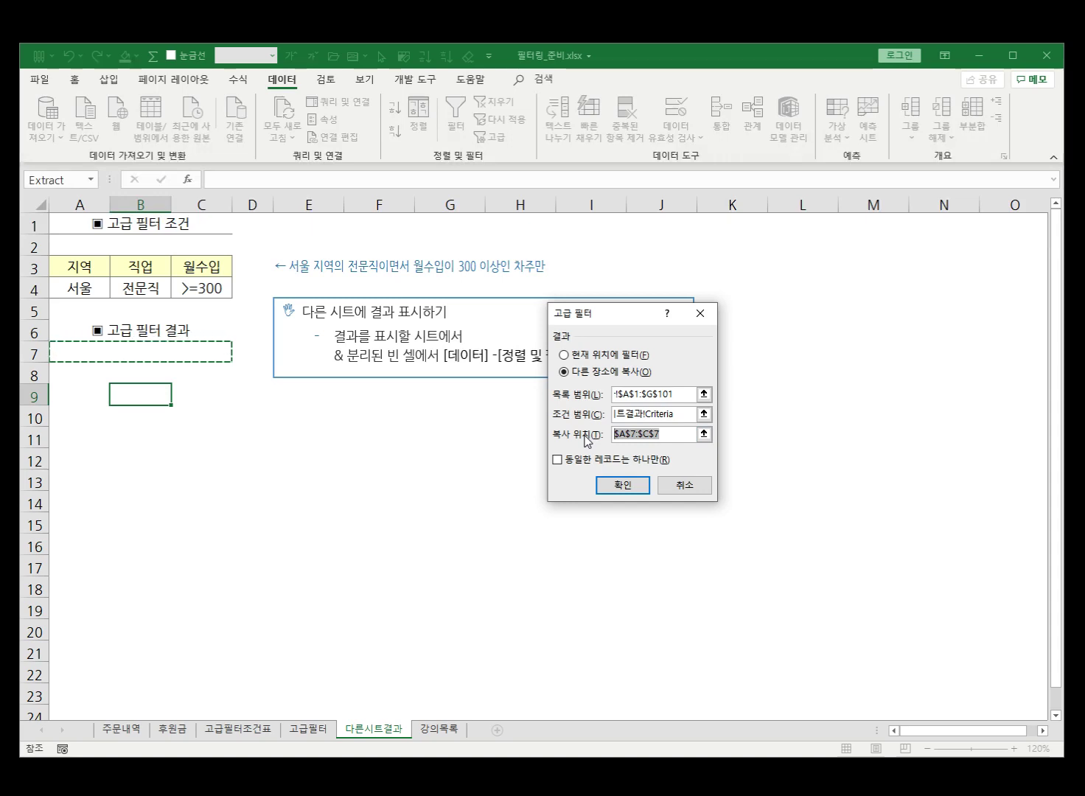
{"action": "key", "text": "BackSpace"}
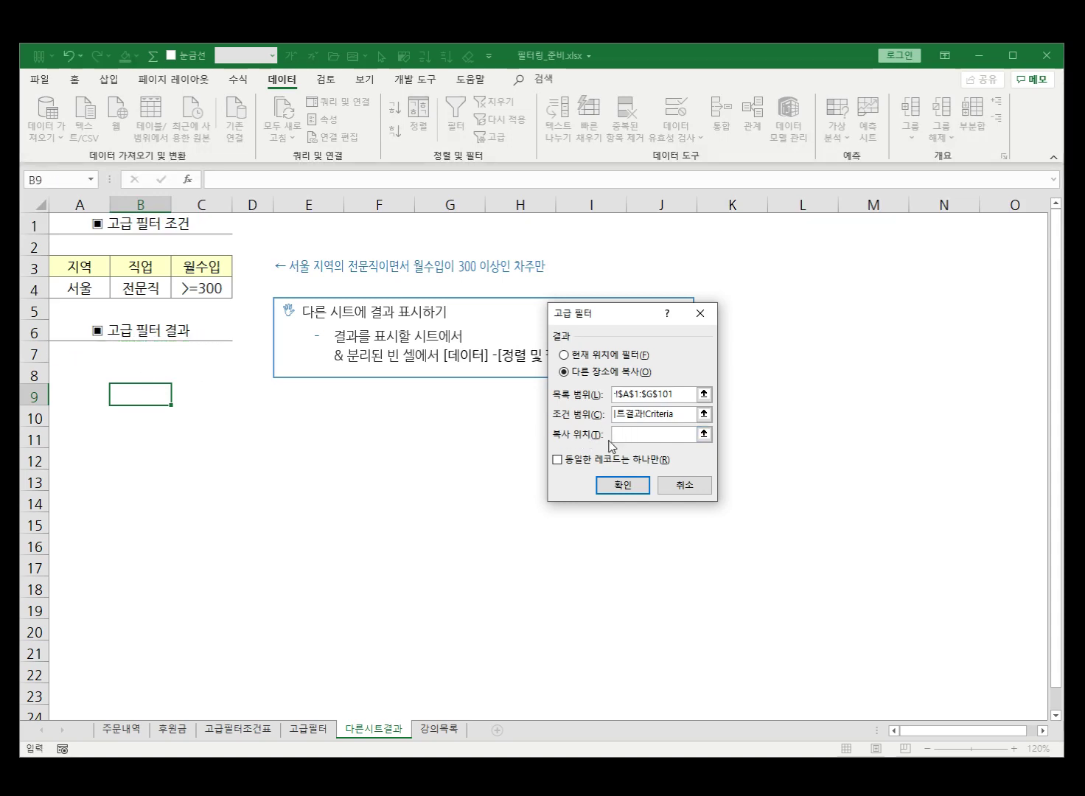
{"action": "left_click", "coordinate": [70, 398]}
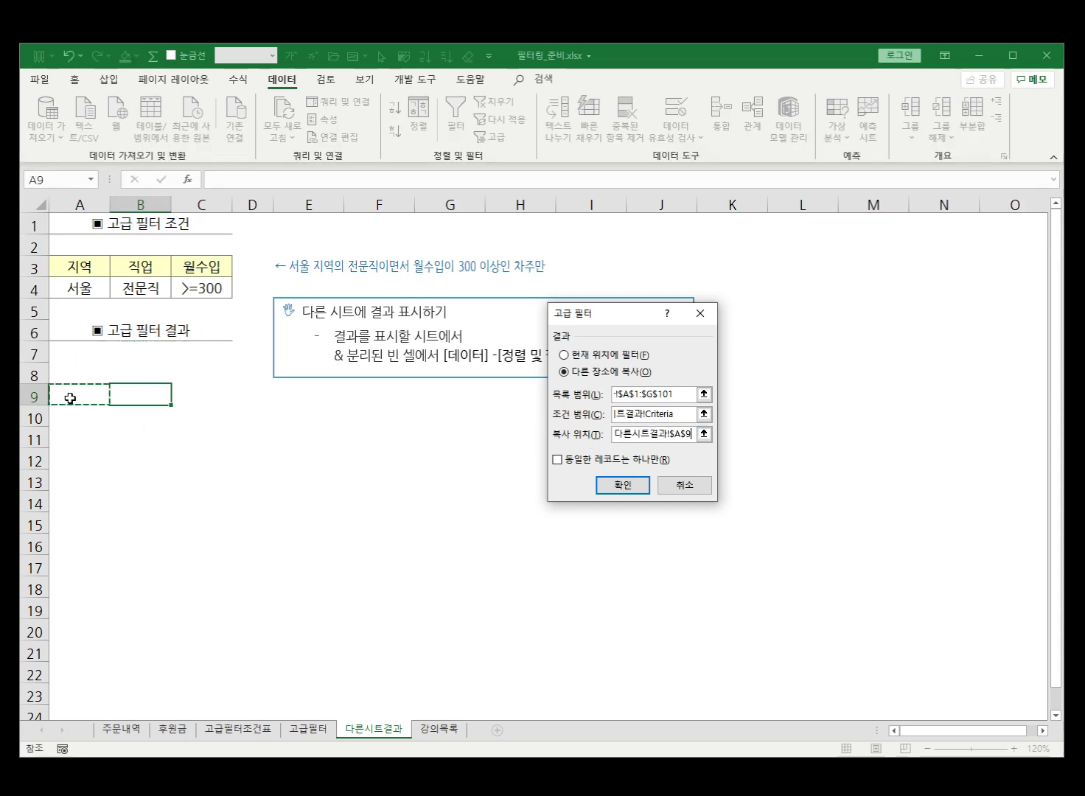
{"action": "left_click", "coordinate": [613, 491]}
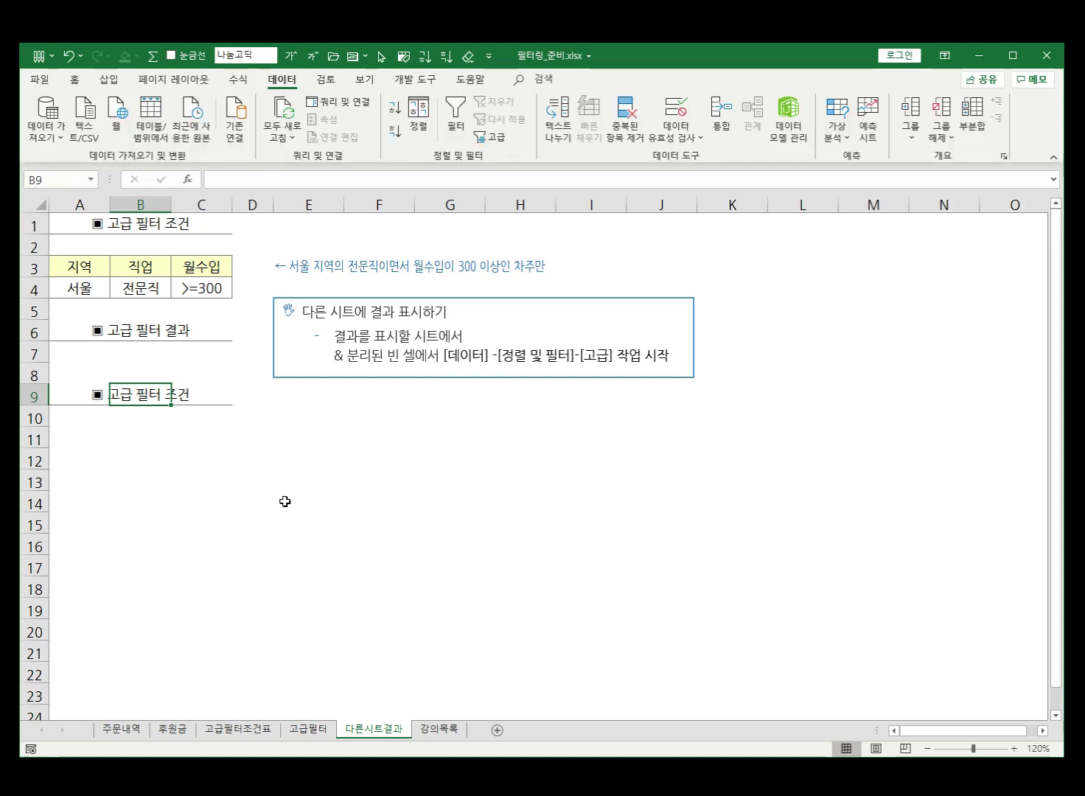
Reopen Advanced Filter from blank cell A11 and compare the list range reference while switching between the 고급필터 and 다른시트결과 sheets.
{"action": "left_click", "coordinate": [87, 438]}
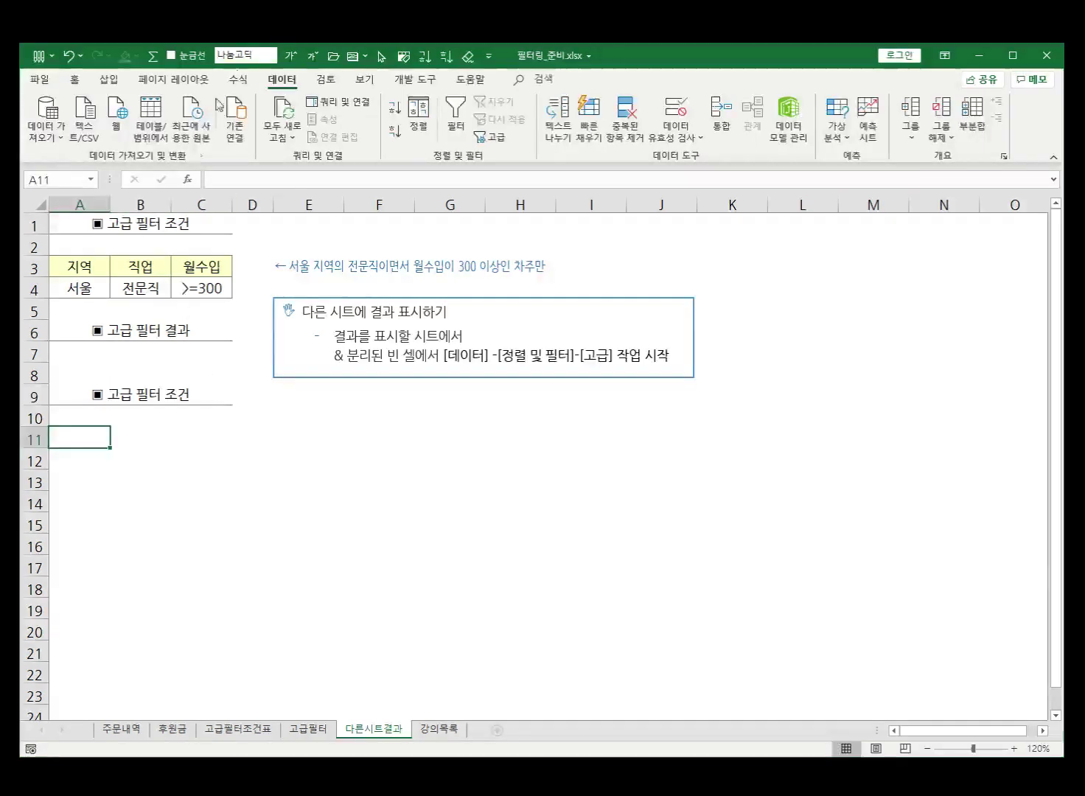
{"action": "left_click", "coordinate": [74, 416]}
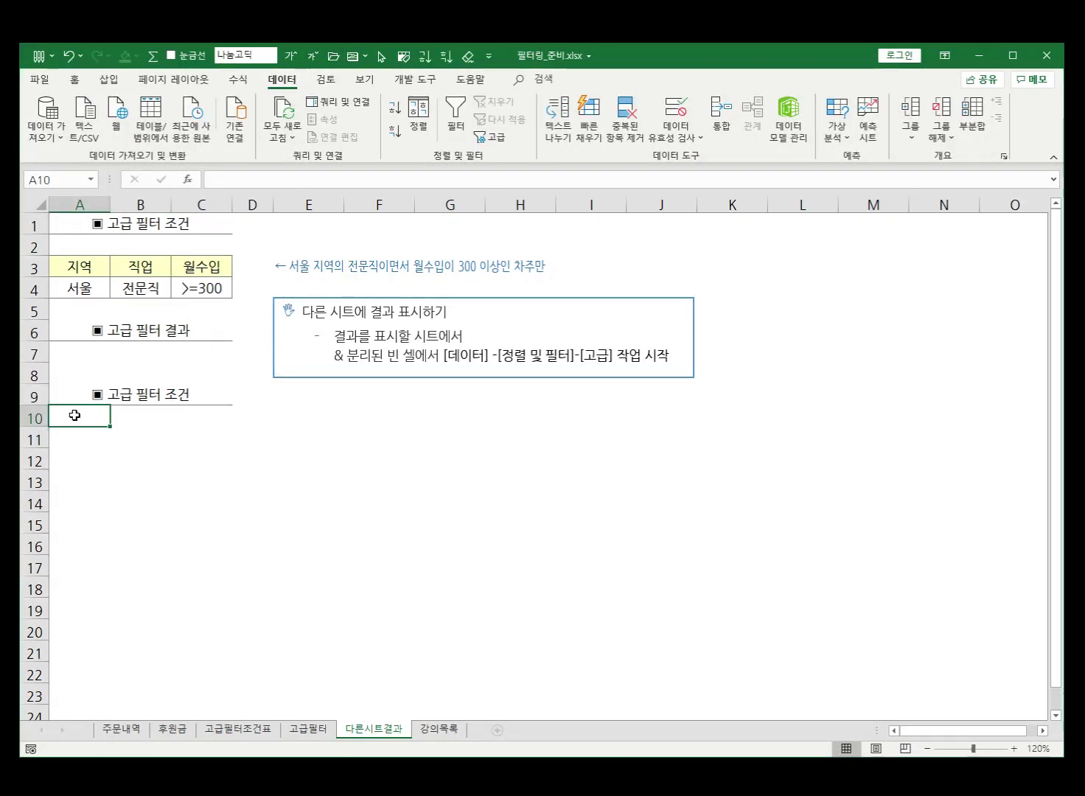
{"action": "left_click", "coordinate": [92, 438]}
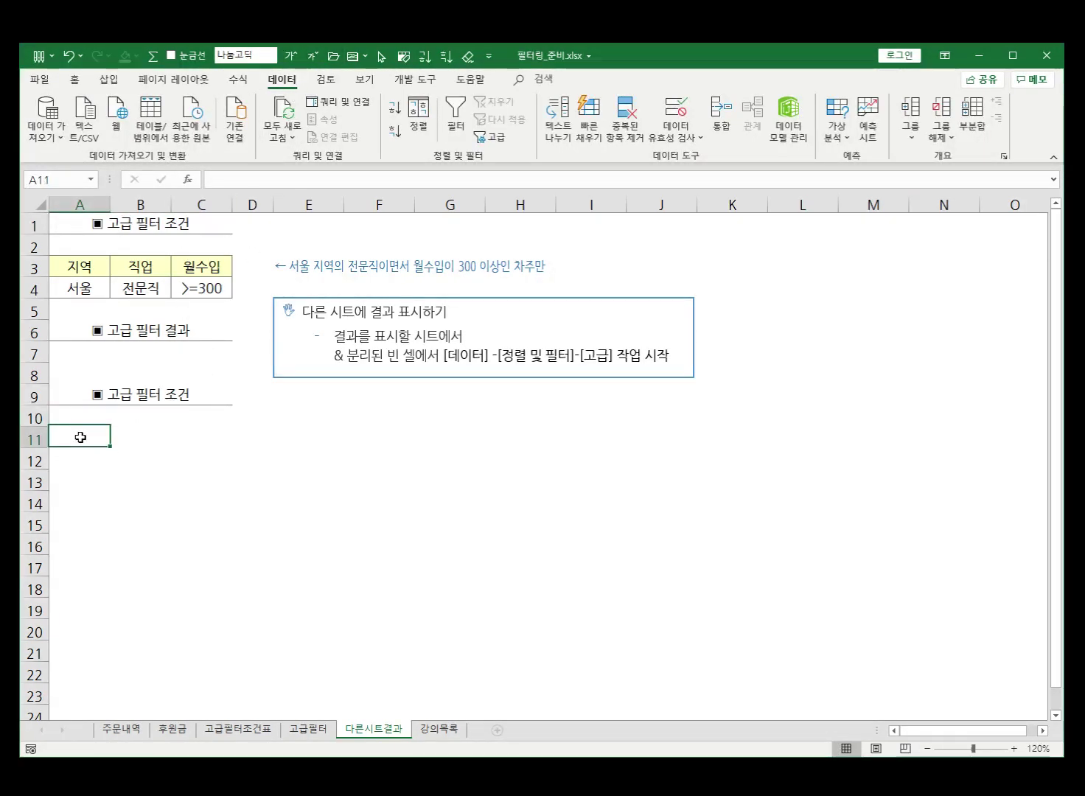
{"action": "left_click", "coordinate": [499, 137]}
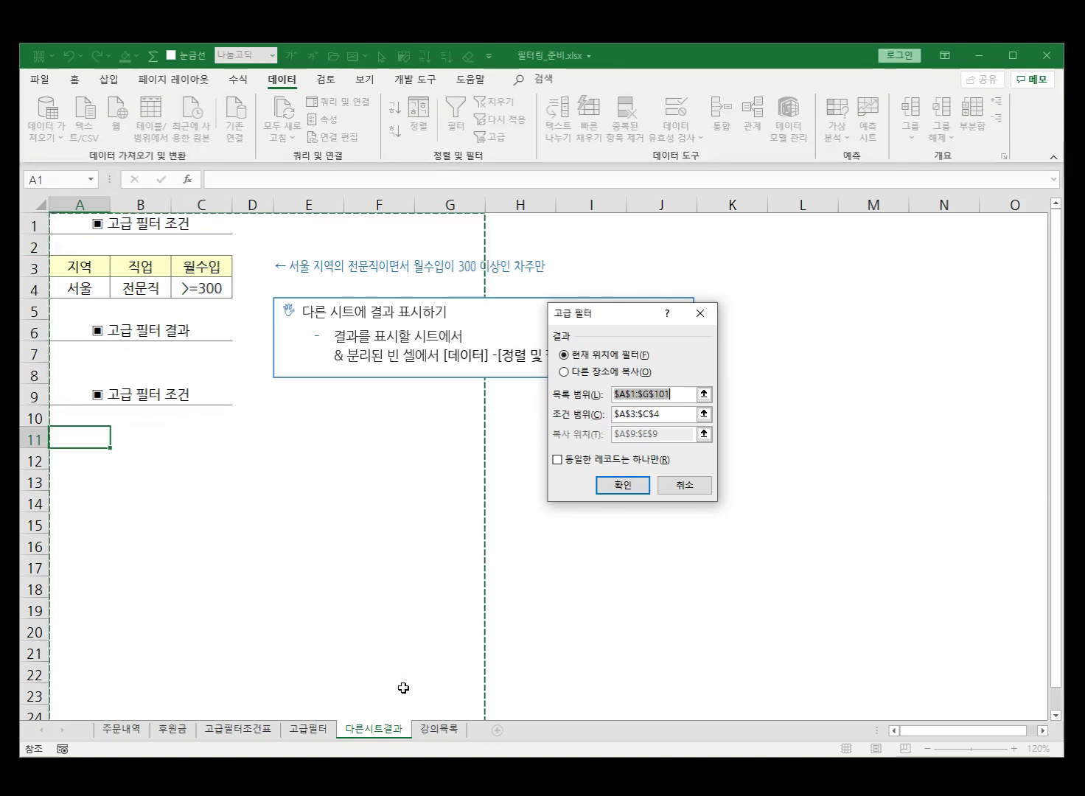
{"action": "left_click", "coordinate": [321, 736]}
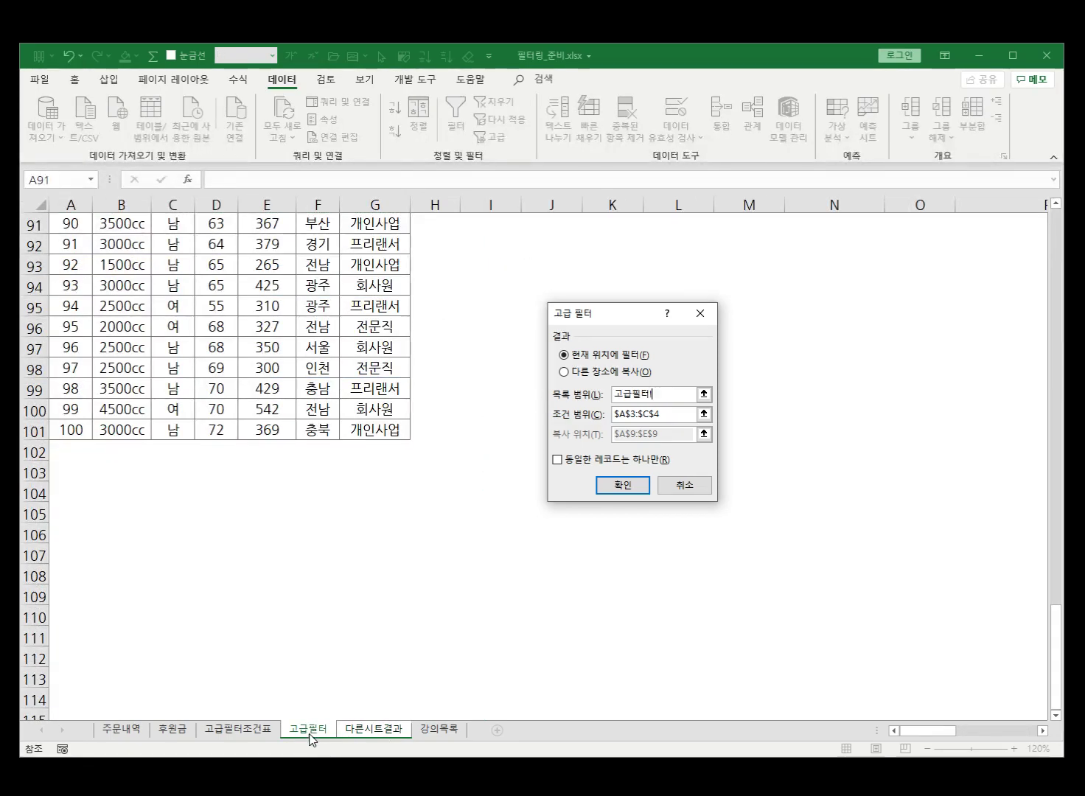
{"action": "left_click", "coordinate": [379, 731]}
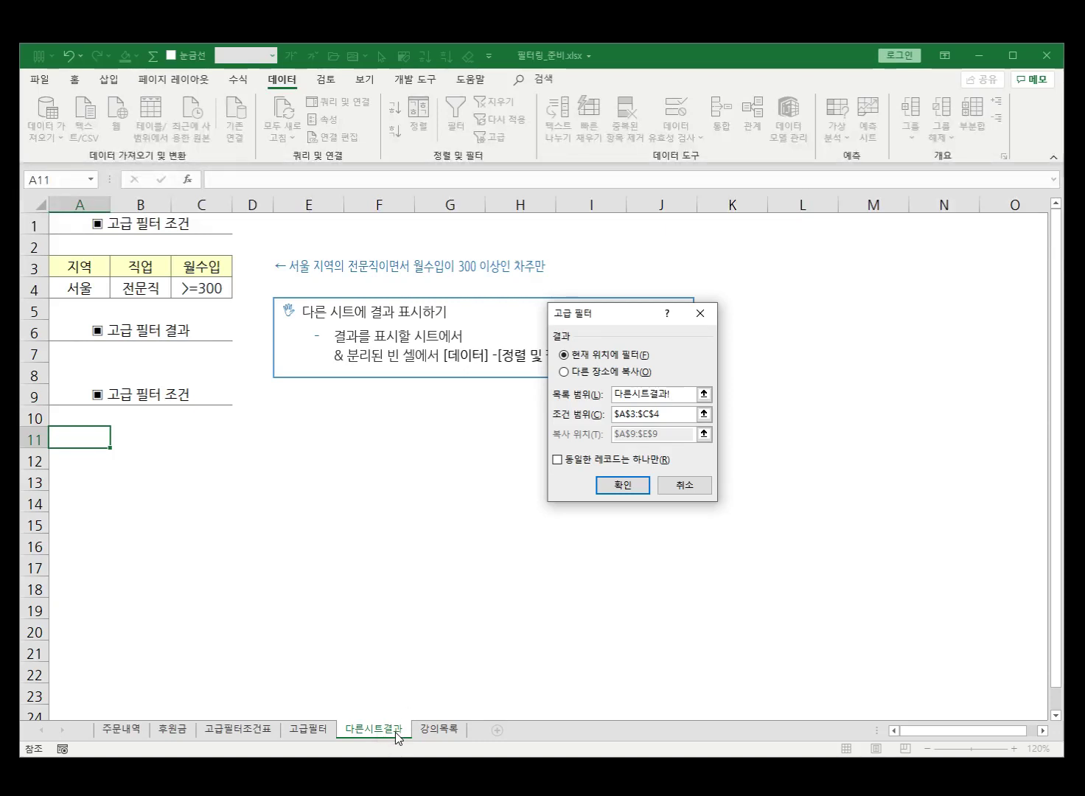
{"action": "left_click", "coordinate": [315, 730]}
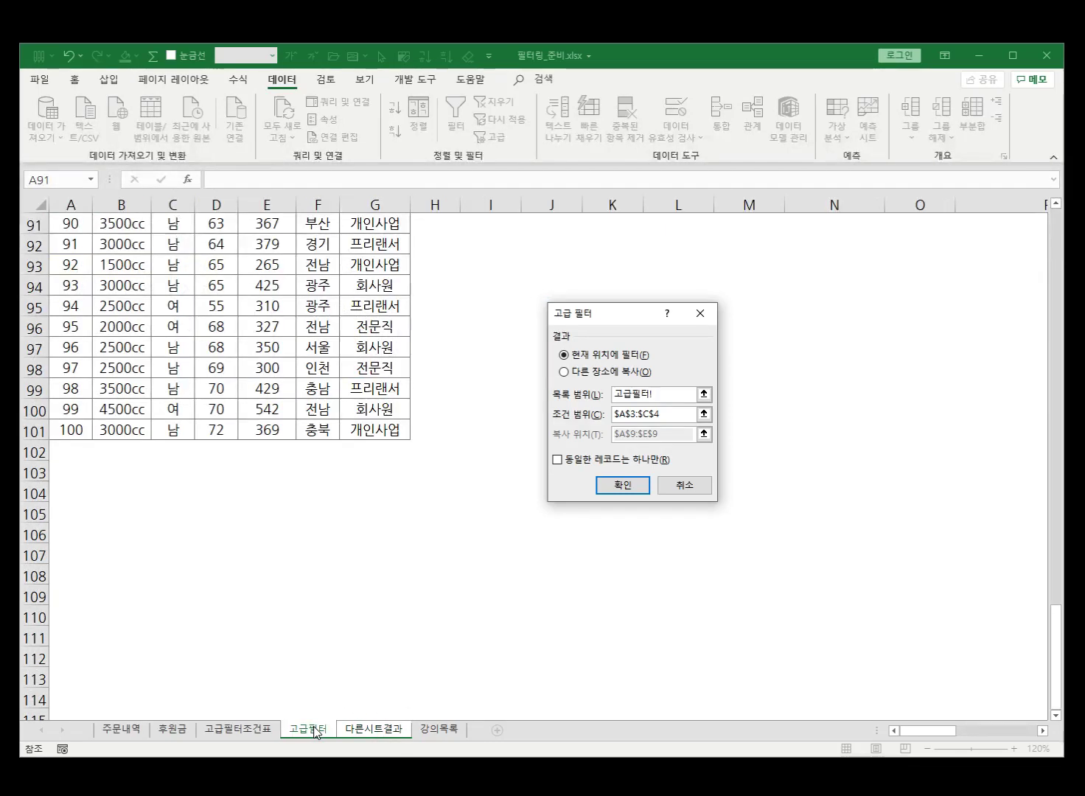
{"action": "left_click", "coordinate": [384, 731]}
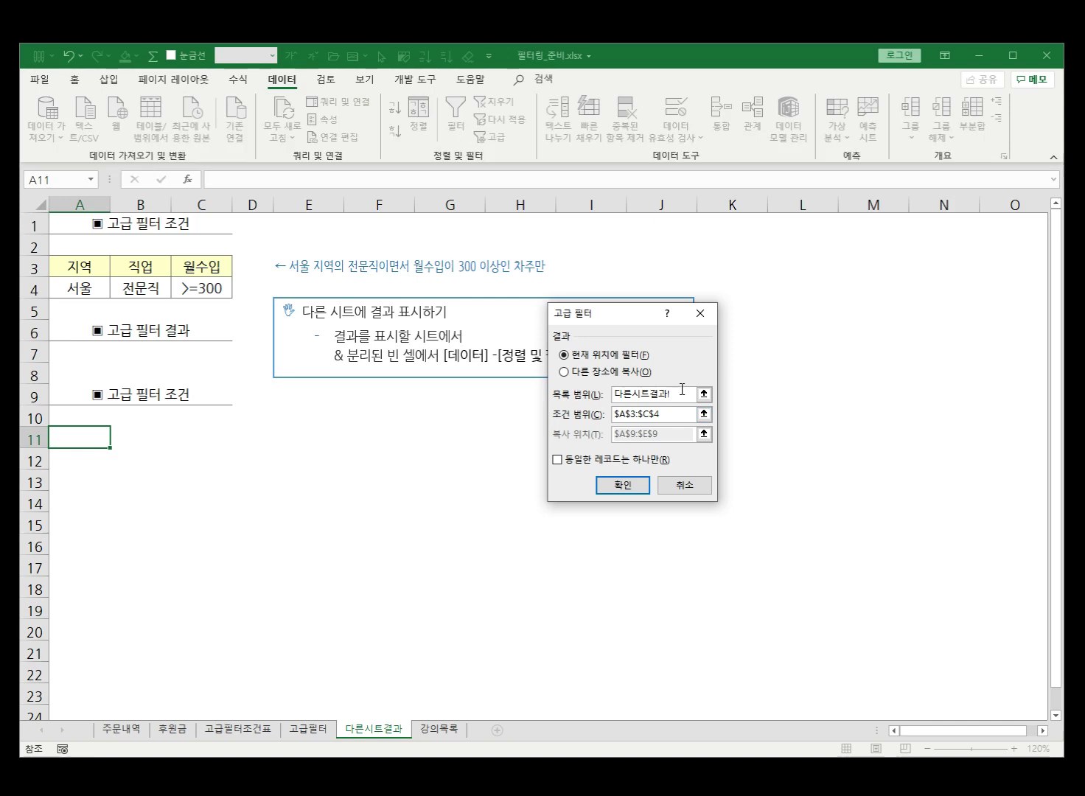
Clear the list range and set it to A1:G101 on the 고급필터 sheet, making sure the reference keeps that sheet.
{"action": "left_click_drag", "start_coordinate": [679, 393], "coordinate": [592, 401]}
{"action": "key", "text": "BackSpace"}
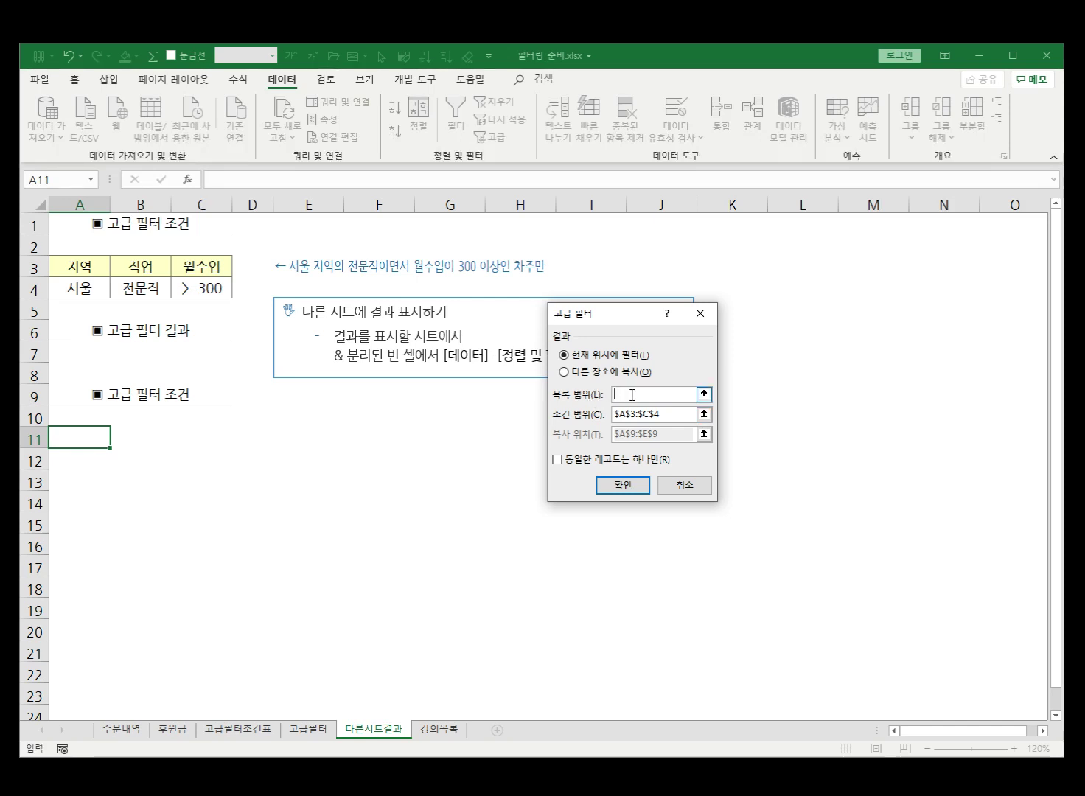
{"action": "left_click", "coordinate": [308, 732]}
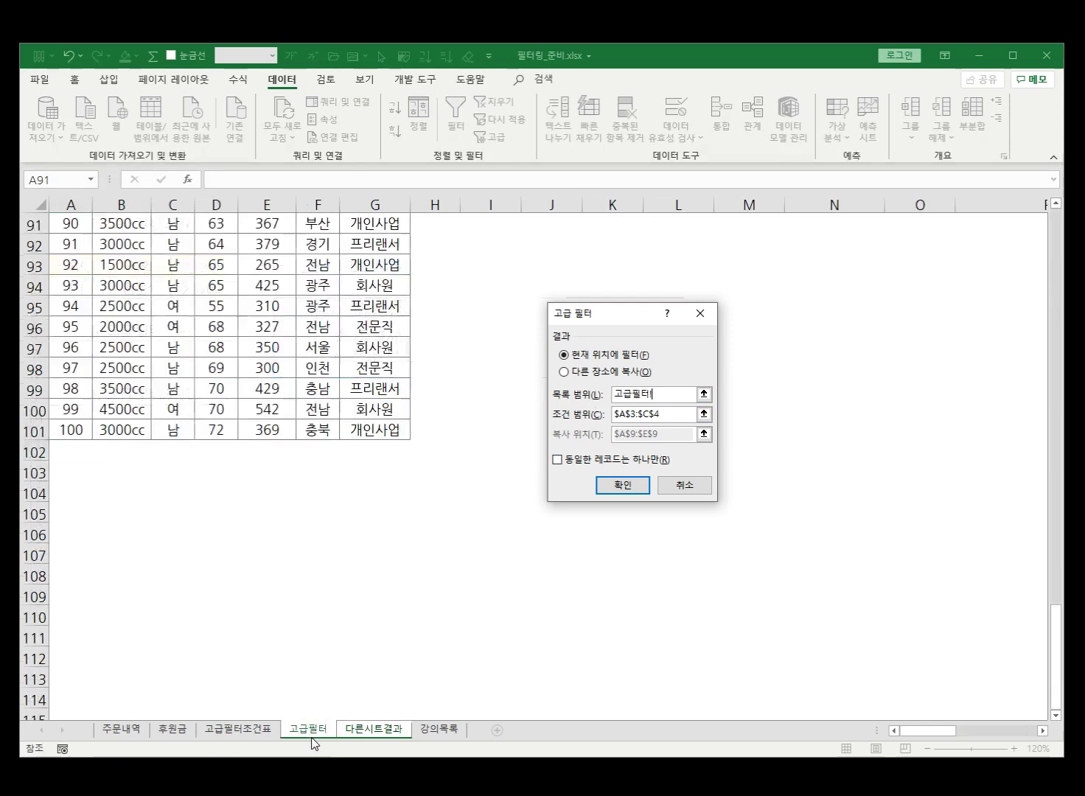
{"action": "left_click", "coordinate": [373, 429]}
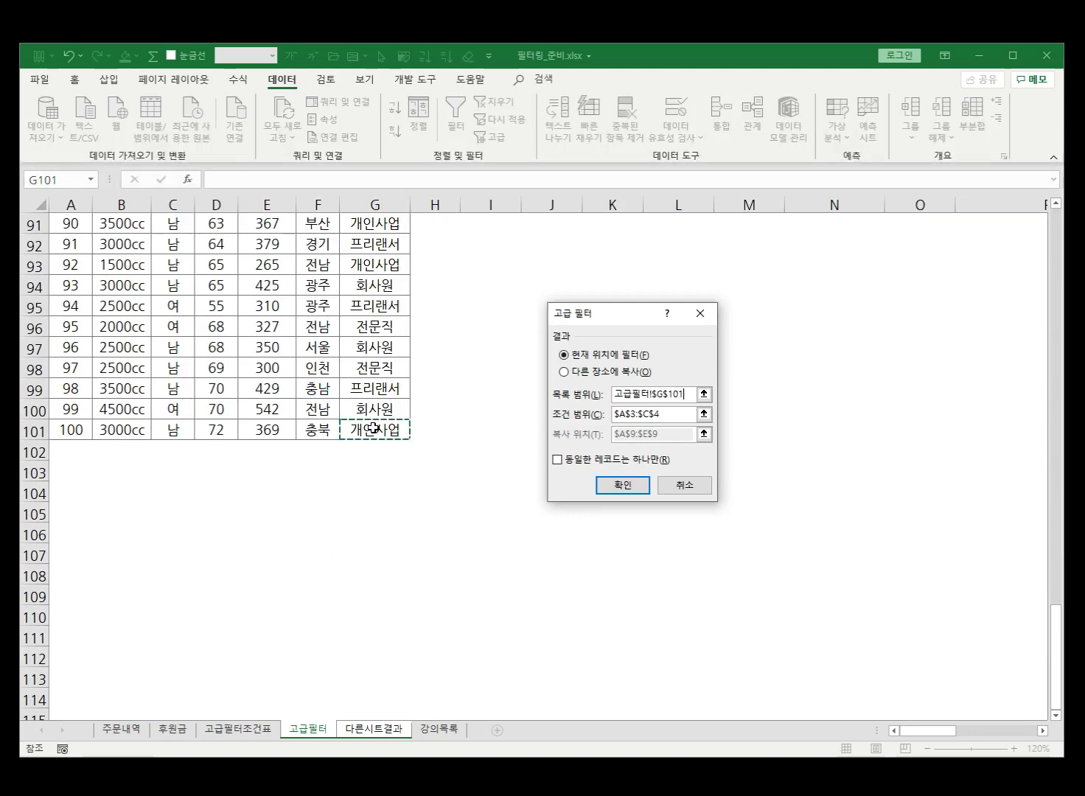
{"action": "scroll", "coordinate": [295, 368], "scroll_direction": "up", "scroll_amount": 20}
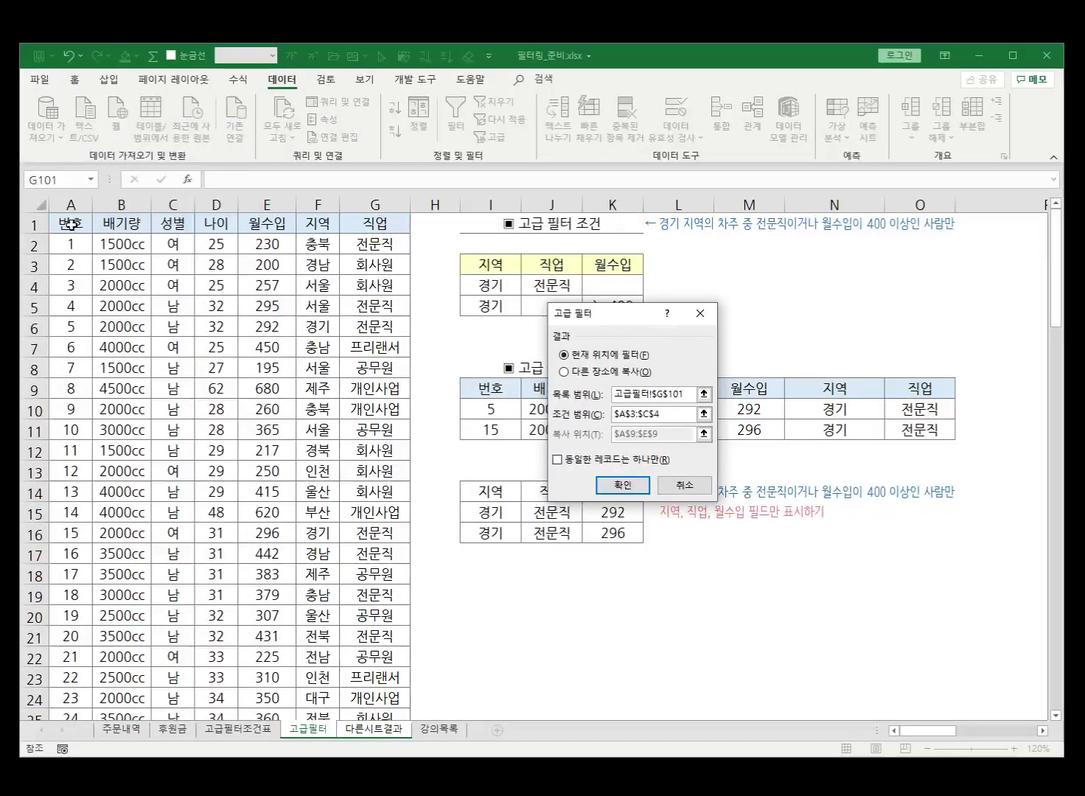
{"action": "left_click", "coordinate": [71, 224], "text": "shift"}
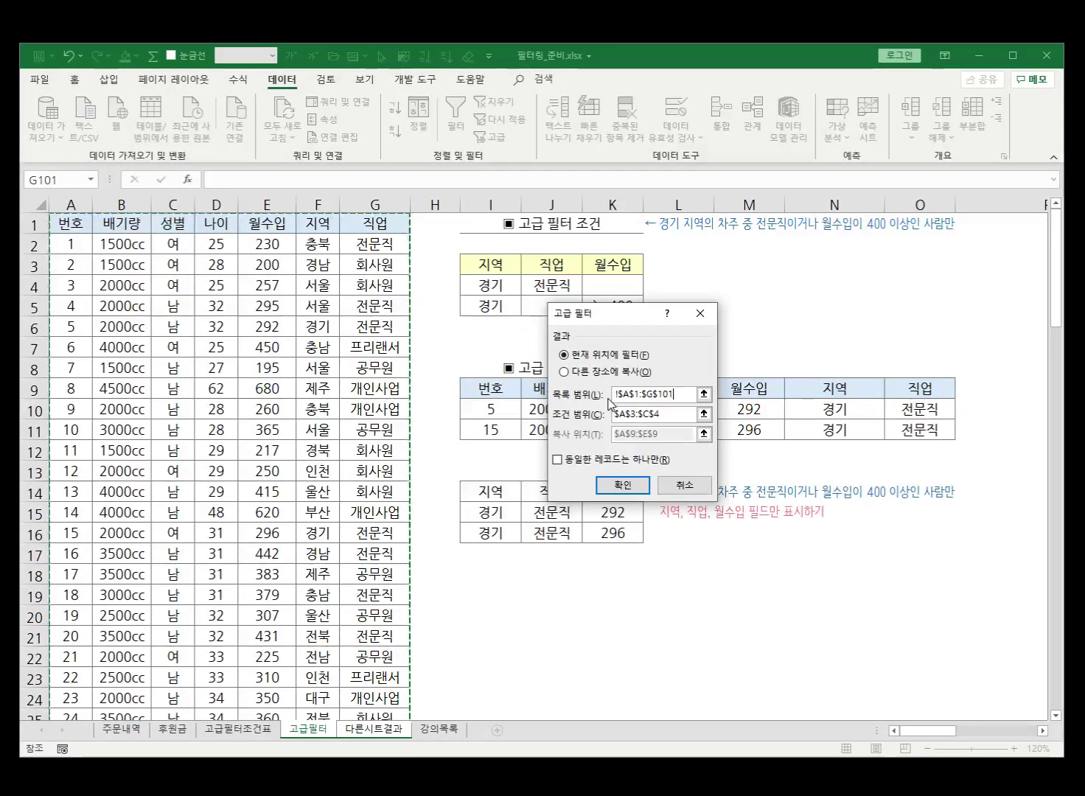
{"action": "left_click", "coordinate": [383, 733]}
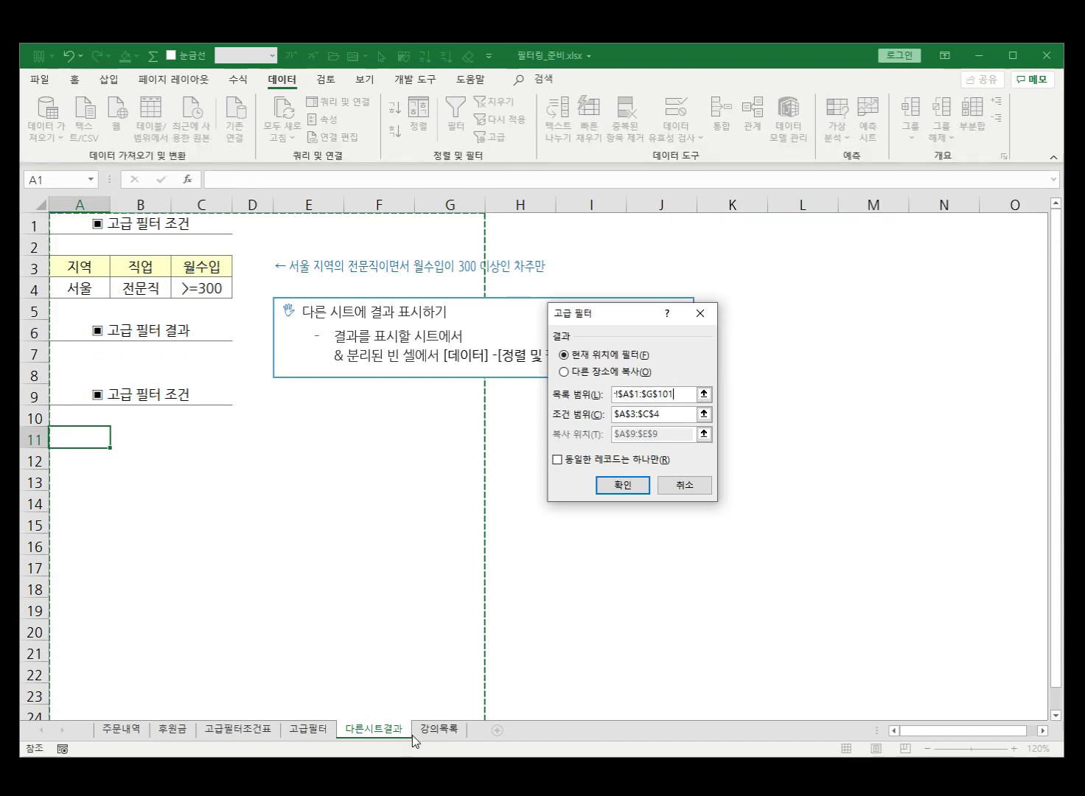
{"action": "left_click", "coordinate": [307, 732]}
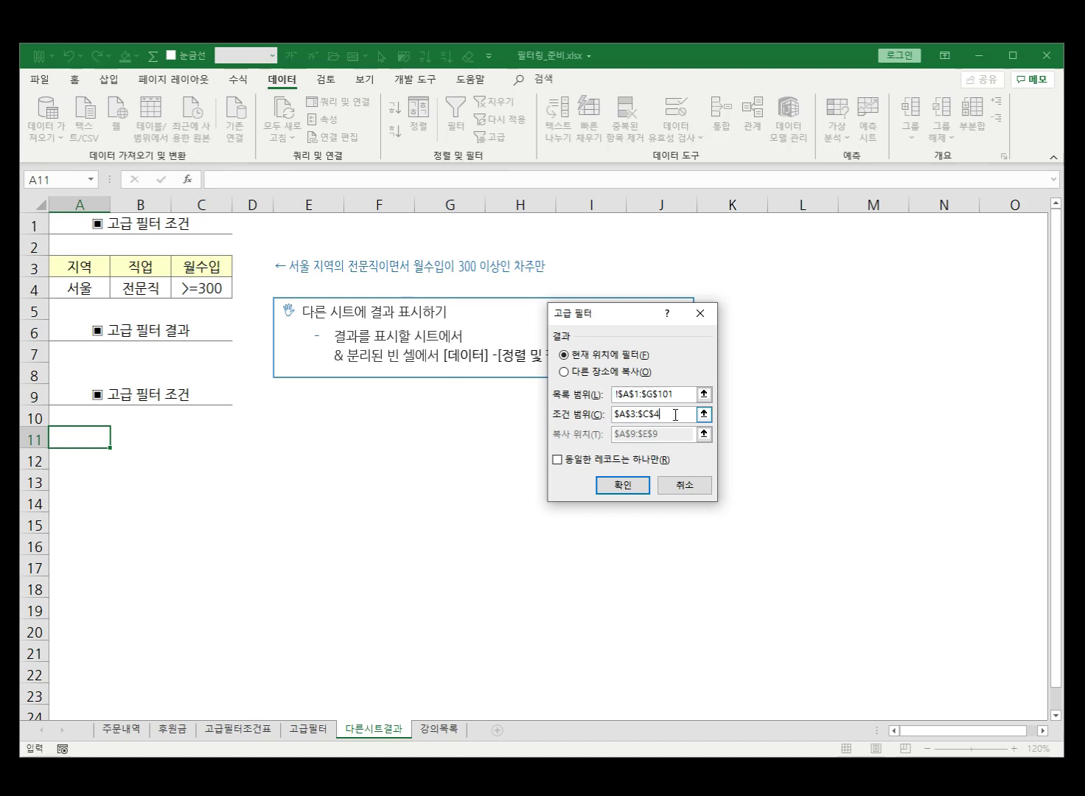
Use A3:C4 on the 다른시트결과 sheet as the criteria range and run the filter, copying the results to A11.
{"action": "left_click_drag", "start_coordinate": [675, 414], "coordinate": [610, 415]}
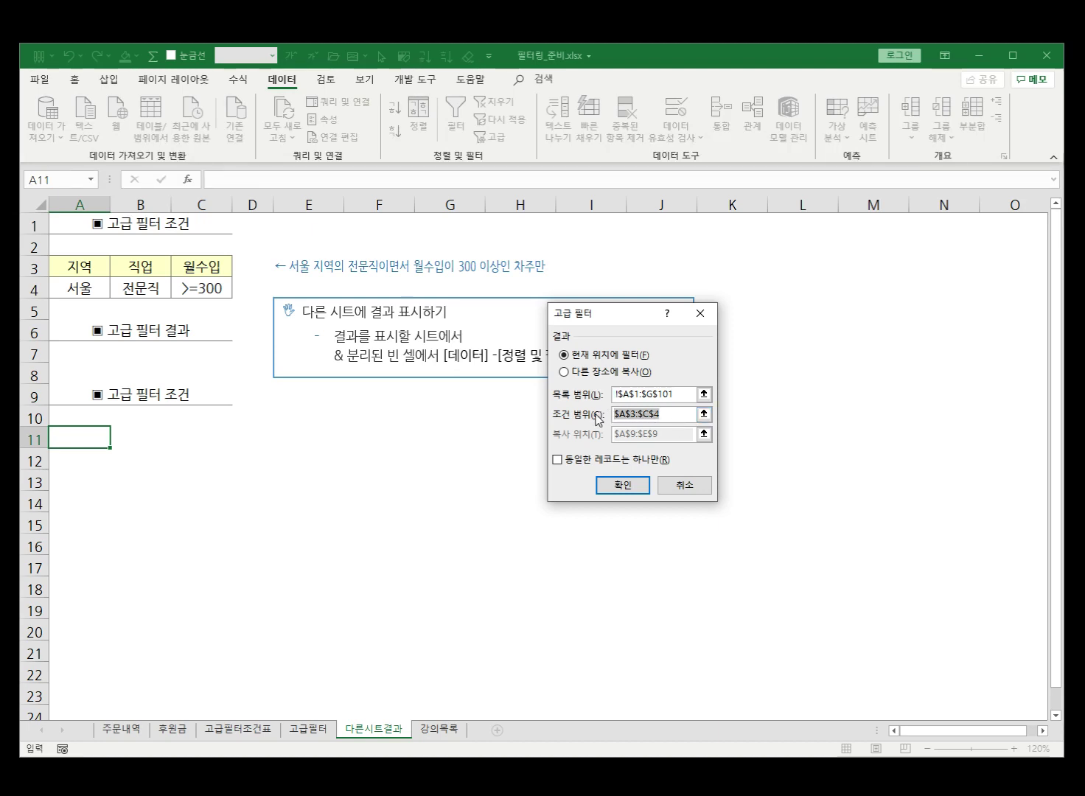
{"action": "key", "text": "Delete"}
{"action": "left_click_drag", "start_coordinate": [86, 268], "coordinate": [207, 290]}
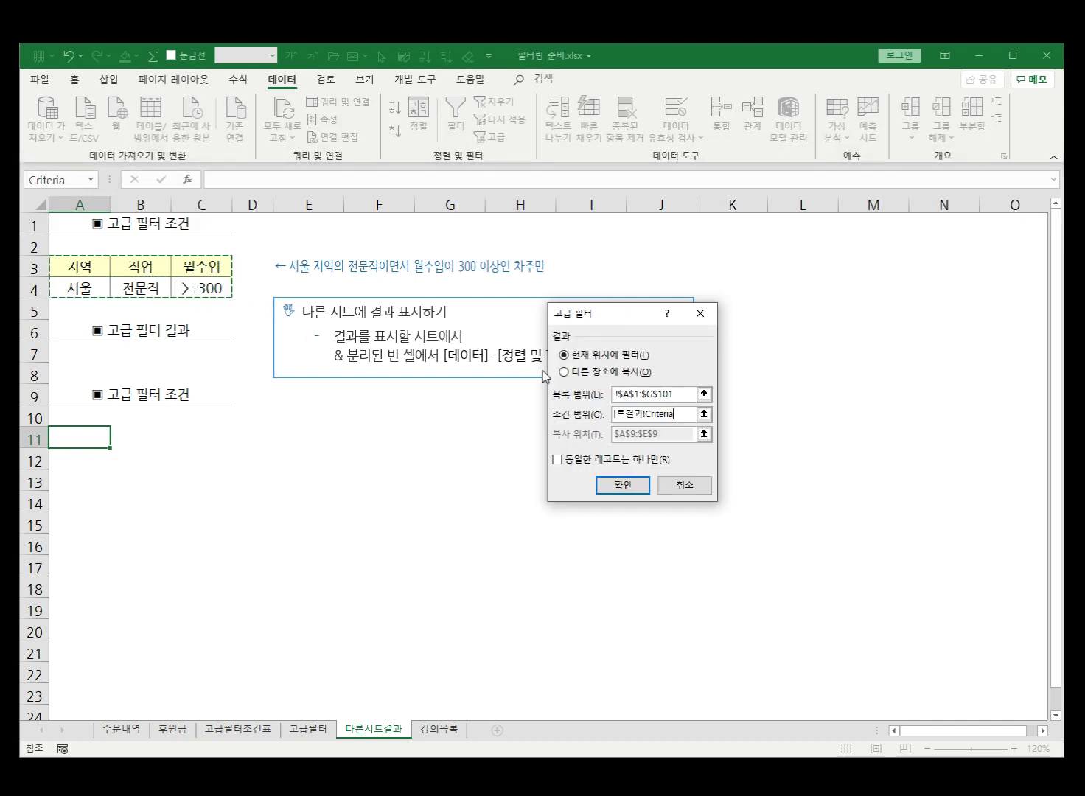
{"action": "left_click", "coordinate": [566, 372]}
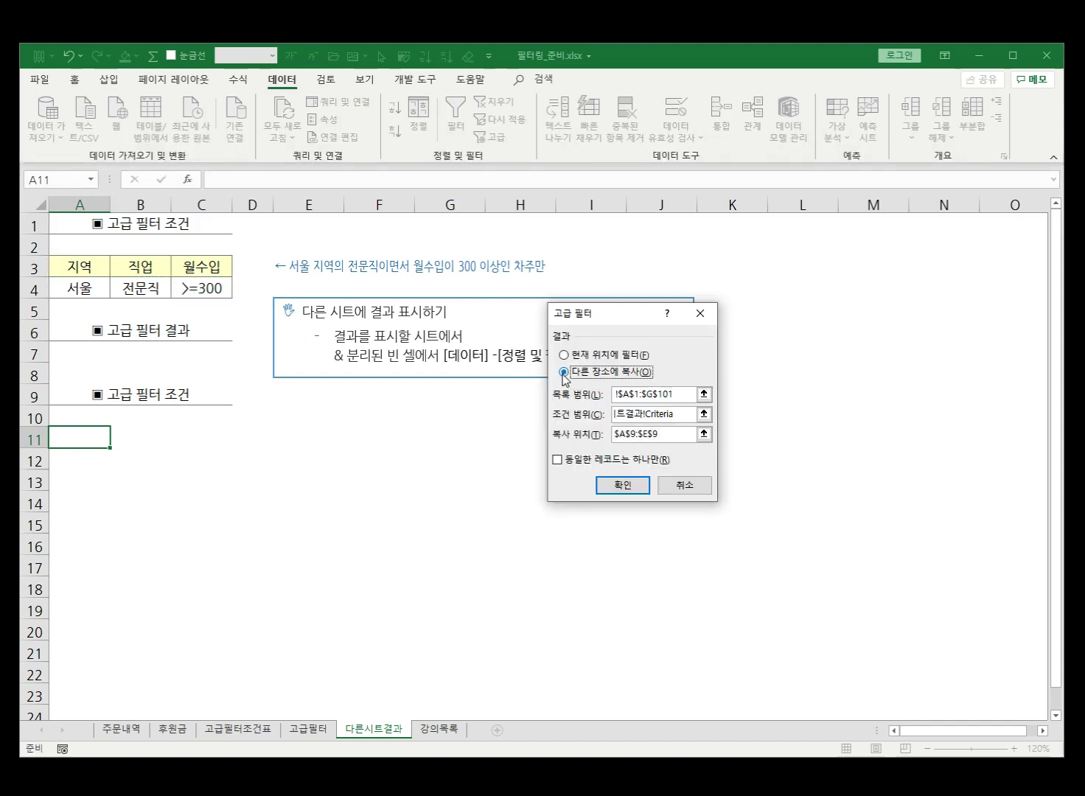
{"action": "left_click", "coordinate": [672, 436]}
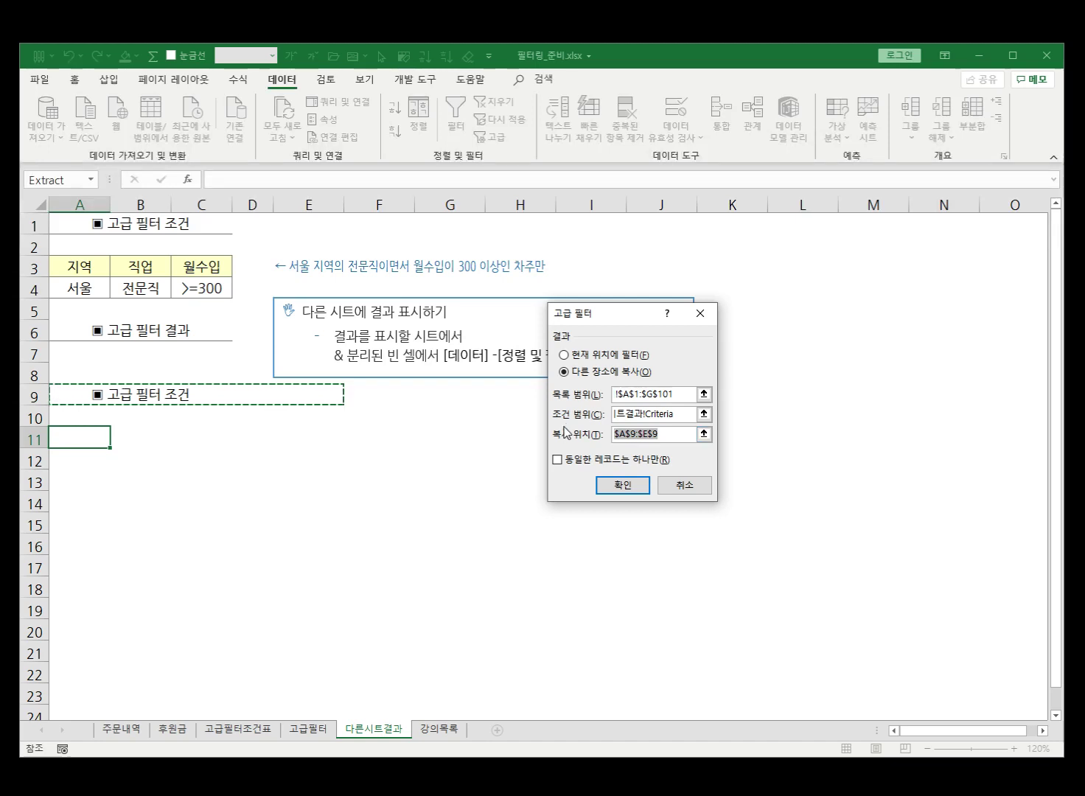
{"action": "key", "text": "BackSpace"}
{"action": "left_click", "coordinate": [71, 438]}
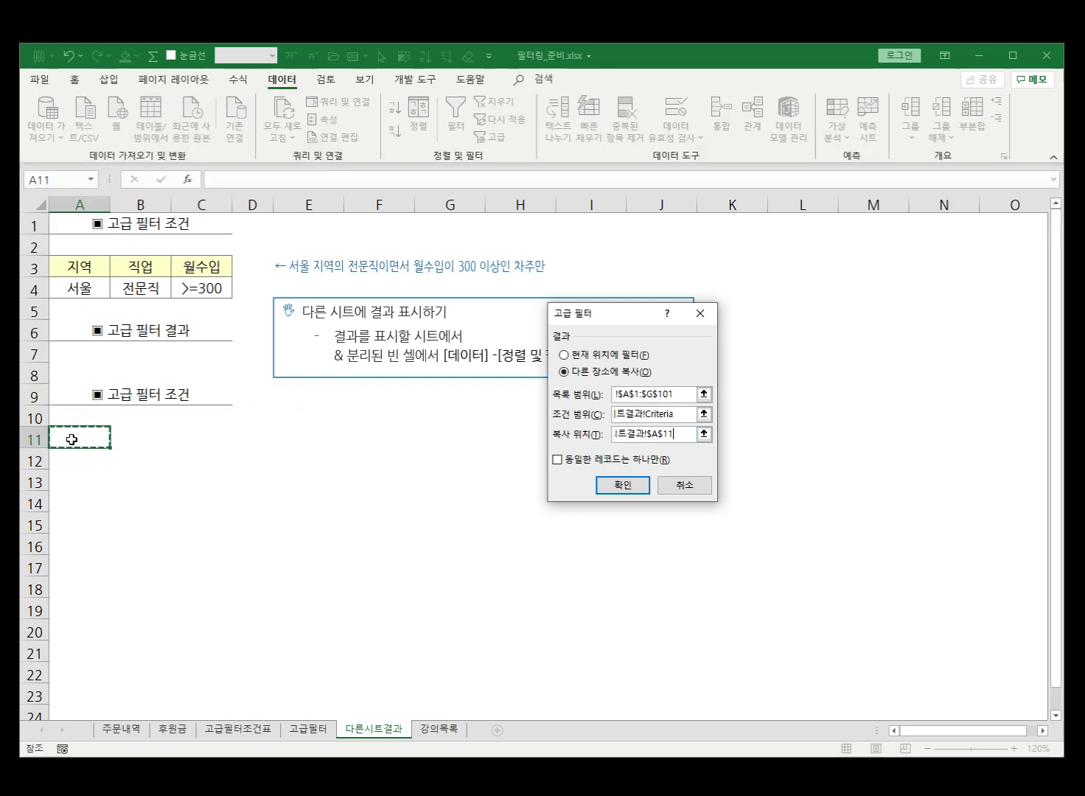
{"action": "left_click", "coordinate": [617, 492]}
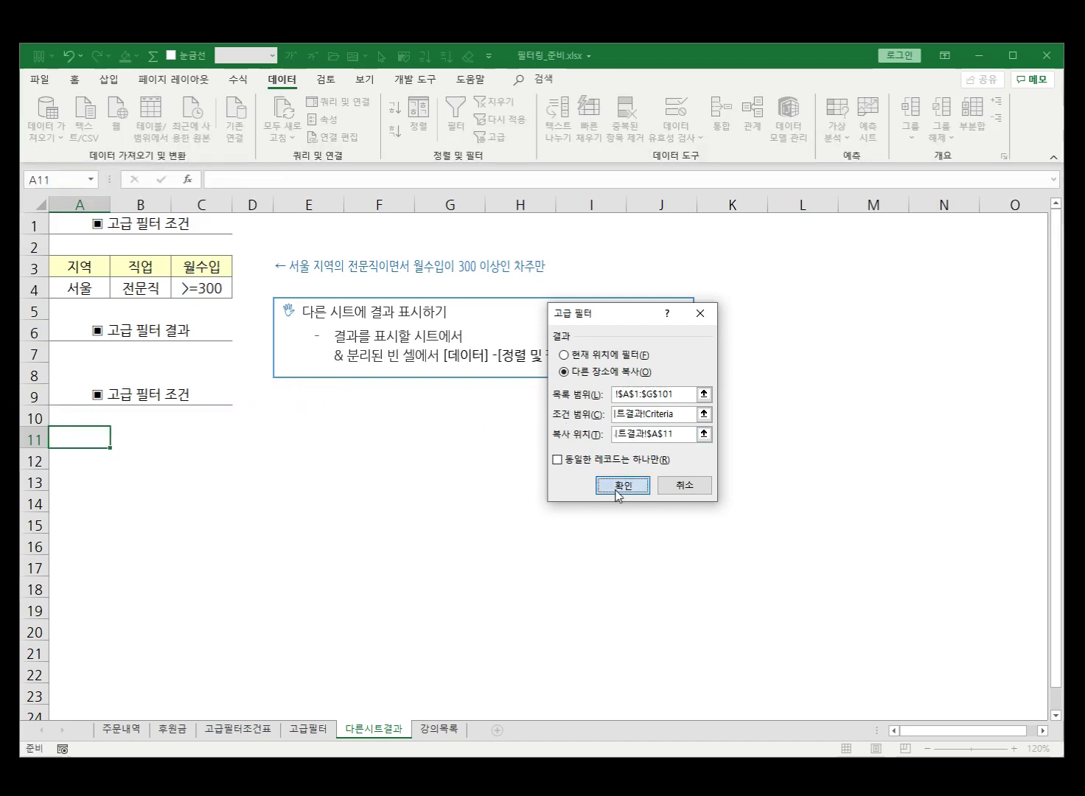